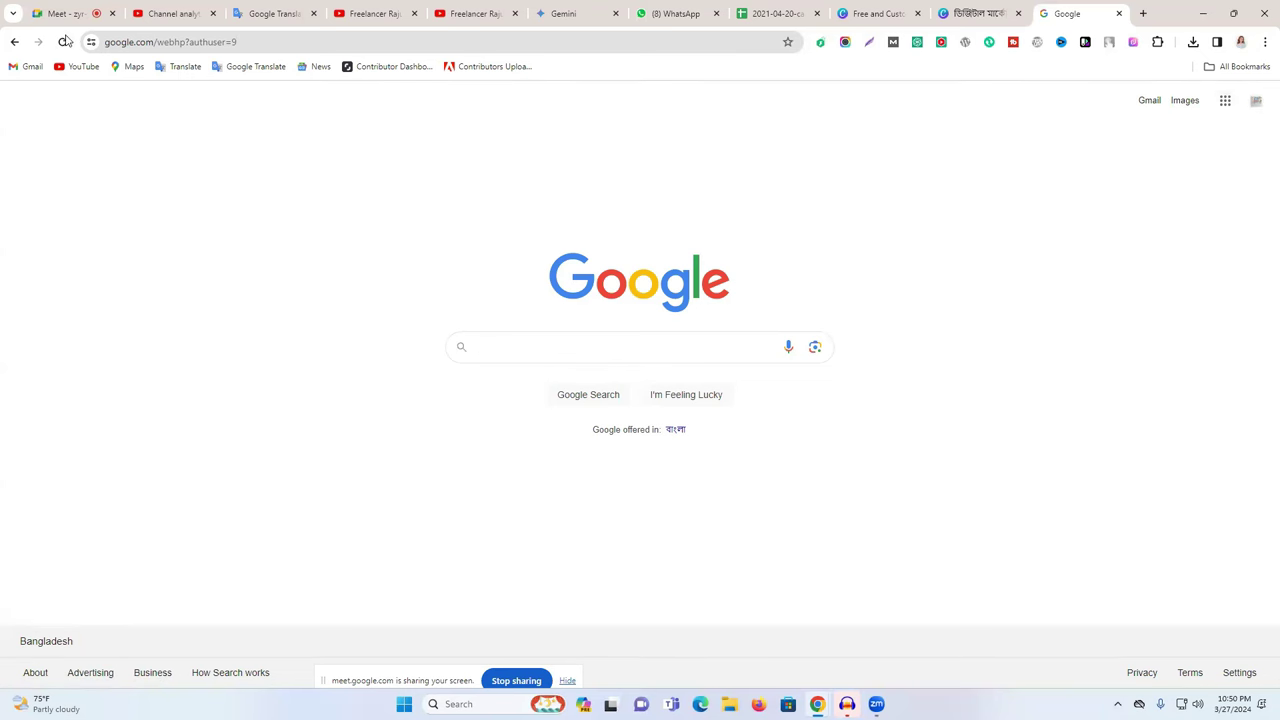
Switch to the Google account whose profile picture needs changing and open its Gmail inbox
left_click(14, 42)
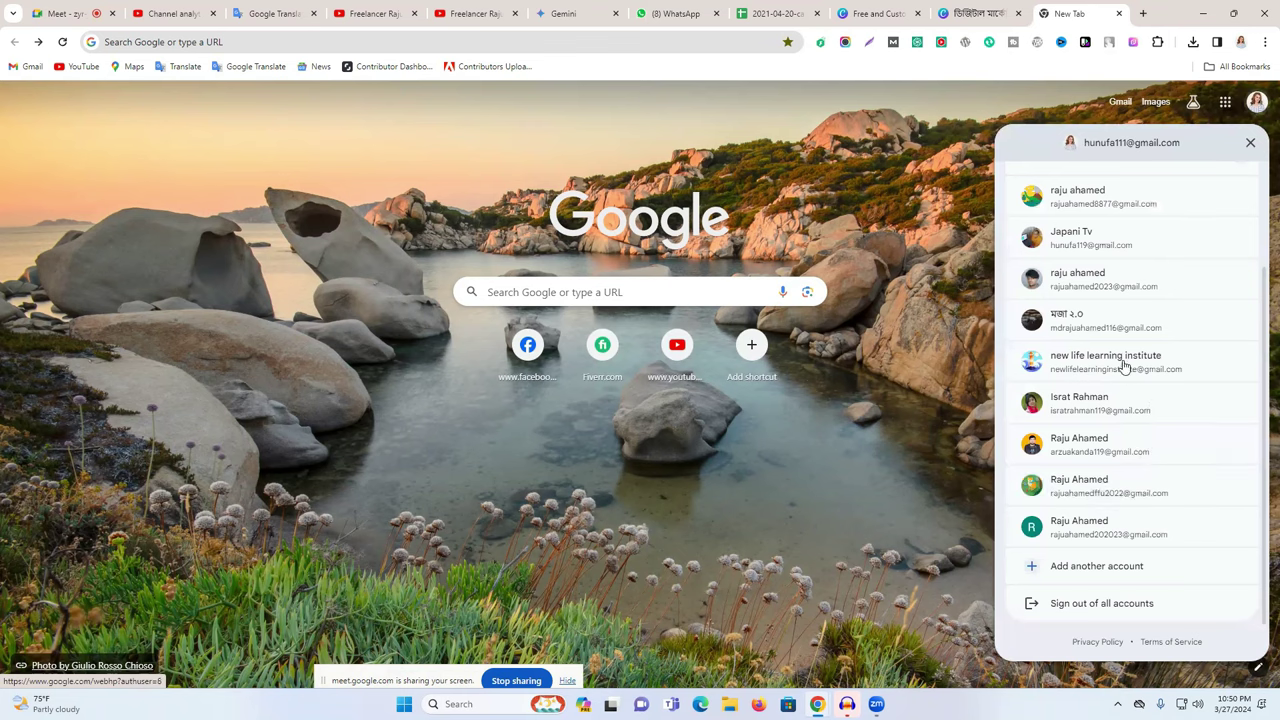
left_click(1119, 289)
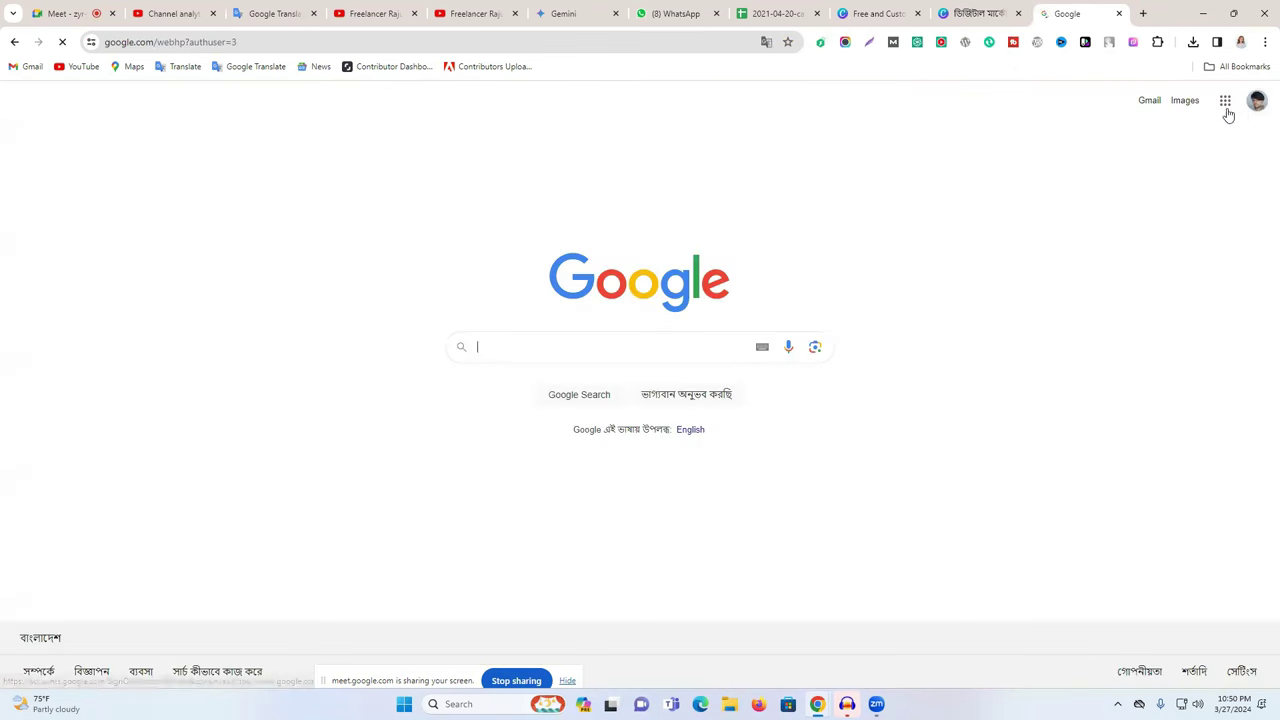
left_click(1148, 101)
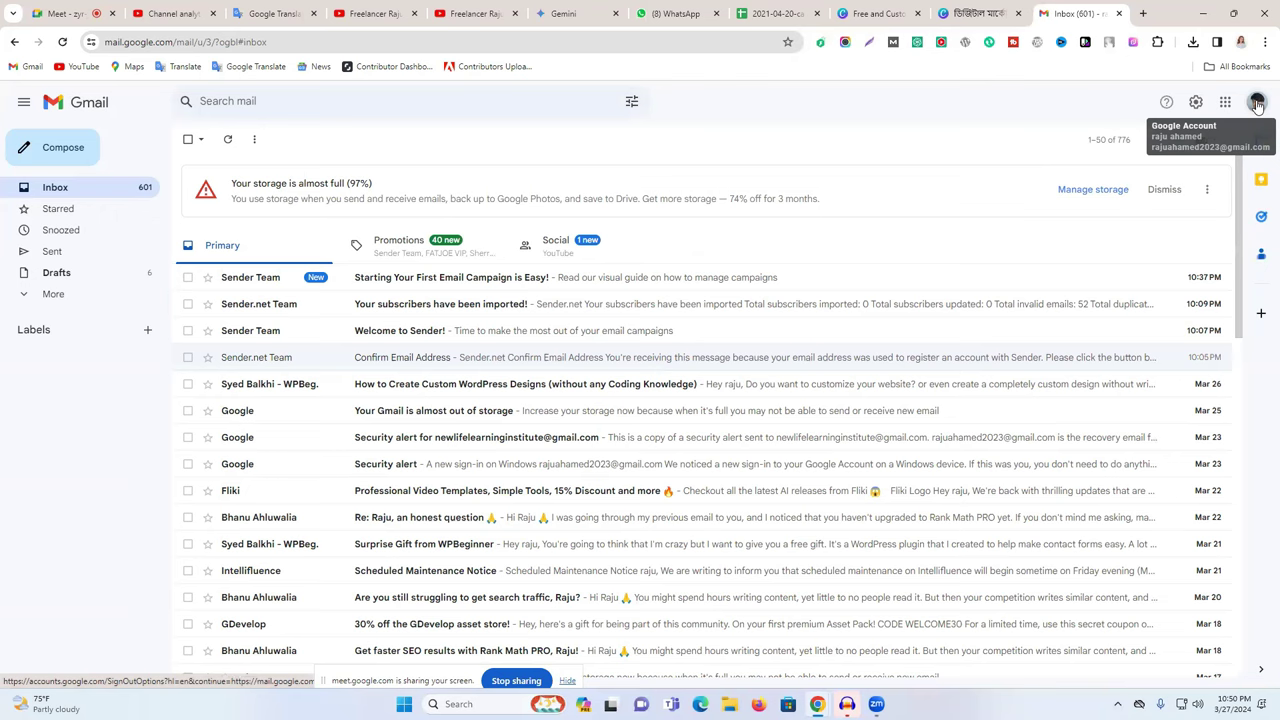
Remove the current profile picture from the Google account and dismiss the confirmation
left_click(1257, 104)
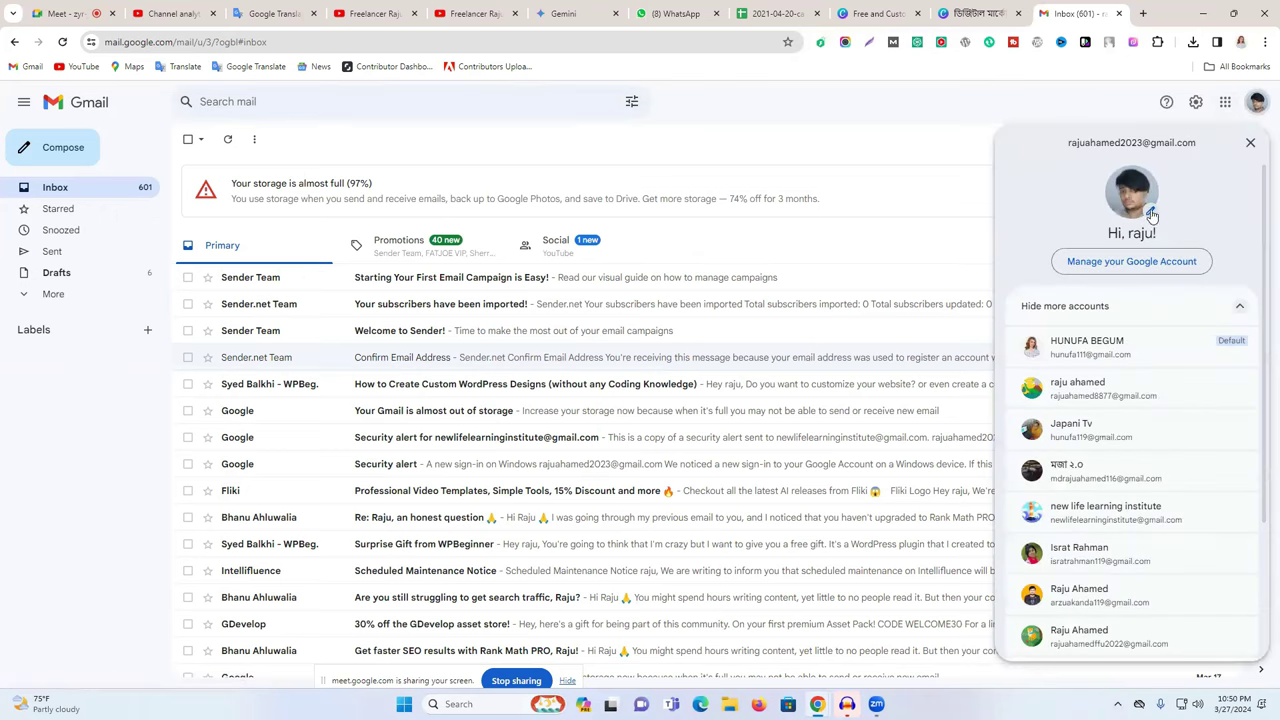
left_click(1153, 215)
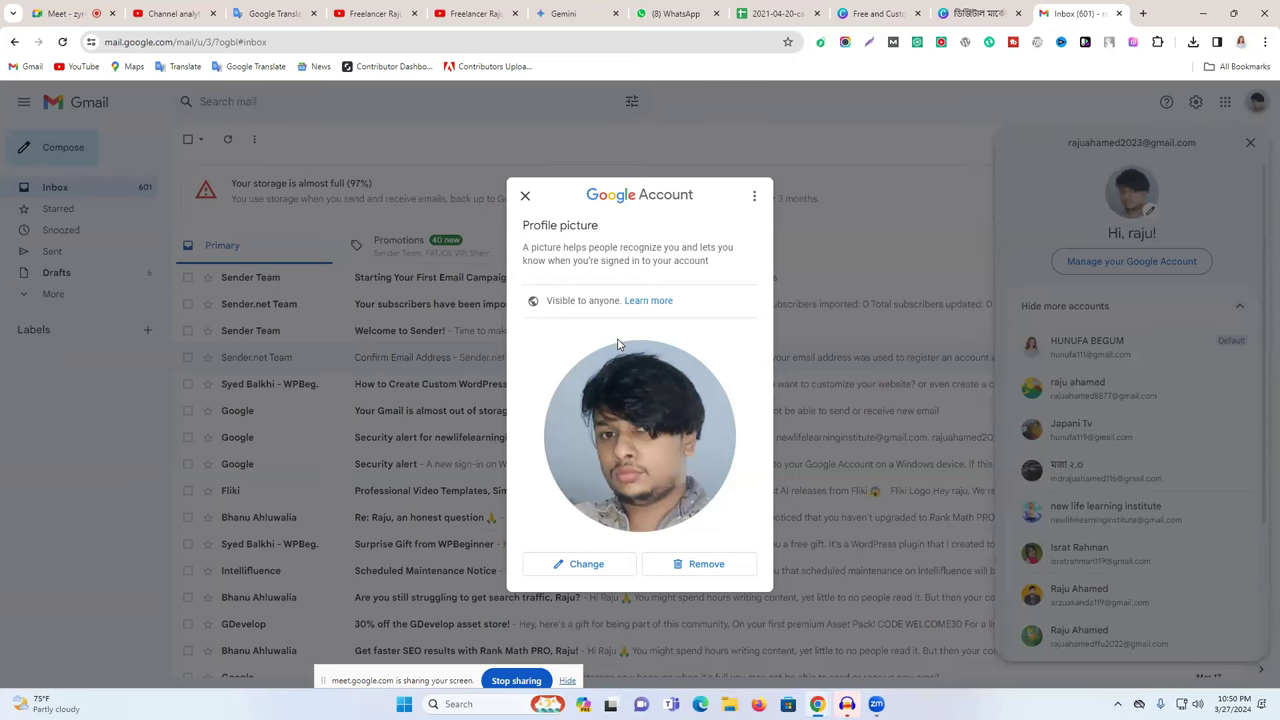
left_click(694, 574)
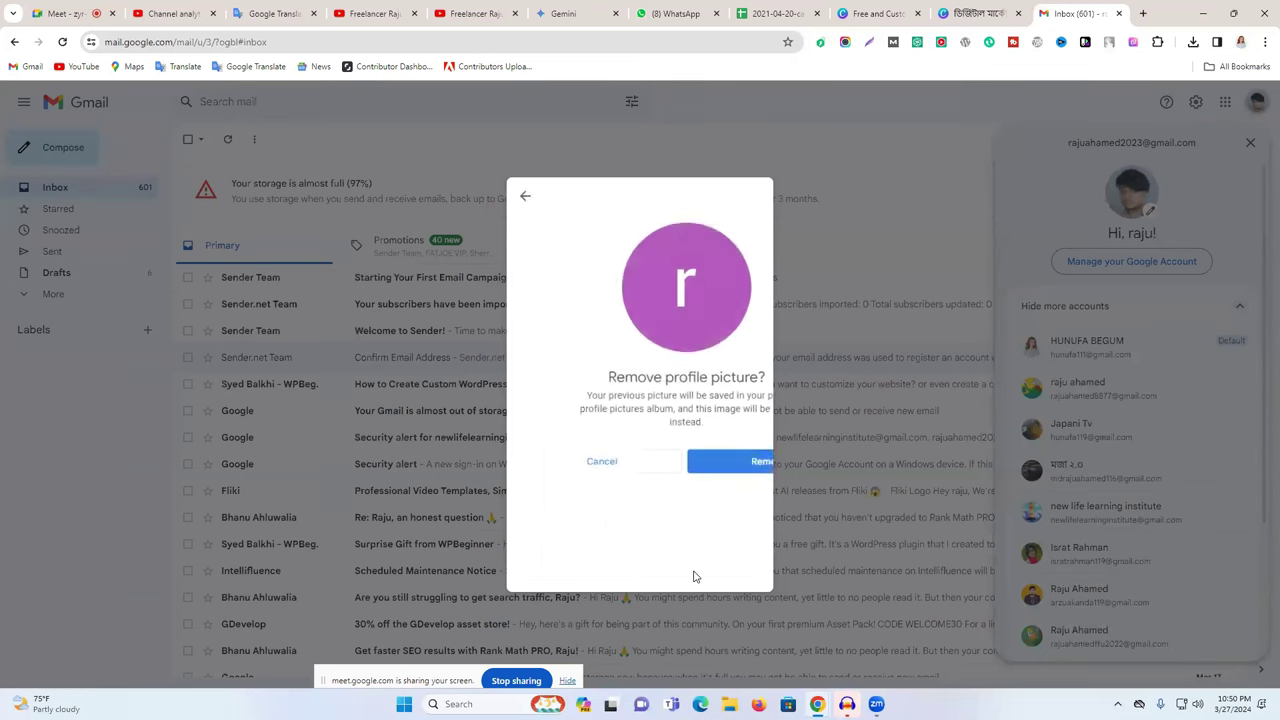
left_click(722, 522)
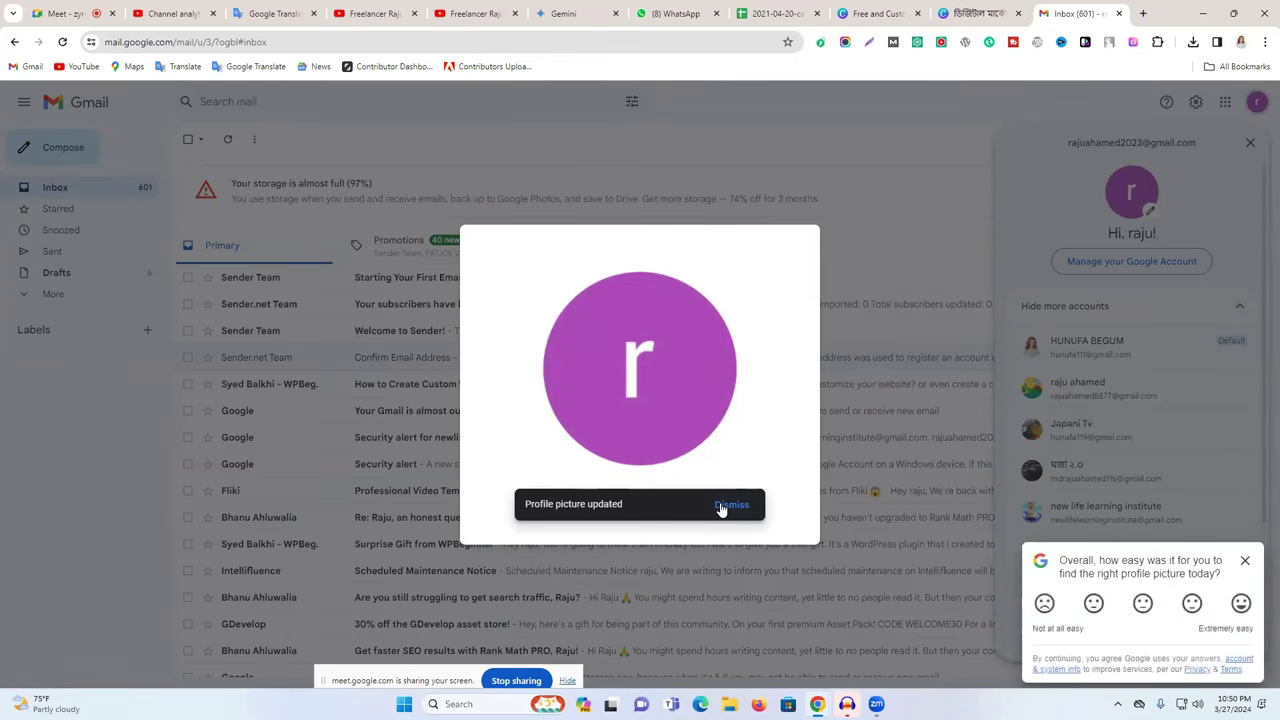
left_click(725, 508)
left_click(992, 221)
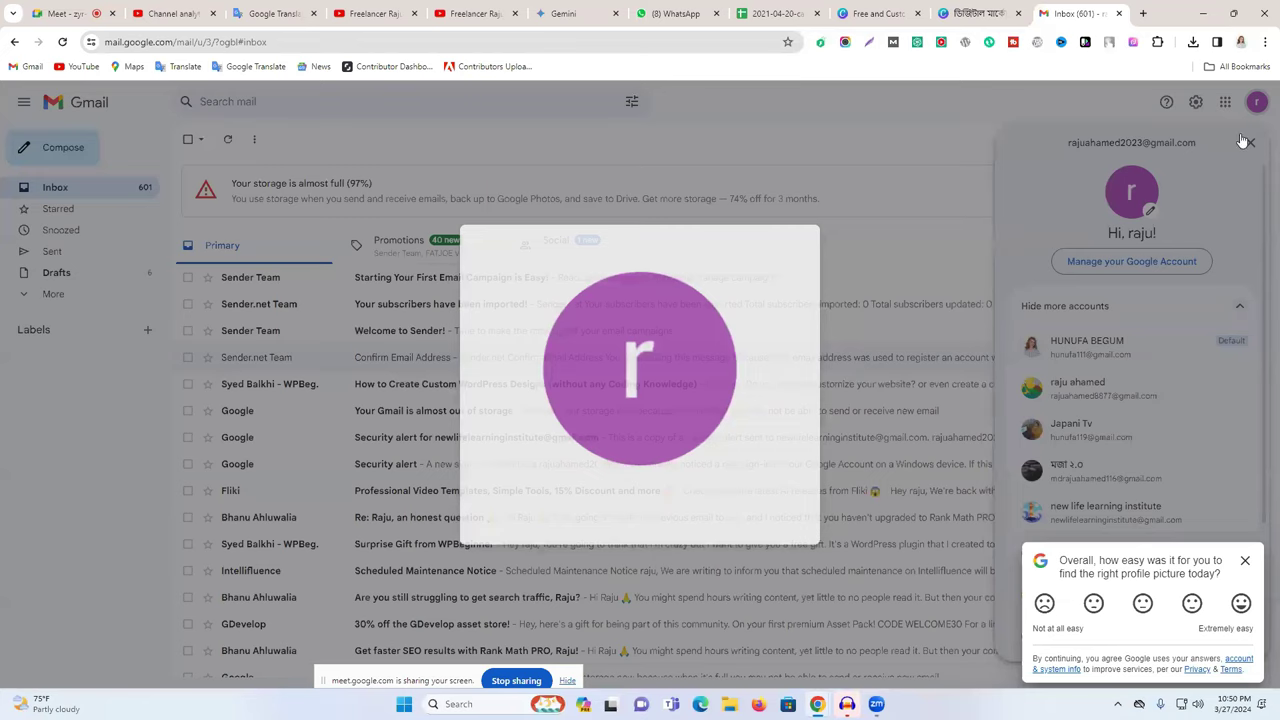
Upload the GIF "ডিজিটাল মার্কেটিং কোর্সে অসাধারণ ছাড়! 56% Discount !!" from the computer's Downloads folder for the profile picture
left_click(1151, 212)
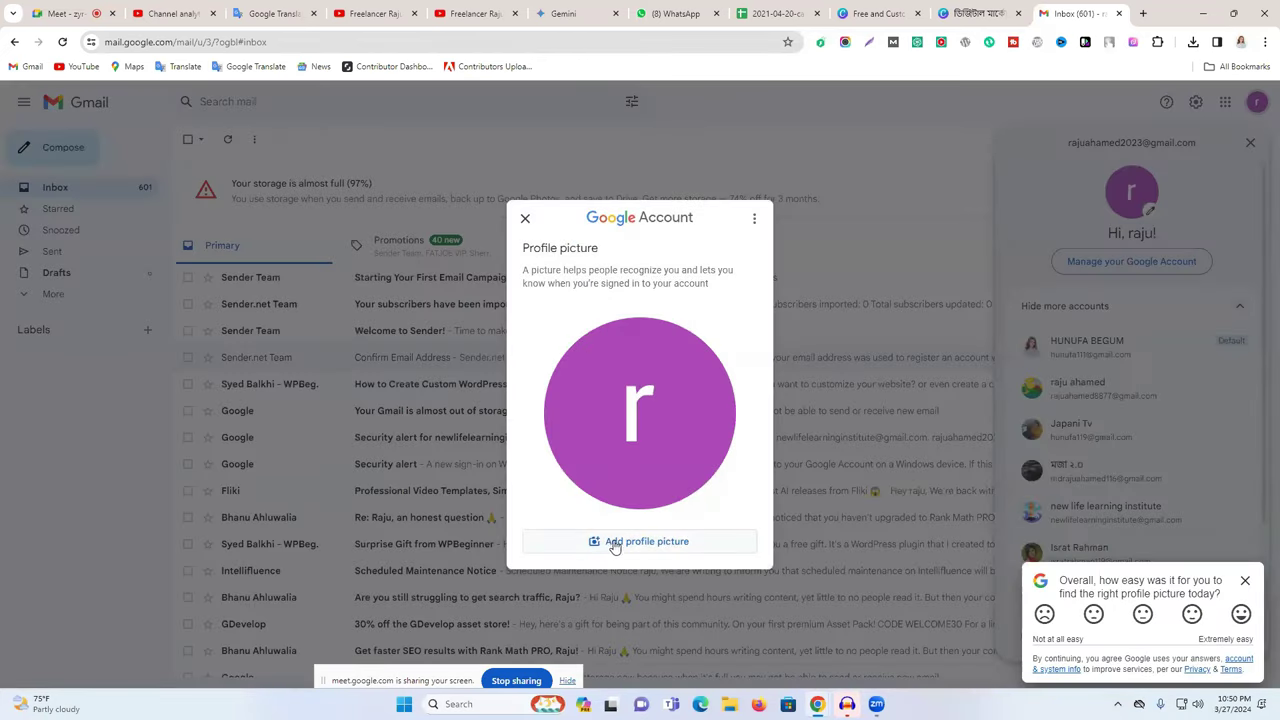
left_click(614, 546)
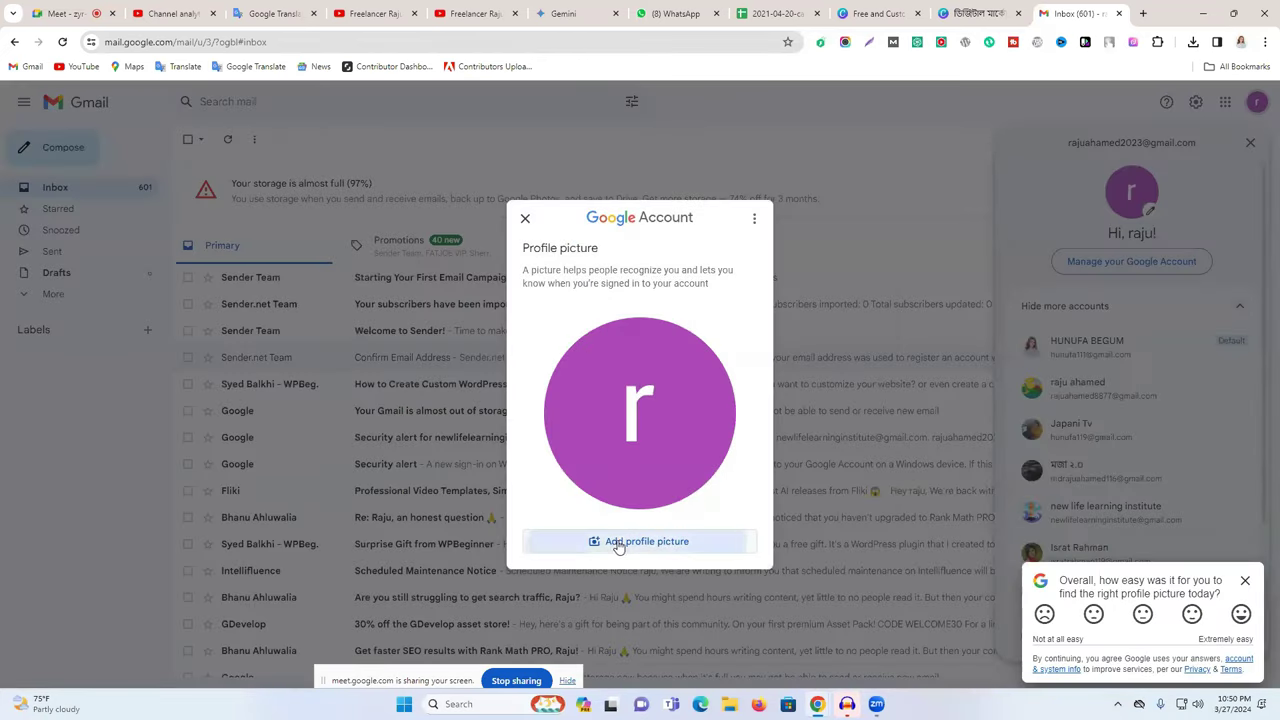
left_click(765, 180)
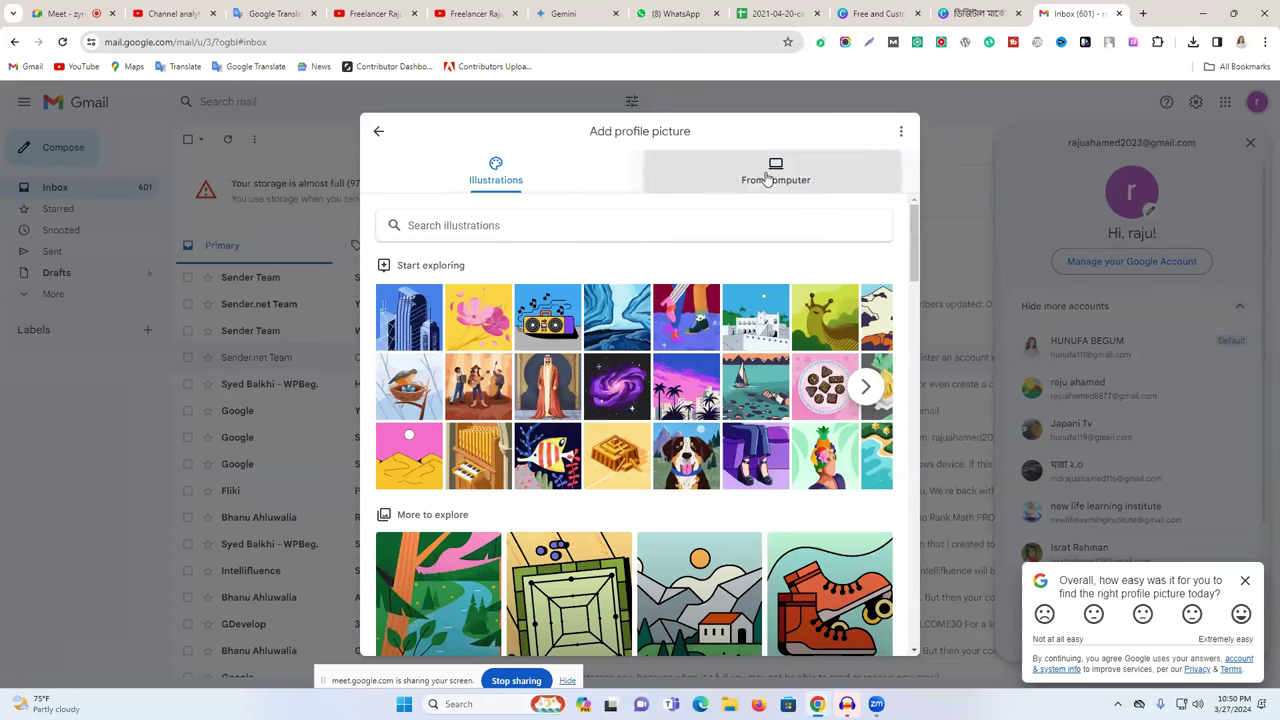
left_click(557, 530)
left_click(137, 167)
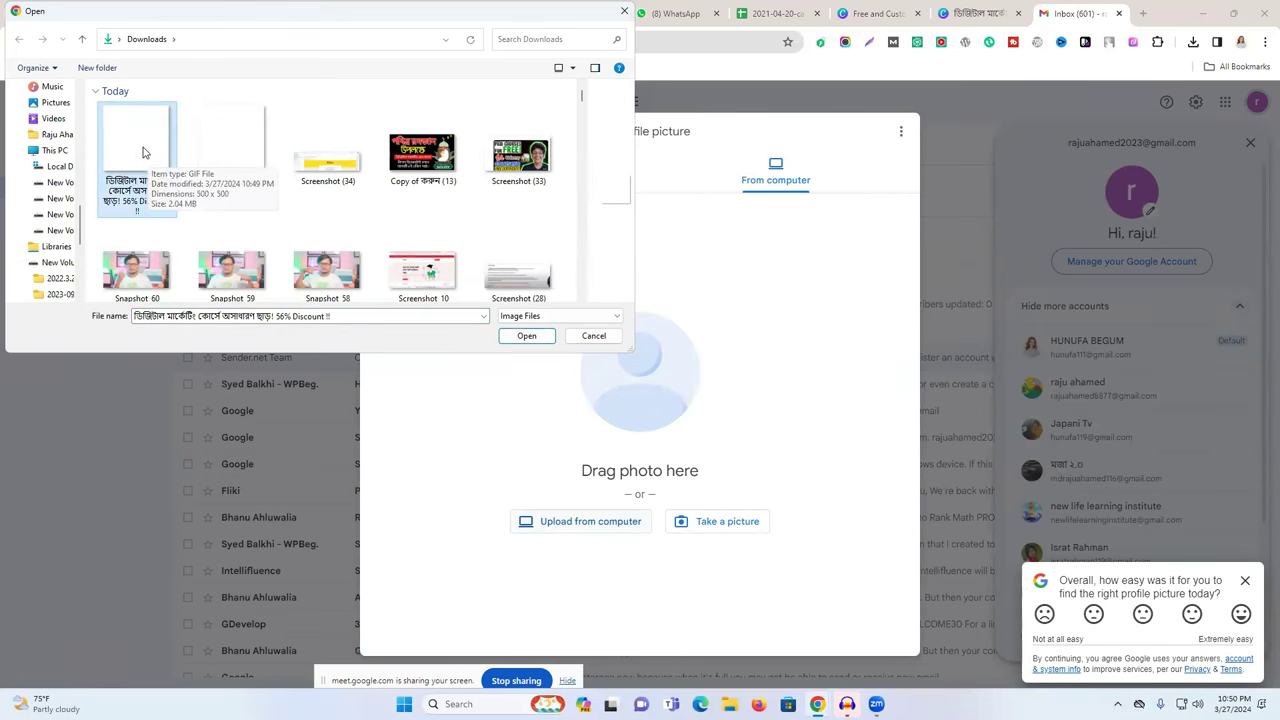
left_click(527, 336)
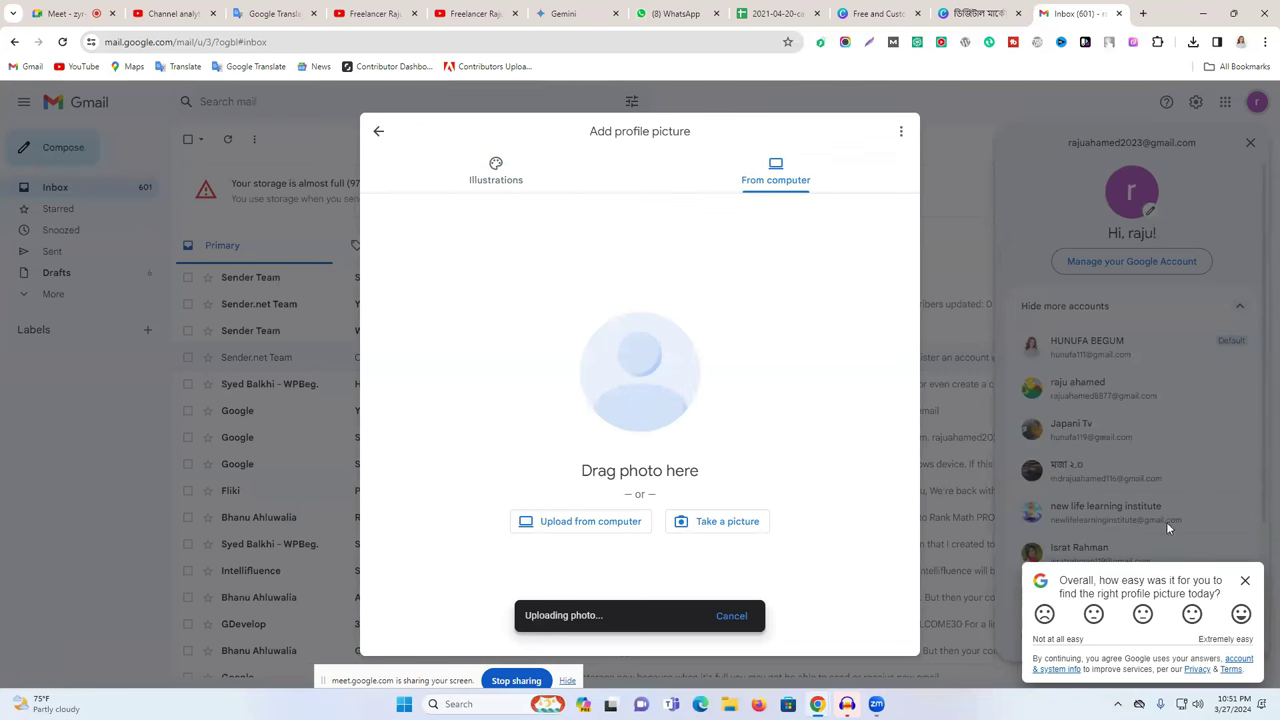
Dismiss the feedback survey, accept the default crop of the uploaded GIF and save it as the profile picture
left_click(1245, 580)
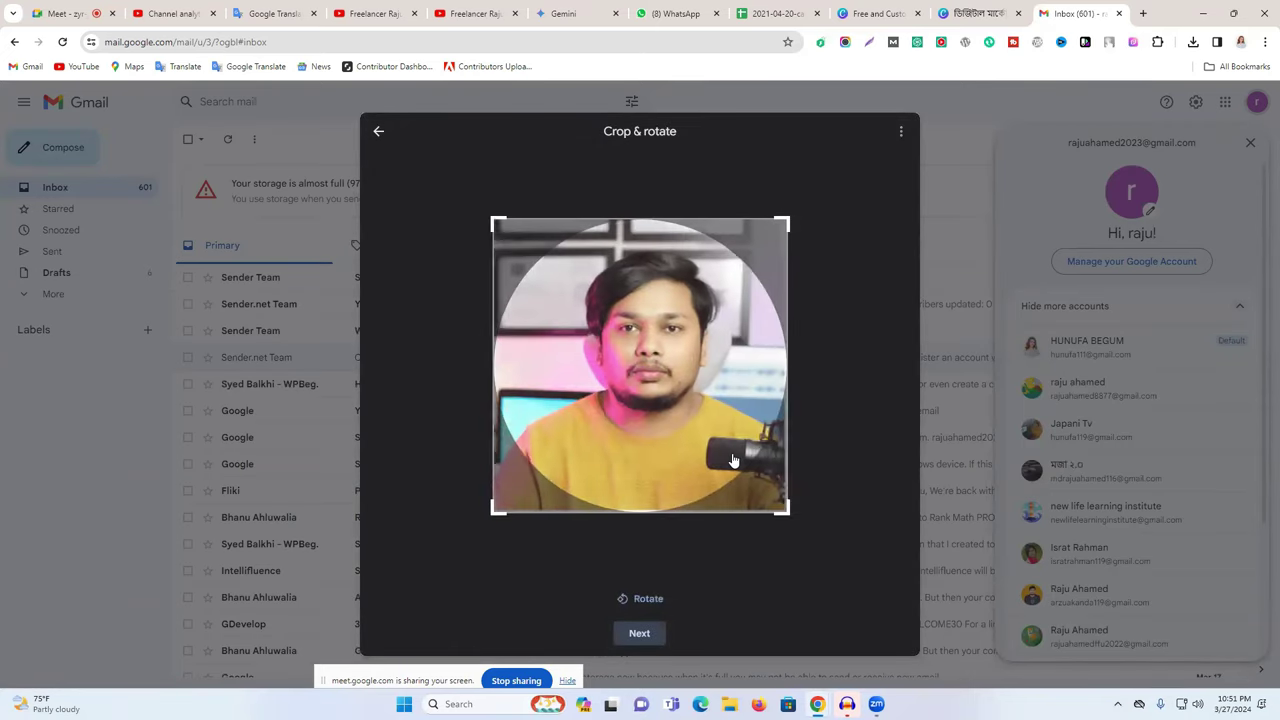
left_click(657, 633)
left_click(677, 630)
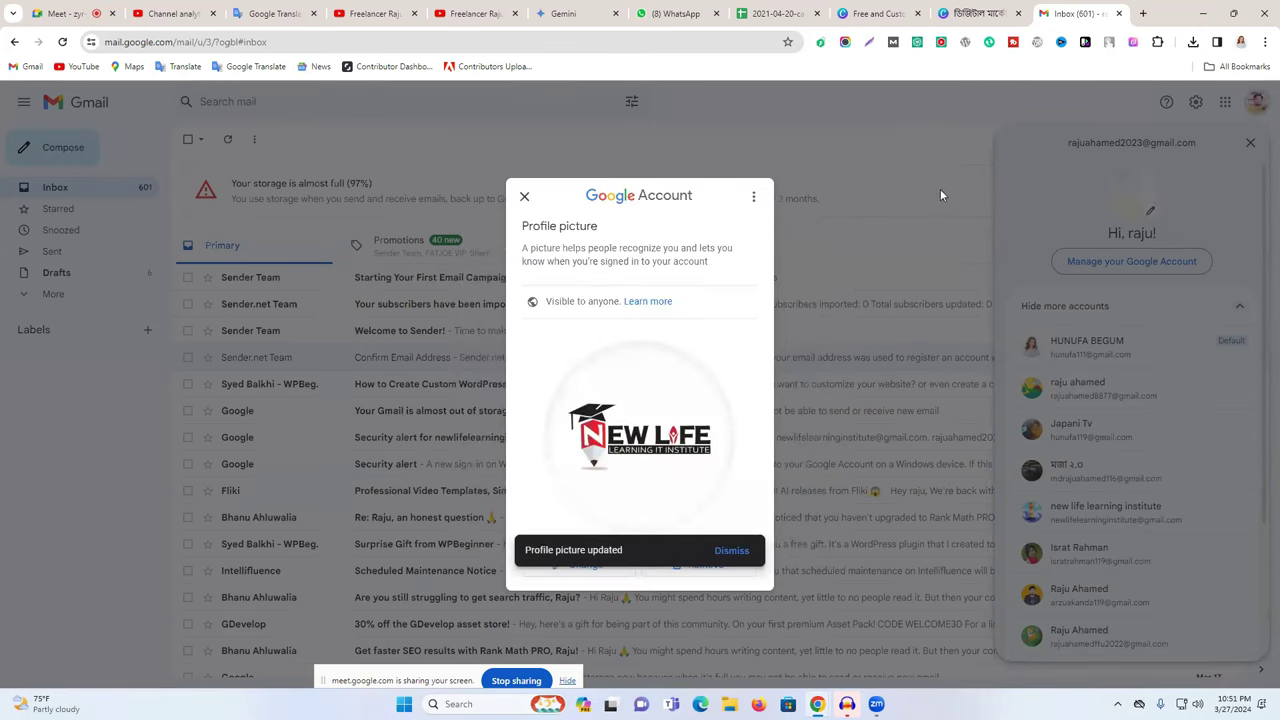
left_click(1249, 144)
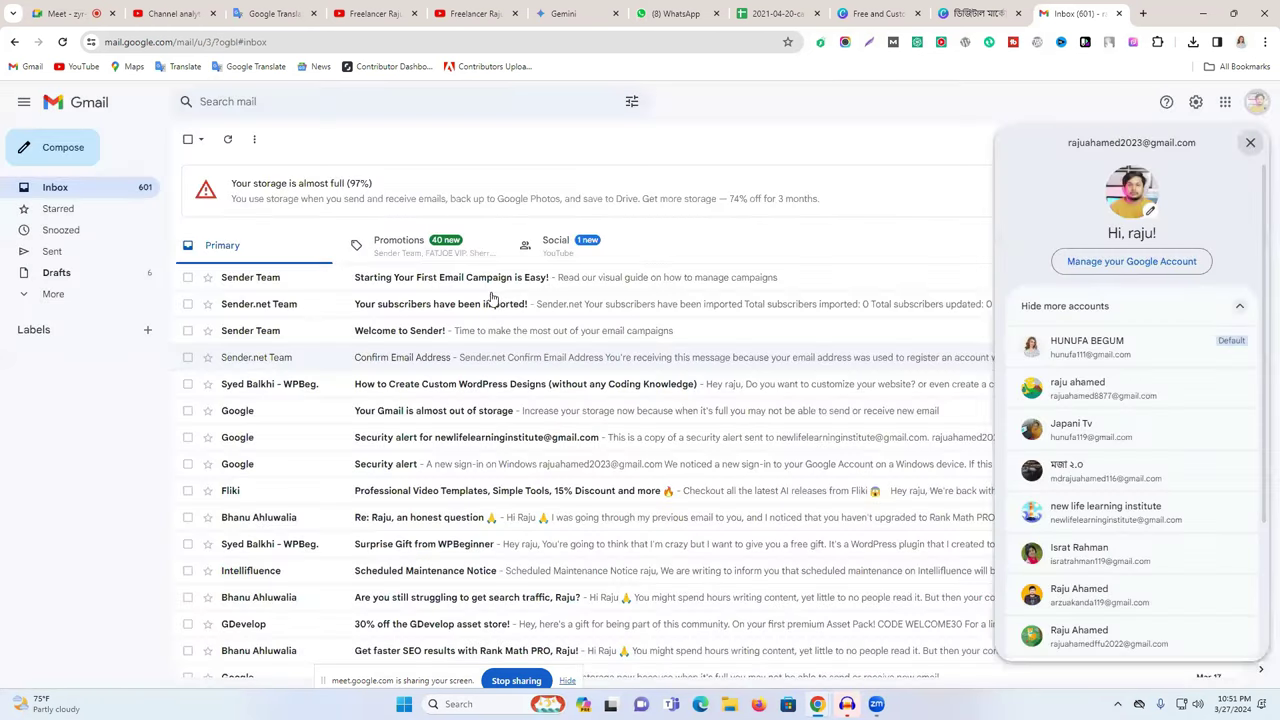
Check the new profile picture in the account overview and in the open "Your subscribers have been imported!" email
left_click(1258, 100)
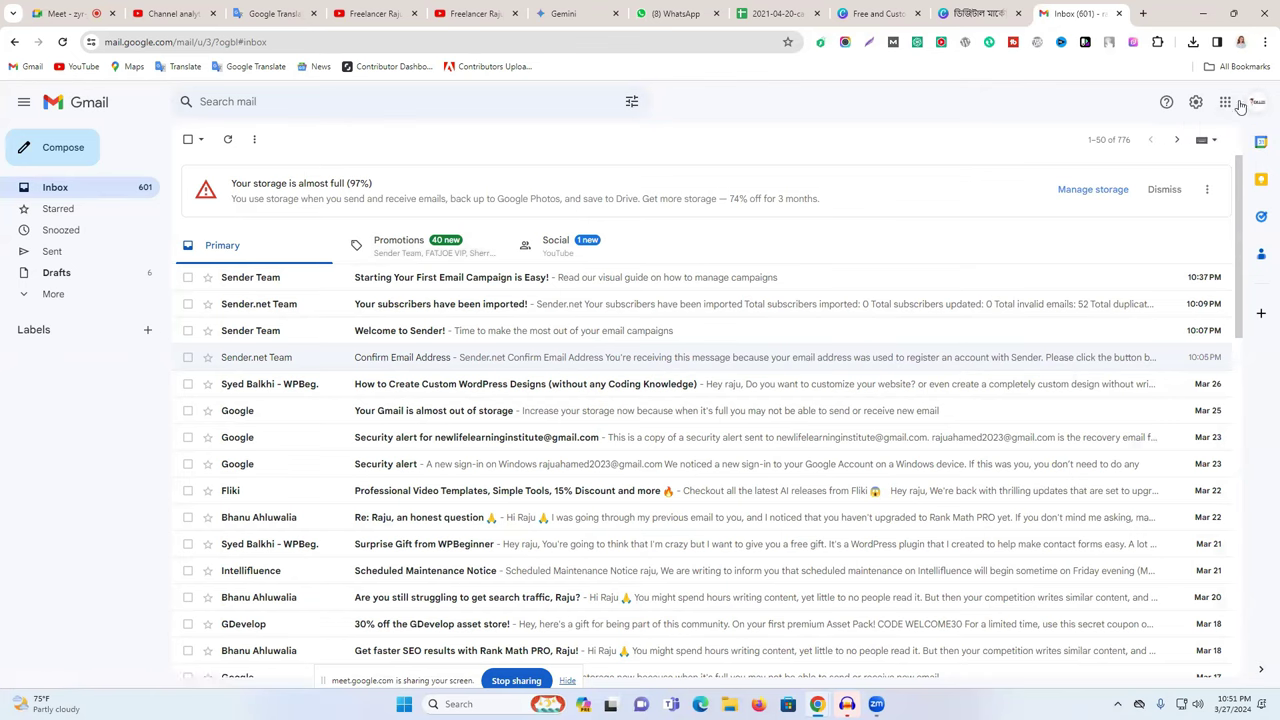
left_click(1258, 102)
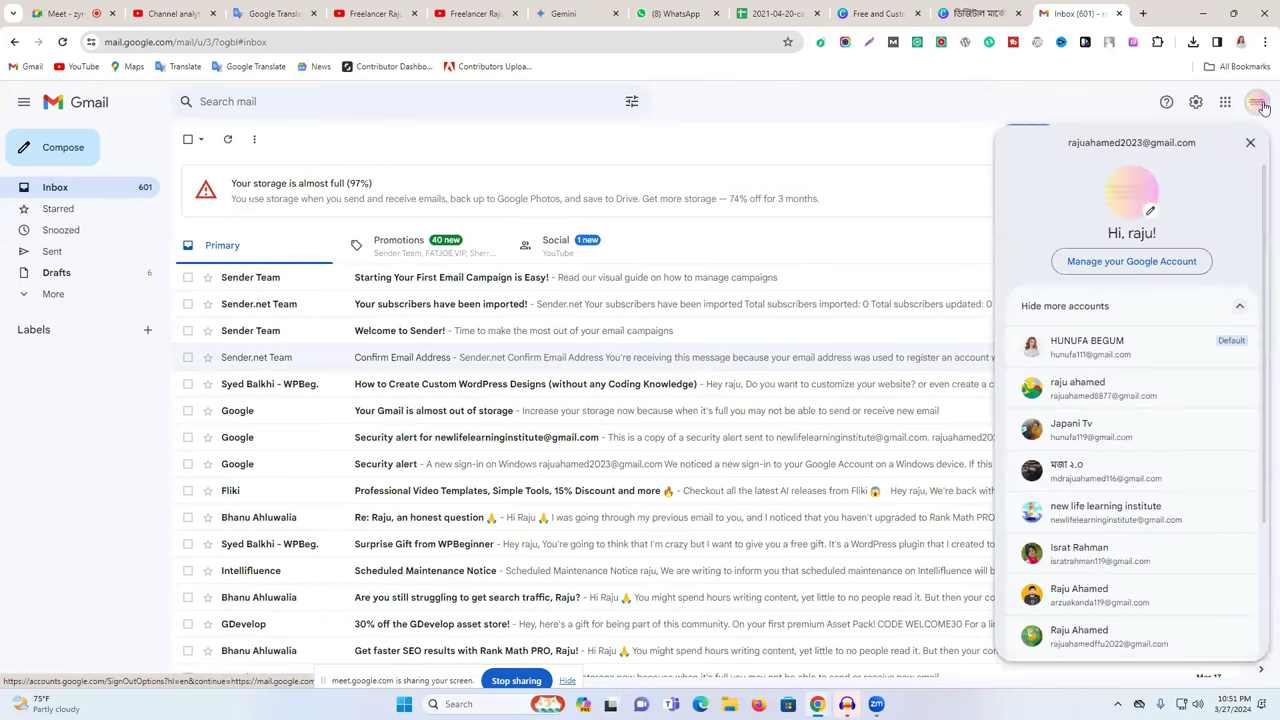
left_click(863, 131)
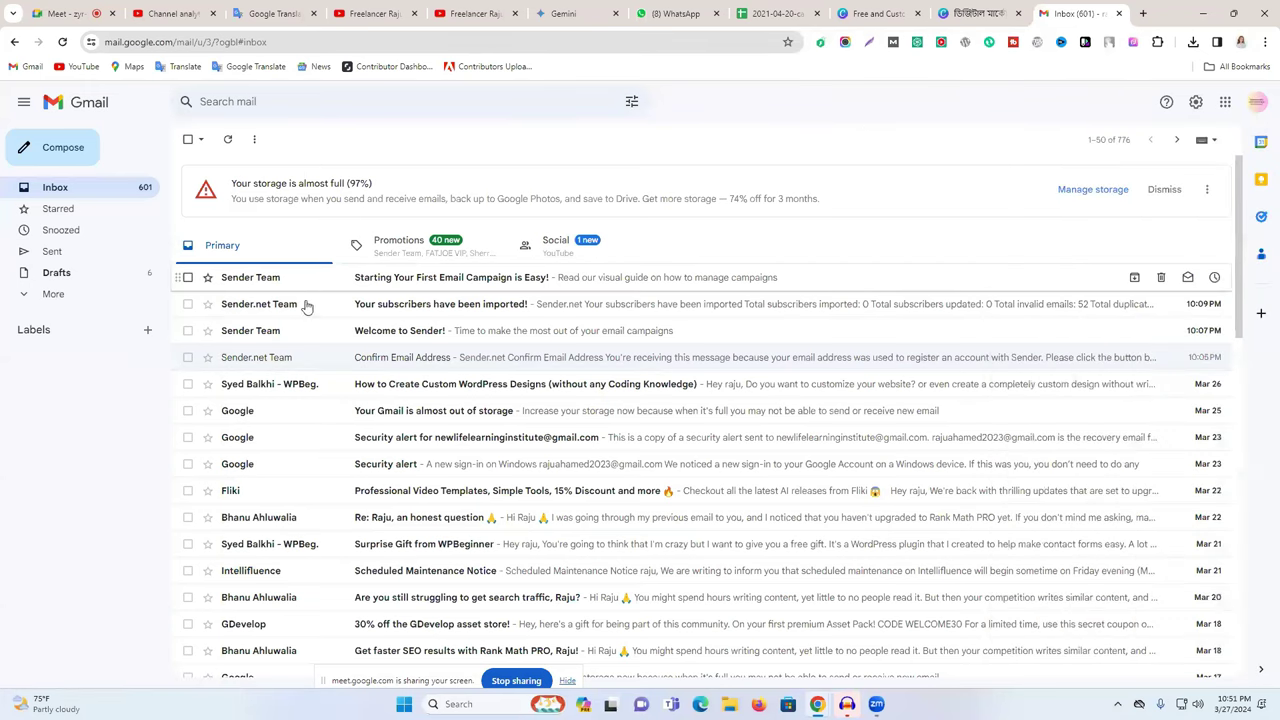
left_click(389, 306)
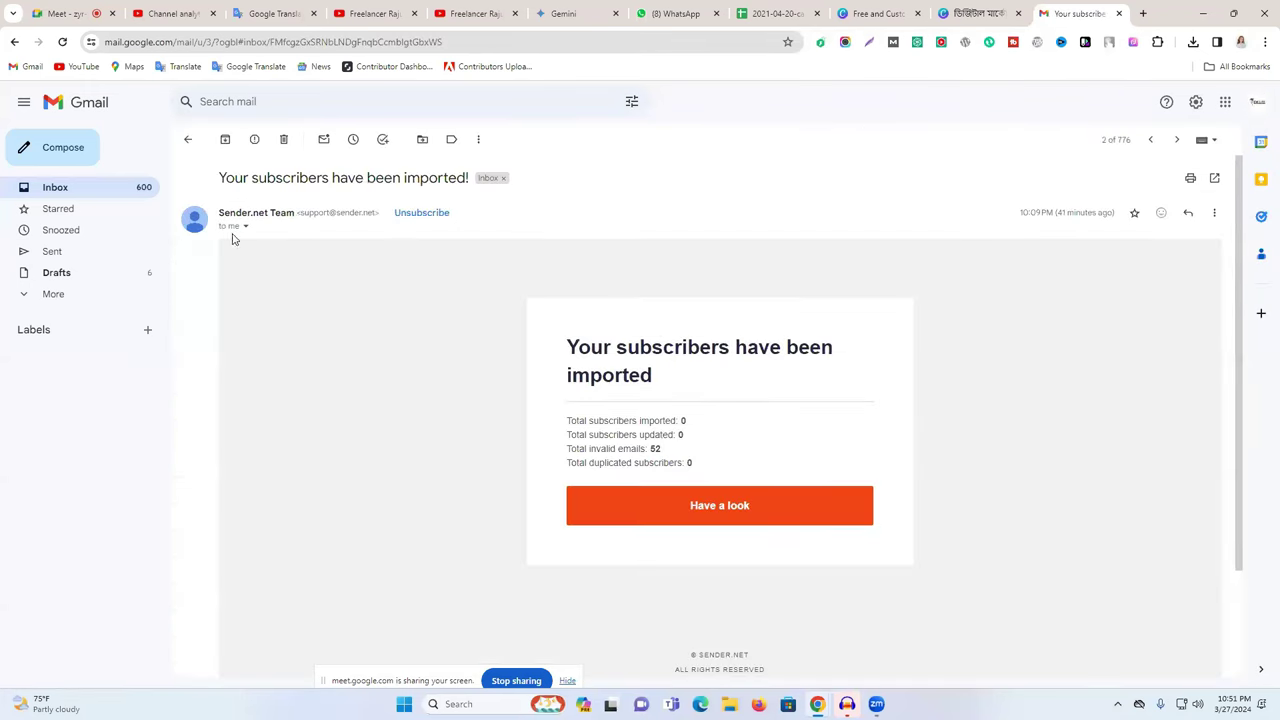
left_click(189, 139)
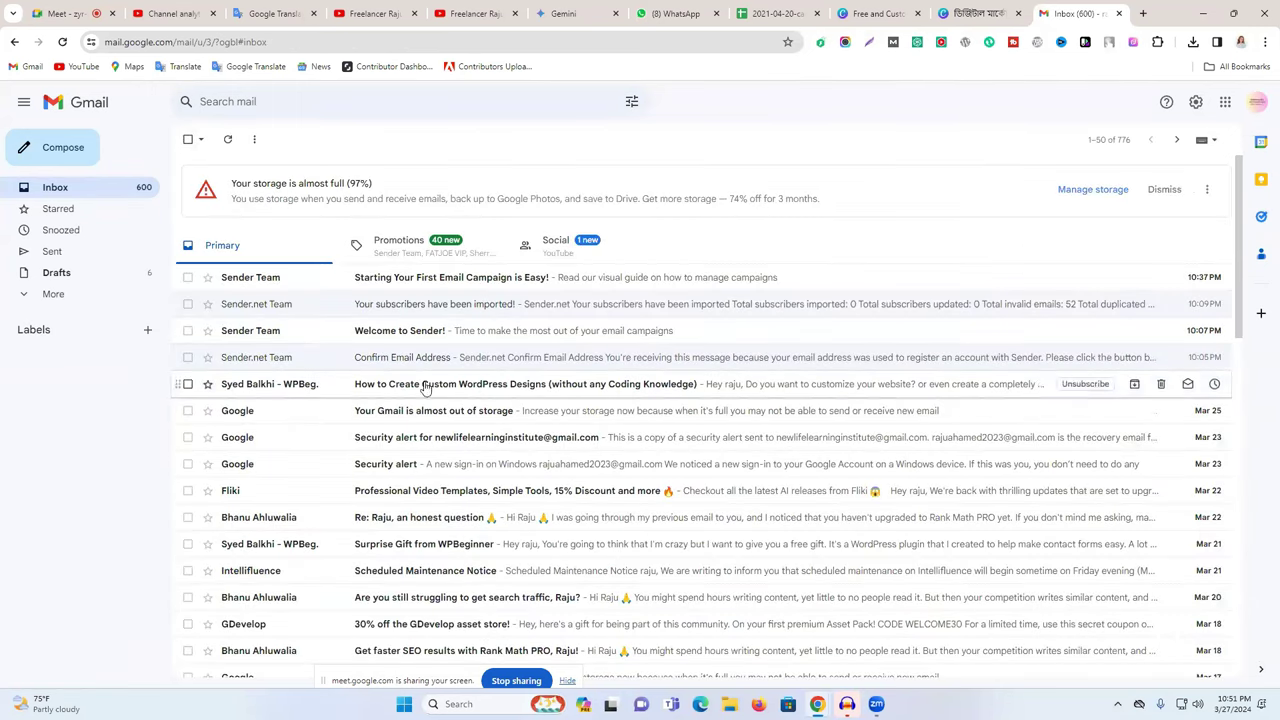
Open the default account's Gmail inbox in a new tab and view the Google Local Guides anniversary email
left_click(1256, 105)
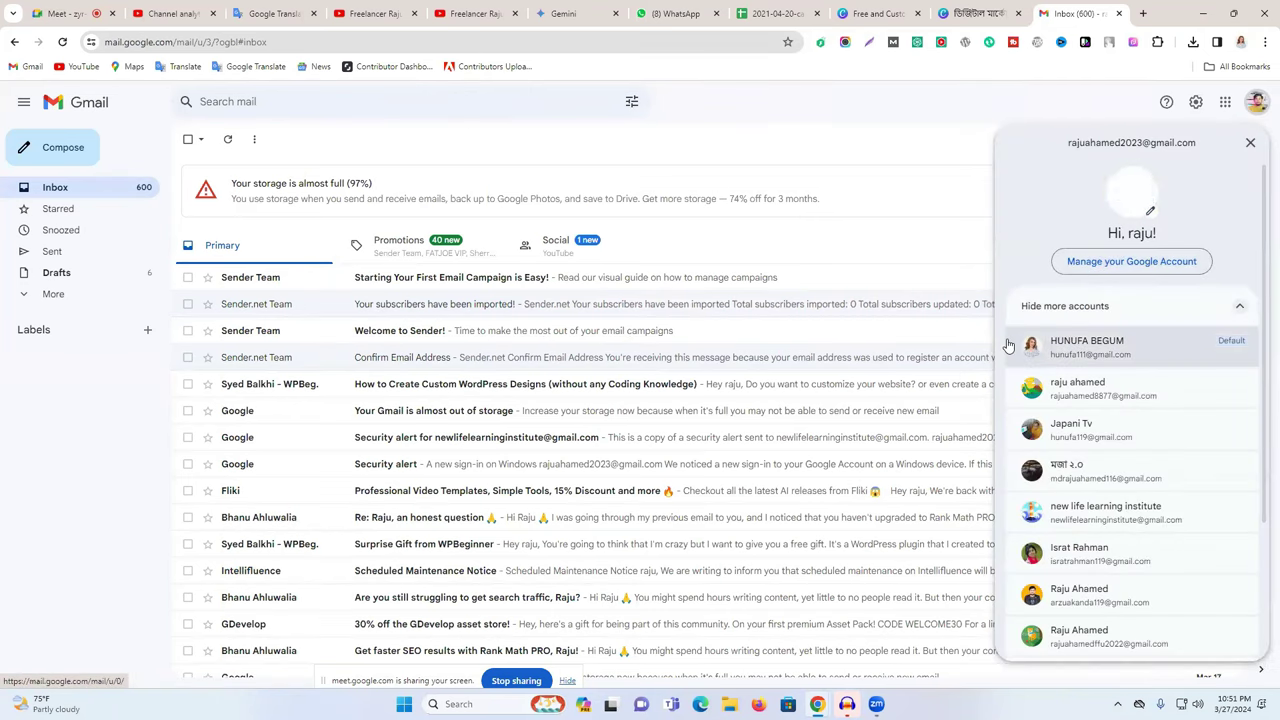
right_click(1104, 358)
left_click(985, 368)
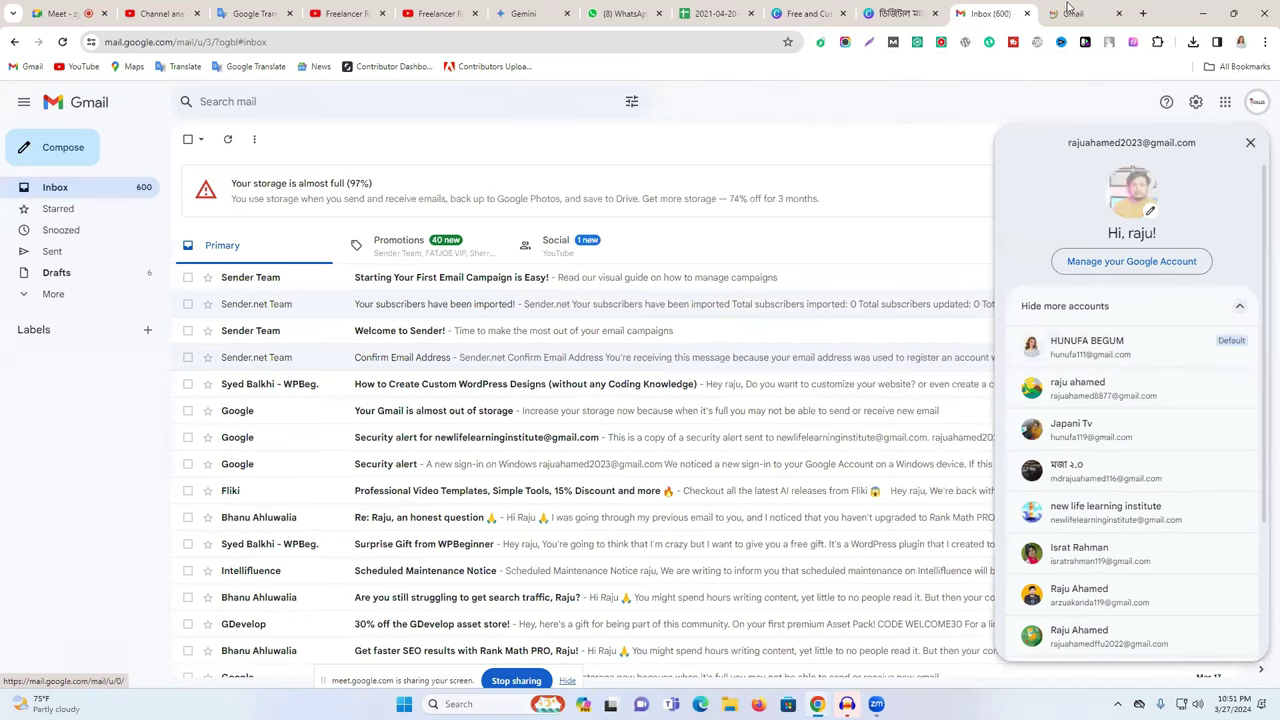
left_click(1070, 12)
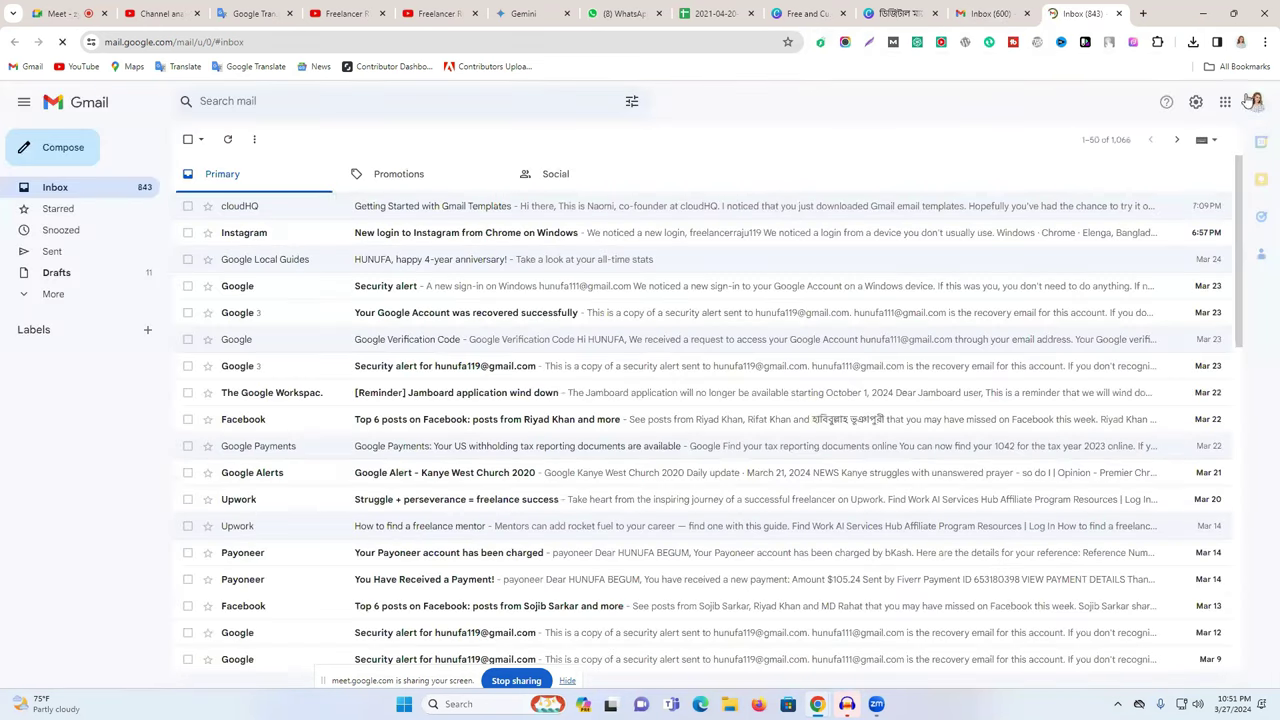
left_click(446, 268)
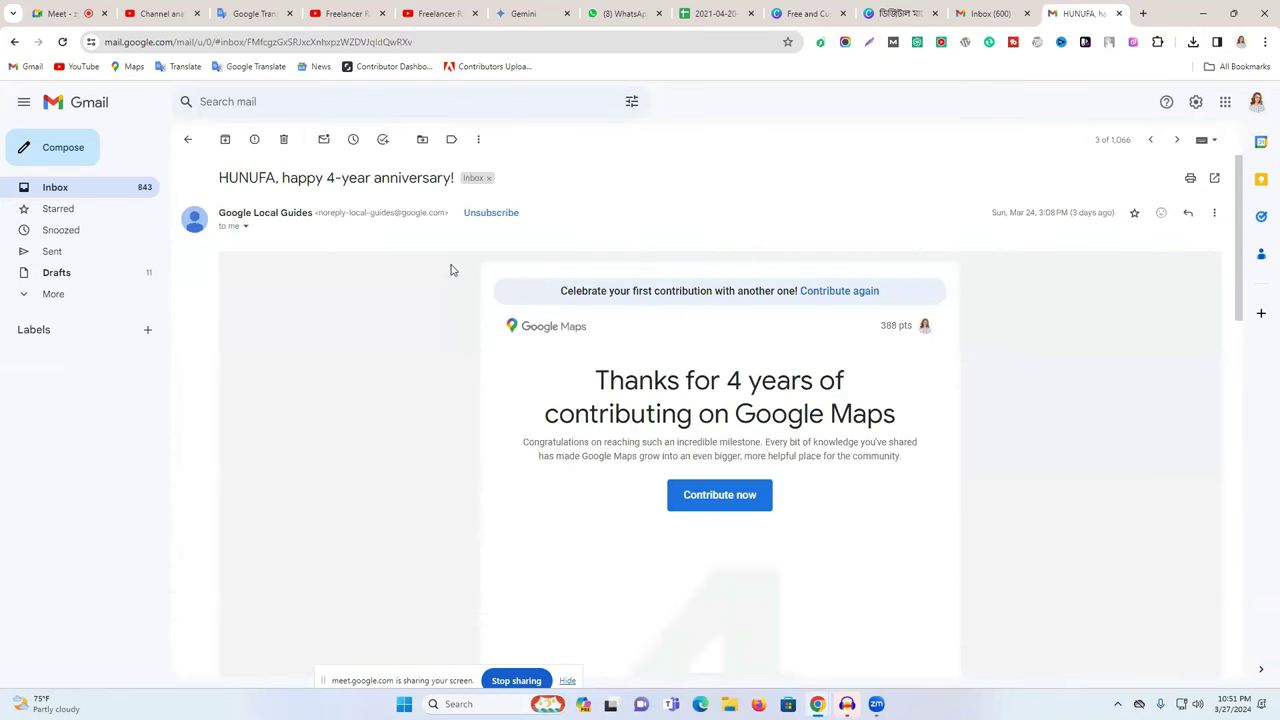
Switch to Google Meet, admit the waiting participant, and return to the first Gmail inbox
key("ctrl+1")
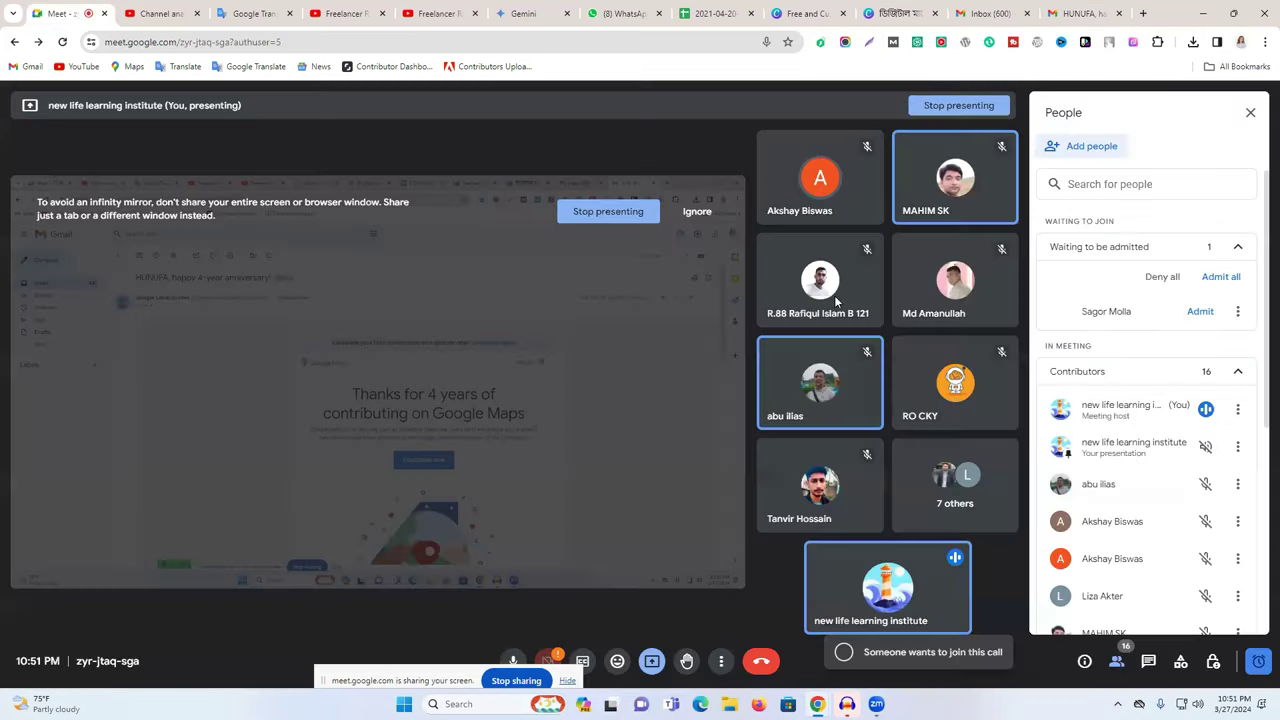
left_click(1199, 312)
left_click(988, 13)
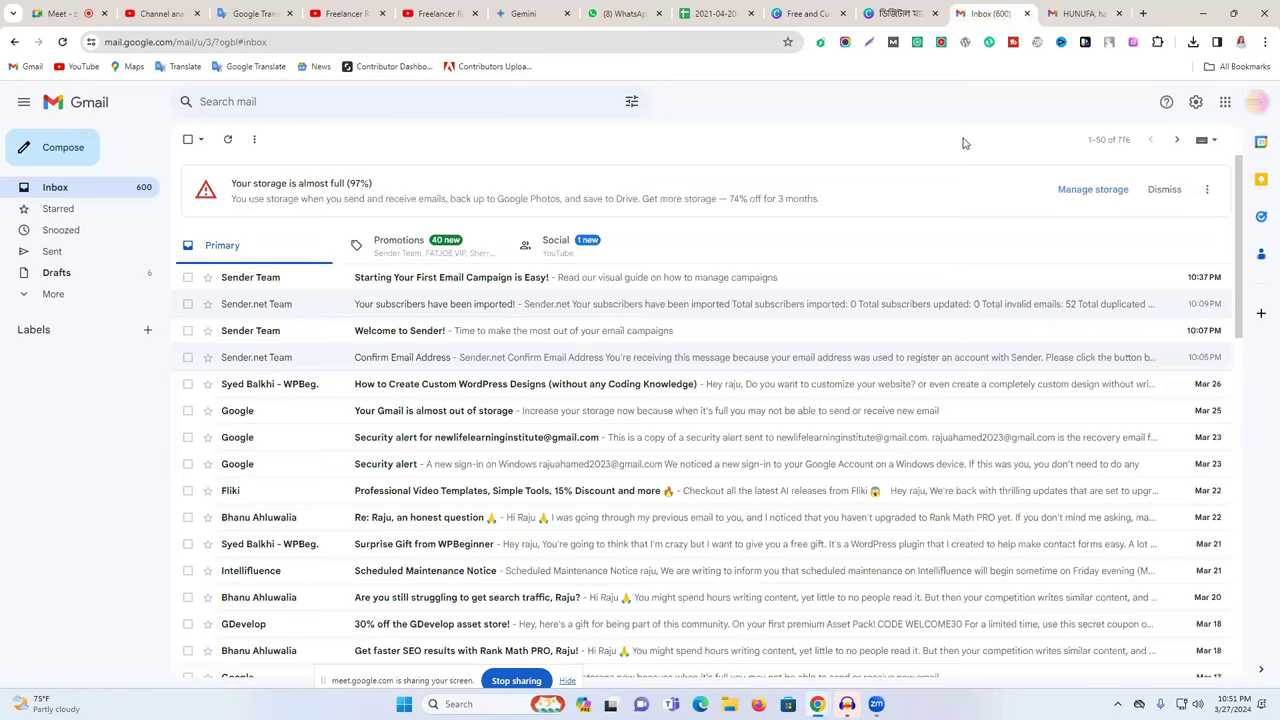
Compare the profile pictures in the two Gmail inboxes, and close the default account's inbox tab
left_click(1060, 10)
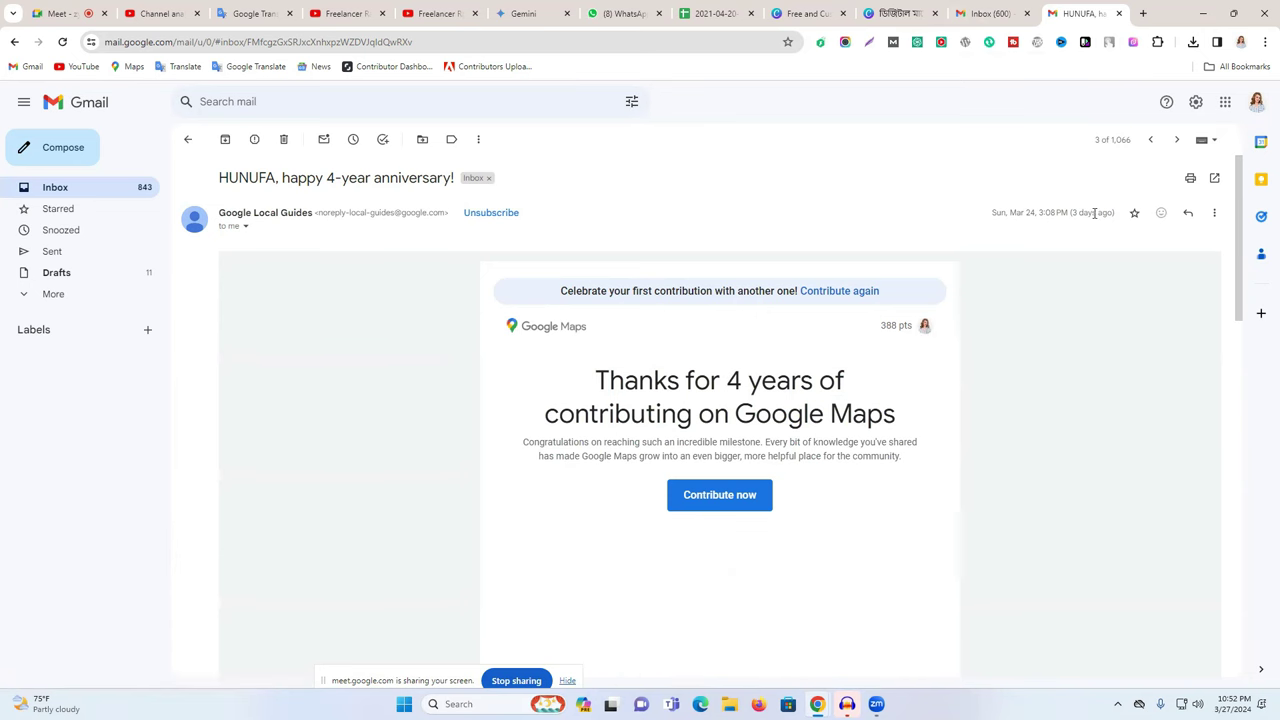
left_click(187, 139)
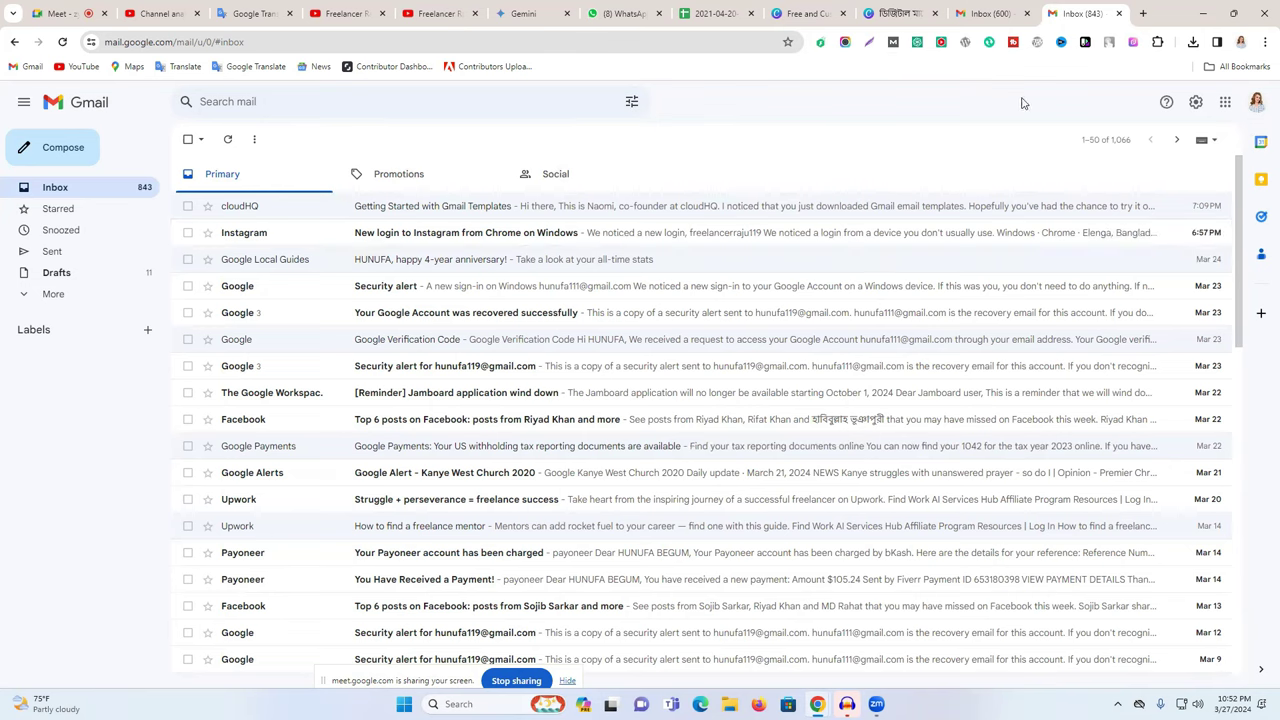
left_click(1012, 18)
left_click(1088, 8)
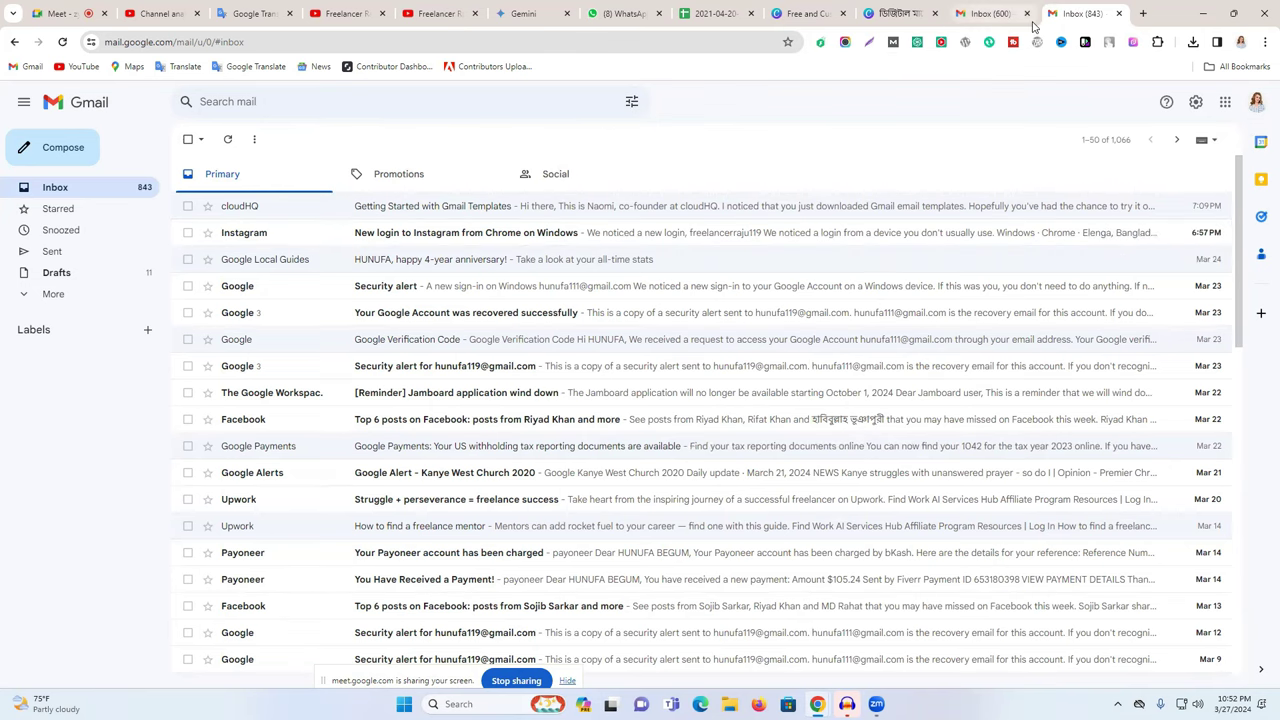
left_click(1028, 16)
left_click(1088, 13)
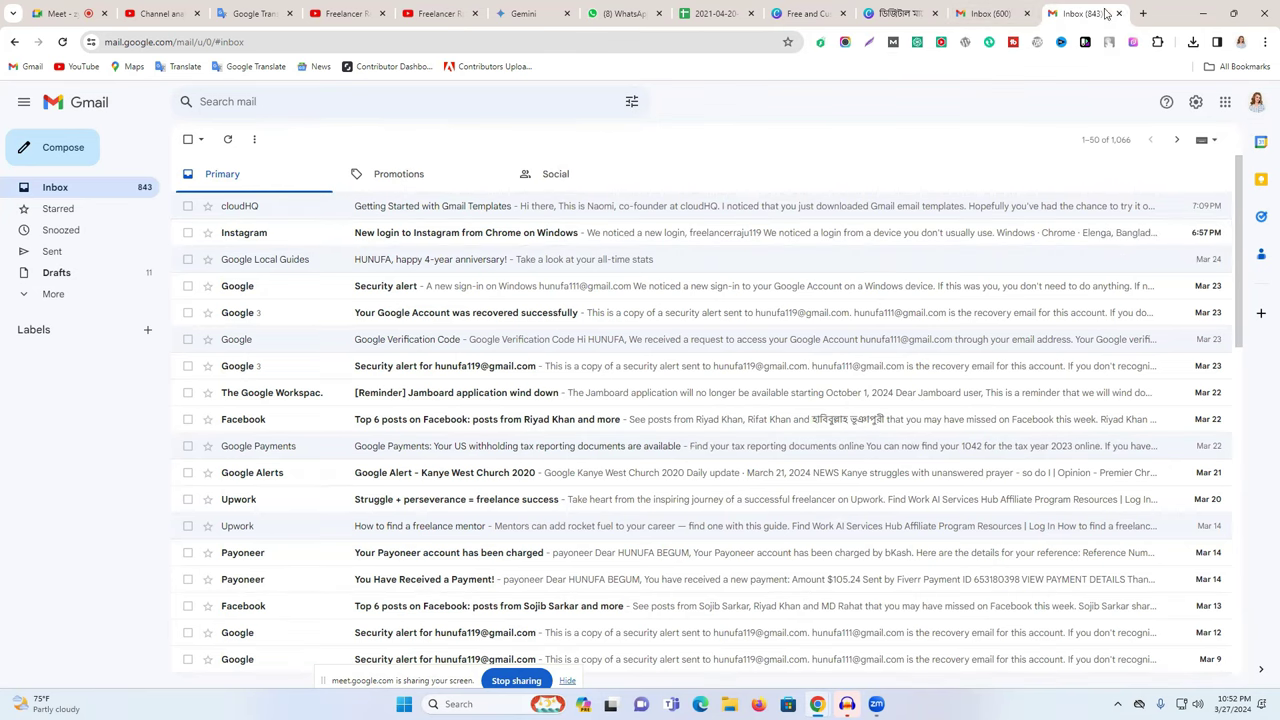
left_click(1119, 13)
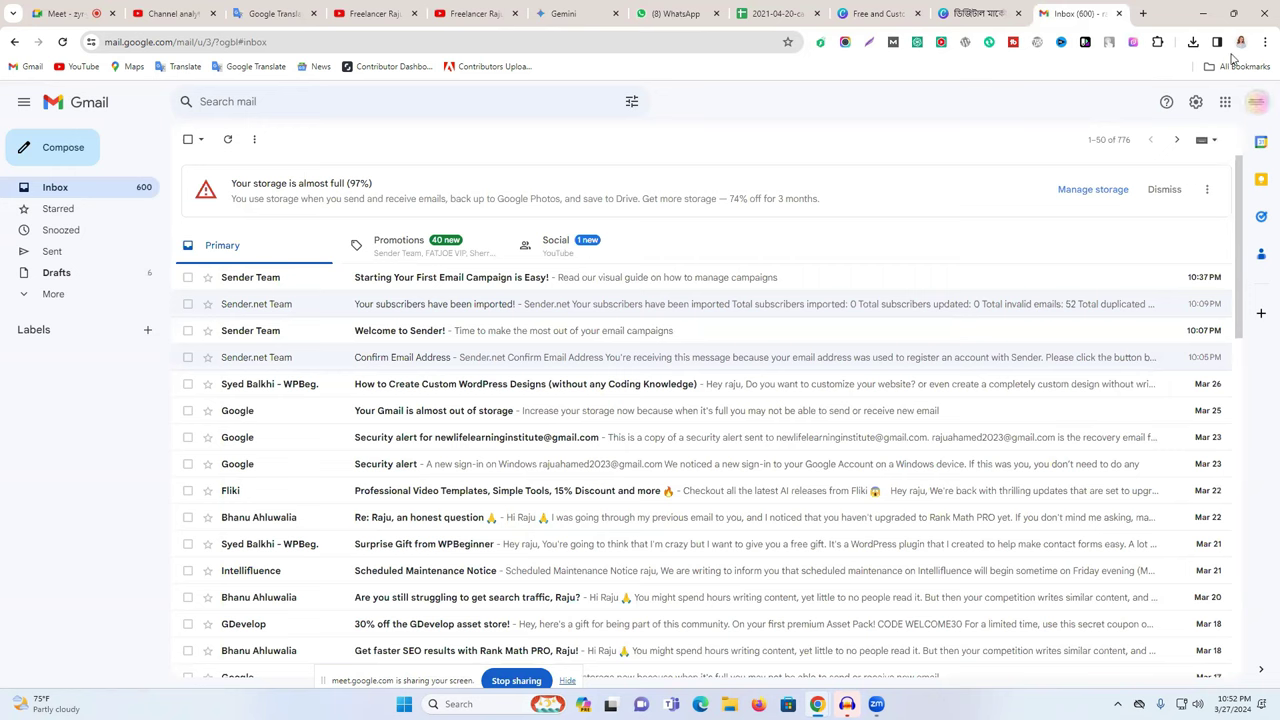
Open Chrome's extension management page
left_click(1263, 45)
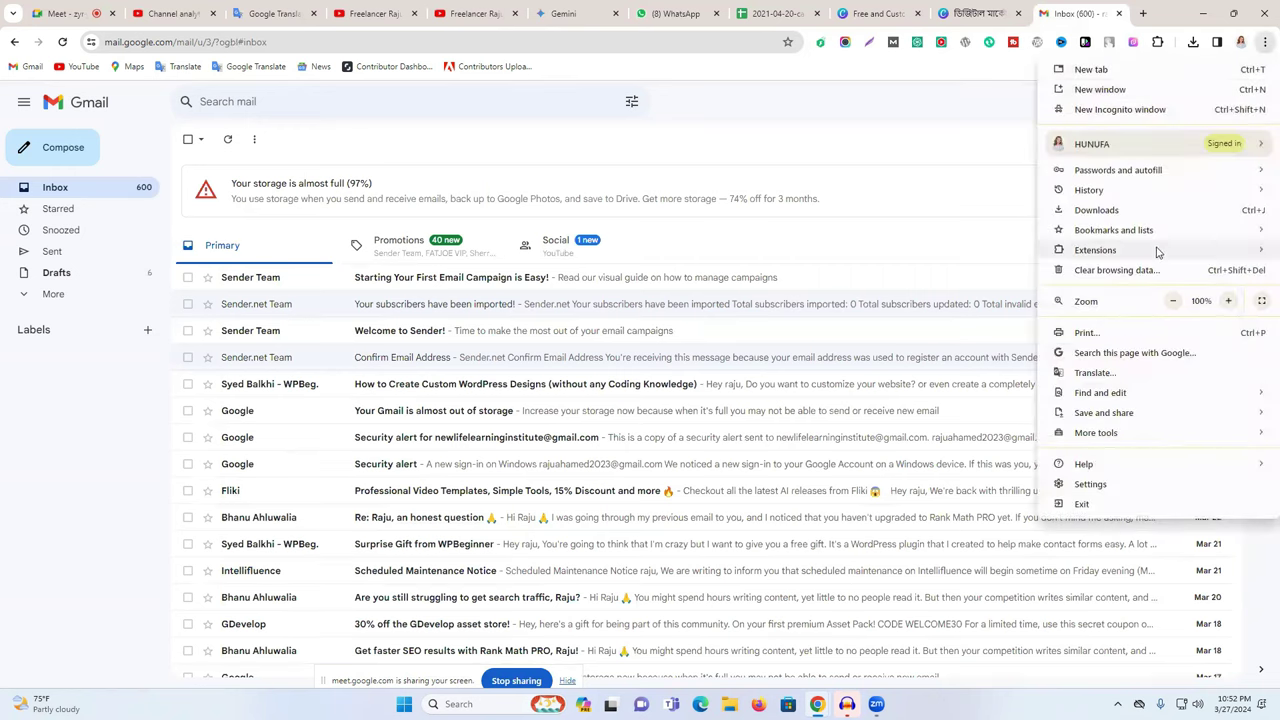
mouse_move(1110, 256)
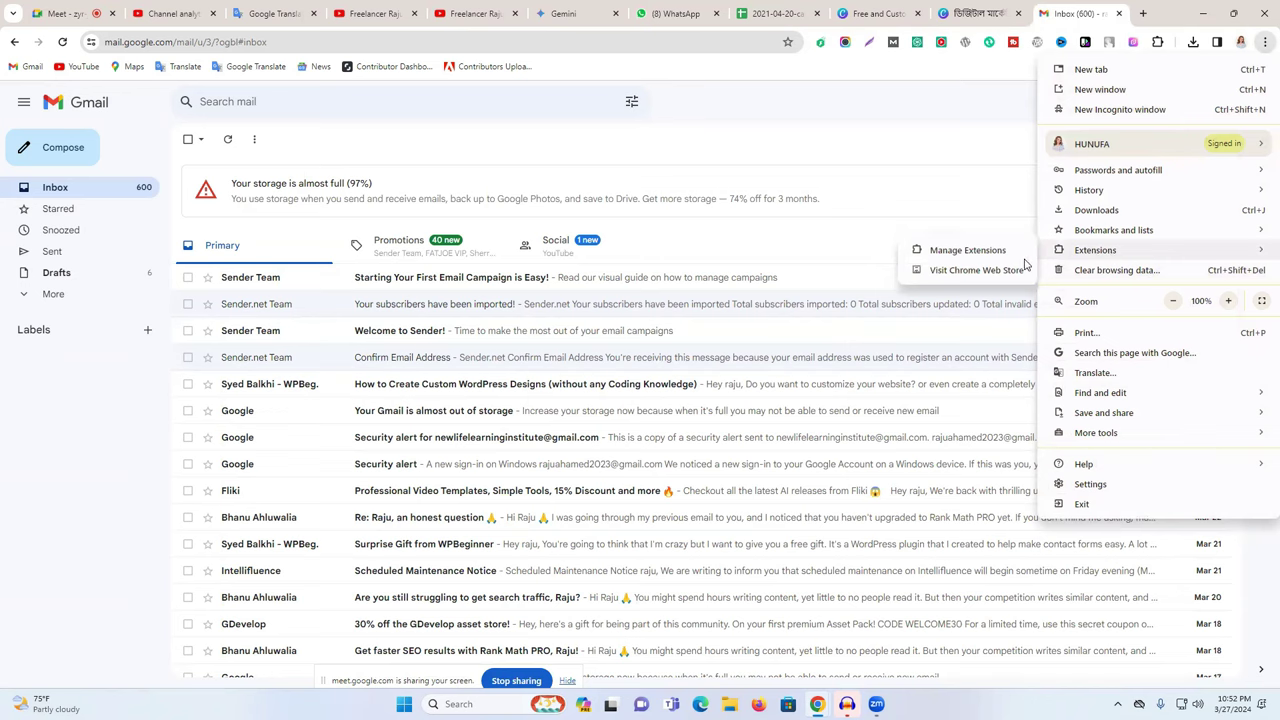
left_click(968, 250)
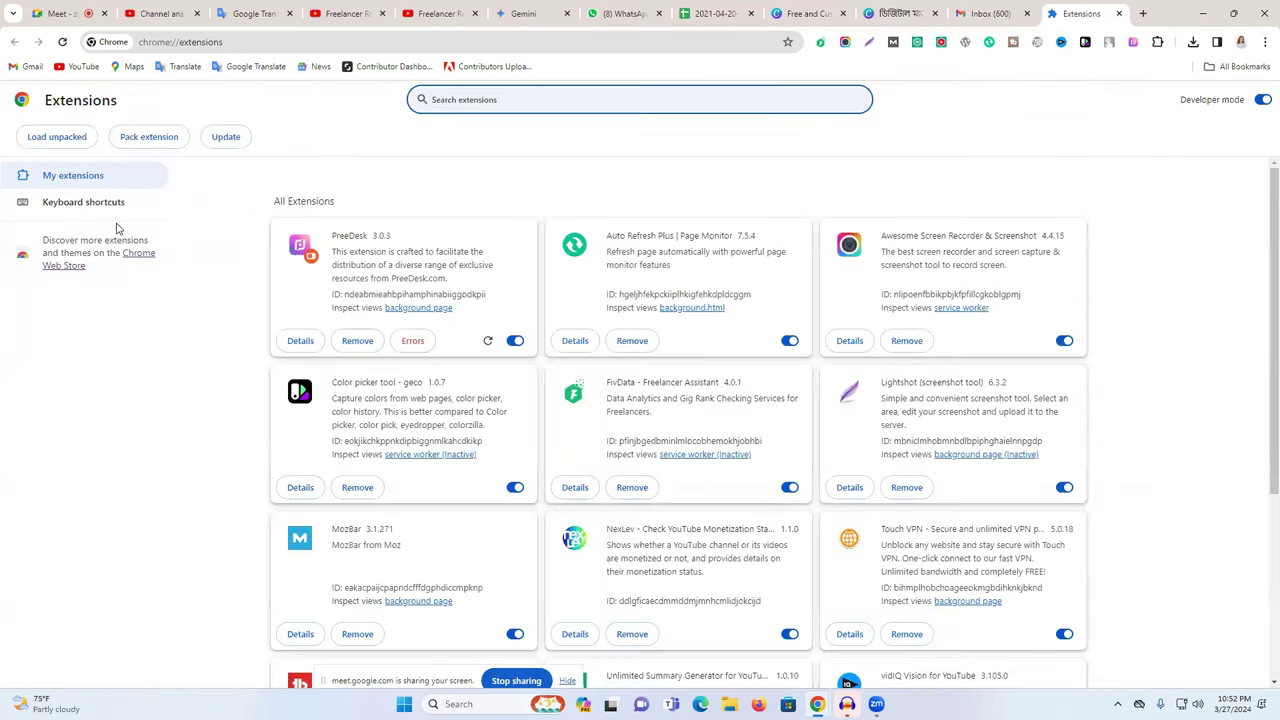
Open the Chrome Web Store, close the extension management page, and search the store for "email tampleted"
left_click(58, 266)
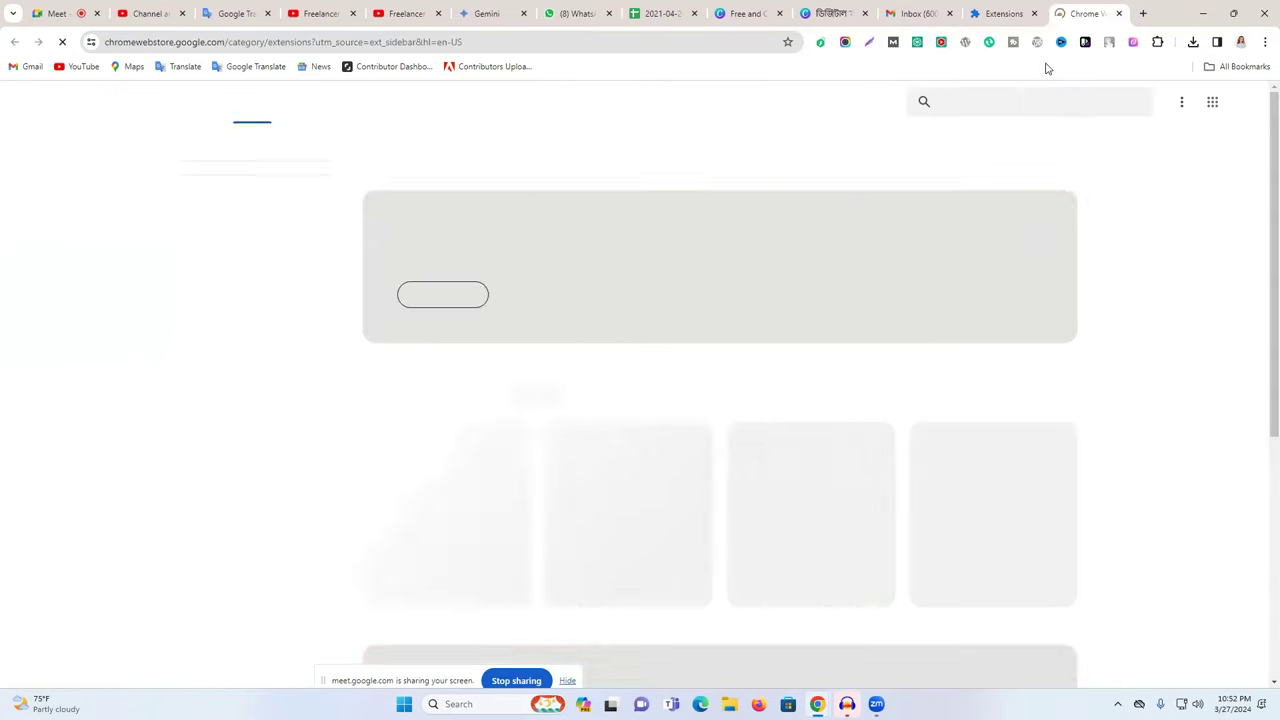
left_click(1035, 14)
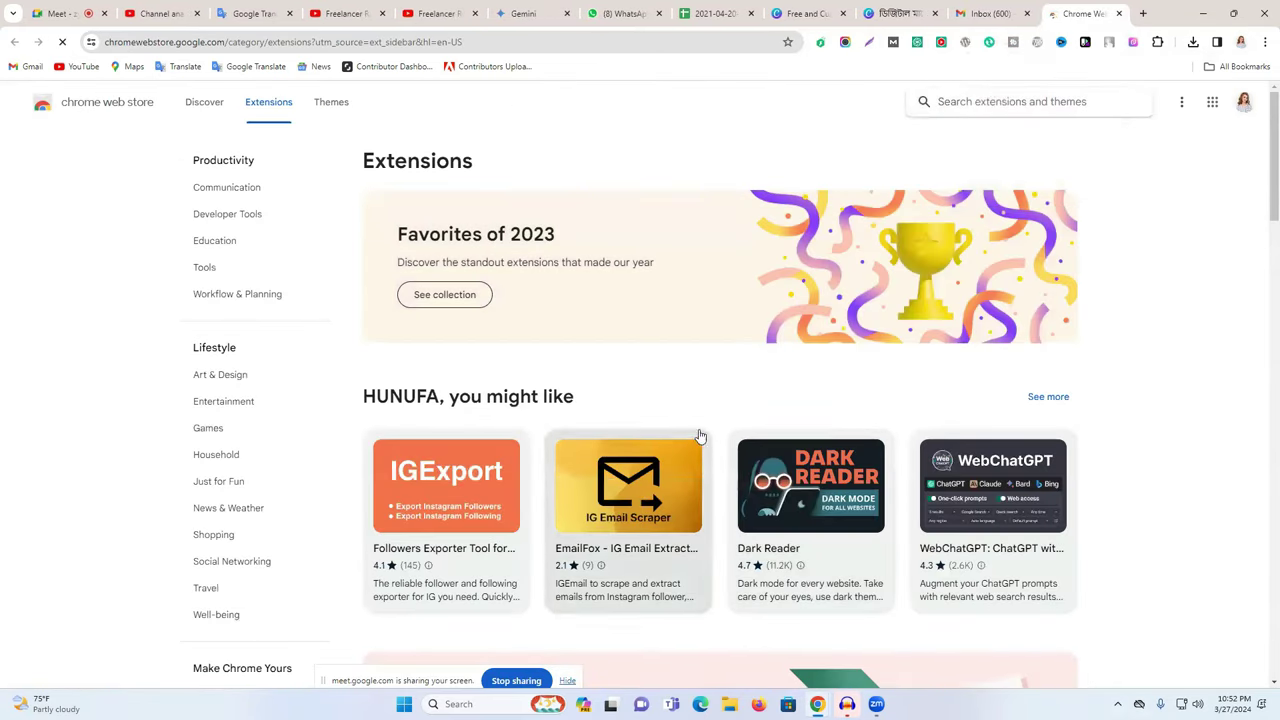
left_click(961, 102)
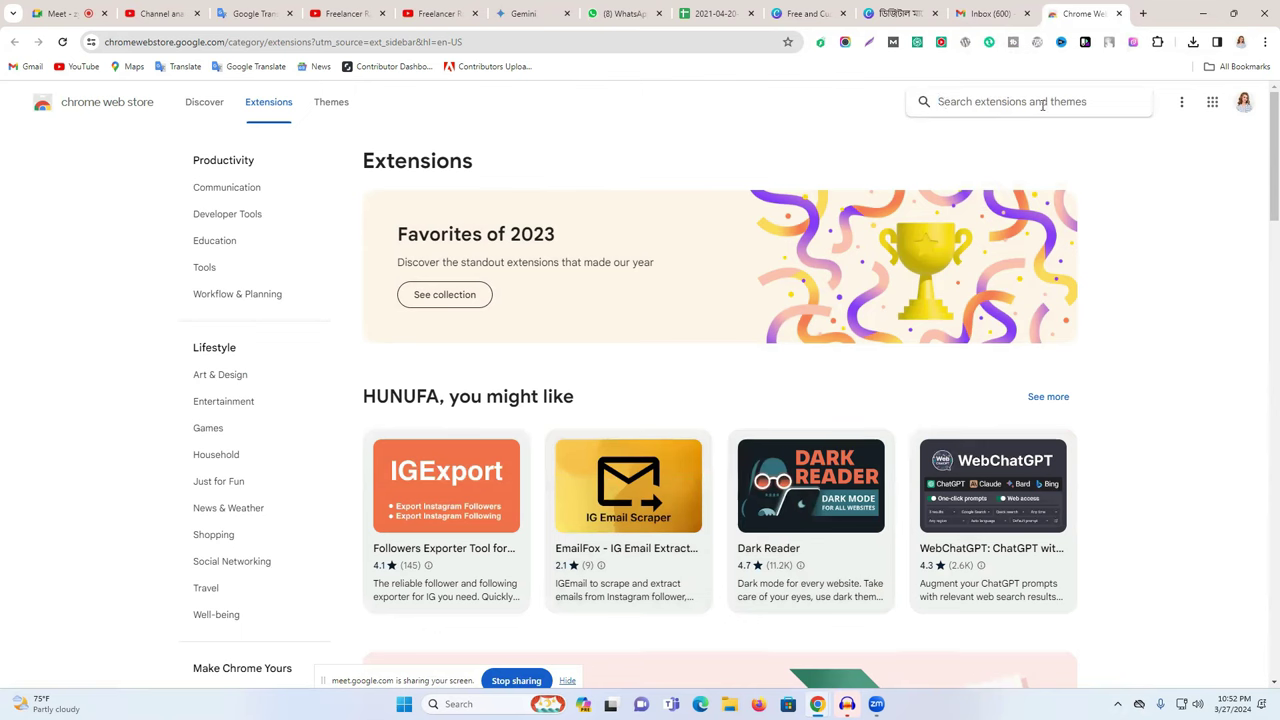
type("email tampleted")
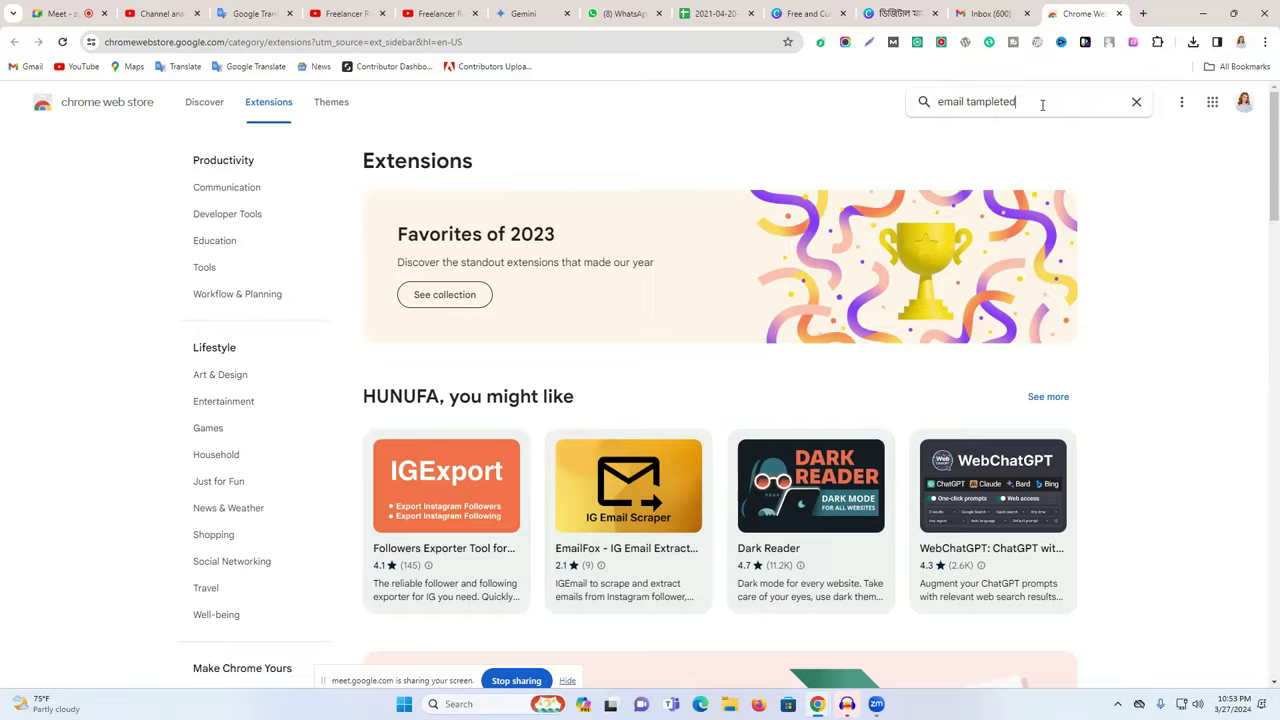
key("Return")
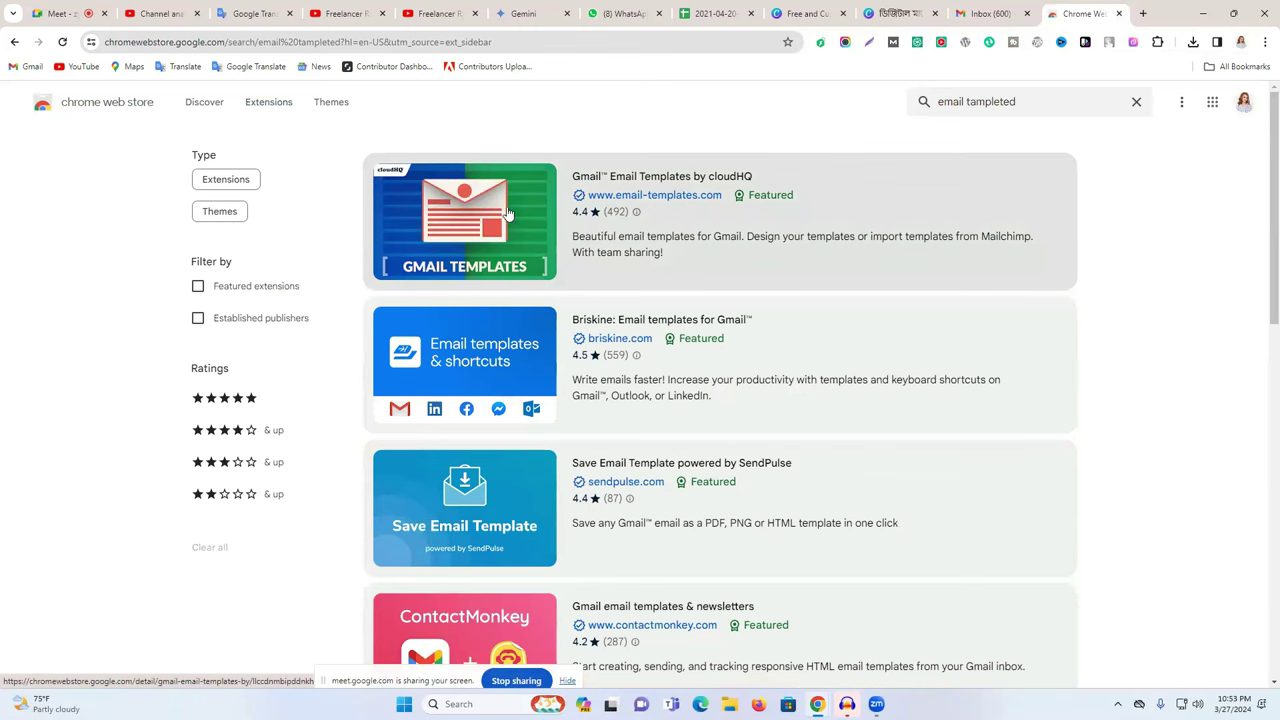
Add the Gmail Email Templates by cloudHQ extension to Chrome and dismiss its welcome window and the blank message in Gmail
left_click(558, 201)
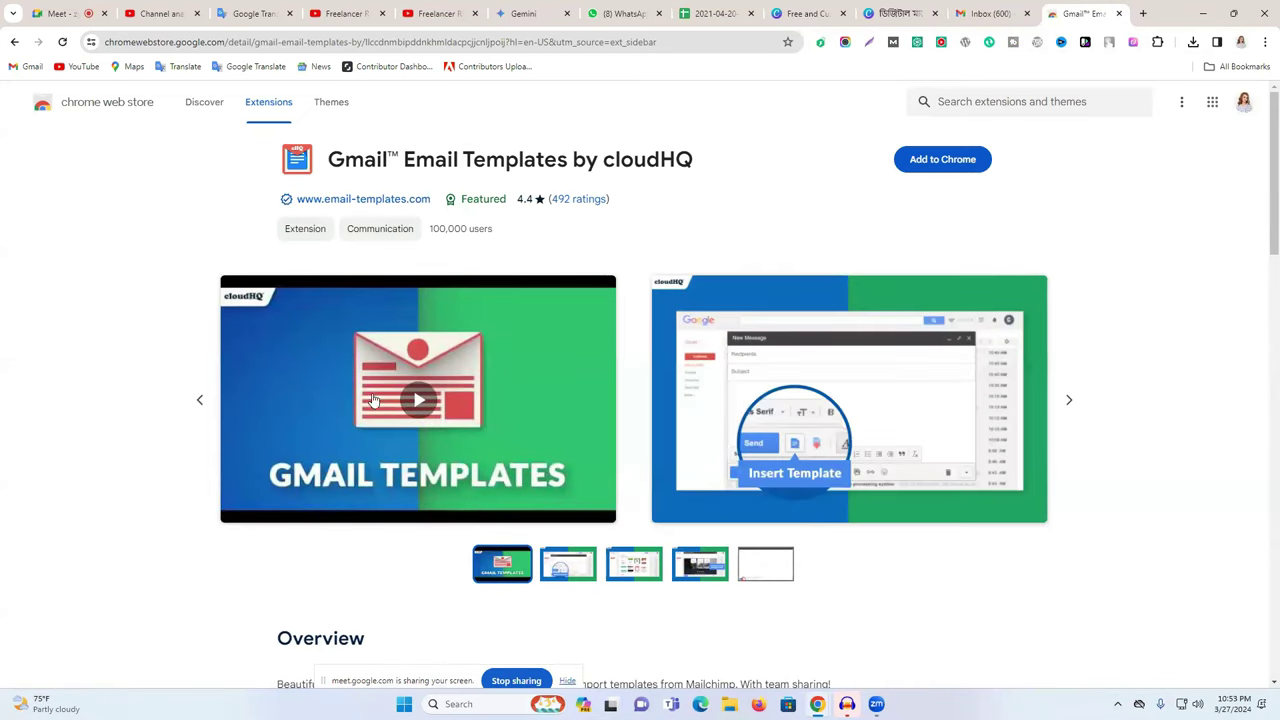
scroll(421, 379, "down", 2)
scroll(783, 343, "up", 2)
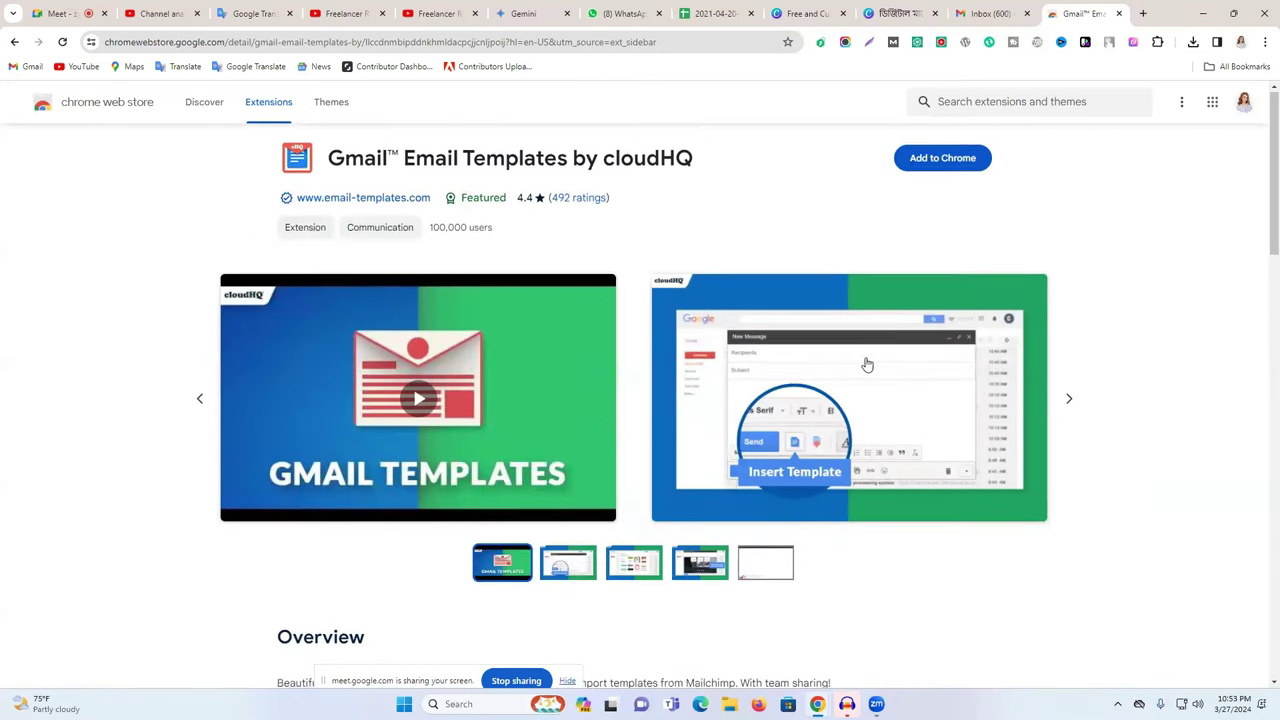
left_click(925, 173)
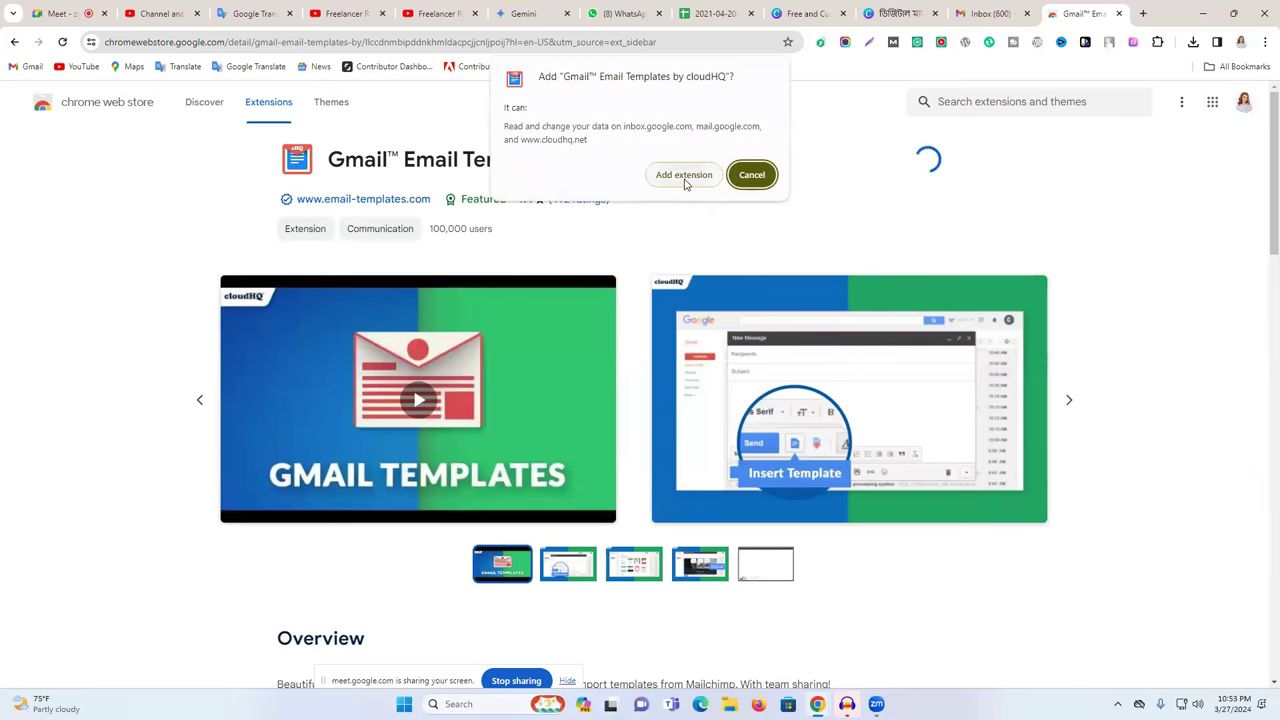
left_click(684, 176)
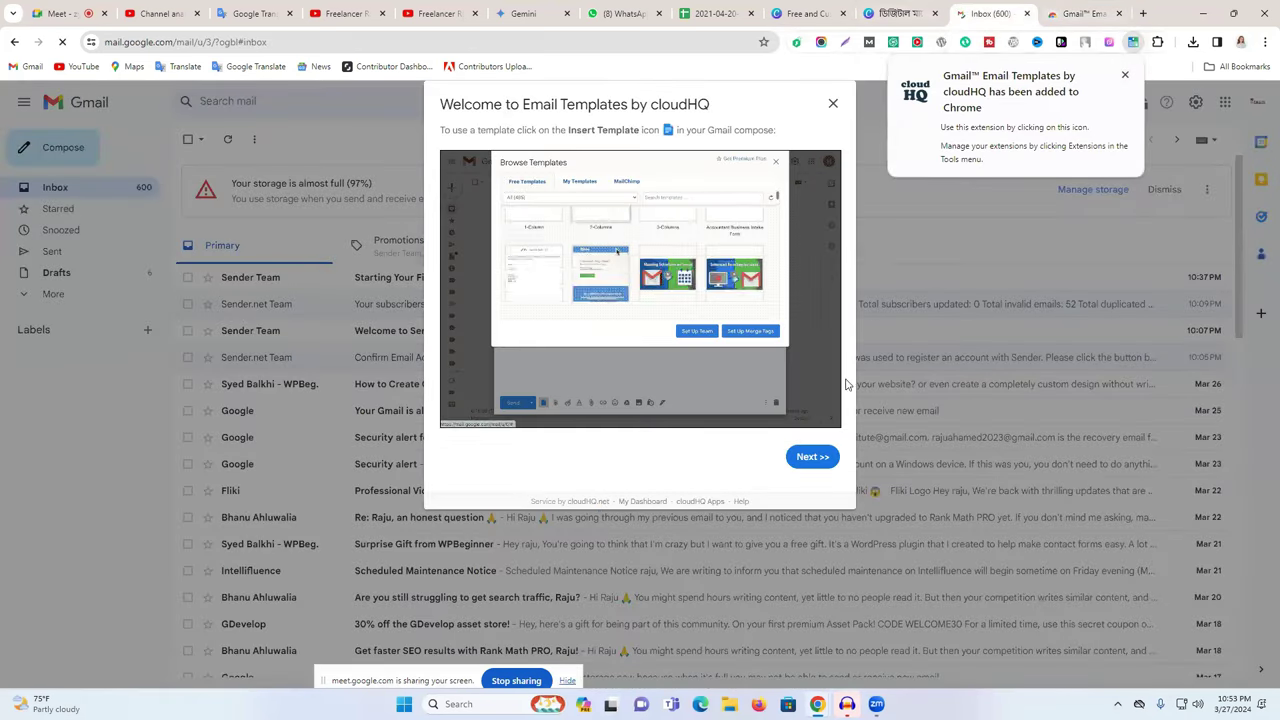
left_click(833, 103)
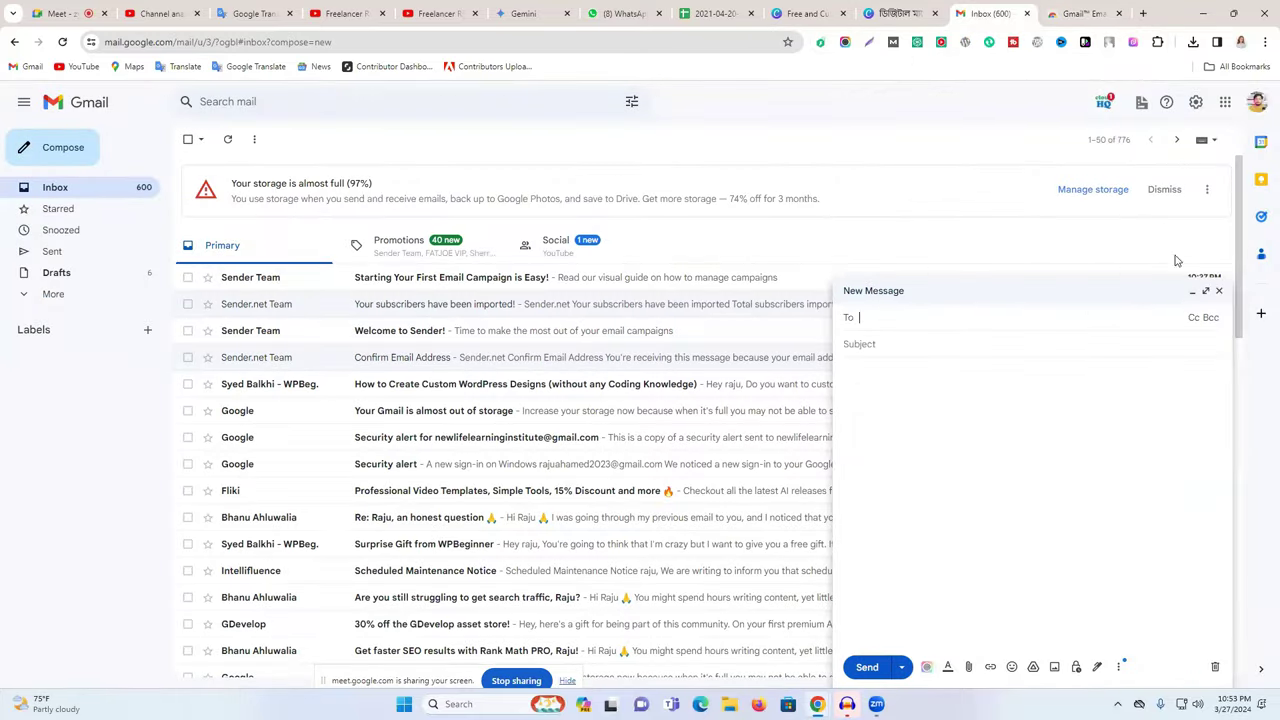
left_click(1219, 290)
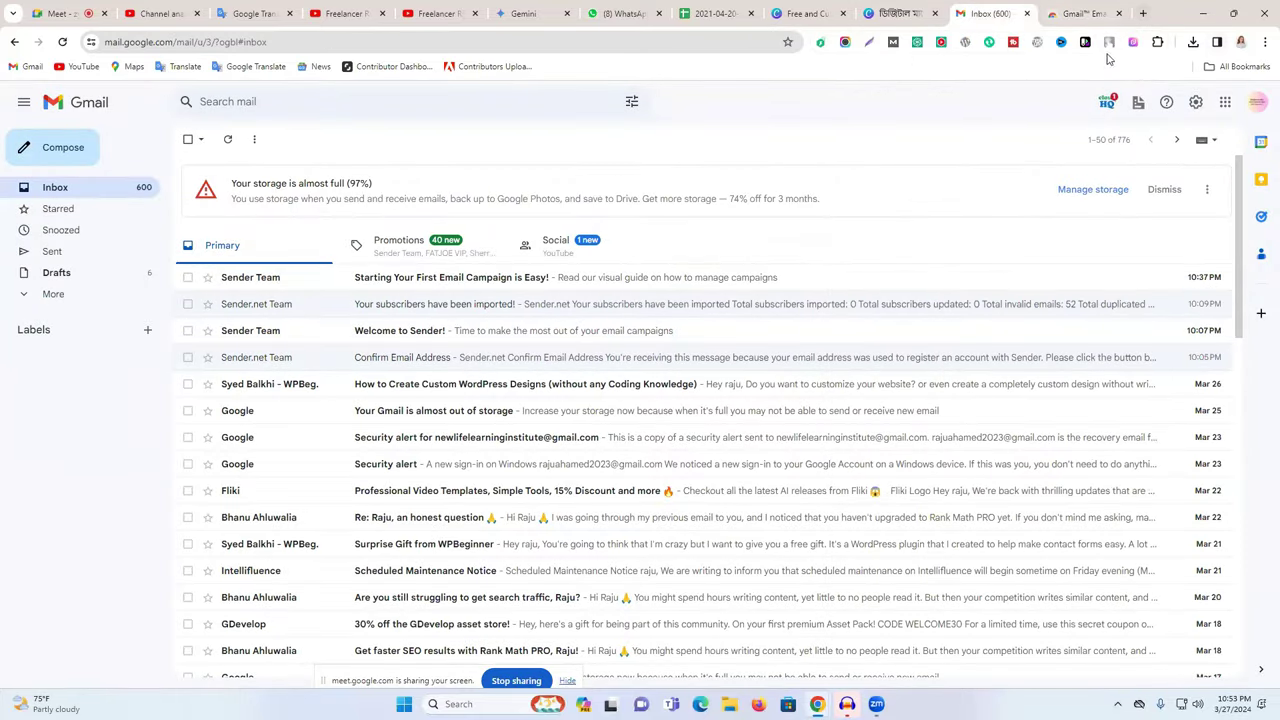
Pin the Gmail Email Templates extension to the browser toolbar
left_click(1193, 47)
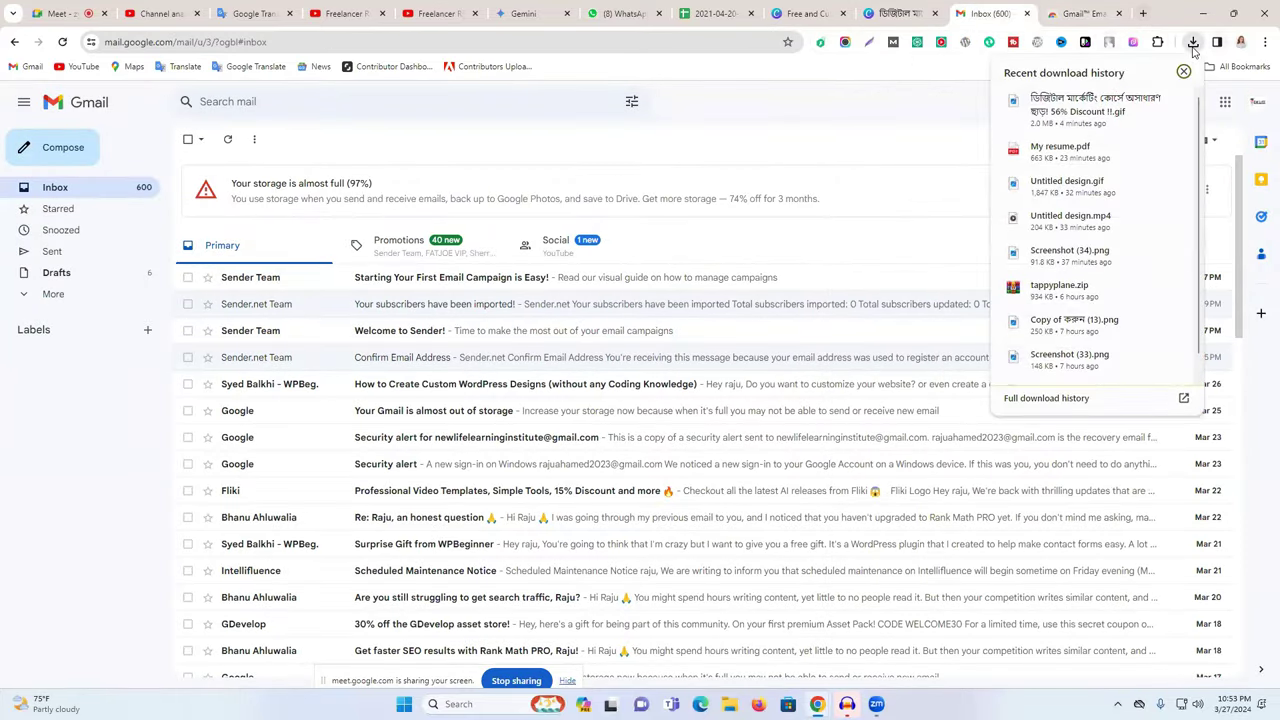
left_click(1157, 44)
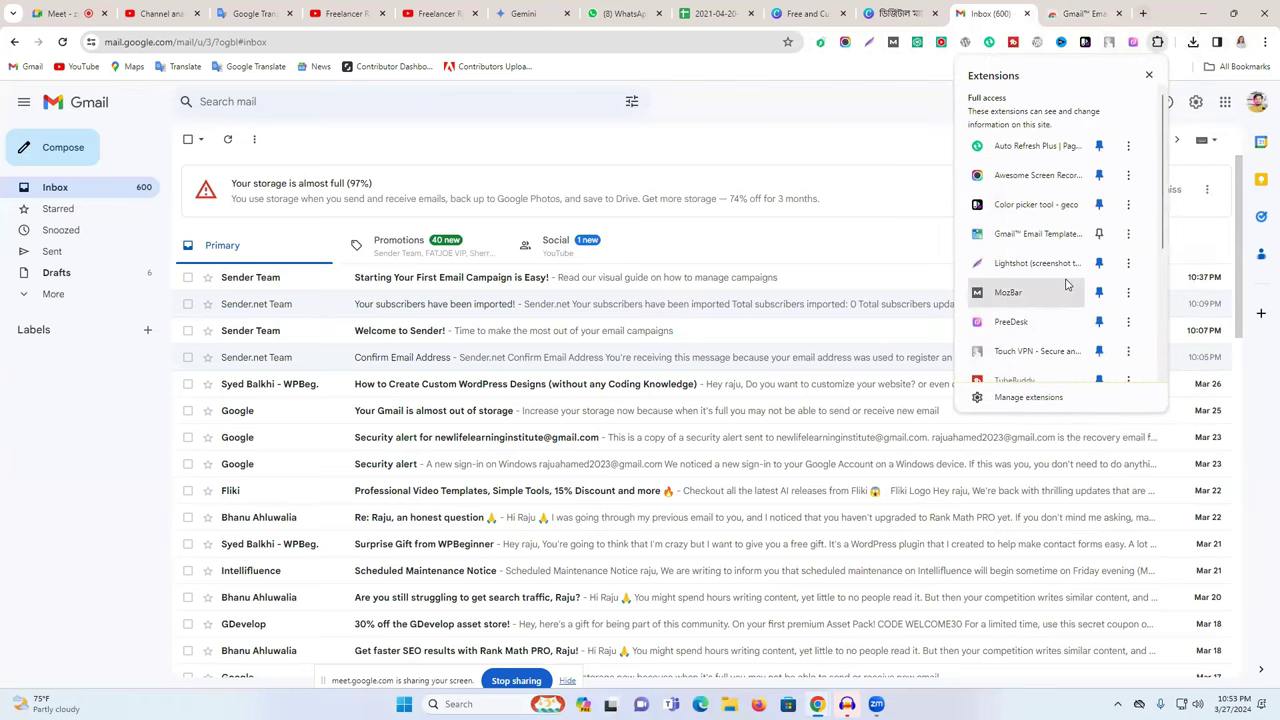
left_click(1100, 234)
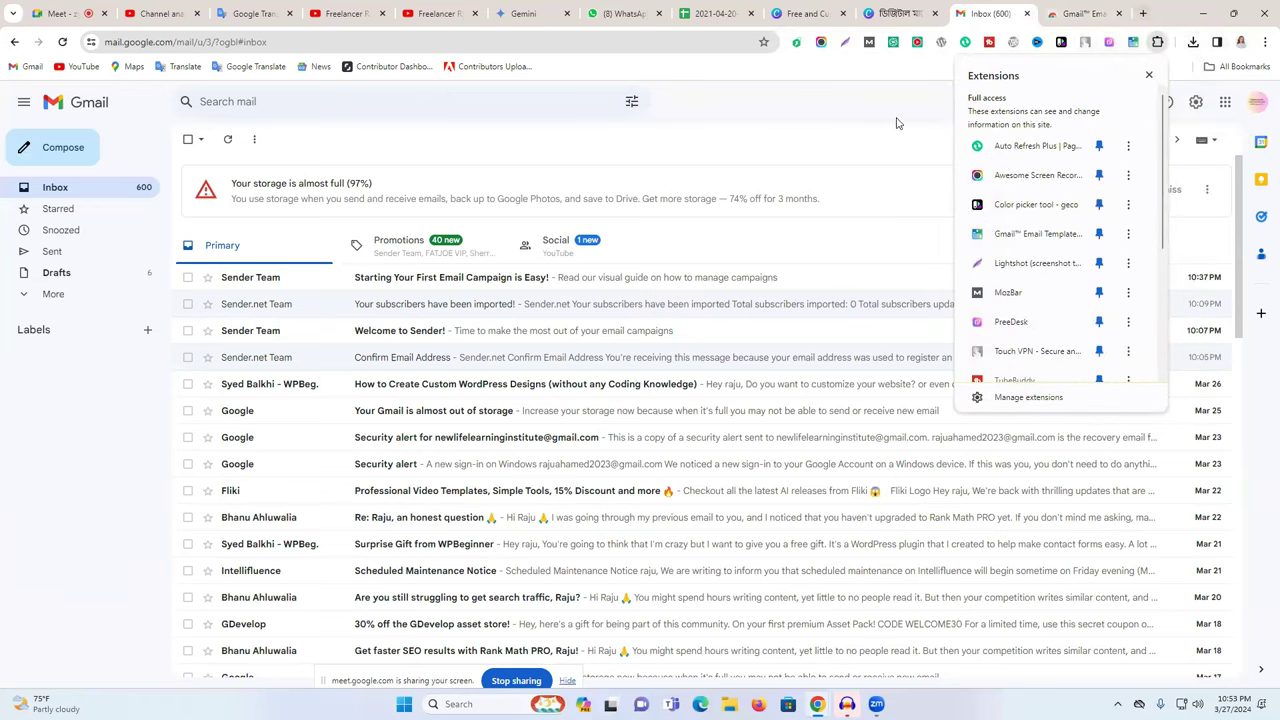
left_click(895, 146)
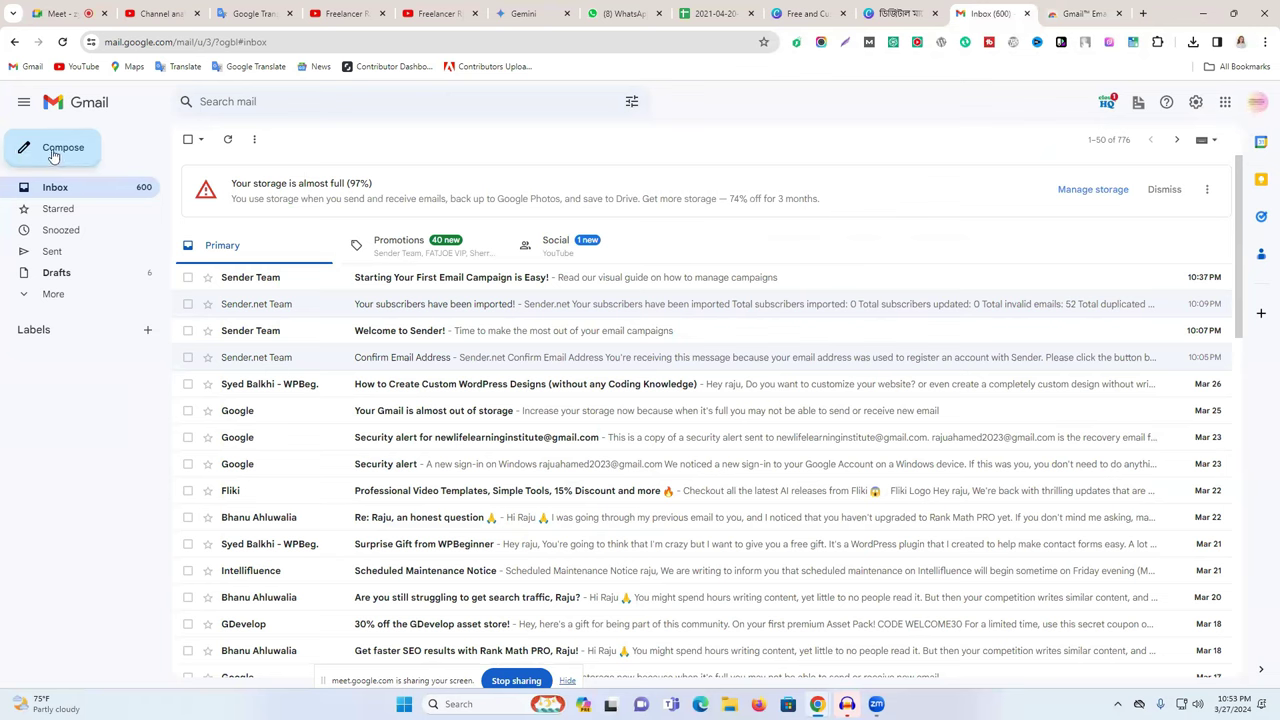
Try to address a new full-size message with the domains copied from B1:B53 of the 2021-04-20-canada-phone sheet, and close the draft
left_click(55, 155)
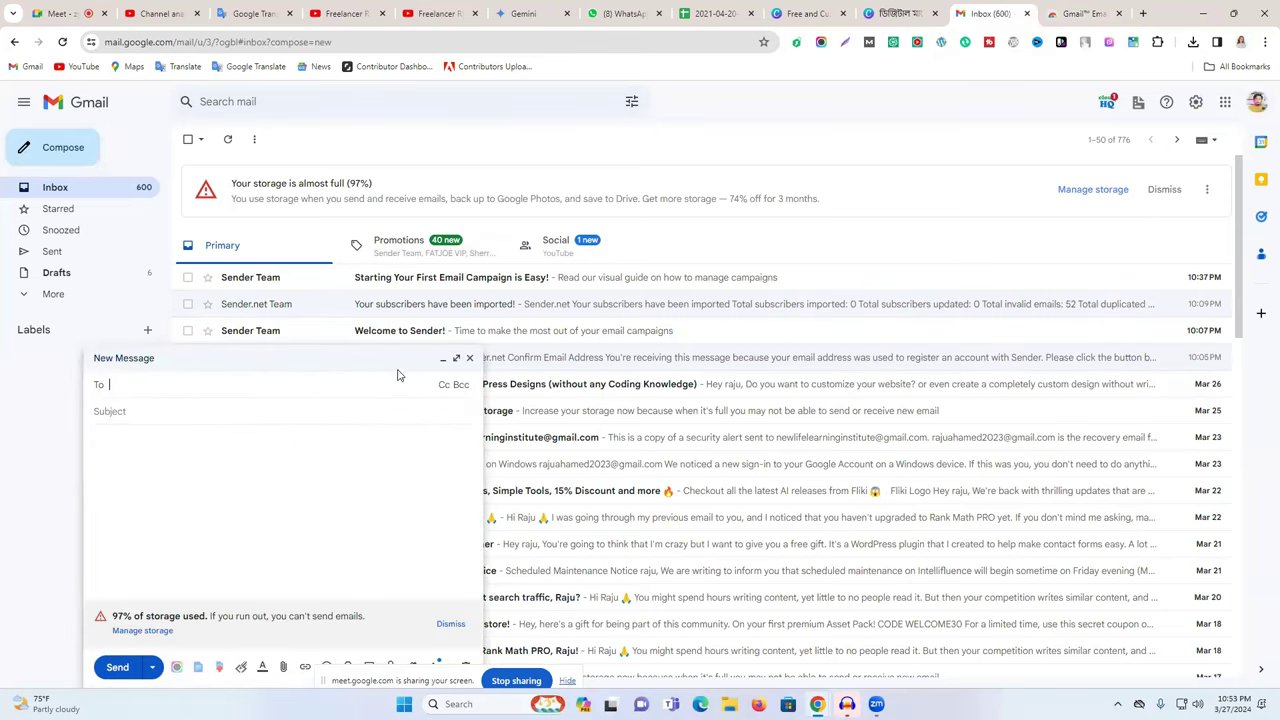
left_click(457, 358)
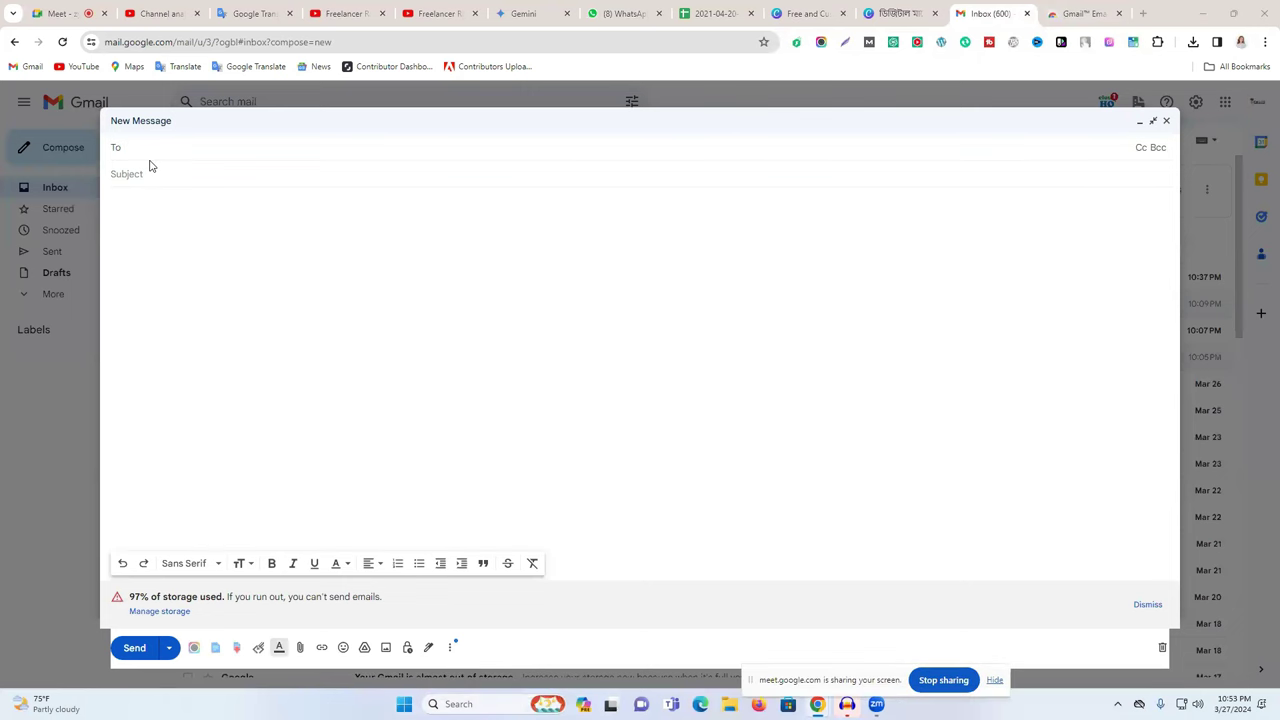
left_click(716, 13)
right_click(168, 200)
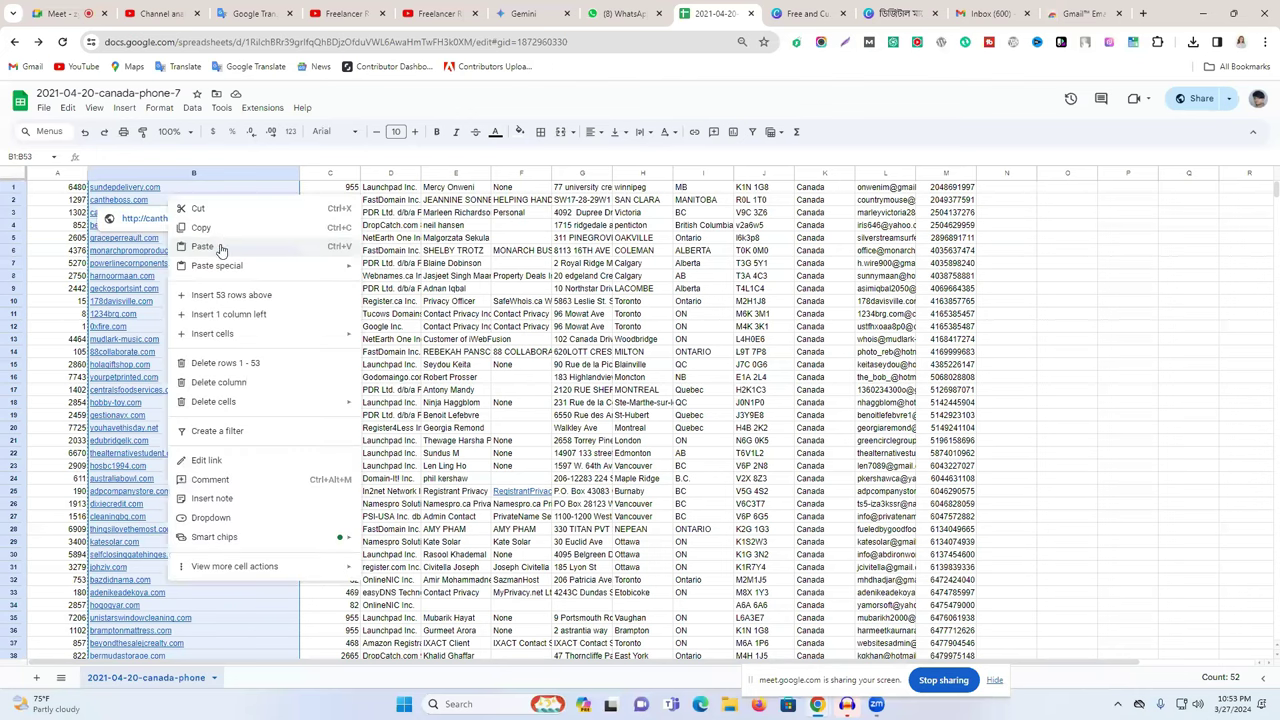
left_click(229, 229)
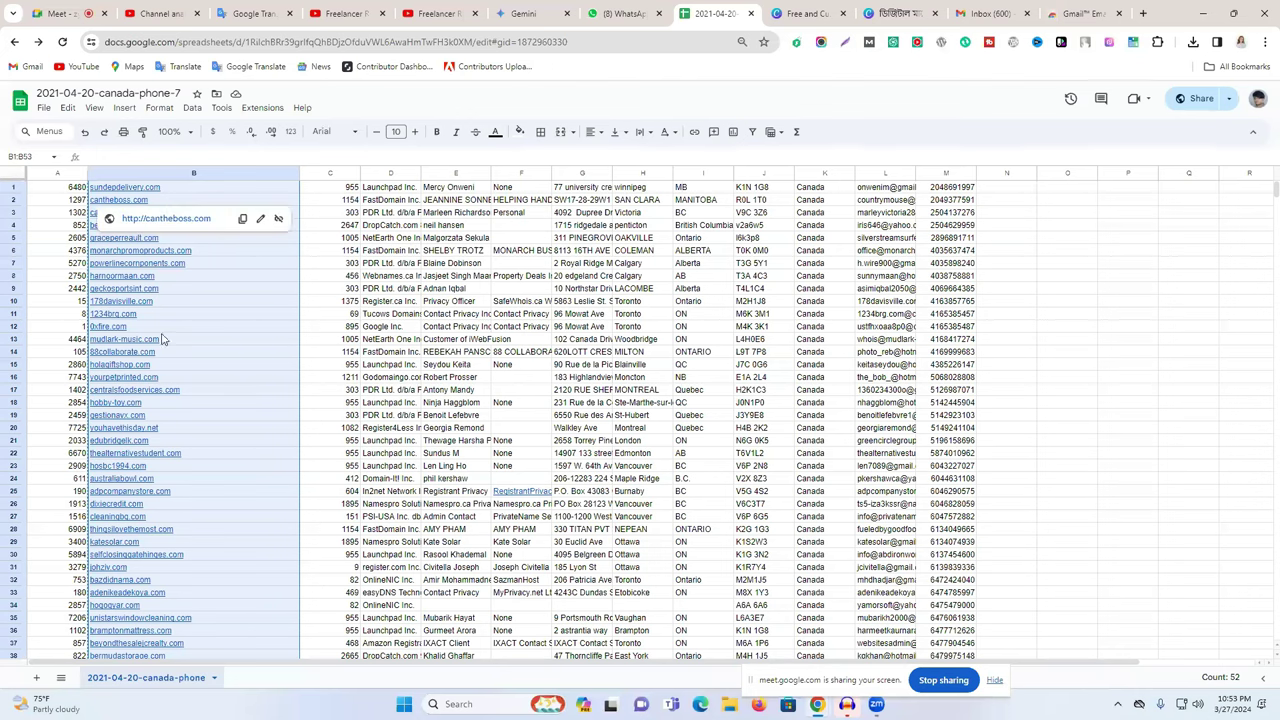
left_click(1085, 13)
left_click(1003, 10)
key("ctrl+v")
left_click(601, 343)
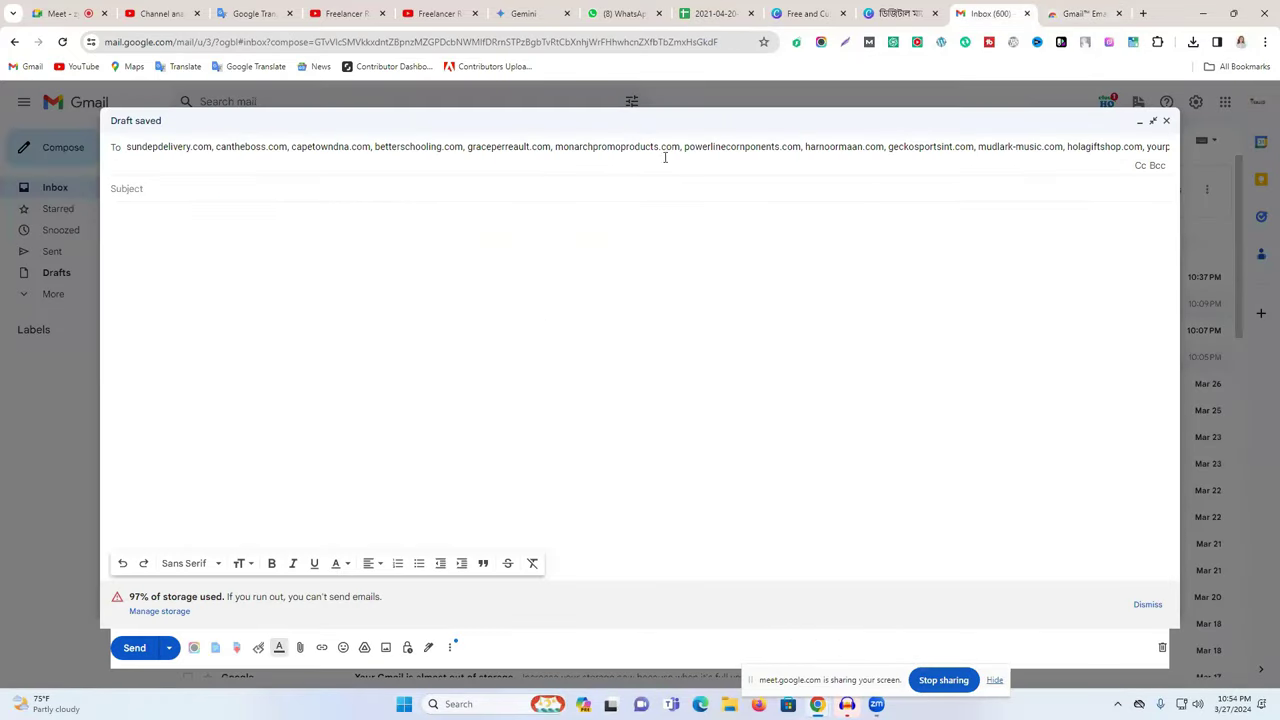
left_click(1166, 120)
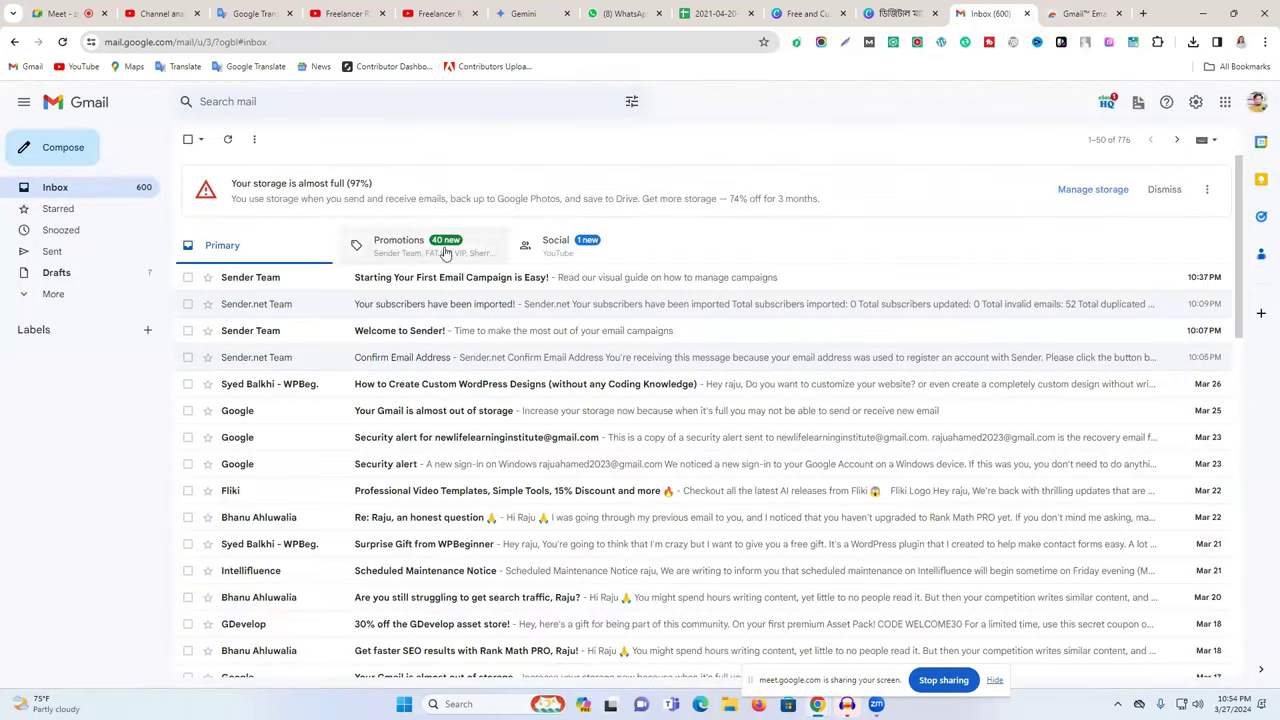
Start a new message, dismiss its storage warning, and fill its recipients with the domains copied from B1:B5 of the 2021-04-20-canada-phone sheet
left_click(46, 146)
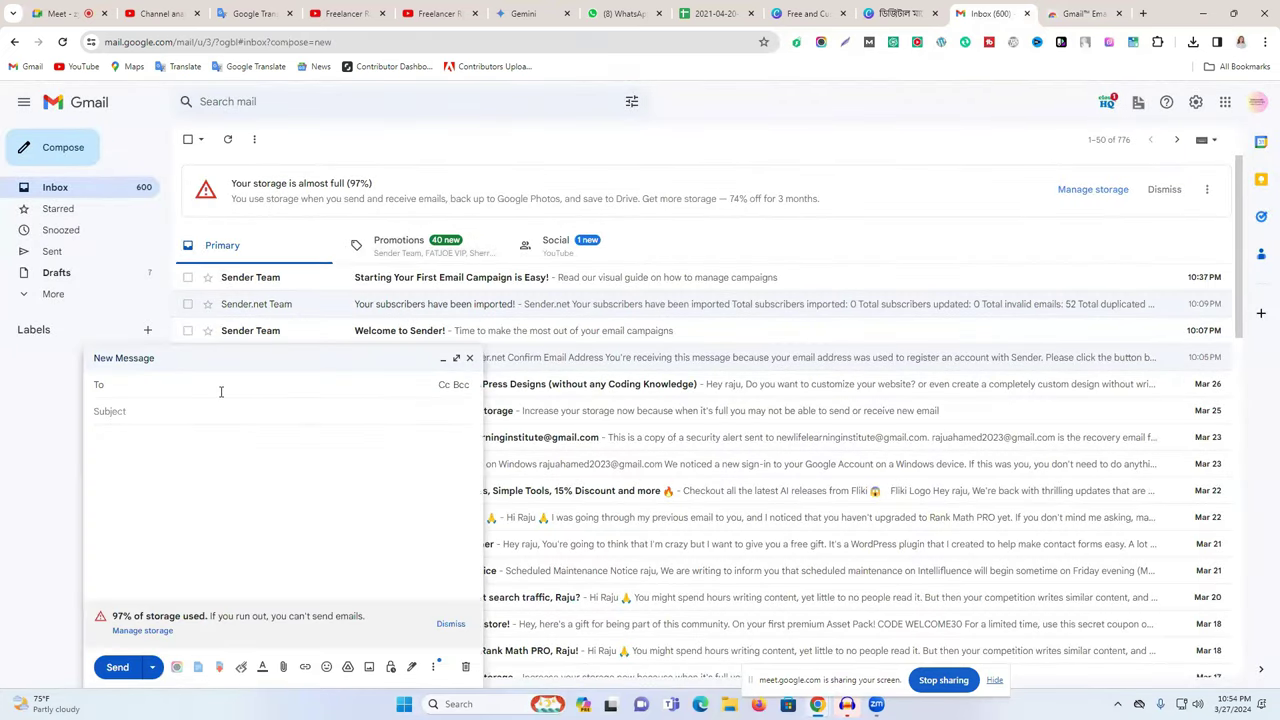
left_click(450, 623)
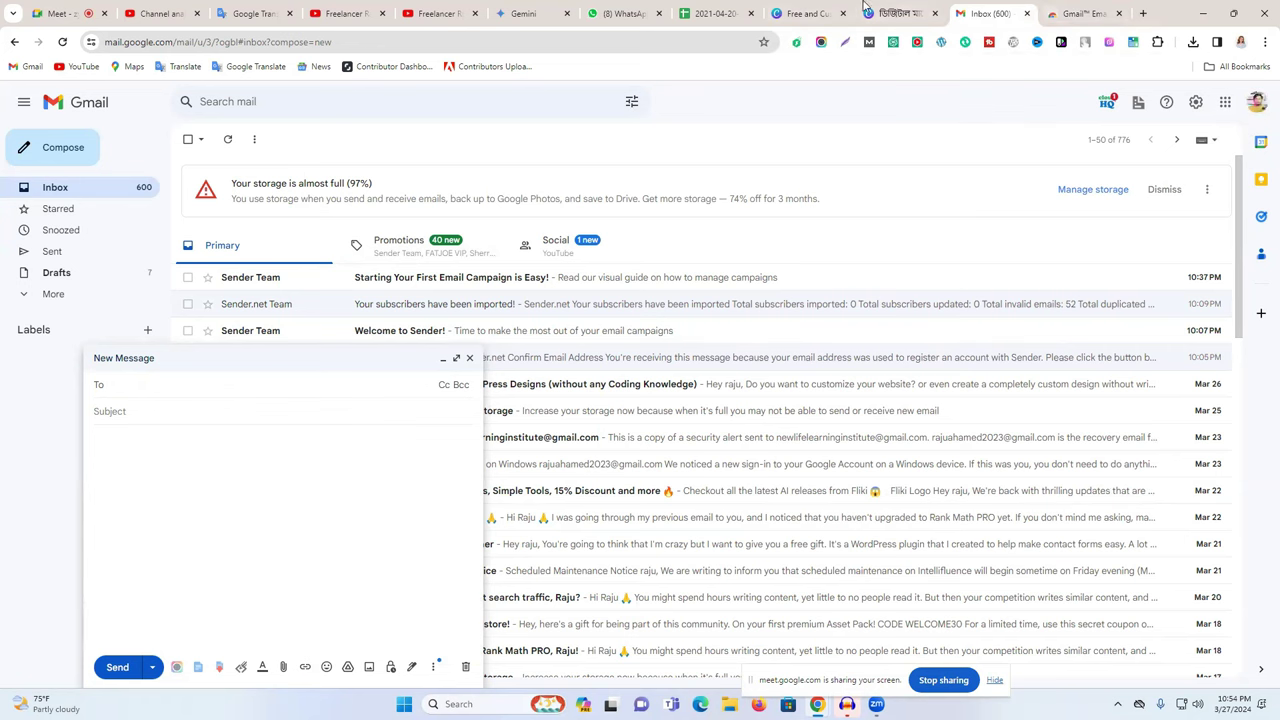
left_click(712, 13)
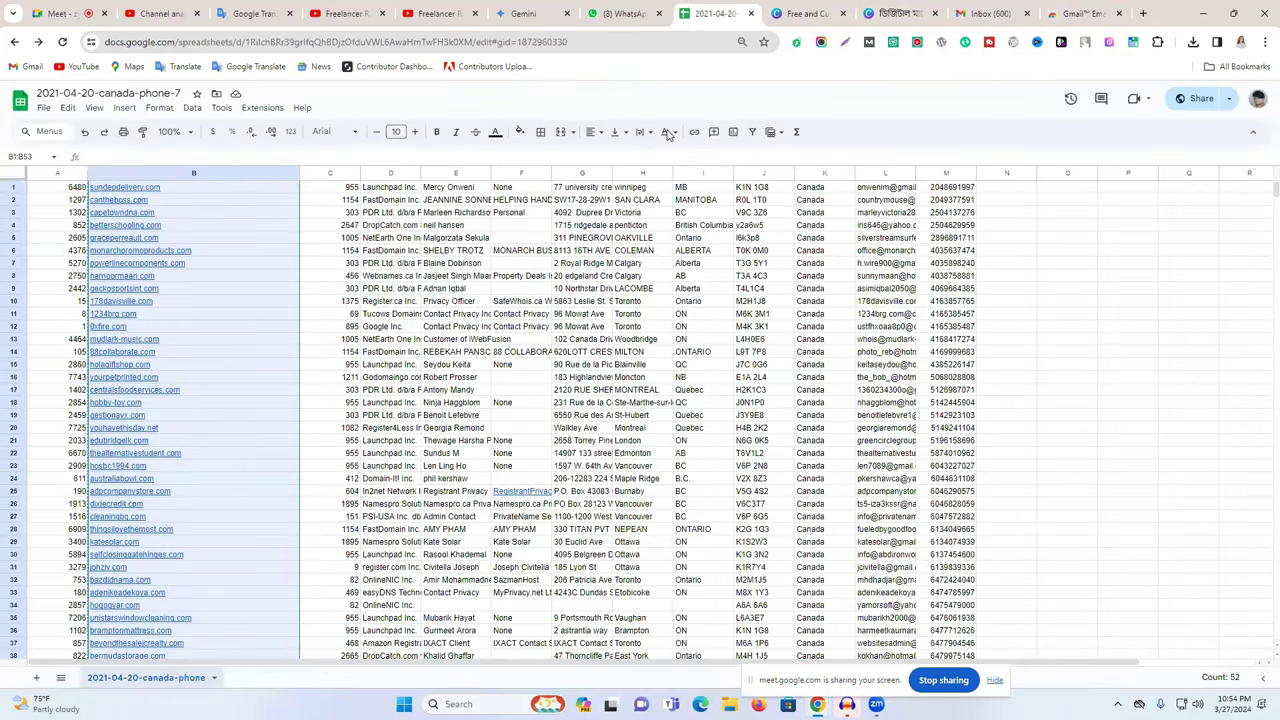
left_click(310, 210)
left_click_drag(270, 192, 265, 248)
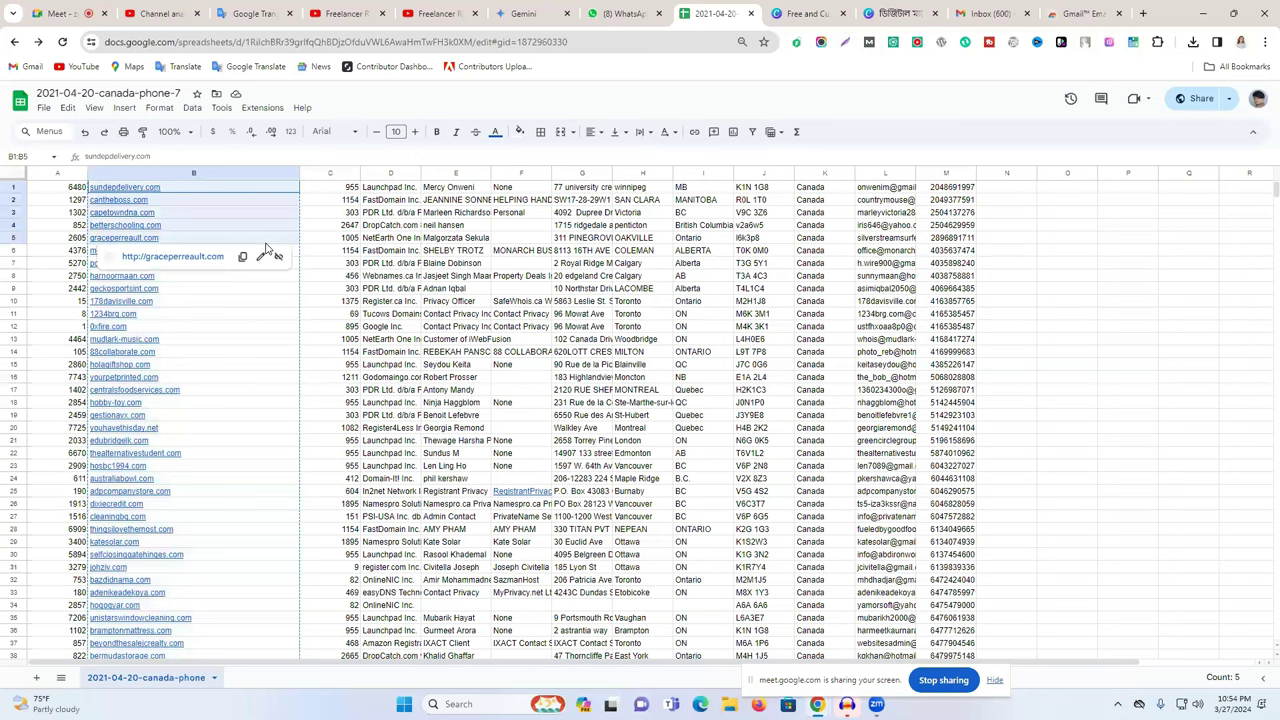
right_click(206, 227)
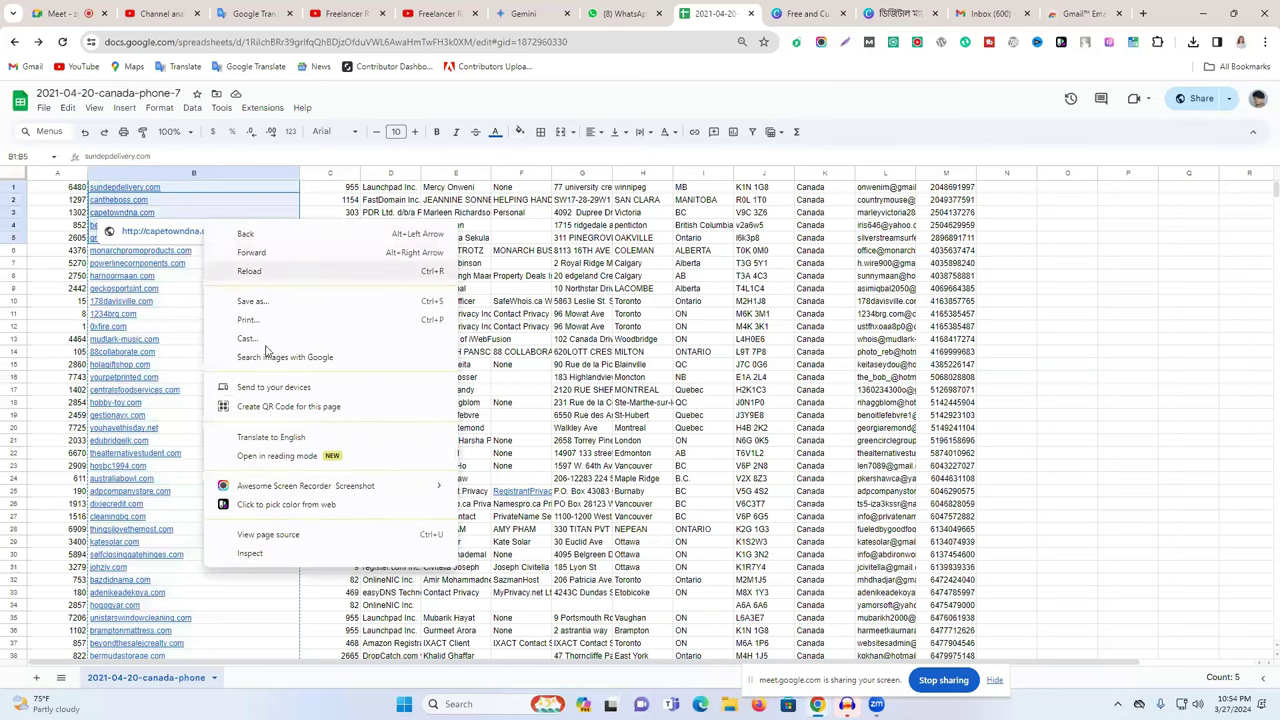
right_click(122, 204)
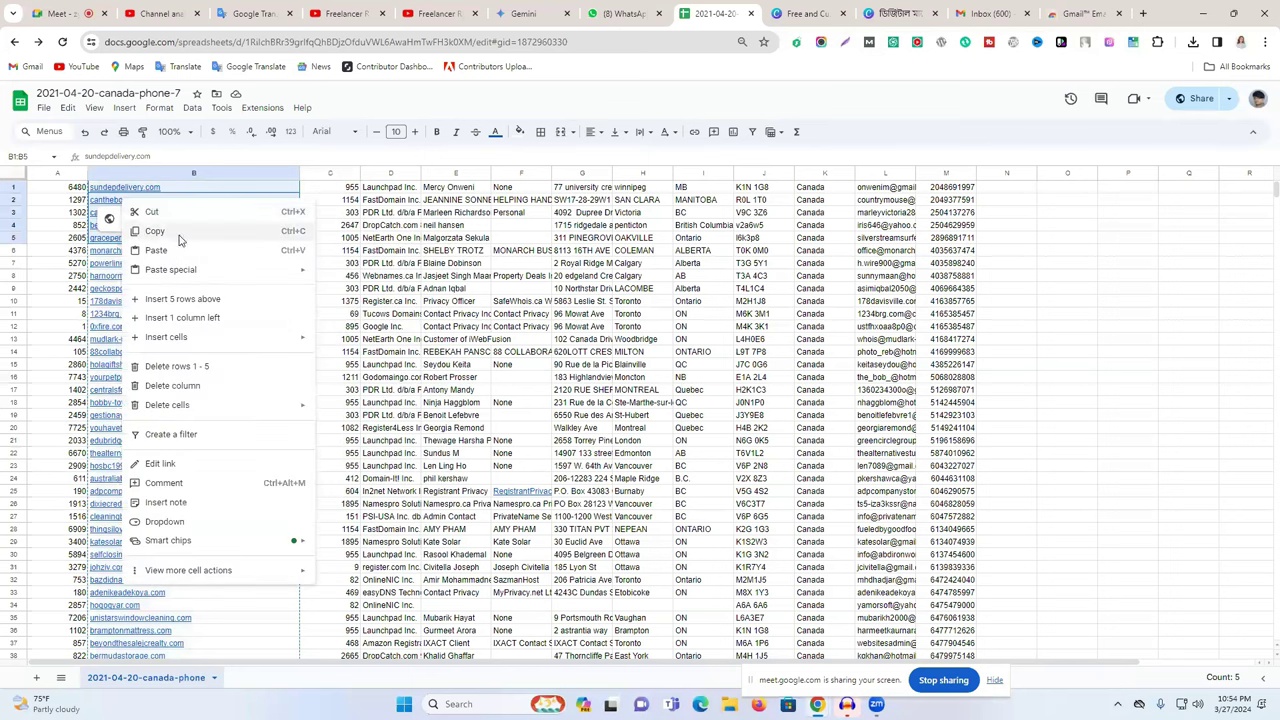
left_click(140, 228)
left_click(1078, 13)
left_click(990, 13)
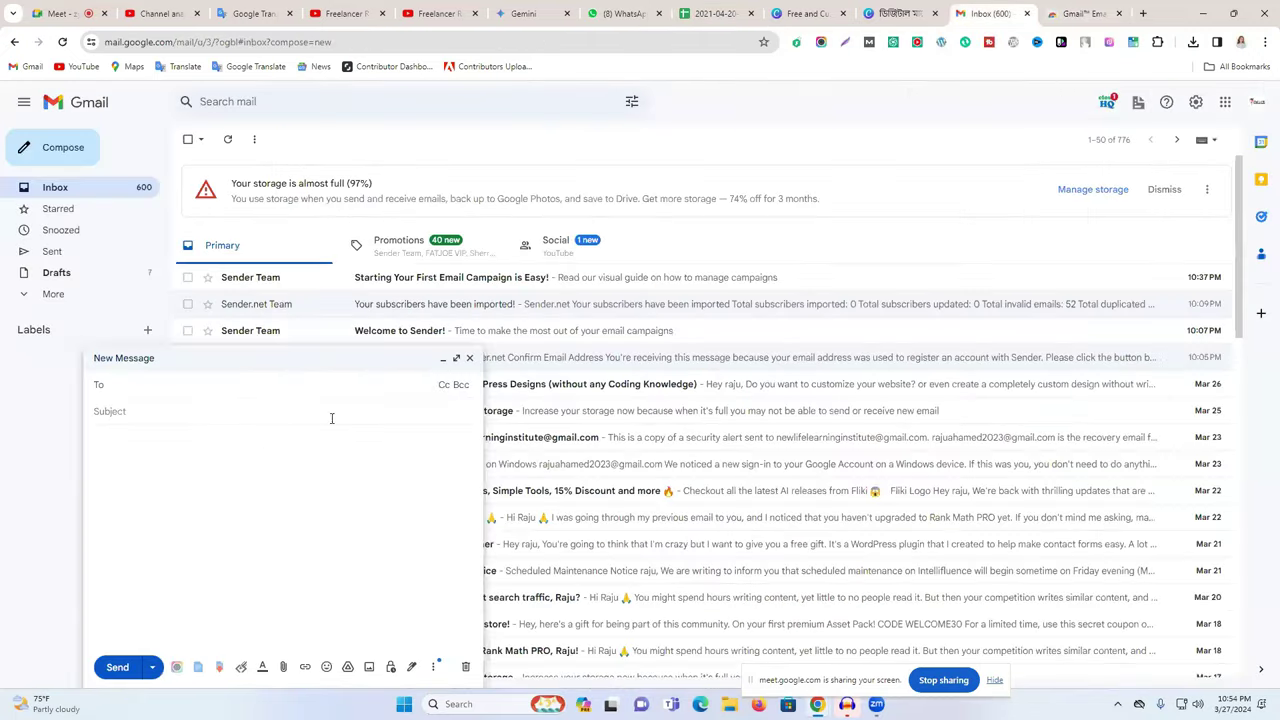
key("ctrl+v")
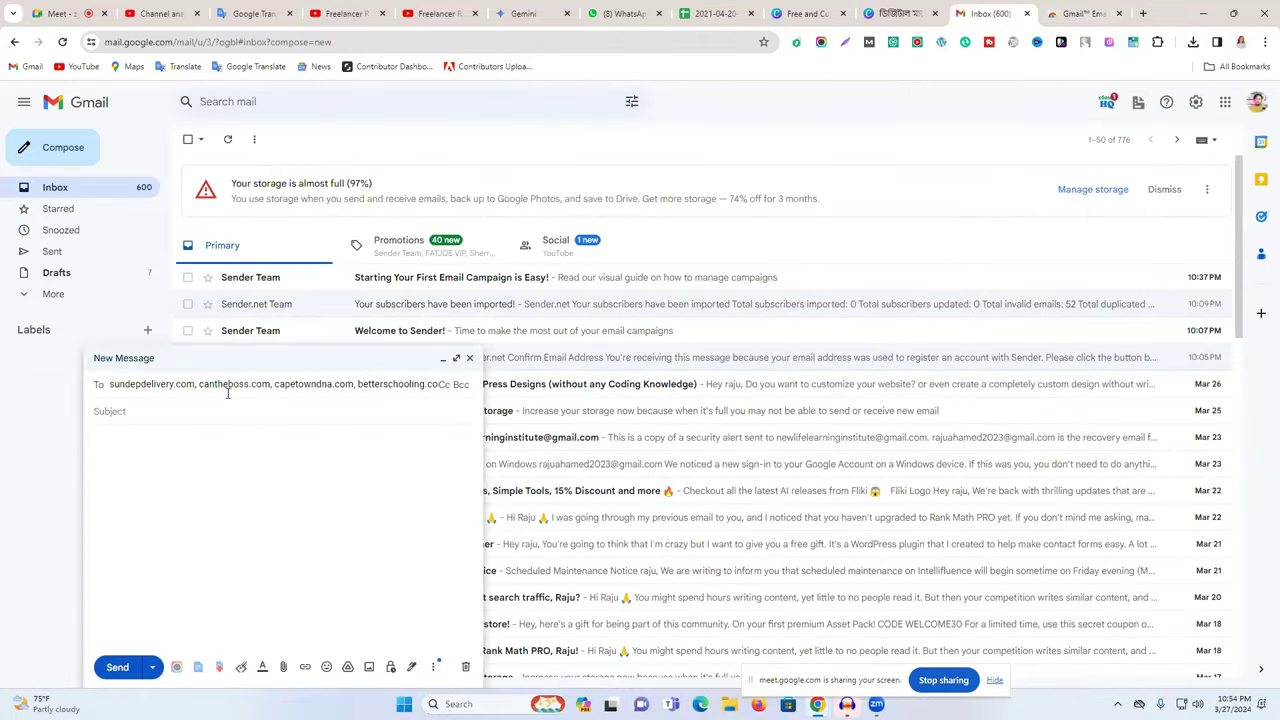
left_click(155, 411)
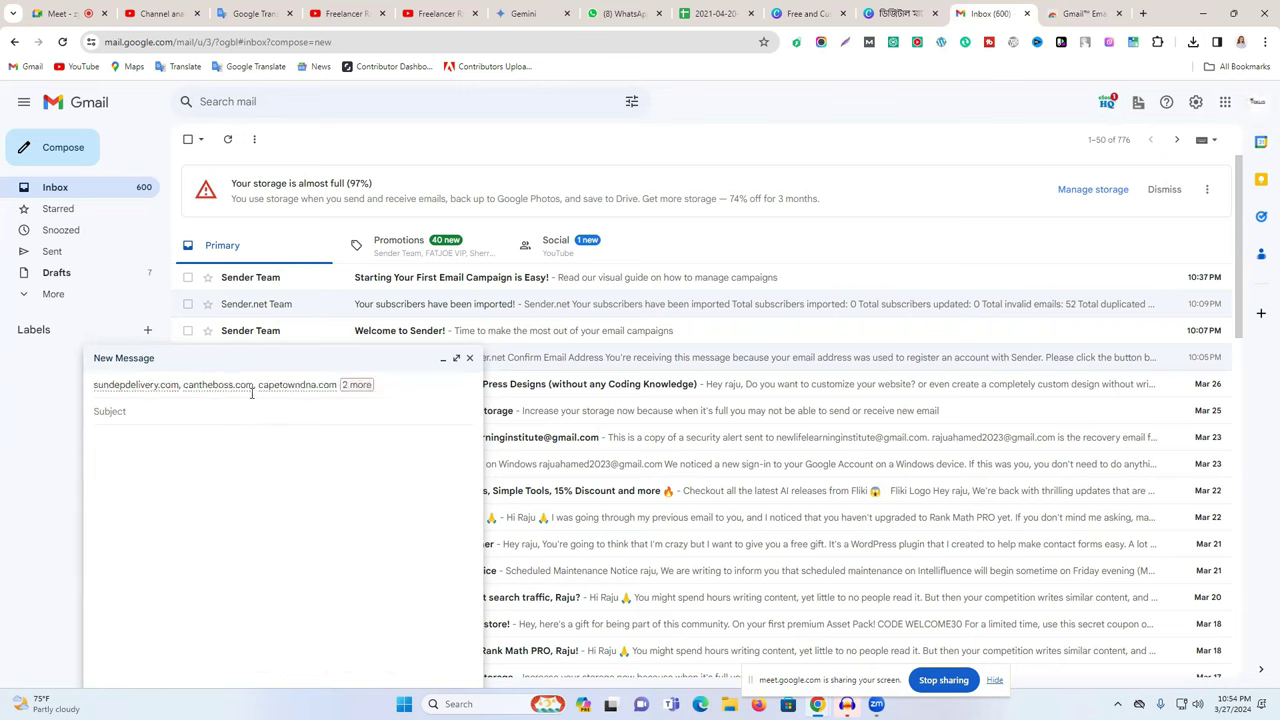
Remove every recipient except sundepdelivery.com from the new message
double_click(384, 389)
key("ctrl+a")
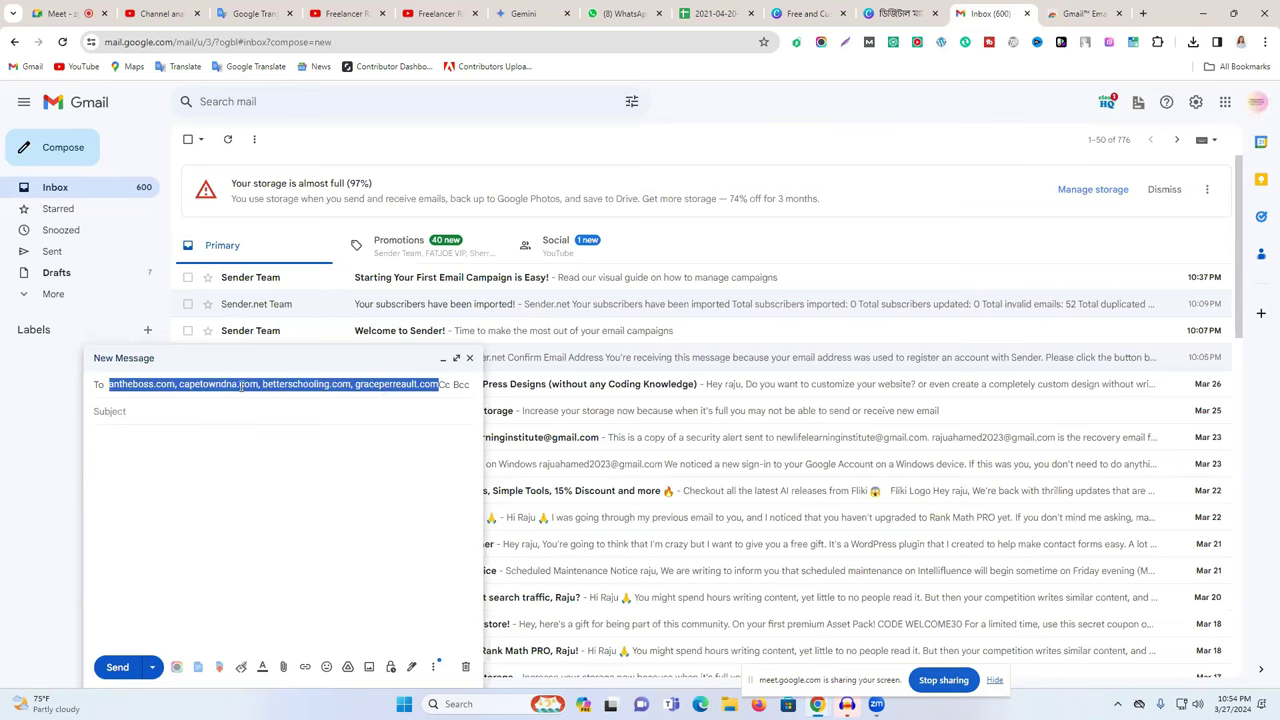
left_click(186, 384)
left_click_drag(175, 386, 484, 411)
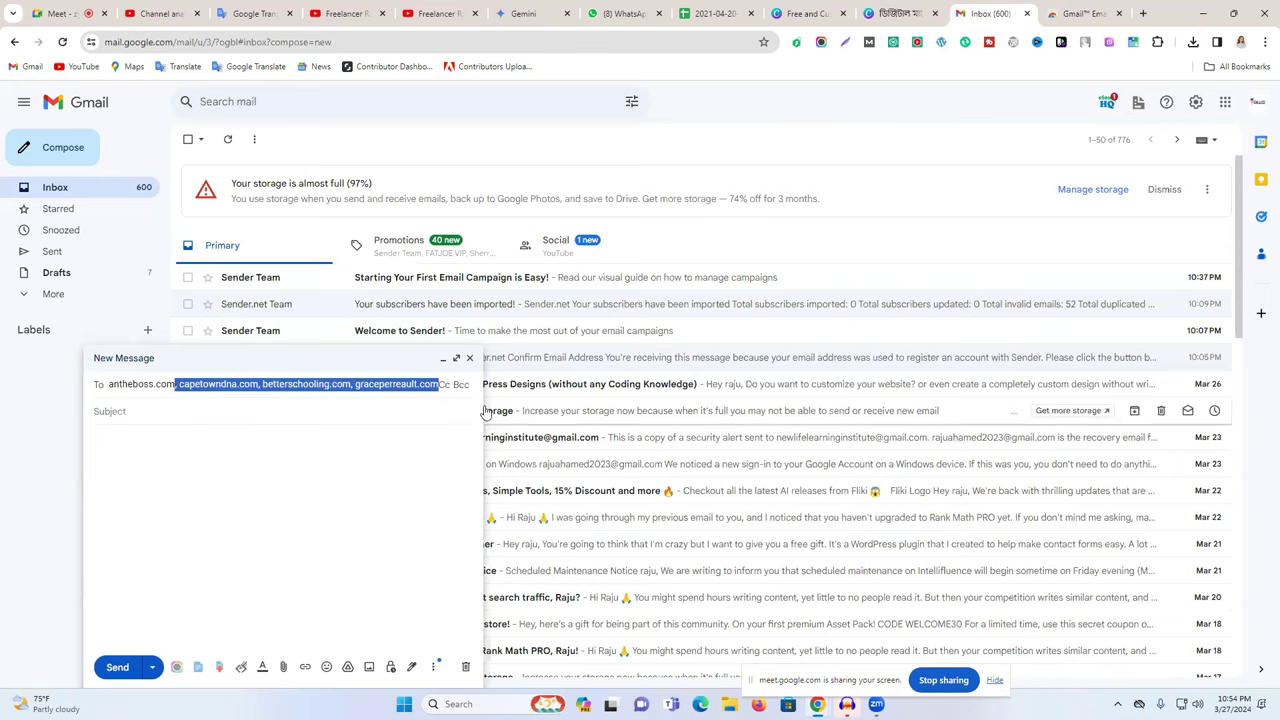
right_click(400, 390)
left_click(486, 86)
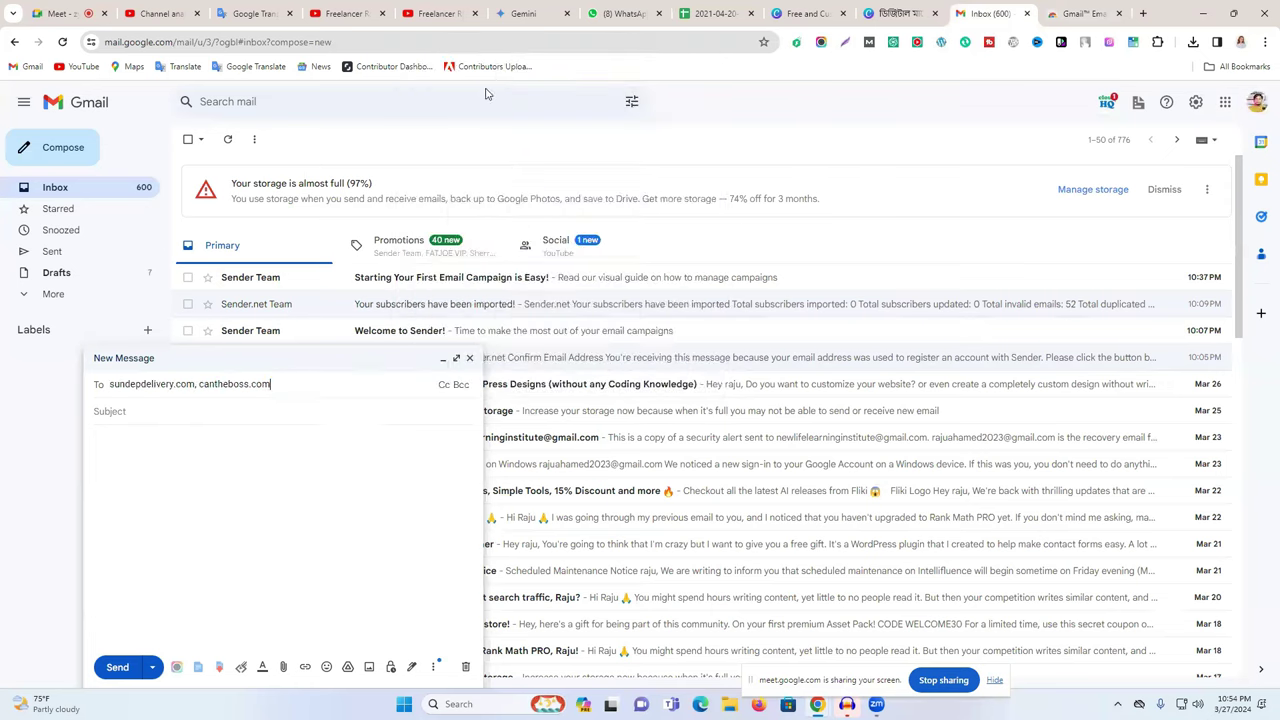
left_click_drag(265, 384, 197, 383)
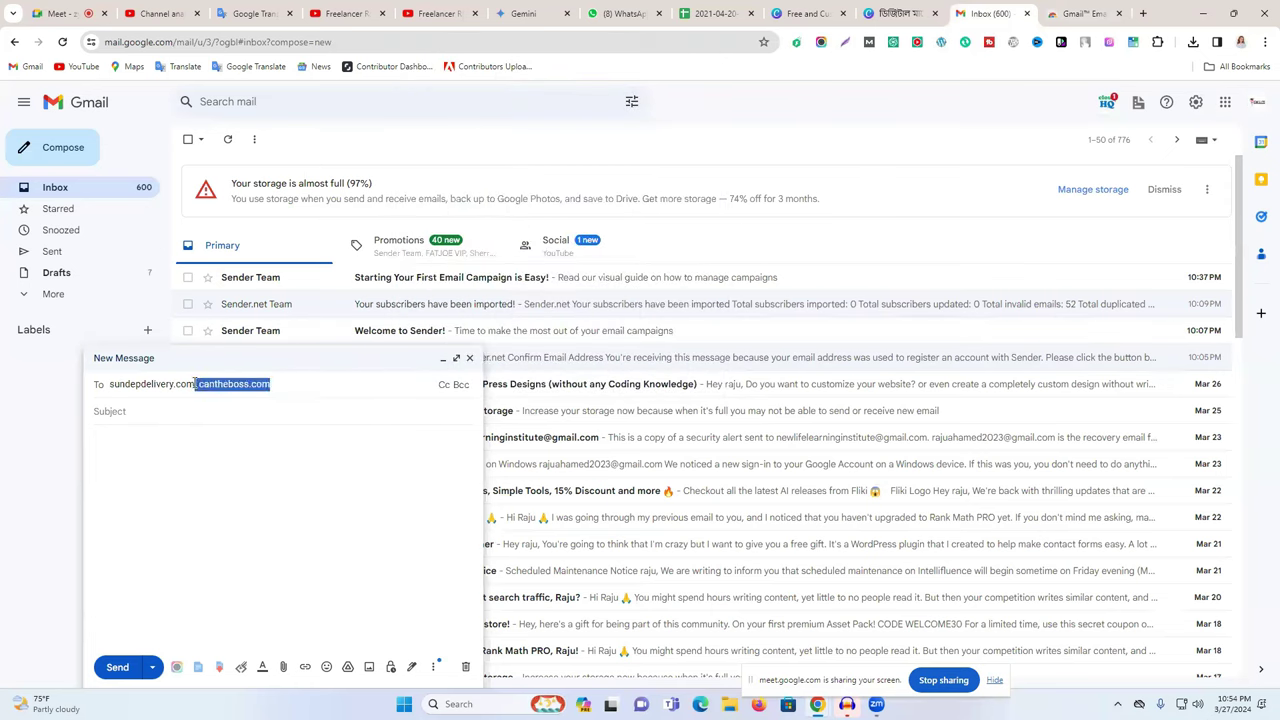
key("BackSpace")
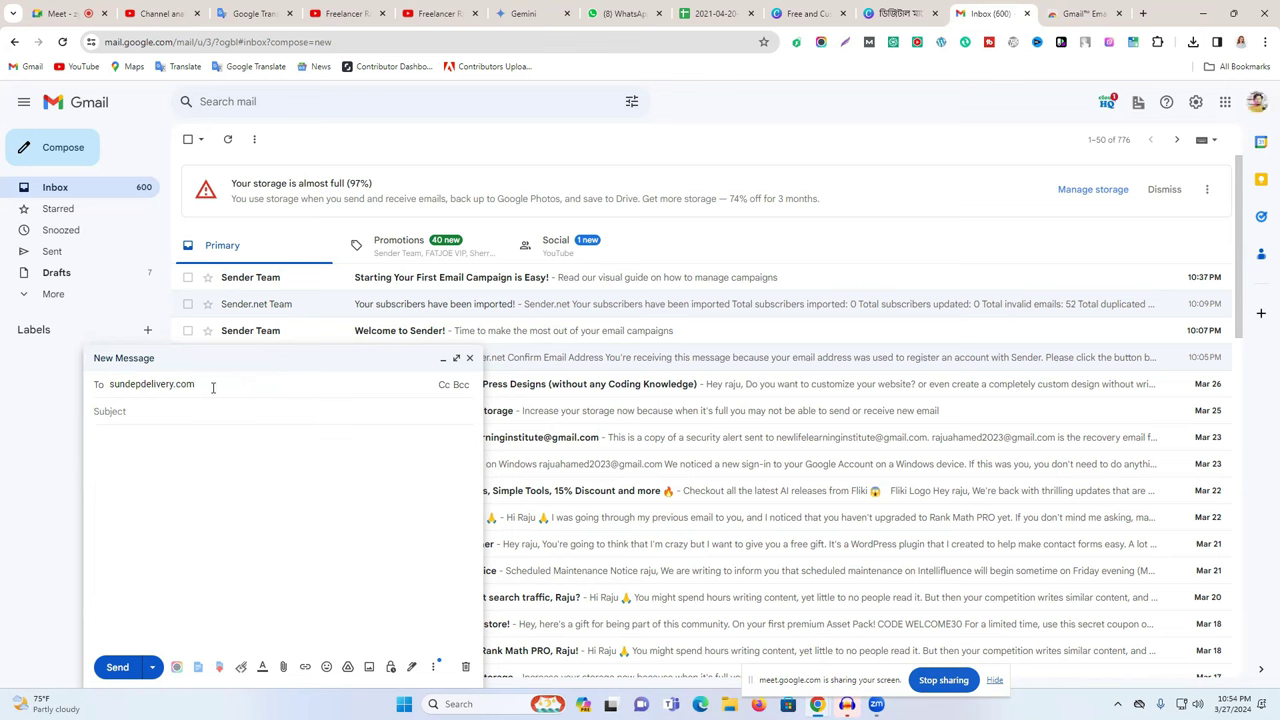
Clear the last remaining recipient, sundepdelivery.com, from the new message
left_click(189, 410)
left_click(214, 388)
key("ctrl+a")
key("BackSpace")
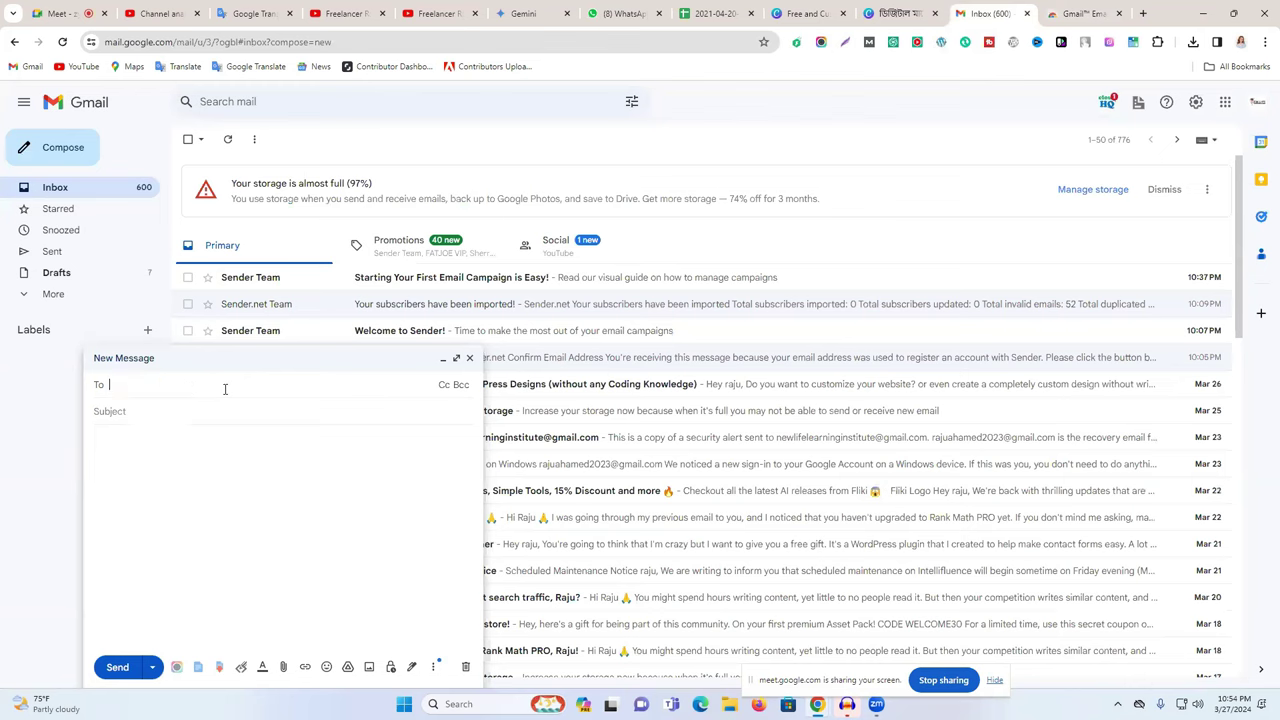
Widen column L of the 2021-04-20-canada-phone sheet to fit the e-mail addresses, and move the address in L1 to L7
left_click(1082, 13)
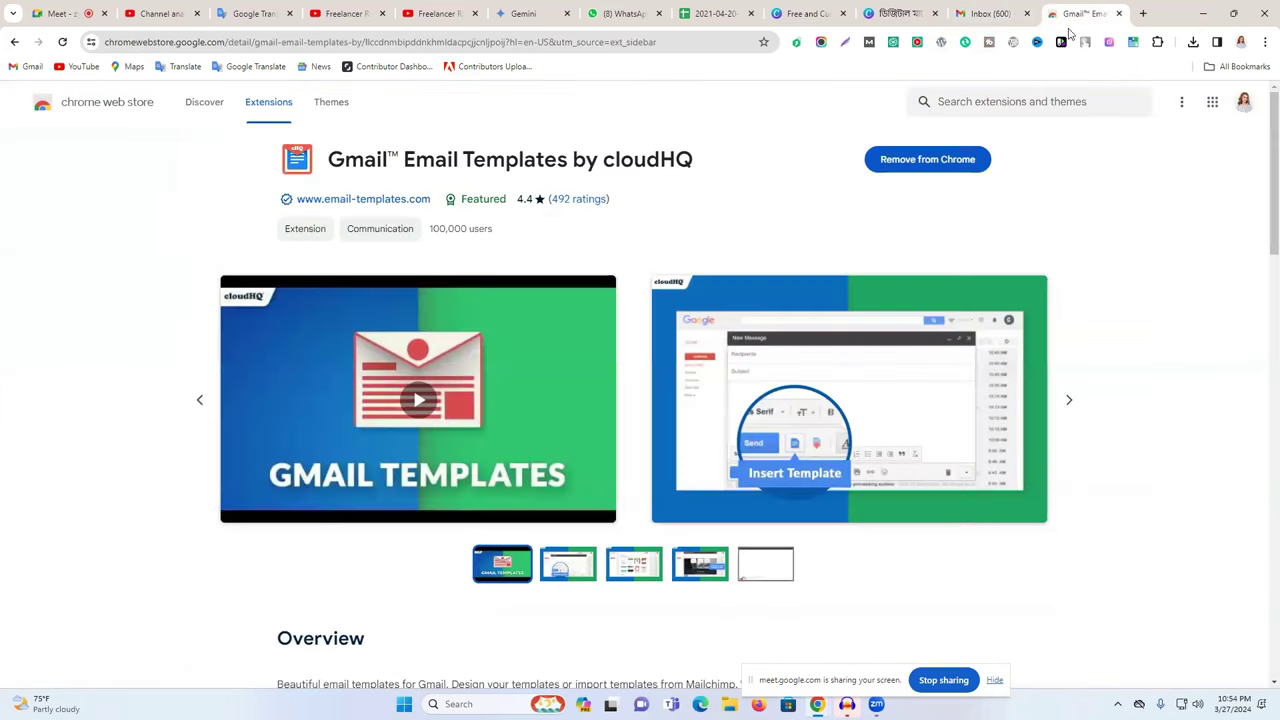
left_click(713, 12)
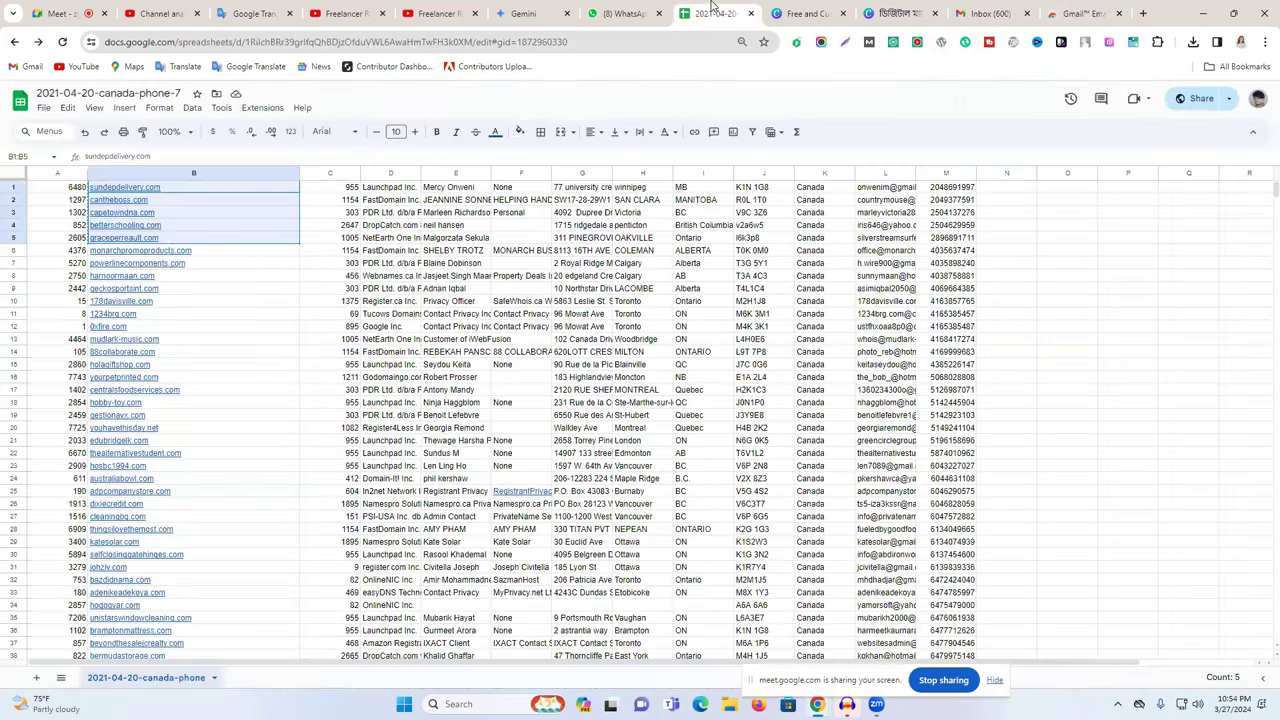
left_click(175, 213)
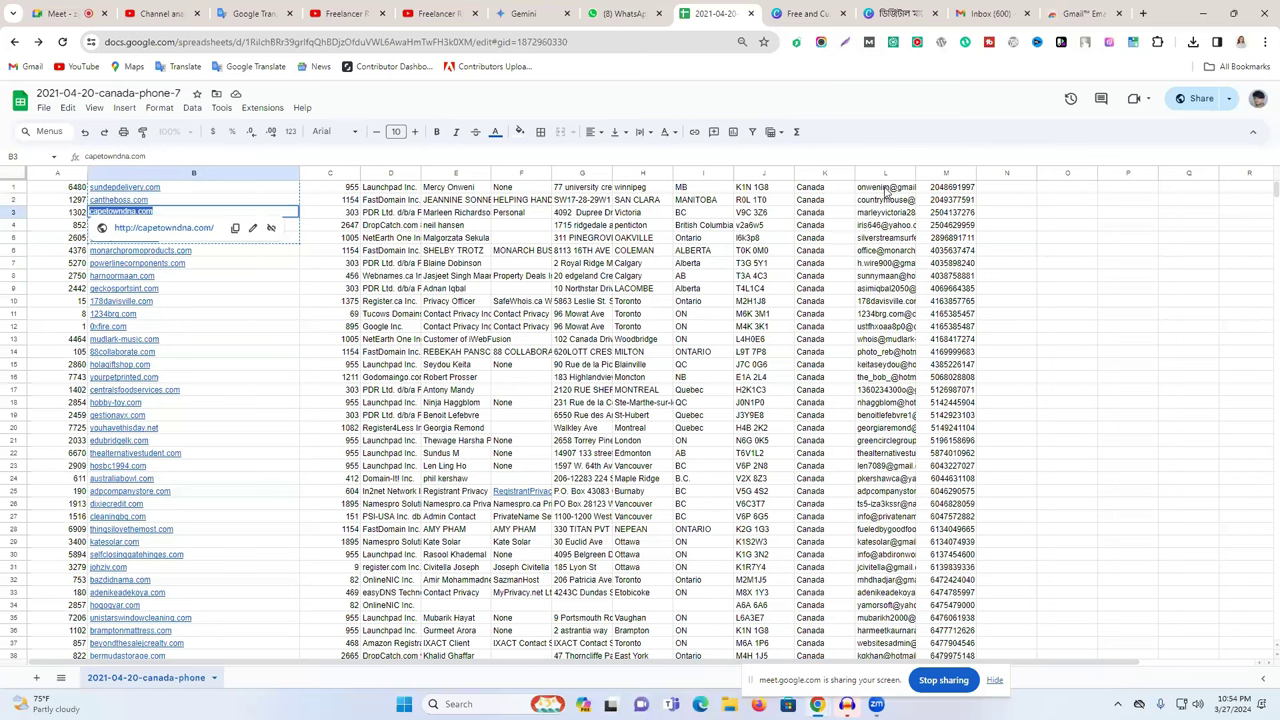
left_click_drag(916, 172, 1106, 172)
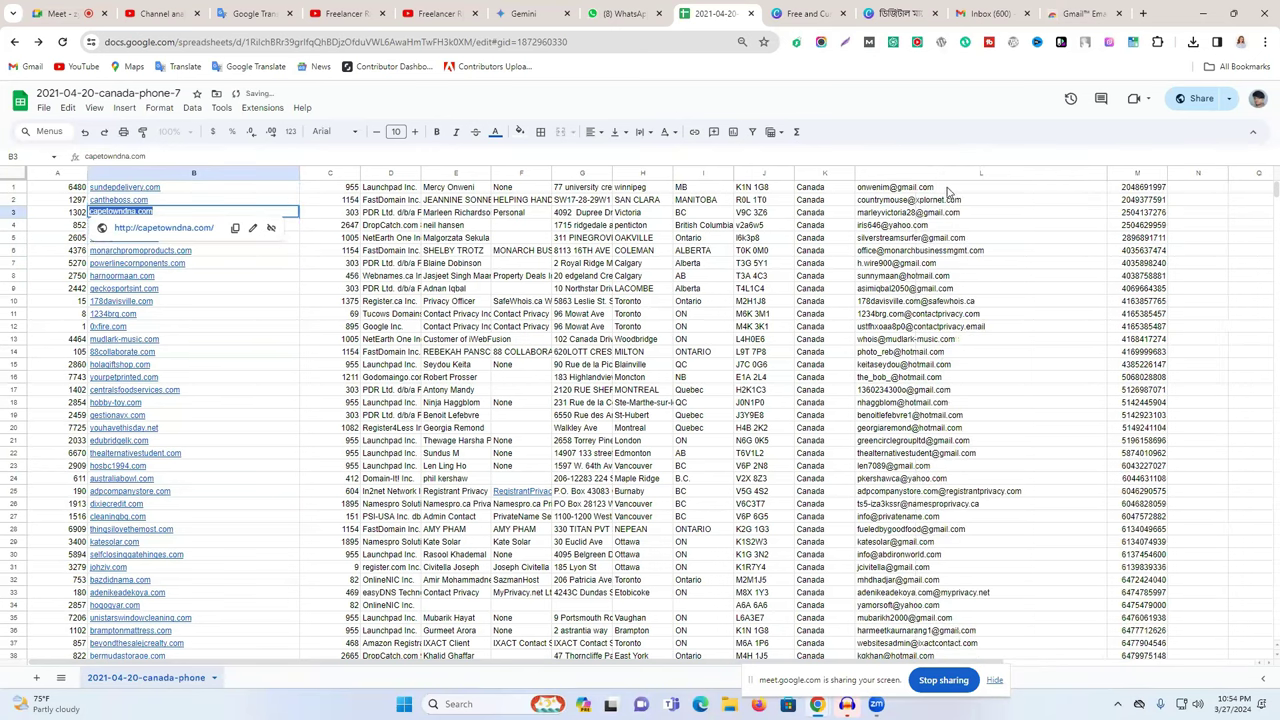
left_click(977, 187)
left_click_drag(975, 188, 977, 263)
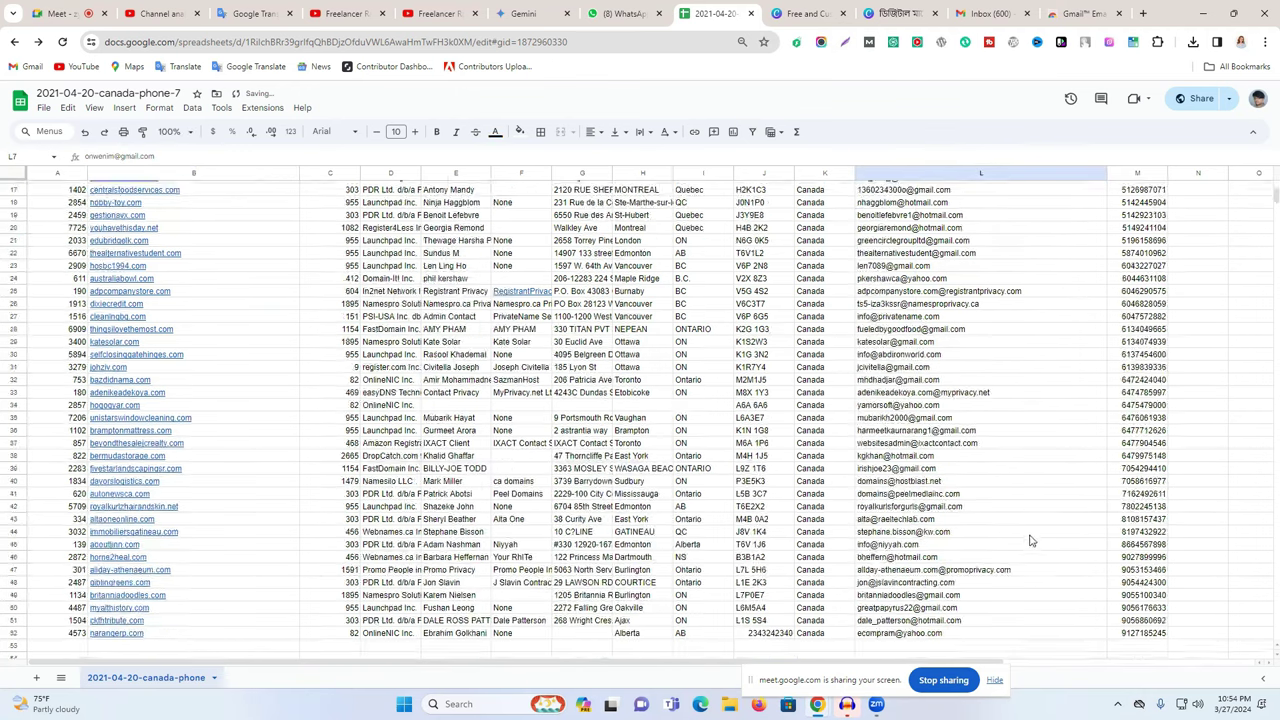
Copy the e-mail addresses in L2:L53 of the 2021-04-20-canada-phone sheet
scroll(1020, 550, "down", 8)
scroll(997, 552, "up", 2)
left_click_drag(995, 583, 963, 205)
scroll(985, 420, "up", 6)
key("ctrl+c")
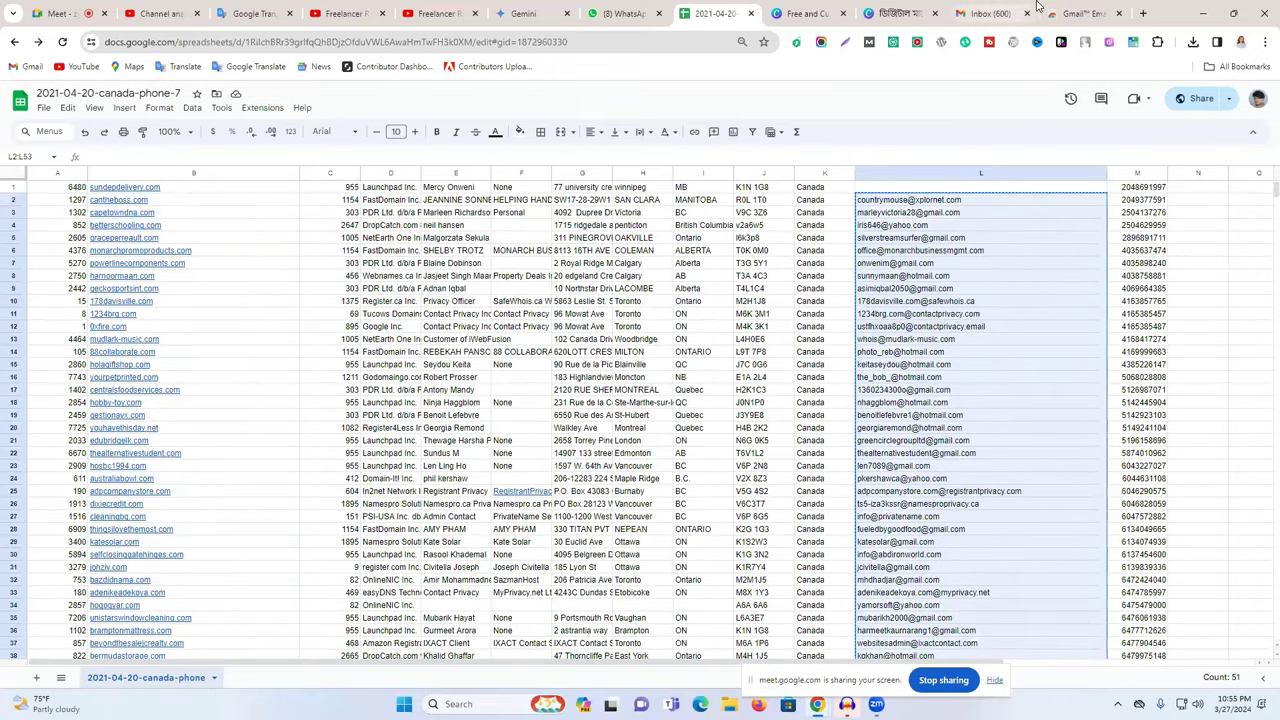
Fill the open Gmail message's recipients with the copied e-mail addresses and review the whole recipient list
left_click(985, 13)
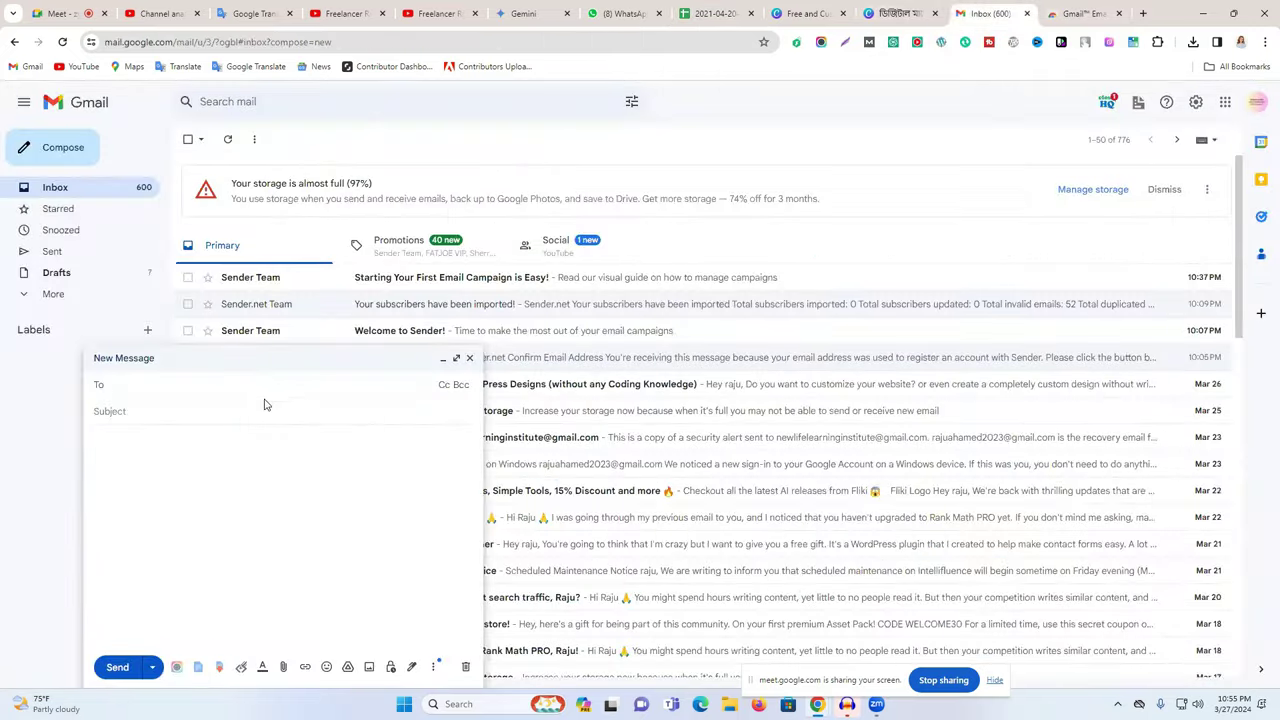
key("ctrl+v")
scroll(280, 500, "down", 5)
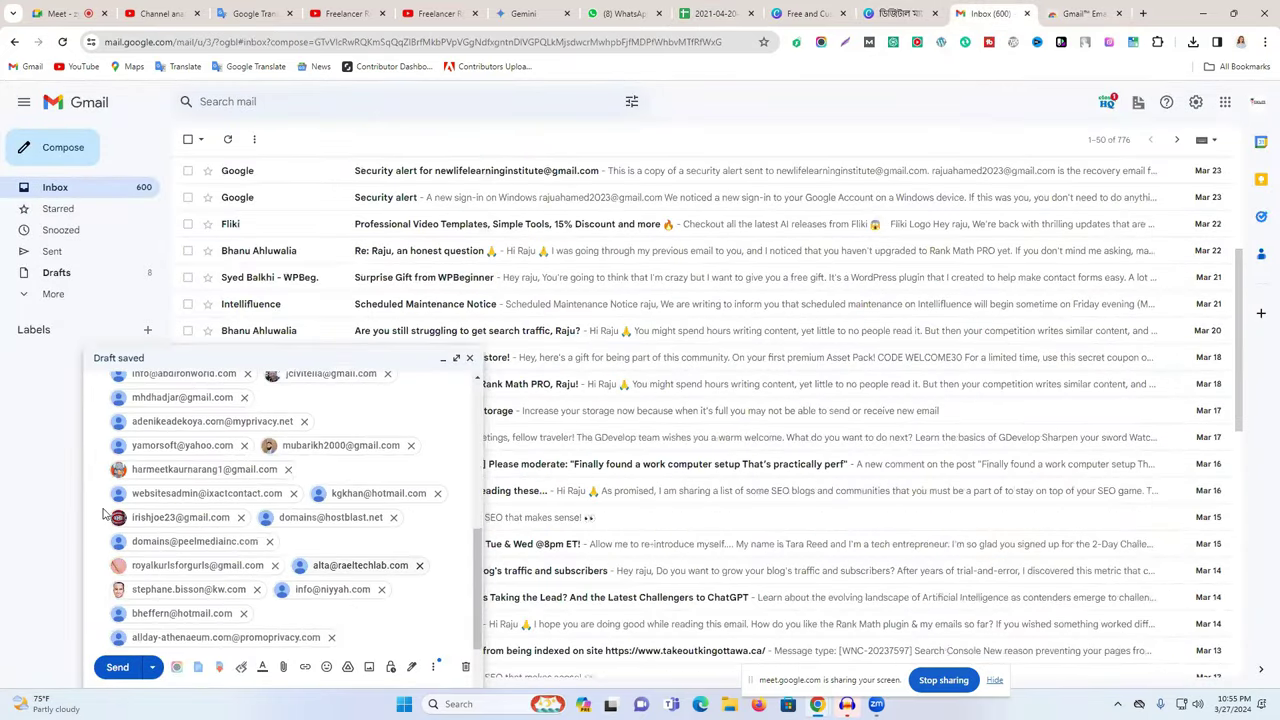
scroll(105, 513, "down", 2)
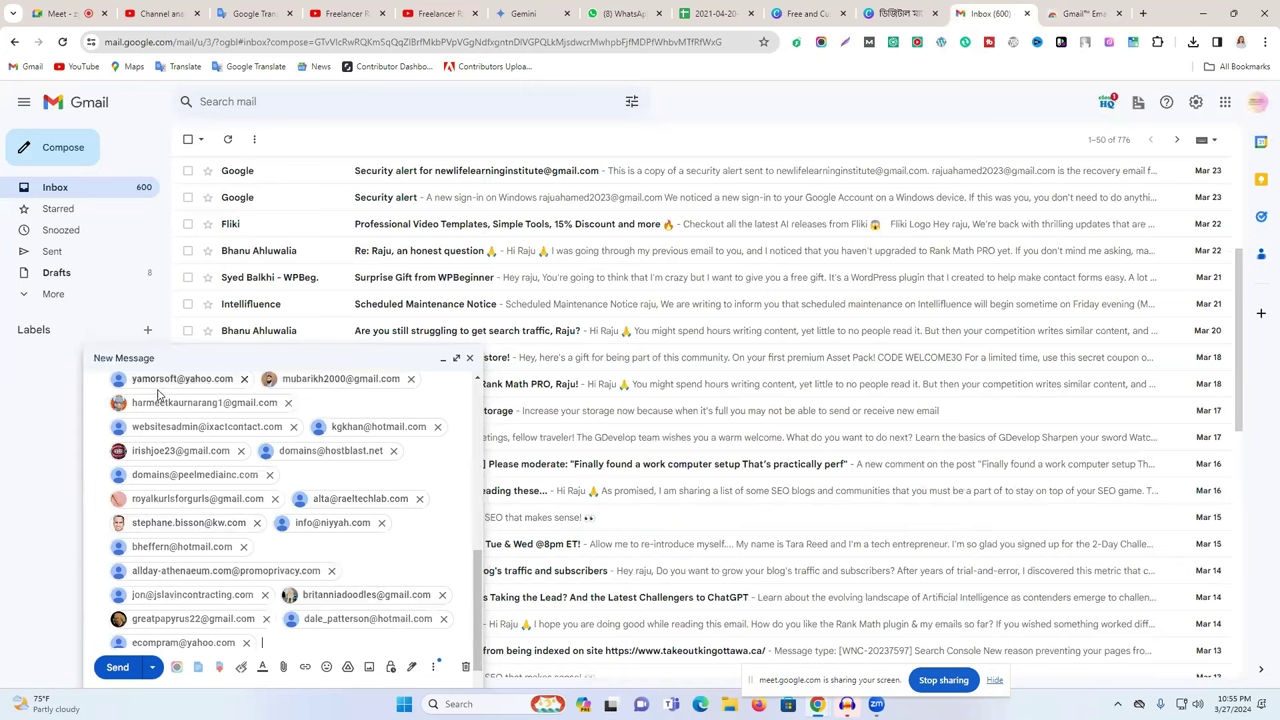
scroll(175, 490, "up", 6)
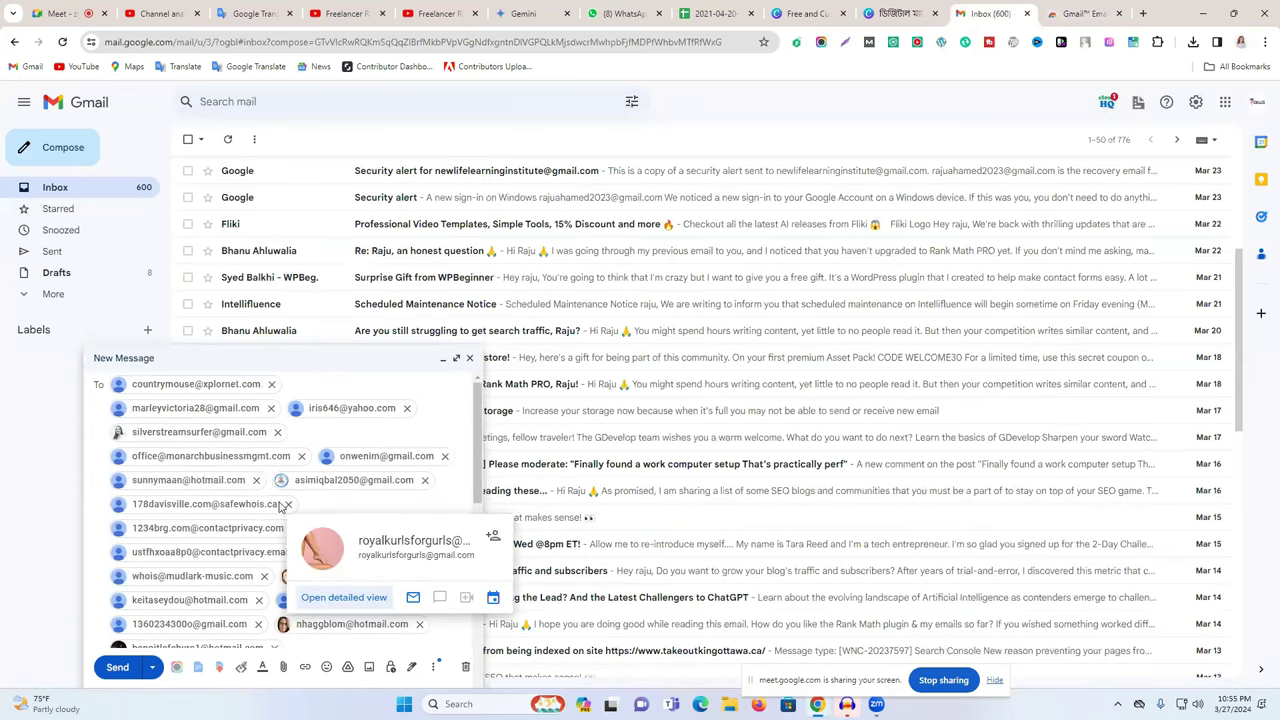
scroll(250, 487, "down", 8)
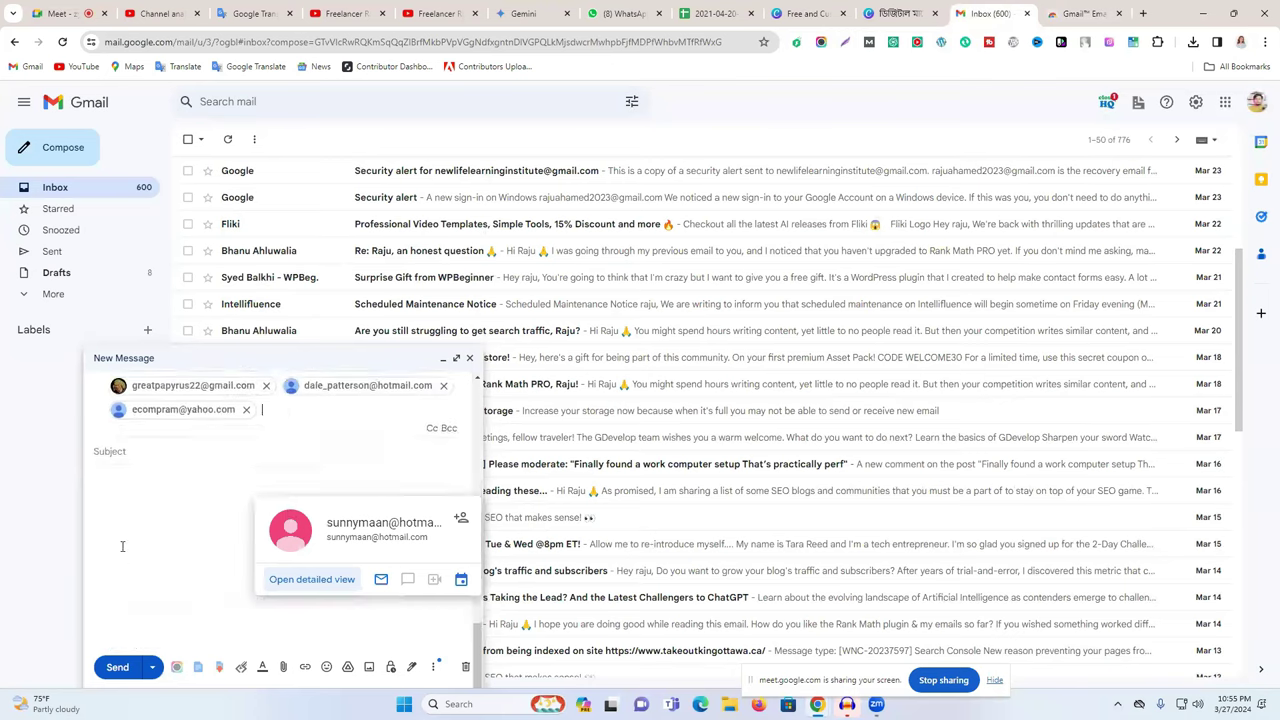
left_click(116, 528)
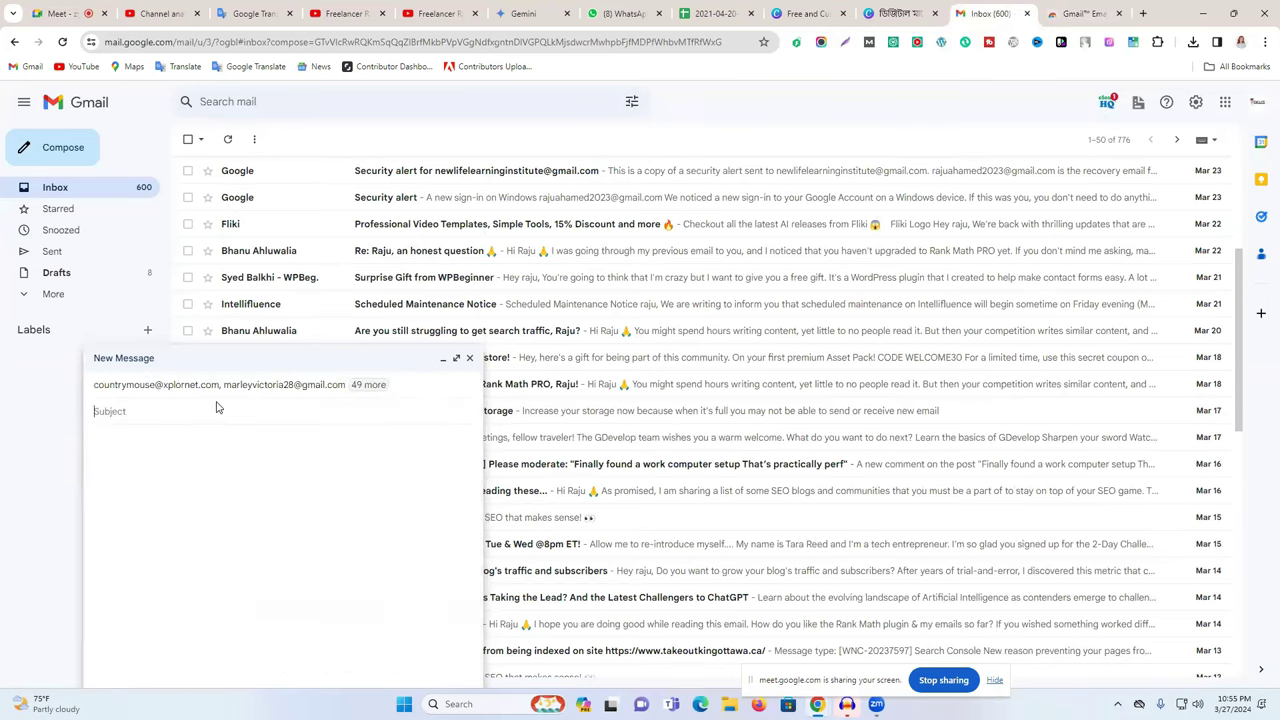
mouse_move(273, 385)
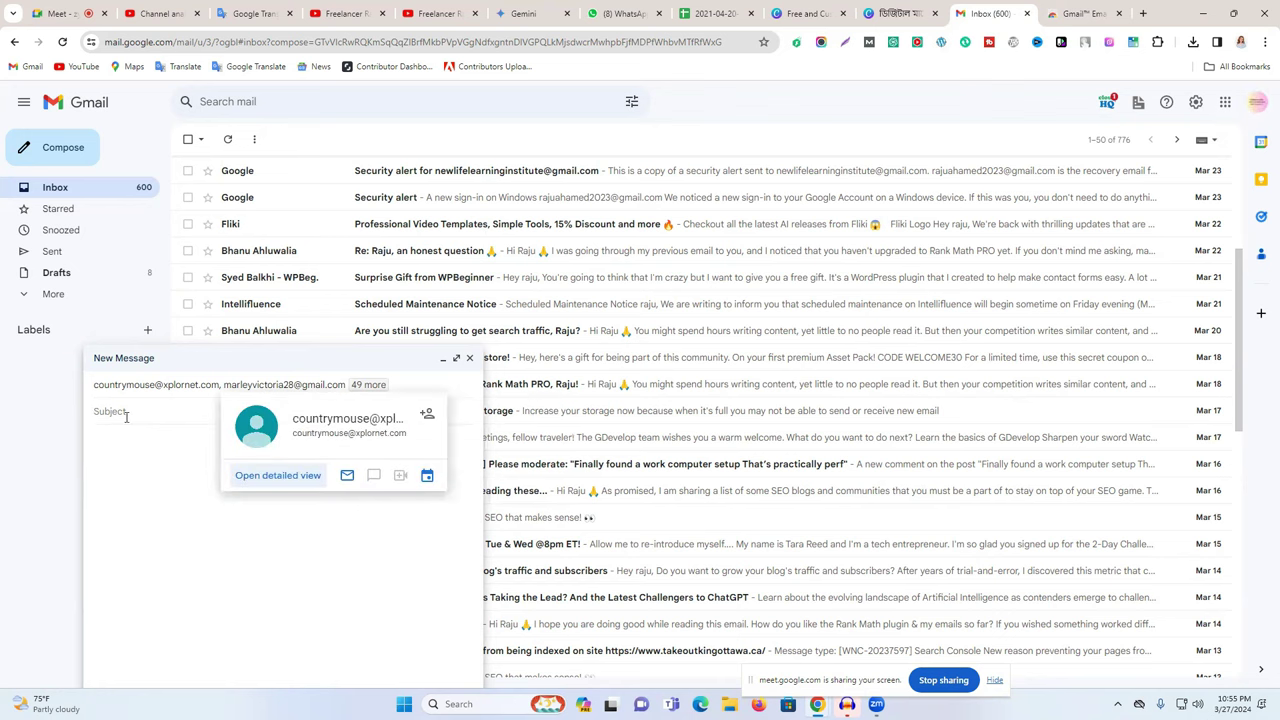
Use the YouTube community post title "ডিজিটাল মার্কেটিং কোর্সে অসাধারণ ছাড়! 56% Discount !!" as the message's subject, and close the draft
left_click(352, 13)
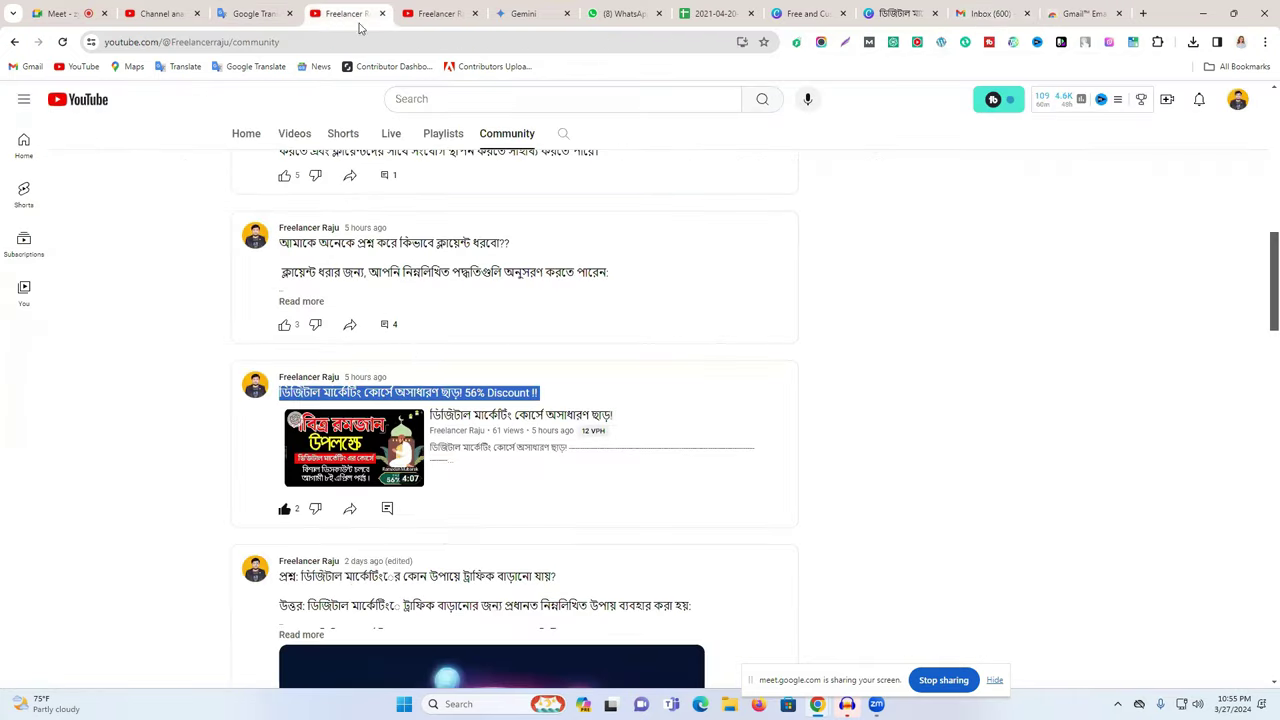
left_click(1084, 13)
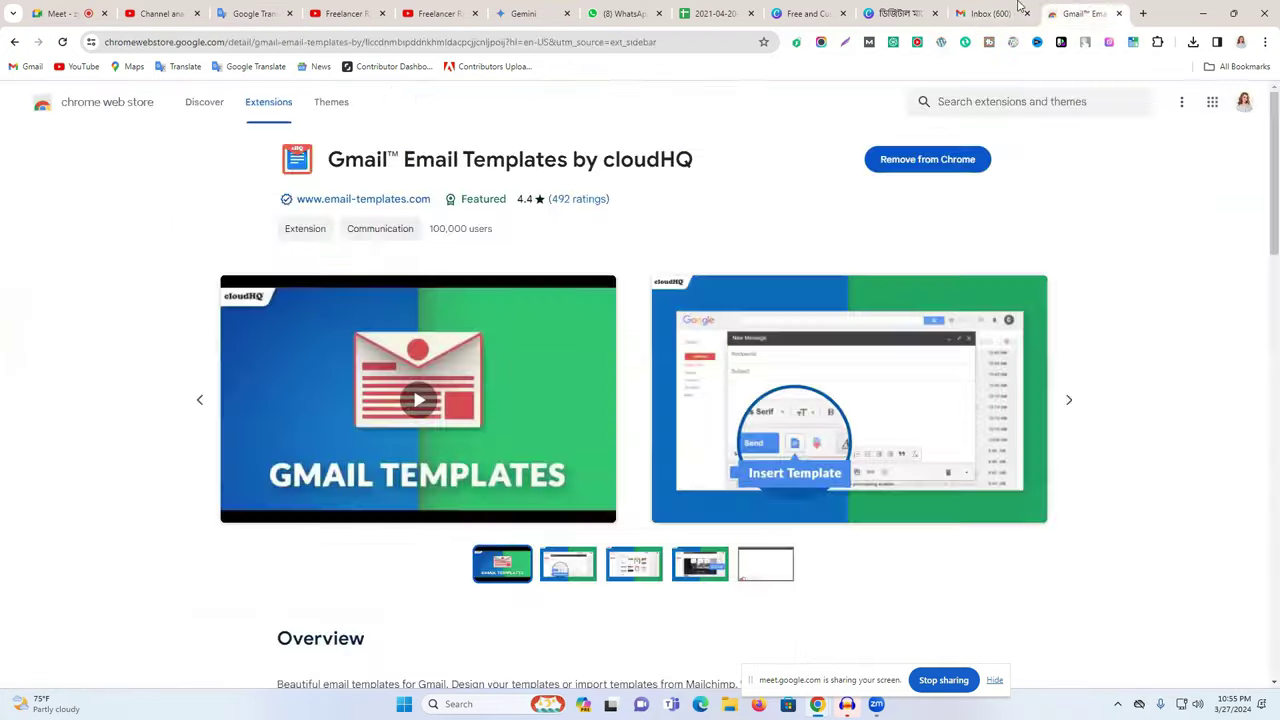
left_click(992, 13)
key("ctrl+v")
left_click(270, 454)
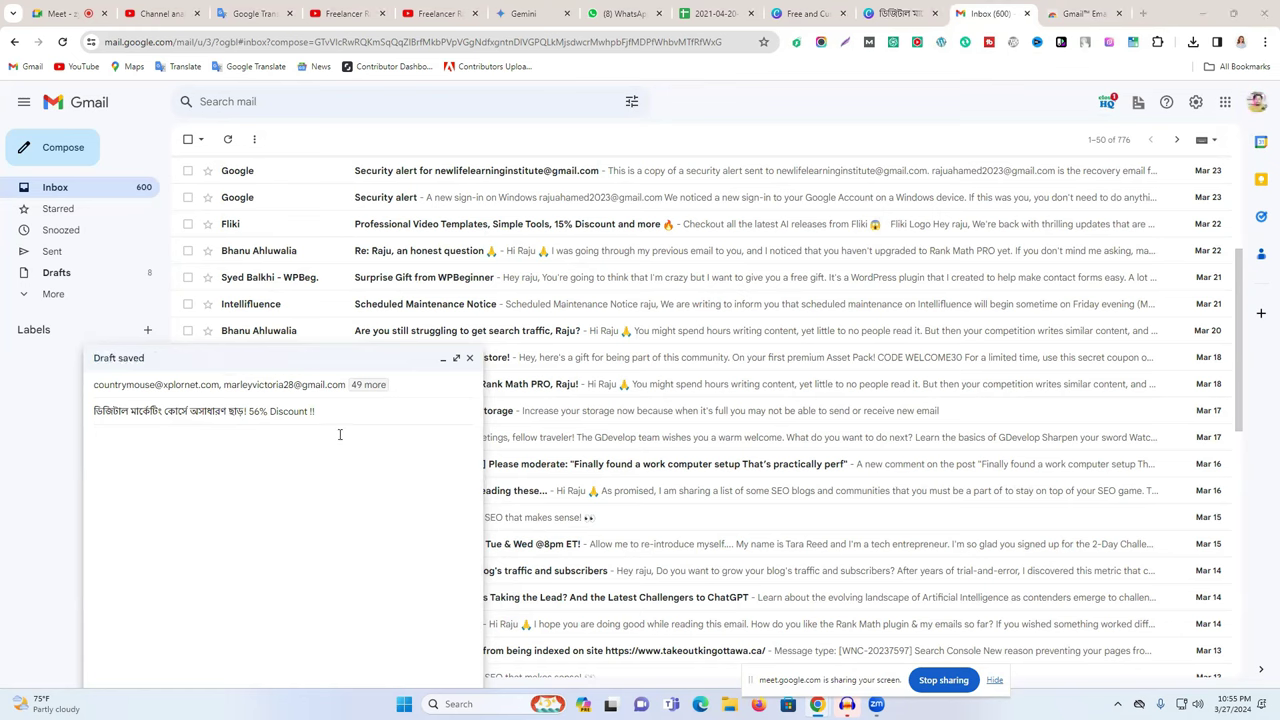
left_click(469, 358)
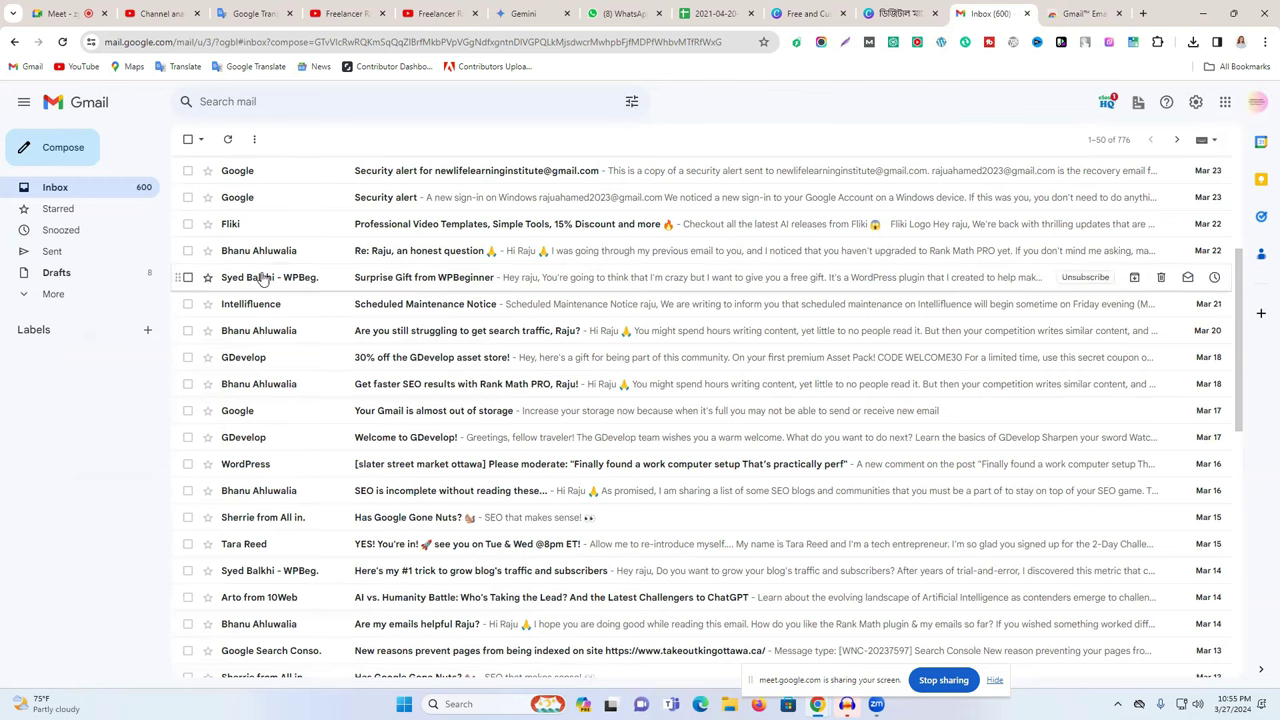
Start another new message with the subject "ডিজিটাল মার্কেটিং কোর্সে অসাধারণ ছাড়! 56% Discount !!"
left_click(63, 150)
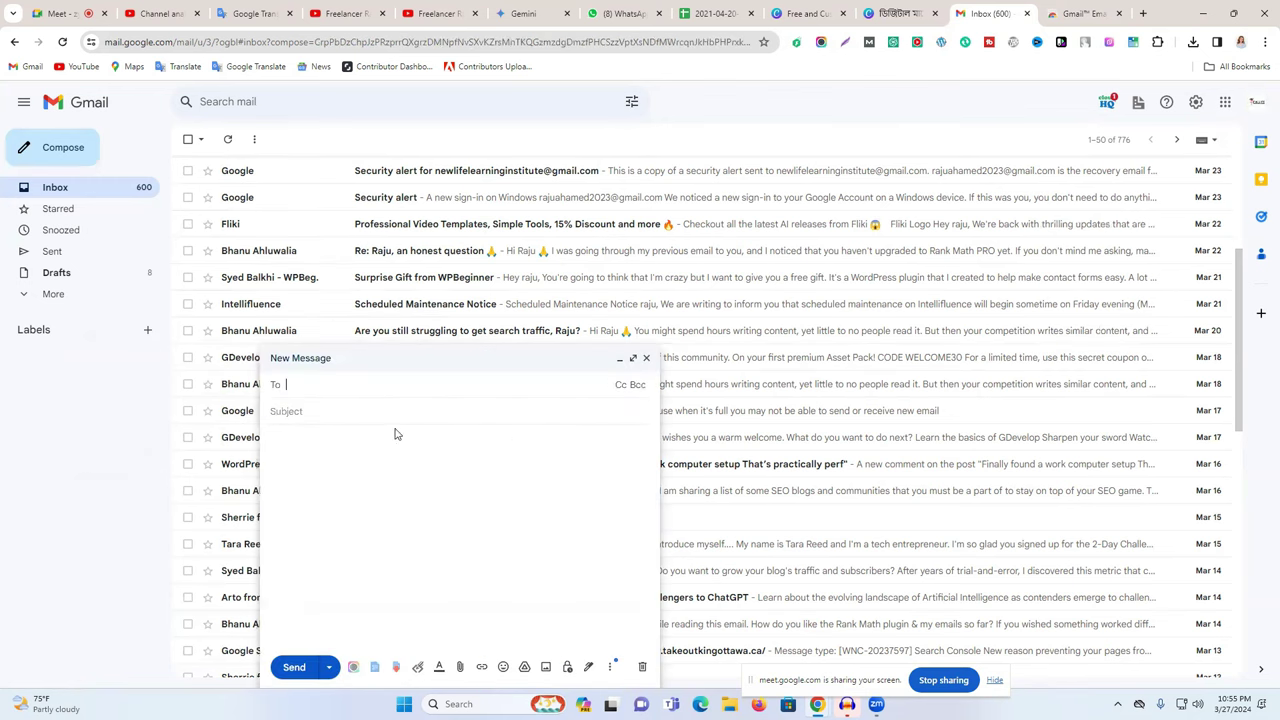
left_click(300, 412)
key("ctrl+v")
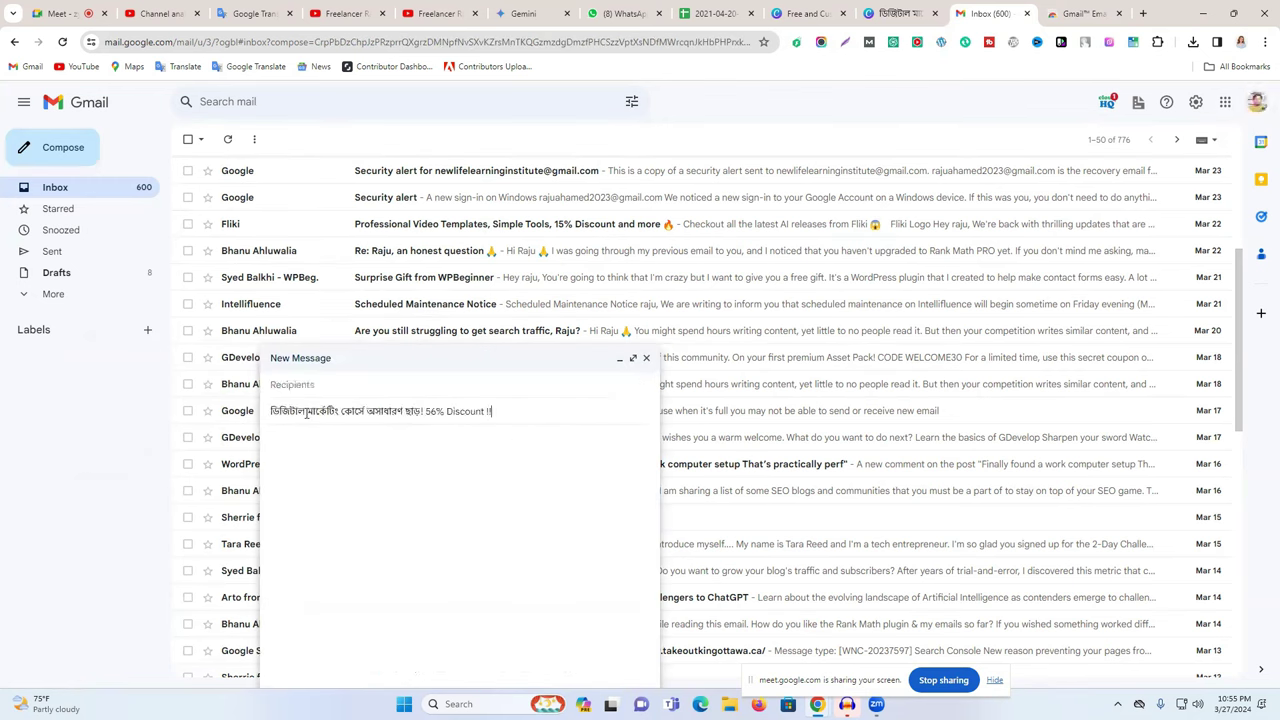
Address the new message to the e-mail addresses copied from L2:L53 of the 2021-04-20-canada-phone sheet, and place the cursor in its body
left_click(342, 386)
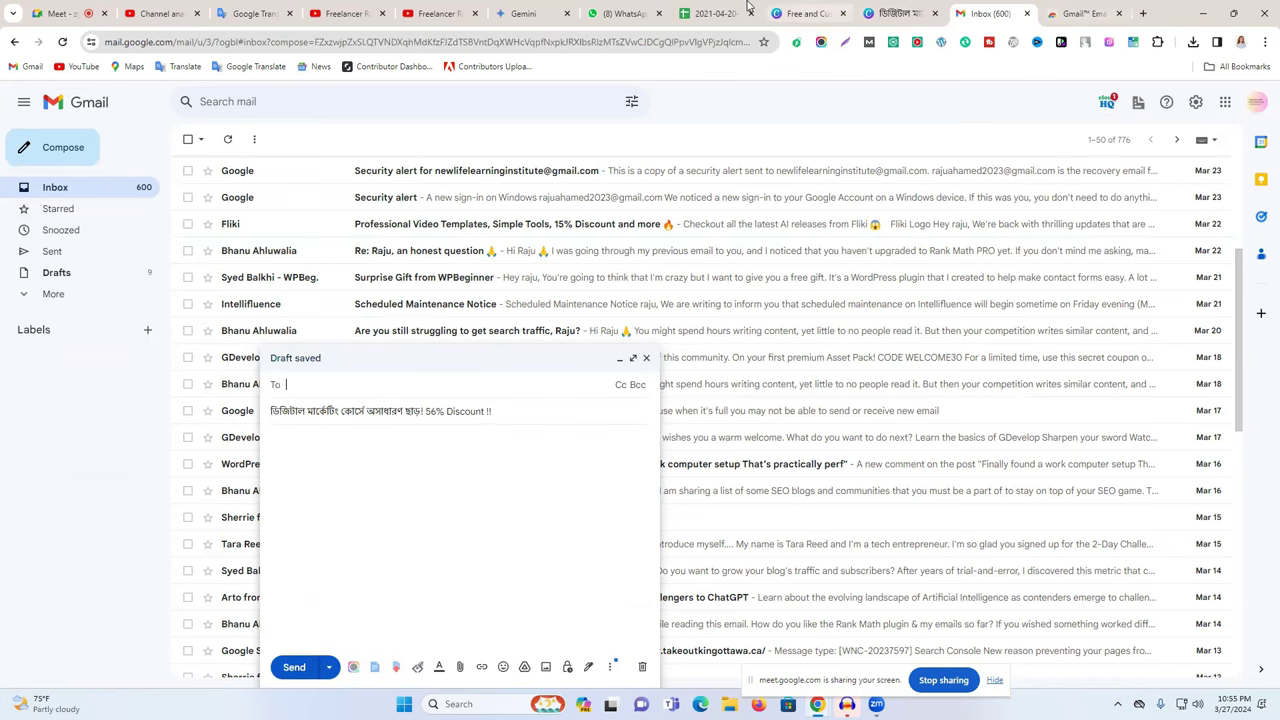
left_click(712, 13)
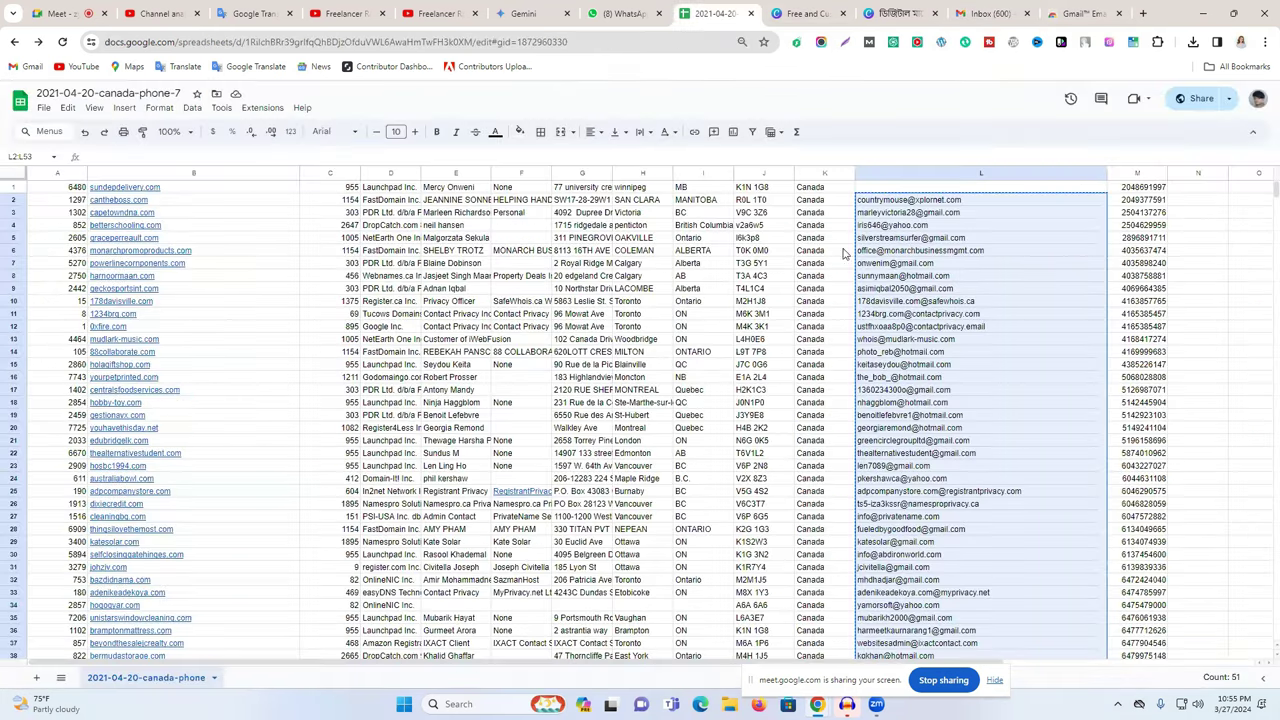
left_click(970, 12)
key("ctrl+v")
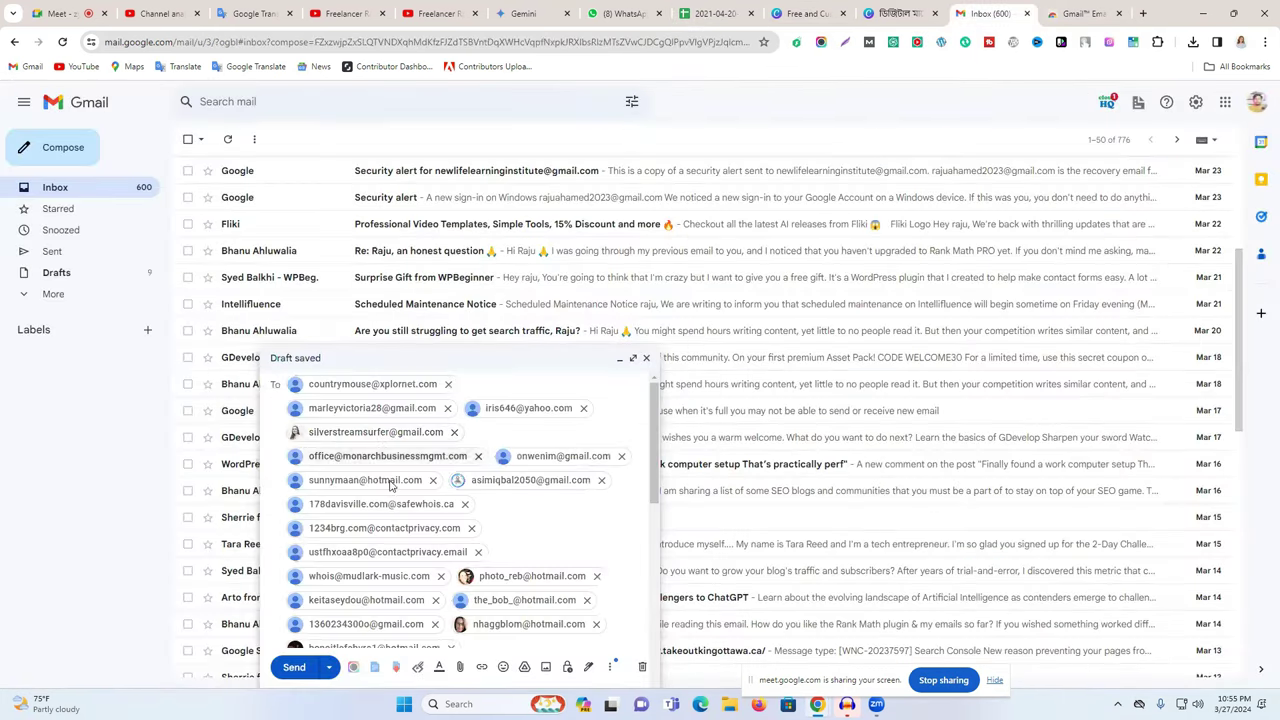
scroll(450, 540, "down", 10)
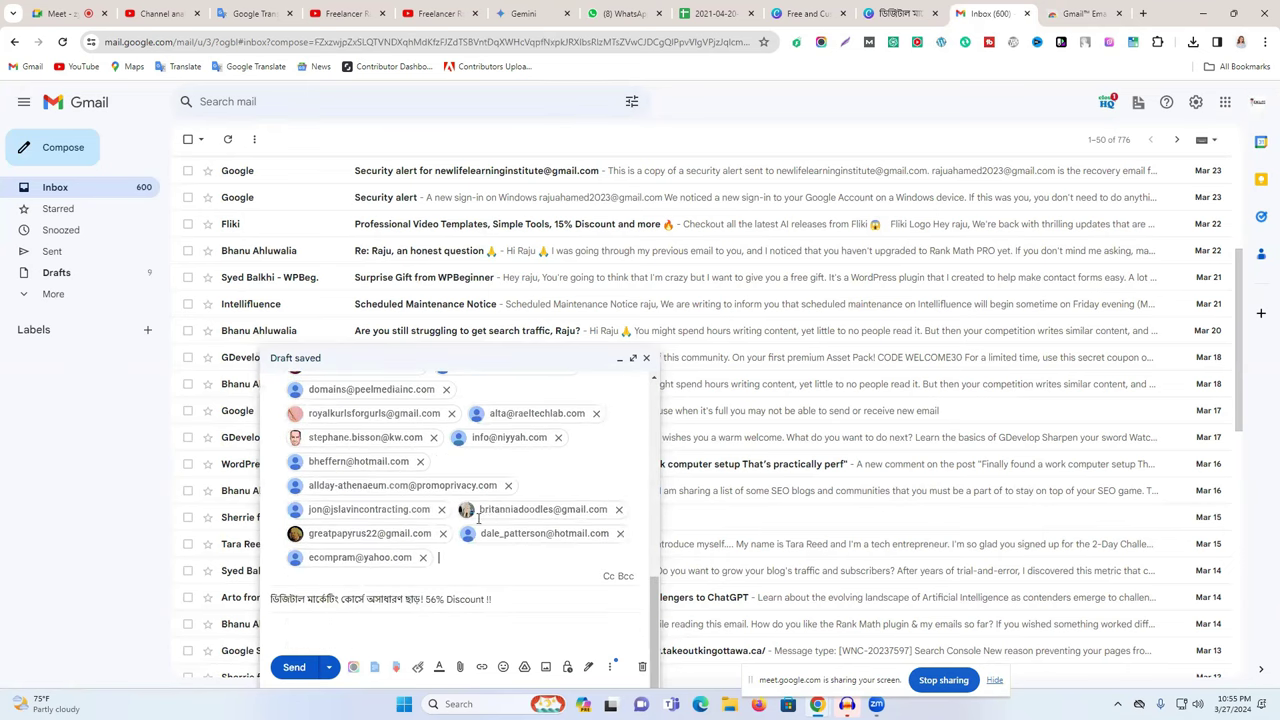
left_click(280, 483)
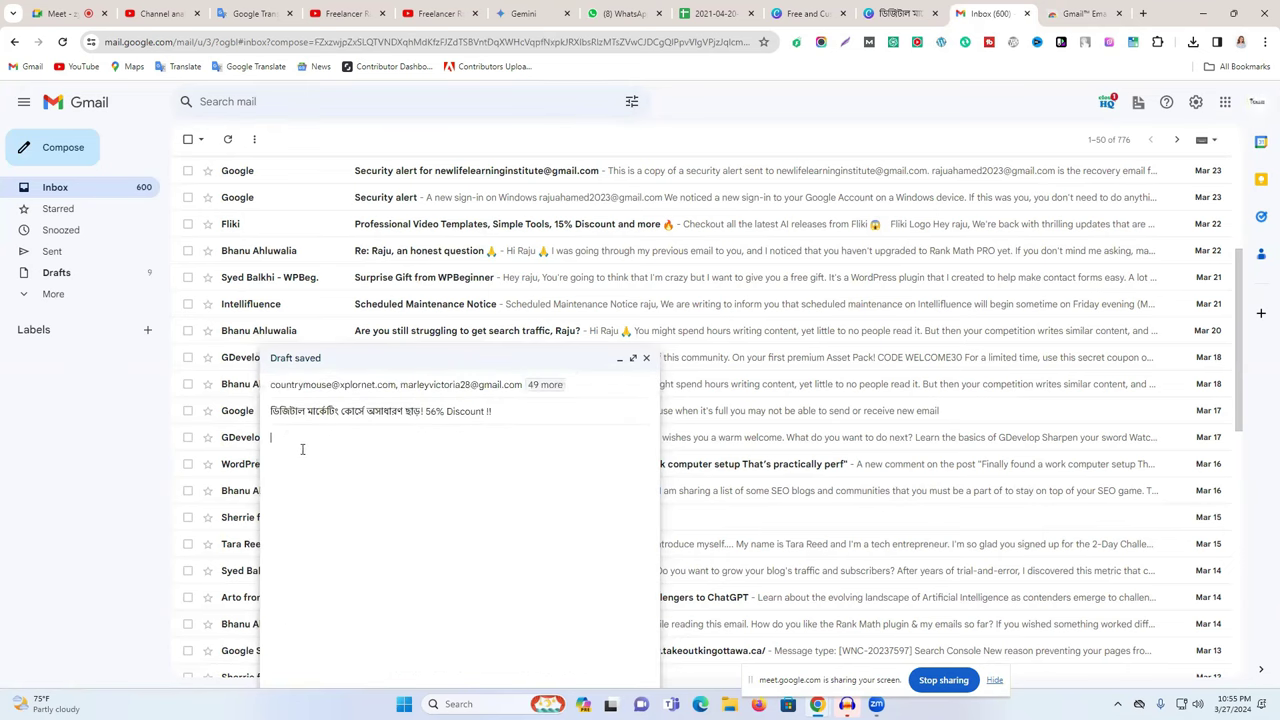
Enlarge the message to full size and open the cloudHQ template browser, reopening it to load the free templates
left_click(632, 357)
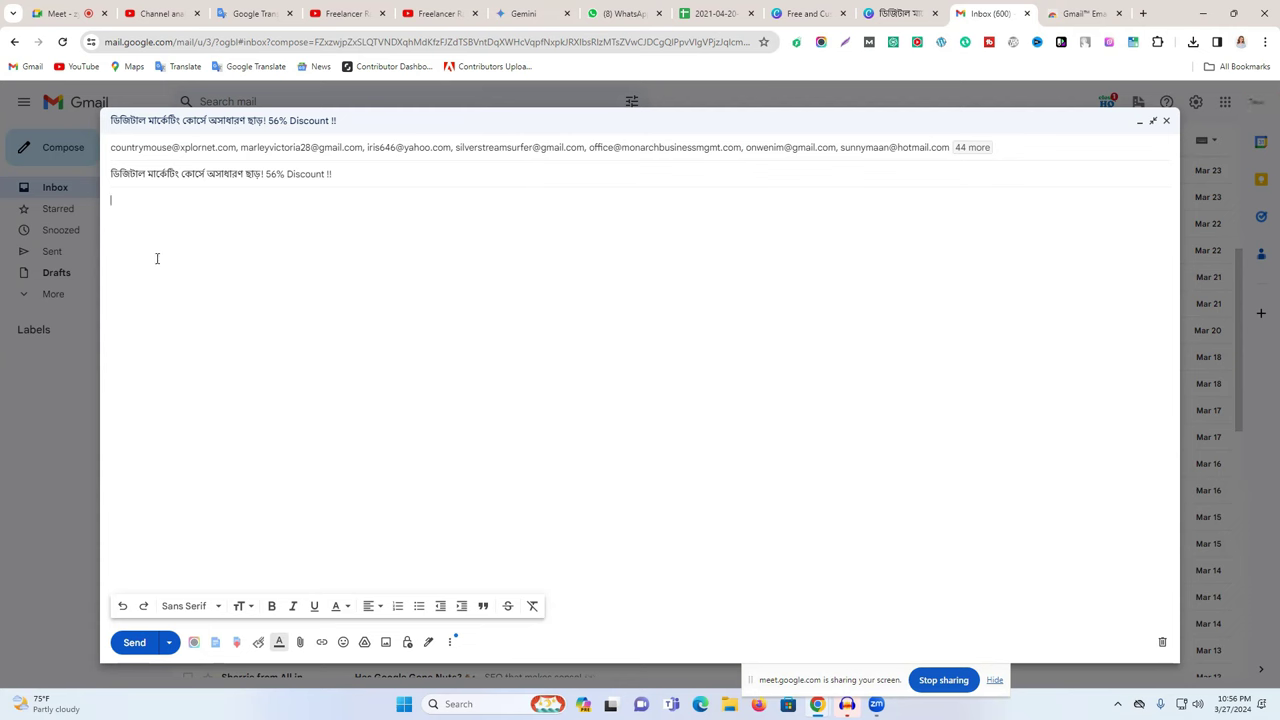
left_click(214, 644)
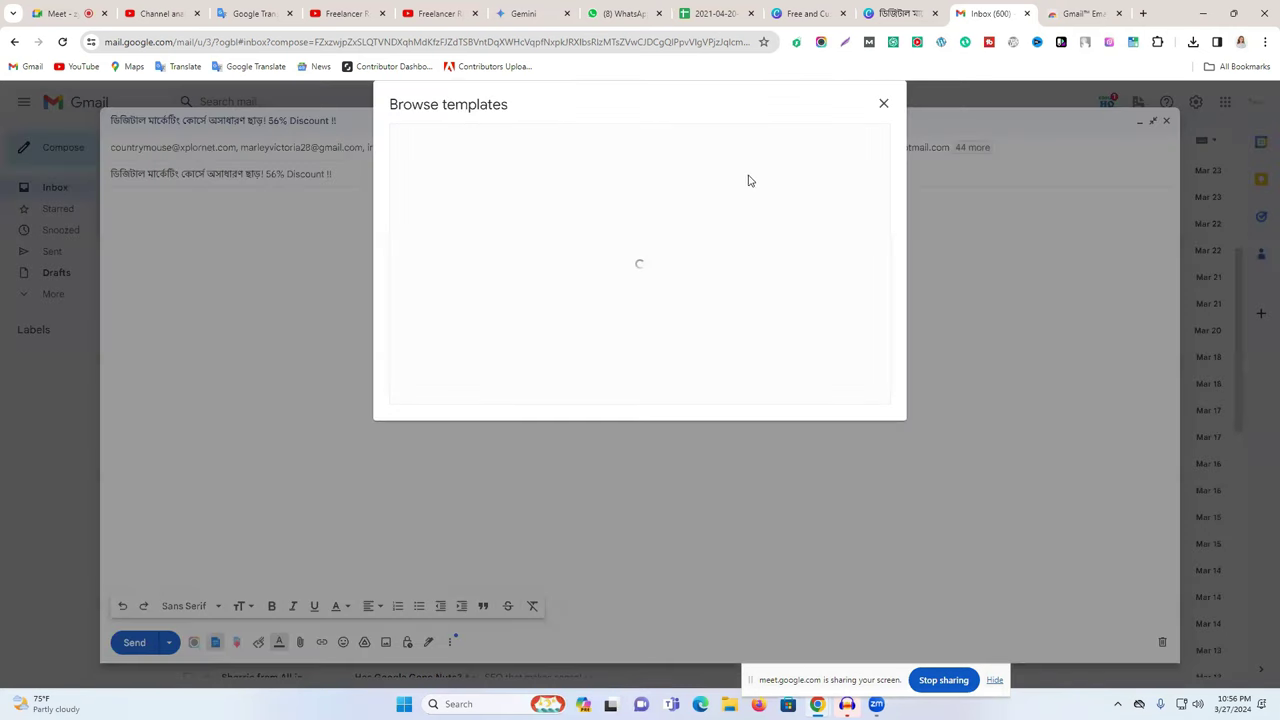
left_click(885, 105)
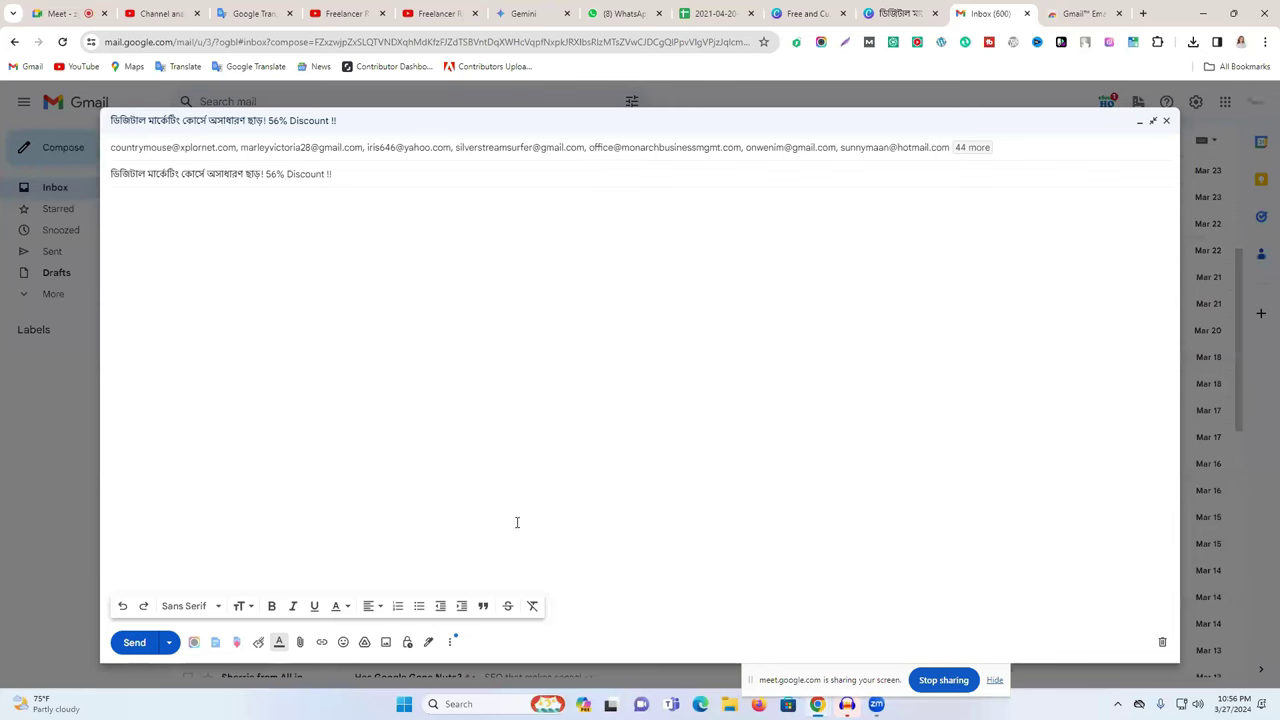
left_click(216, 645)
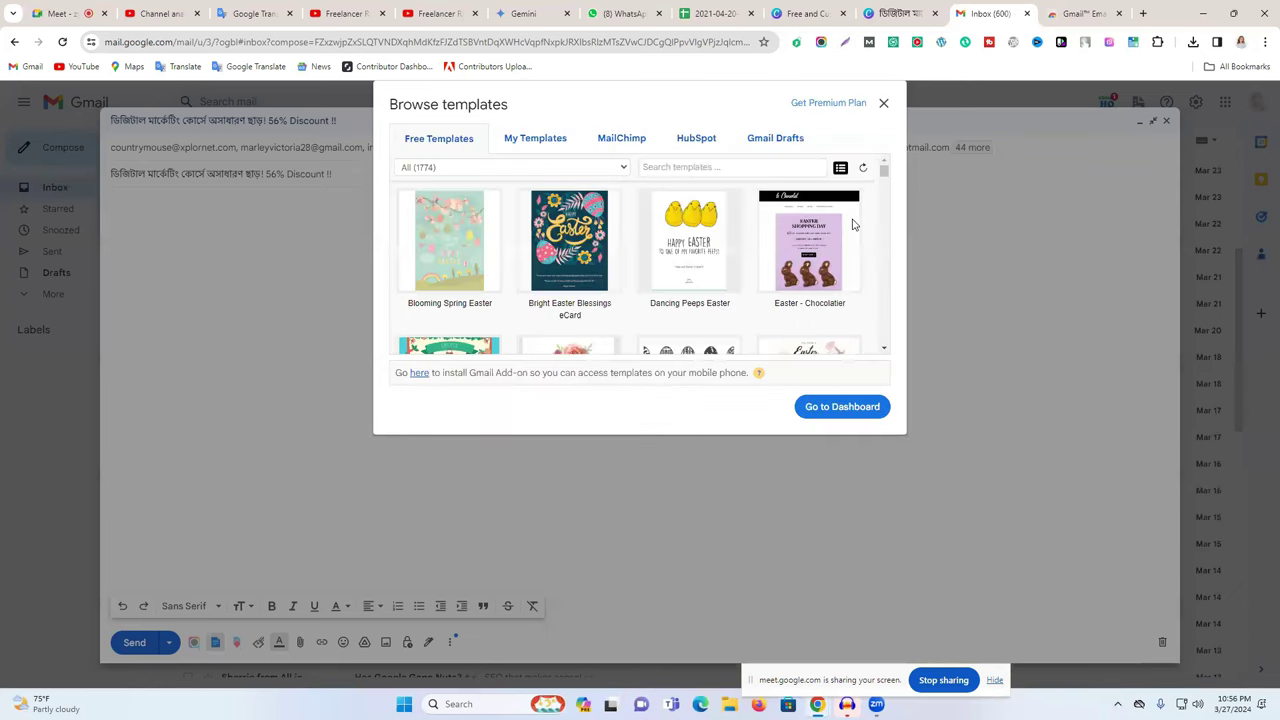
Search the free email templates for "marketing"
left_click(688, 165)
type("mark")
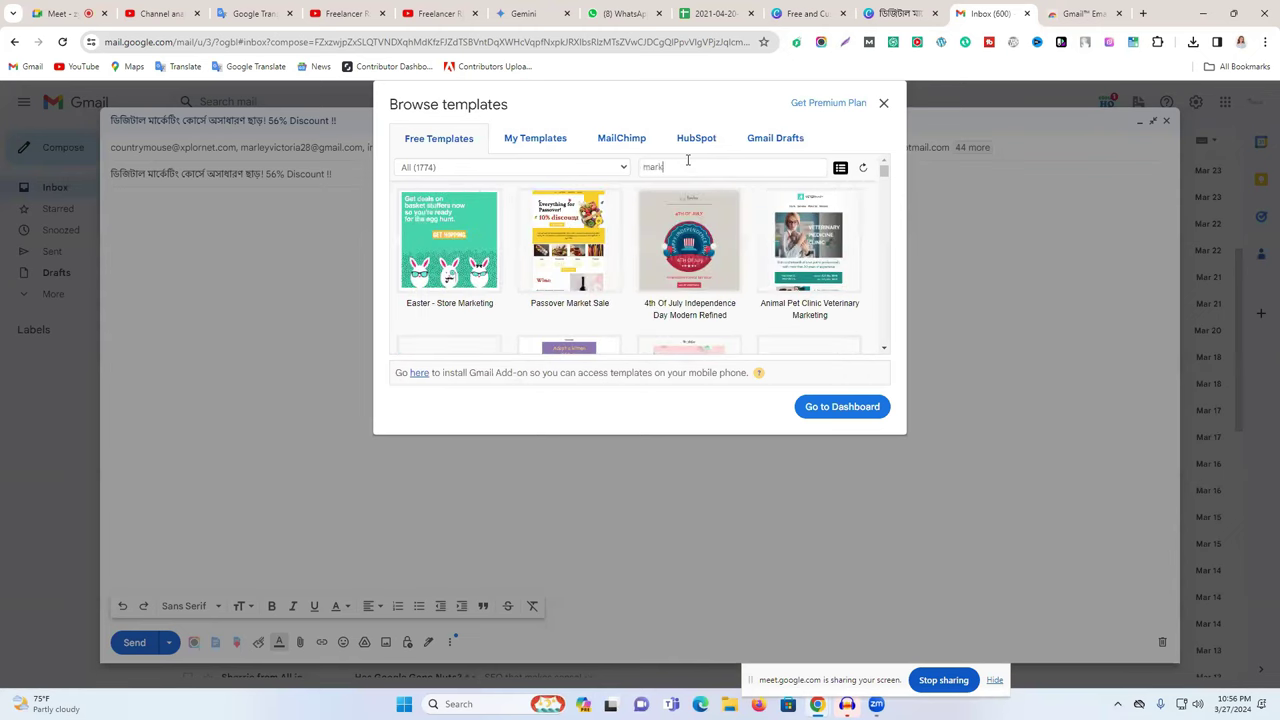
type("eting")
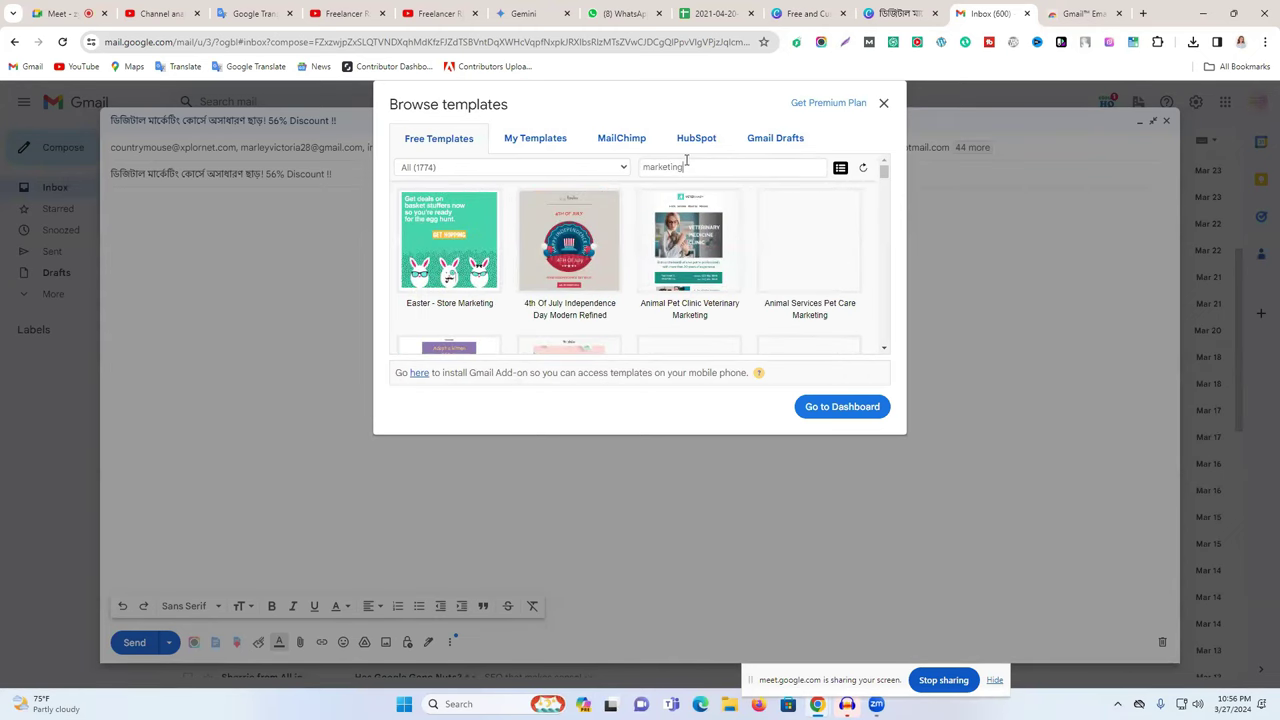
Look through the free marketing templates for a design suited to the course promotion
scroll(686, 268, "down", 2)
scroll(686, 257, "down", 3)
scroll(700, 272, "down", 5)
scroll(695, 273, "down", 10)
scroll(853, 272, "up", 9)
scroll(853, 272, "down", 1)
scroll(690, 268, "down", 4)
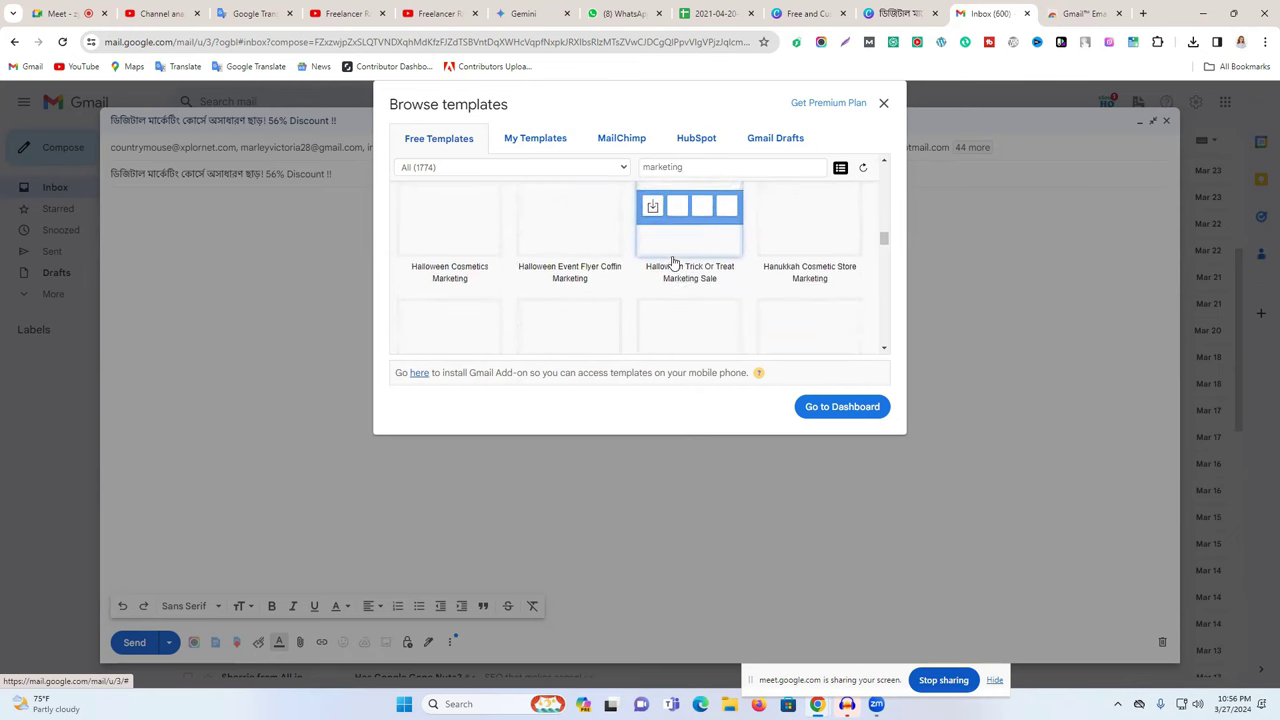
scroll(670, 265, "up", 2)
scroll(740, 263, "up", 2)
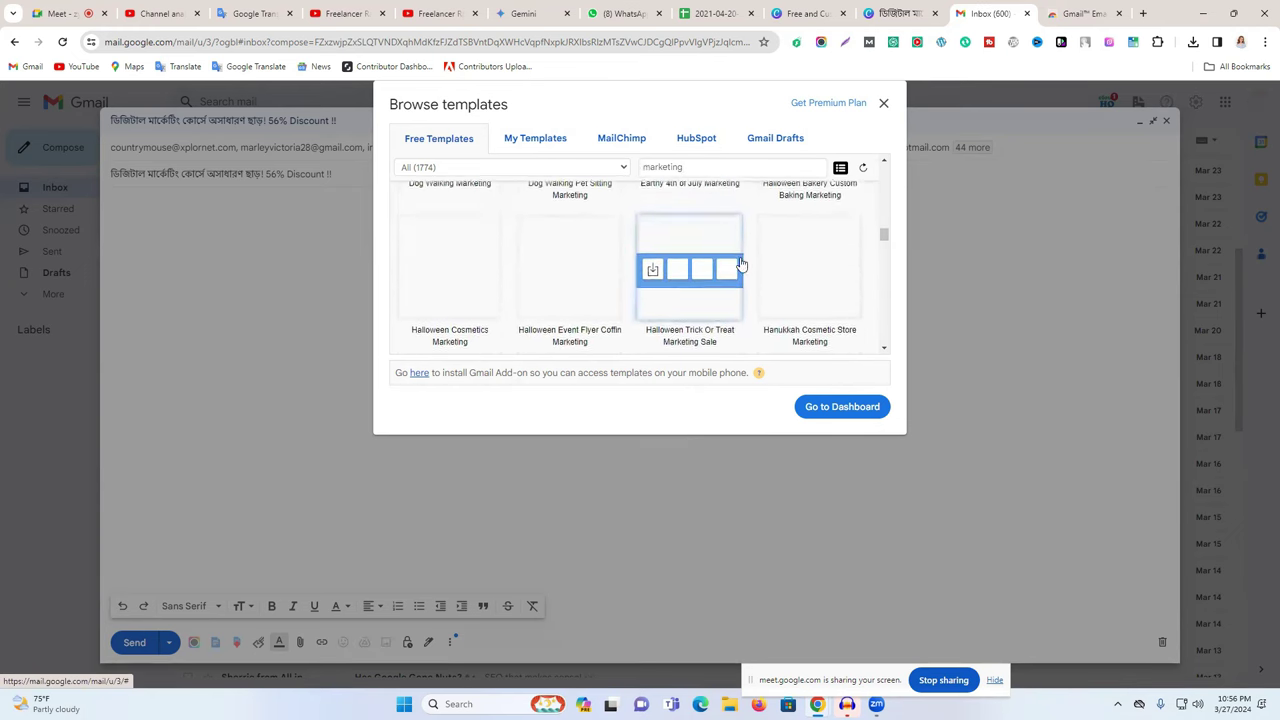
scroll(745, 263, "down", 3)
scroll(745, 263, "down", 8)
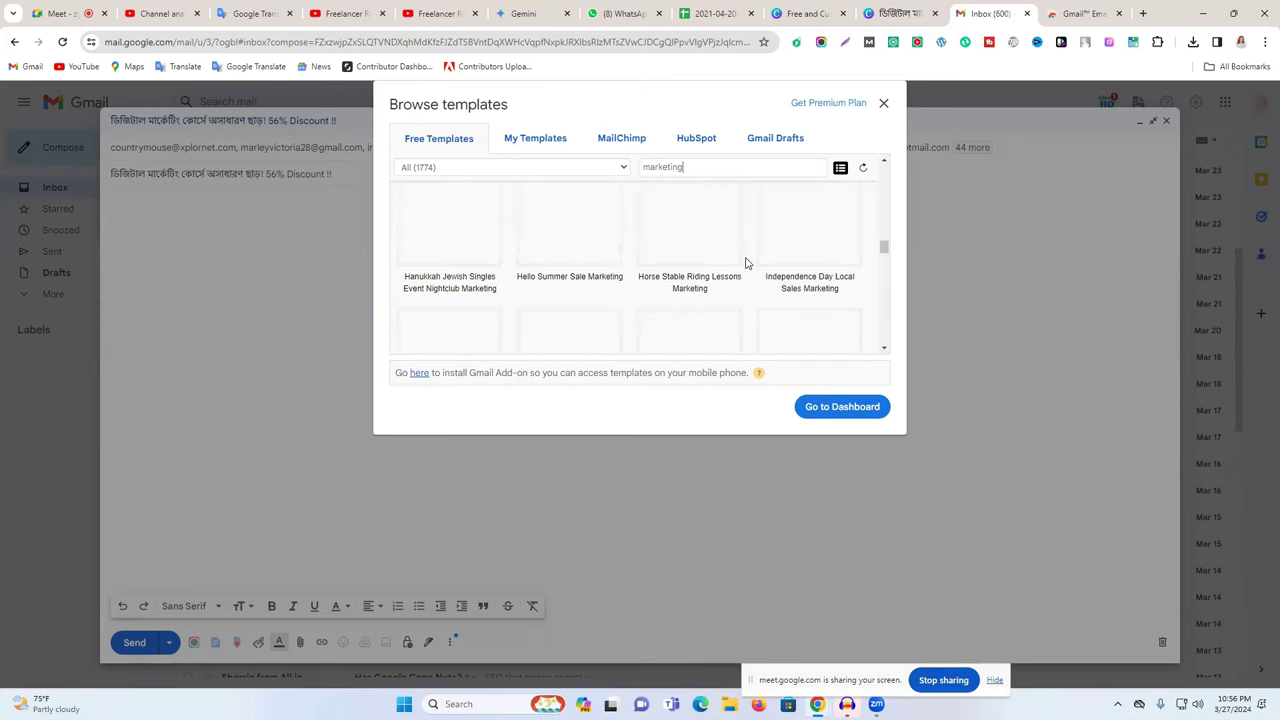
scroll(740, 263, "down", 2)
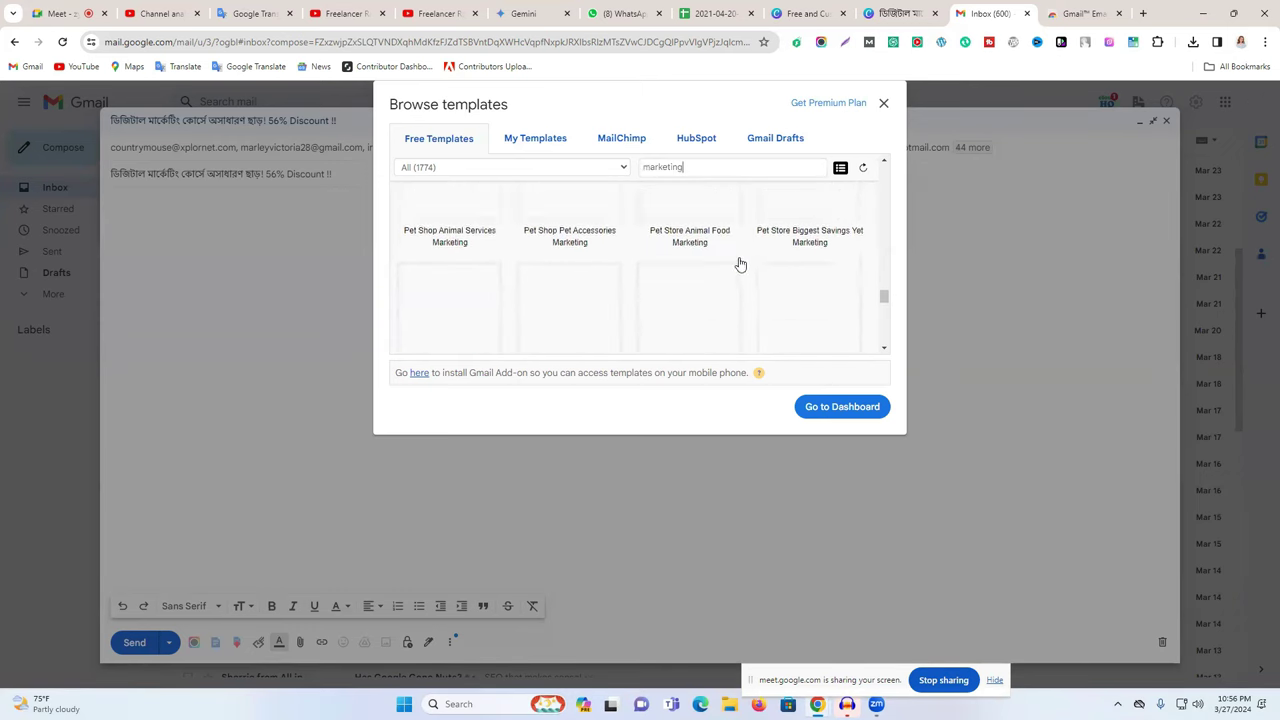
scroll(733, 280, "up", 10)
scroll(733, 288, "up", 2)
scroll(734, 286, "down", 3)
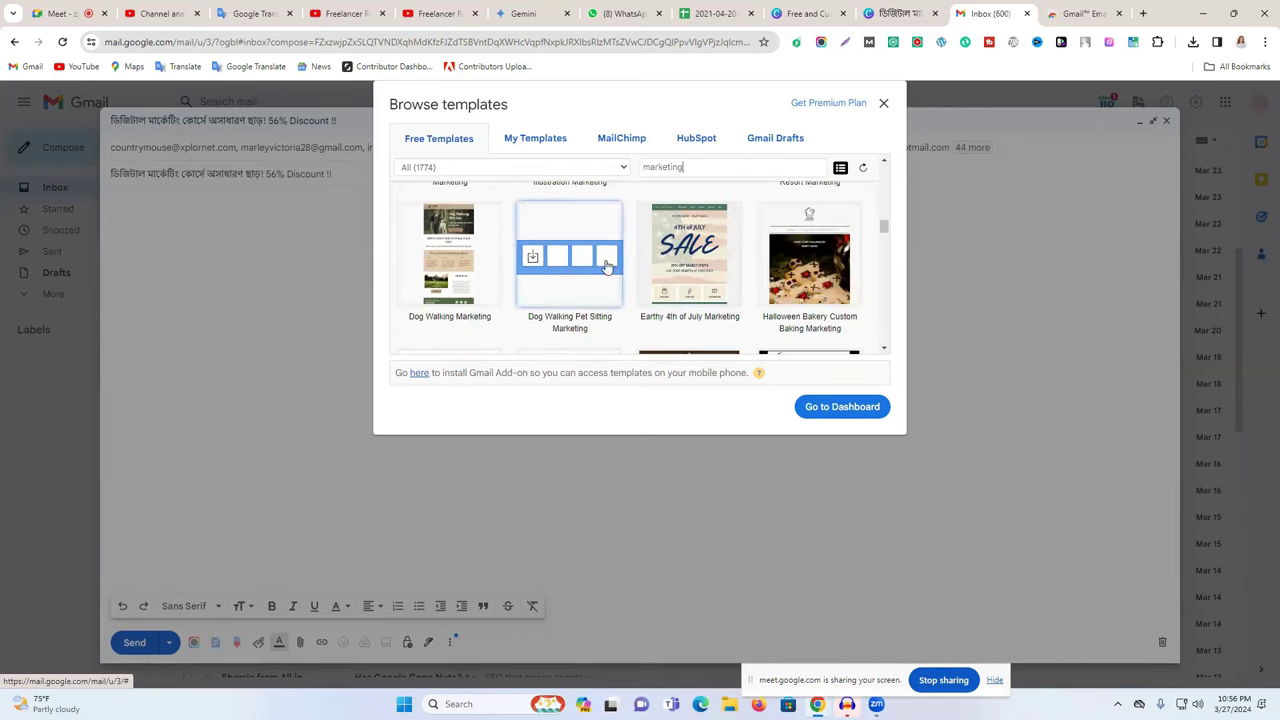
scroll(740, 270, "up", 3)
scroll(755, 273, "down", 1)
scroll(755, 273, "up", 8)
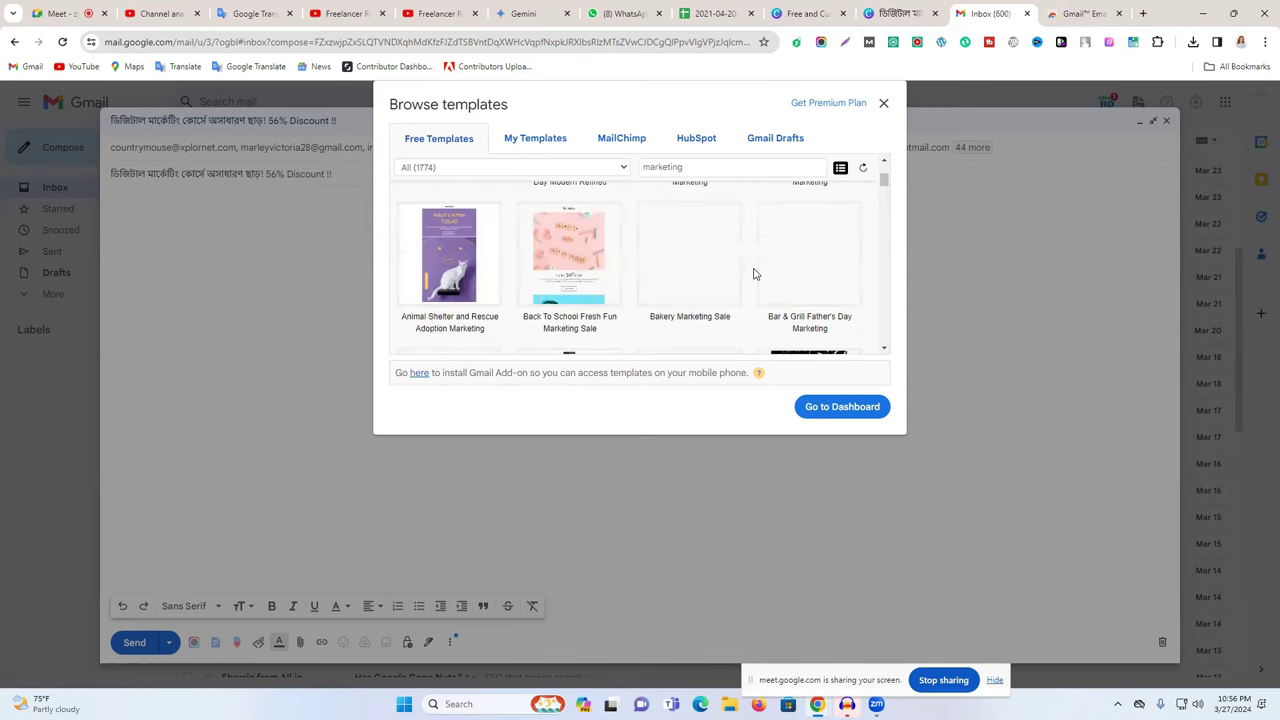
scroll(755, 274, "up", 2)
scroll(755, 274, "down", 12)
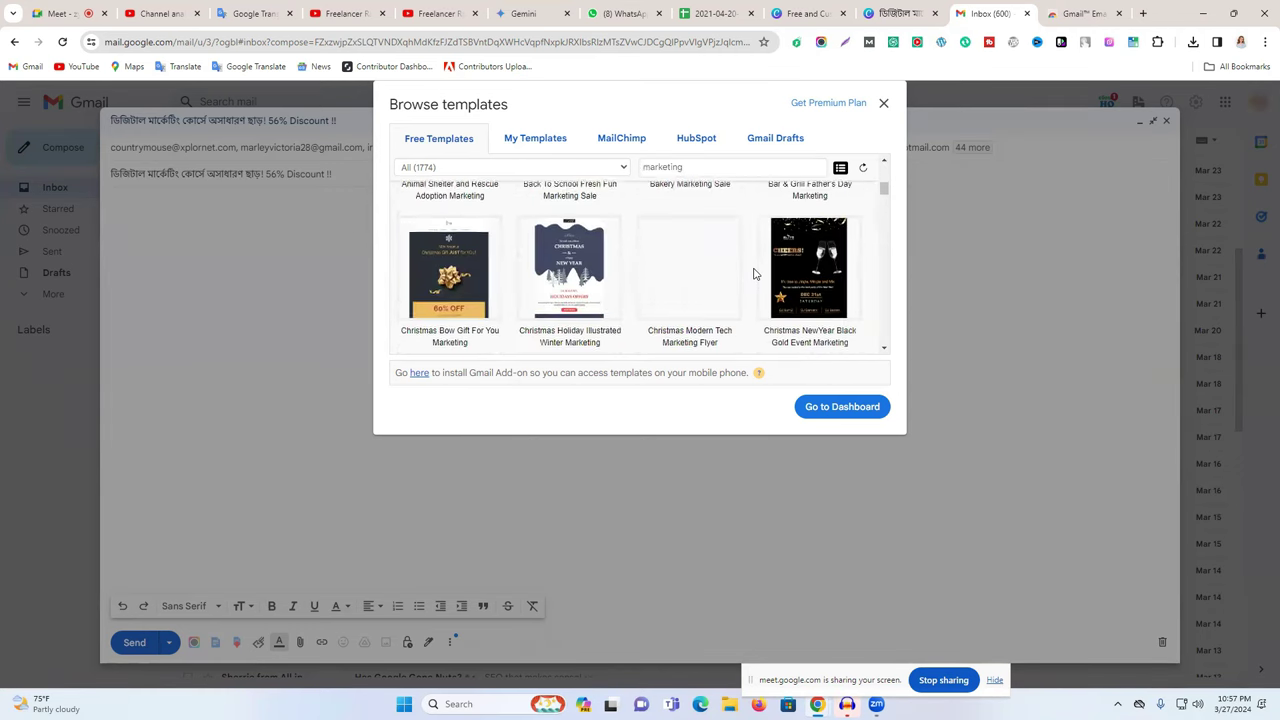
Insert the Job Seeker Marketing template into the message body
scroll(755, 274, "down", 4)
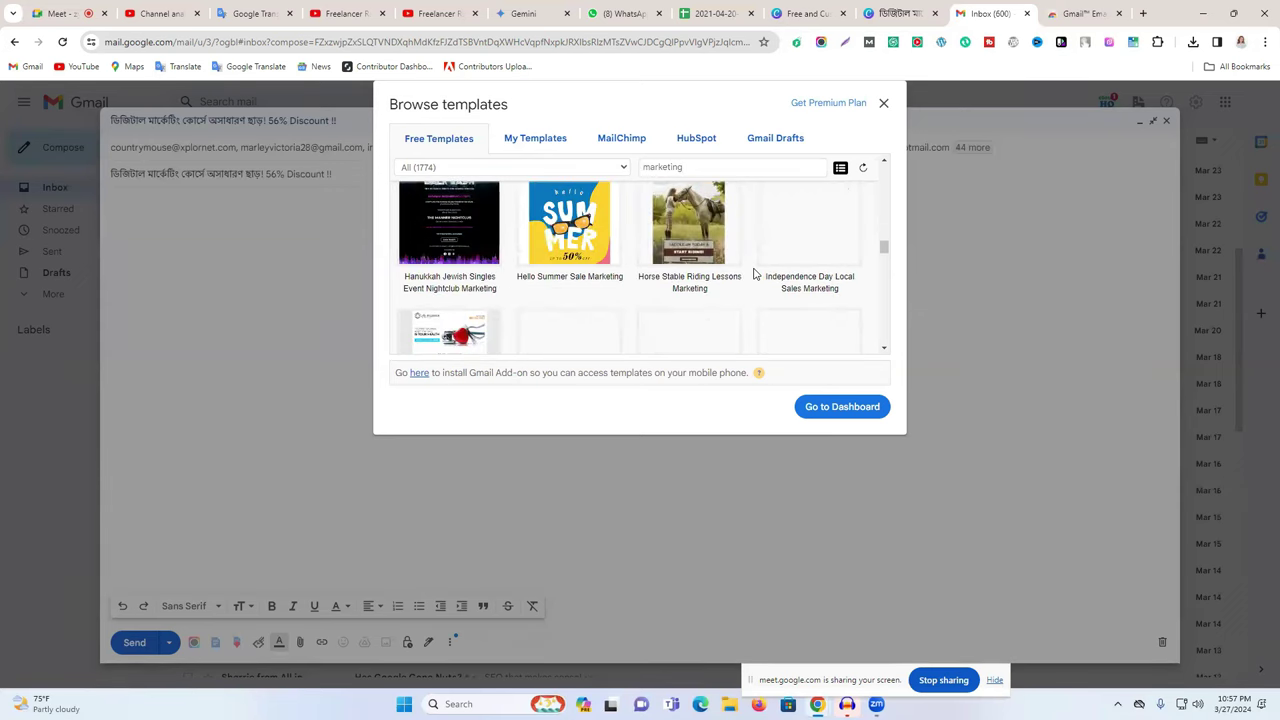
scroll(755, 274, "down", 3)
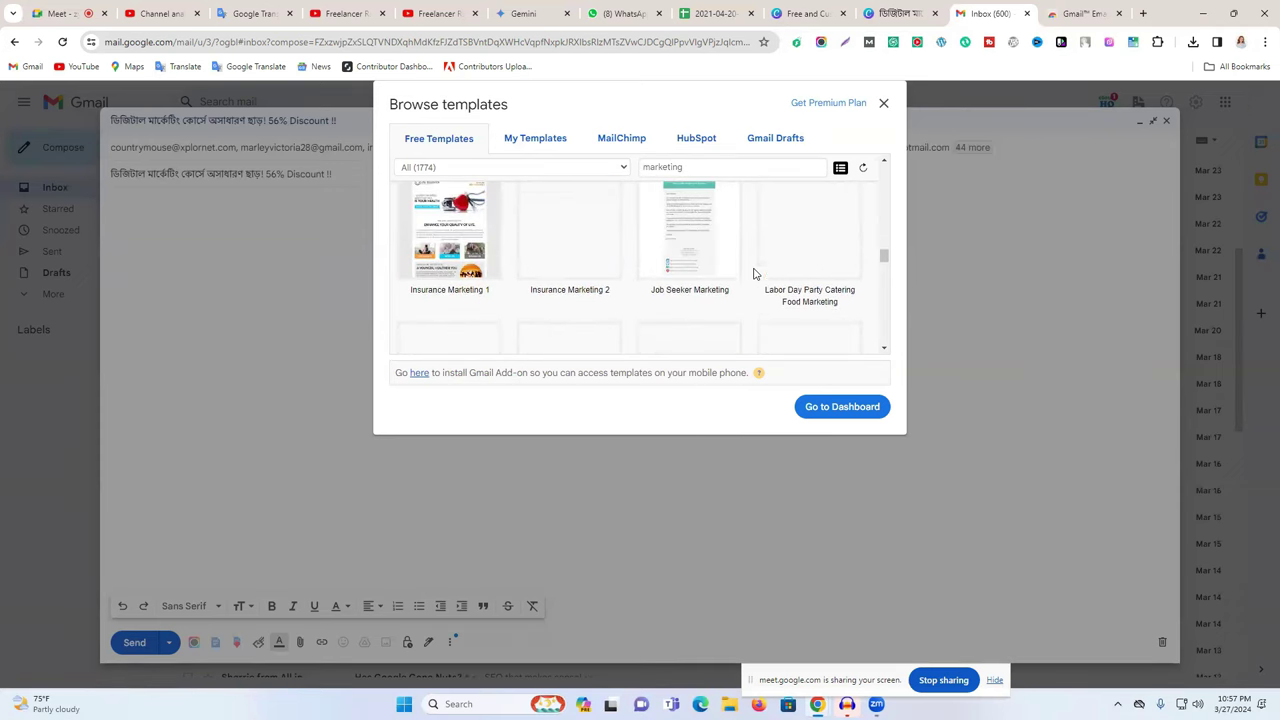
mouse_move(709, 248)
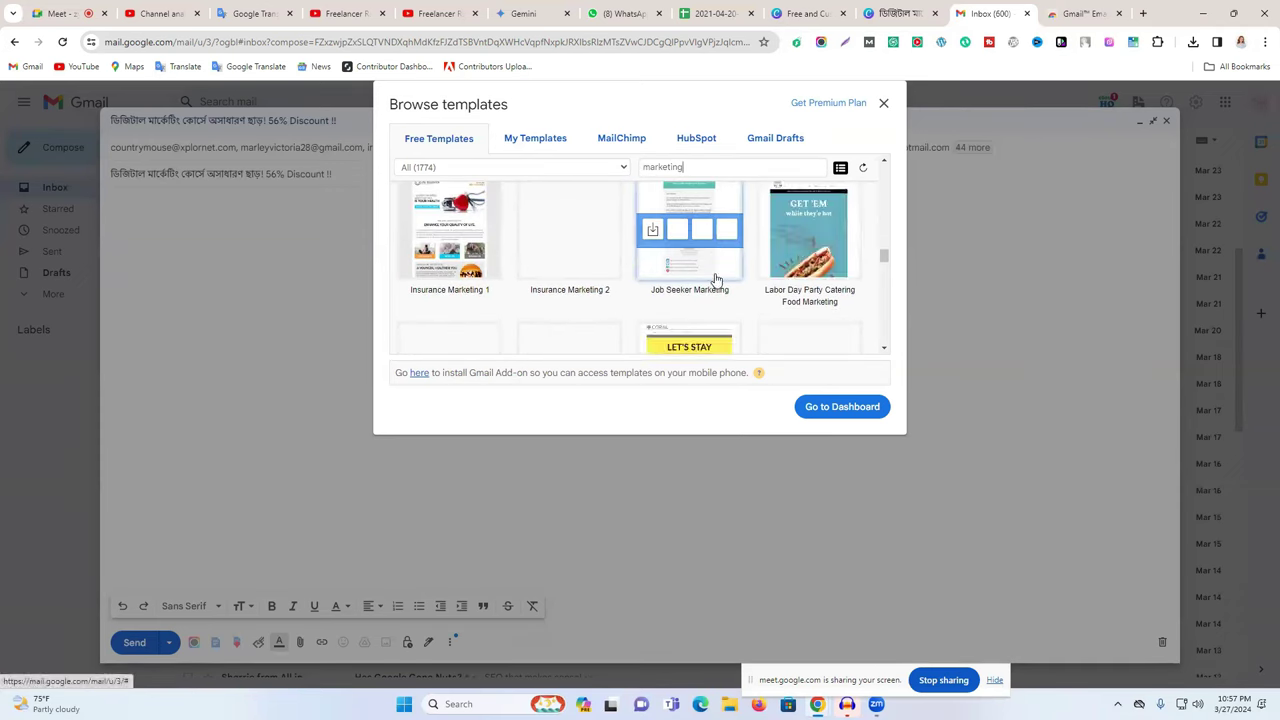
scroll(718, 285, "up", 1)
scroll(680, 288, "up", 1)
scroll(670, 292, "down", 1)
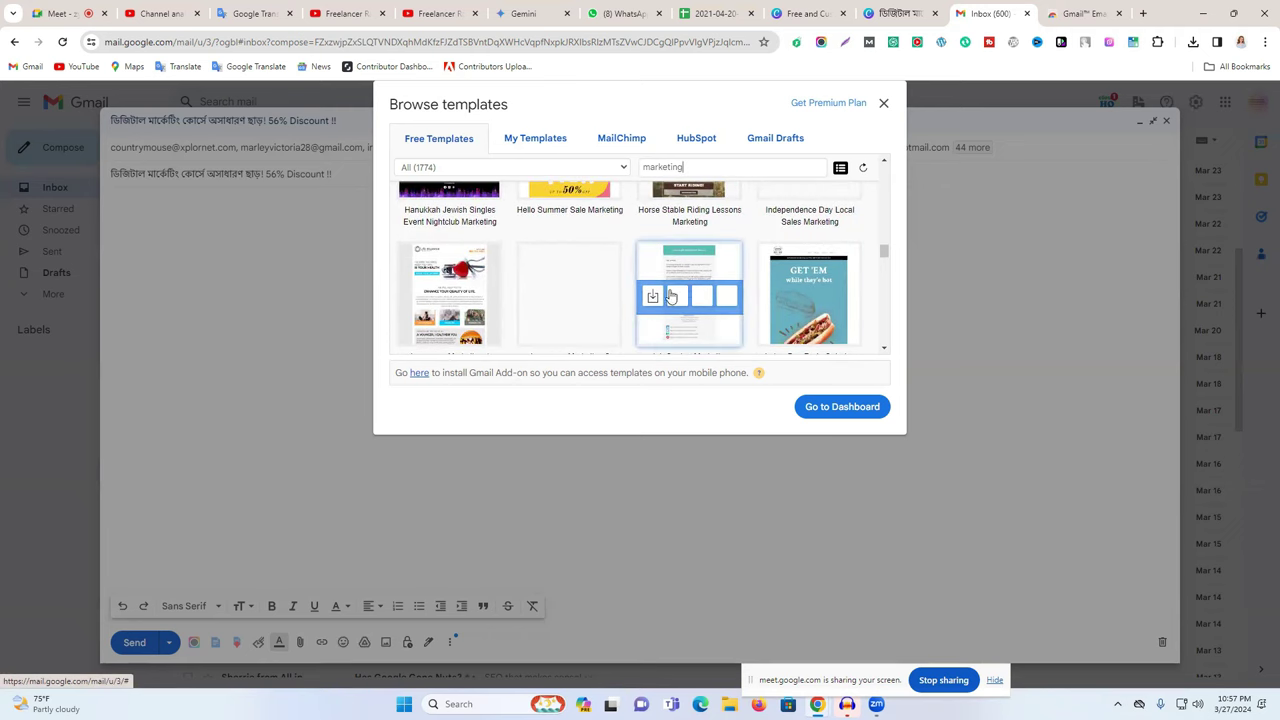
left_click(680, 268)
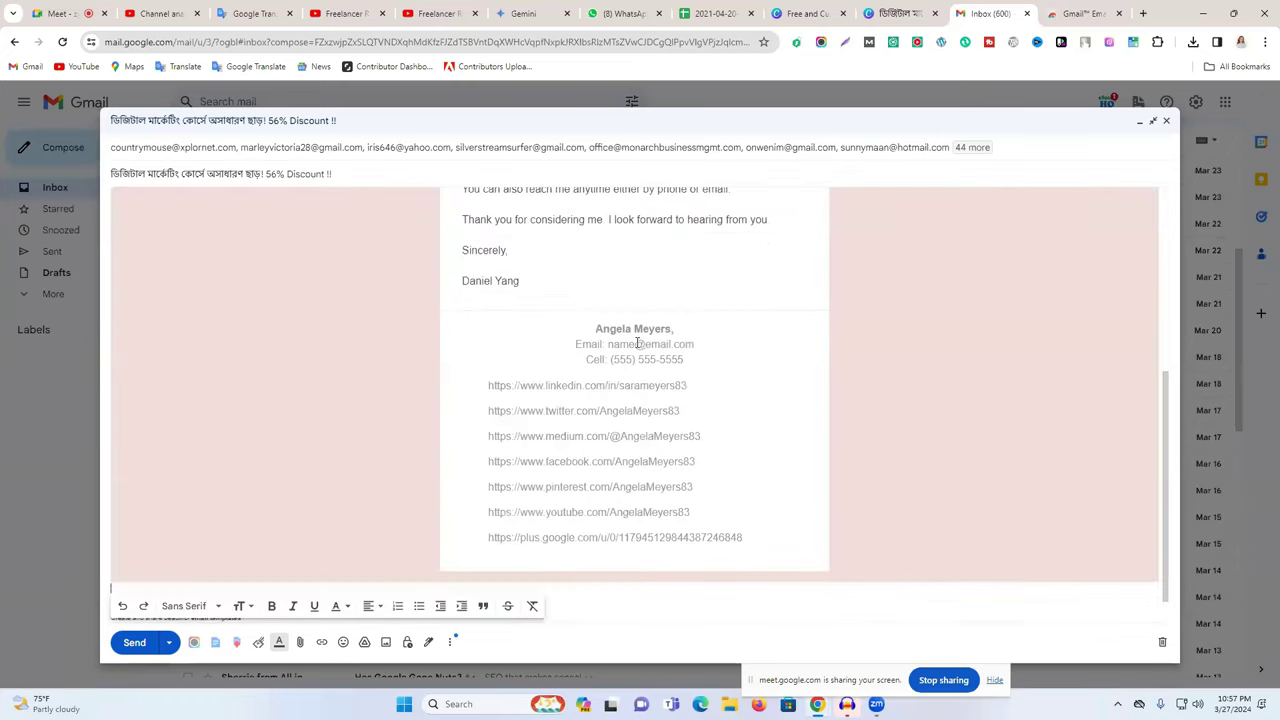
Try to replace the template's header title with the copied clipboard content
scroll(637, 343, "up", 4)
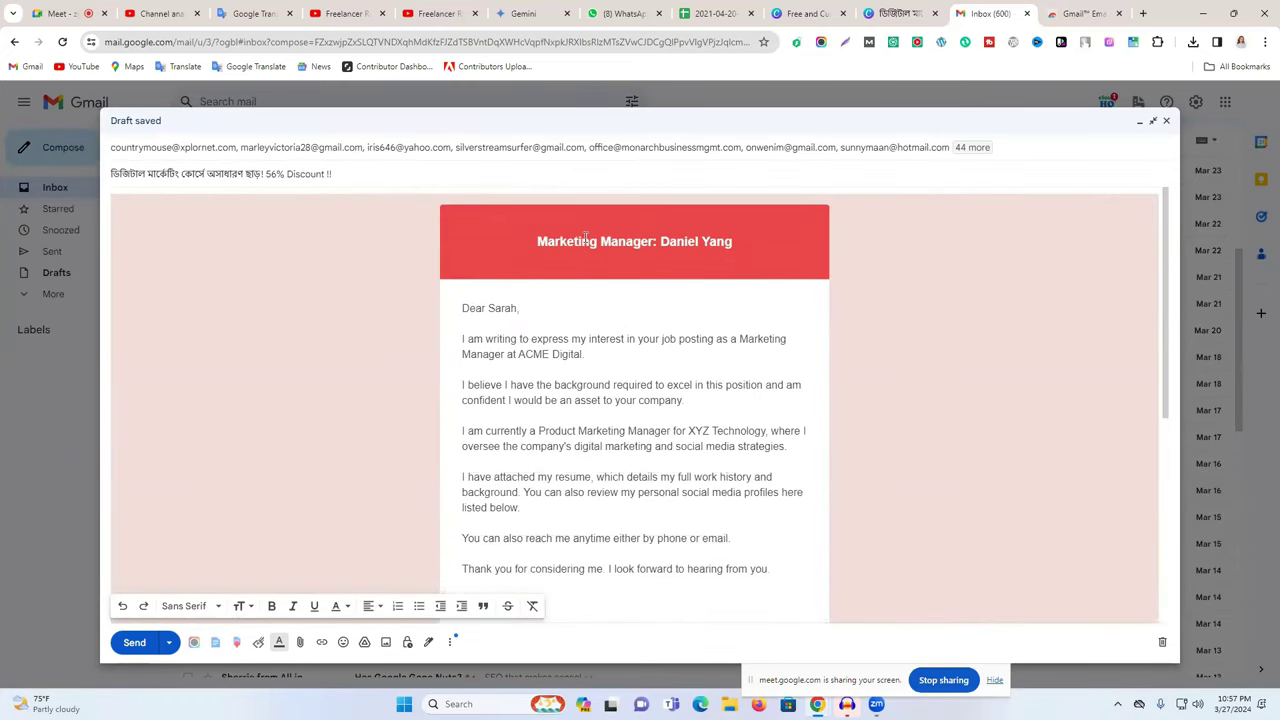
triple_click(585, 242)
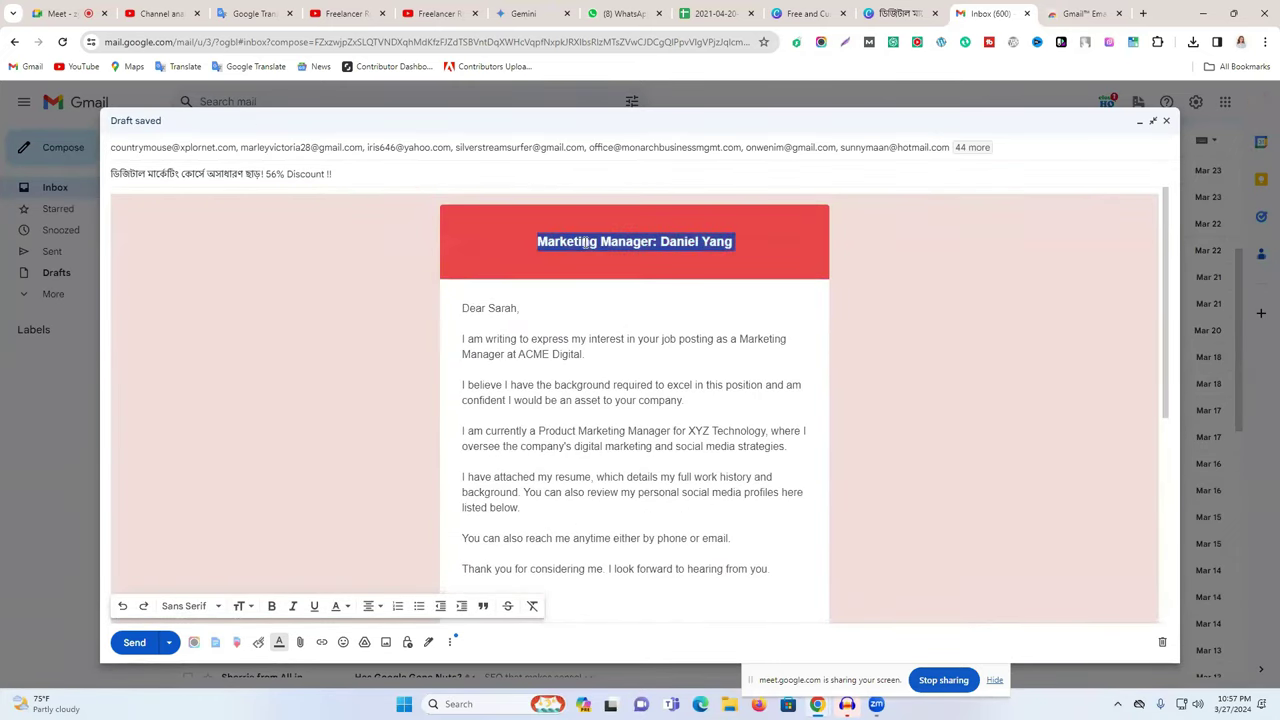
key("ctrl+v")
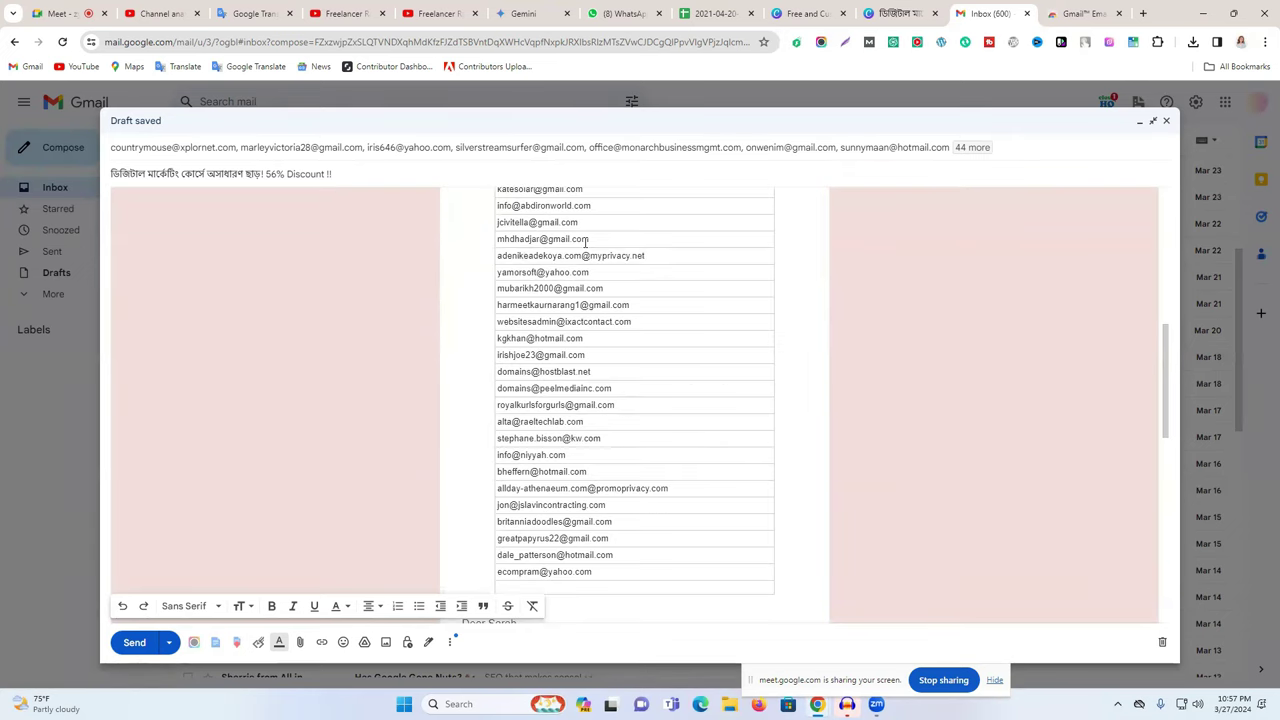
scroll(586, 240, "down", 10)
scroll(673, 257, "up", 10)
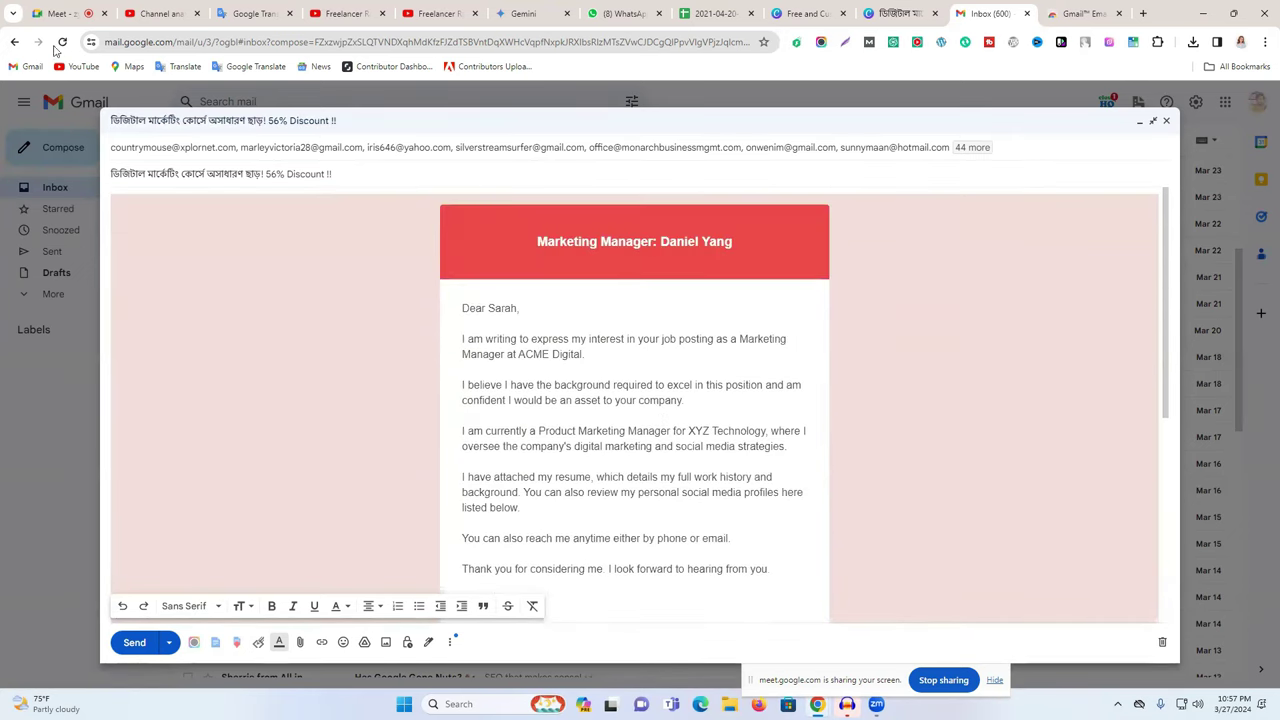
Copy the Bengali course-discount headline from the Freelancer Raju YouTube community post and return to the Gmail message
left_click(255, 13)
left_click(383, 6)
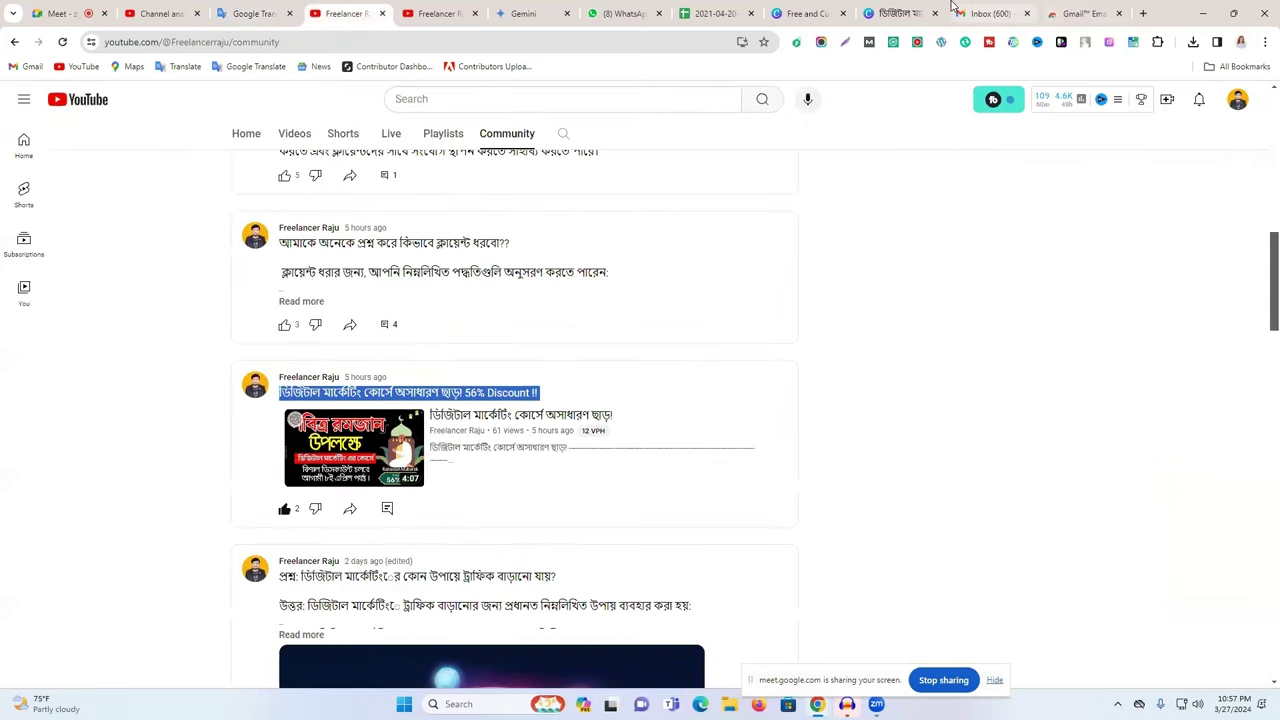
left_click(985, 13)
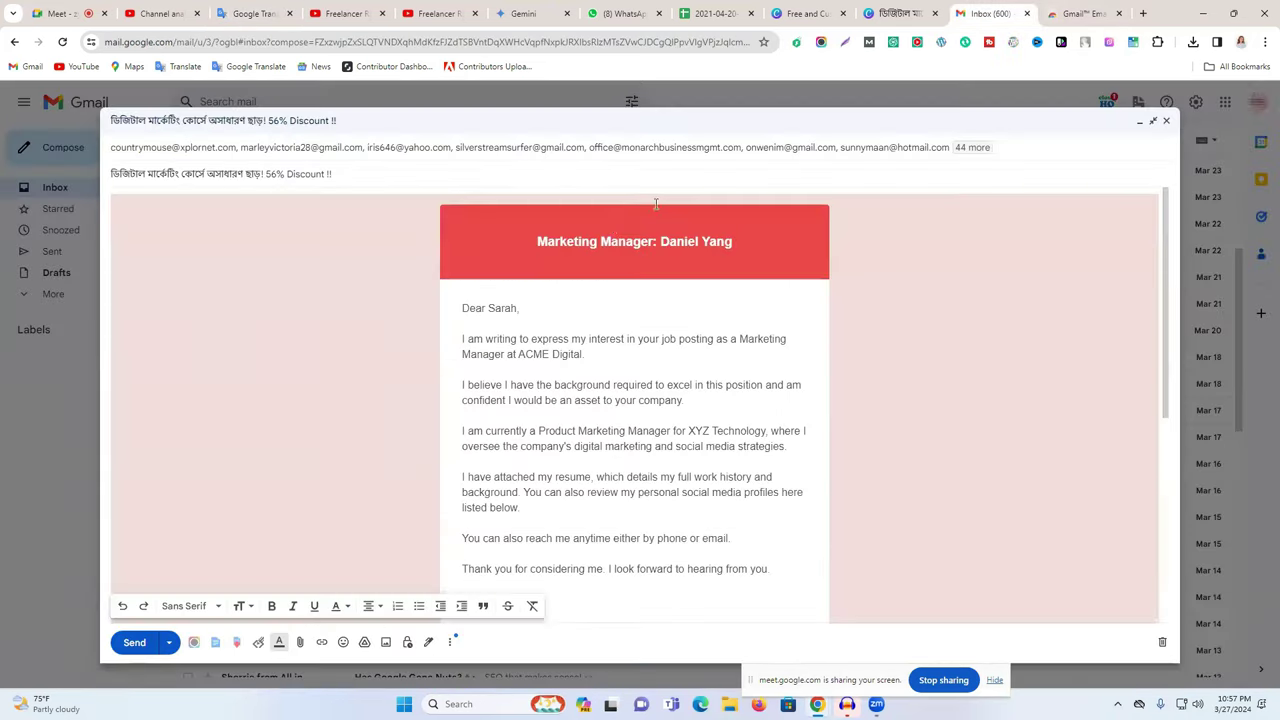
Try to replace the header title with "ডিজিটাল মার্কেটিং কোর্সে অসাধারণ ছাড়! 56% Discount !!"
triple_click(599, 242)
type("ডিজিটাল মার্কেটিং কোর্সে অসাধারণ ছাড়! 56% Discount !!")
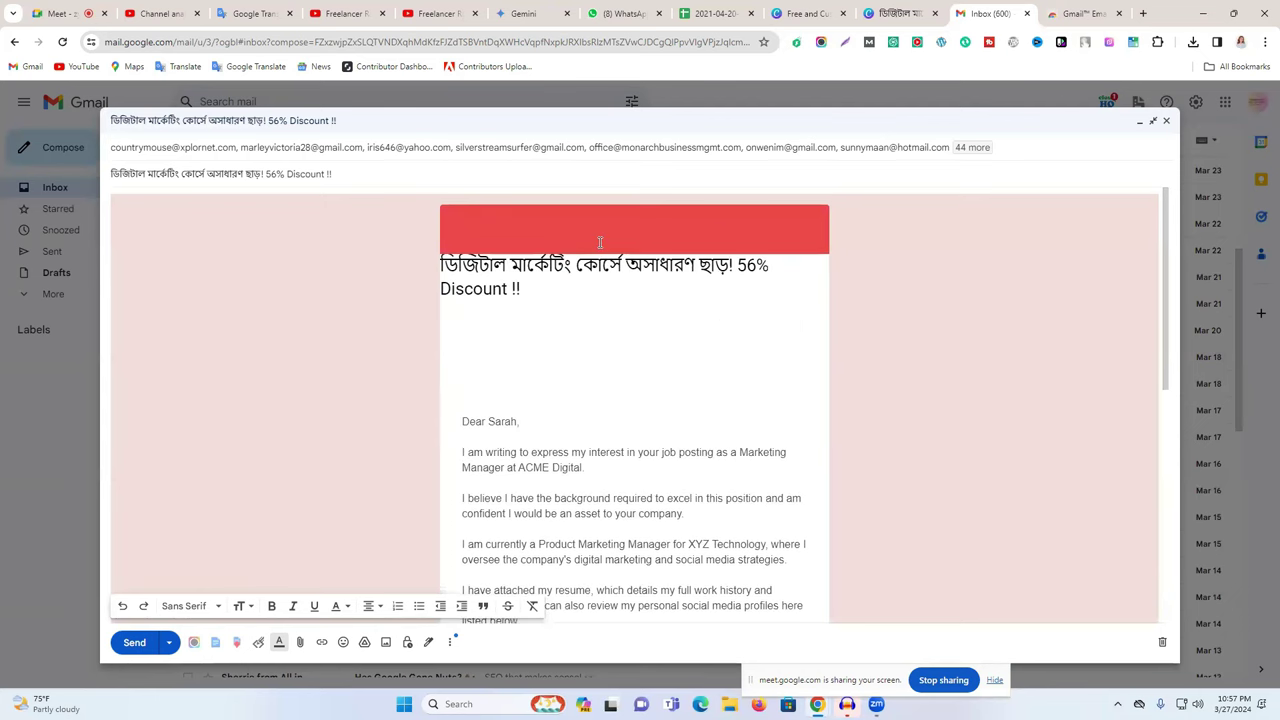
key("ctrl+End")
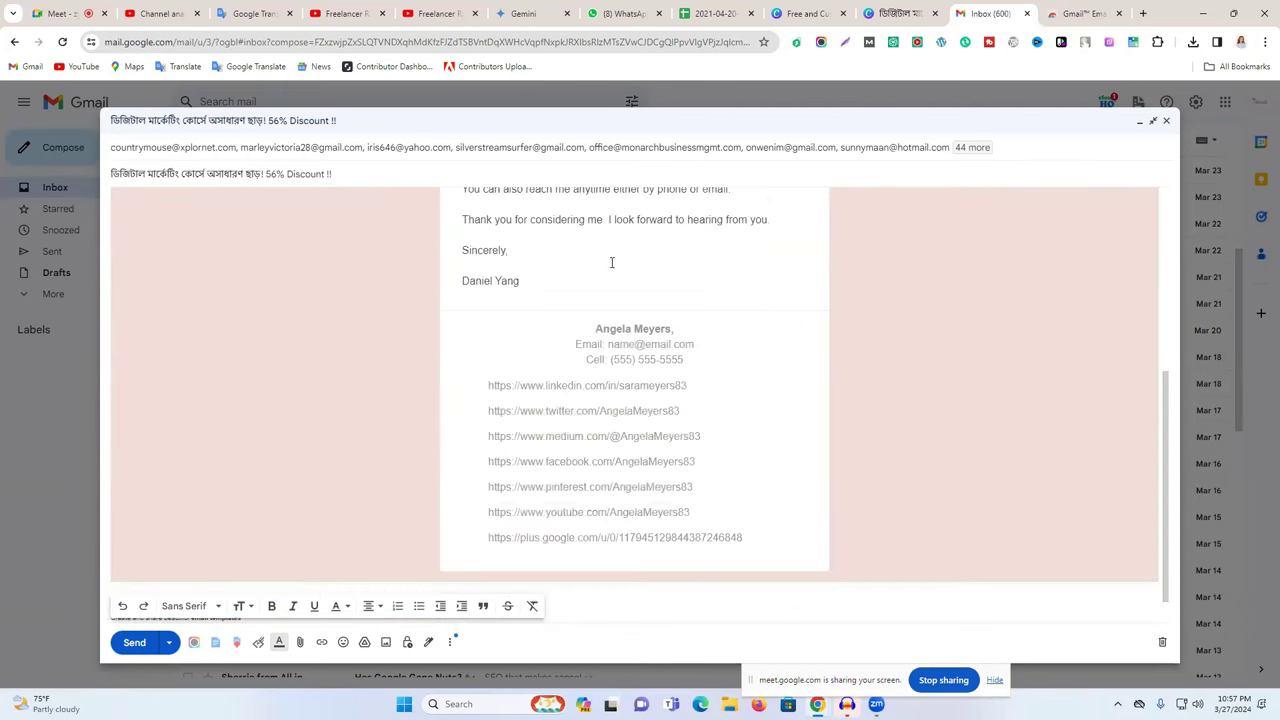
key("ctrl+z")
Try to delete the whole title line from the template's red header, and undo the deletion
triple_click(714, 255)
left_click(722, 250)
triple_click(730, 246)
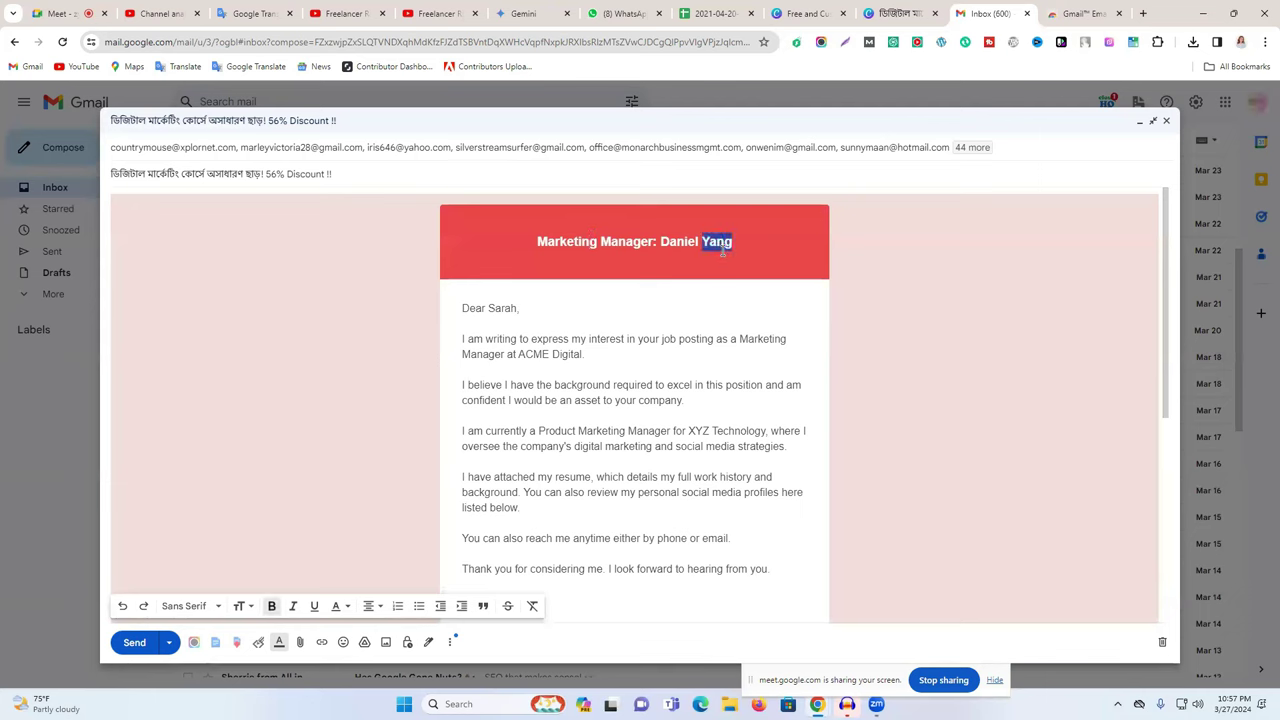
key("Delete")
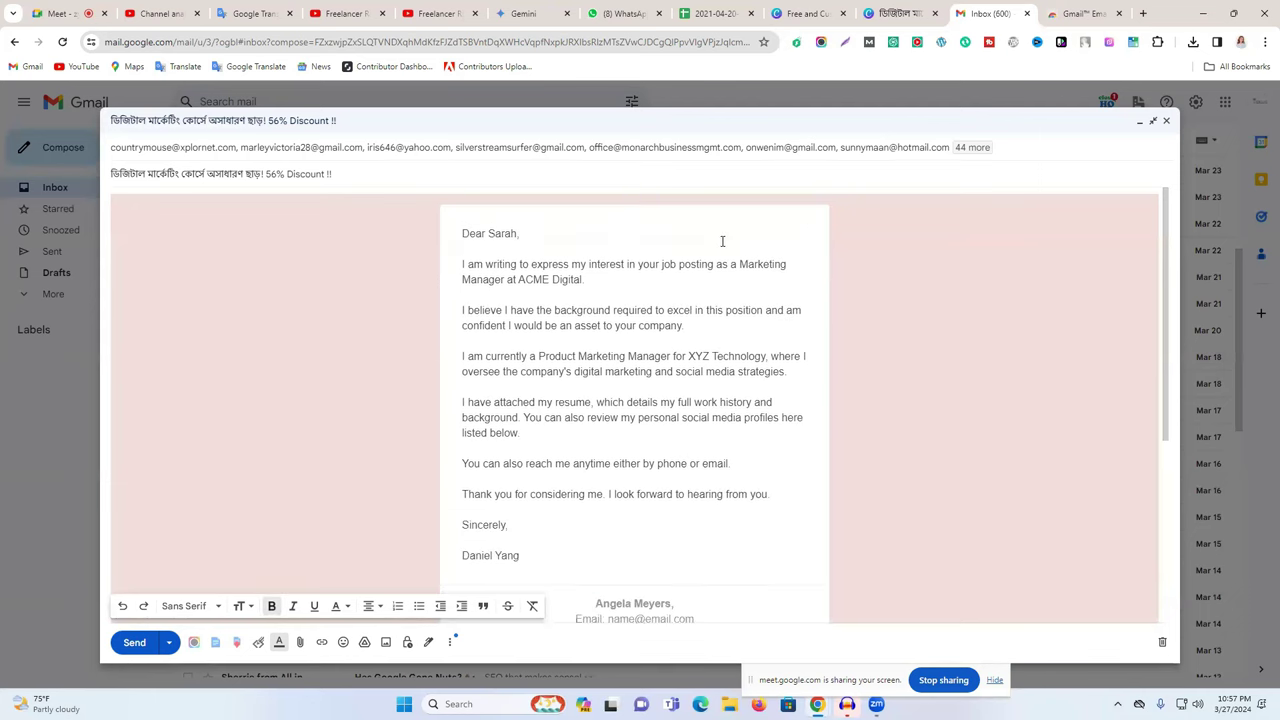
scroll(691, 246, "down", 4)
scroll(691, 246, "up", 5)
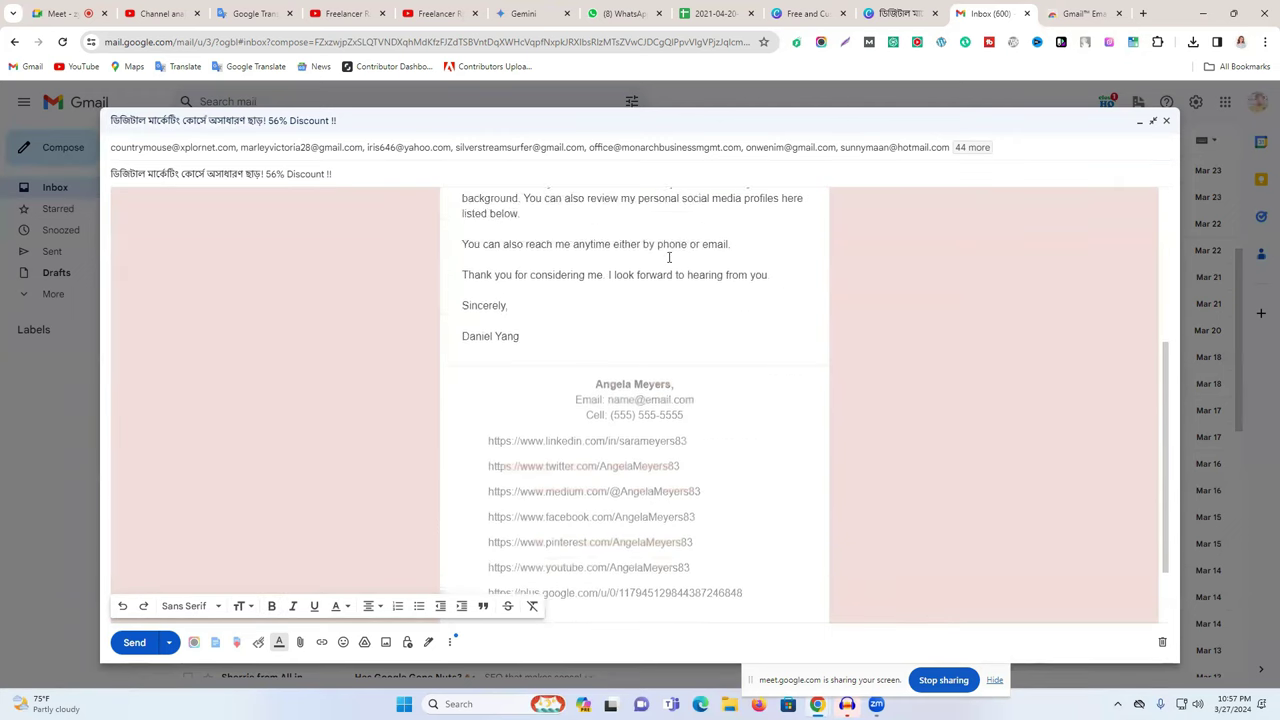
key("ctrl+z")
Delete the word "Marketing" from the header title and try the Bengali discount headline in its place
left_click(602, 237)
key("BackSpace")
key("BackSpace")
key("BackSpace")
key("BackSpace")
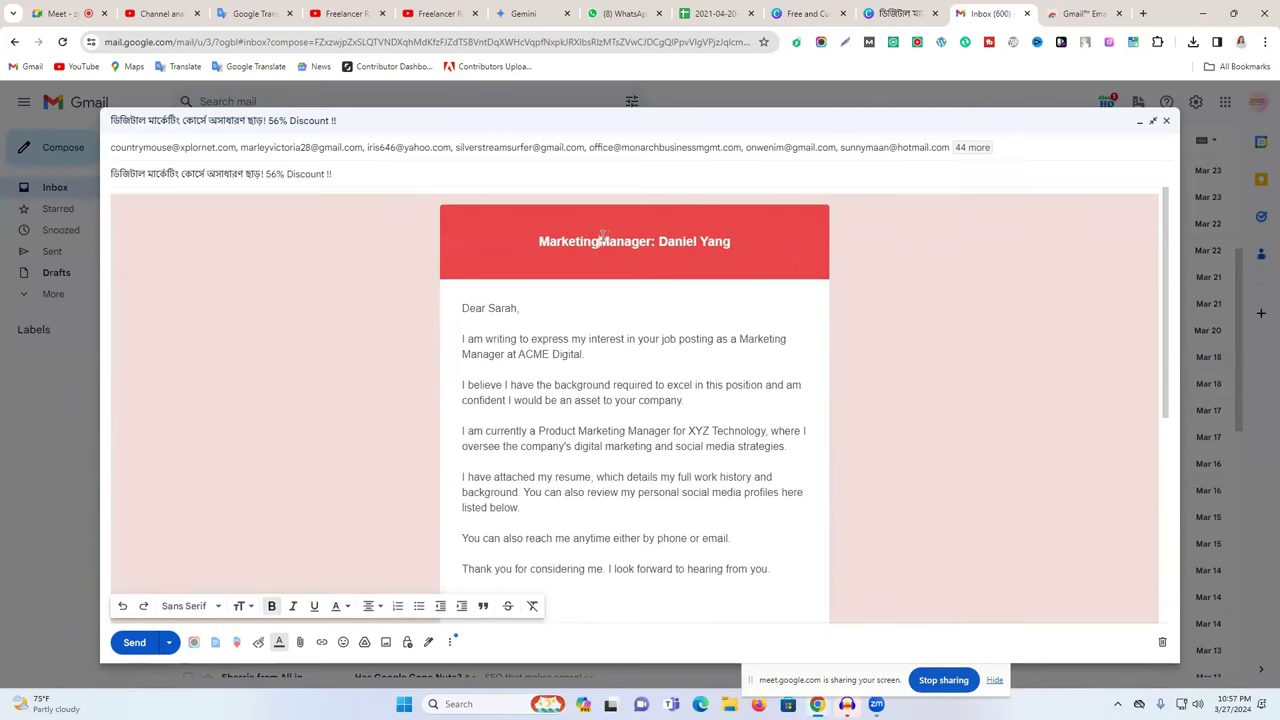
key("BackSpace")
key("BackSpace")
key("BackSpace")
key("BackSpace")
key("BackSpace")
key("BackSpace")
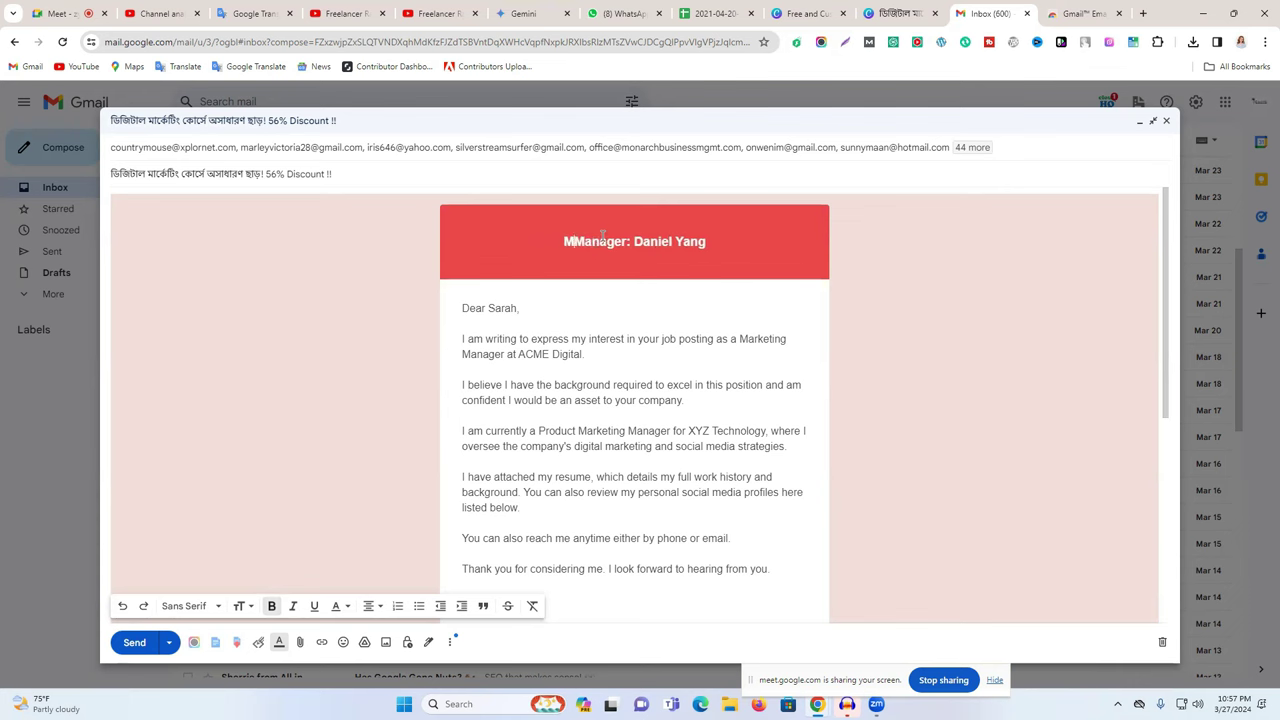
type("ডিজিটাল মার্কেটিং কোর্সে অসাধারণ ছাড়! 56% Discount !!")
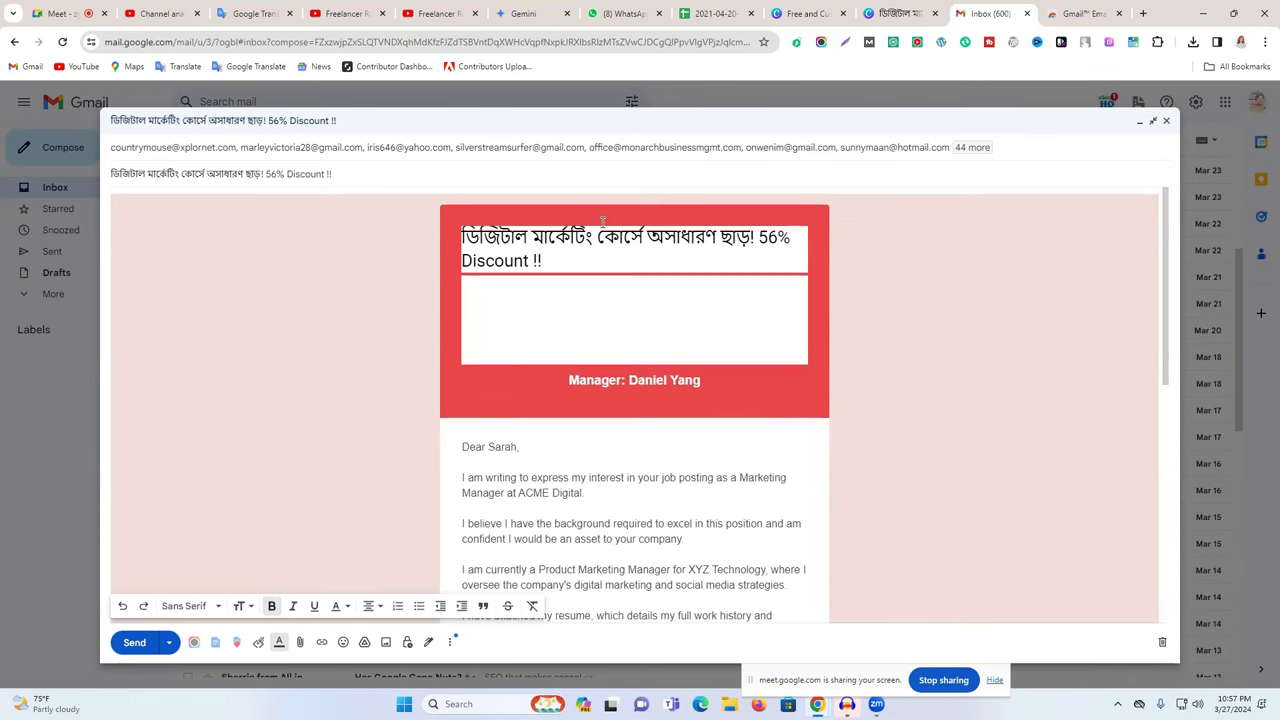
key("ctrl+z")
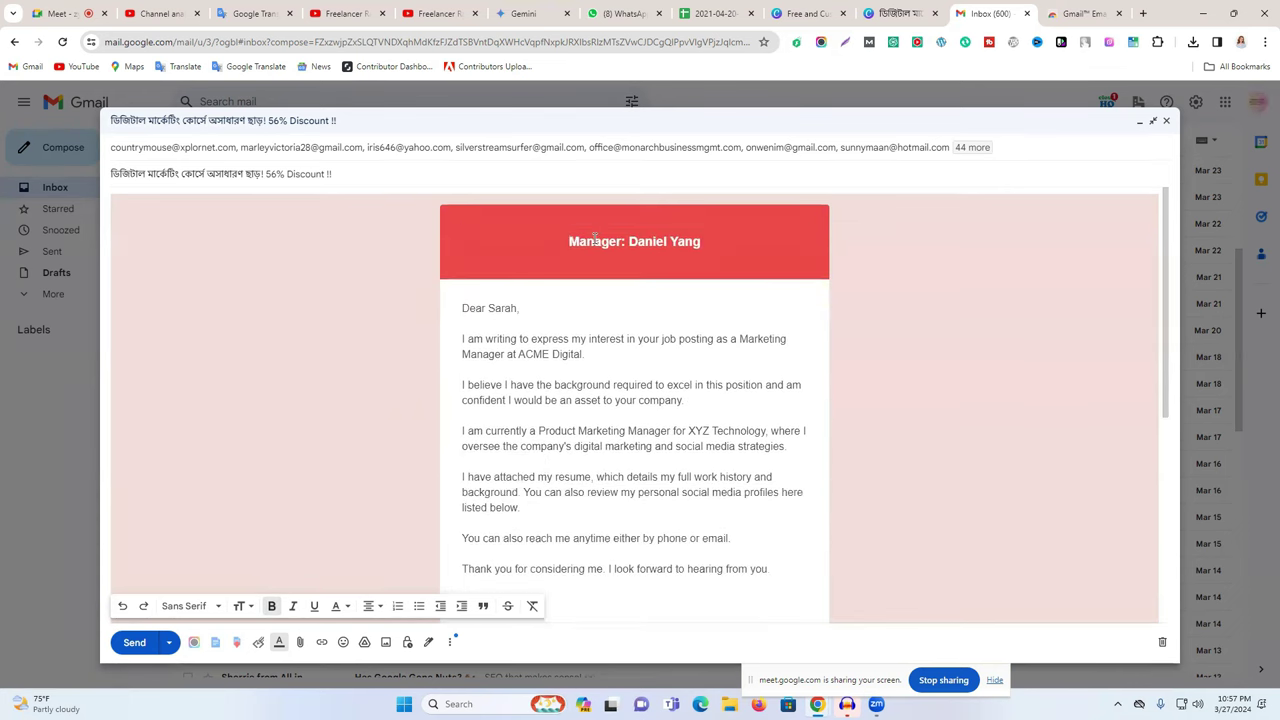
Replace the remaining job title and name in the header with "Digital"
left_click_drag(579, 241, 764, 281)
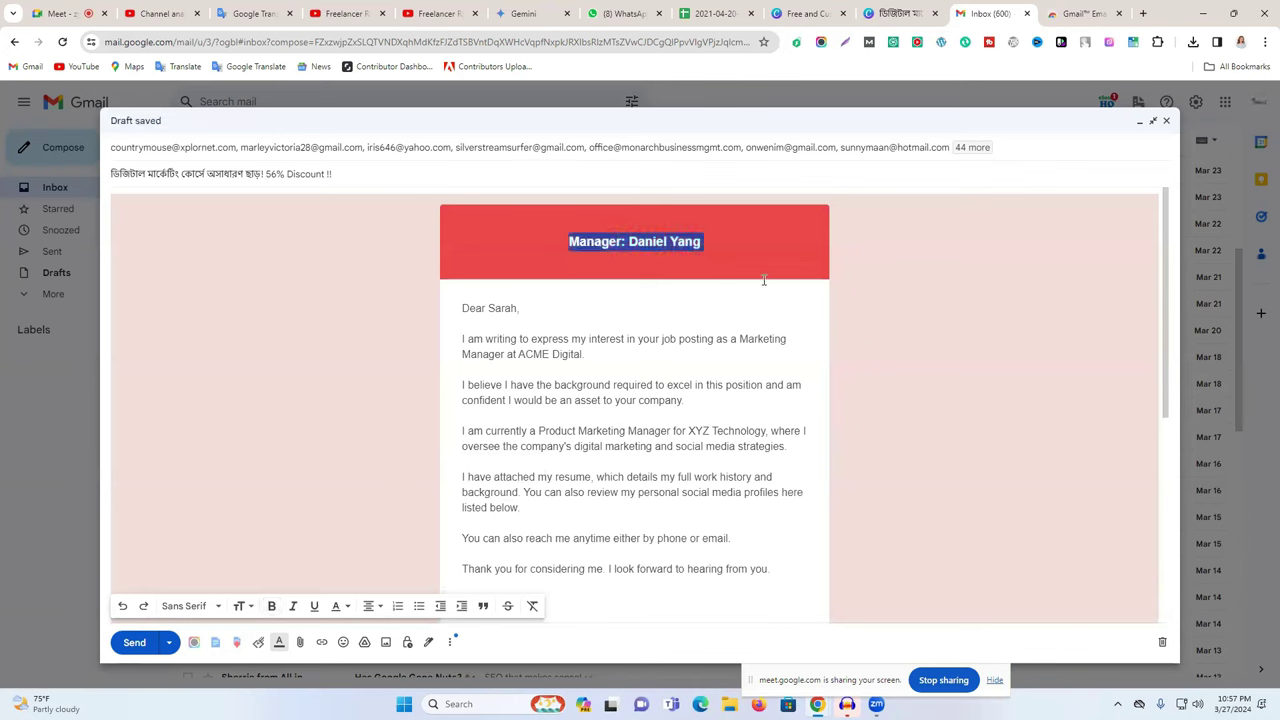
left_click(711, 241)
key("BackSpace")
key("BackSpace")
key("BackSpace")
key("BackSpace")
key("BackSpace")
key("BackSpace")
key("BackSpace")
key("BackSpace")
key("BackSpace")
key("BackSpace")
key("BackSpace")
key("BackSpace")
key("BackSpace")
key("BackSpace")
key("BackSpace")
key("BackSpace")
key("BackSpace")
key("BackSpace")
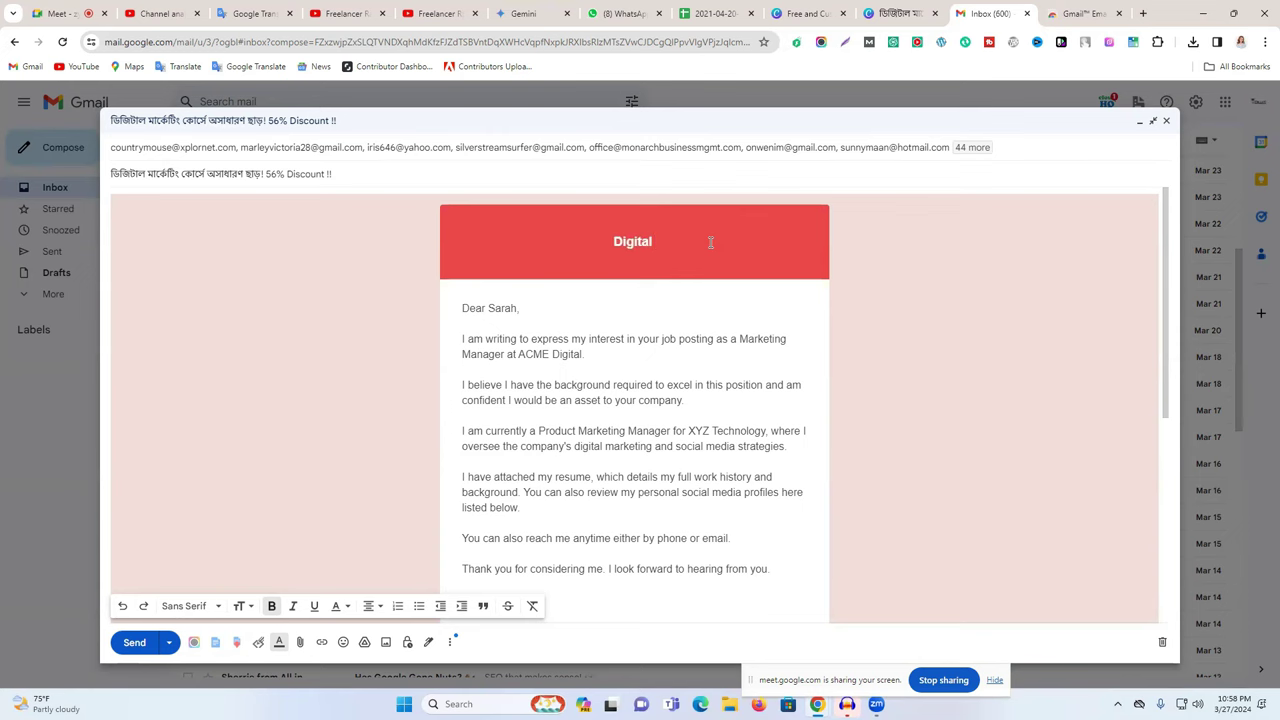
In Google Translate, translate the Bengali discount headline into English and copy the translation
left_click(256, 13)
triple_click(389, 219)
type("ডিজিটাল মার্কেটিং কোর্সে অসাধারণ ছাড়। 56% Discount !!")
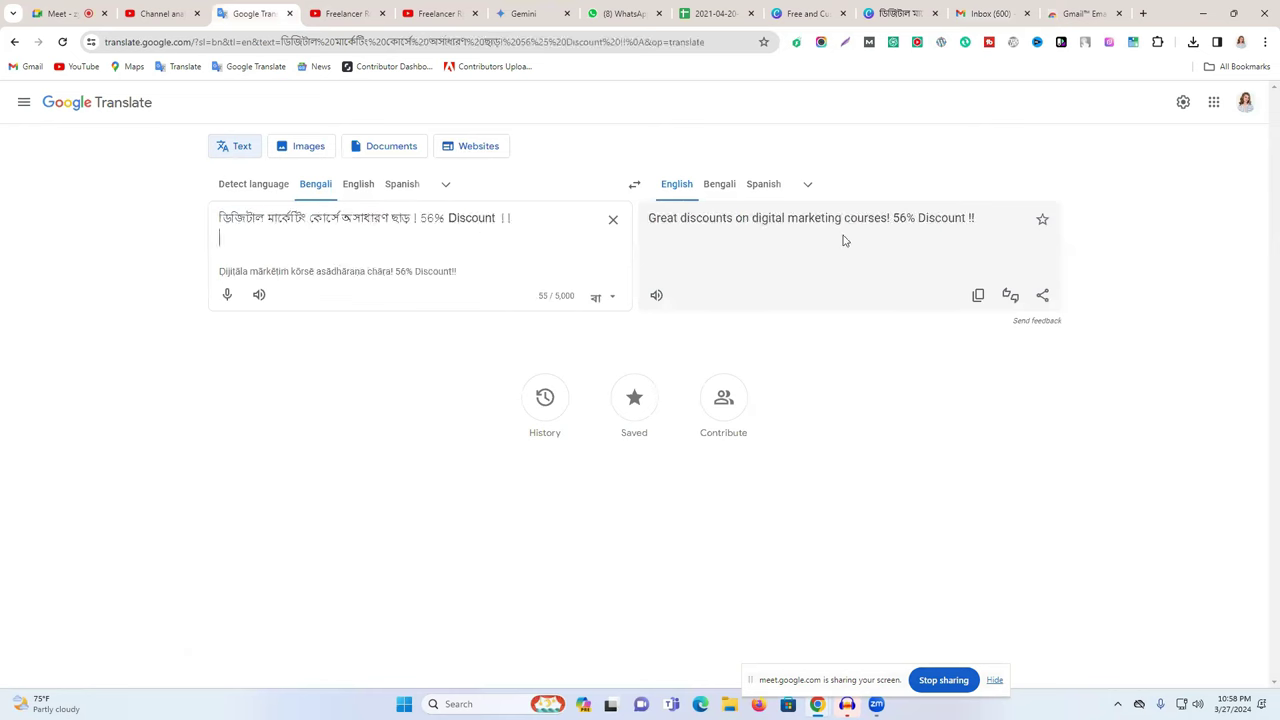
left_click(979, 296)
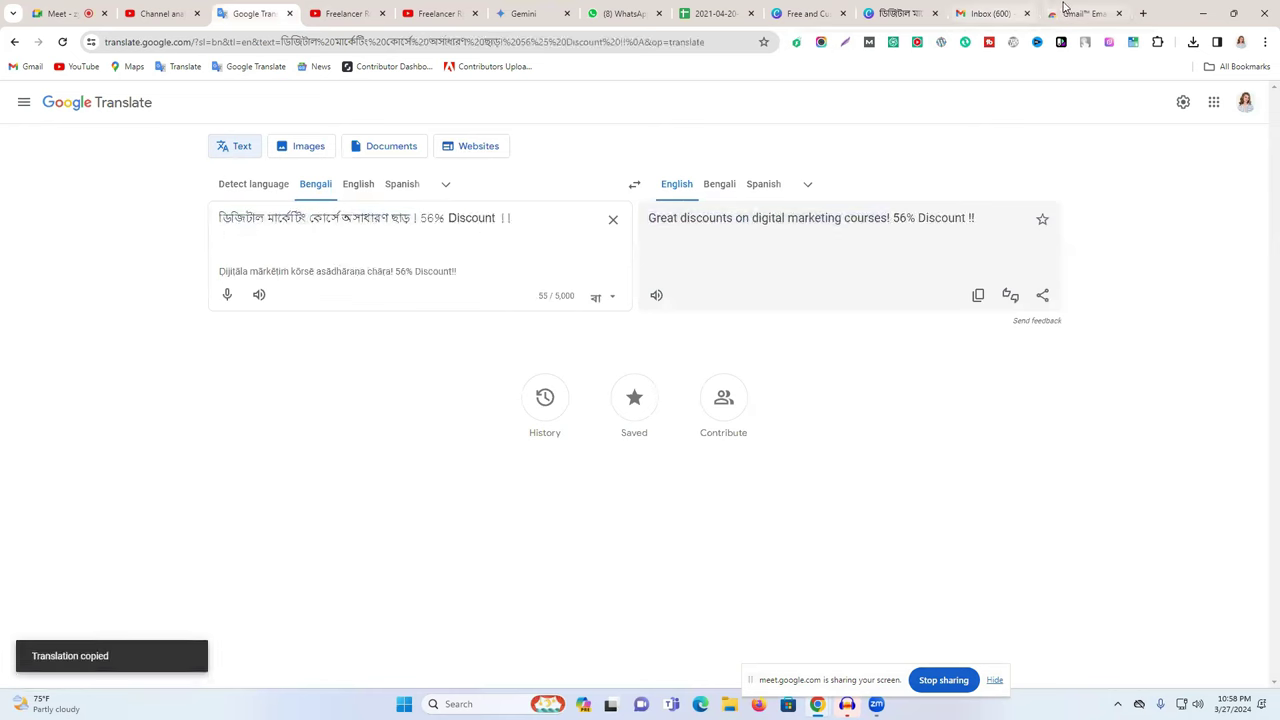
In the Gmail message, paste "Great discounts on digital marketing courses! 56% Discount !!" into the header and delete the leading "Digital"
left_click(988, 13)
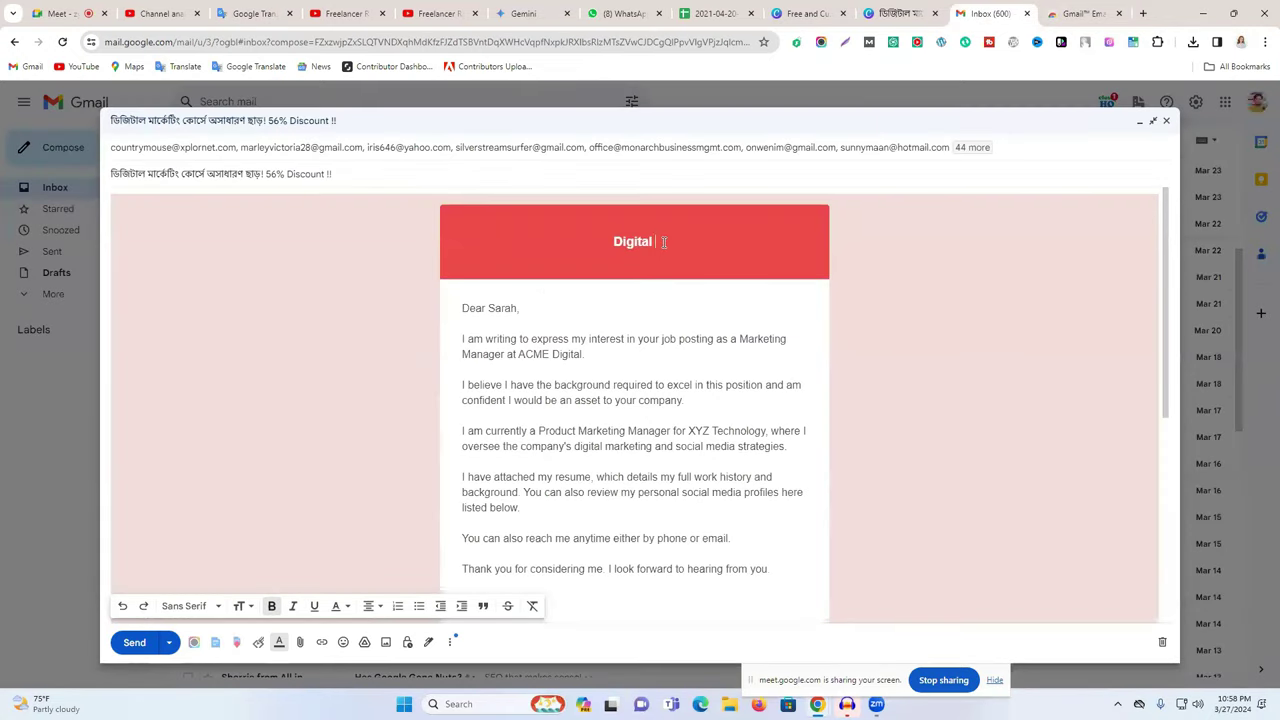
key("ctrl+v")
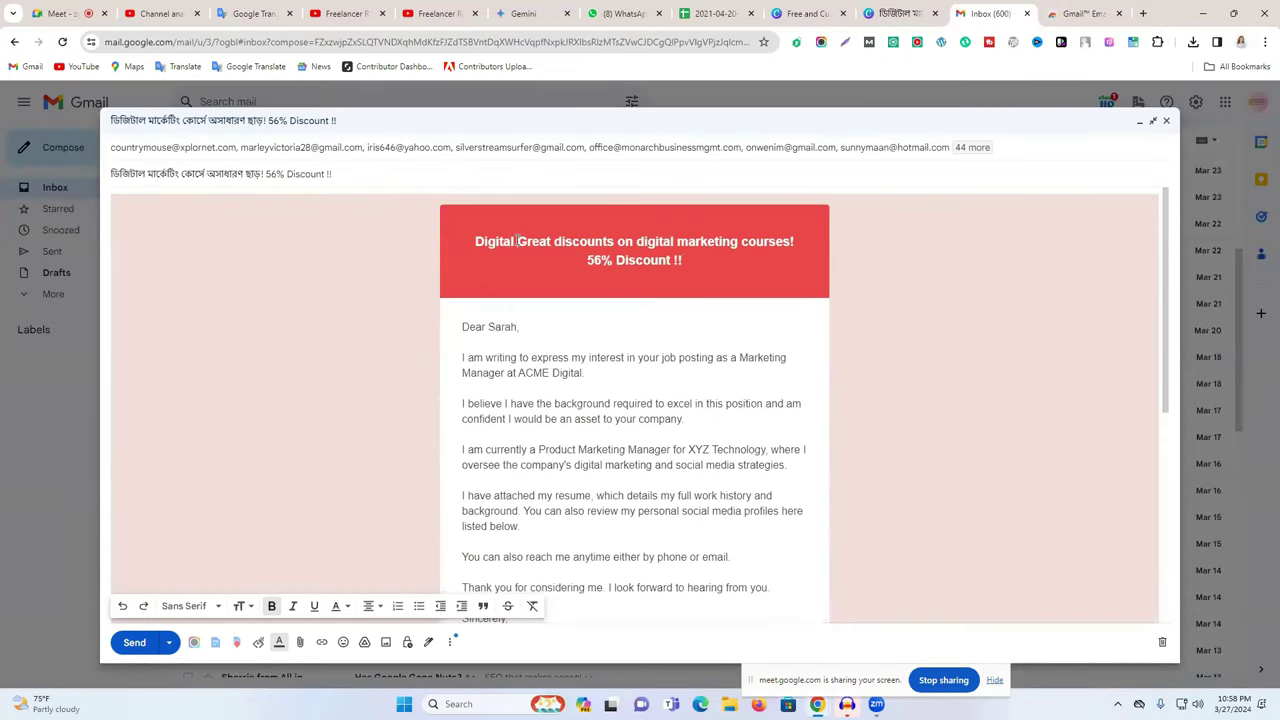
key("BackSpace")
key("BackSpace")
key("BackSpace")
key("BackSpace")
key("BackSpace")
key("BackSpace")
key("BackSpace")
key("BackSpace")
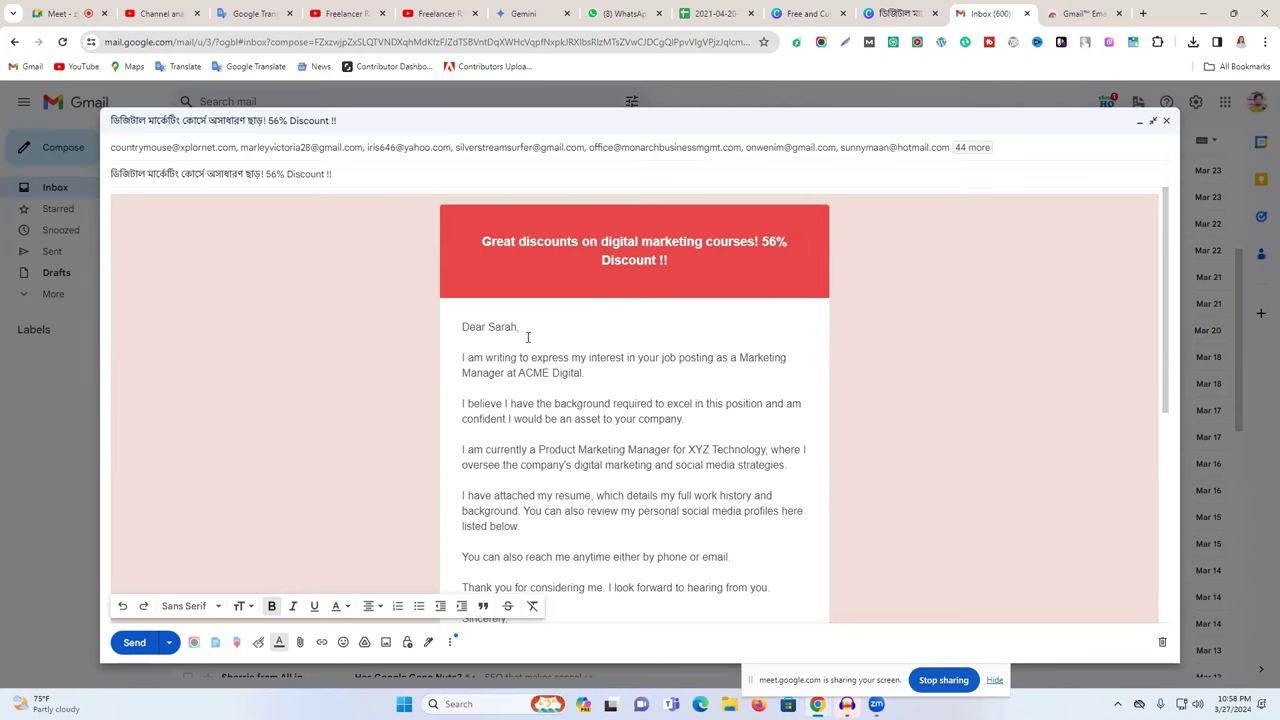
scroll(527, 337, "down", 5)
scroll(558, 352, "up", 5)
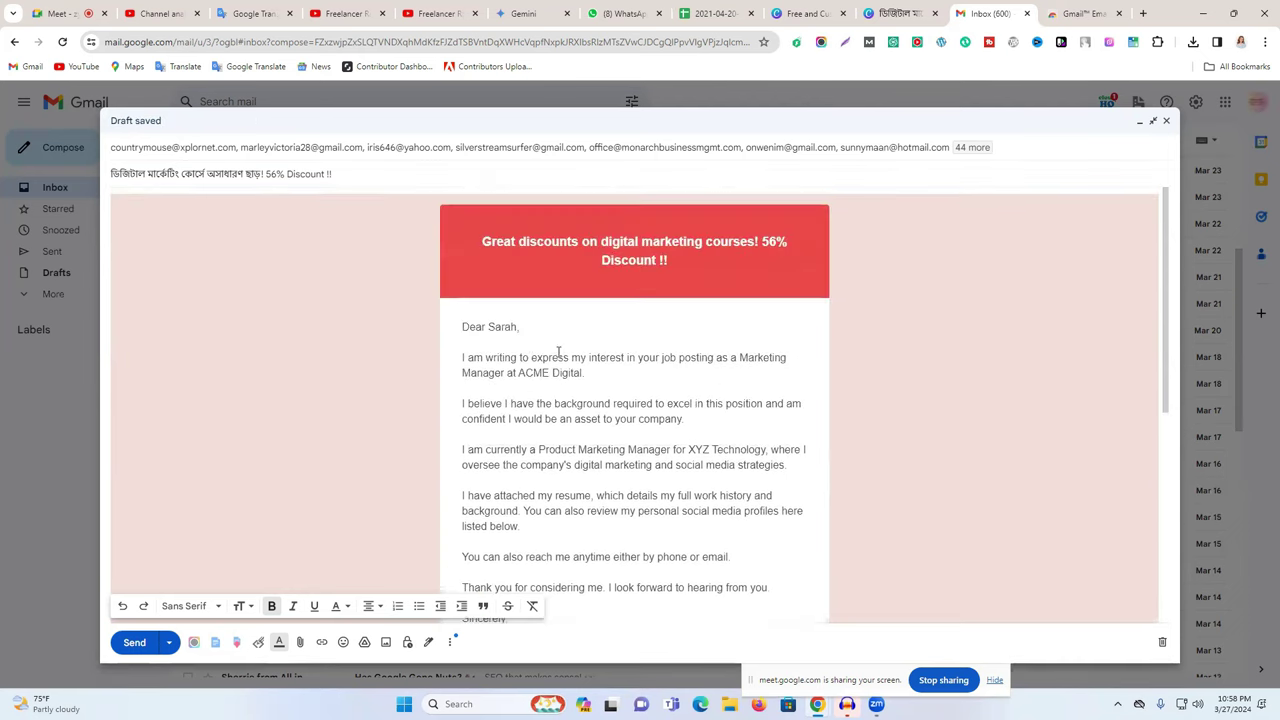
Select the template's letter body in the message, then copy the earlier Bengali prompt about a digital marketing services email from Google Translate
left_click_drag(462, 326, 534, 461)
scroll(541, 448, "up", 3)
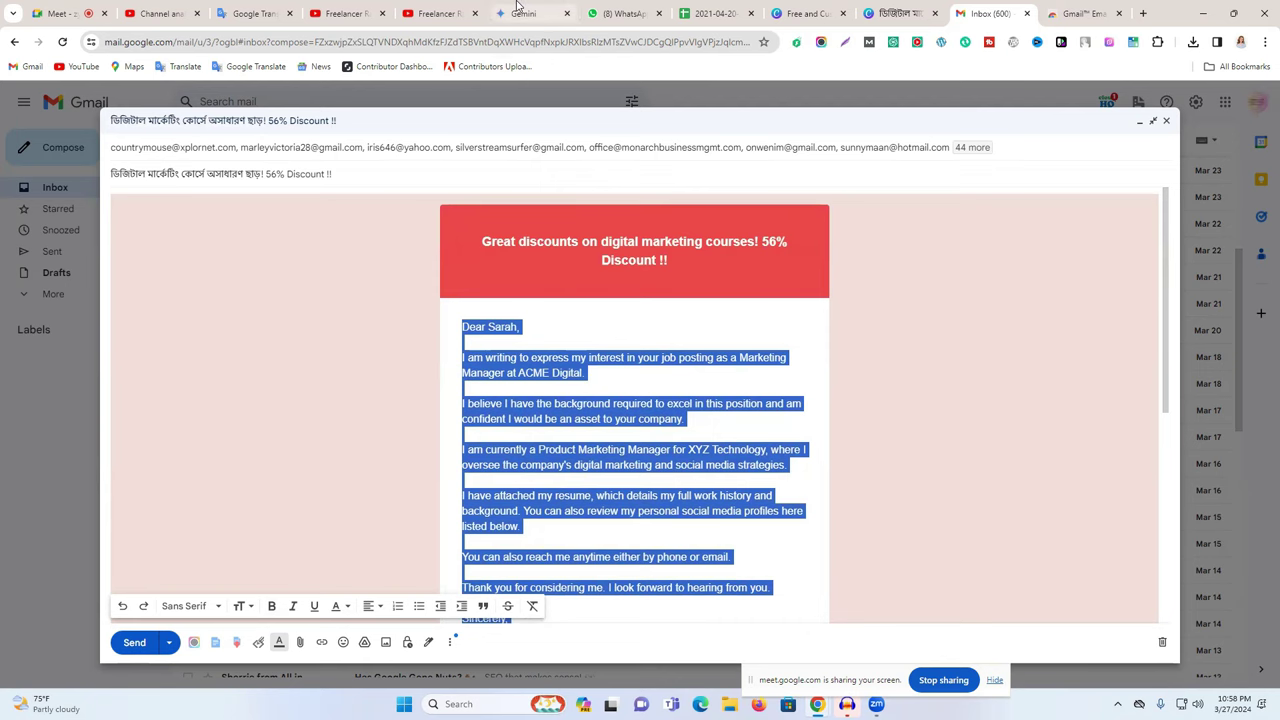
left_click(252, 13)
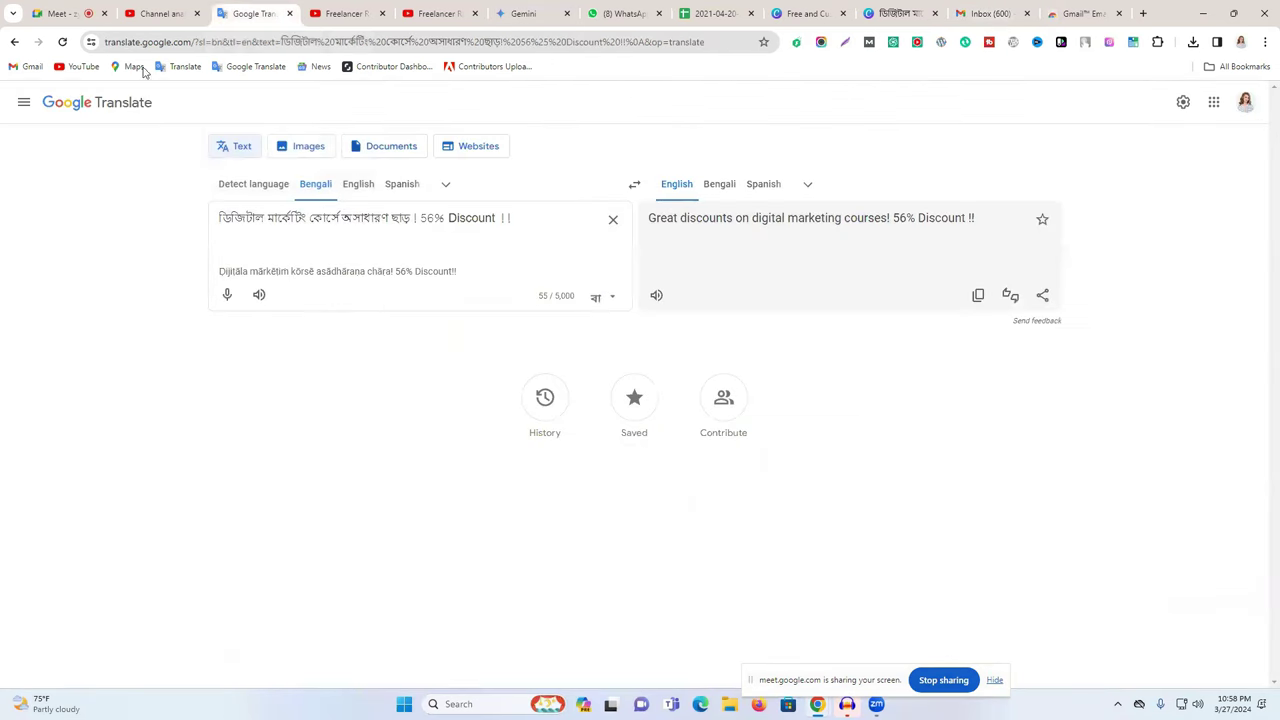
left_click(17, 44)
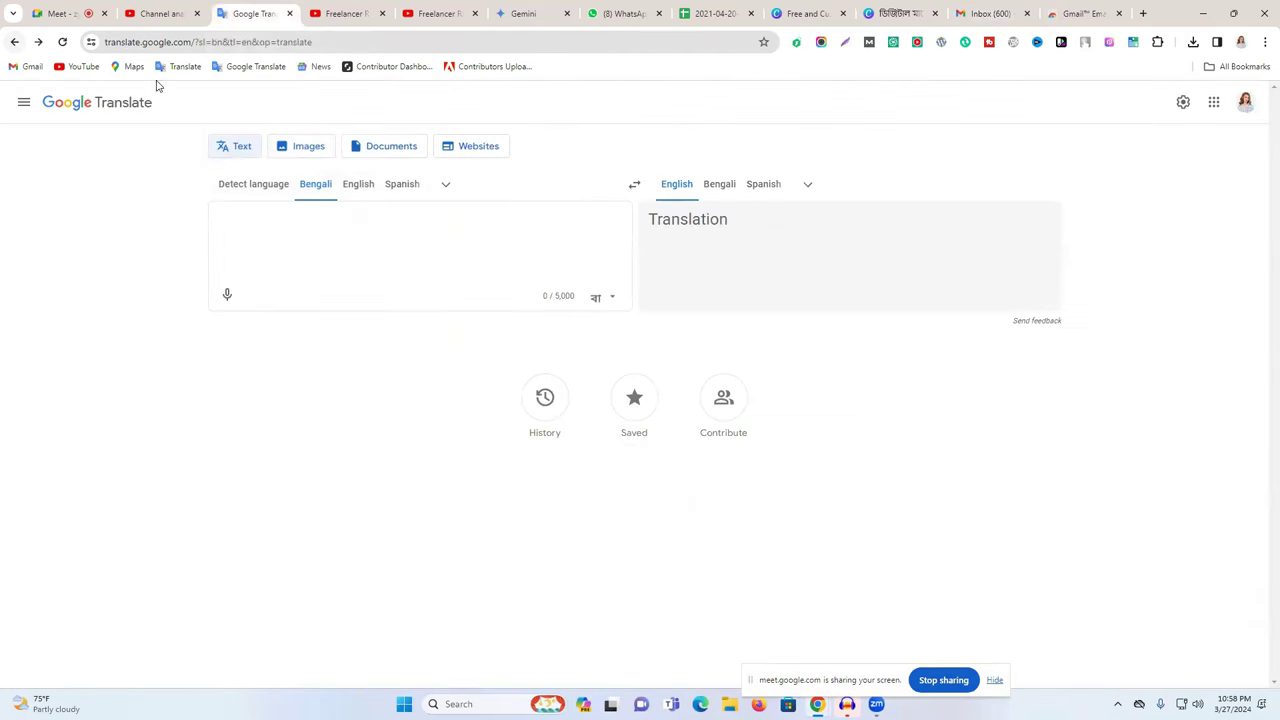
left_click(17, 44)
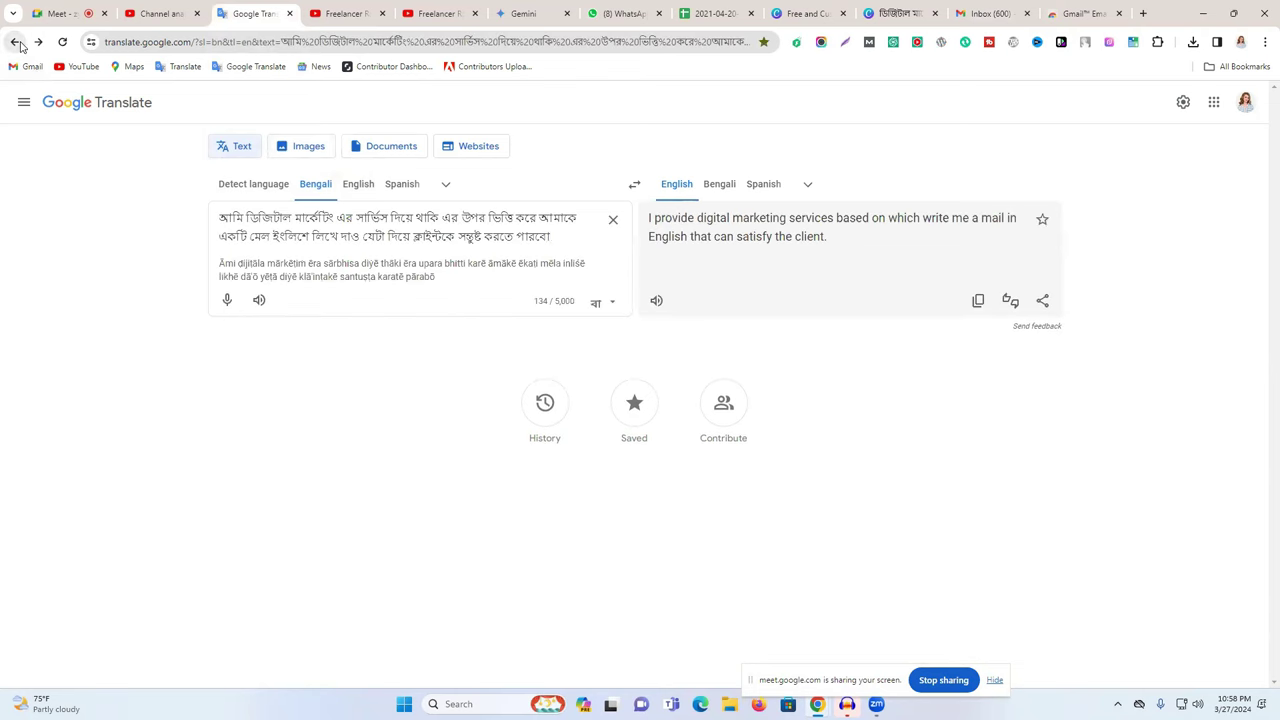
left_click_drag(240, 222, 153, 228)
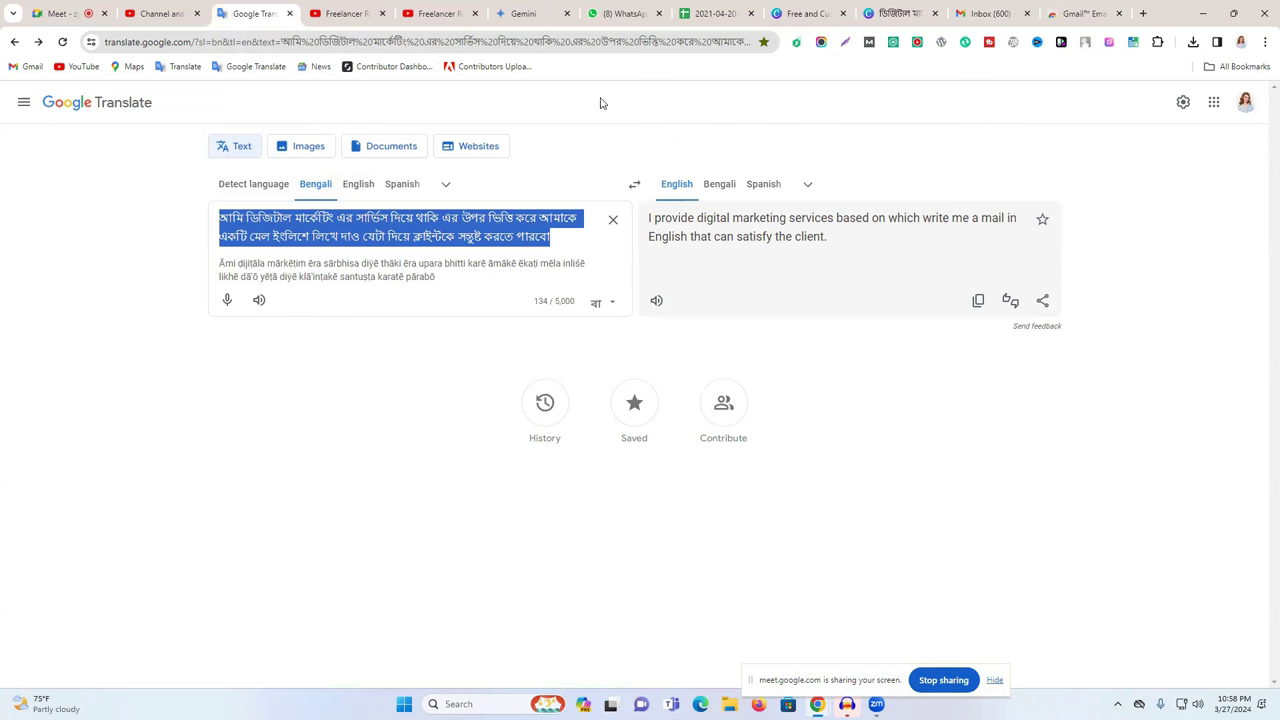
Switch to Gemini, submit the copied Bengali prompt requesting an English client email, and look through the reply
left_click(449, 12)
left_click(545, 13)
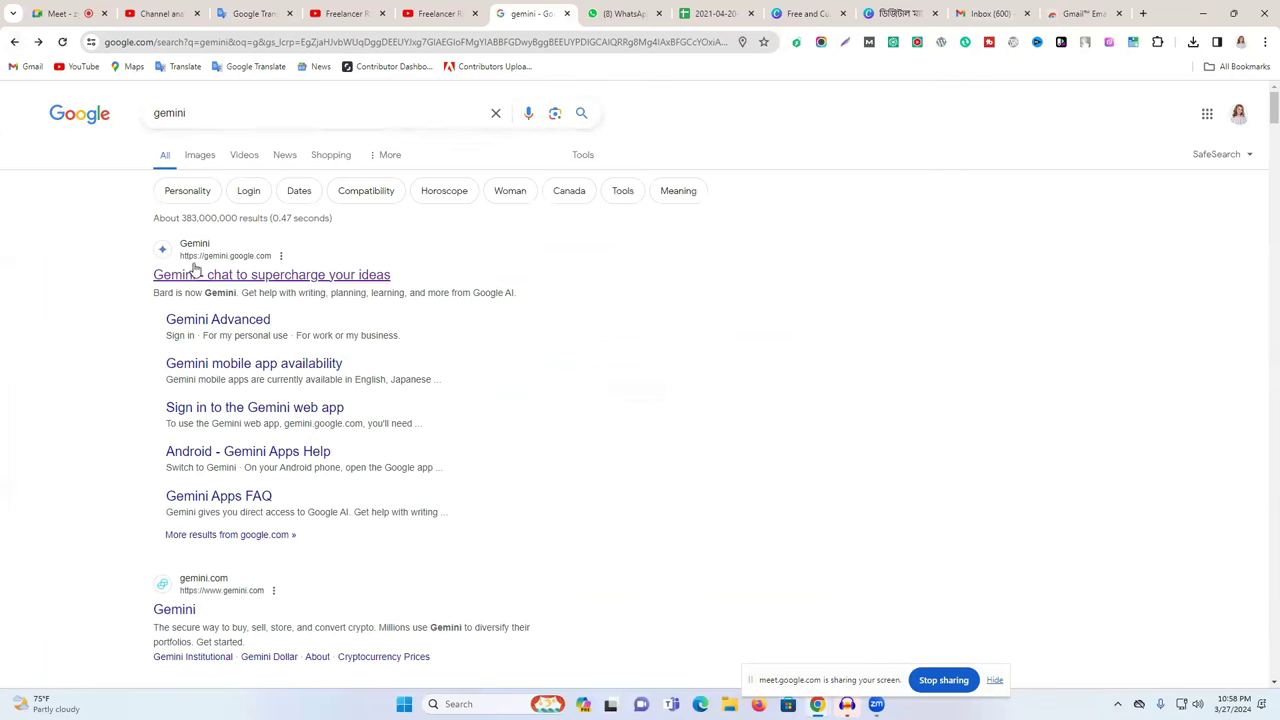
left_click(224, 280)
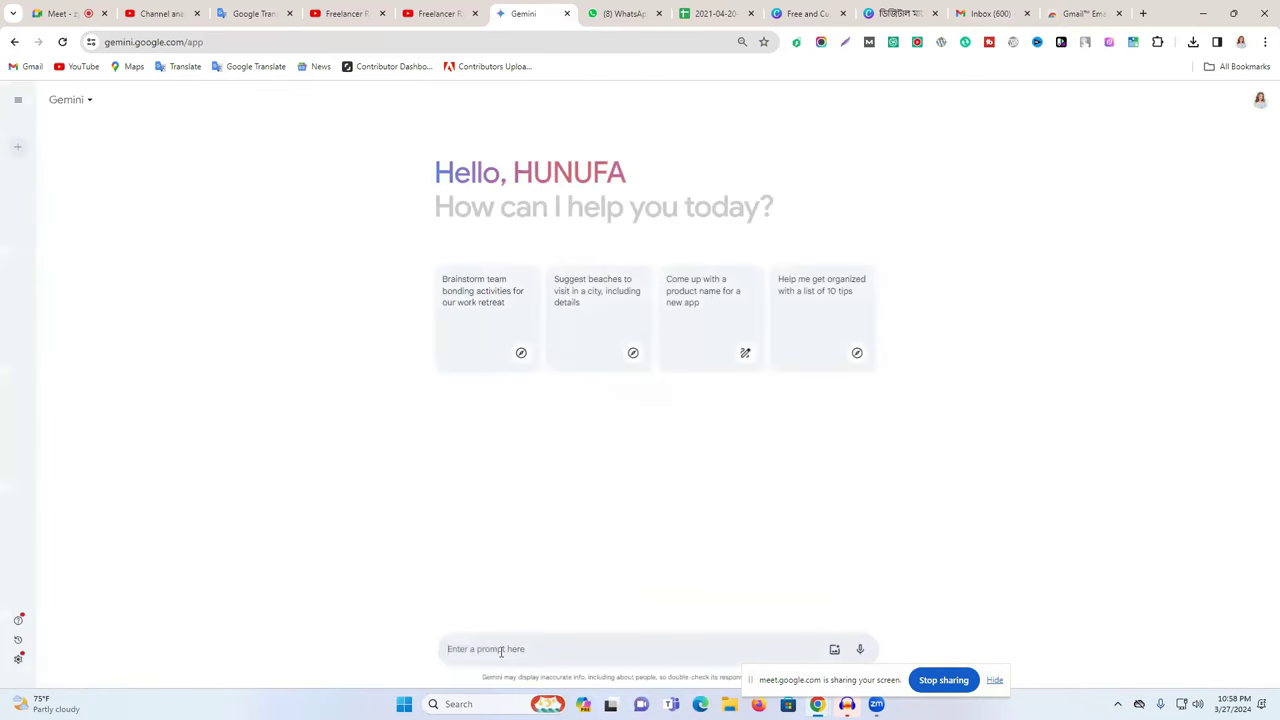
key("ctrl+v")
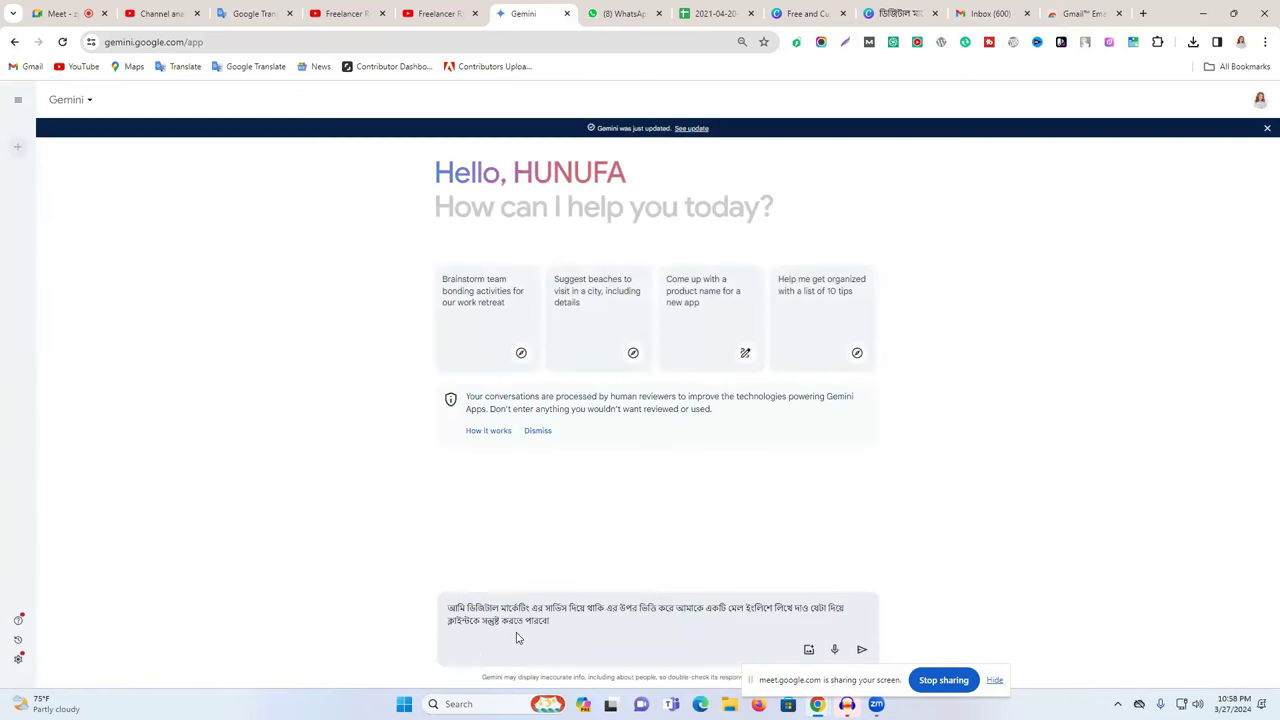
left_click(861, 651)
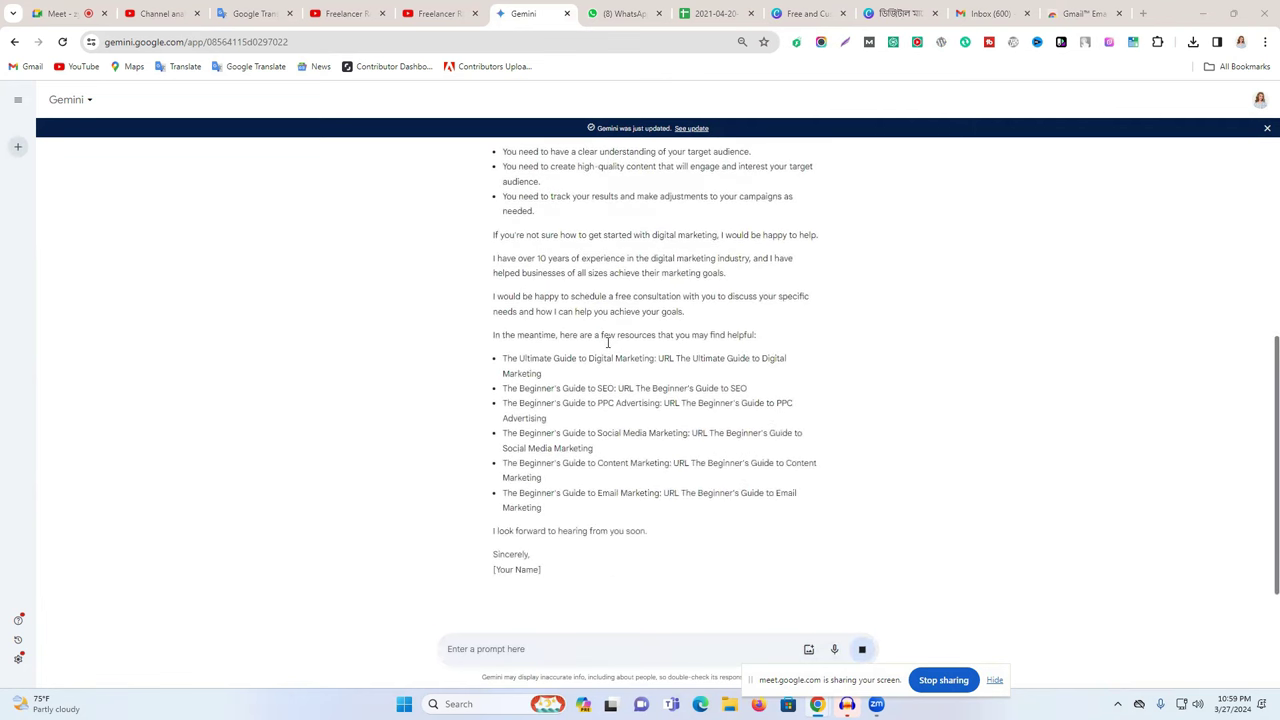
scroll(608, 350, "up", 5)
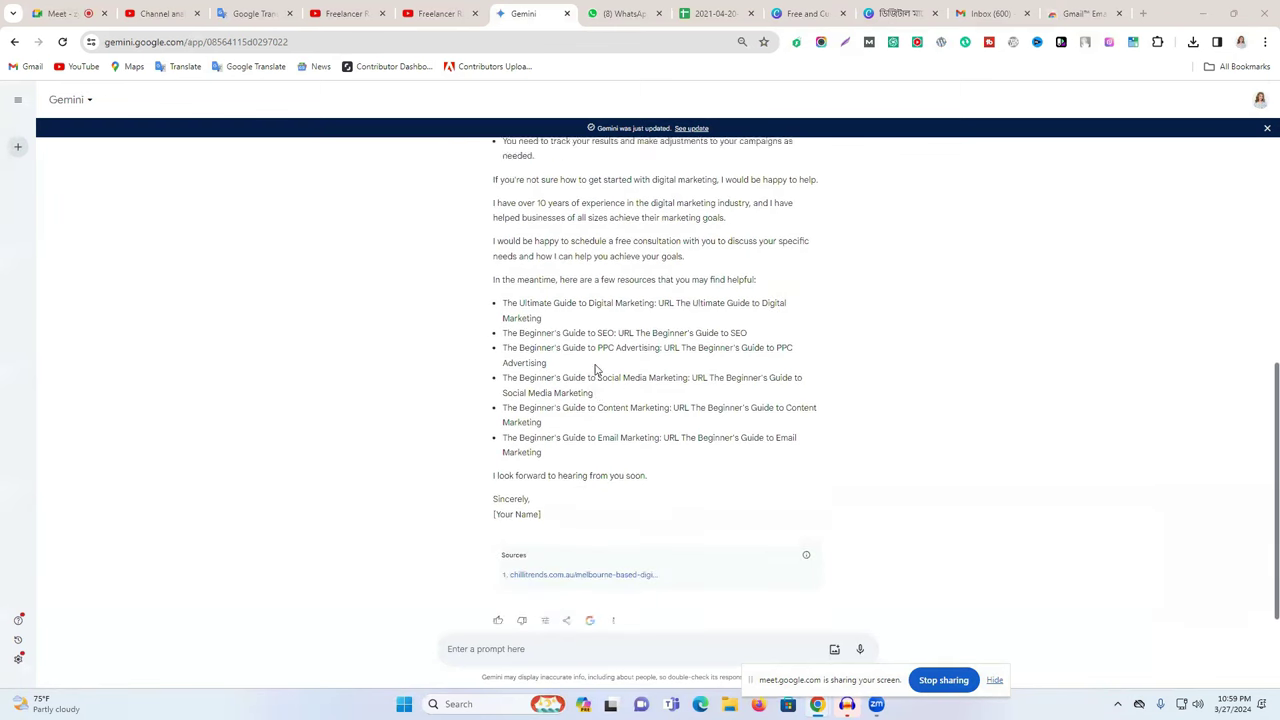
scroll(610, 381, "down", 5)
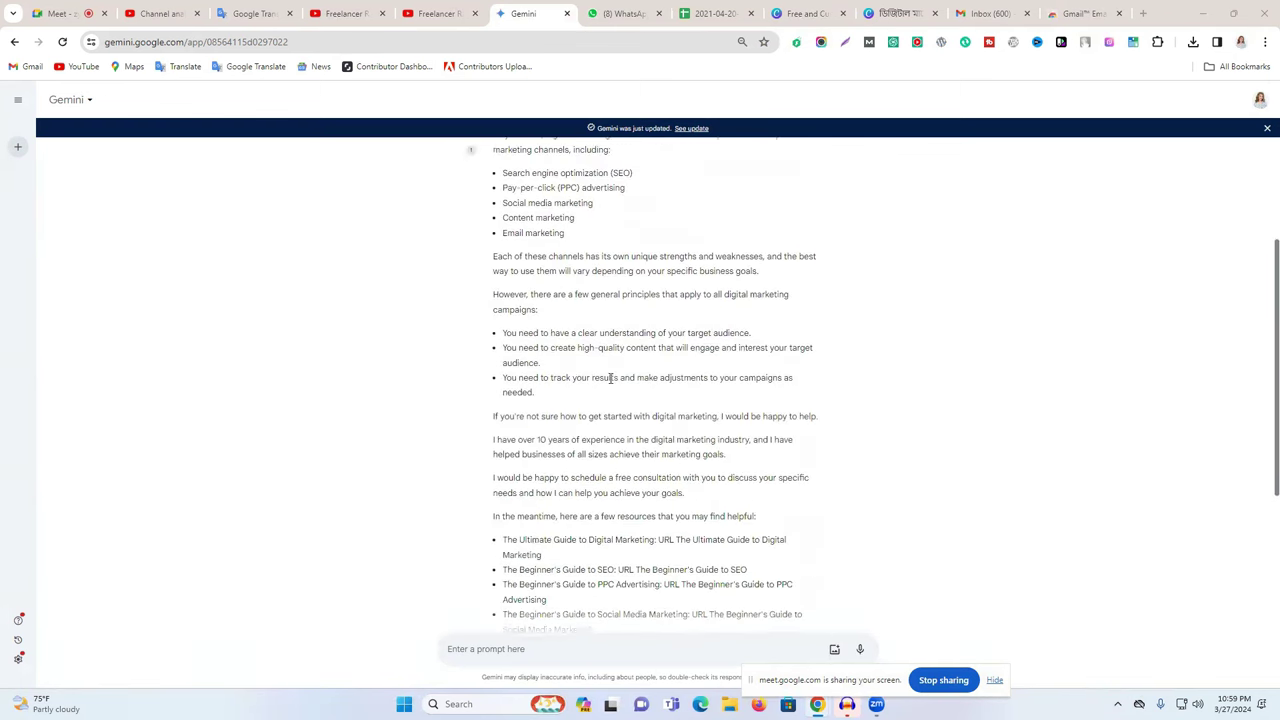
scroll(610, 376, "up", 5)
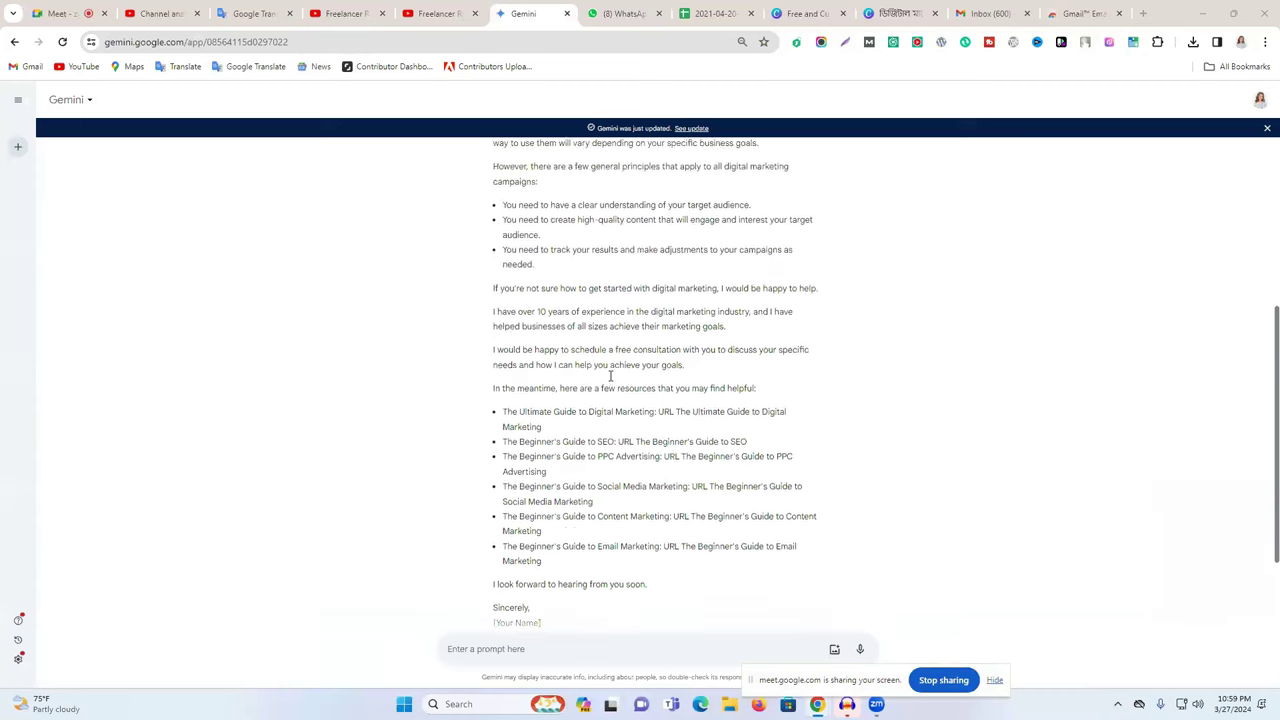
Submit the same Bengali email prompt to Gemini three more times to generate alternative drafts
key("ctrl+v")
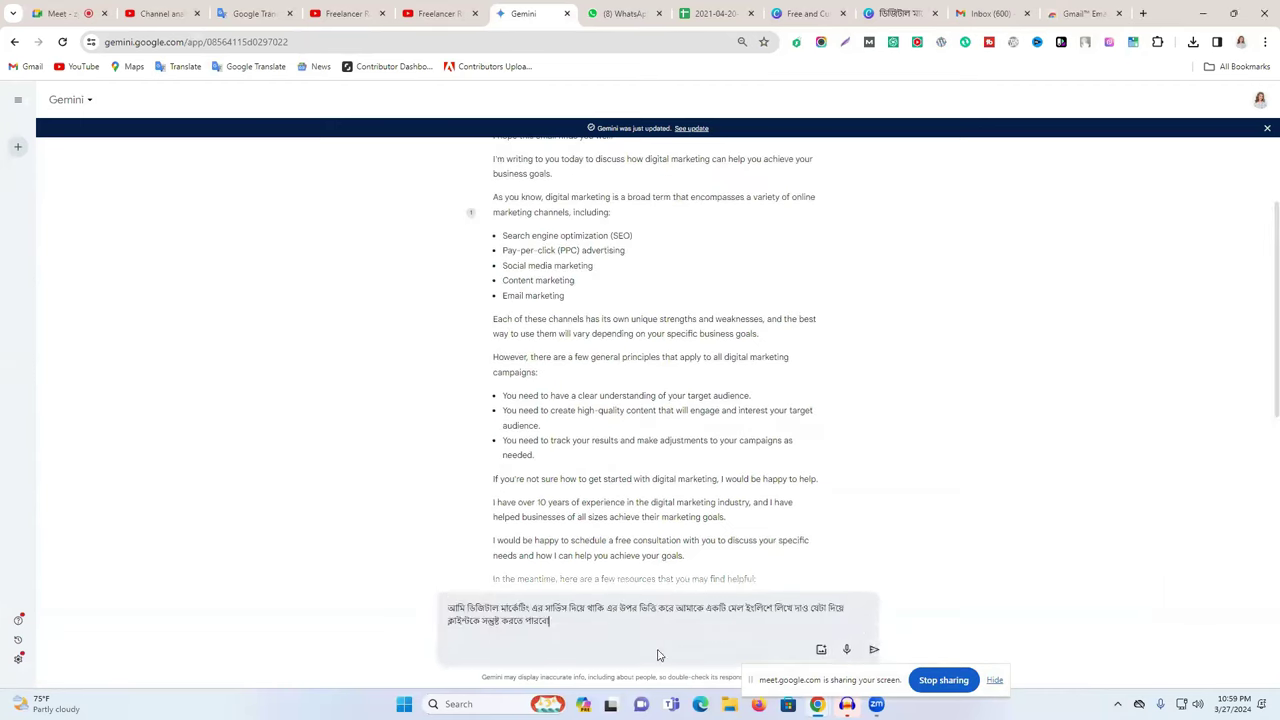
key("Return")
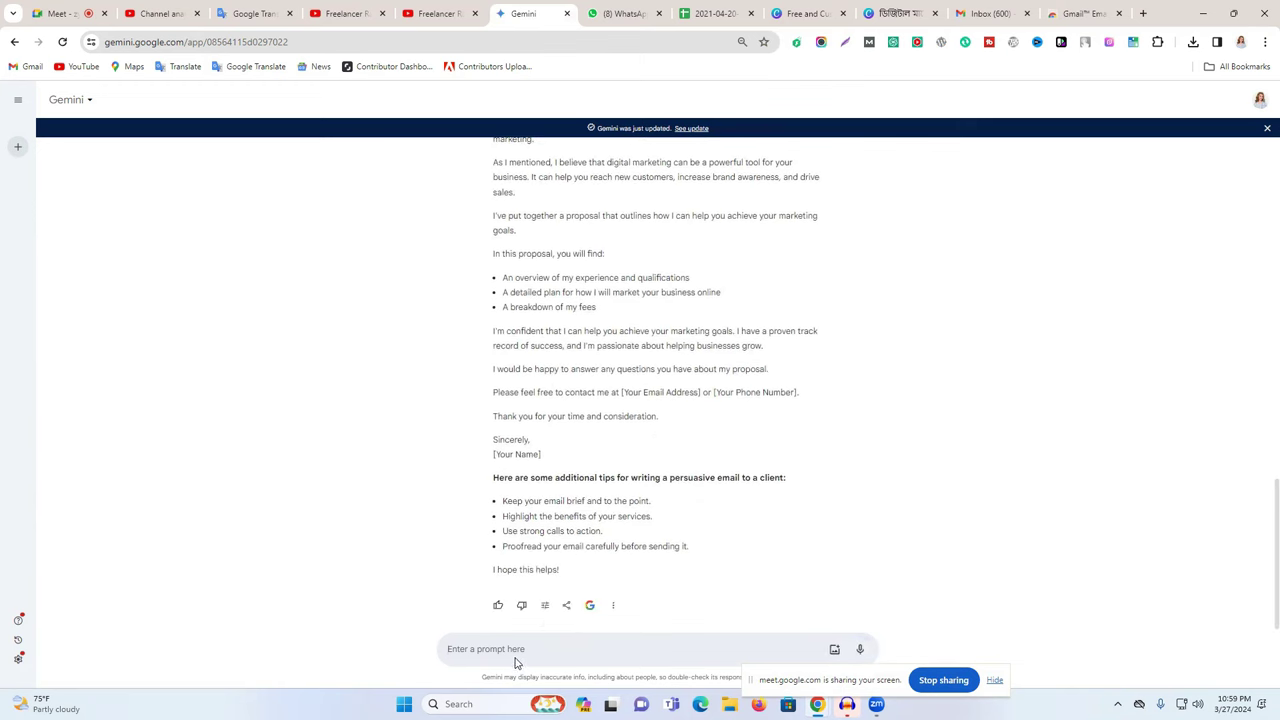
key("ctrl+v")
key("Return")
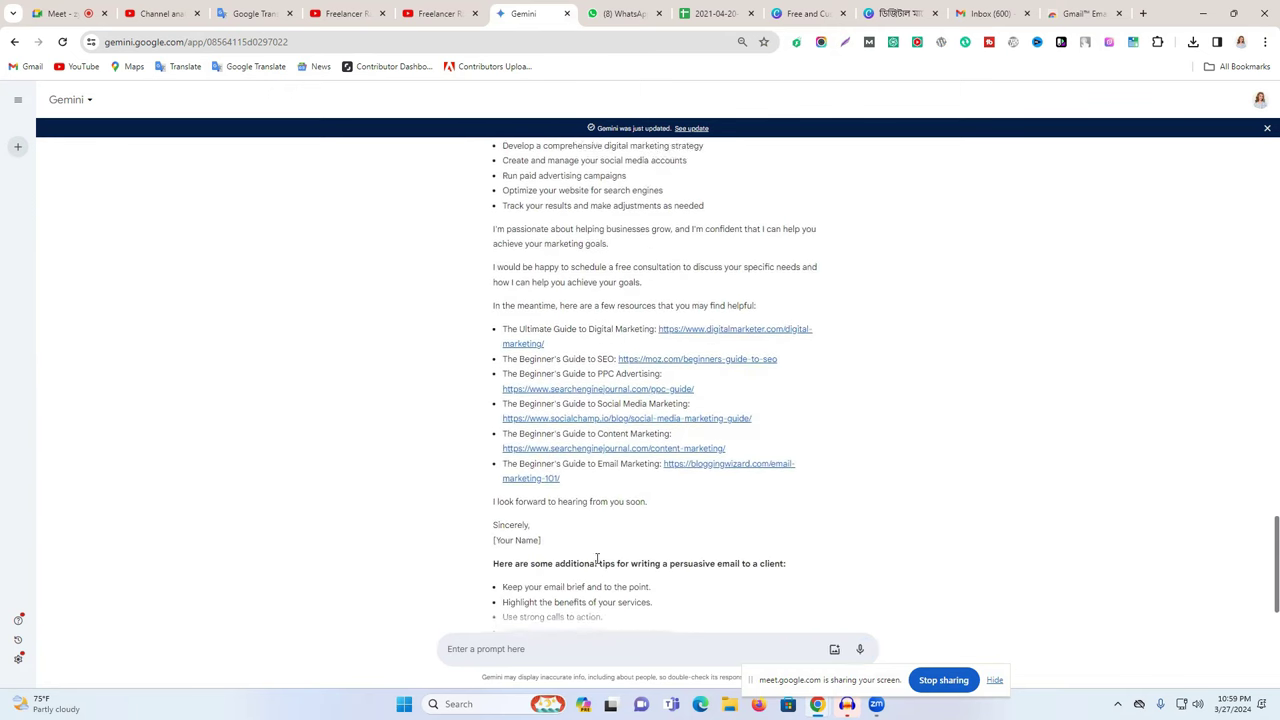
key("ctrl+v")
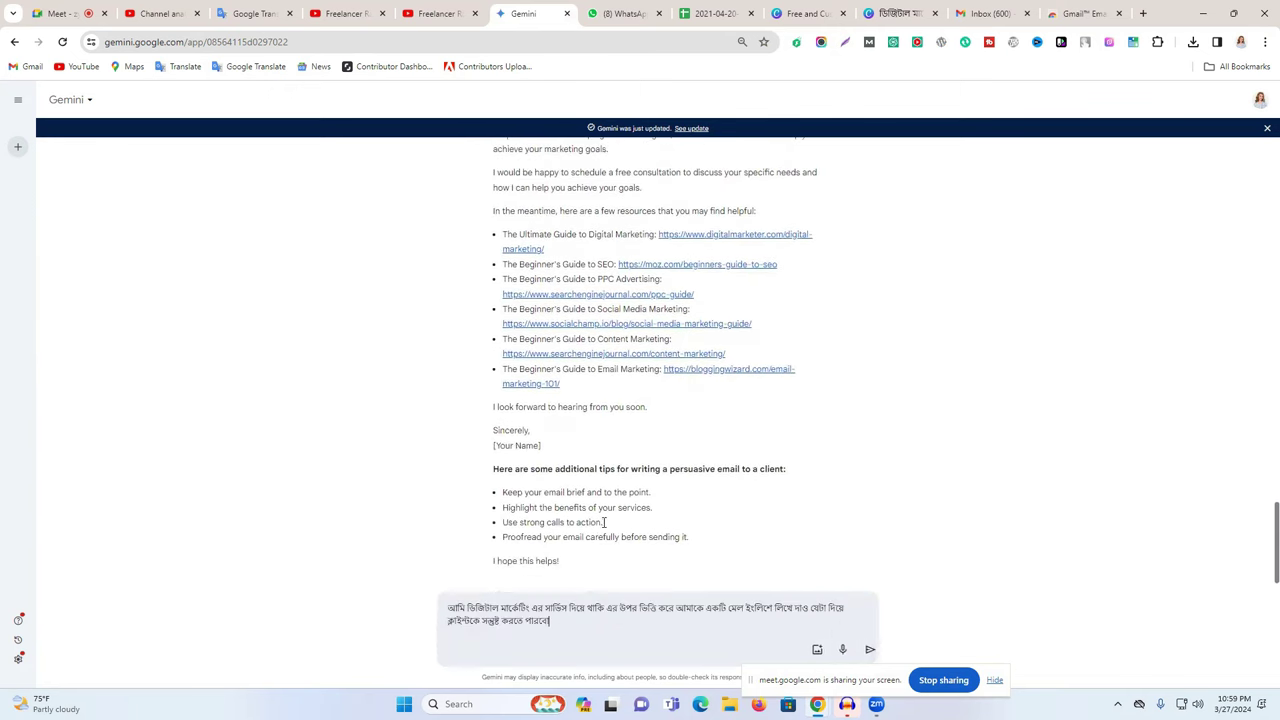
key("Return")
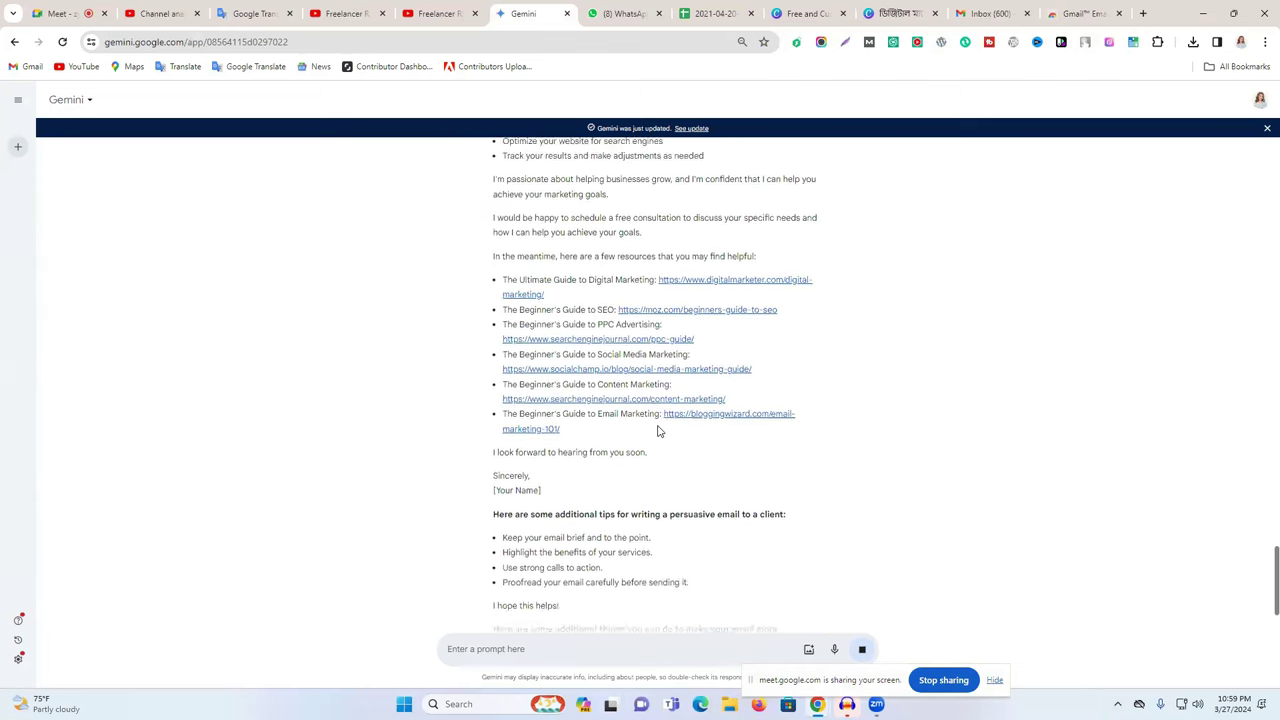
Copy Gemini's first email draft, from "Dear [Client Name]" through "[Your Name]", and paste it over the template's letter body in Gmail
scroll(658, 428, "up", 4)
scroll(658, 426, "up", 10)
scroll(658, 426, "up", 15)
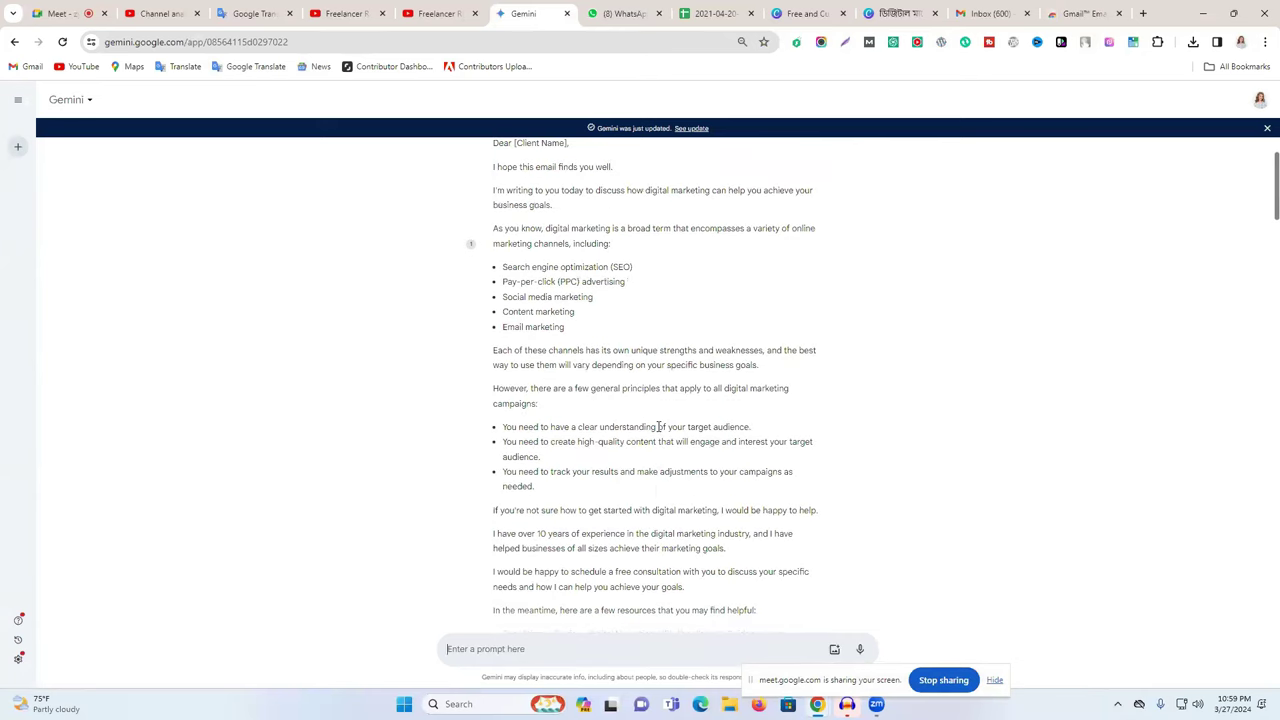
scroll(658, 428, "up", 1)
left_click_drag(495, 245, 603, 549)
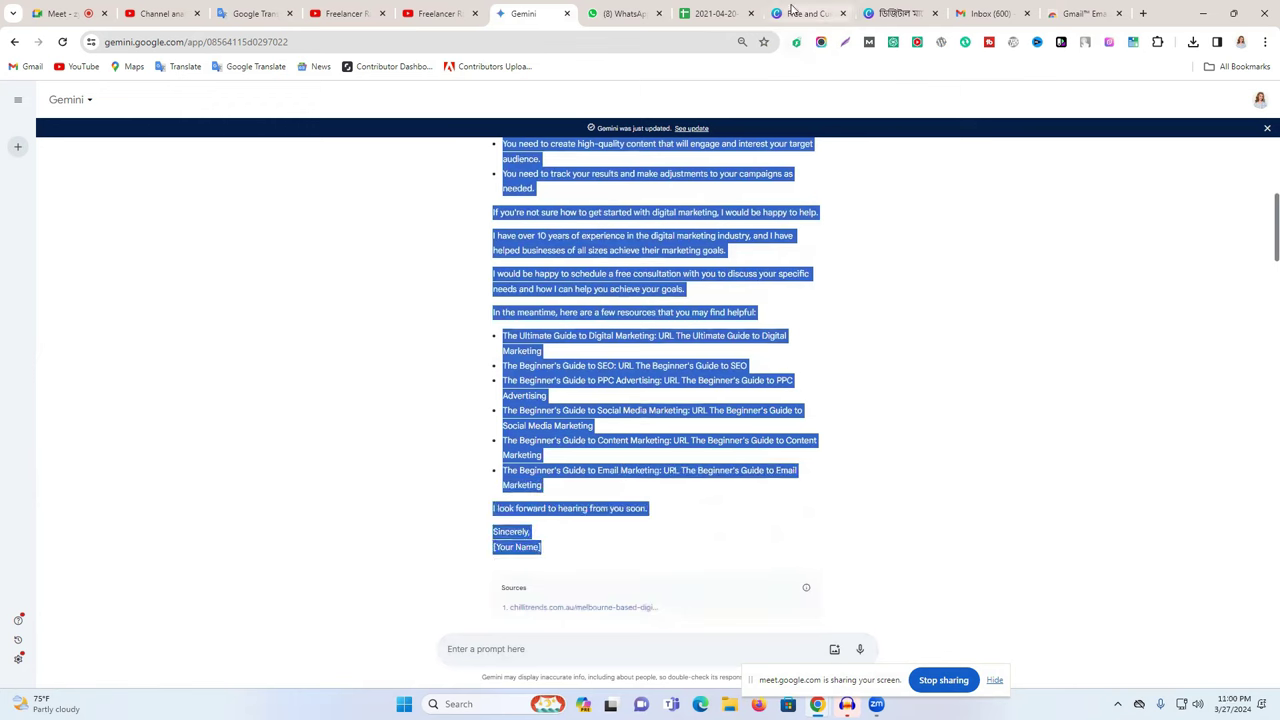
left_click(985, 13)
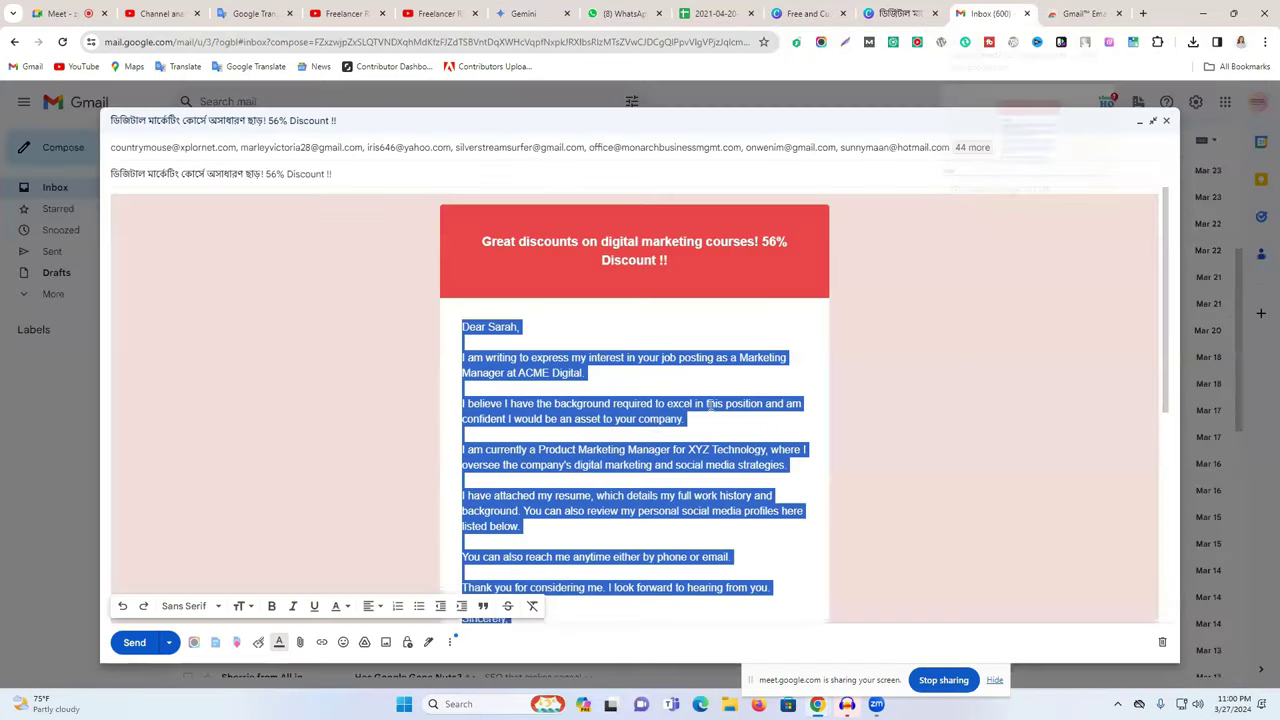
scroll(640, 396, "down", 3)
scroll(643, 394, "up", 10)
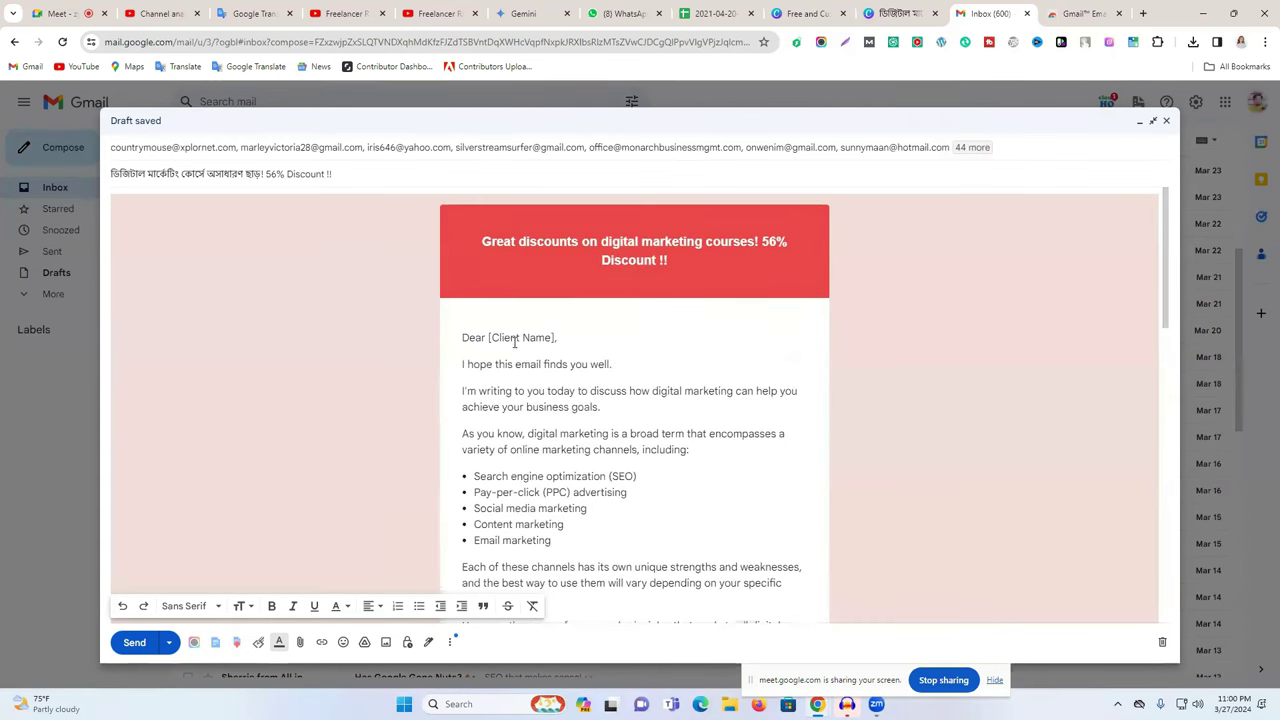
Replace "[Client Name]" in the greeting with "Sir" and "[Your Name]" below "Sincerely," with the sender's full name
left_click_drag(488, 337, 558, 337)
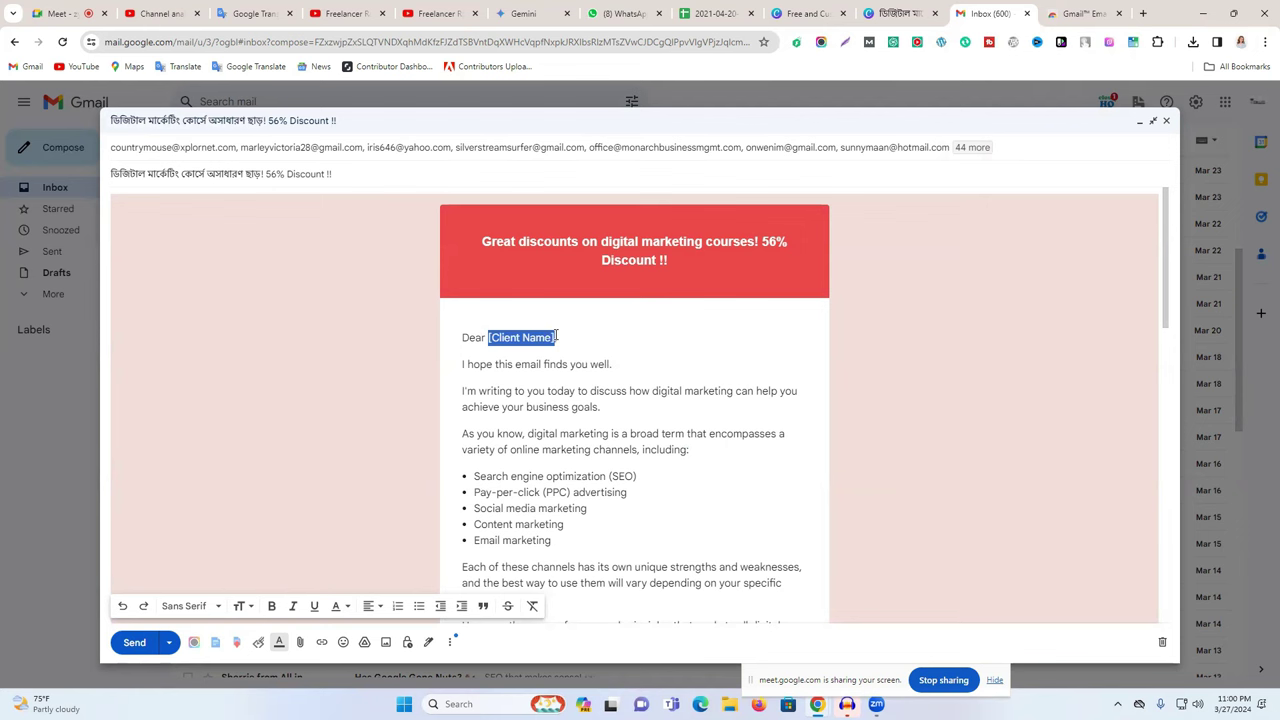
type("Sir")
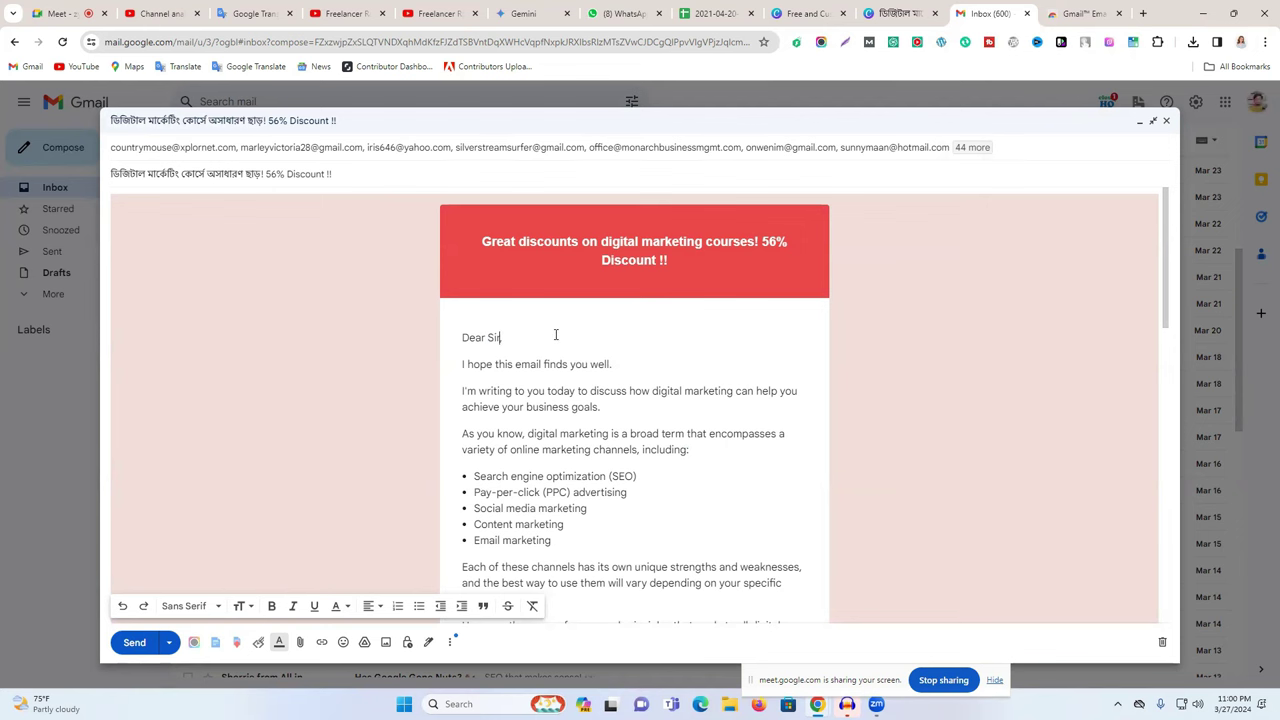
scroll(600, 420, "down", 15)
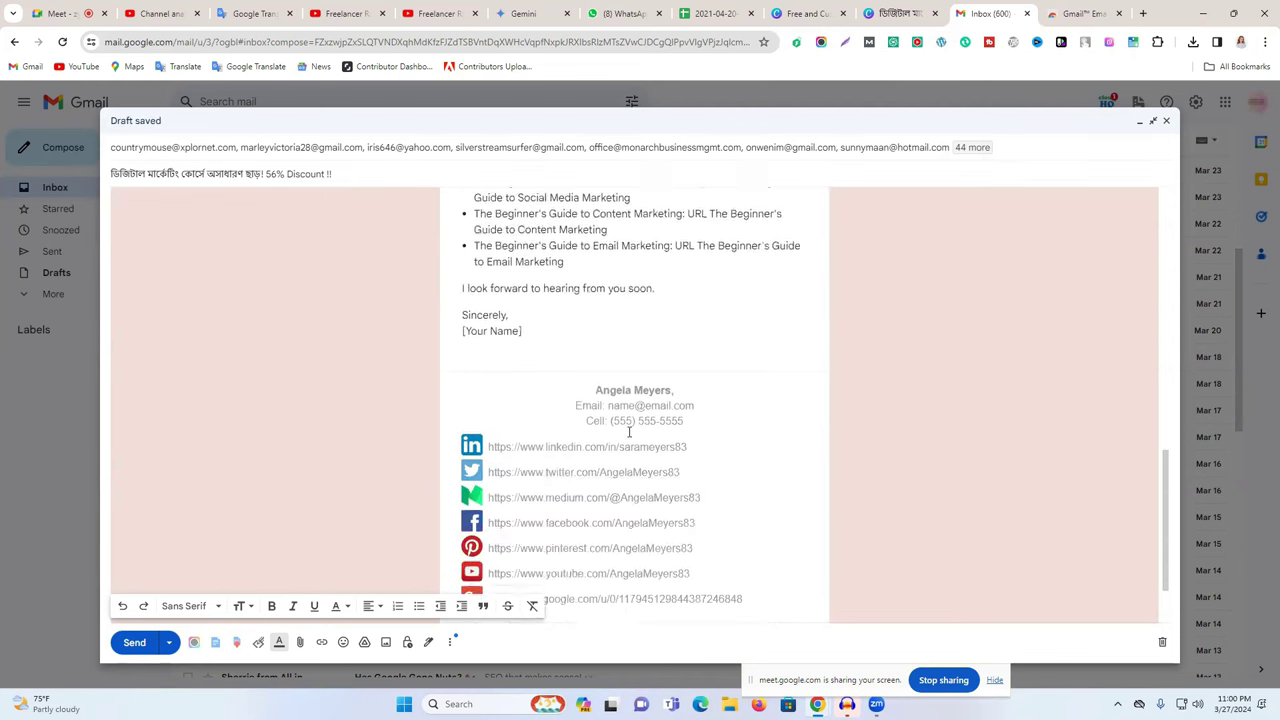
scroll(510, 364, "up", 2)
triple_click(488, 405)
left_click(478, 395)
double_click(478, 395)
left_click(477, 395)
double_click(519, 410)
left_click(520, 410)
left_click_drag(521, 410, 466, 410)
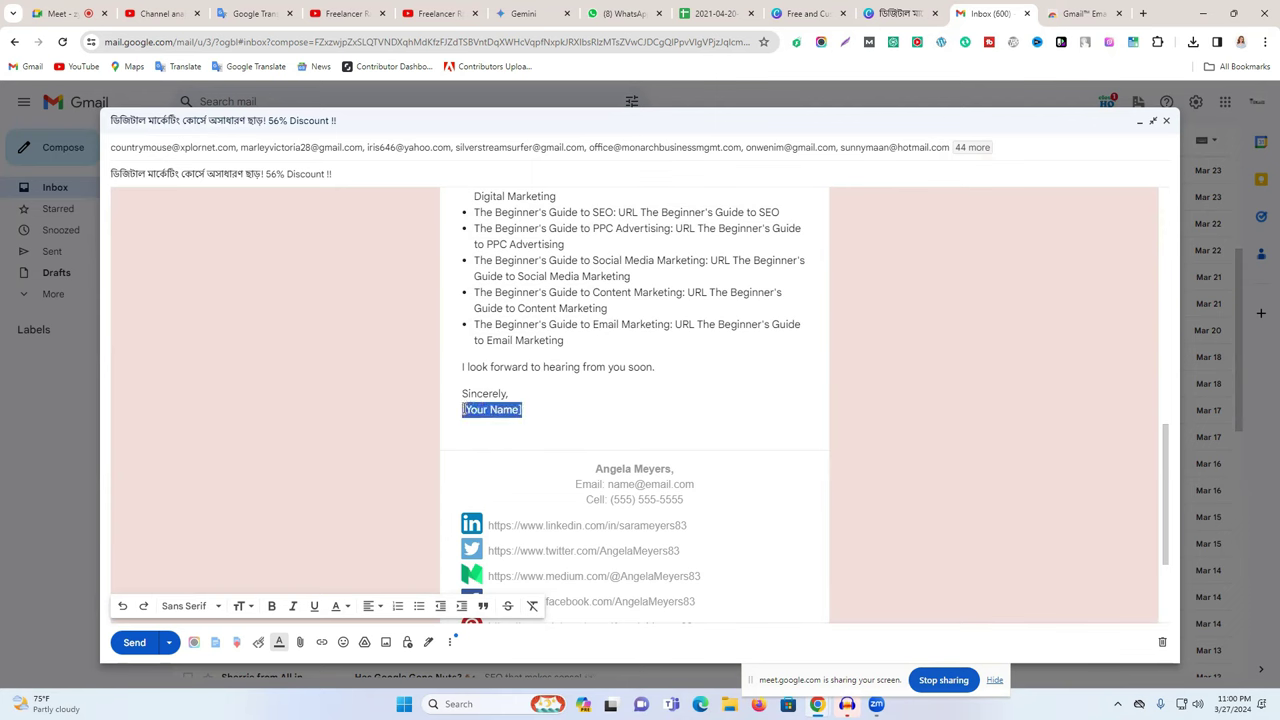
type("Sa")
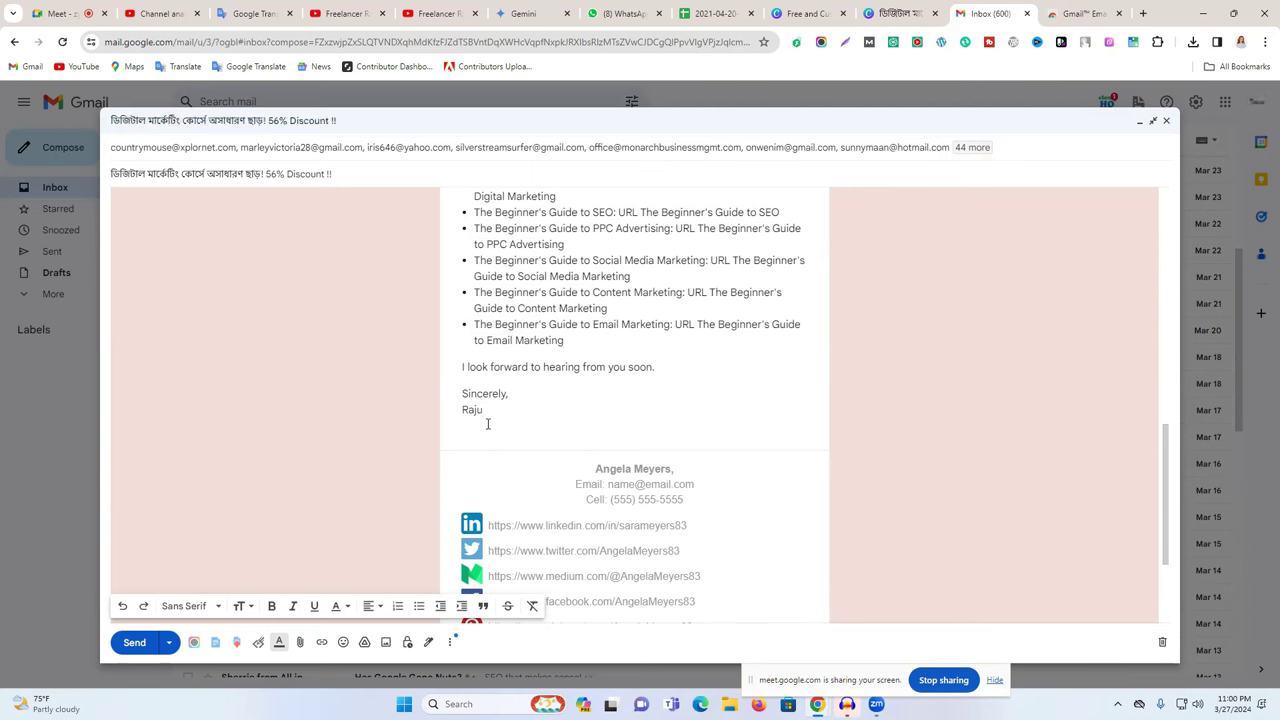
type("amed")
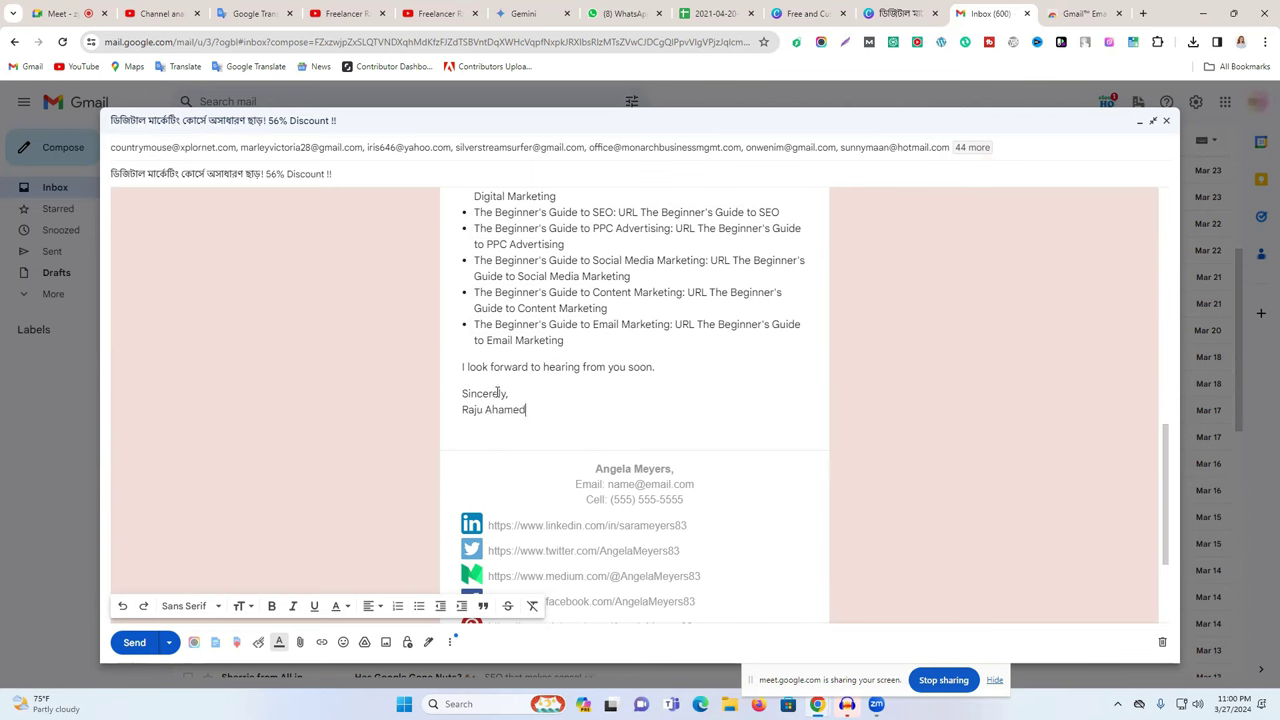
Review the finished message up to its header and expand the full recipient list
scroll(620, 384, "up", 5)
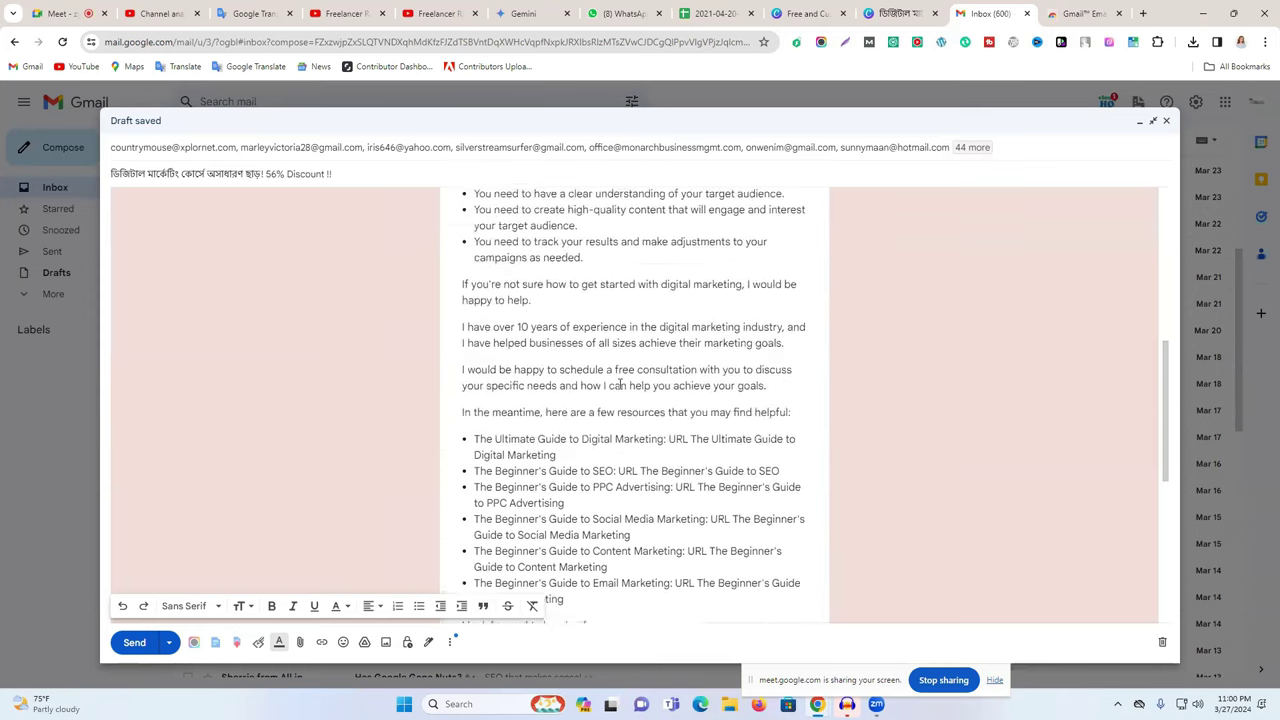
scroll(620, 384, "up", 3)
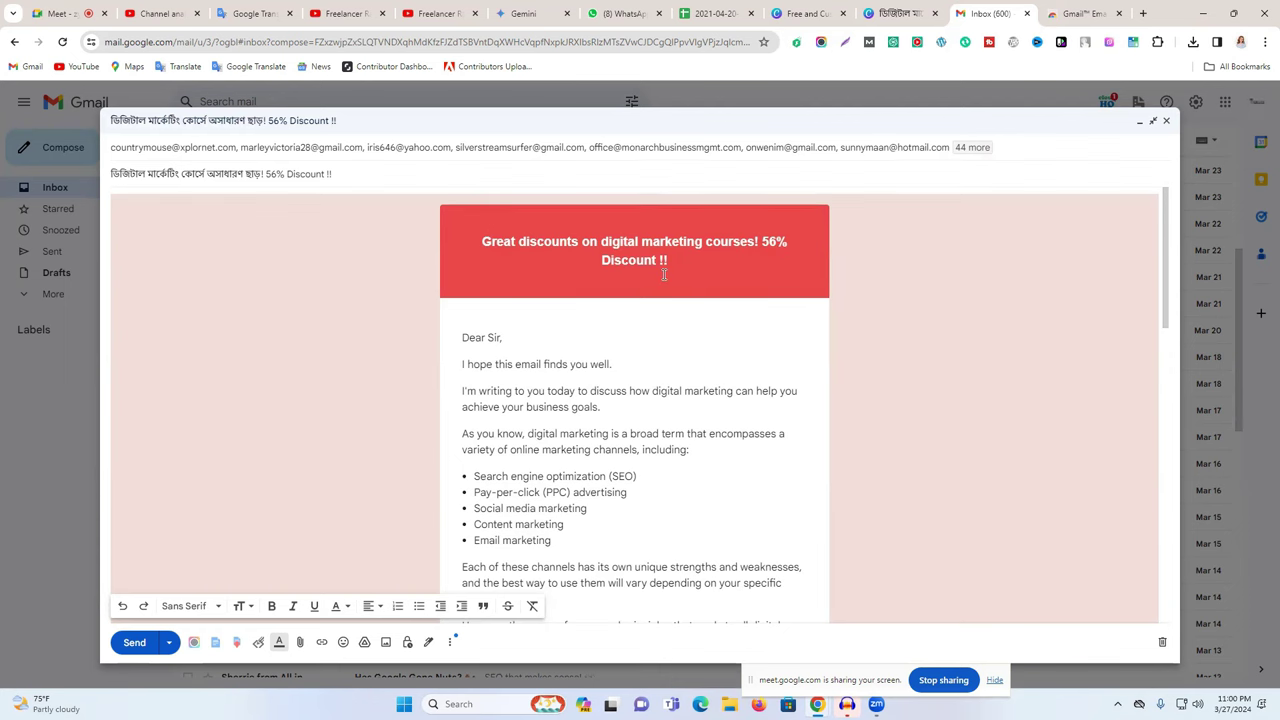
left_click(443, 147)
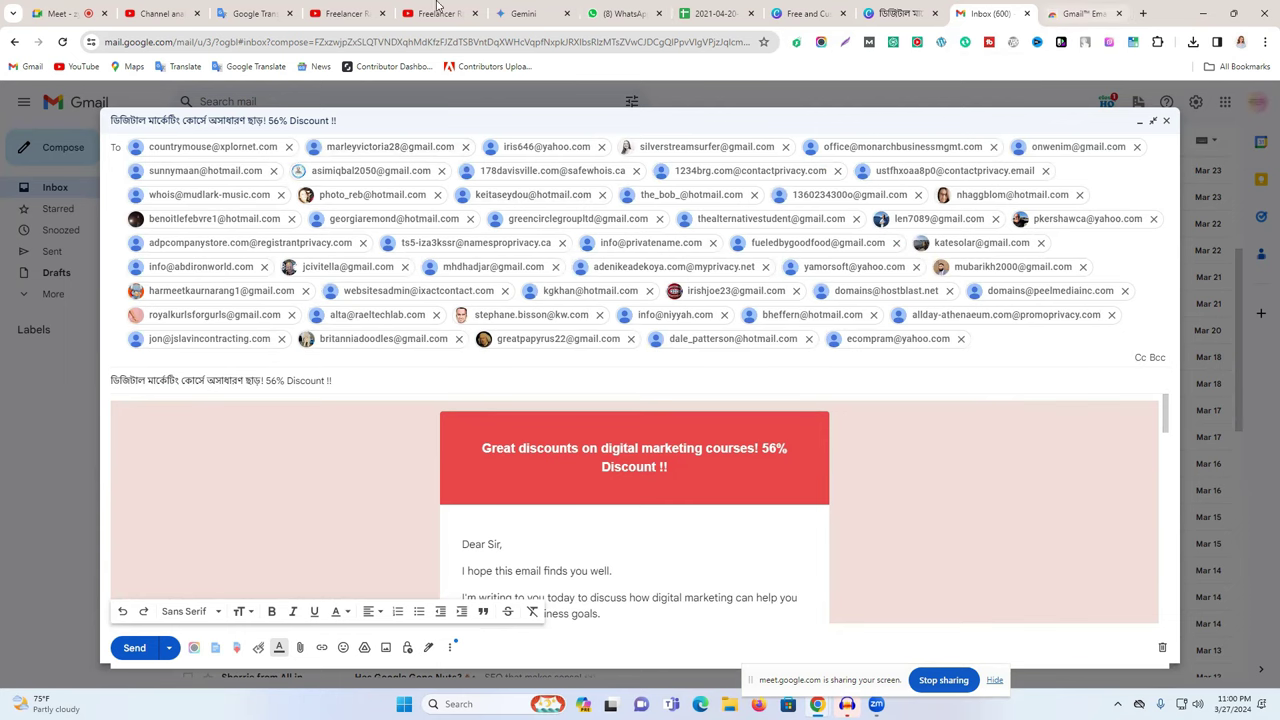
Switch to the second Google account in a new tab, open its Gmail inbox and show the account details
left_click(1143, 13)
left_click(1257, 101)
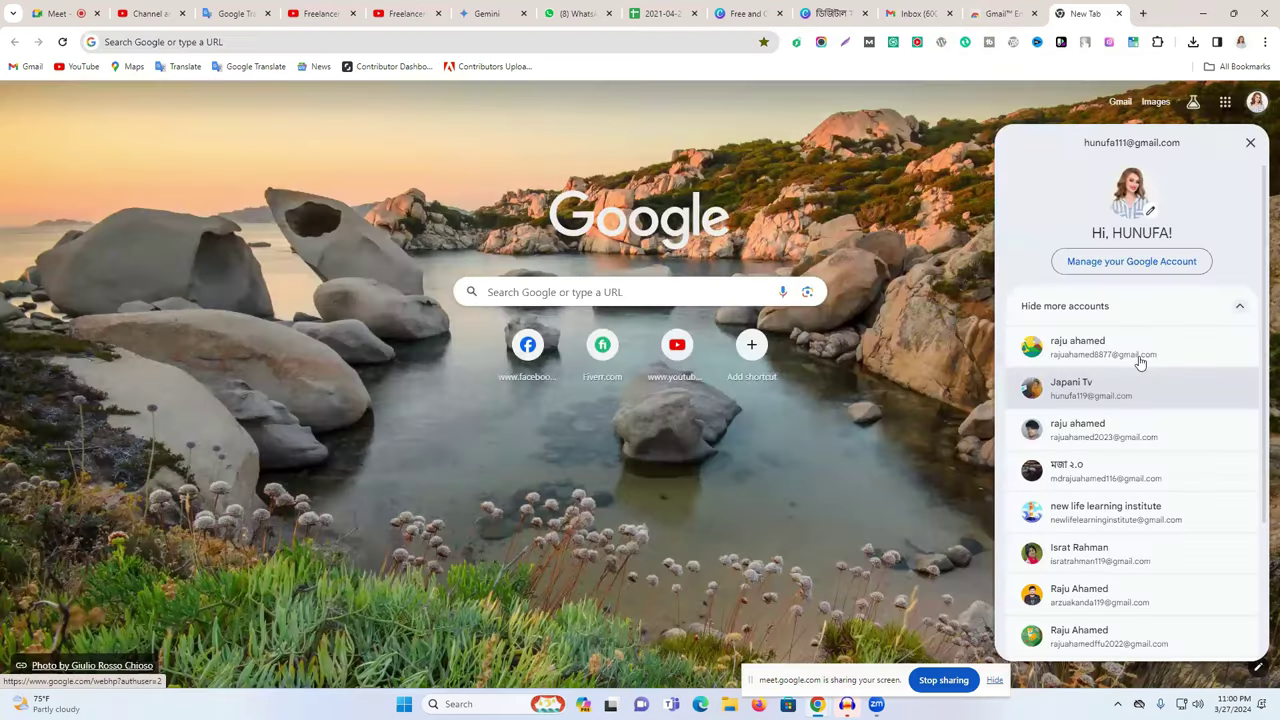
left_click(1140, 352)
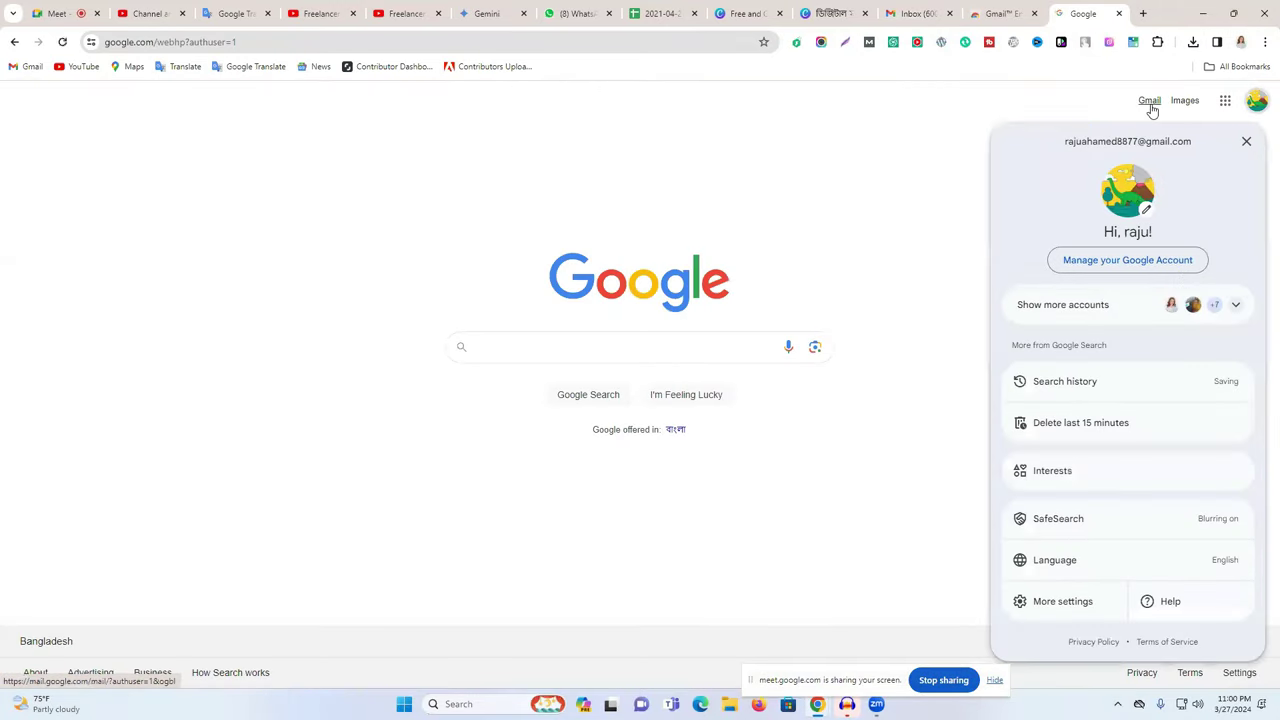
left_click(1150, 103)
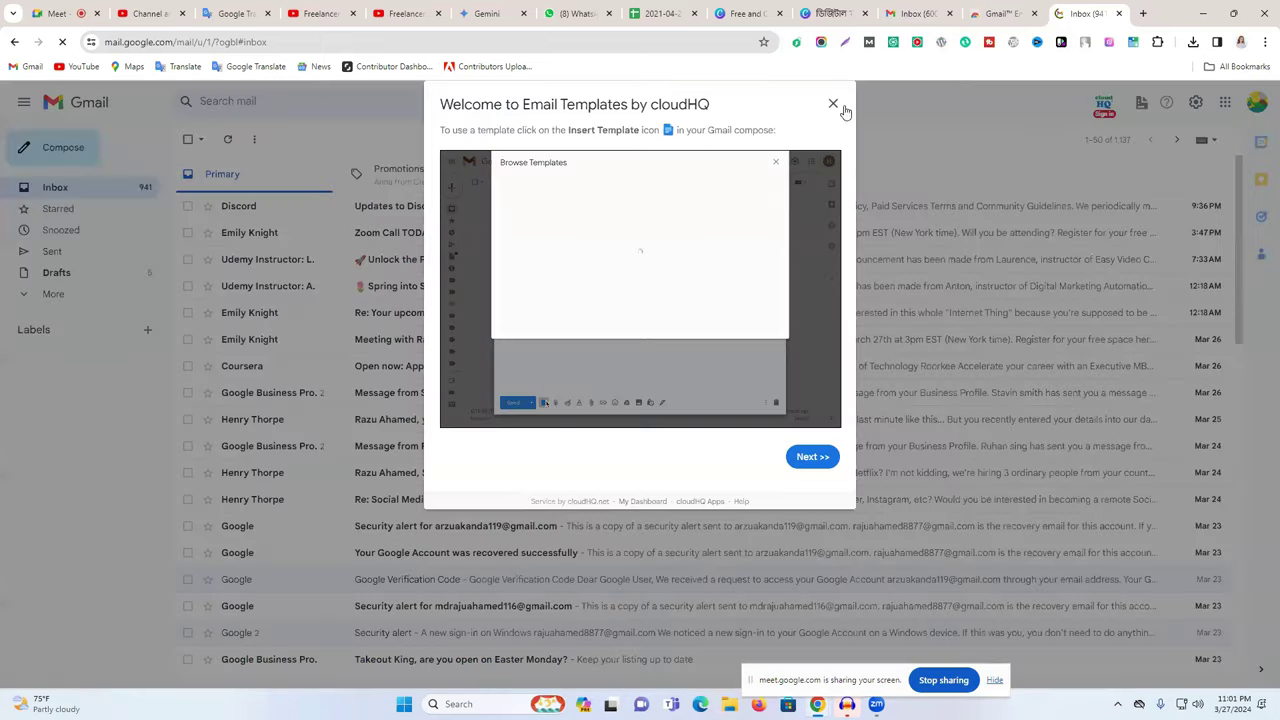
left_click(1257, 110)
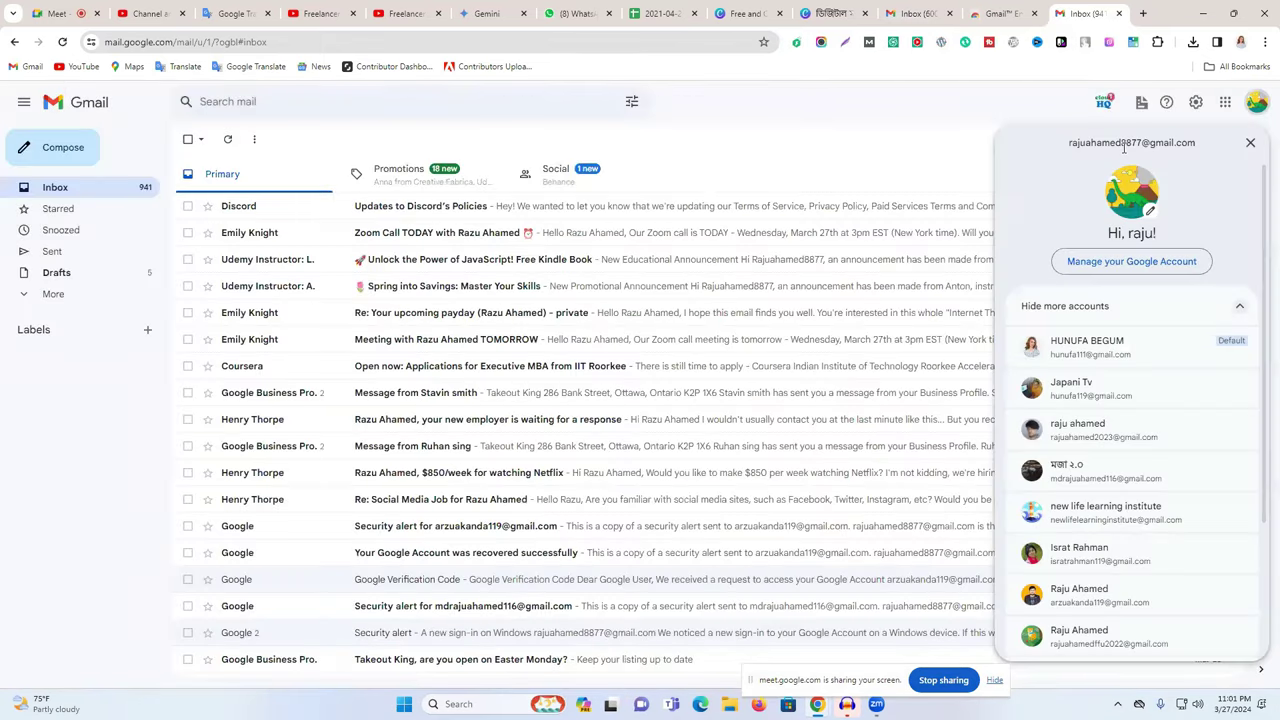
left_click(1124, 145)
left_click(990, 13)
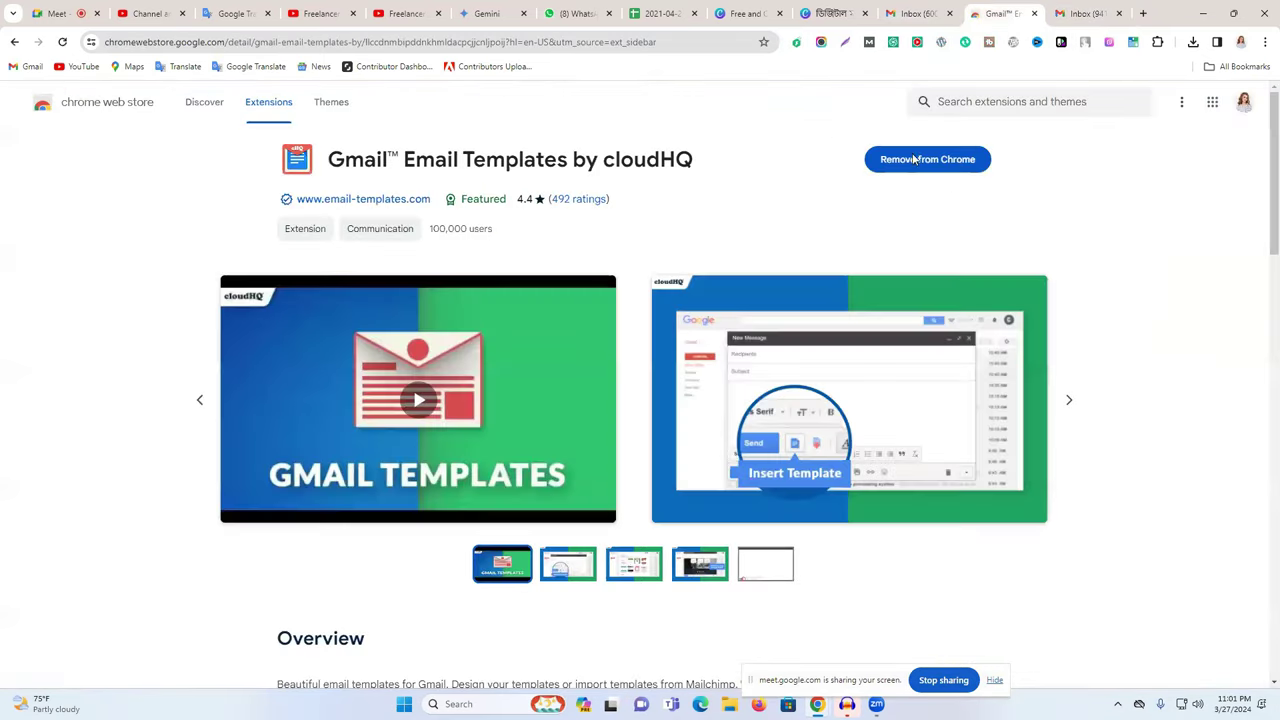
left_click(915, 13)
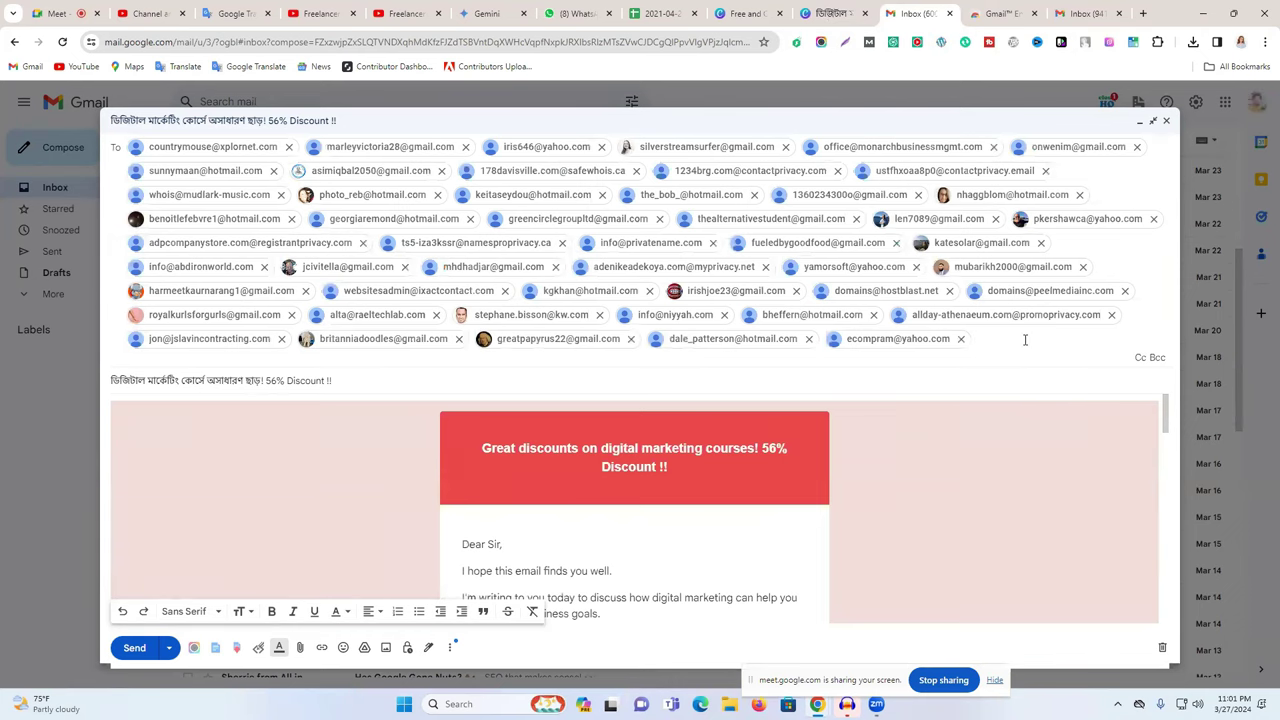
key("ctrl+v")
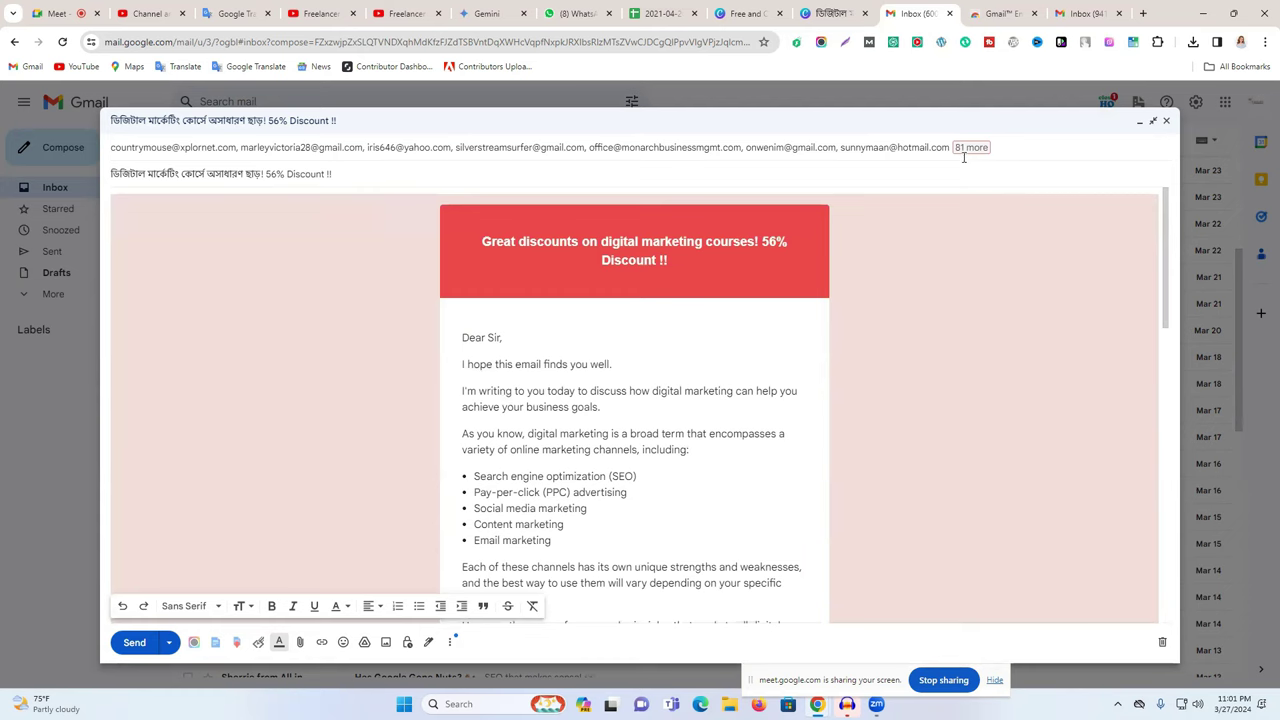
left_click(893, 153)
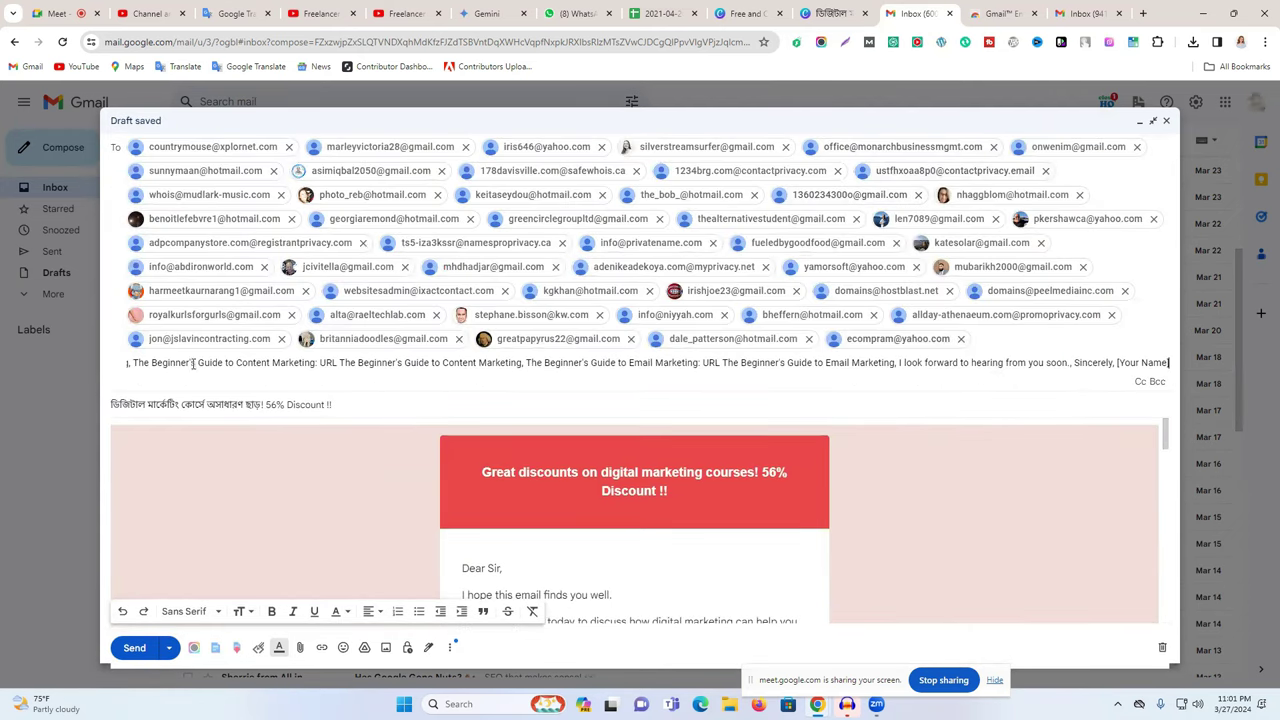
left_click(1005, 362)
key("ctrl+a")
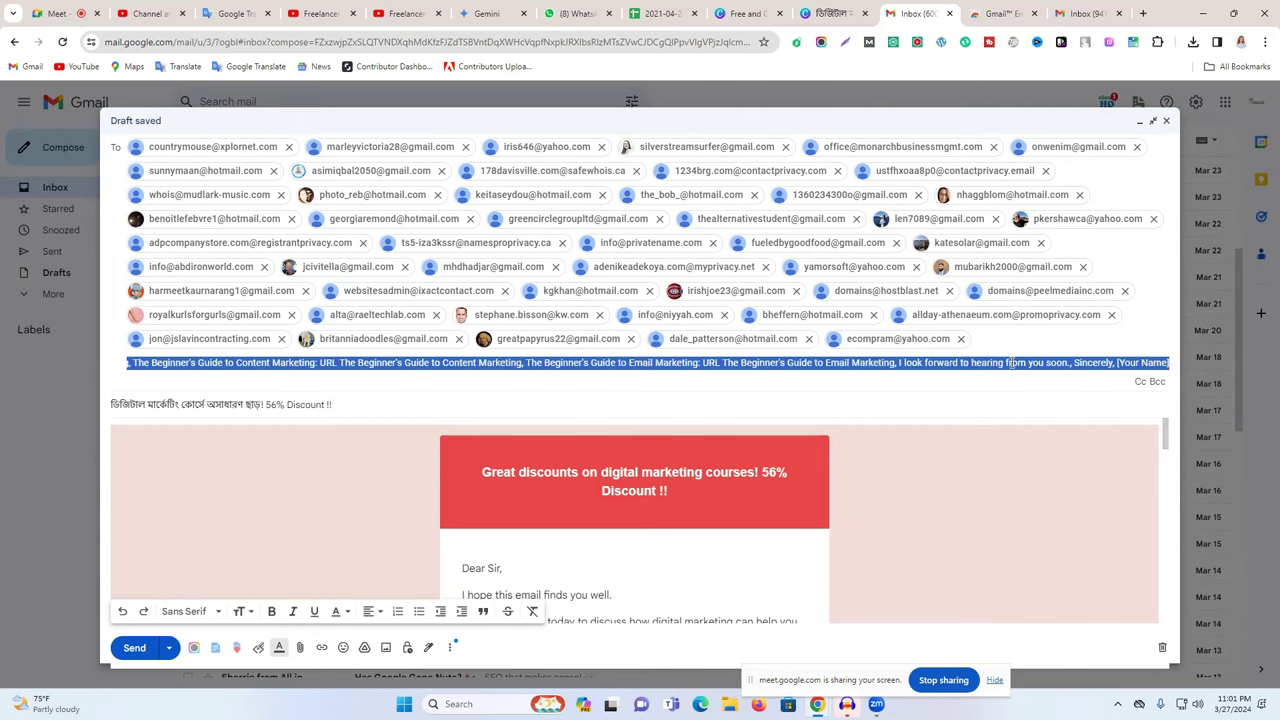
key("BackSpace")
Close the cloudHQ welcome draft in the second Gmail account and copy that account's e-mail address into Google Translate's source text
left_click(1080, 10)
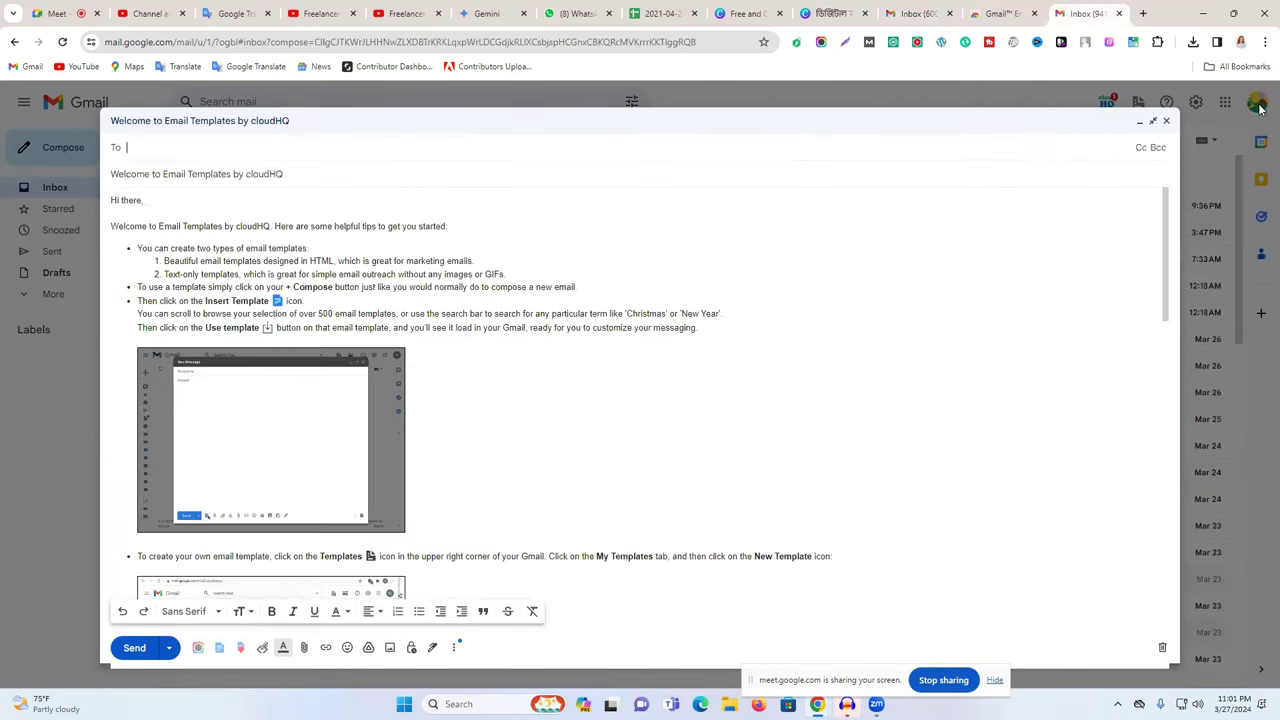
left_click(1166, 125)
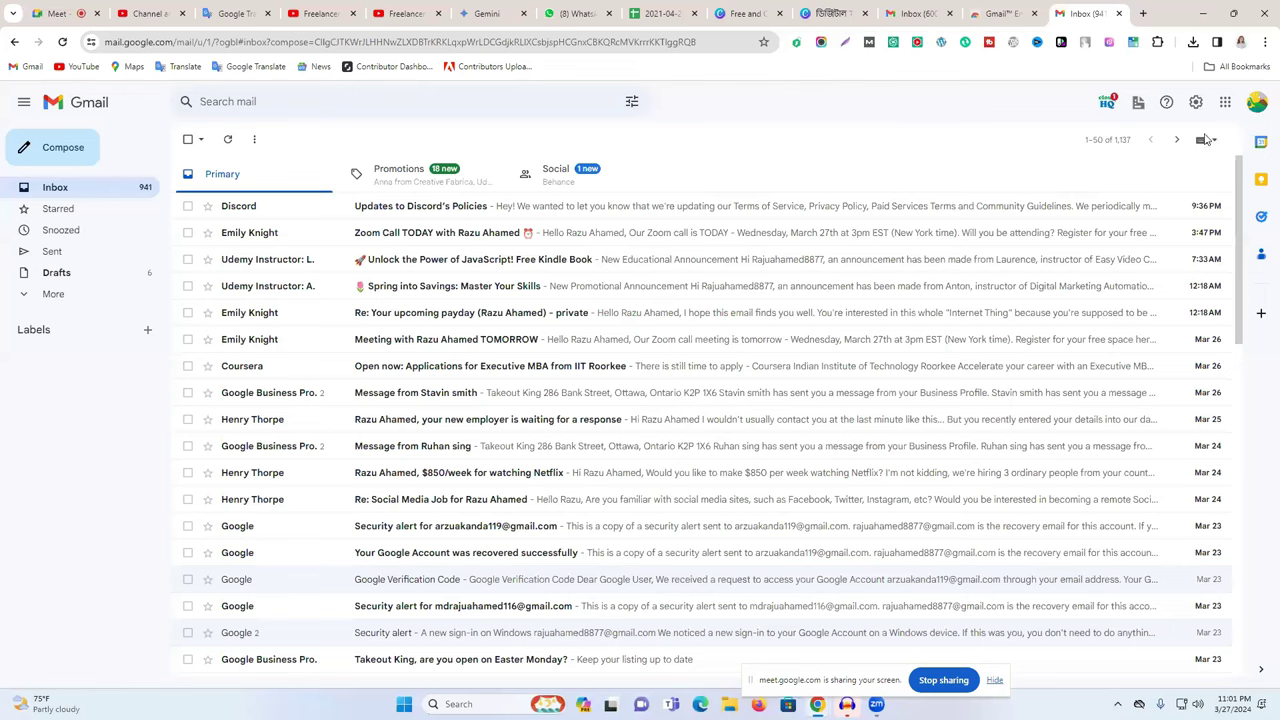
left_click(1257, 102)
triple_click(1108, 145)
right_click(1106, 148)
left_click(967, 160)
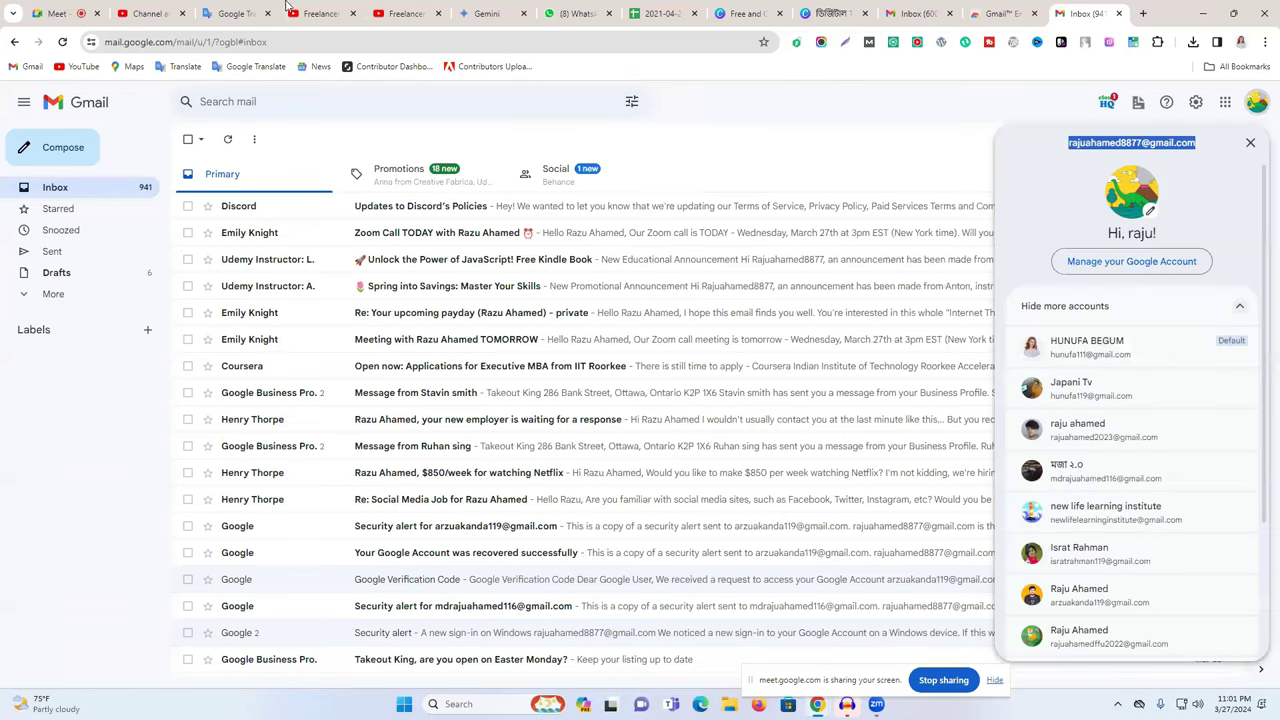
left_click(237, 13)
left_click(613, 219)
key("ctrl+v")
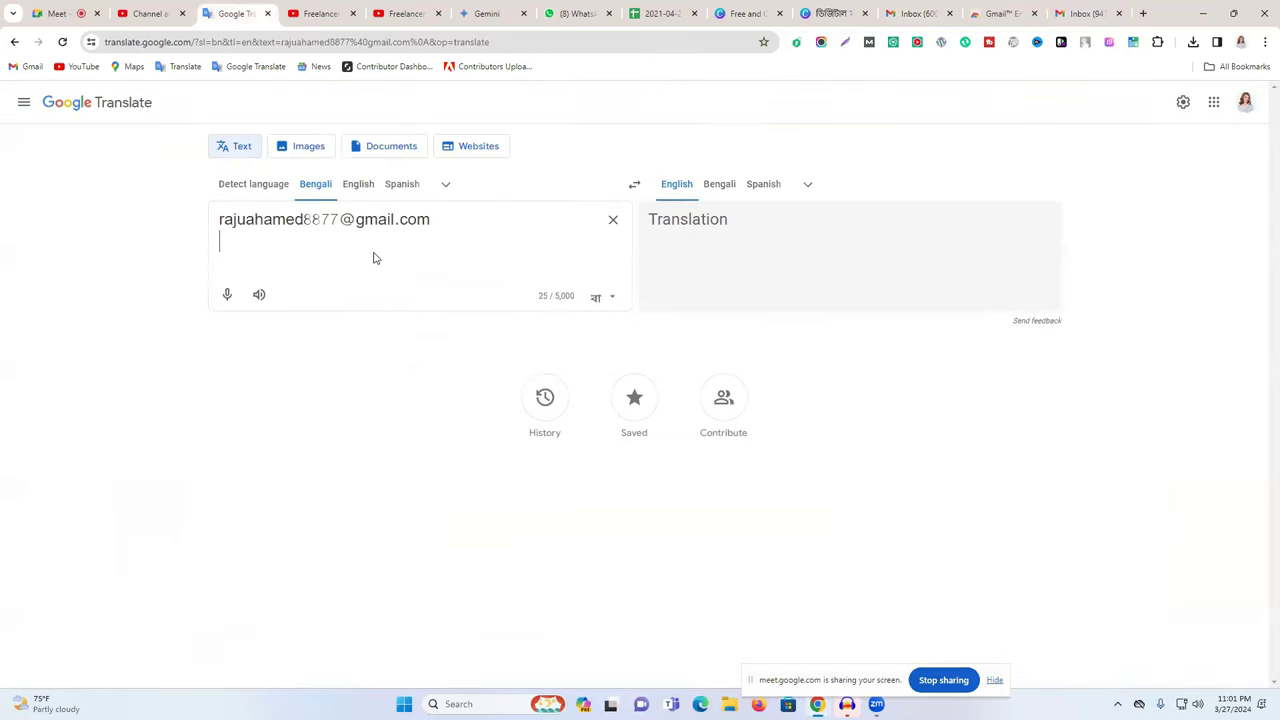
Return to the promotional message and replace the placeholder name in its footer contact block with "New Life Learning"
left_click(1108, 9)
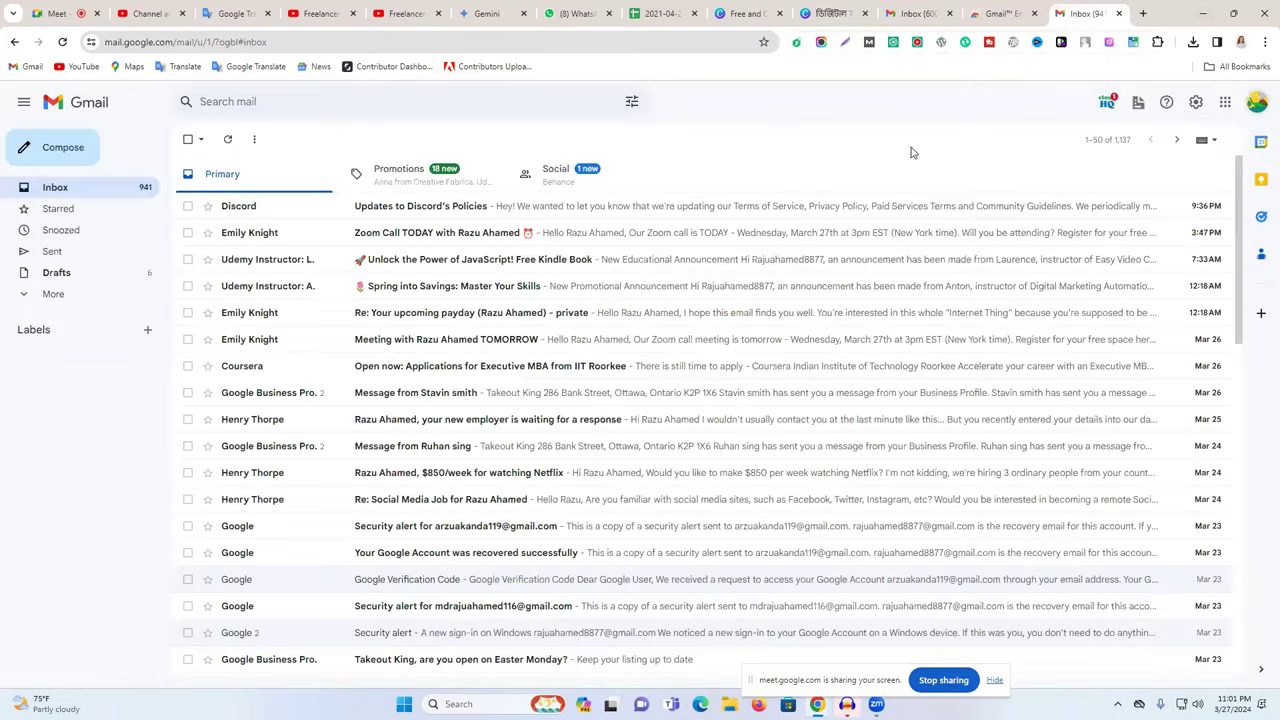
left_click(909, 12)
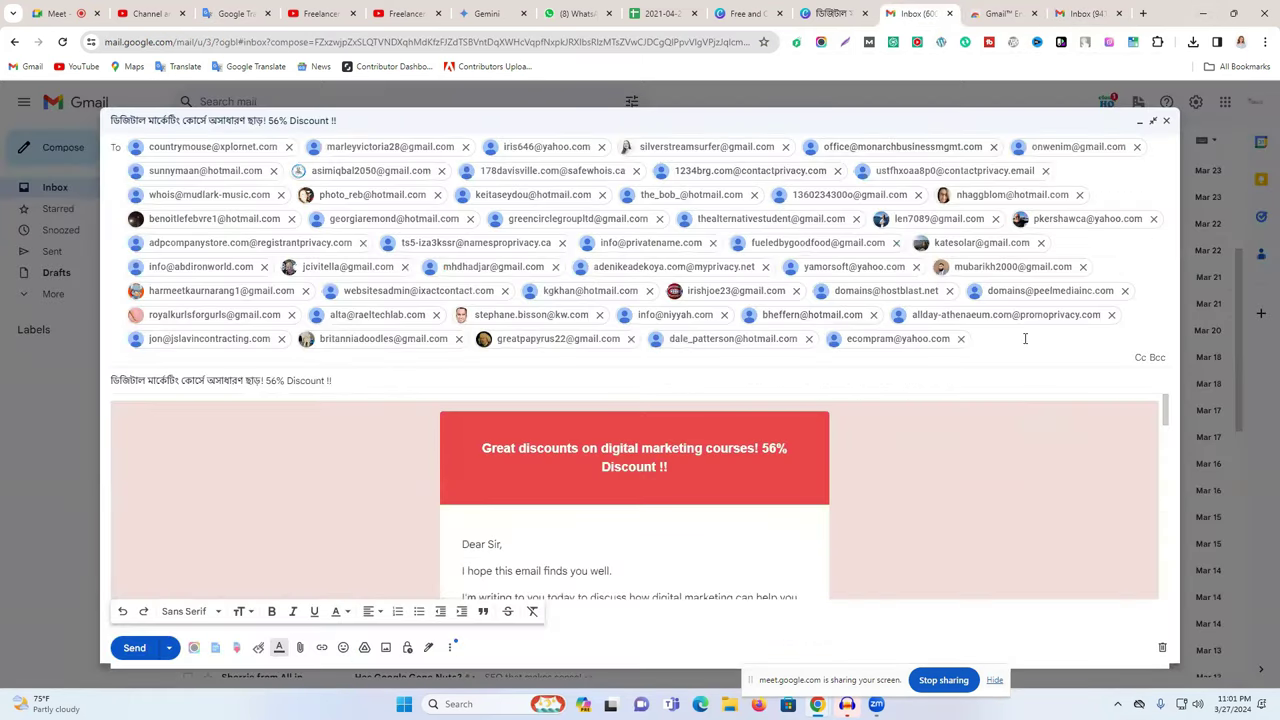
left_click(777, 486)
scroll(779, 486, "down", 12)
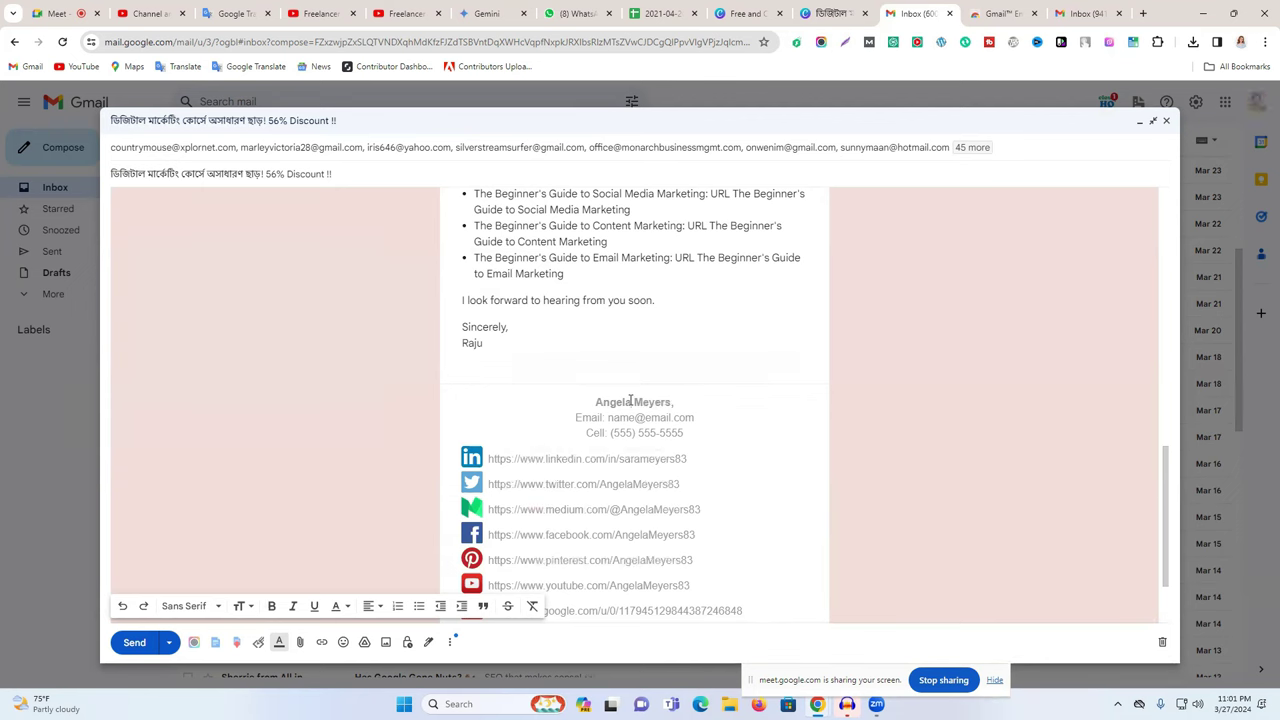
triple_click(631, 401)
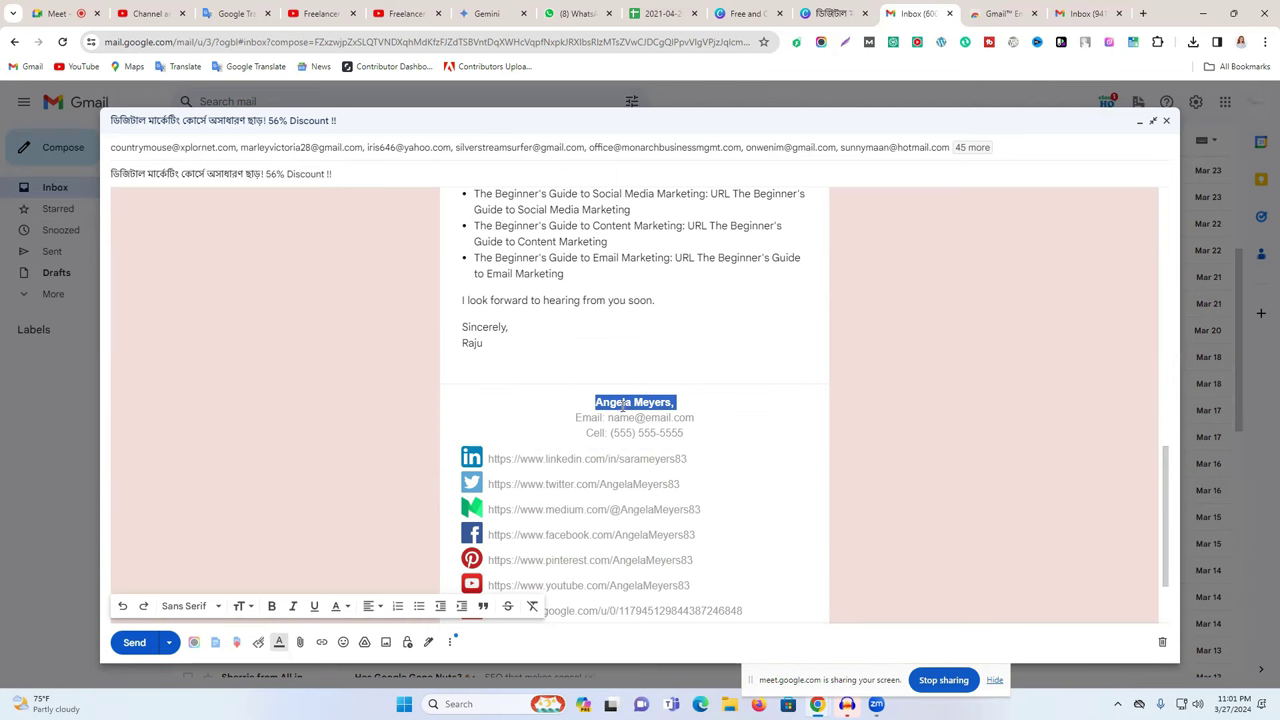
key("BackSpace")
type("New")
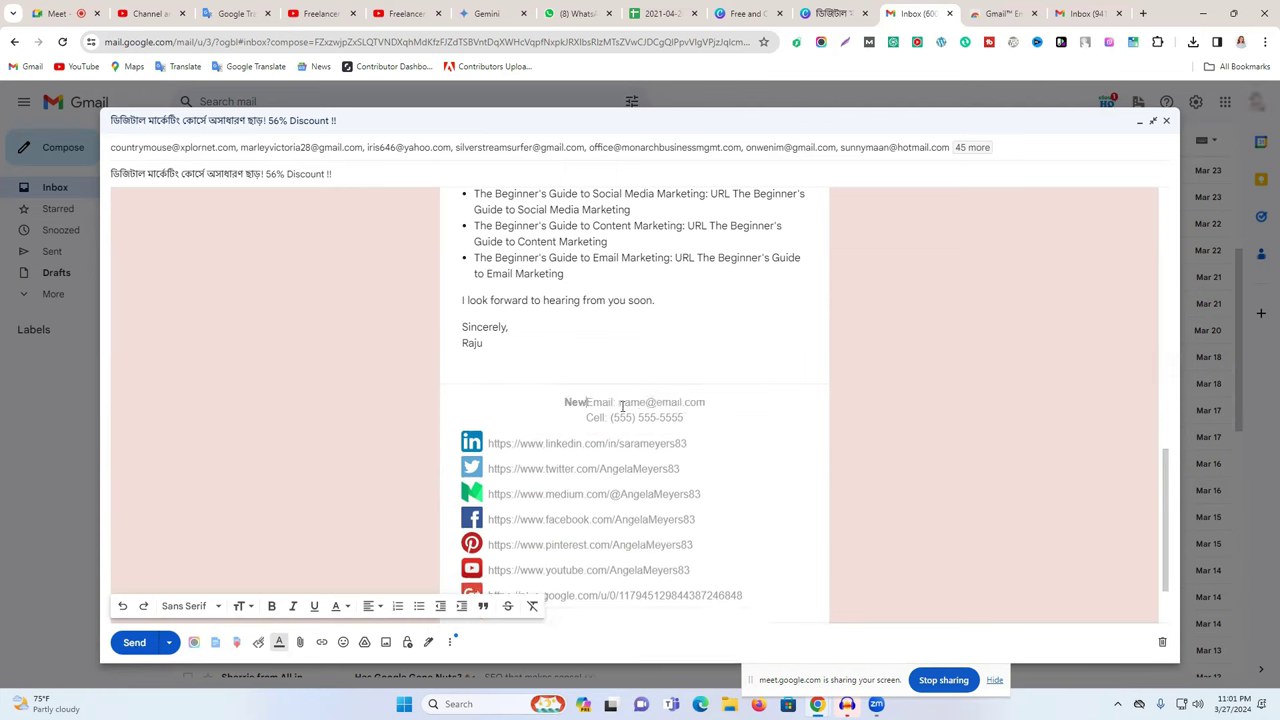
type(" Life")
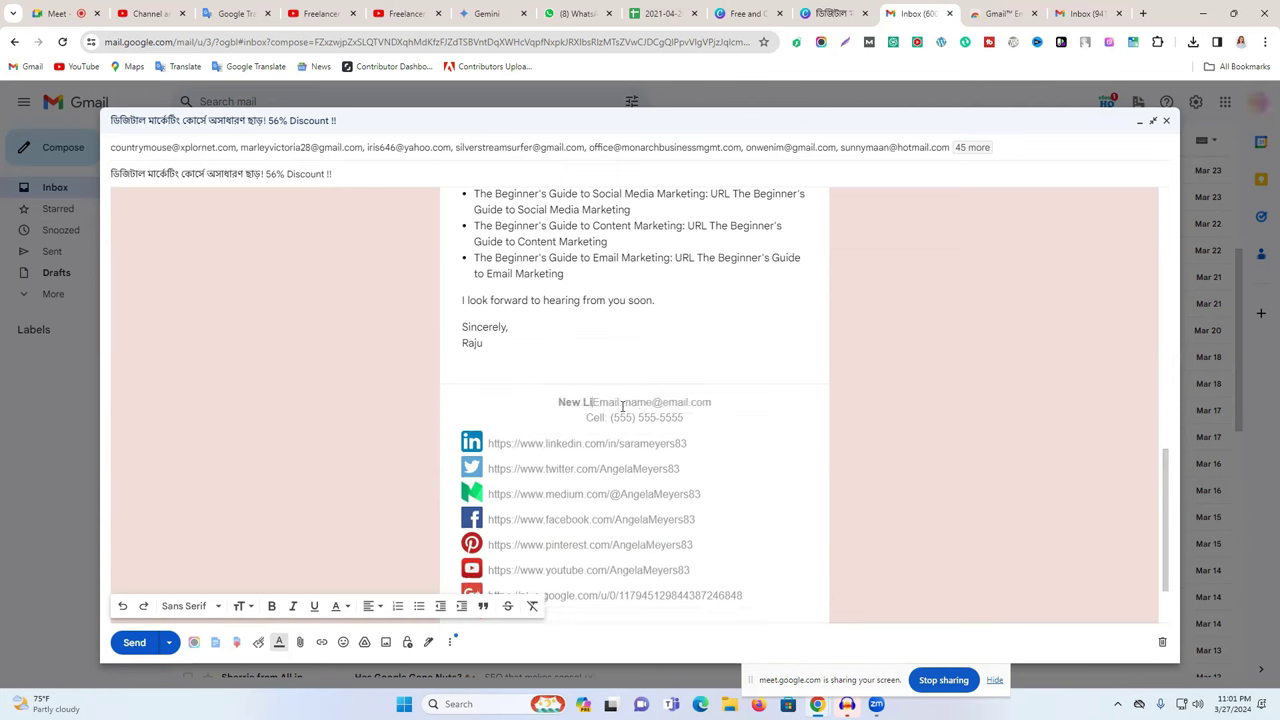
type(" Learnig")
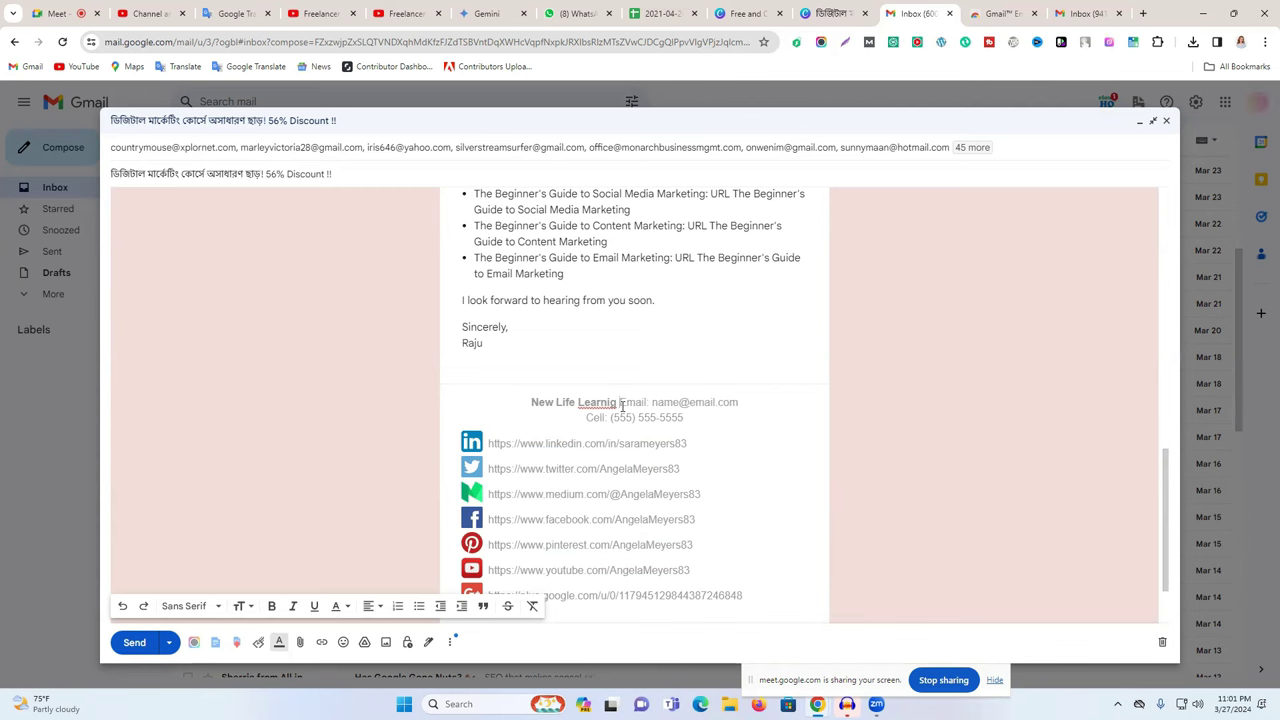
left_click(590, 407)
left_click(600, 428)
type("|")
Complete the footer name as "New Life Learning It" and put the Email line on its own line below
left_click(60, 13)
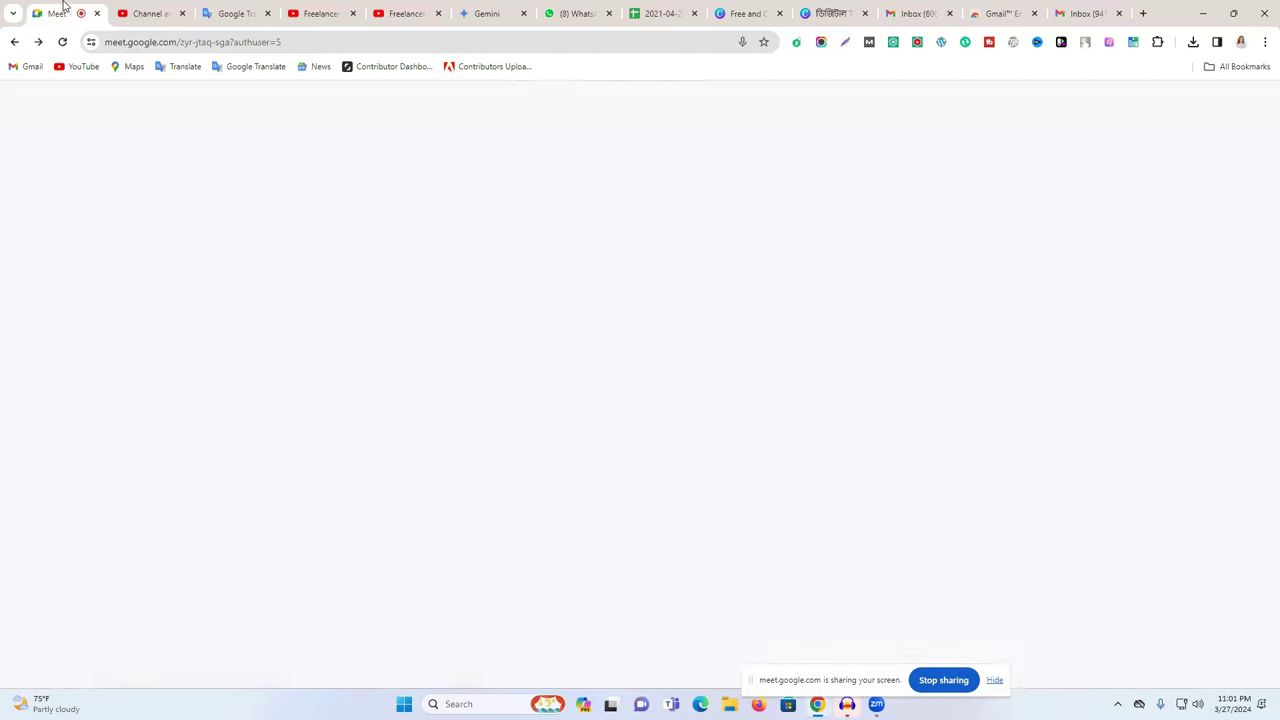
left_click(1062, 8)
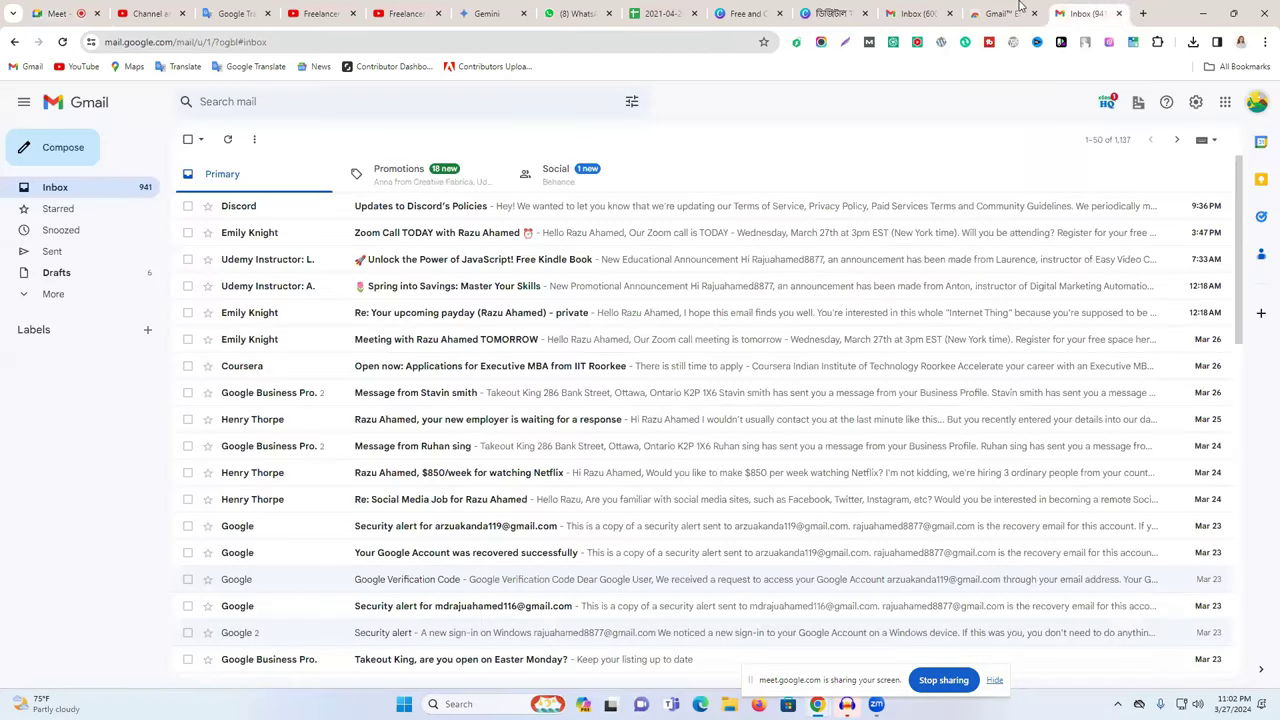
left_click(920, 13)
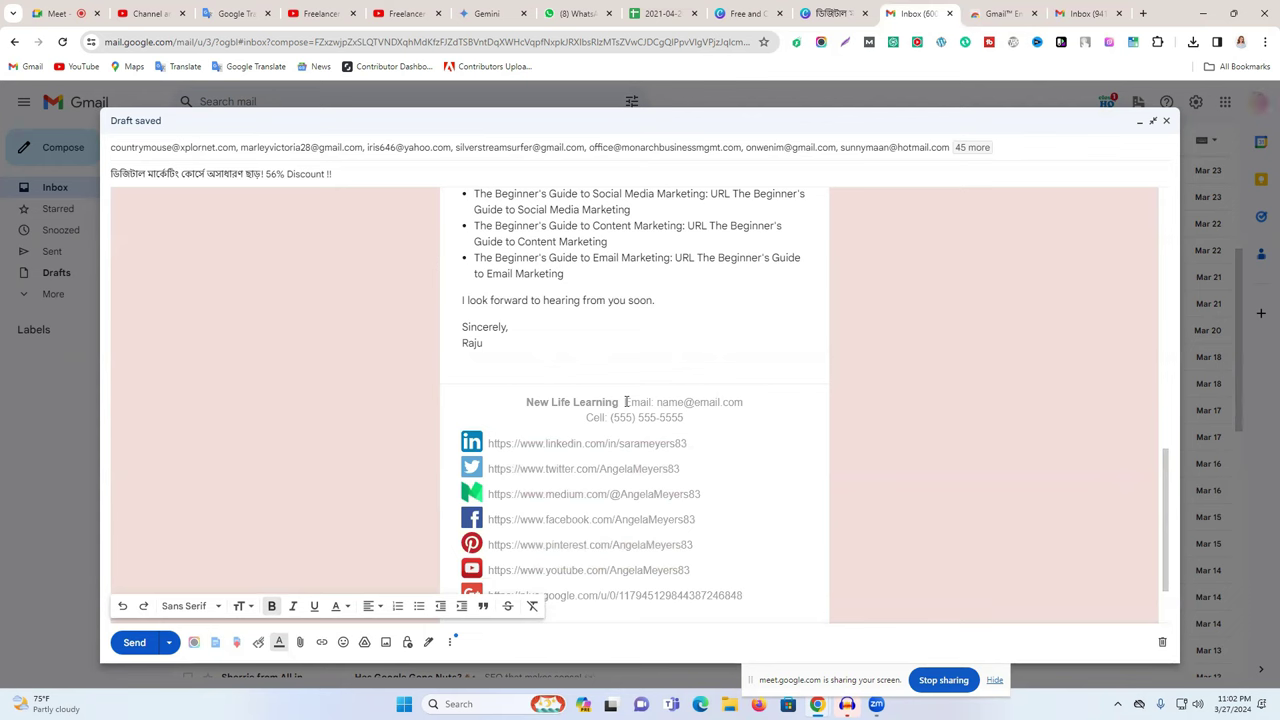
type("|")
key("Return")
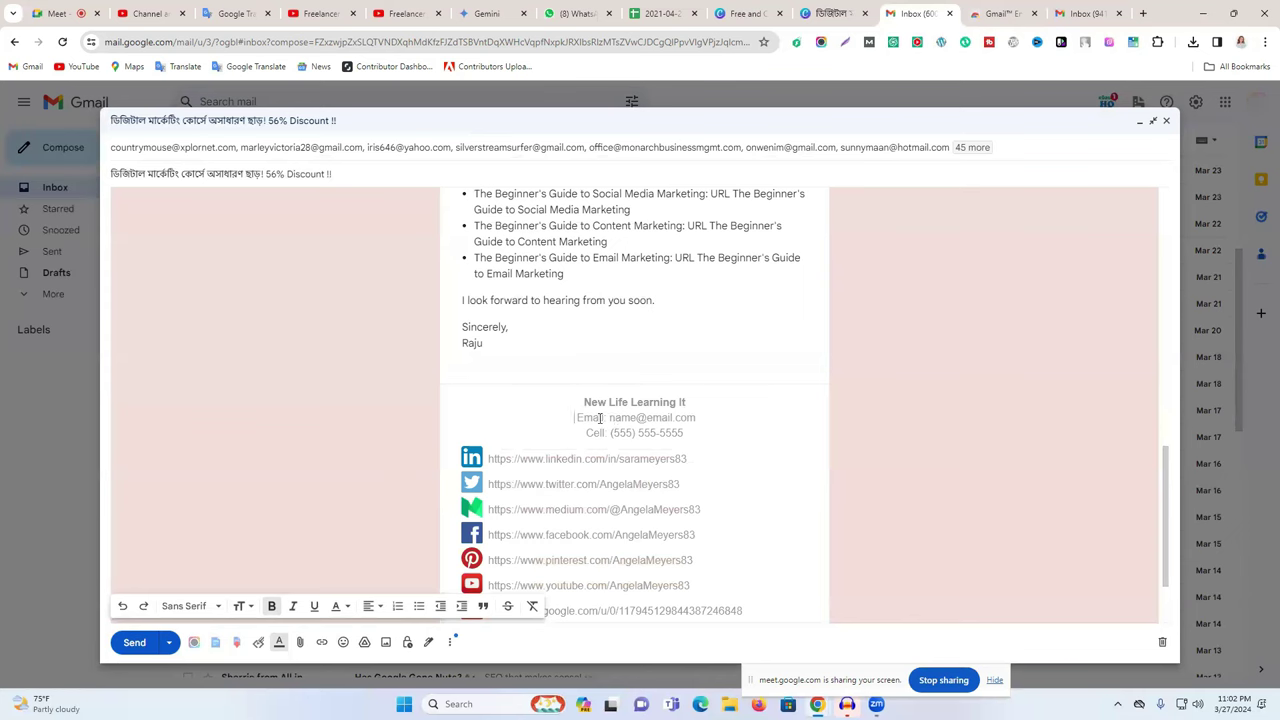
Open newlifelearninginstitute.com in a new tab and copy the support e-mail address from the site's header
mouse_move(607, 417)
left_mouse_down()
mouse_move(700, 417)
mouse_move(641, 417)
left_mouse_up()
key("ctrl+t")
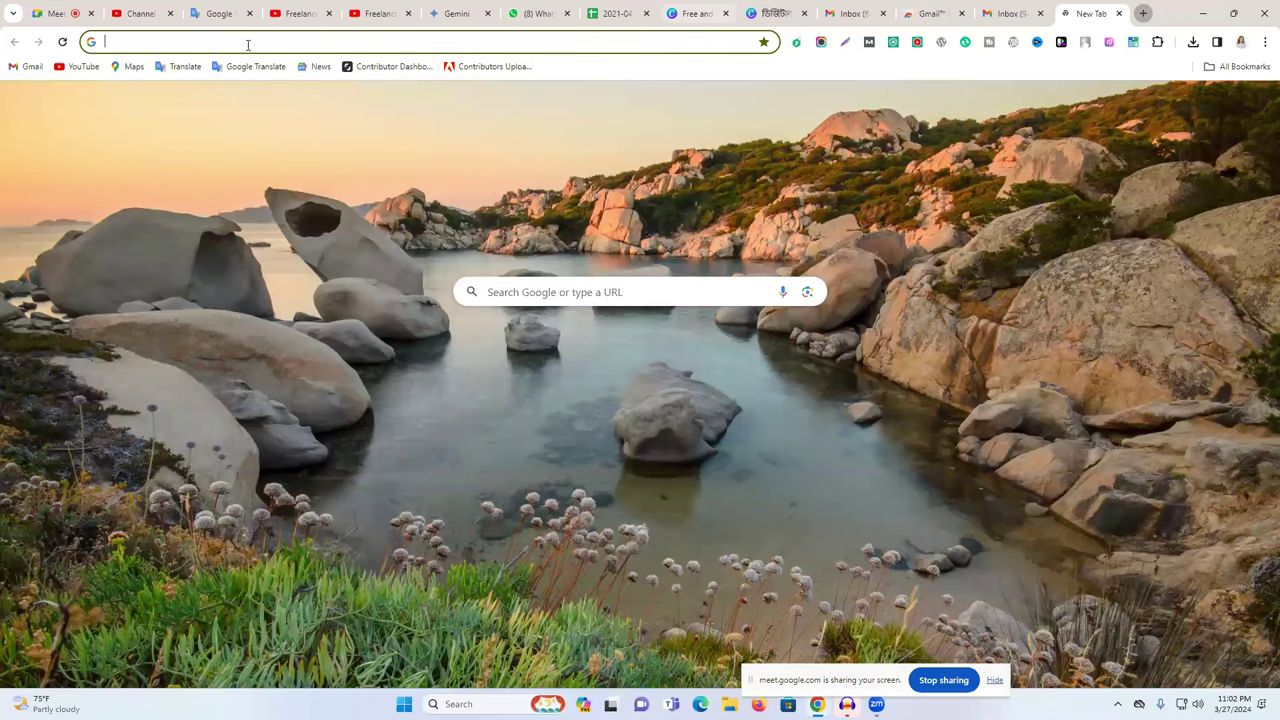
key("ctrl+v")
key("ctrl+a")
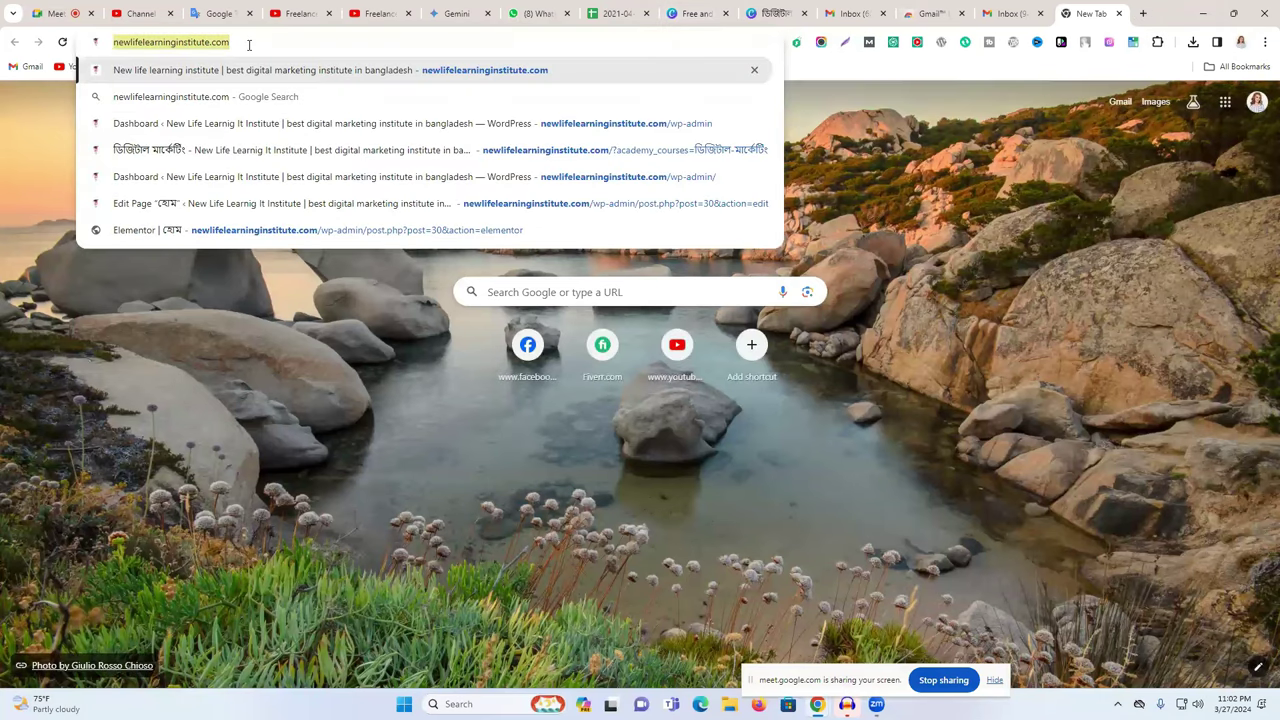
key("Return")
left_click_drag(542, 98, 365, 103)
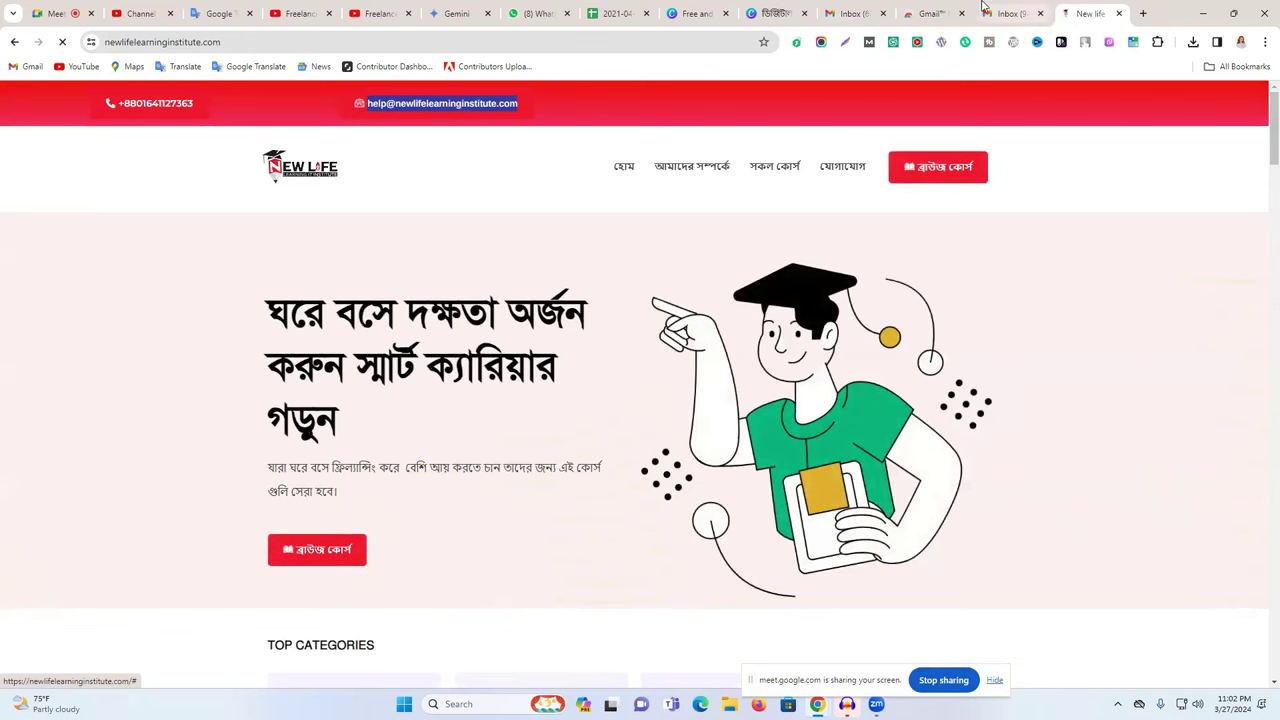
Try pasting the copied support e-mail with its web formatting over the footer's placeholder address, and undo the paste
left_click(1022, 8)
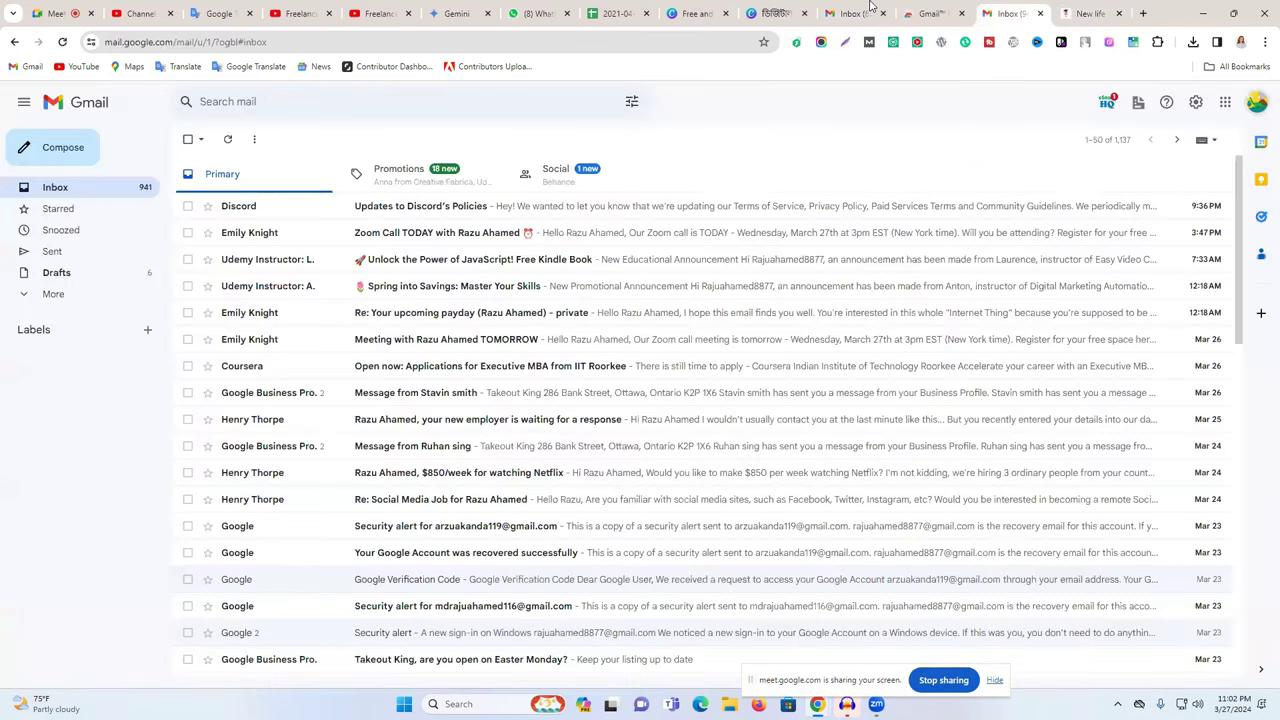
left_click(870, 13)
left_click(632, 425)
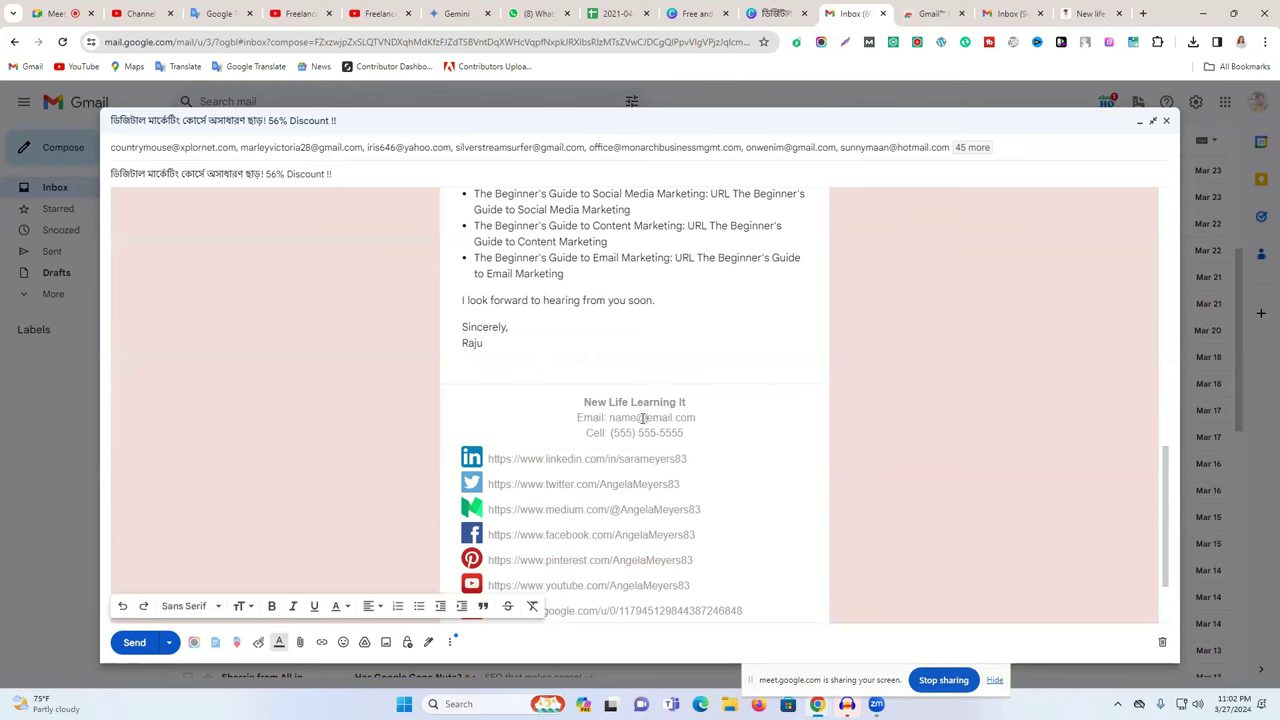
left_click_drag(709, 420, 608, 420)
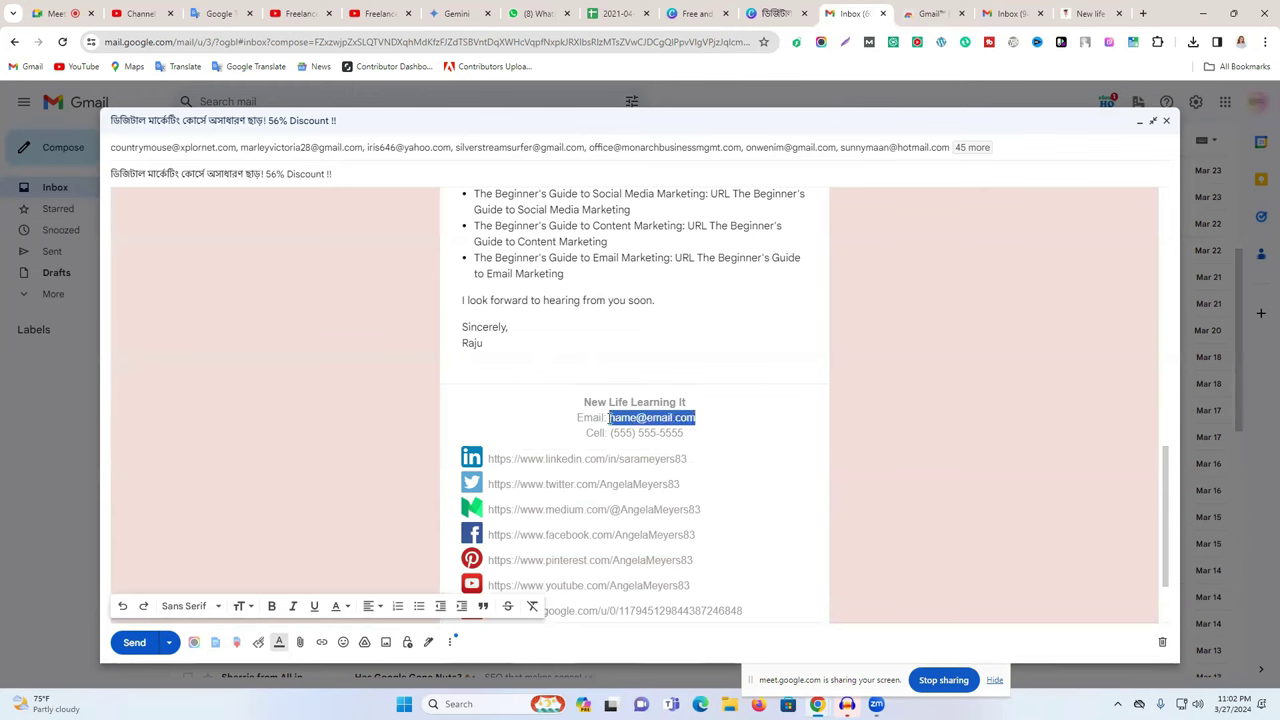
key("ctrl+v")
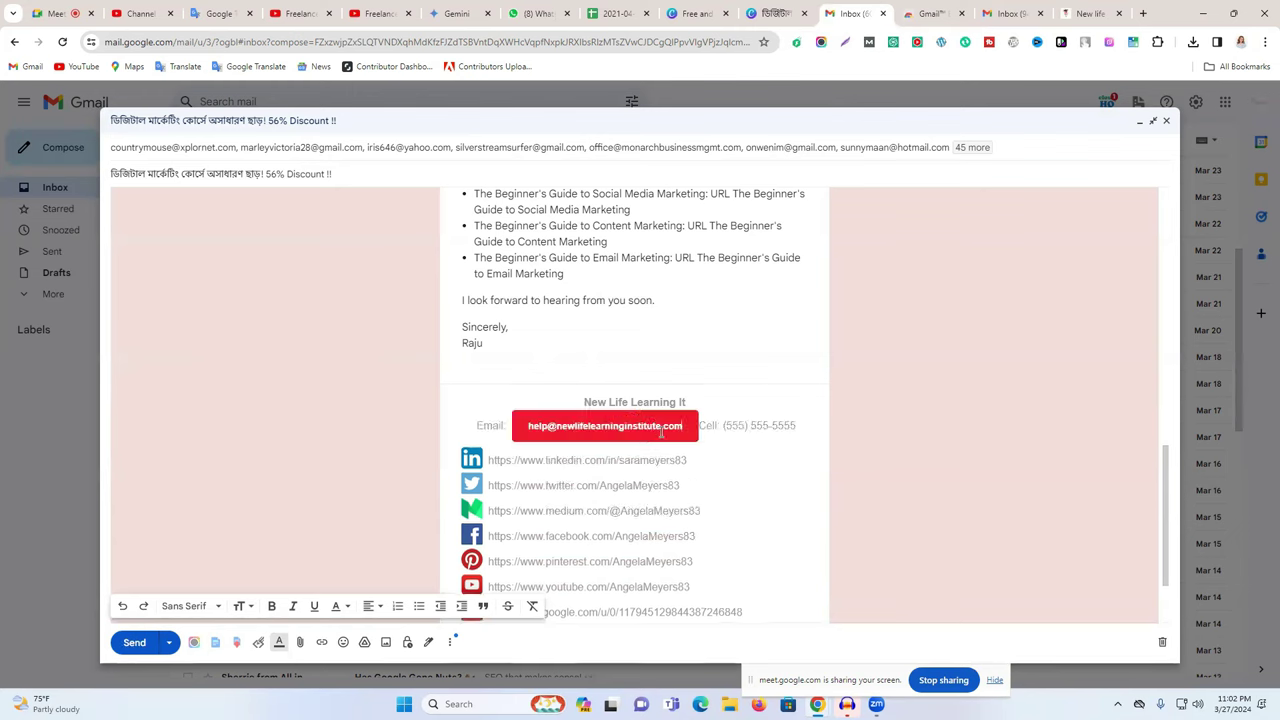
key("ctrl+z")
Replace the source text in Google Translate with the support e-mail address and copy it from there as plain text
left_click(225, 13)
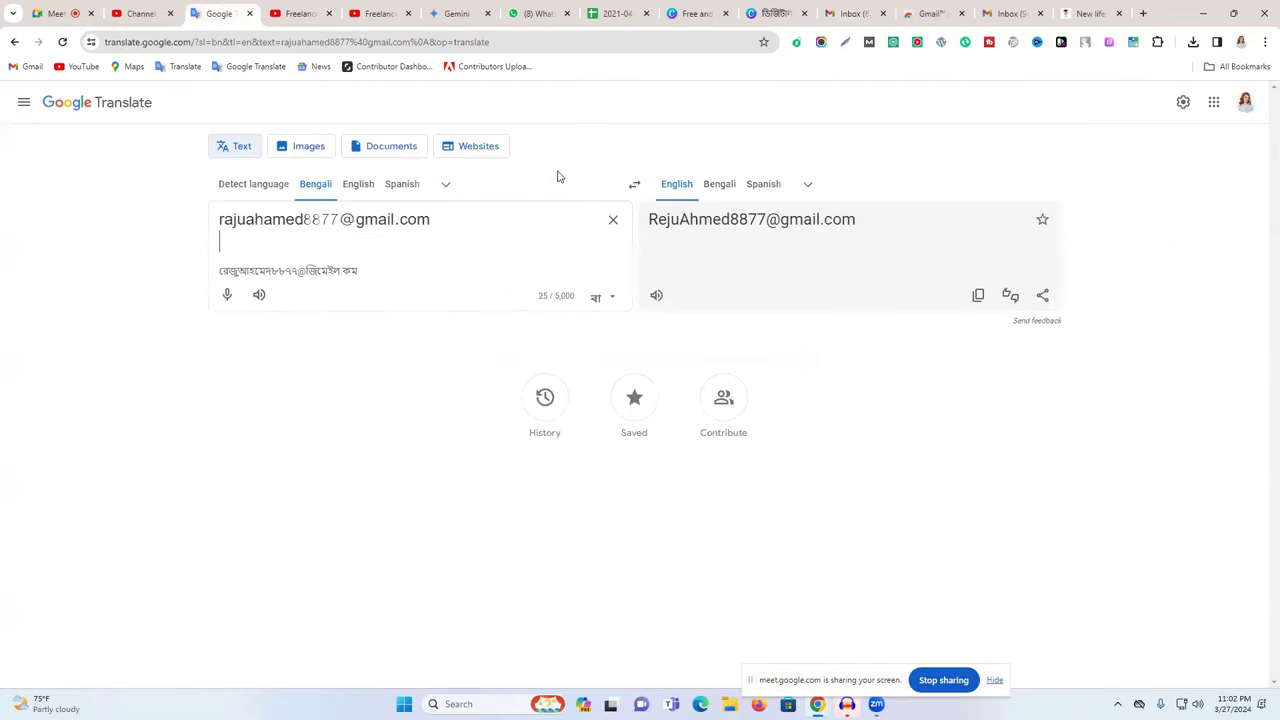
left_click(613, 220)
key("ctrl+v")
triple_click(344, 222)
right_click(344, 230)
left_click(414, 289)
Replace the placeholder e-mail in the message footer with the plain-text support address
left_click(1005, 13)
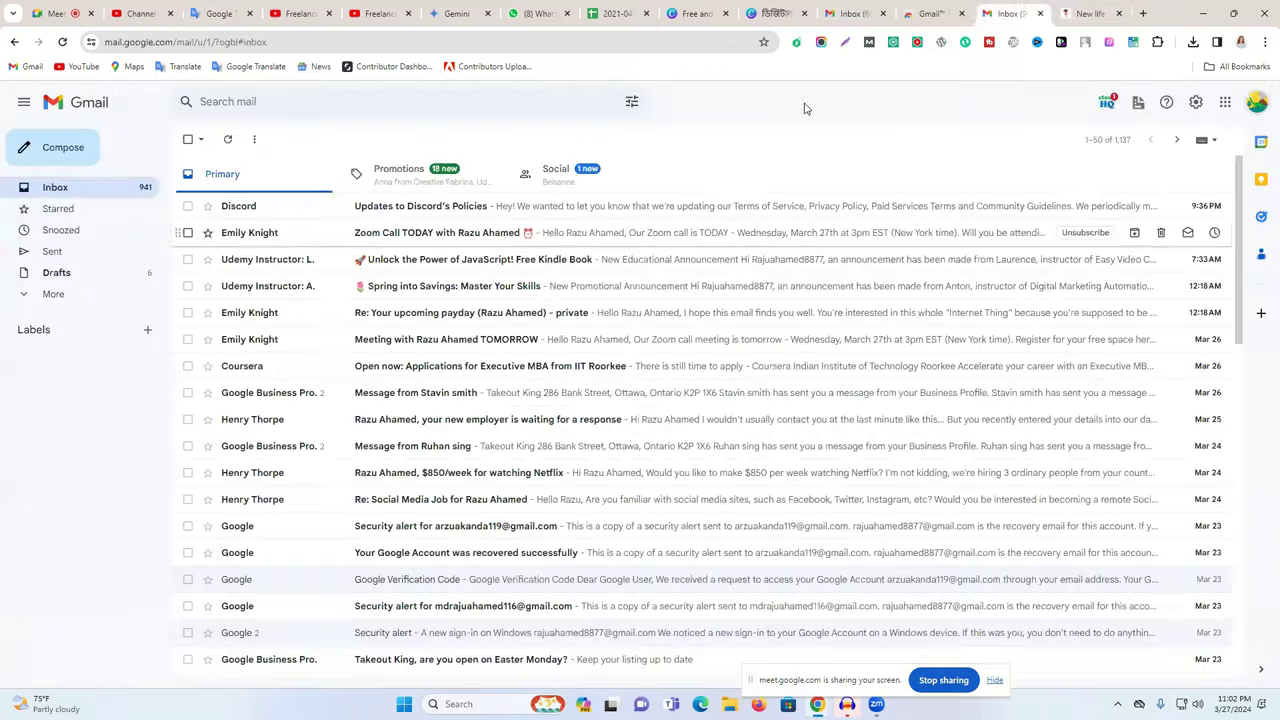
left_click(855, 13)
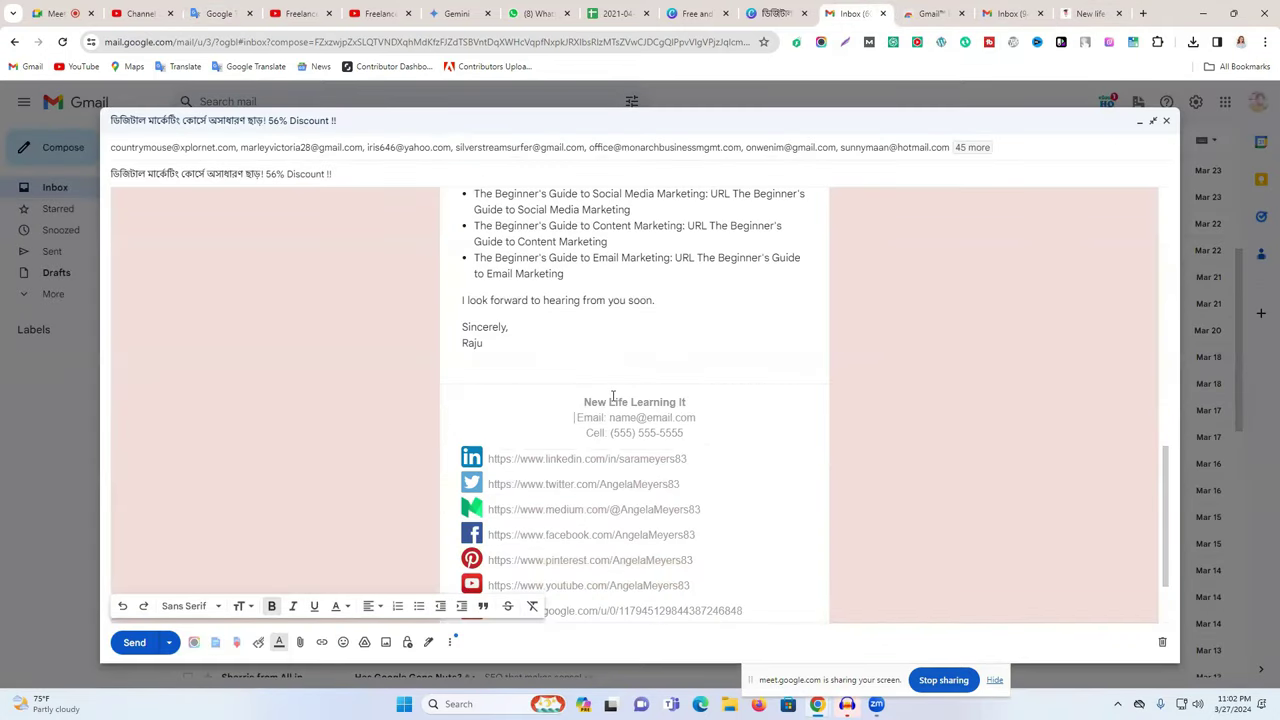
left_click_drag(700, 417, 608, 418)
key("ctrl+v")
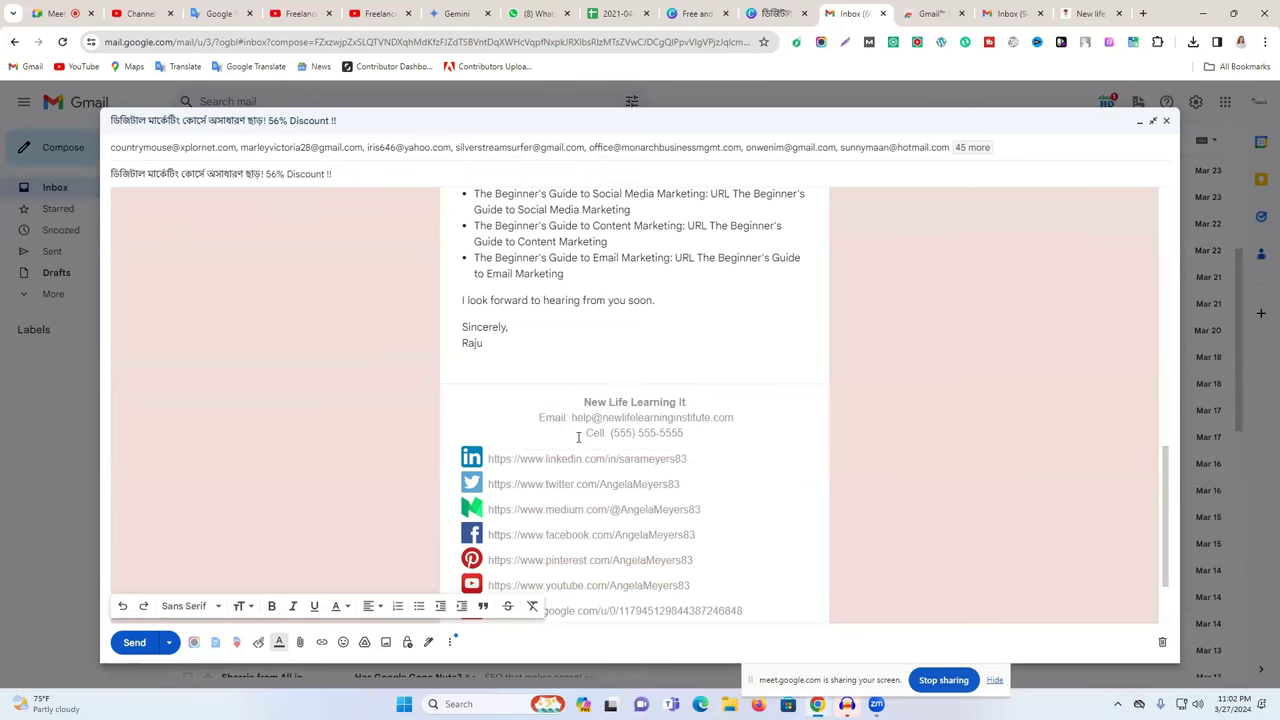
Copy the phone number from the institute's website header into Google Translate's source text, and copy it from there as plain text
left_click(1088, 13)
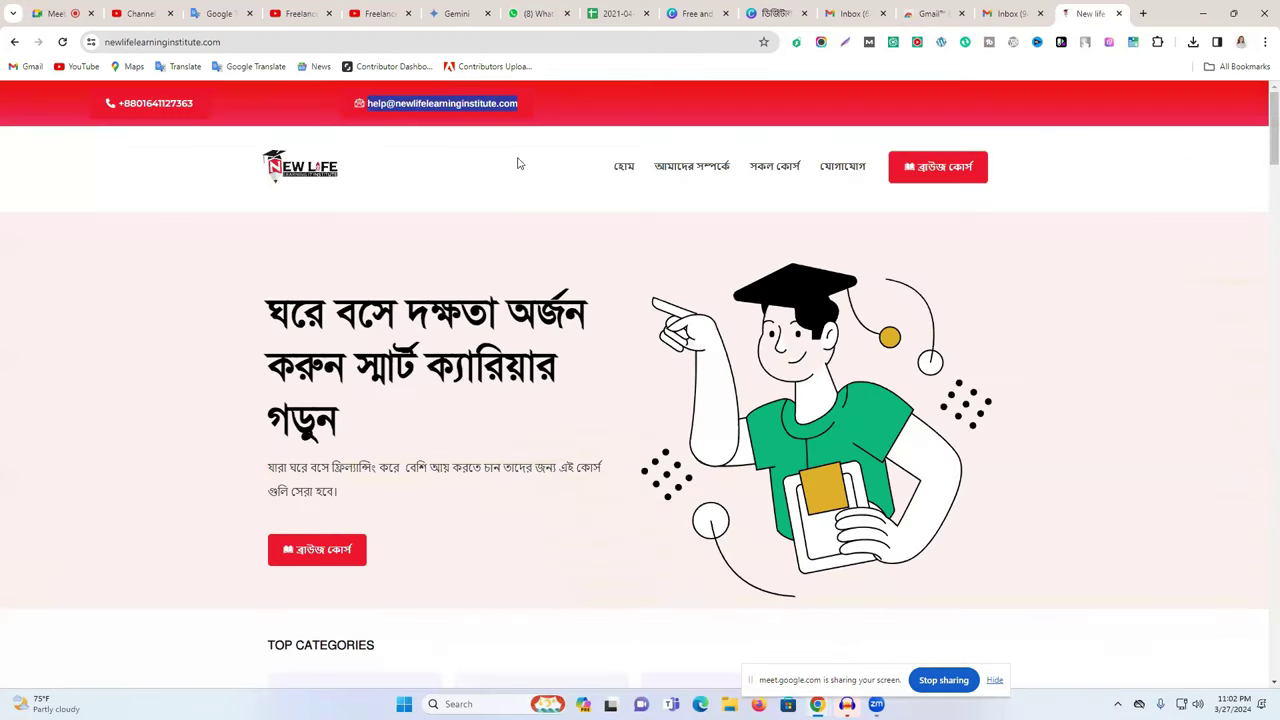
left_click_drag(195, 104, 117, 99)
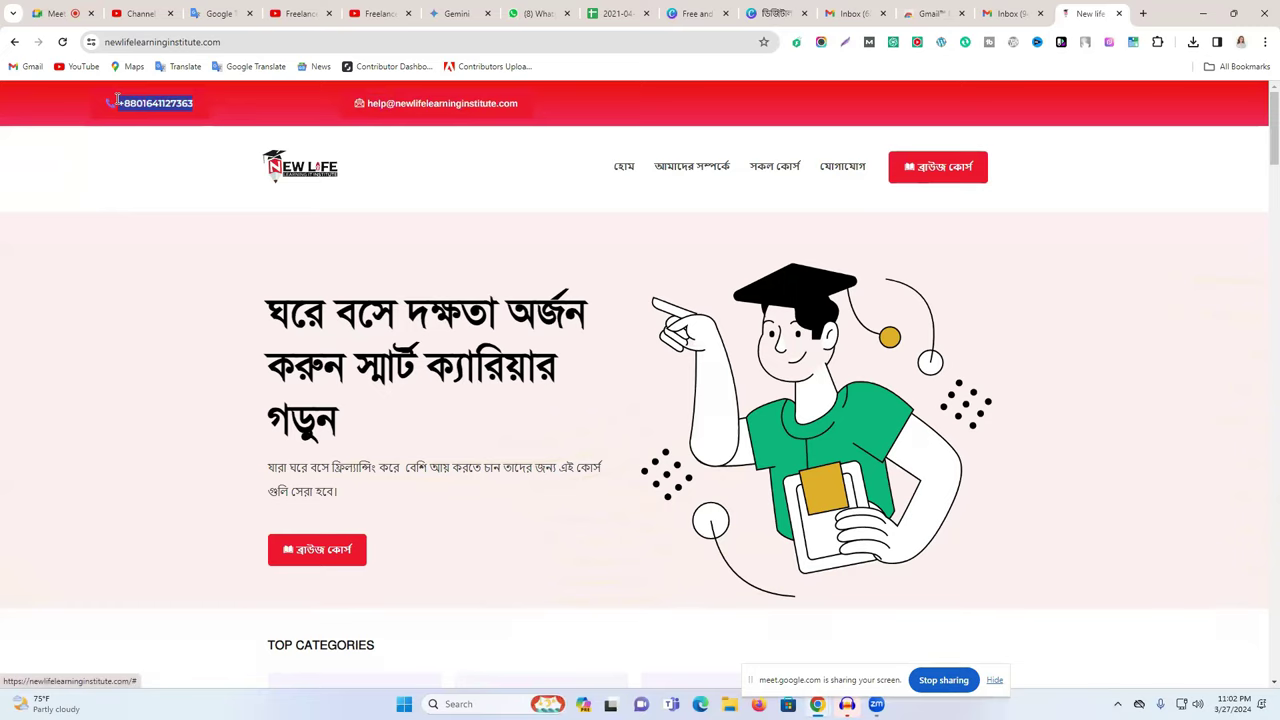
left_click(219, 13)
left_click(610, 220)
key("ctrl+v")
triple_click(307, 241)
right_click(306, 248)
left_click(385, 306)
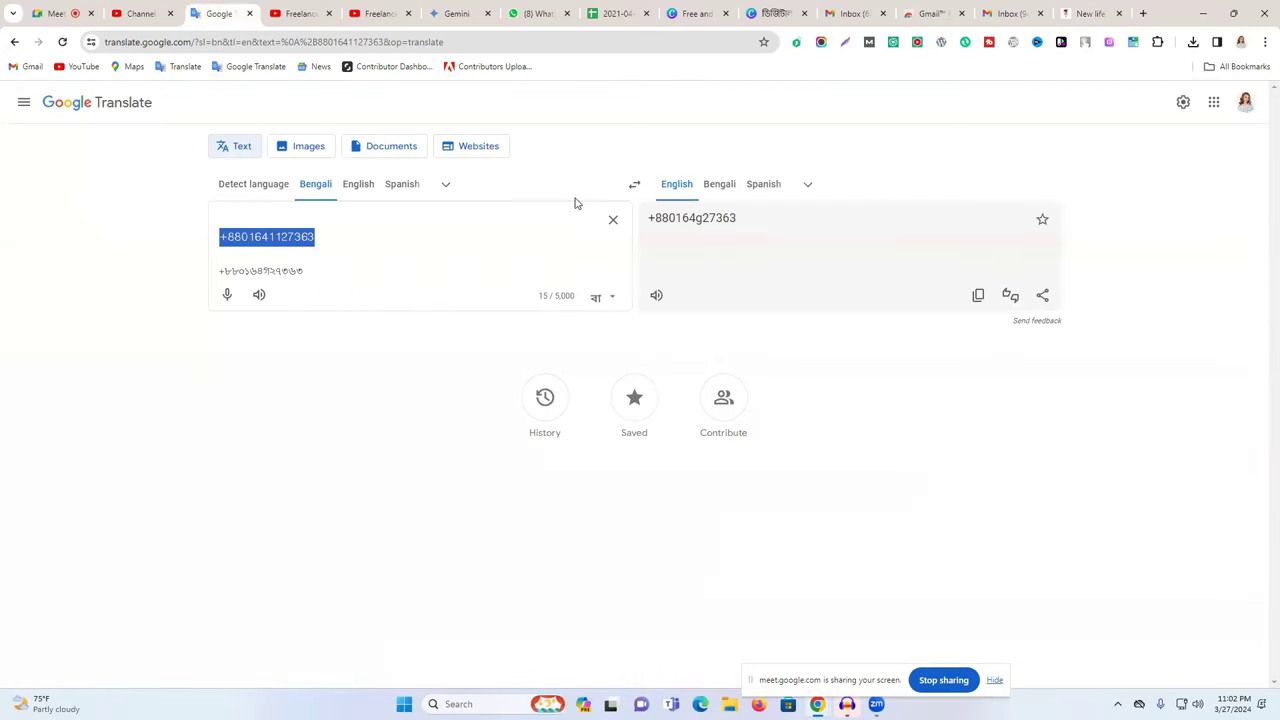
Return to the Gmail draft and replace the footer's placeholder cell number with the institute's copied phone number
left_click(1095, 13)
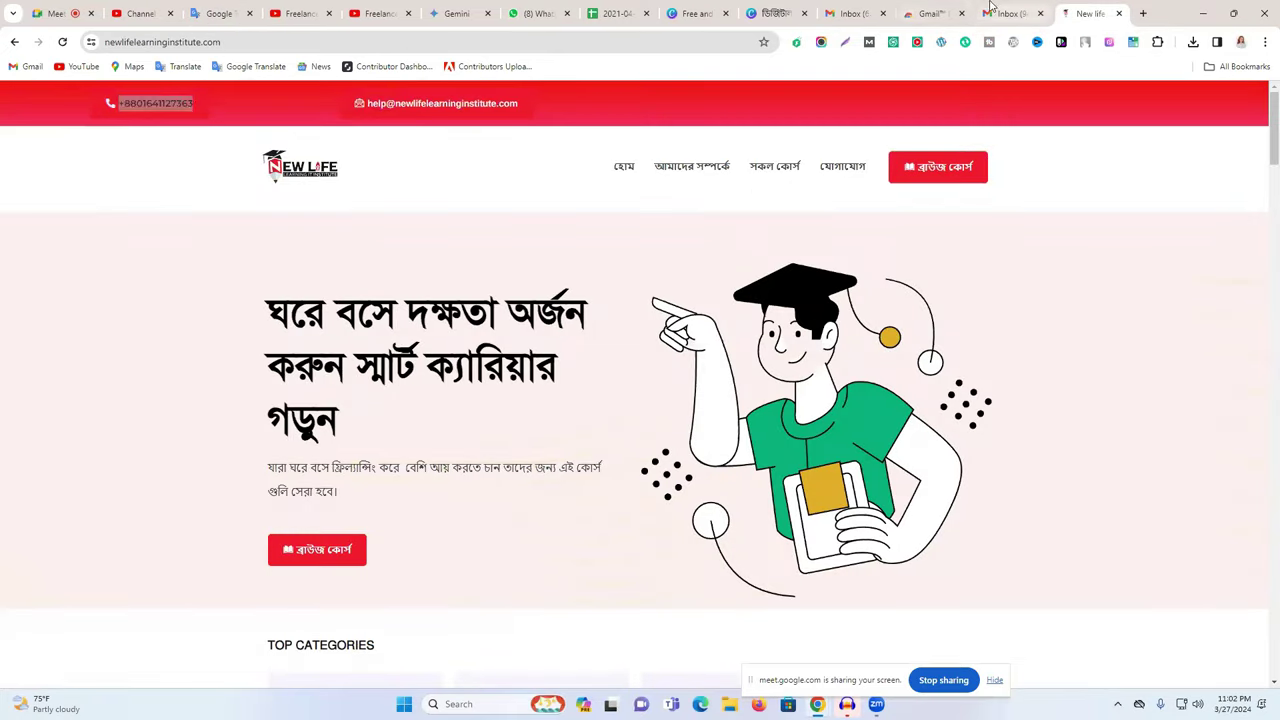
left_click(990, 10)
left_click(775, 13)
left_click(855, 13)
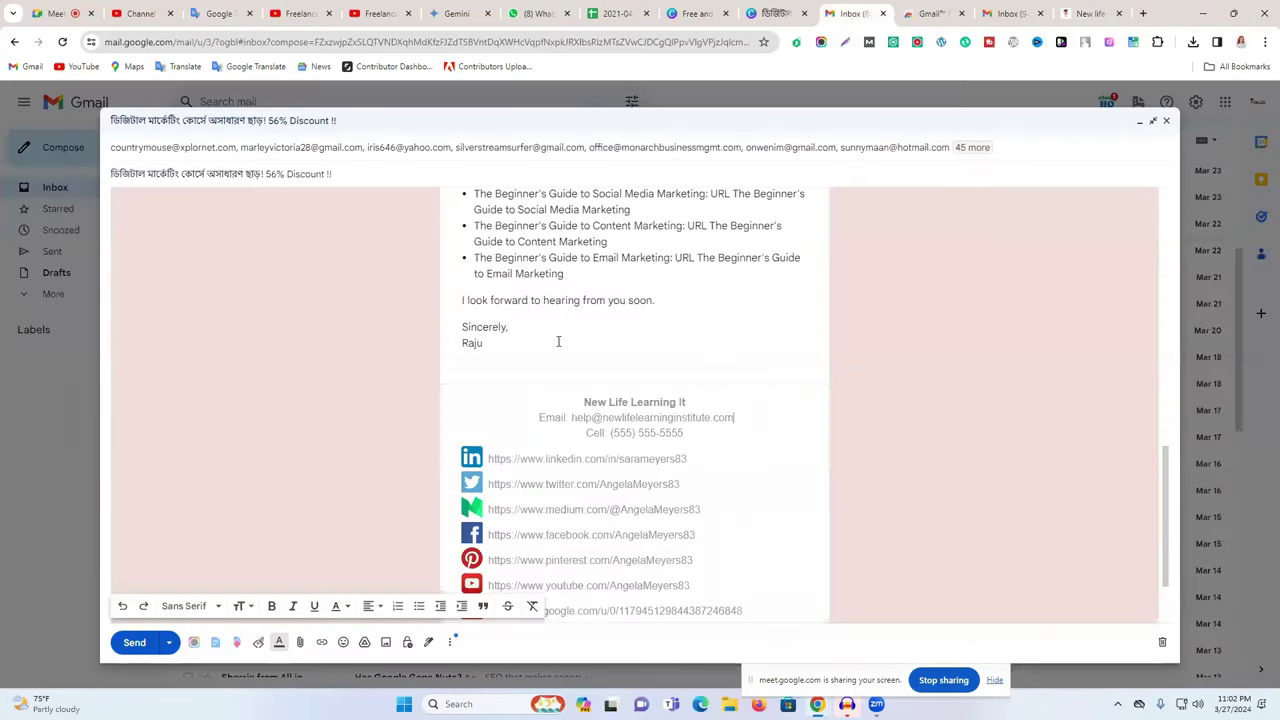
left_click(600, 366)
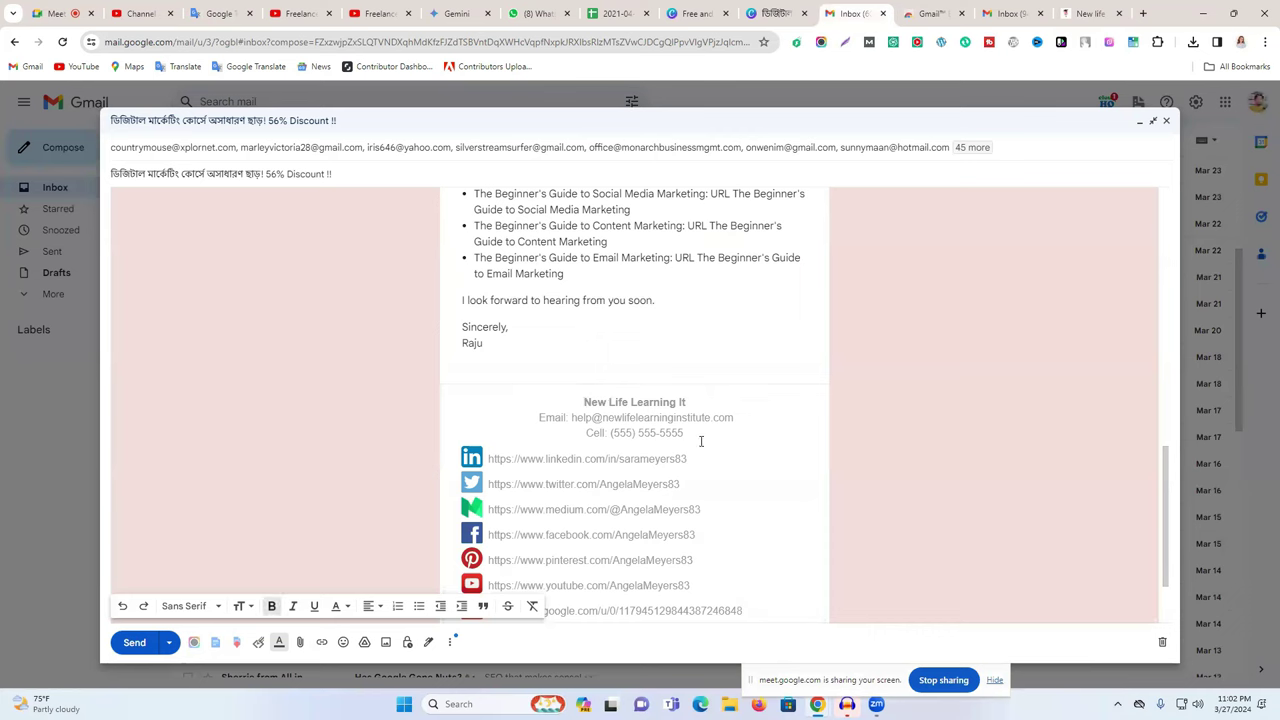
left_click_drag(688, 433, 607, 432)
key("ctrl+v")
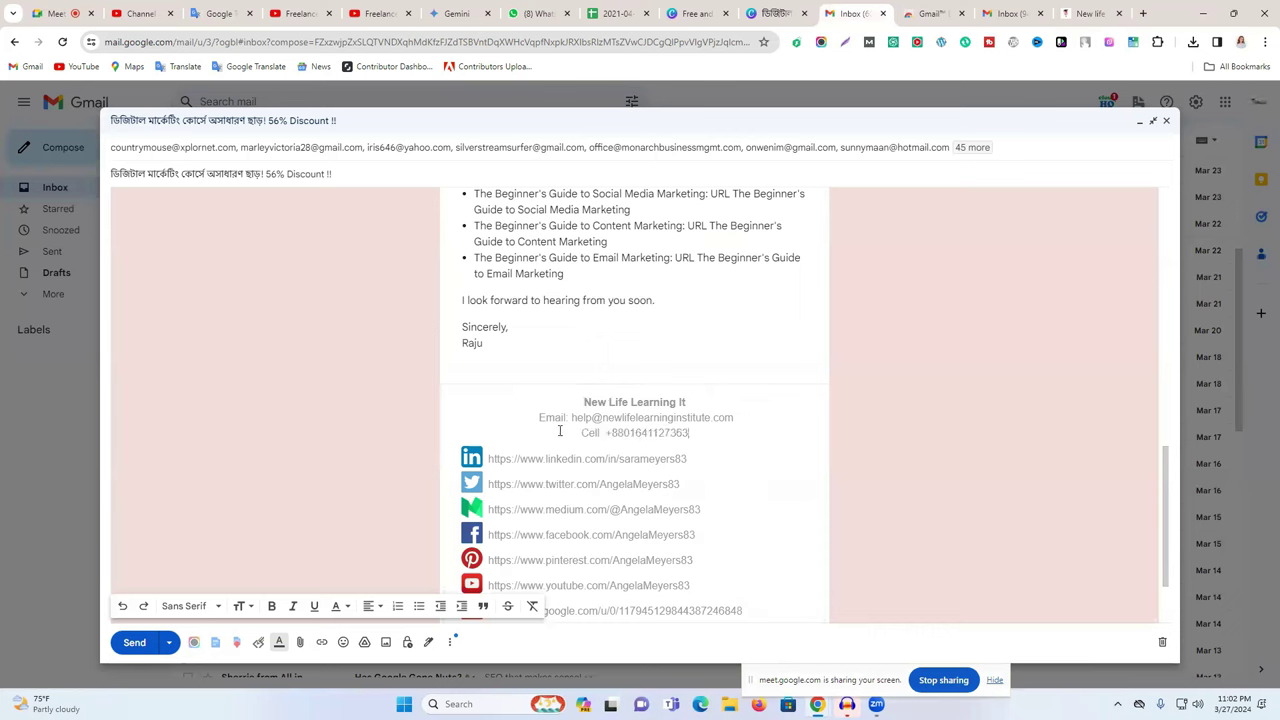
Open Facebook's list of managed pages in a new tab and copy the web address of the New Life Learning Institute page
scroll(560, 430, "down", 1)
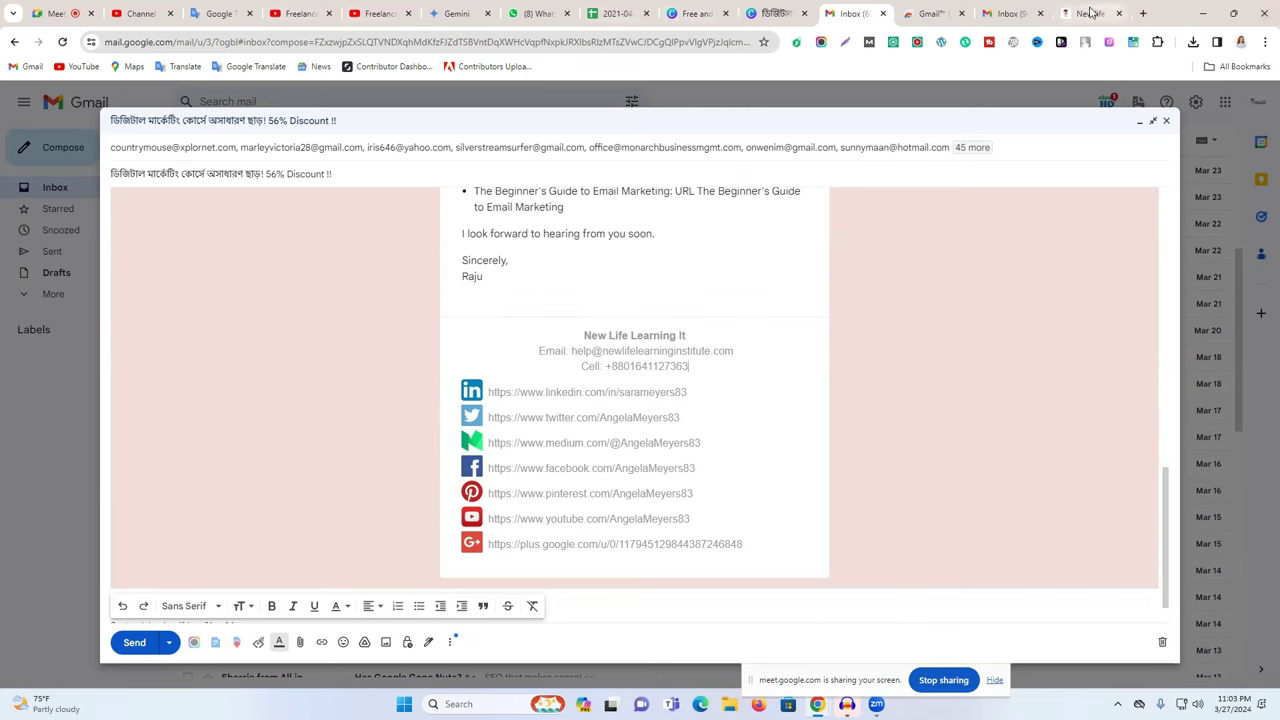
mouse_move(1090, 10)
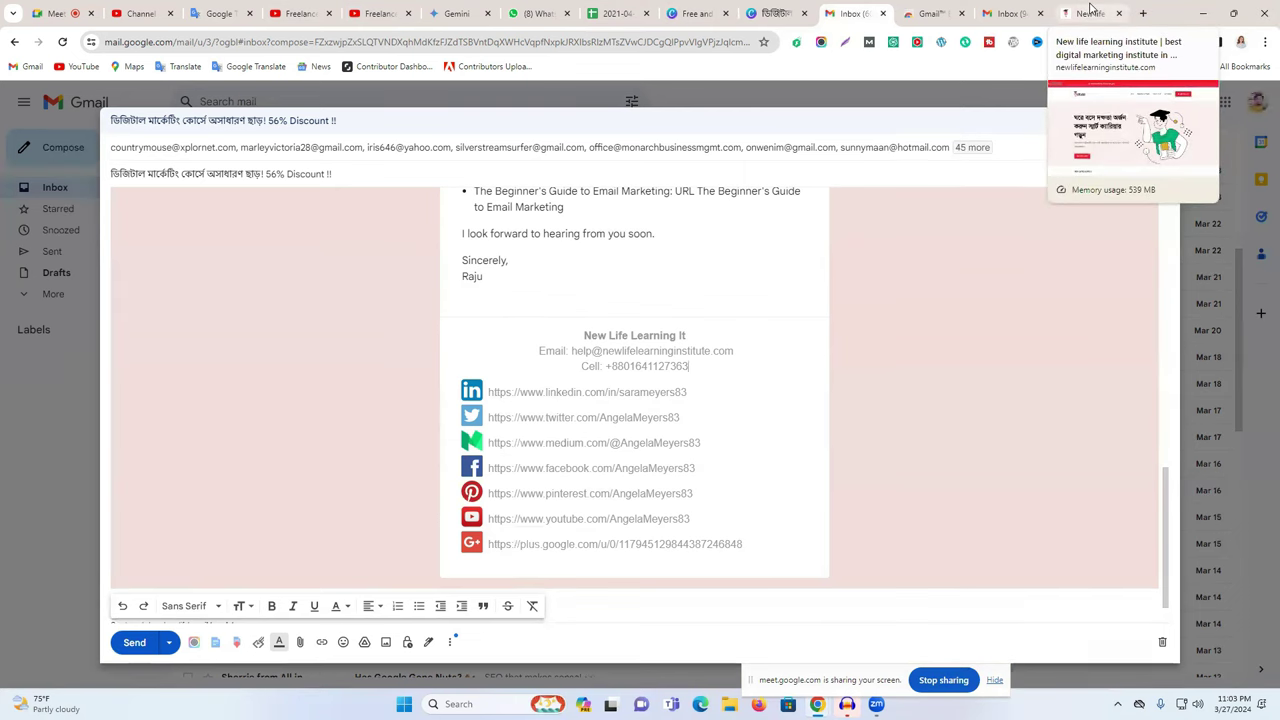
left_click(1141, 12)
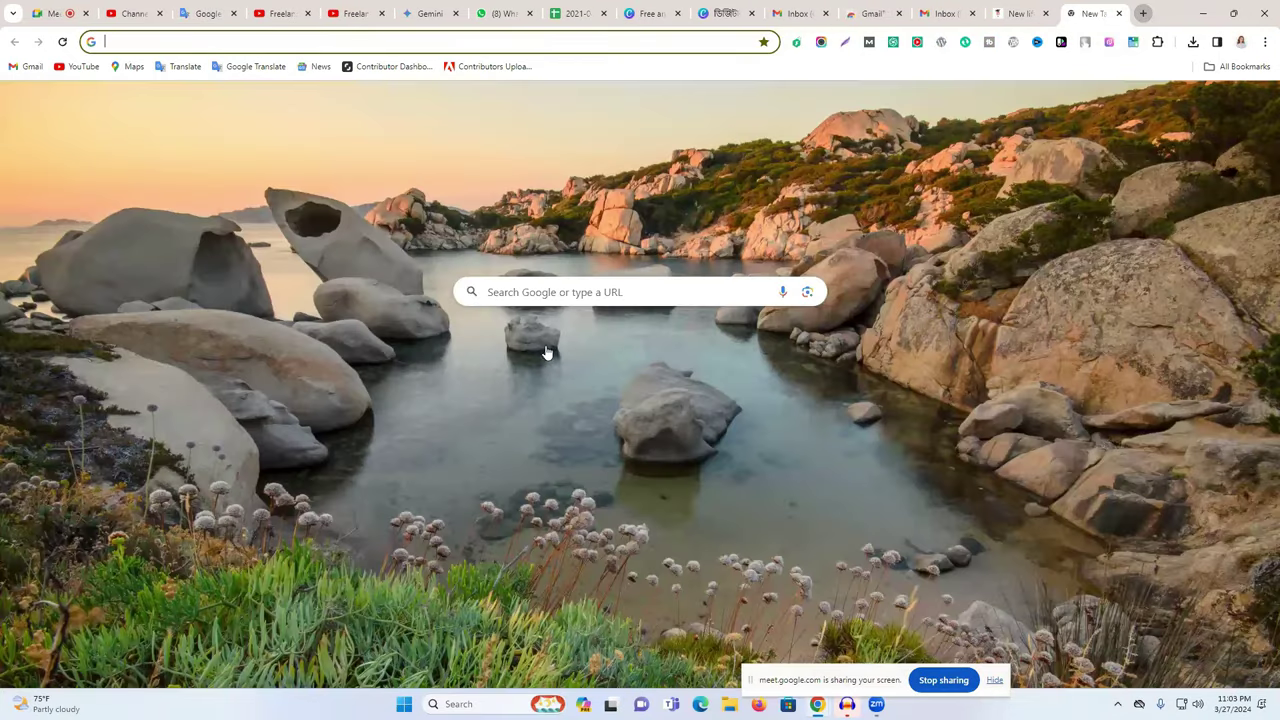
key("ctrl+v")
key("Return")
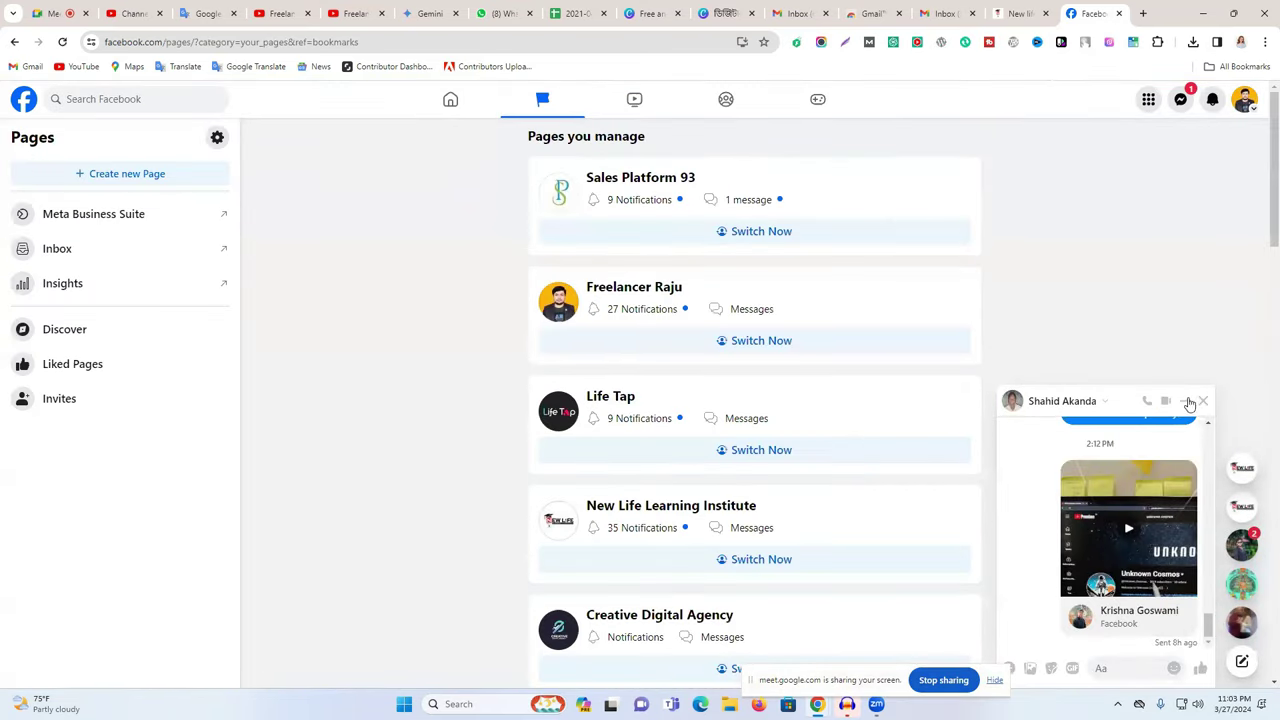
left_click(1189, 402)
scroll(800, 334, "down", 2)
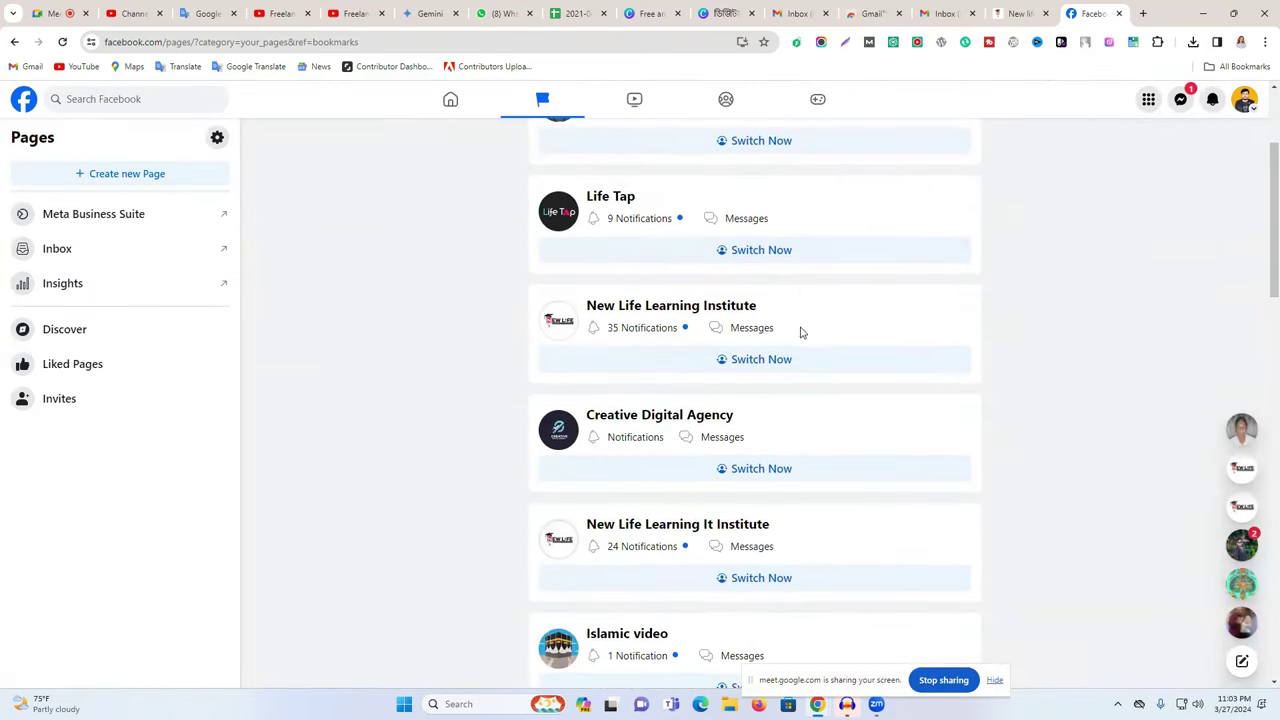
left_click(697, 310)
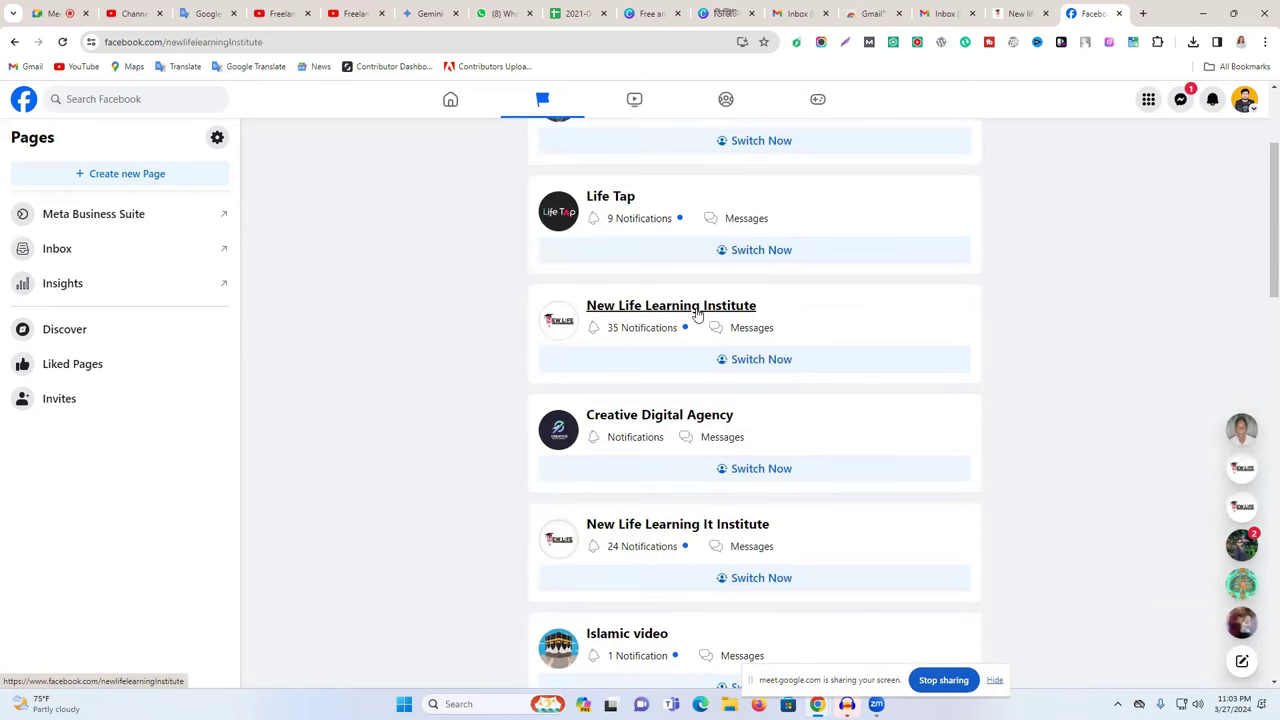
right_click(250, 42)
left_click(335, 172)
left_click(1020, 13)
left_click(955, 10)
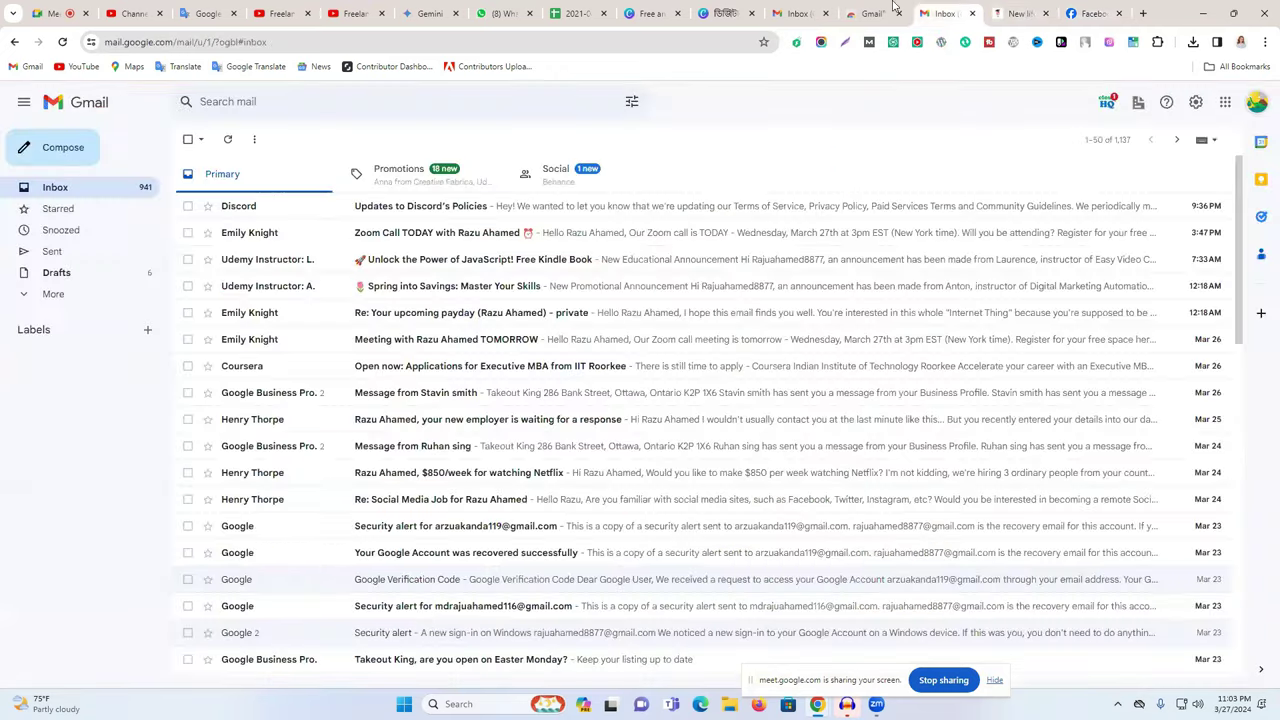
left_click(869, 8)
left_click(783, 14)
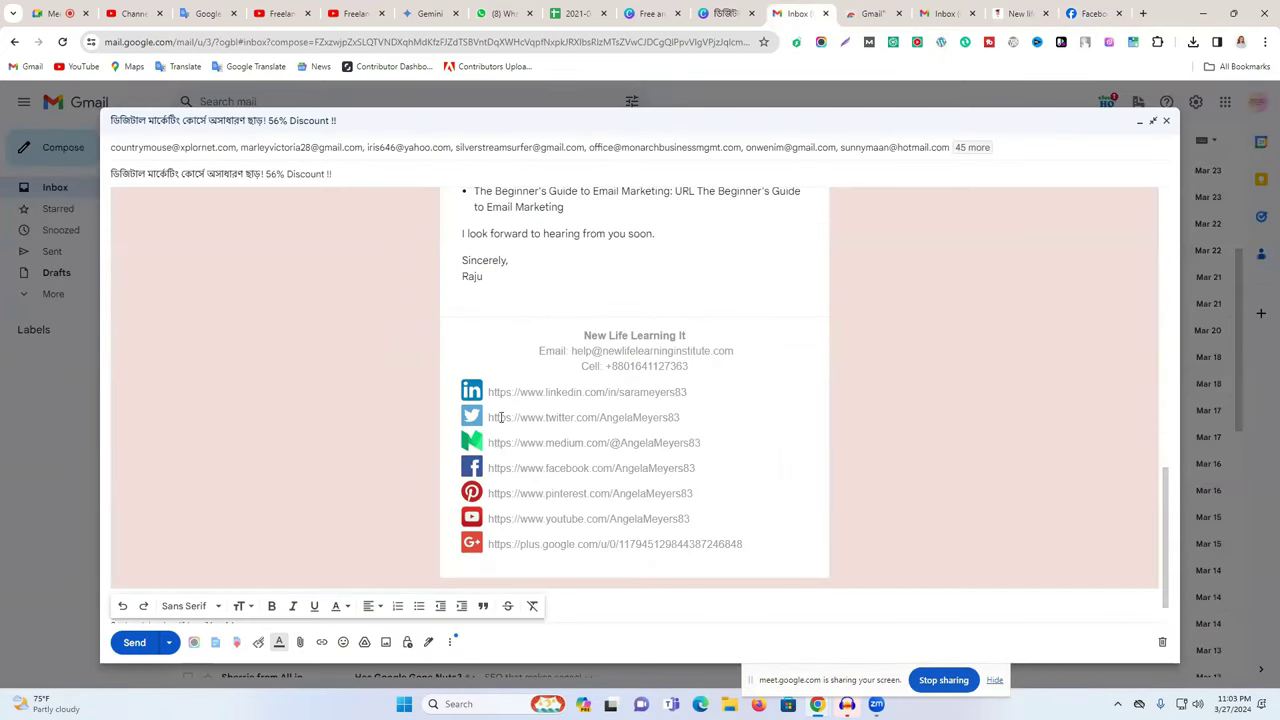
left_click_drag(492, 468, 713, 467)
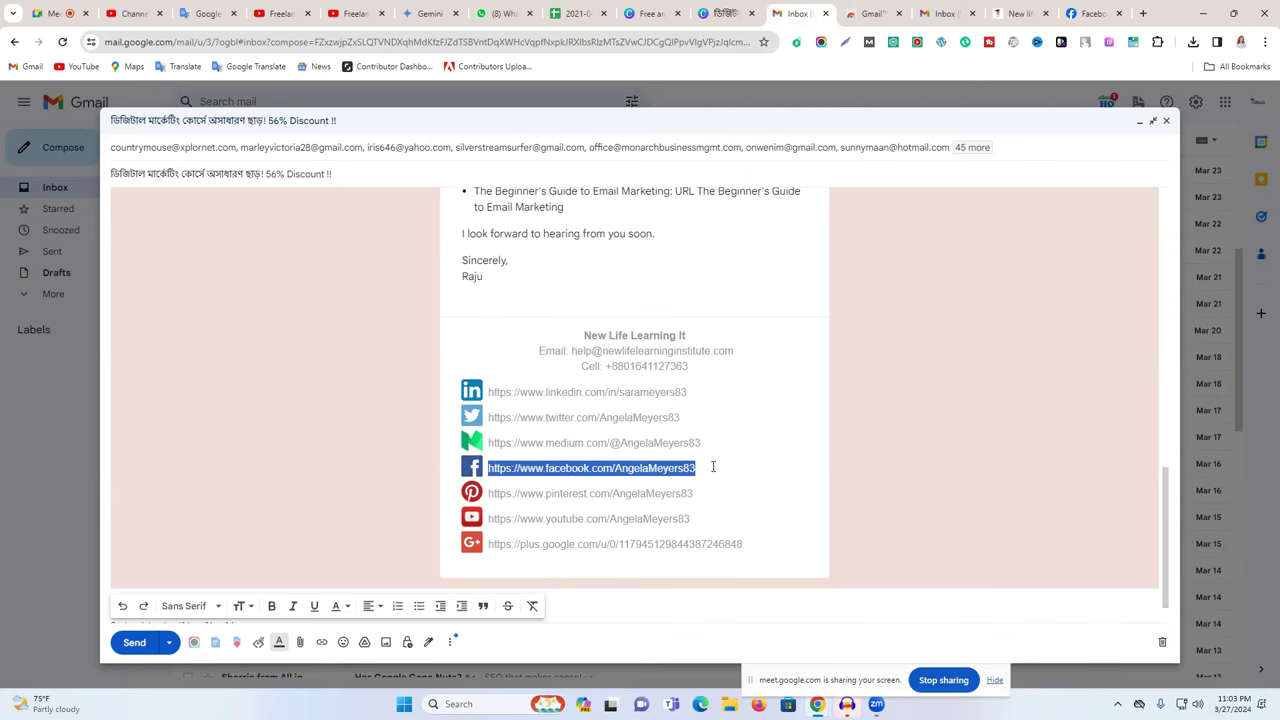
key("ctrl+v")
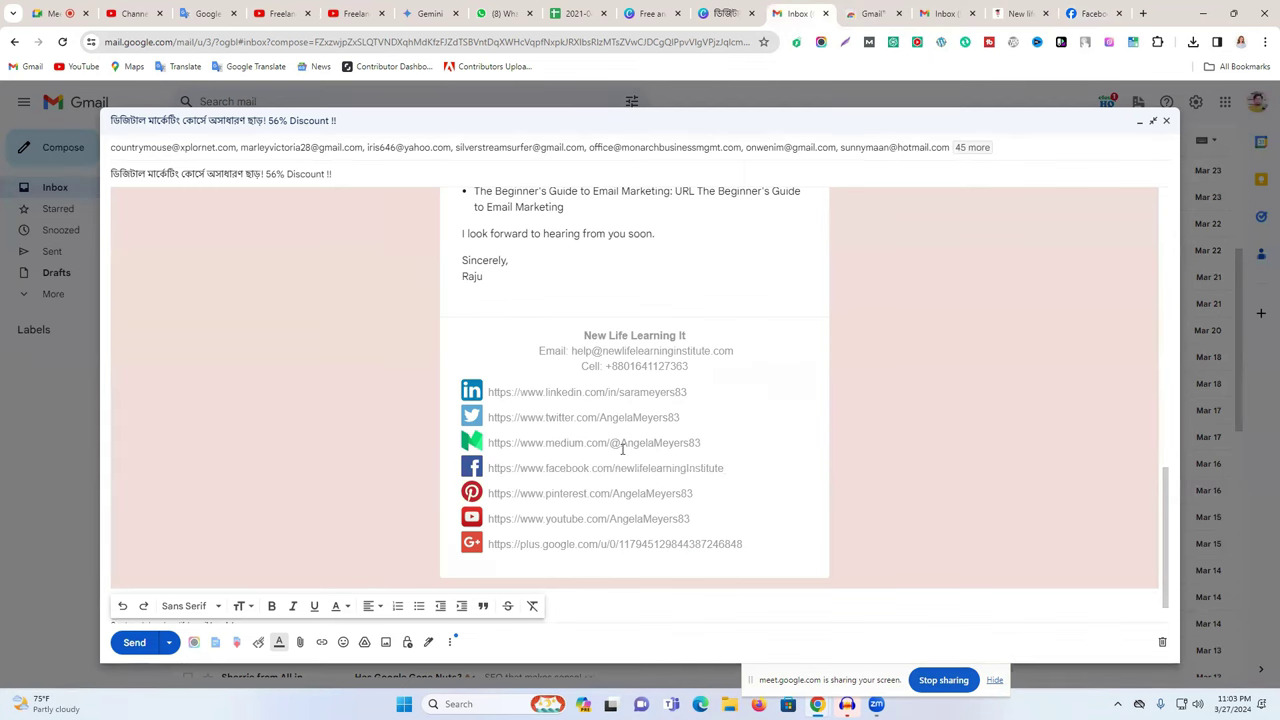
Delete the Google+ icon and its link from the list of social profiles in the footer
scroll(692, 426, "down", 1)
scroll(694, 437, "up", 4)
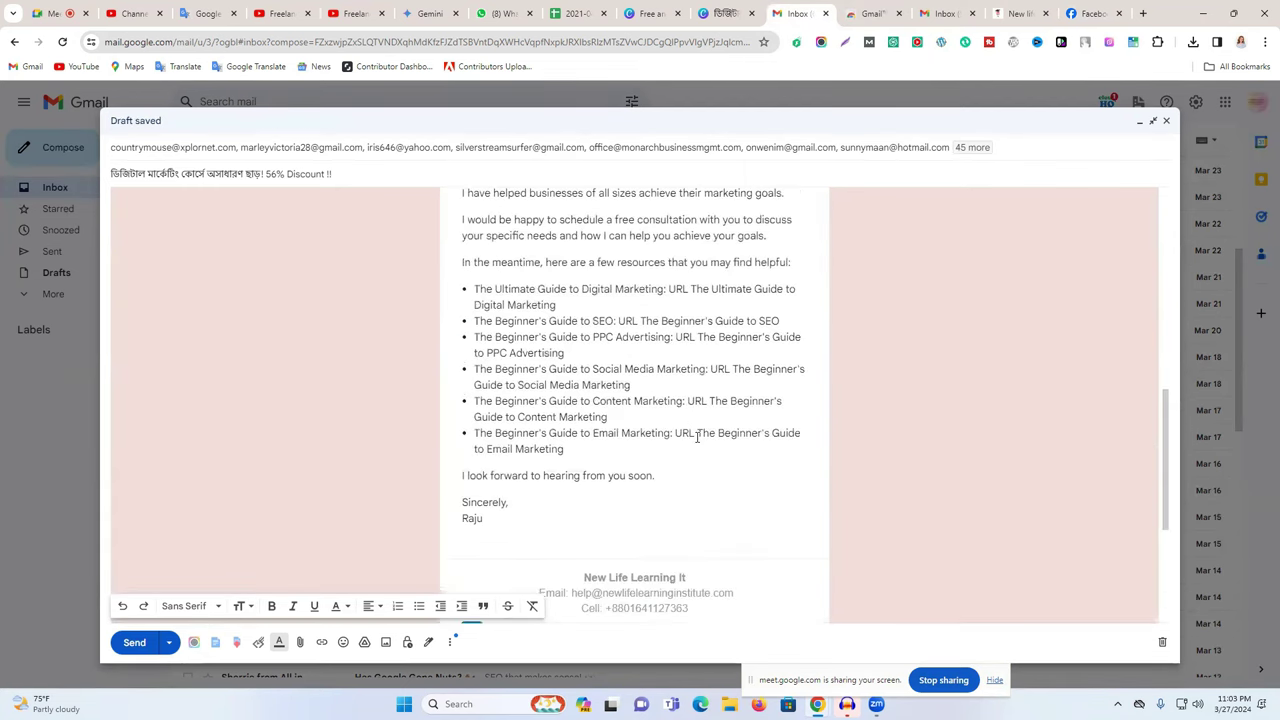
scroll(606, 441, "down", 4)
left_click_drag(724, 424, 517, 422)
left_click(703, 396)
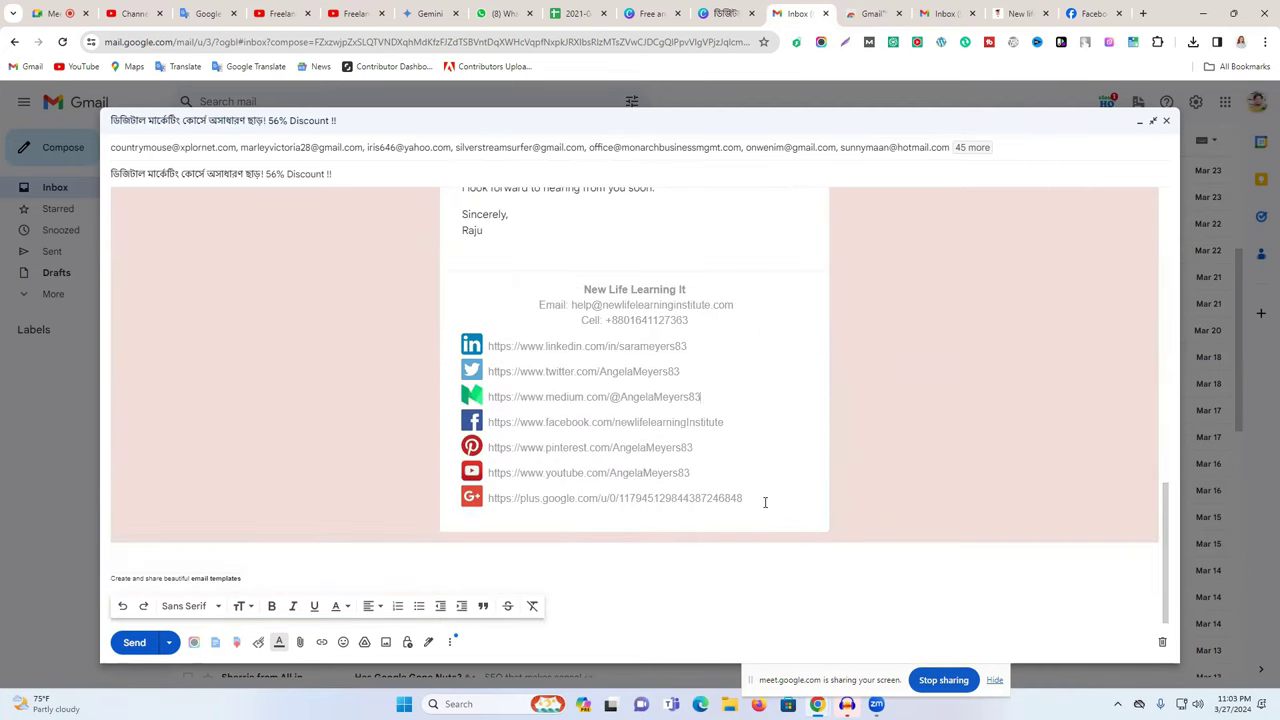
left_click_drag(764, 500, 460, 505)
key("BackSpace")
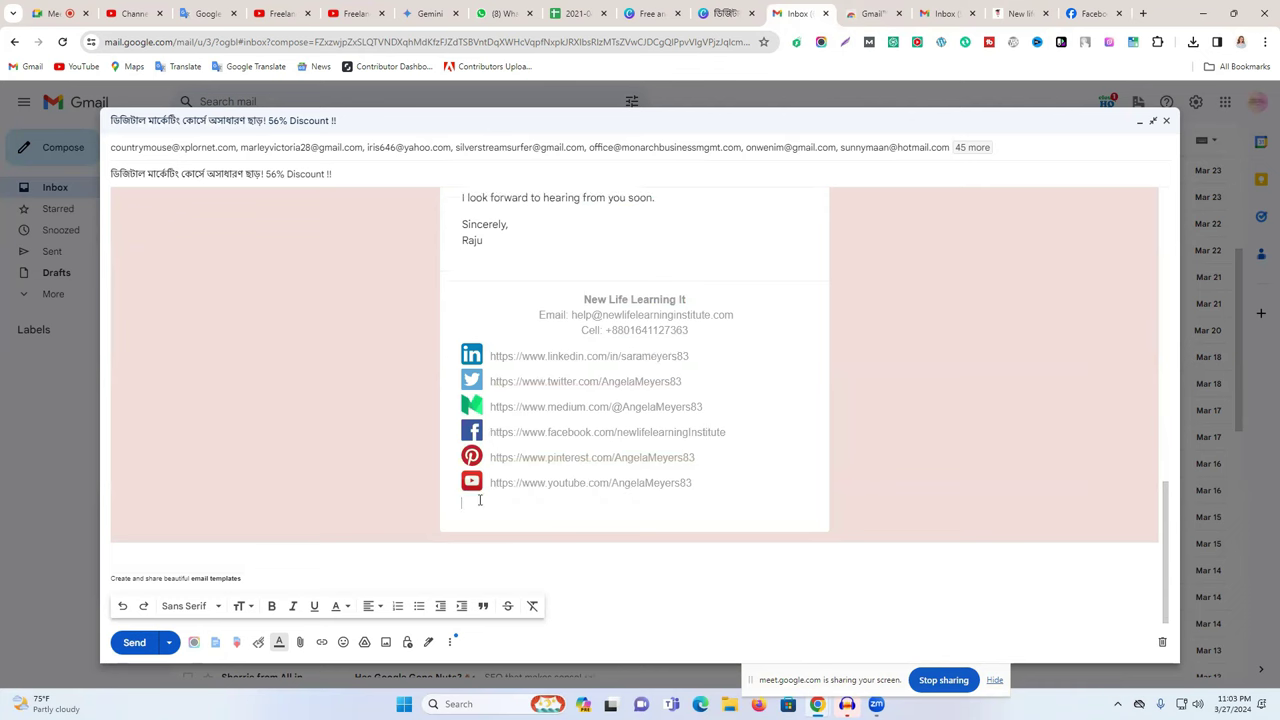
Copy the newlifelearningInstitute handle from the Facebook link and paste it over the placeholder profile name in the LinkedIn link
left_click_drag(490, 357, 689, 357)
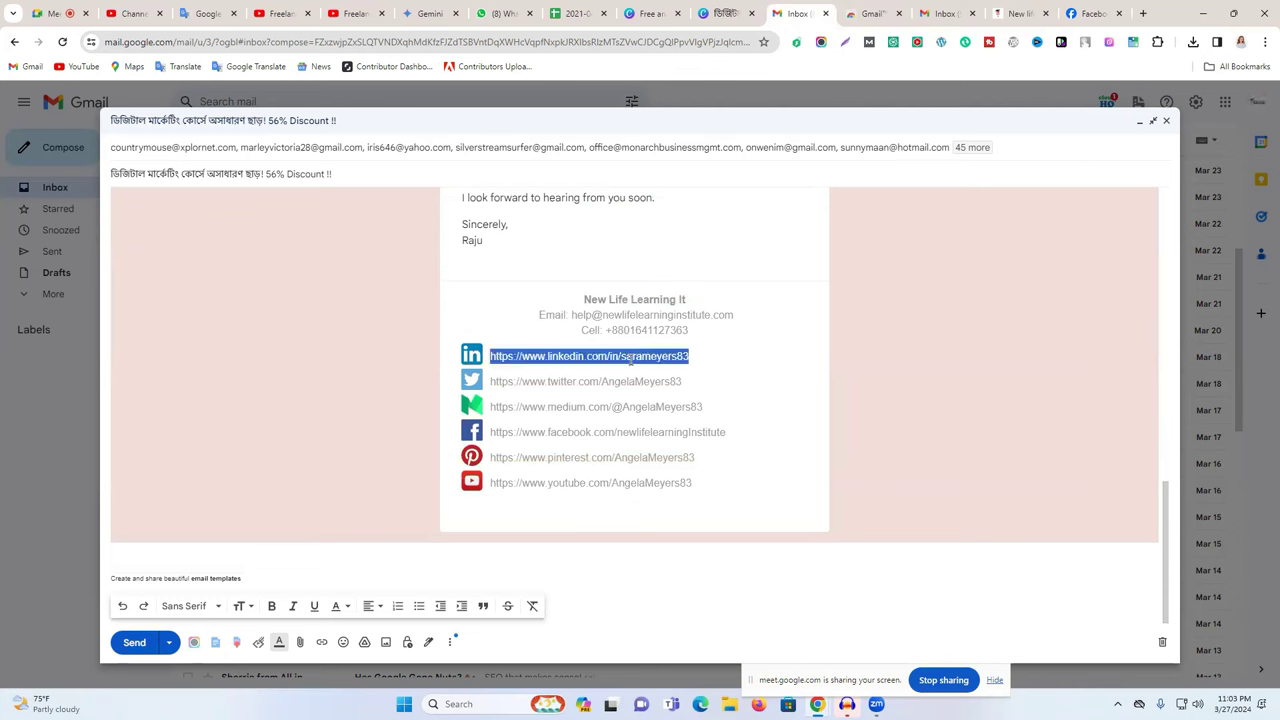
left_click_drag(617, 432, 759, 434)
left_click_drag(692, 358, 611, 356)
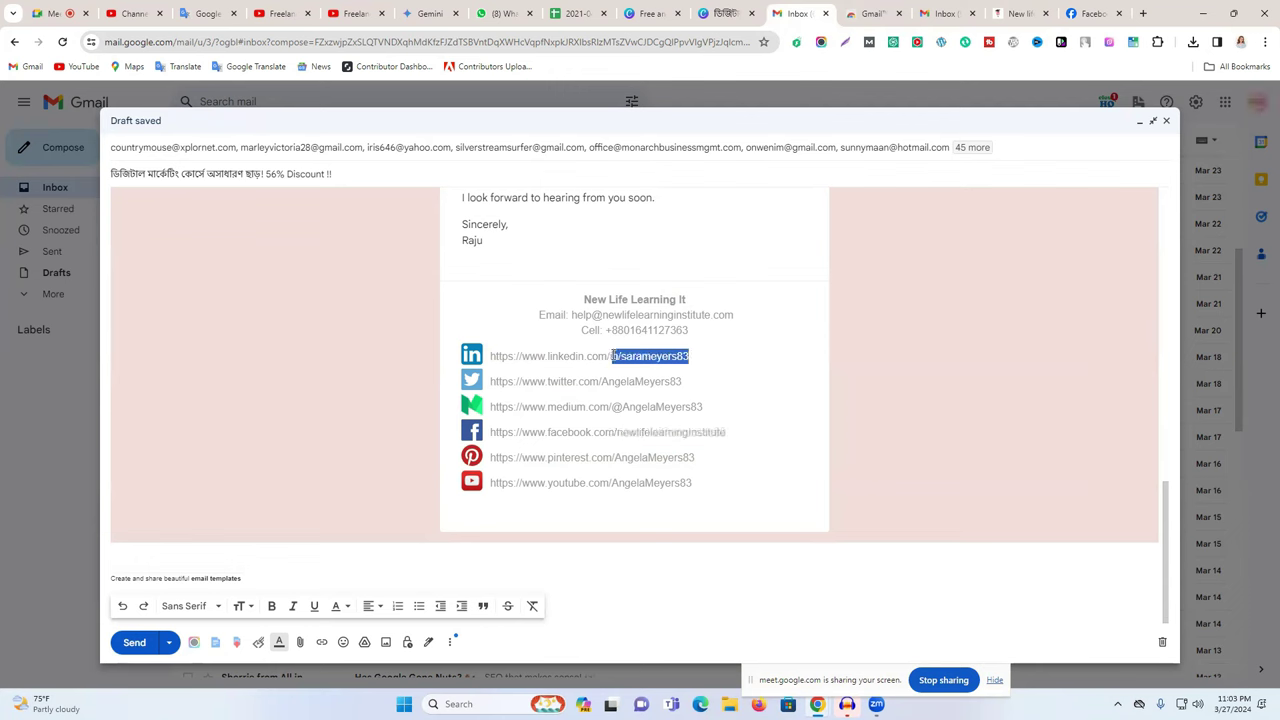
key("ctrl+v")
Replace the placeholder profile name in the footer's Twitter link with newlifelearningInstitute, copied from the Facebook link
left_click_drag(683, 381, 606, 382)
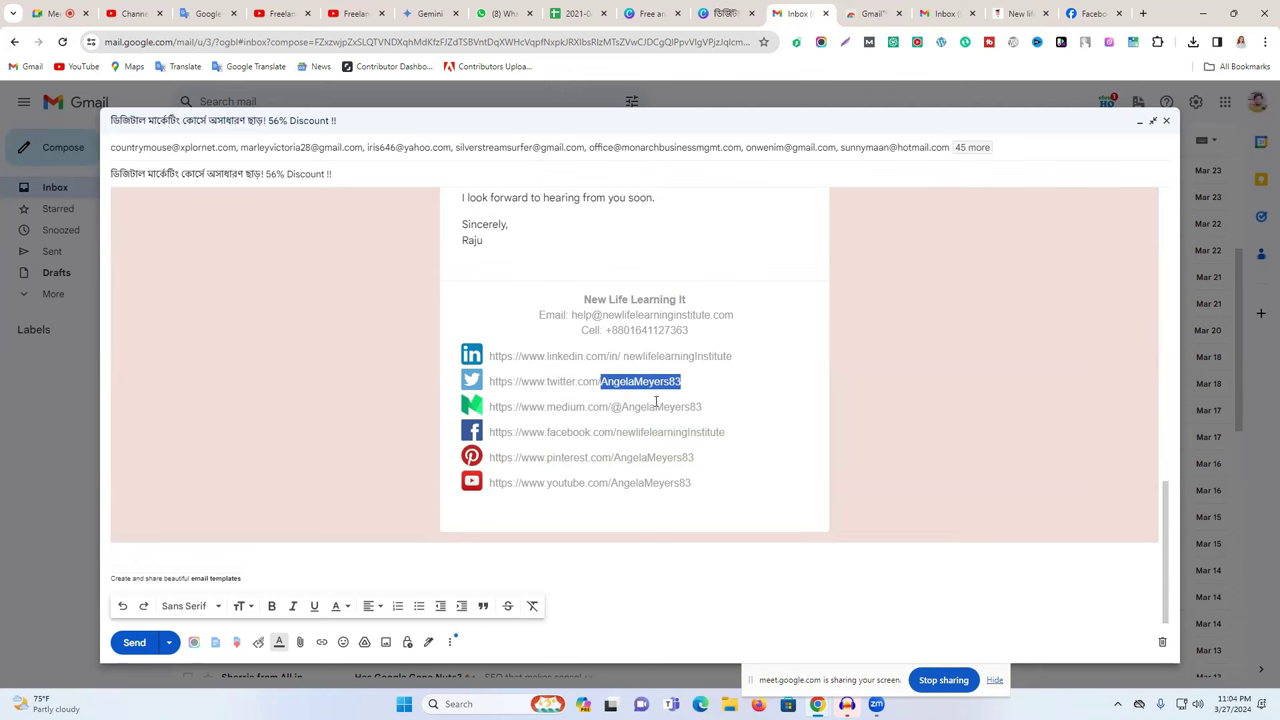
left_click_drag(727, 432, 617, 432)
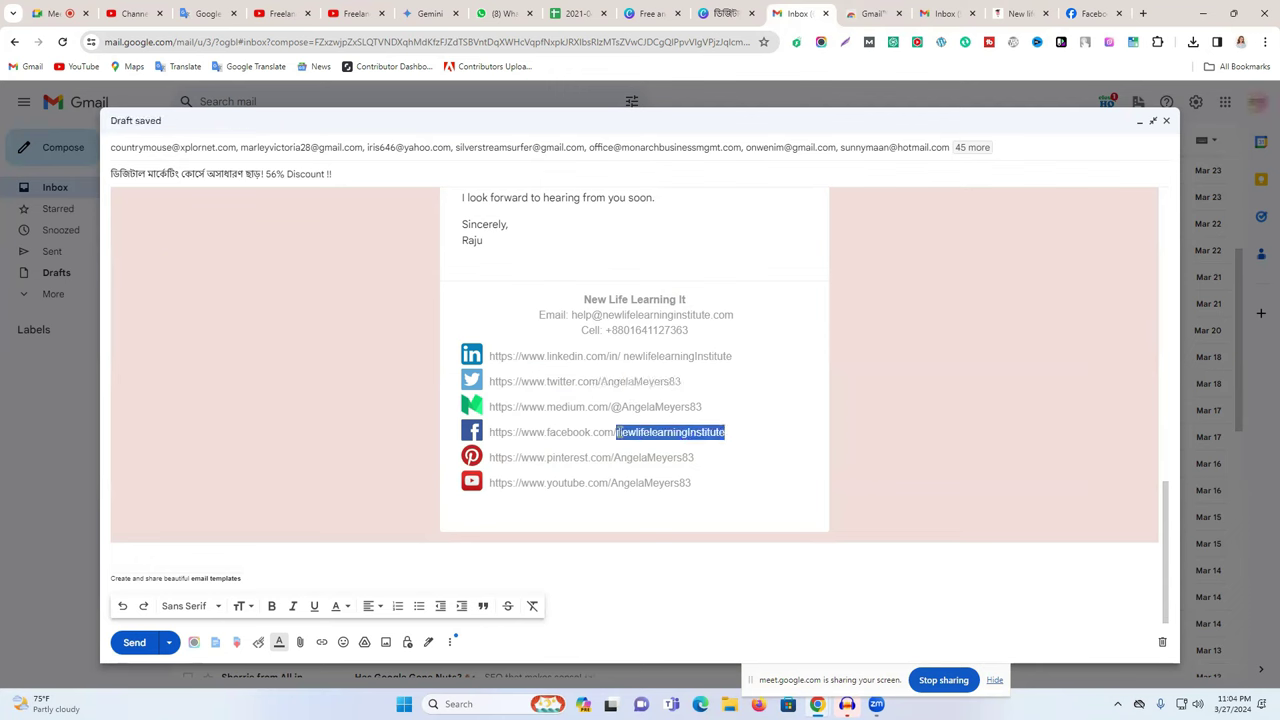
left_click_drag(691, 394, 600, 383)
key("ctrl+v")
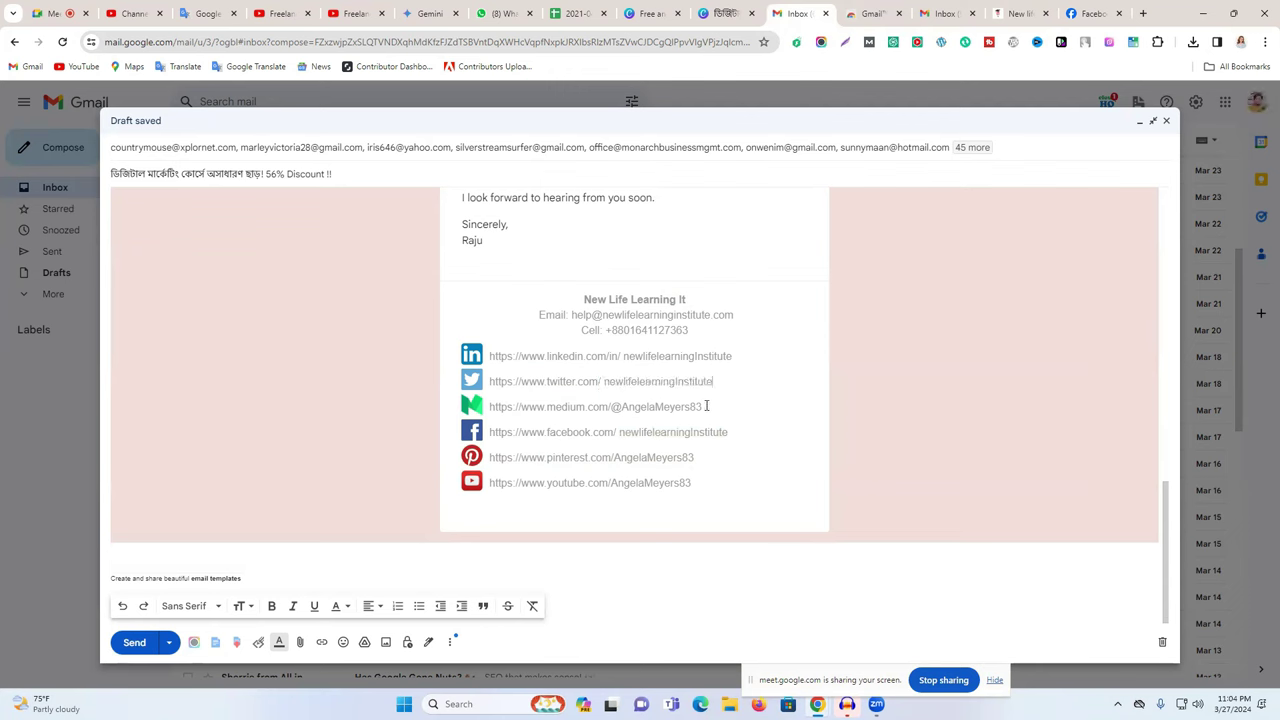
Replace the placeholder names in the Medium and Pinterest links with newlifelearningInstitute, removing the space after the Medium link's @ sign
left_click_drag(704, 407, 625, 407)
key("ctrl+v")
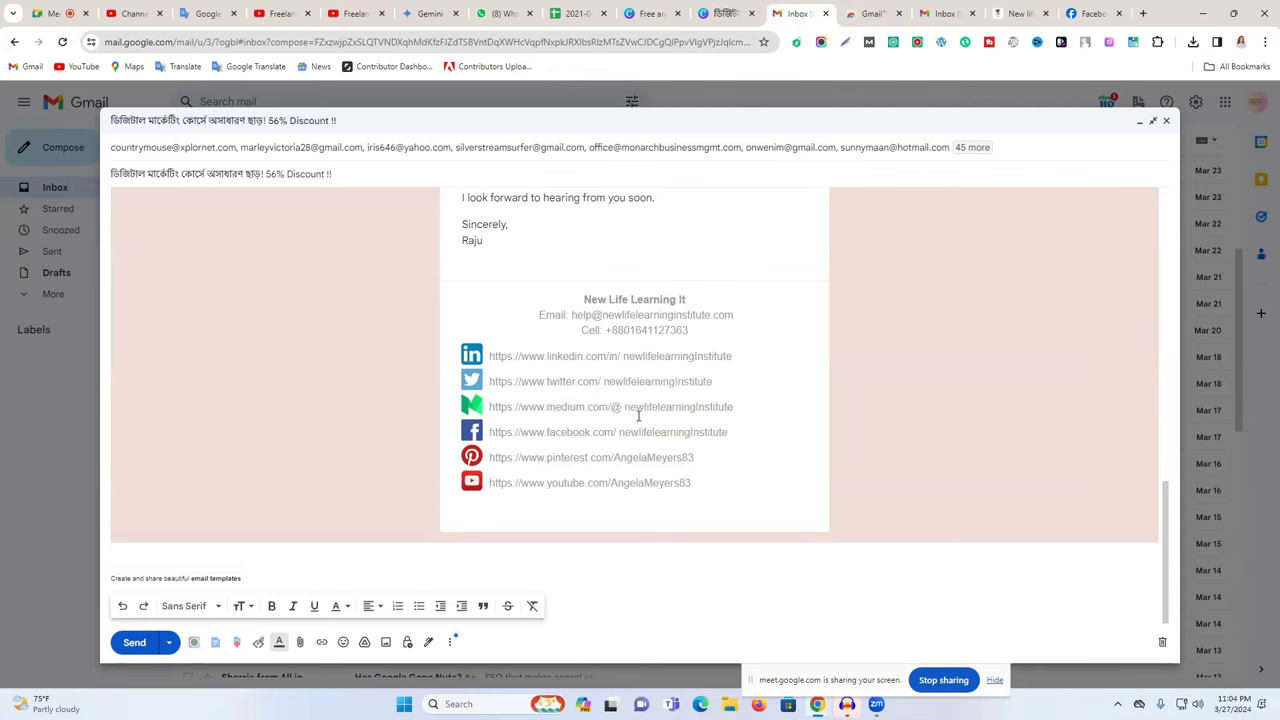
key("BackSpace")
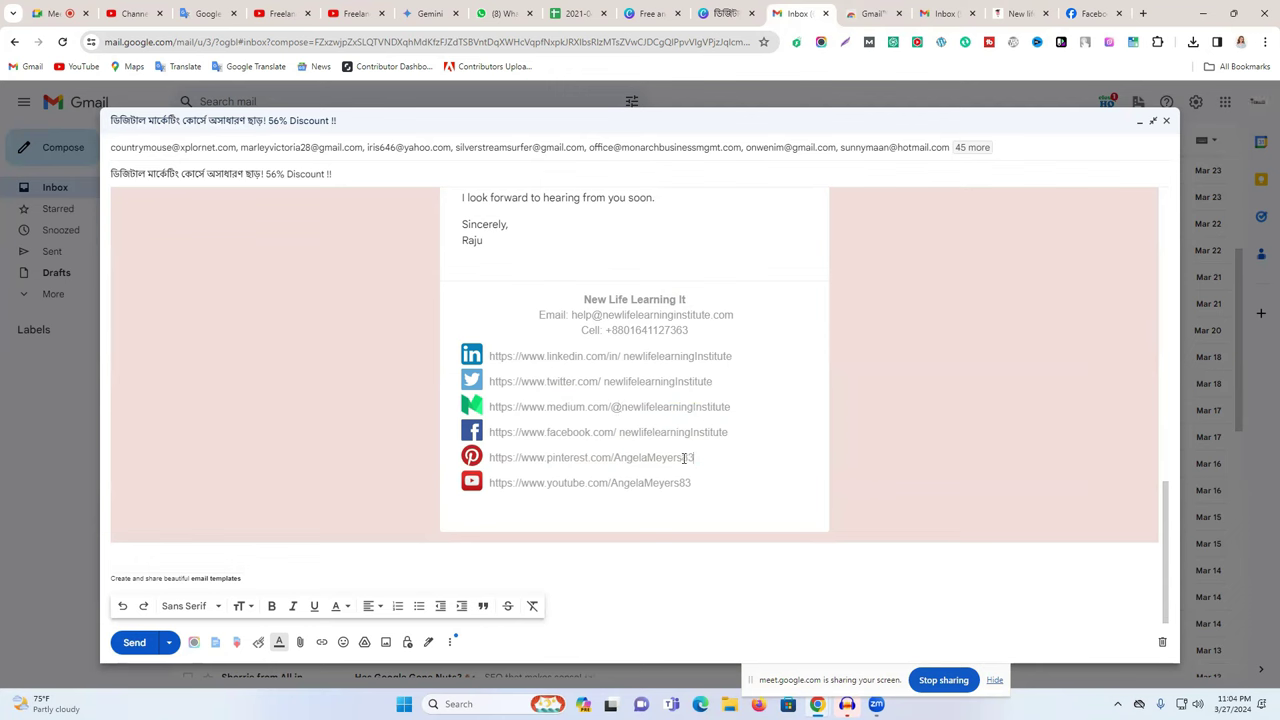
left_click_drag(695, 457, 620, 458)
key("ctrl+v")
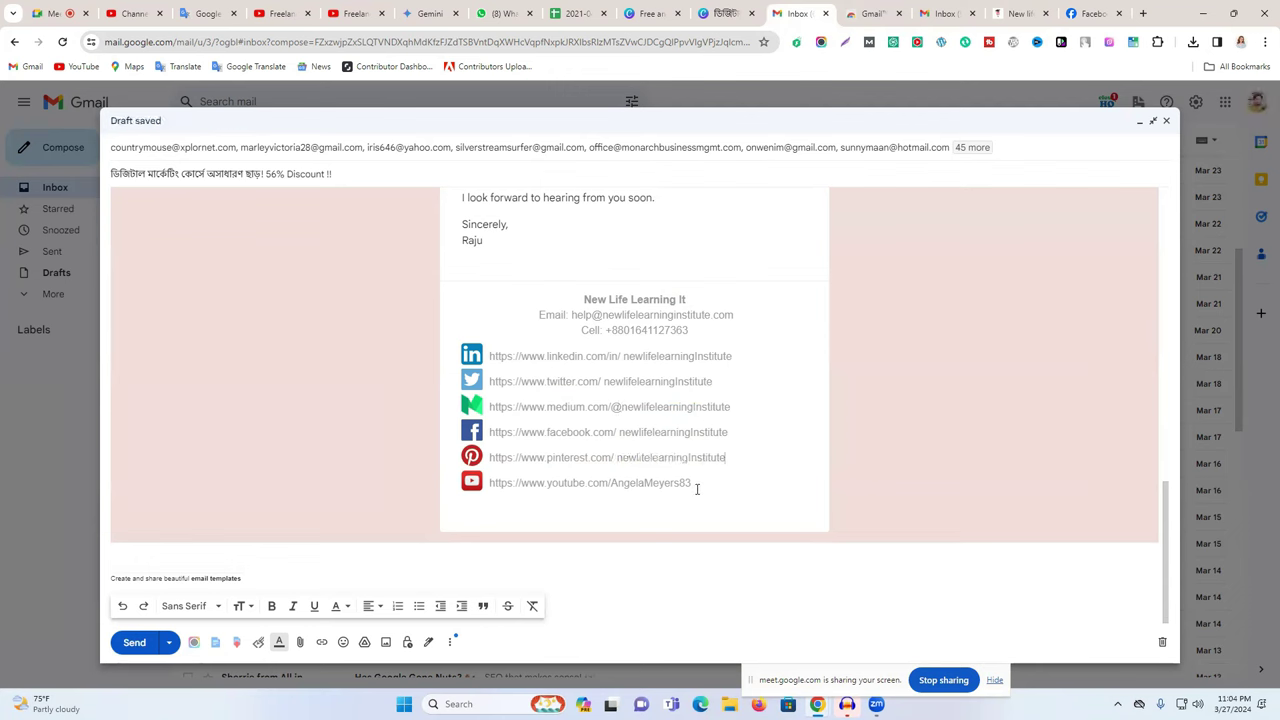
Replace the placeholder name in the YouTube link with newlifelearningInstitute and remove the extra space after the slash
left_click_drag(695, 484, 614, 484)
left_click_drag(697, 484, 617, 484)
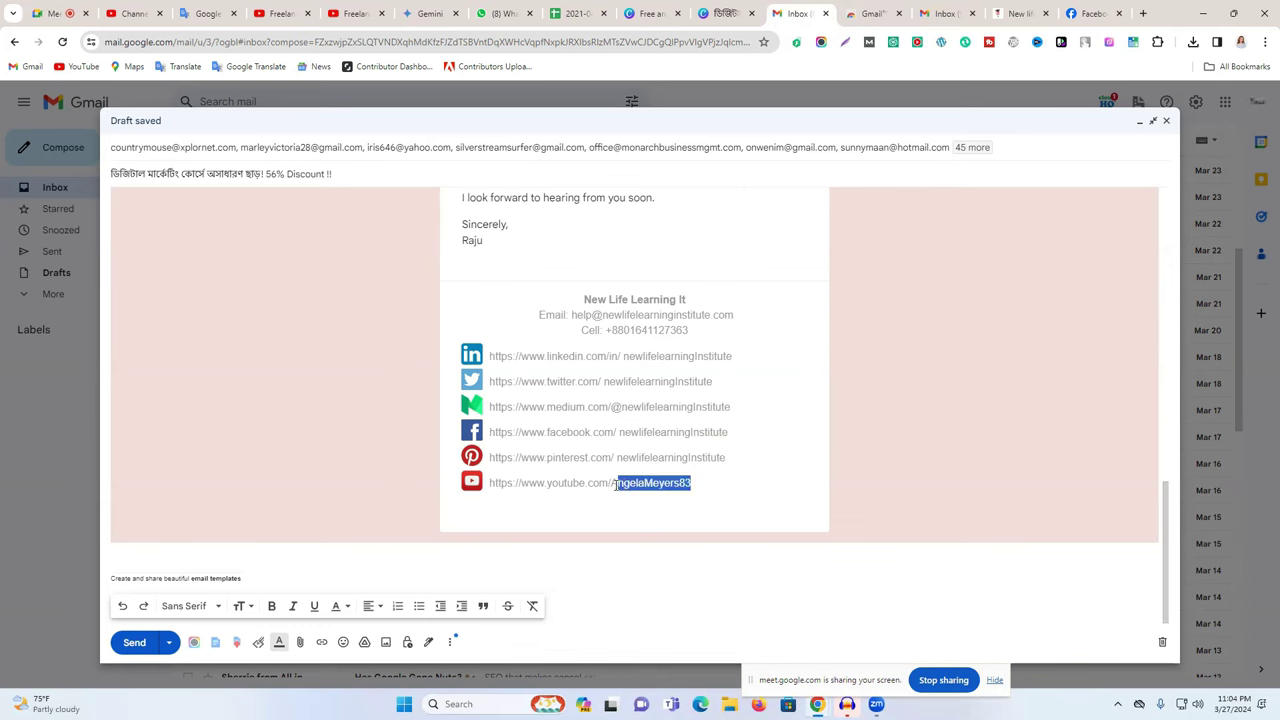
key("ctrl+v")
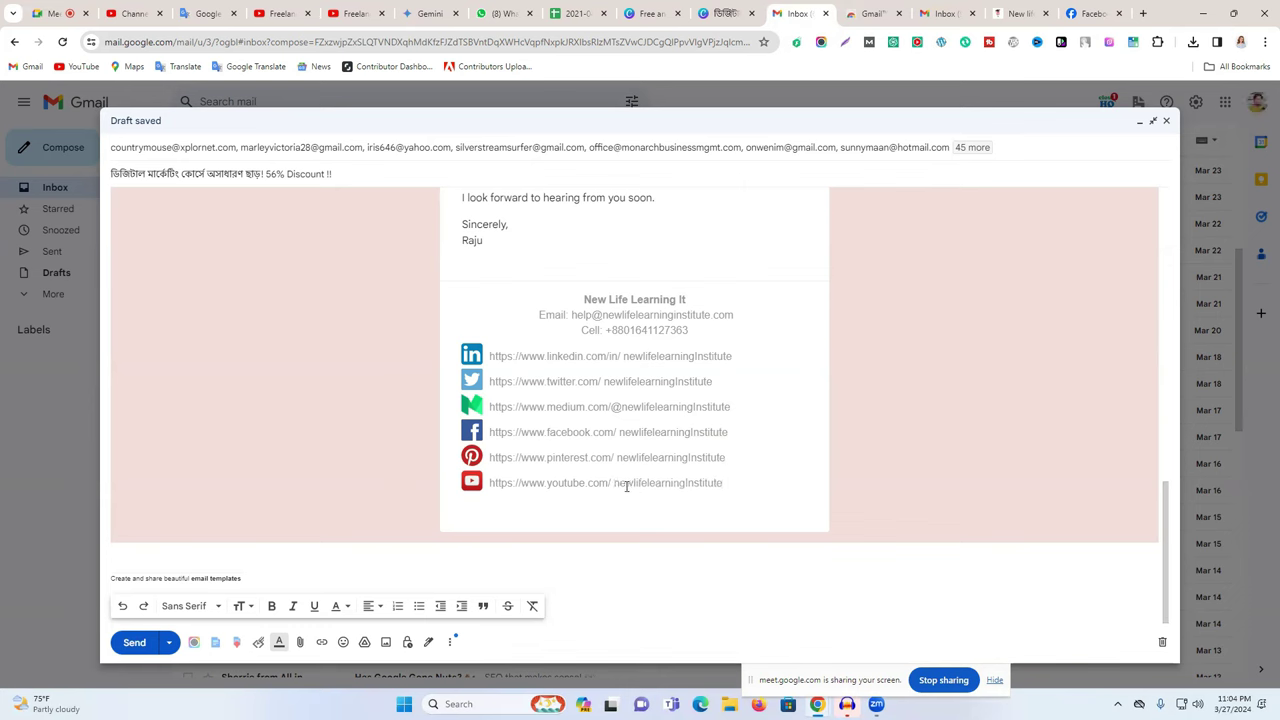
key("BackSpace")
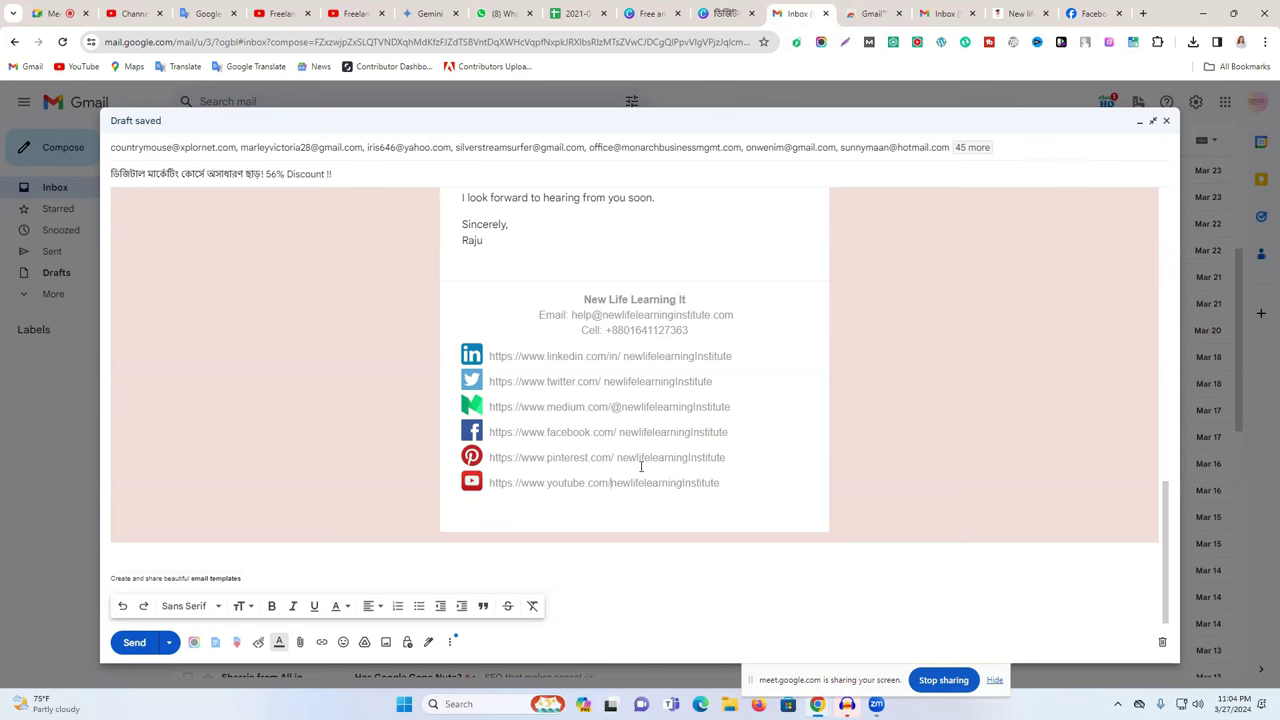
key("BackSpace")
Review the message body, including the paragraph on marketing experience, up to the discount heading
scroll(634, 372, "up", 10)
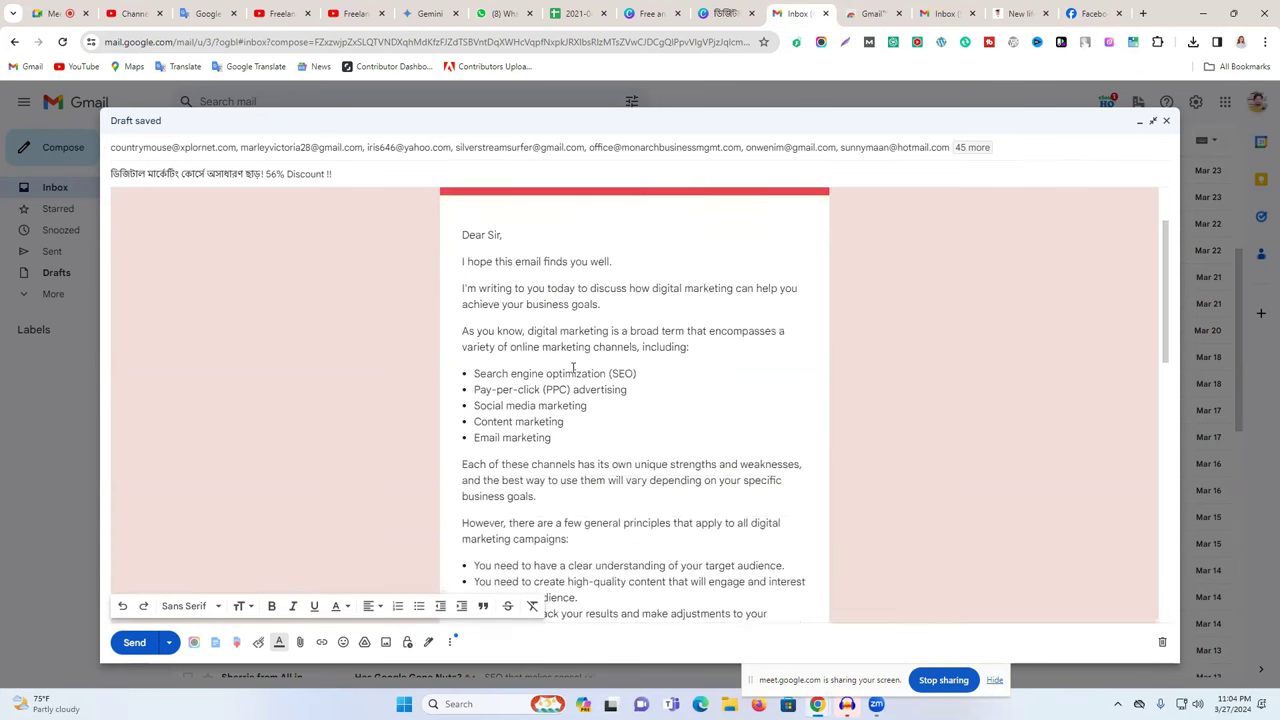
scroll(573, 370, "down", 5)
scroll(522, 432, "up", 2)
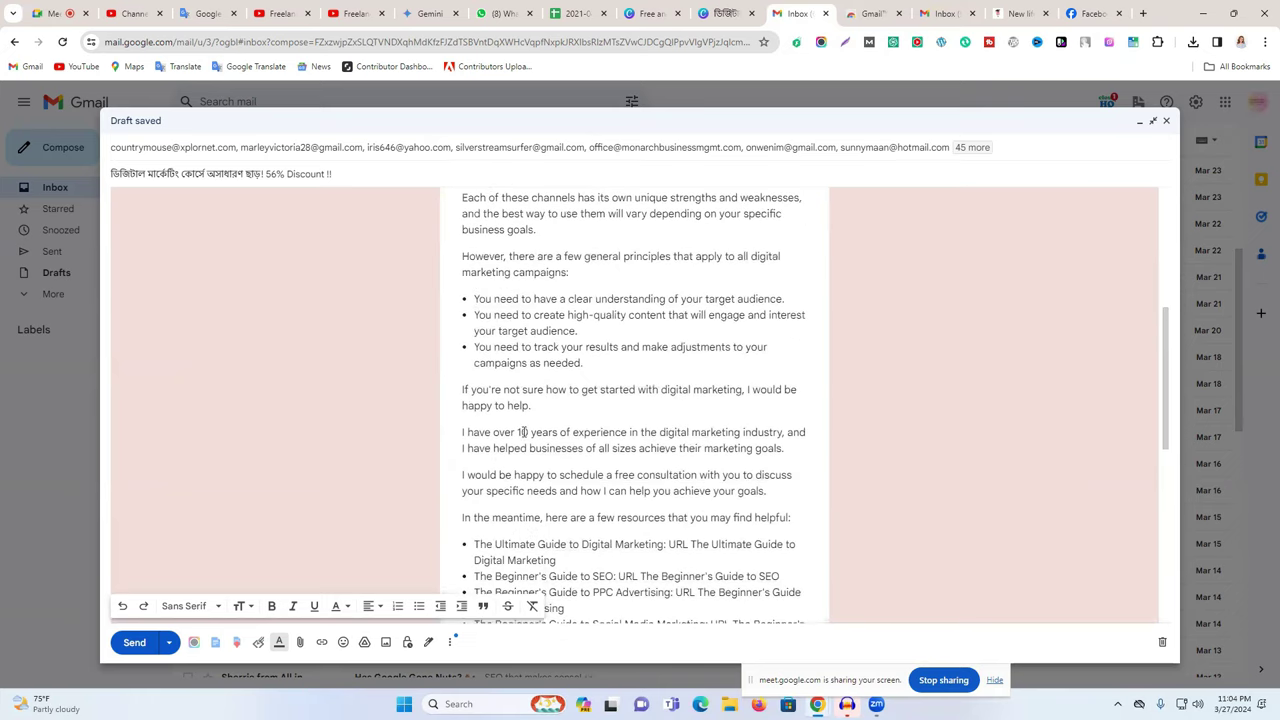
left_click_drag(518, 432, 698, 425)
scroll(674, 396, "up", 5)
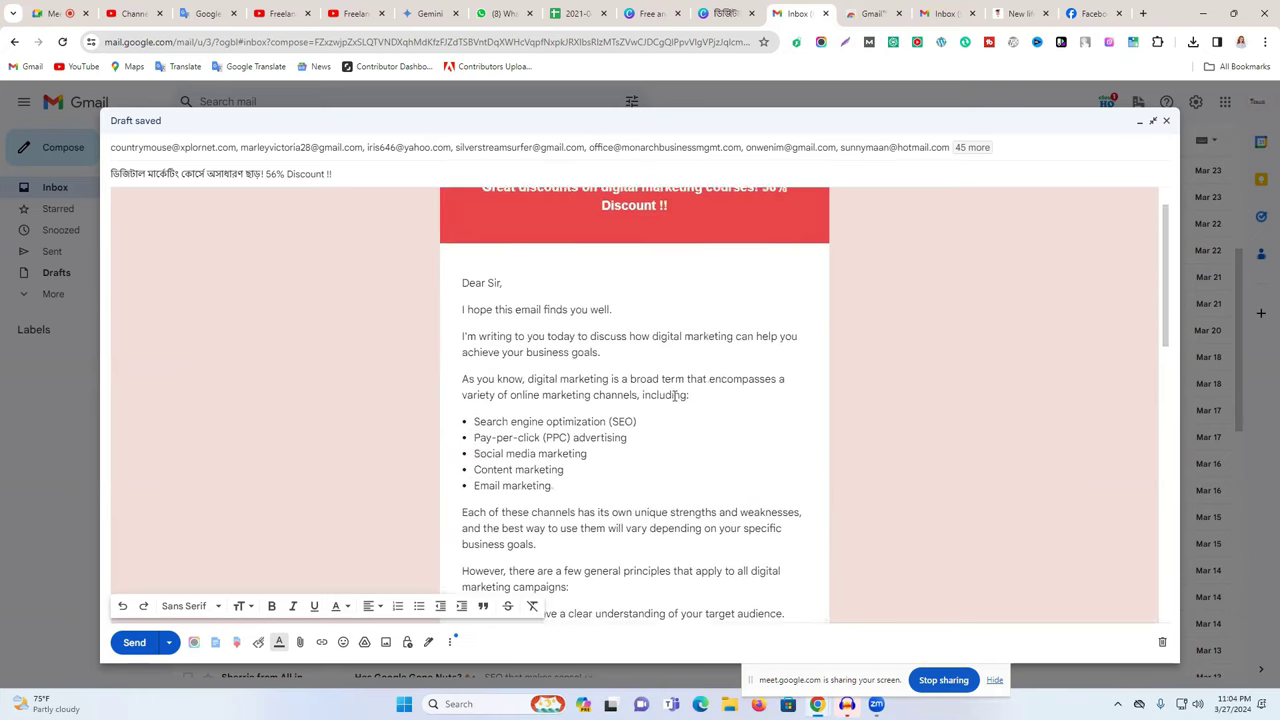
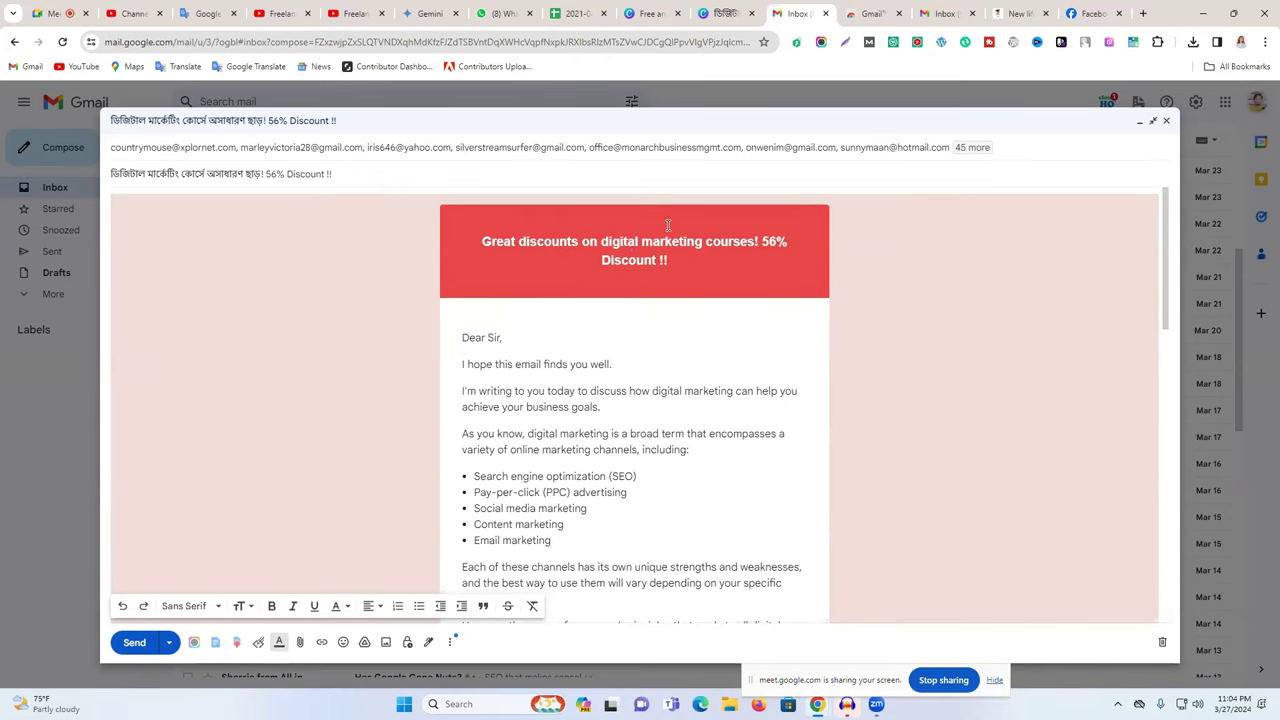
In Google Translate, dictate the Bengali phrase "ডিজিটাল মার্কেটিং এর সার্ভিস পাচ্ছেন ফিফটি পার্সেন্ট ডিসকাউন্ট" and copy it into the Gemini prompt
left_click(208, 13)
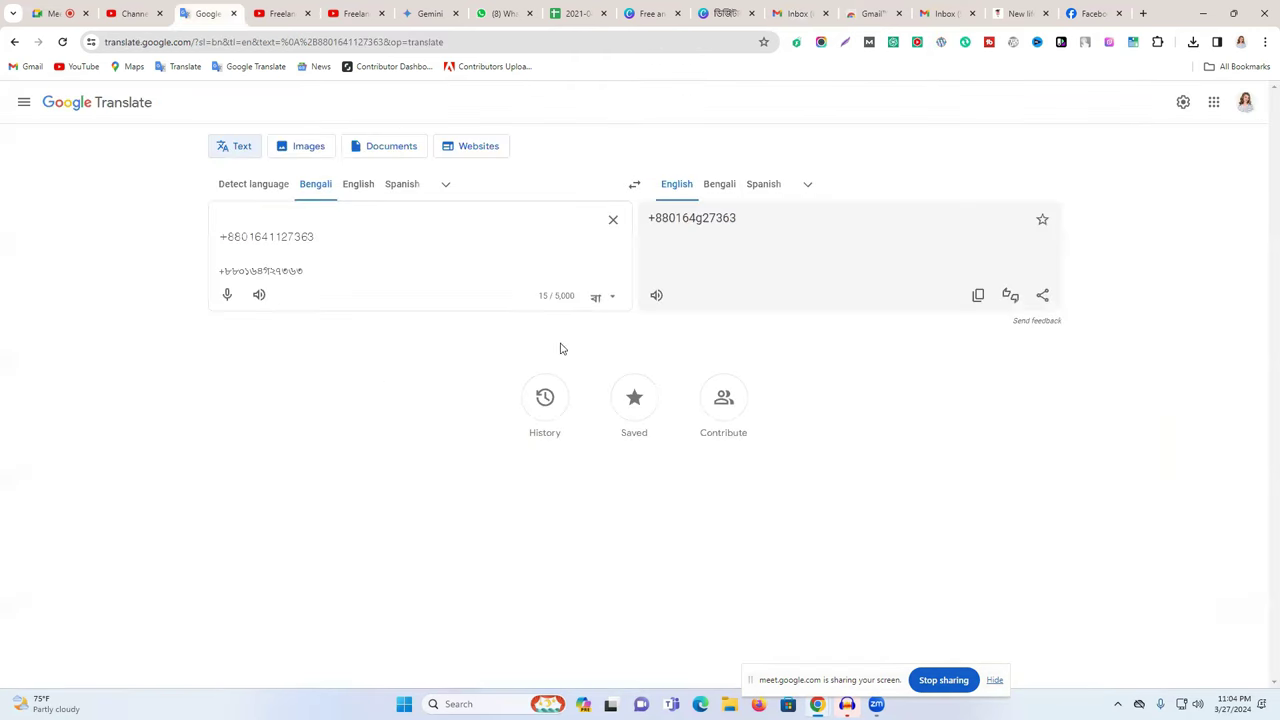
left_click(226, 297)
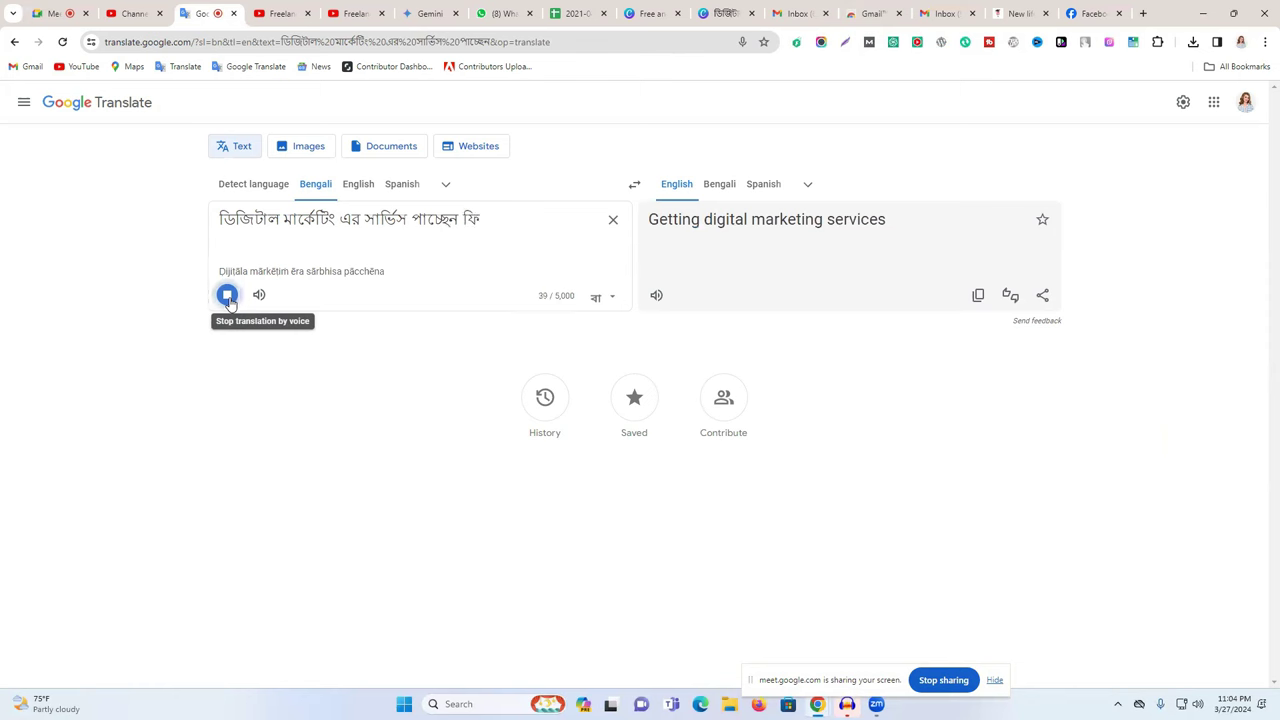
left_click(228, 297)
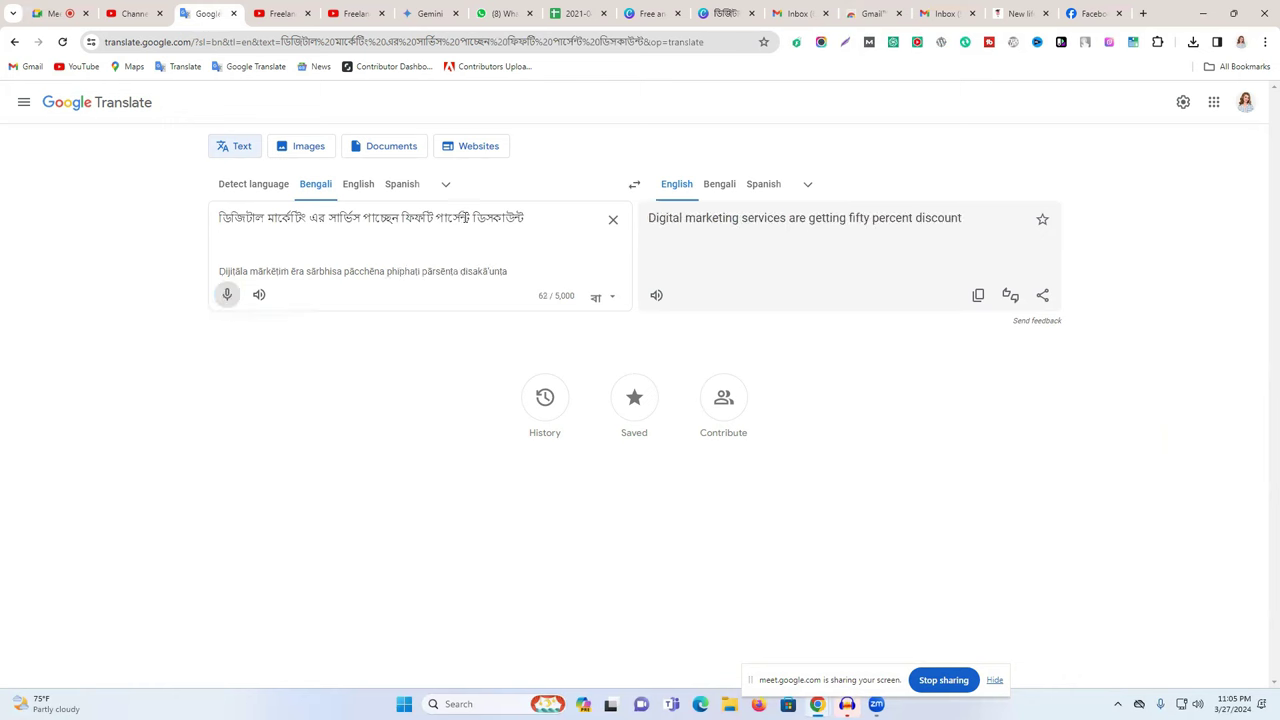
triple_click(455, 218)
right_click(465, 220)
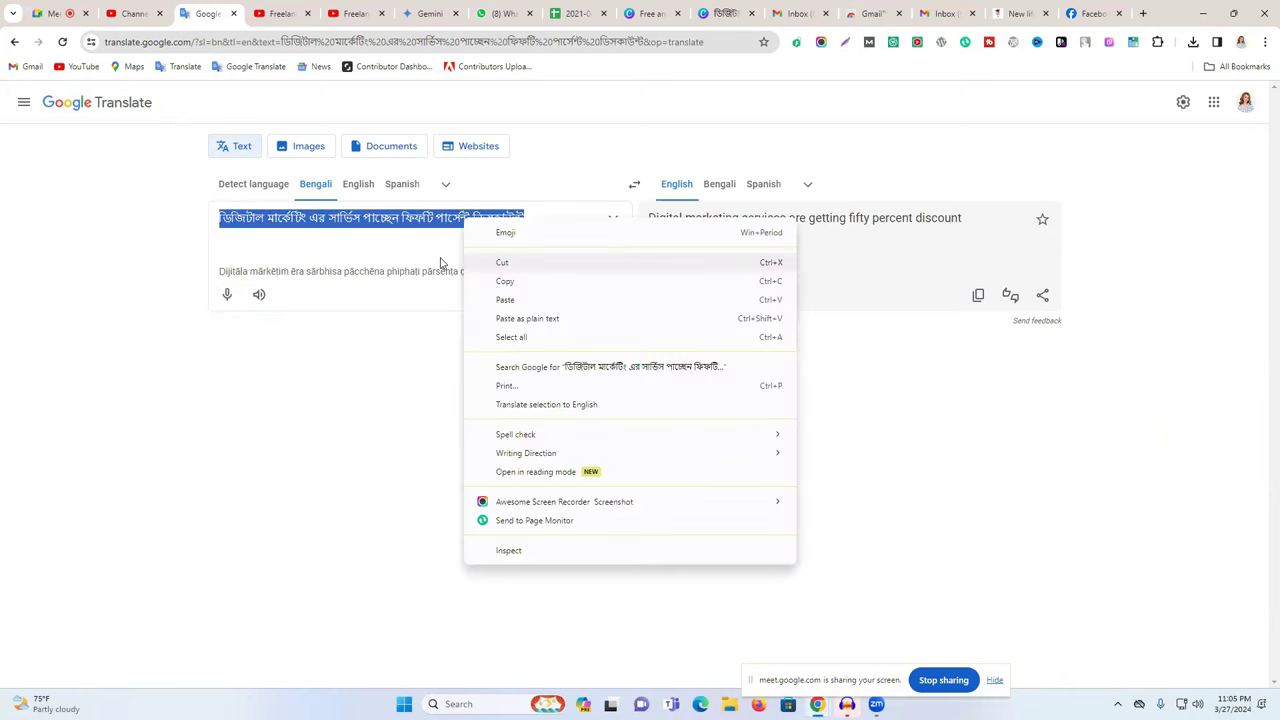
left_click(505, 283)
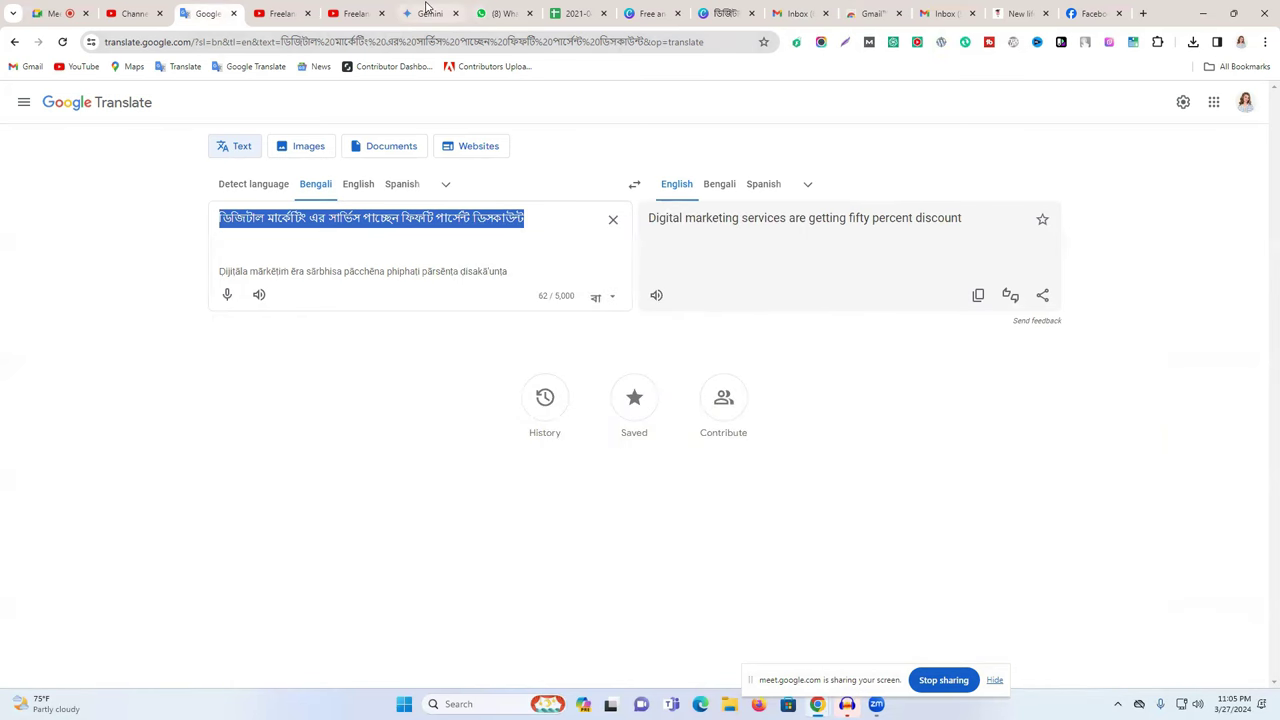
left_click(430, 13)
left_click(508, 646)
key("ctrl+v")
Dictate "এটার উপর ভিত্তি করে আমাকে কয়েকটা টাইটেল লিখে দাও" in Google Translate, append it to the Gemini prompt and submit the prompt
left_click(208, 13)
left_click(620, 216)
left_click(227, 295)
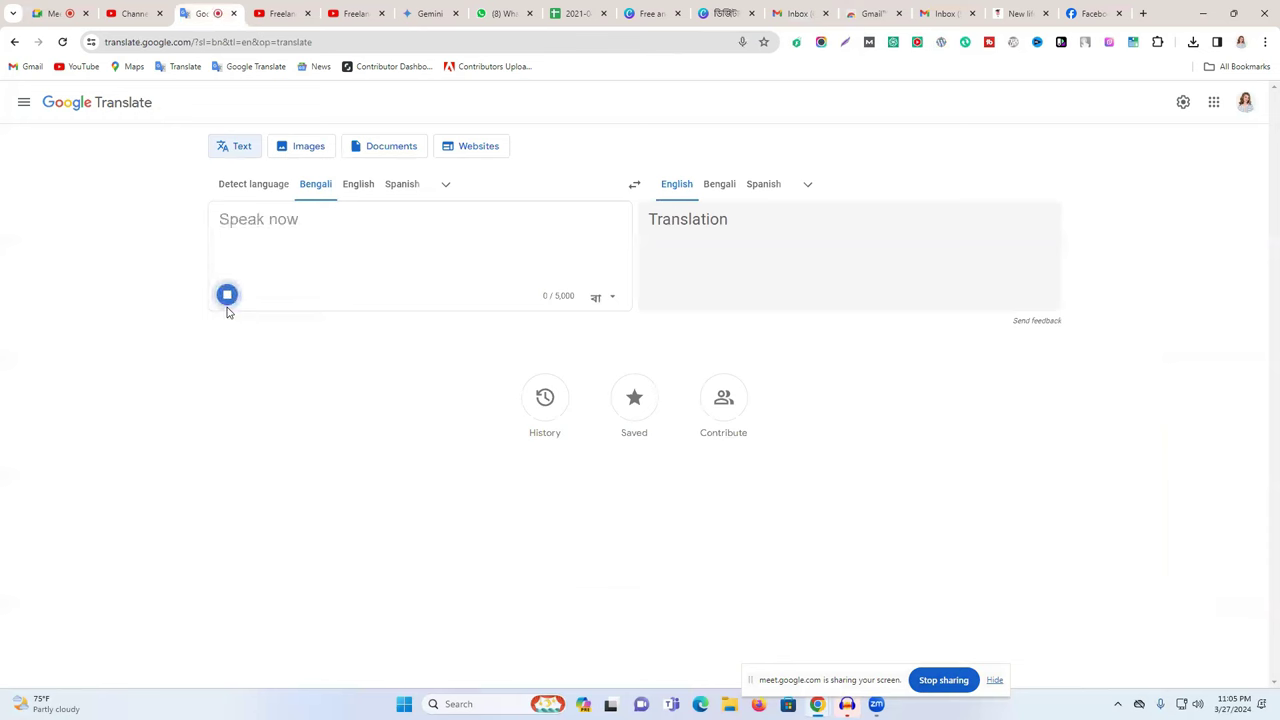
right_click(310, 222)
left_click(289, 249)
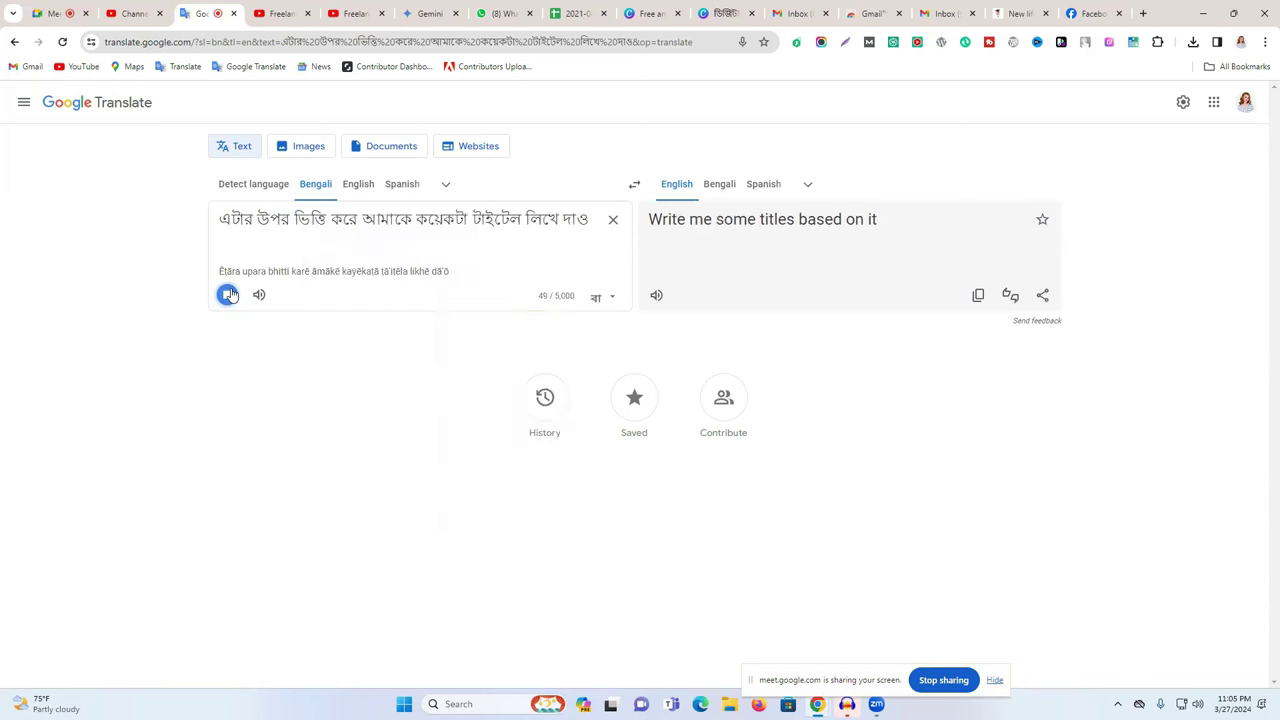
triple_click(273, 220)
left_click(428, 13)
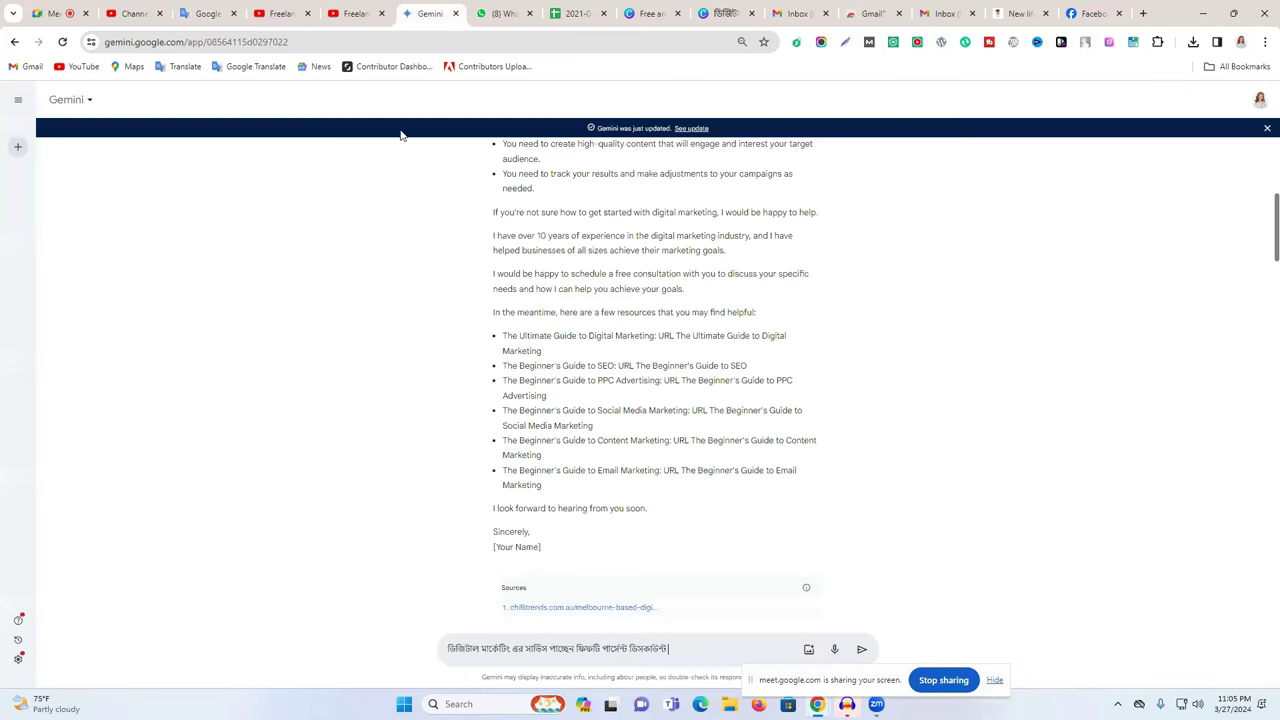
key("ctrl+v")
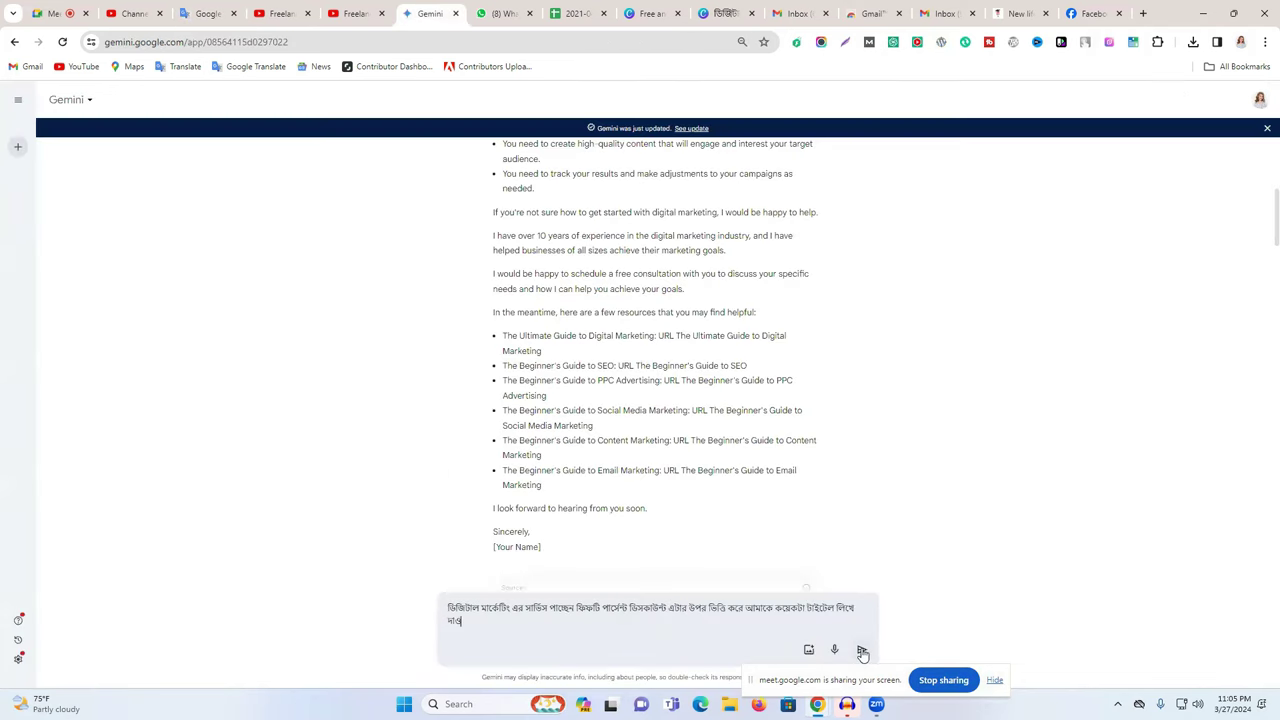
left_click(862, 650)
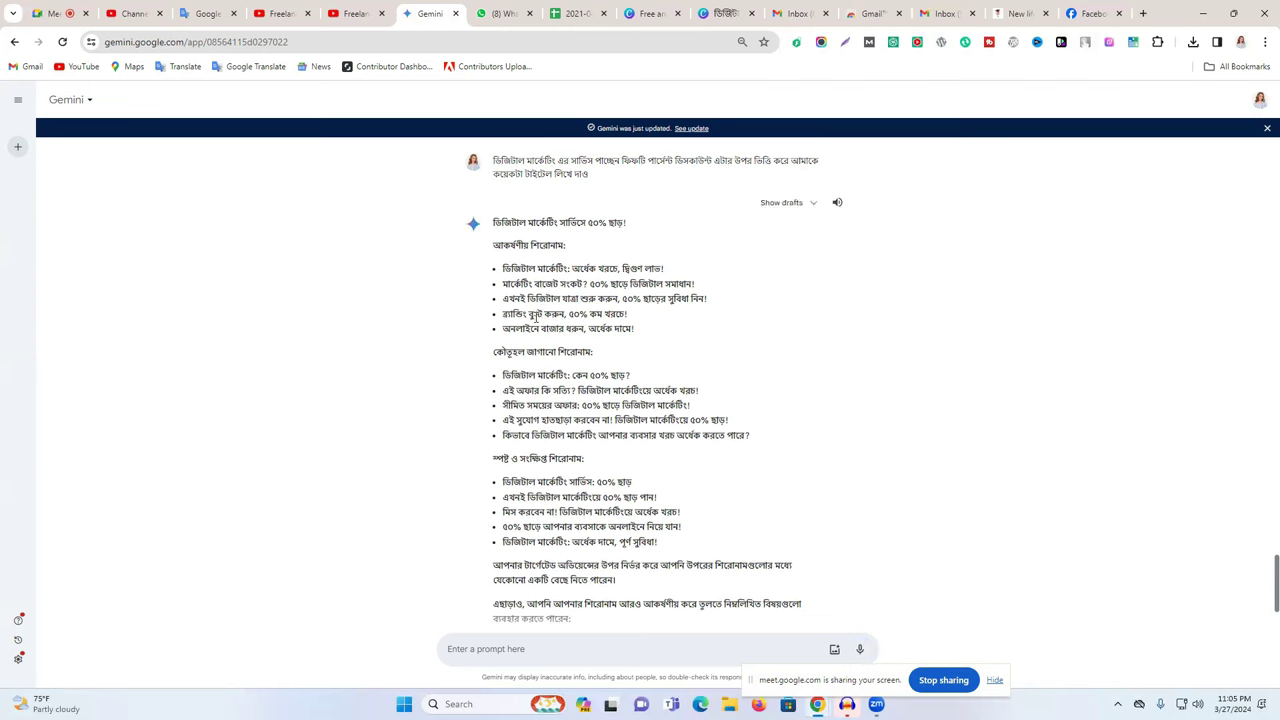
Copy the suggested title "ডিজিটাল মার্কেটিং: অর্ধেক খরচে, দ্বিগুণ লাভ!" into a new Gemini prompt and clear the old text in Google Translate
triple_click(593, 300)
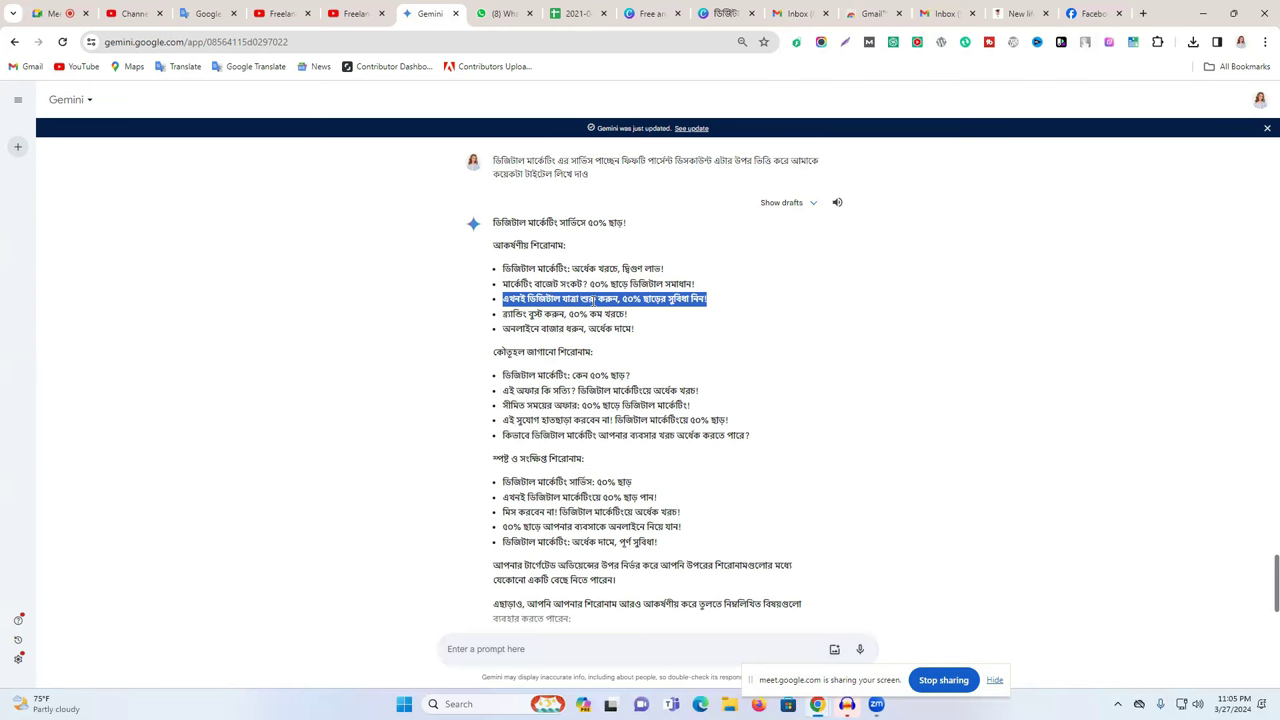
triple_click(621, 269)
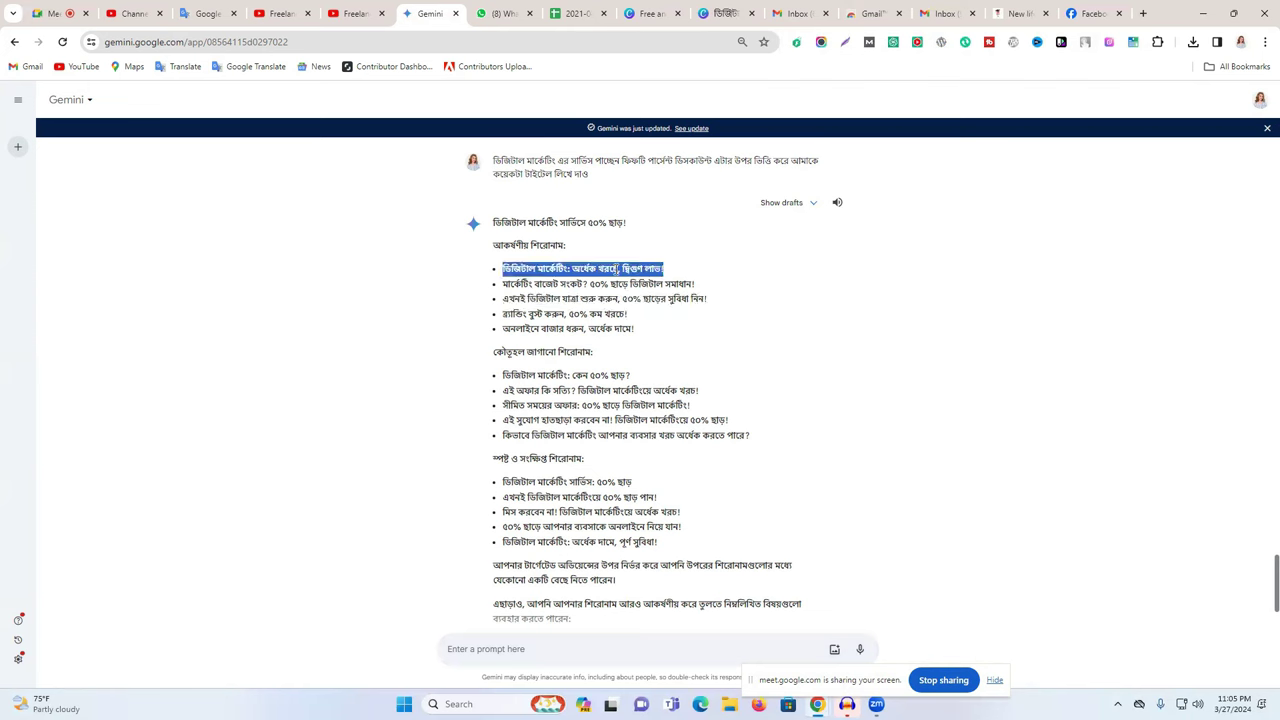
left_click(219, 9)
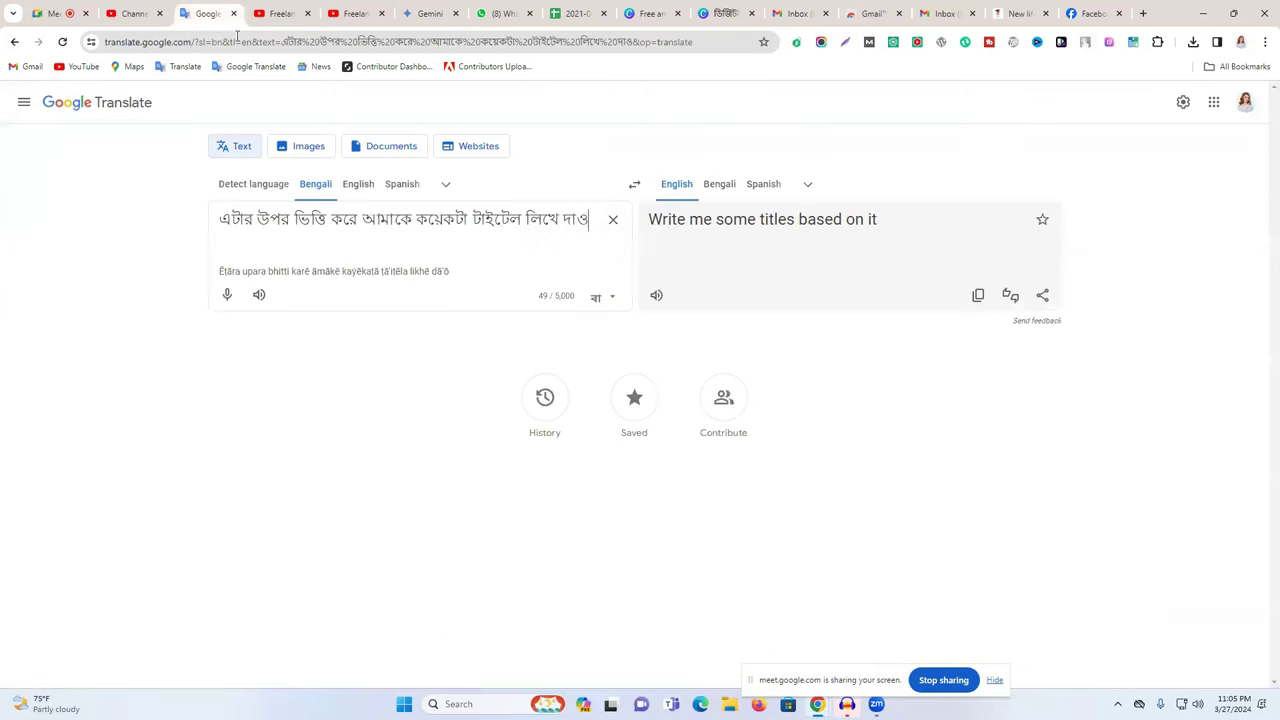
left_click(614, 221)
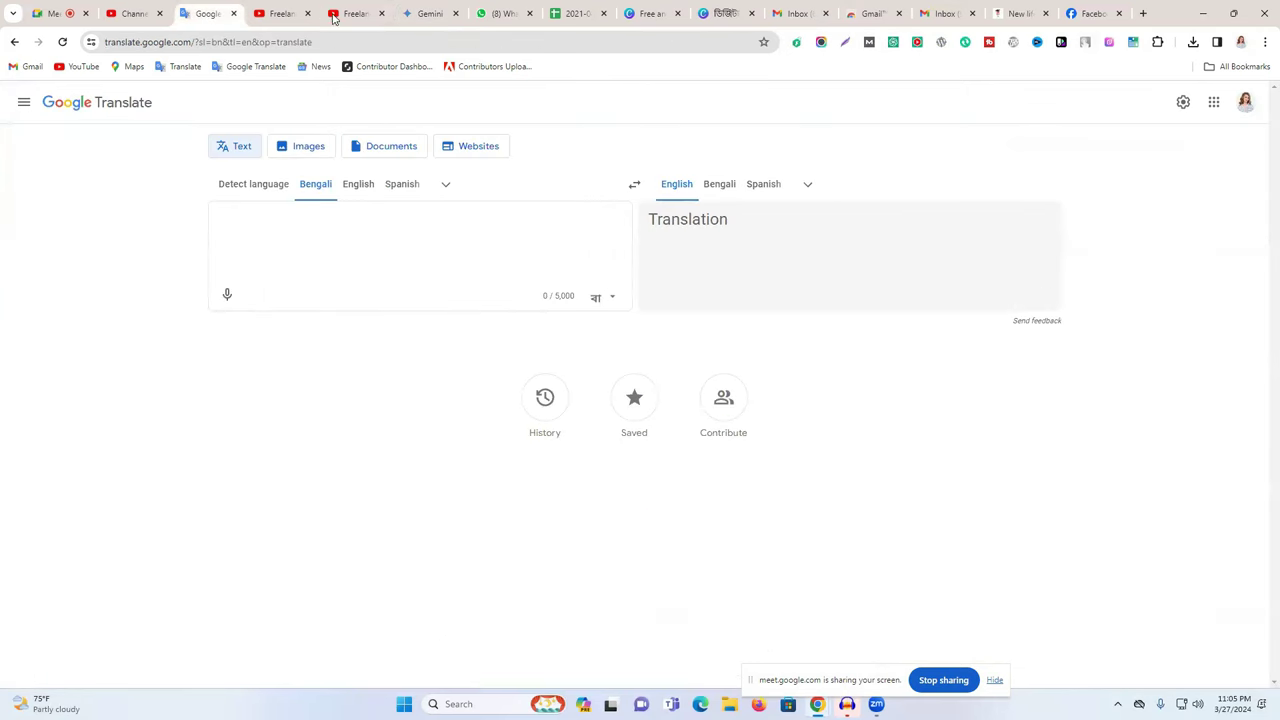
left_click(430, 13)
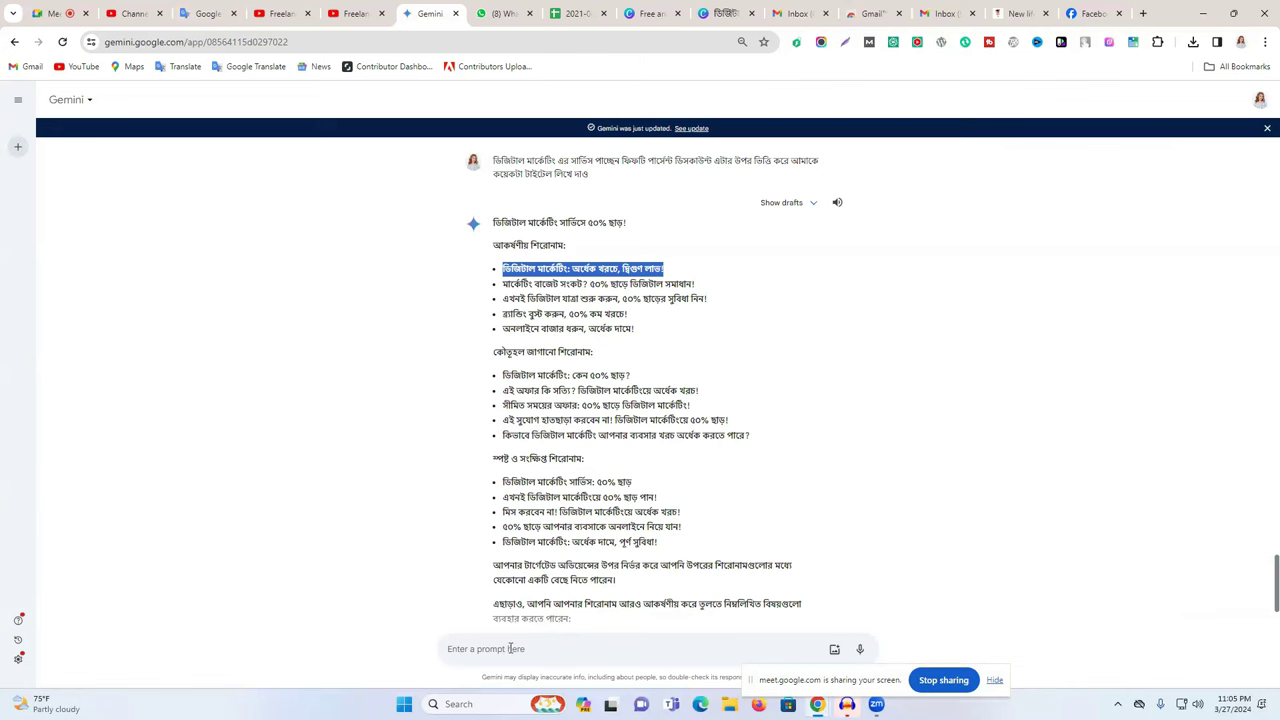
left_click(510, 648)
key("ctrl+v")
Dictate "ইংলিশ করে দাও" in Google Translate, append it to the title in the Gemini prompt and submit the prompt
left_click(215, 13)
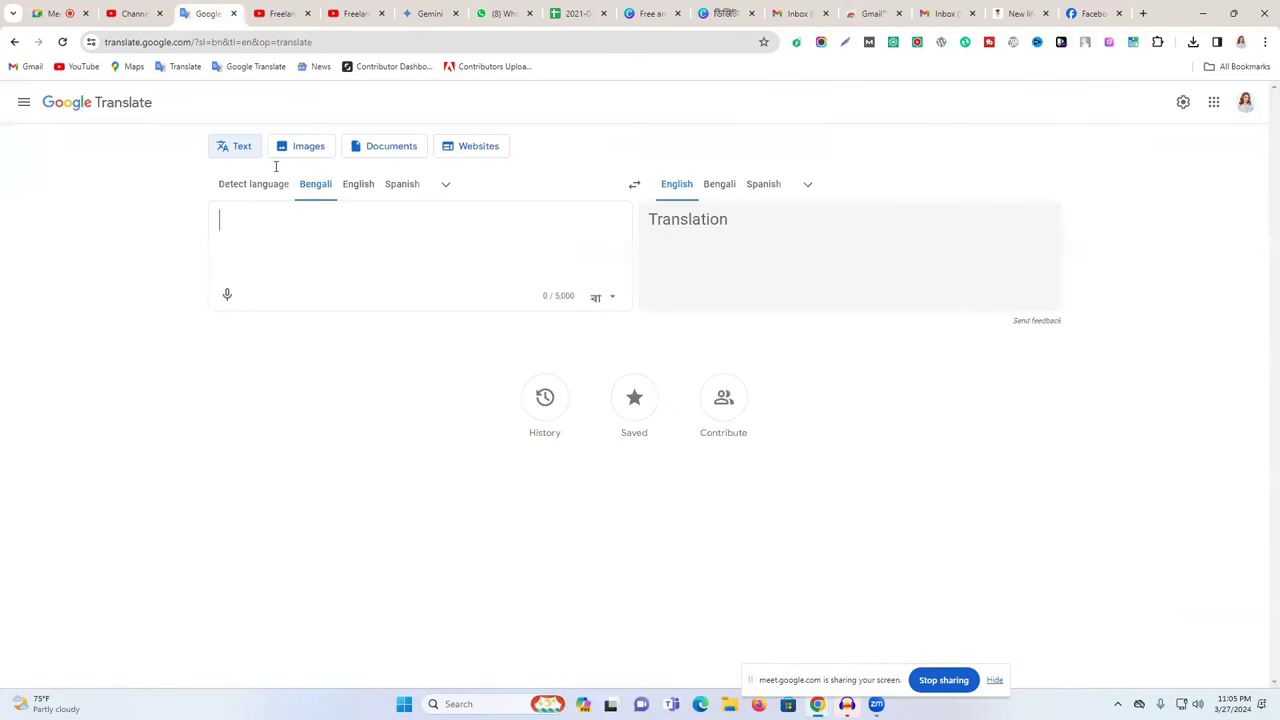
left_click(222, 297)
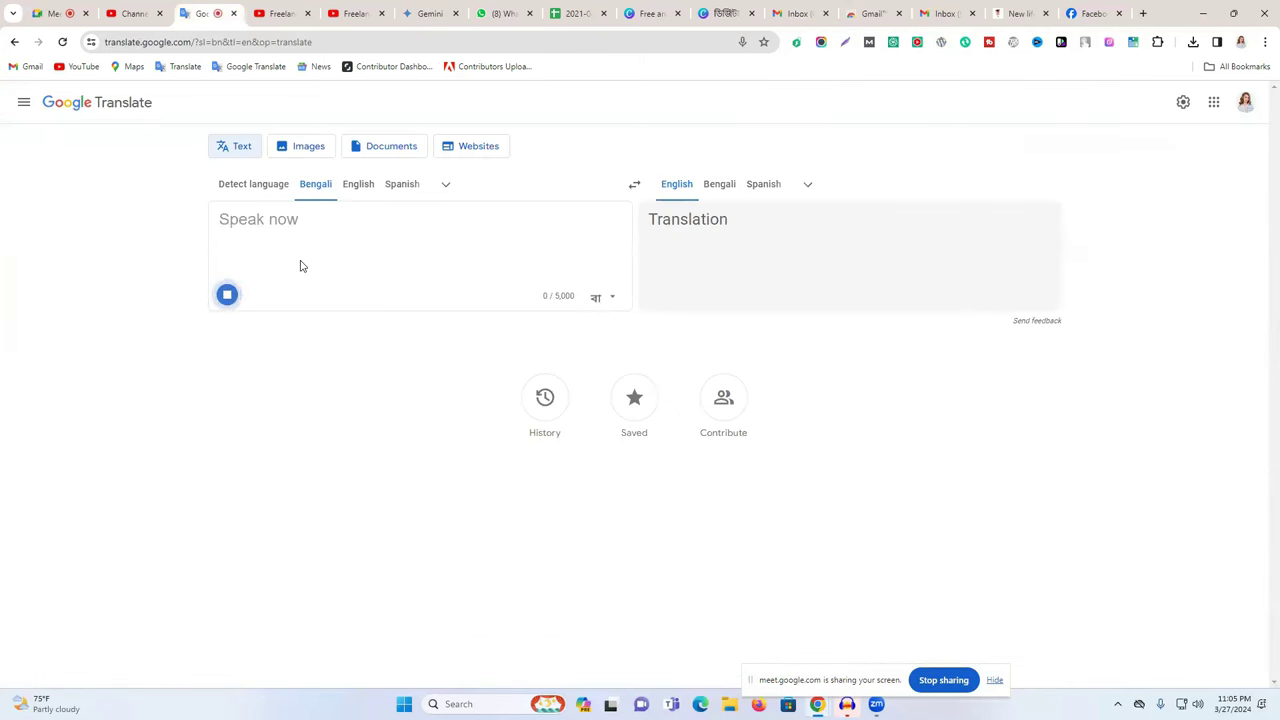
triple_click(280, 219)
right_click(272, 224)
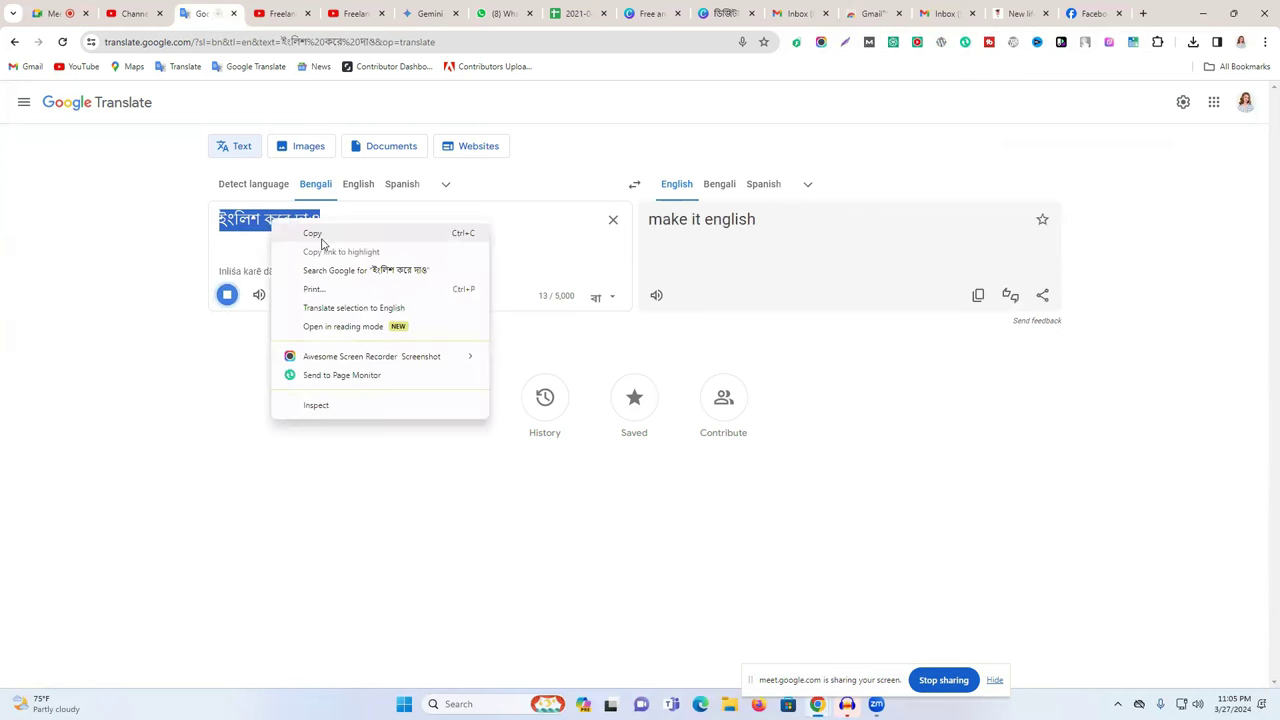
left_click(312, 233)
left_click(430, 13)
key("ctrl+v")
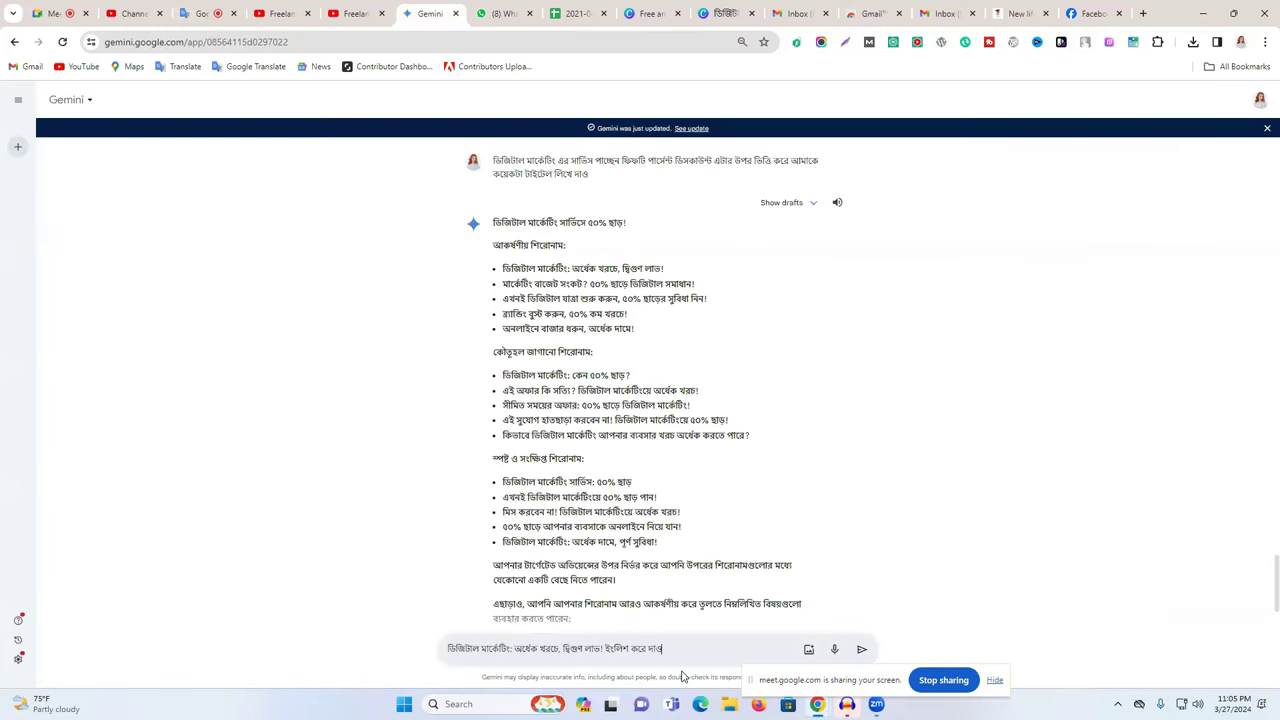
key("Return")
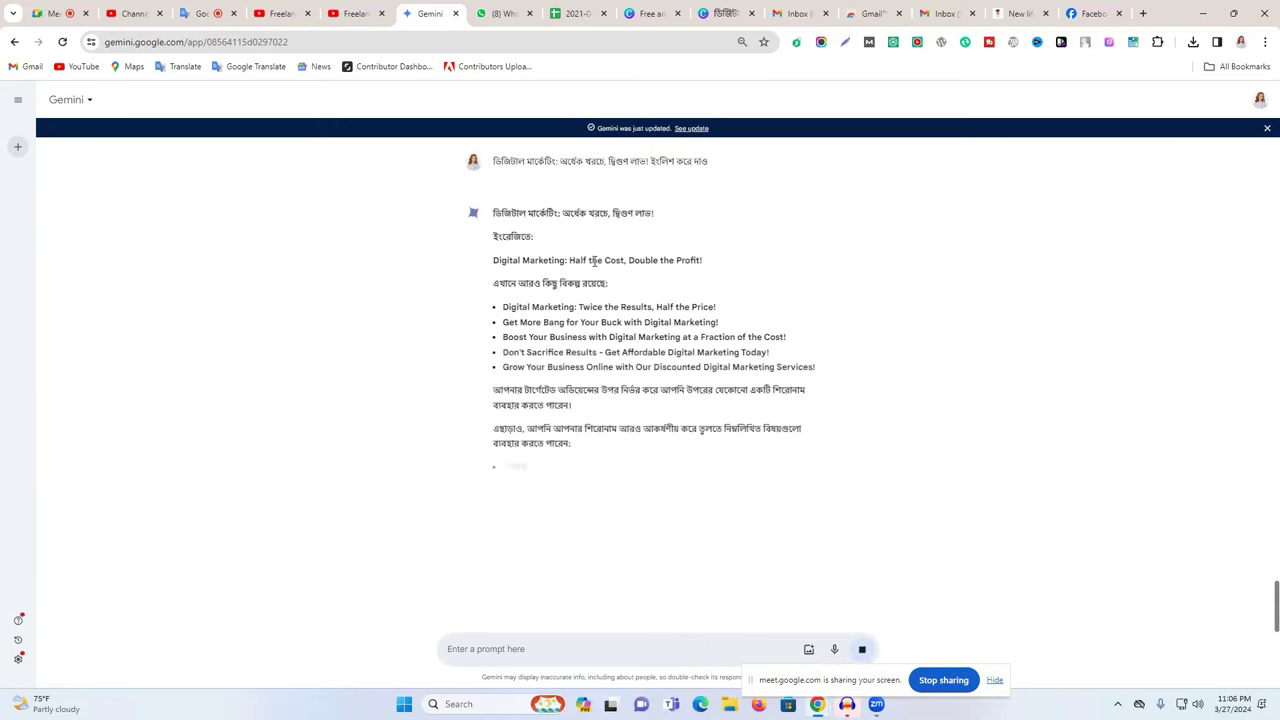
Copy the English title "Digital Marketing: Half the Cost, Double the Profit!" from the Gemini answer
left_click_drag(531, 307, 572, 338)
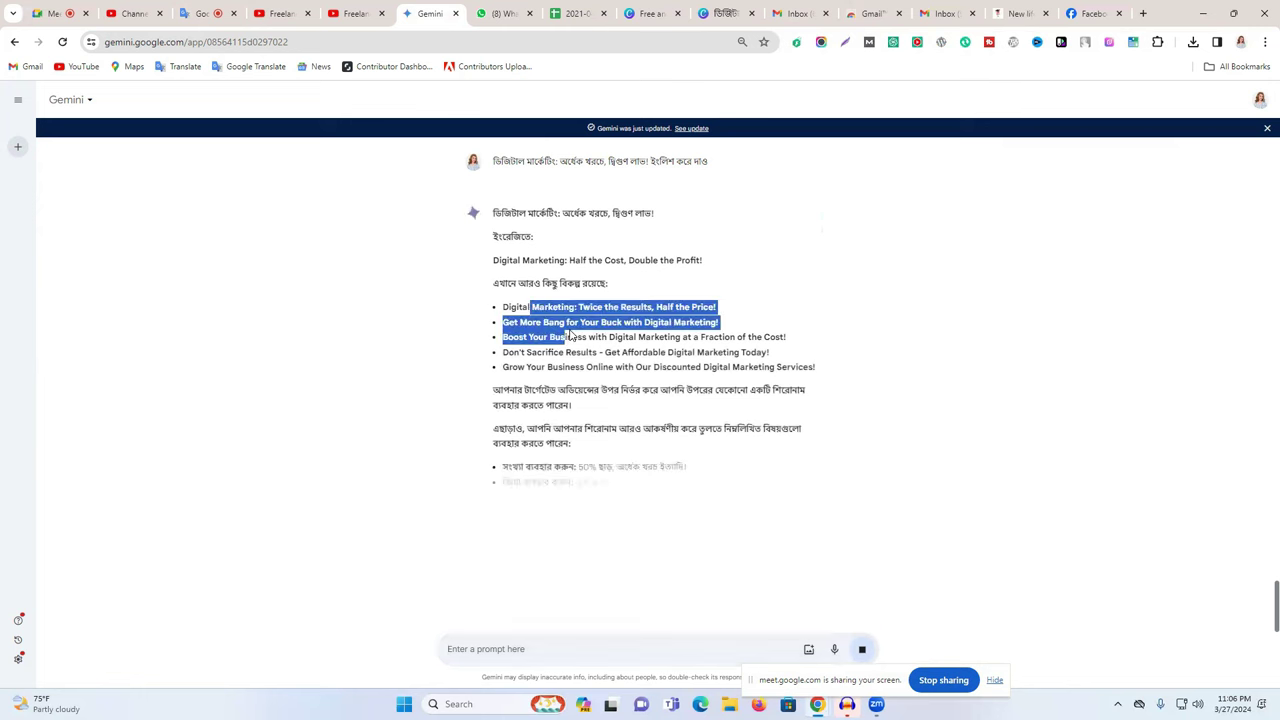
triple_click(597, 262)
right_click(597, 265)
left_click(700, 277)
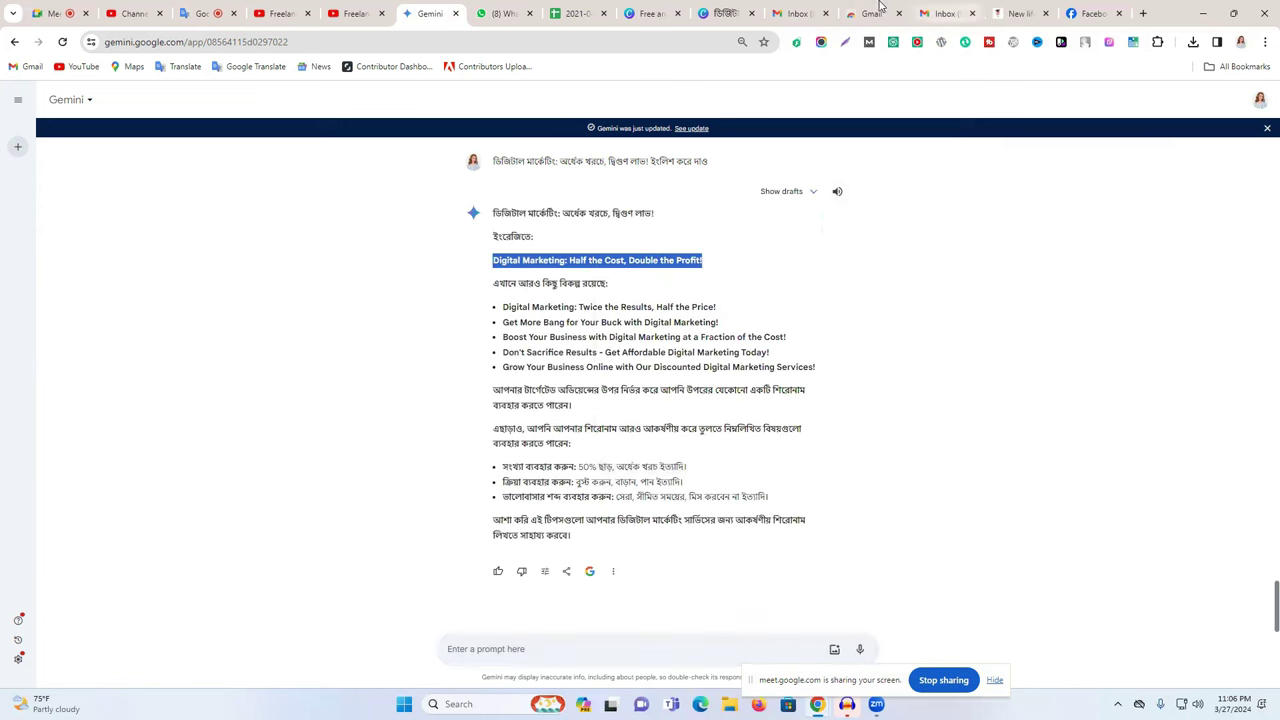
Switch to the Gmail draft, try to replace the red banner's heading with the copied title, and undo the change
left_click(868, 13)
left_click(809, 7)
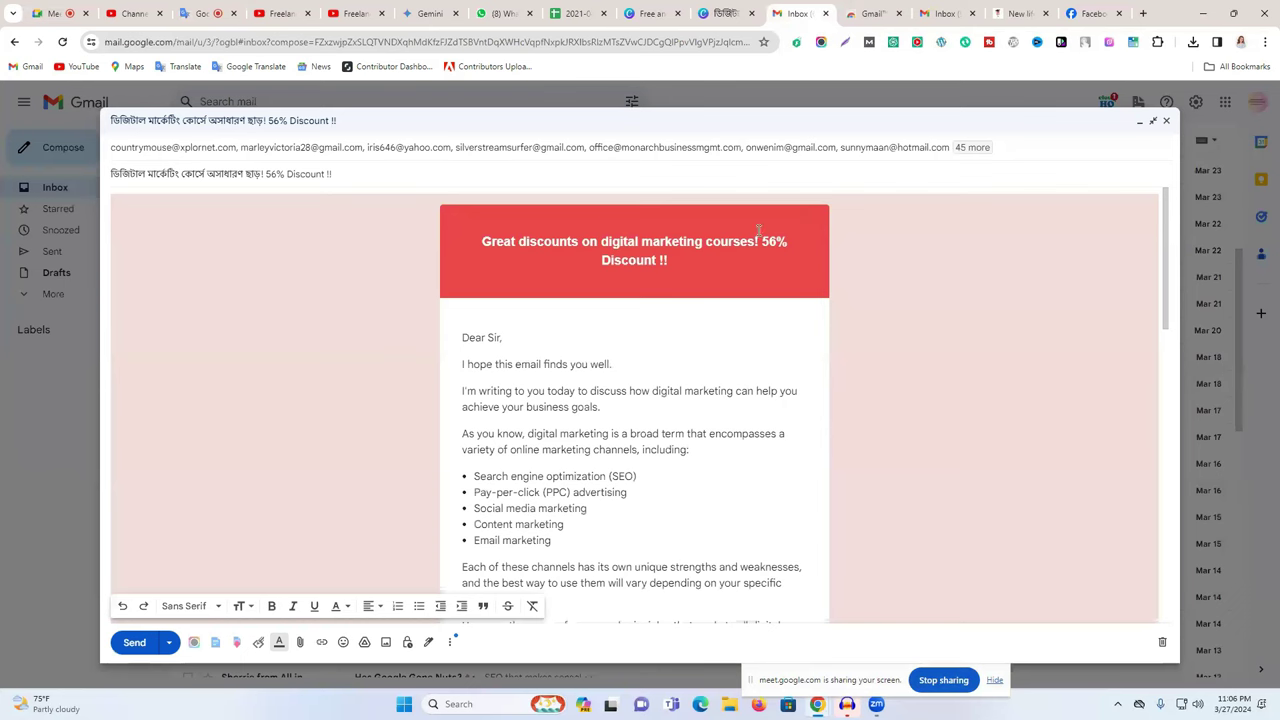
double_click(663, 245)
triple_click(663, 250)
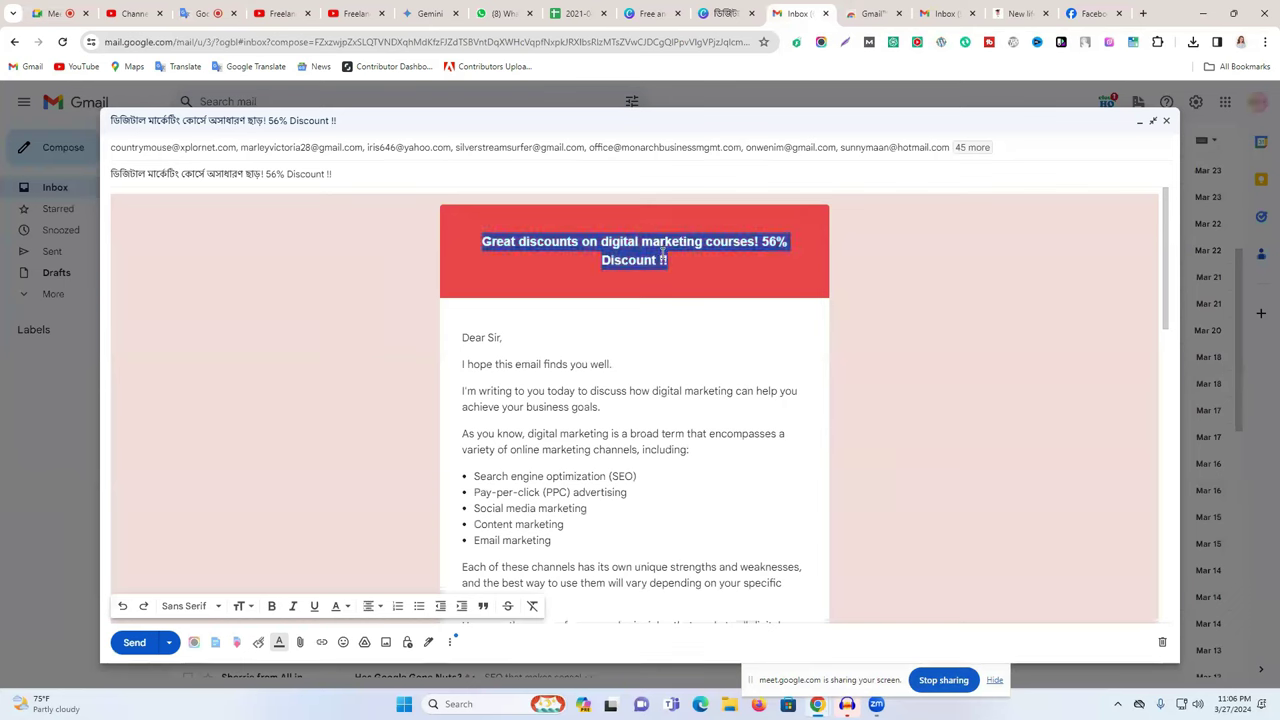
left_click(663, 250)
left_click_drag(669, 260, 477, 240)
key("ctrl+v")
key("ctrl+z")
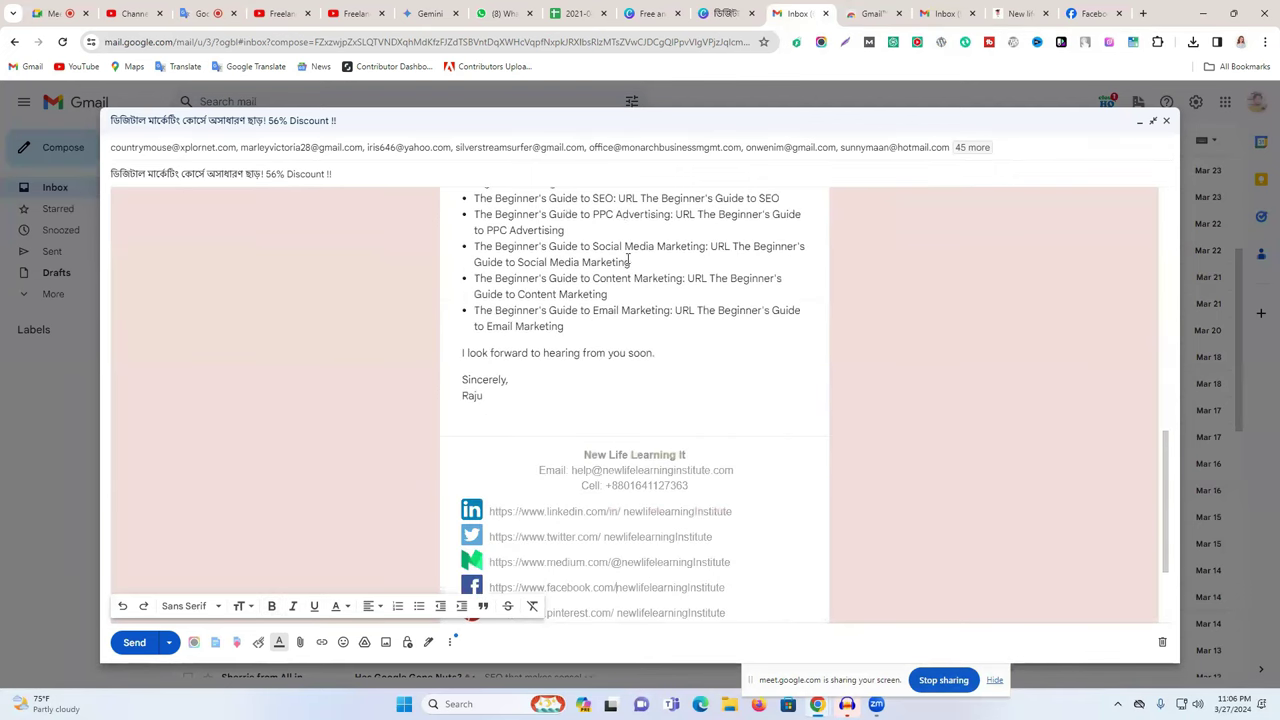
scroll(970, 269, "up", 10)
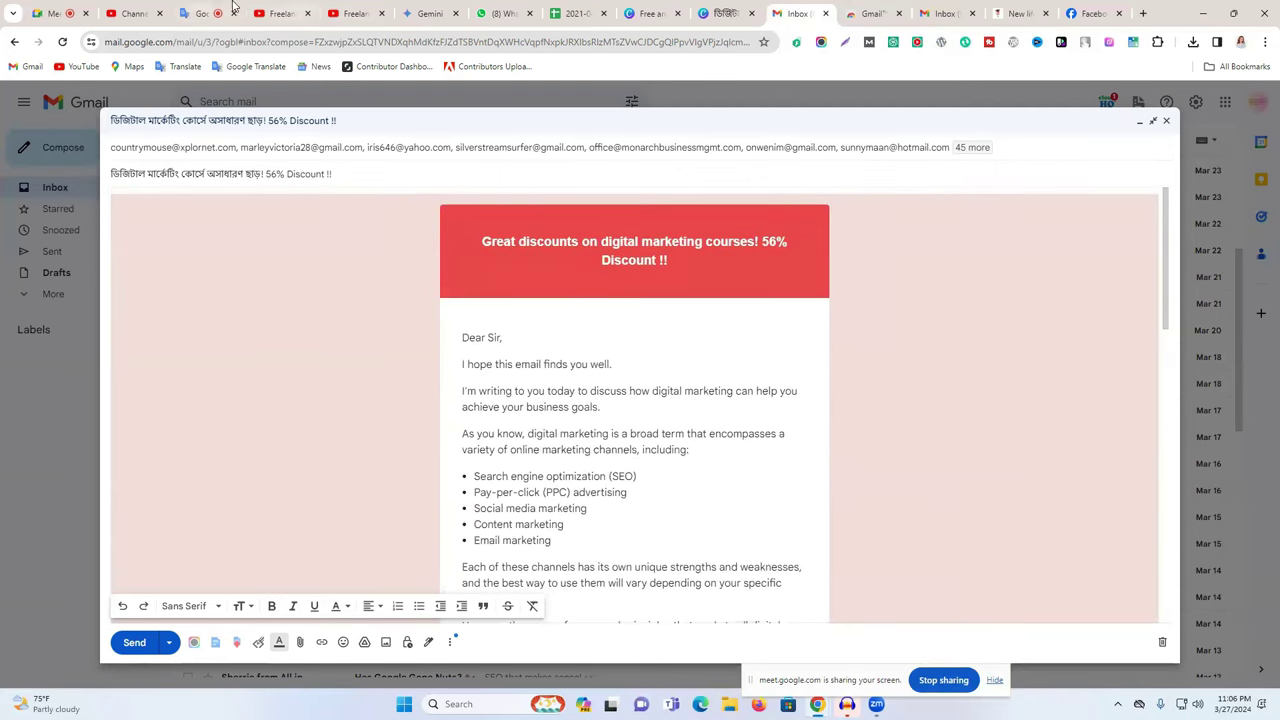
Paste the English title into the emptied Google Translate source text and cut it again as plain text
left_click(207, 13)
left_click(614, 219)
key("ctrl+v")
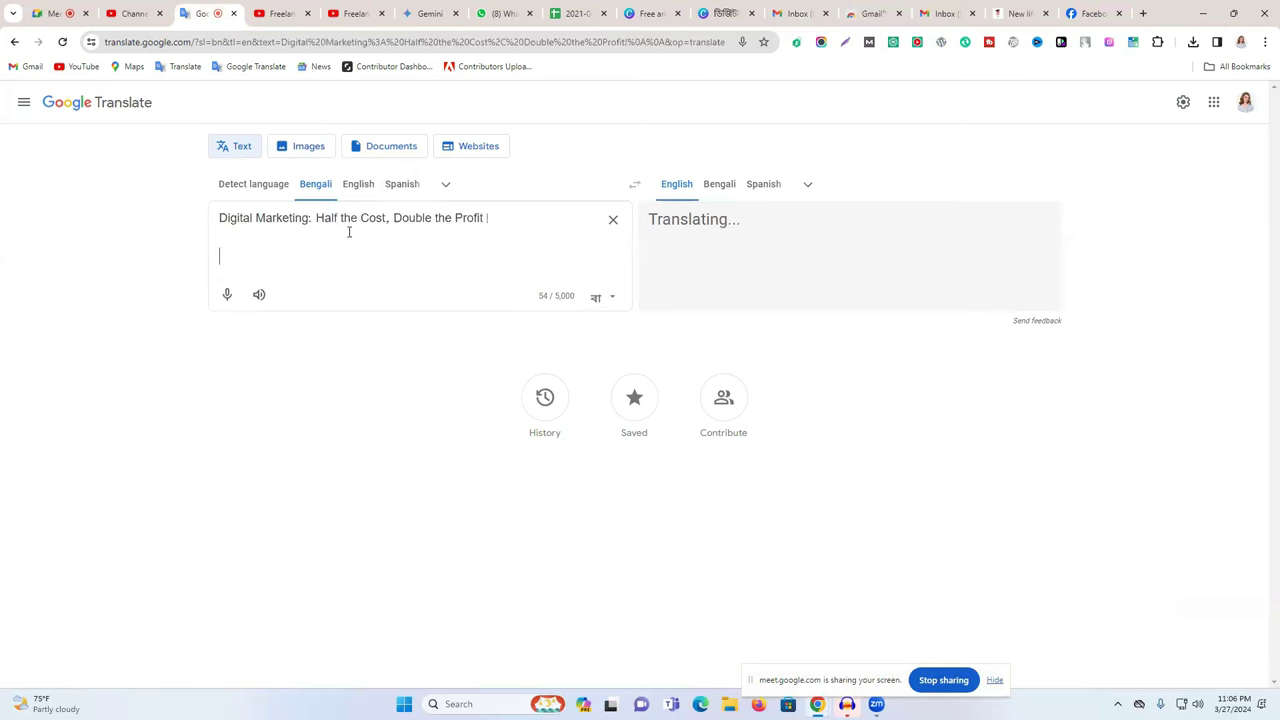
triple_click(353, 224)
right_click(355, 228)
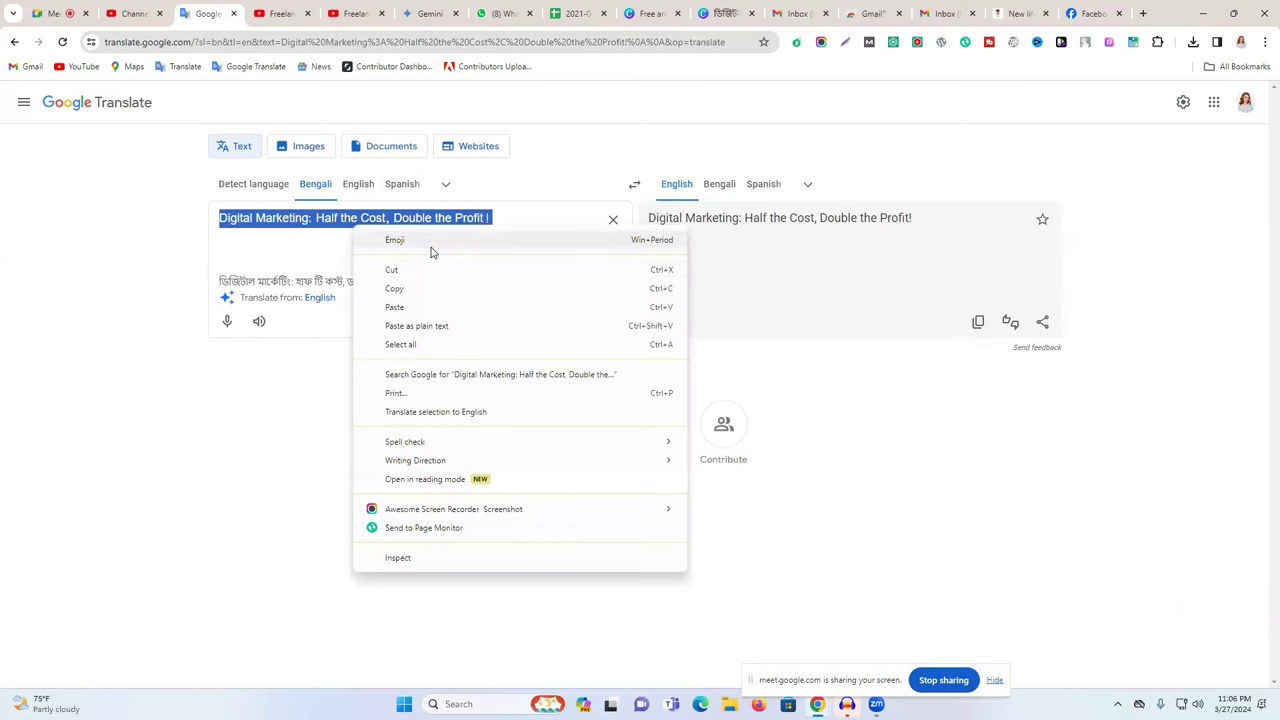
left_click(434, 267)
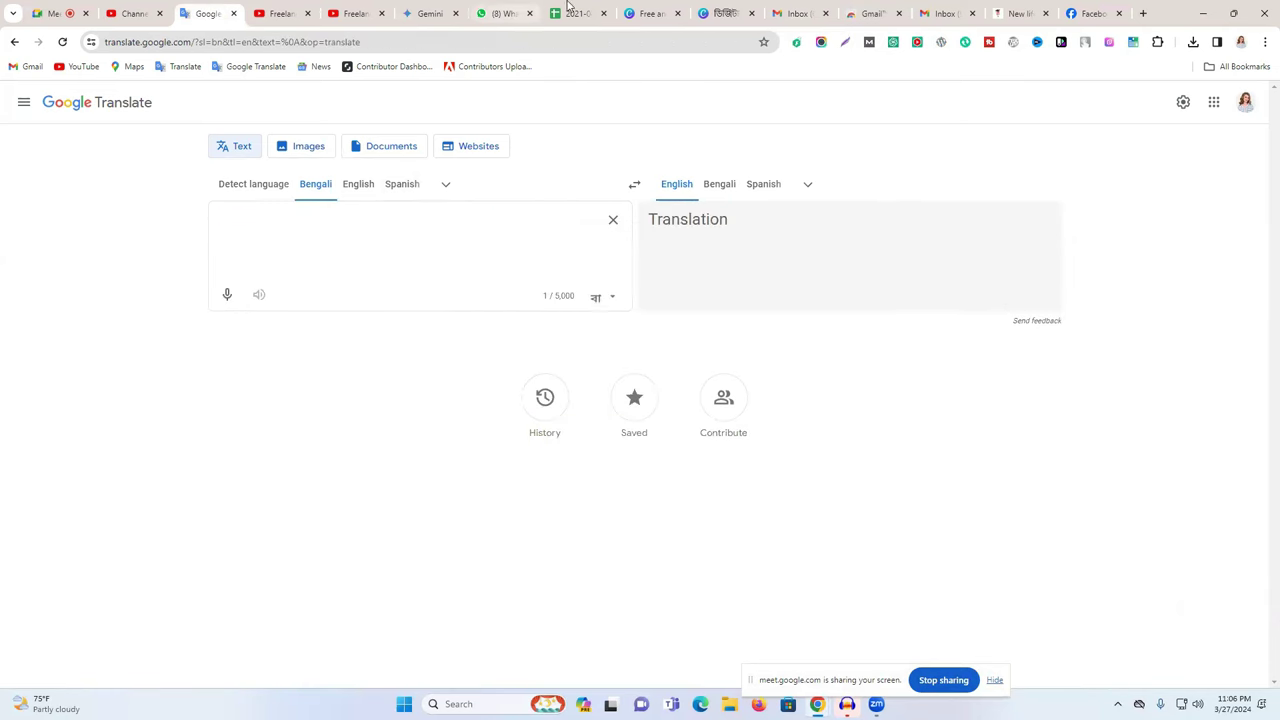
Return to the Gmail draft, delete the red banner's heading text, and undo the deletion
left_click(800, 12)
triple_click(580, 243)
key("BackSpace")
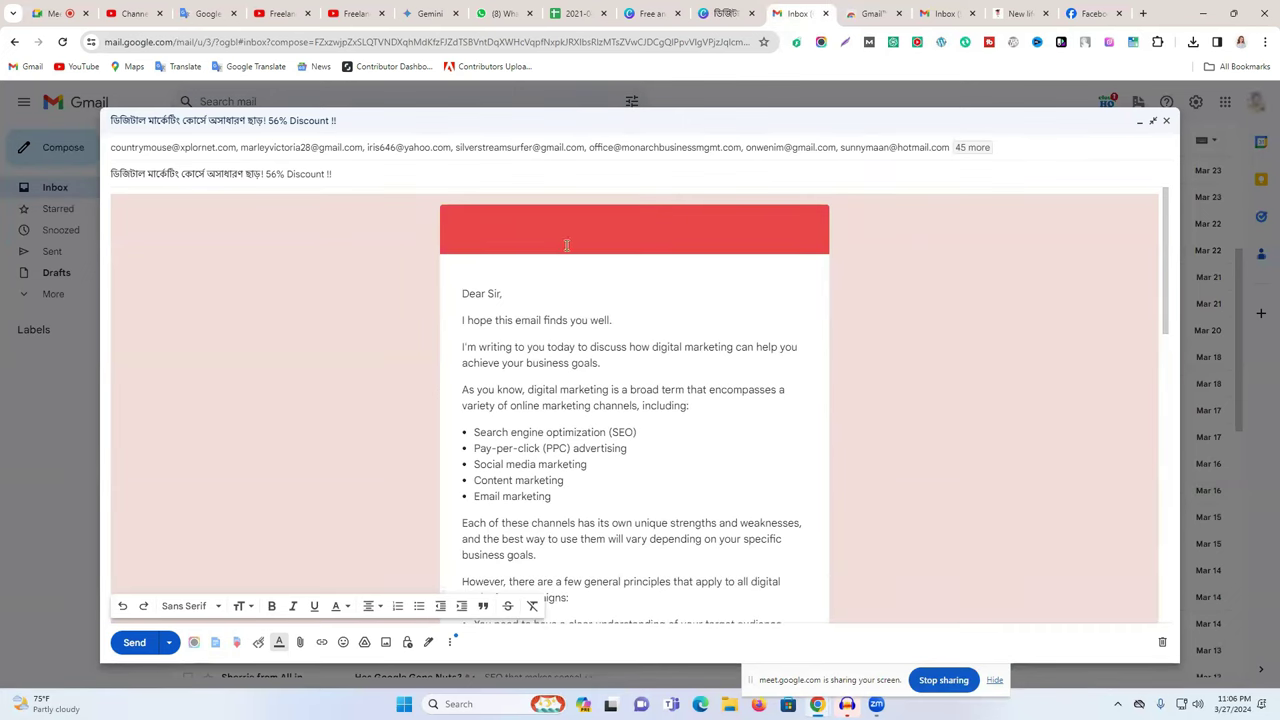
scroll(566, 245, "down", 10)
scroll(588, 287, "up", 10)
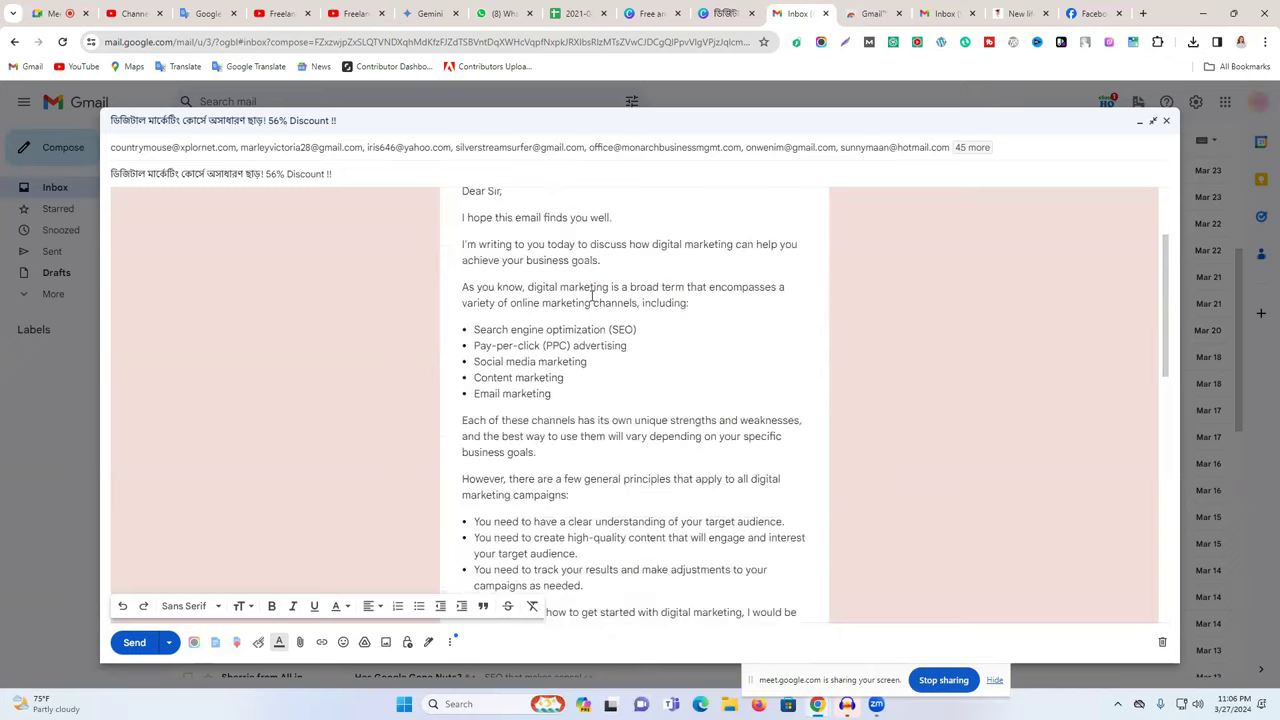
key("ctrl+z")
Paste "Digital Marketing: Half the Cost, Double the Profit!" after the banner heading and delete the old course discount text before it
left_click(678, 260)
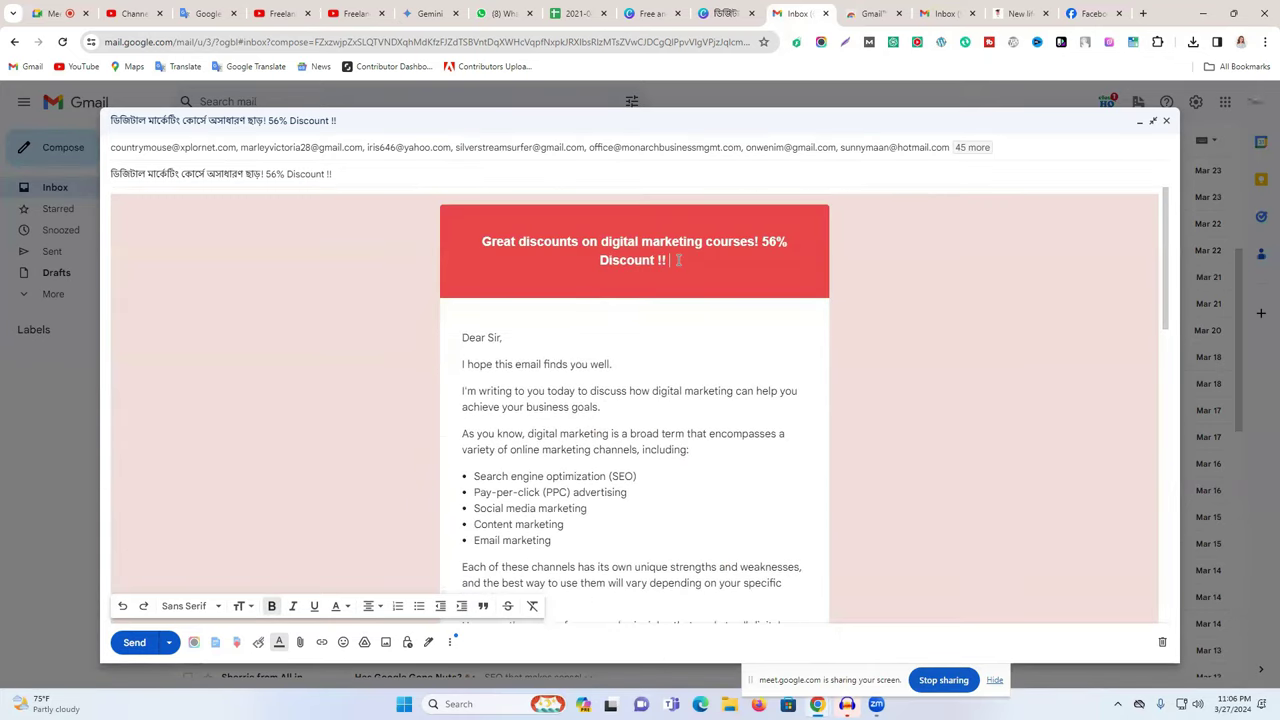
key("ctrl+v")
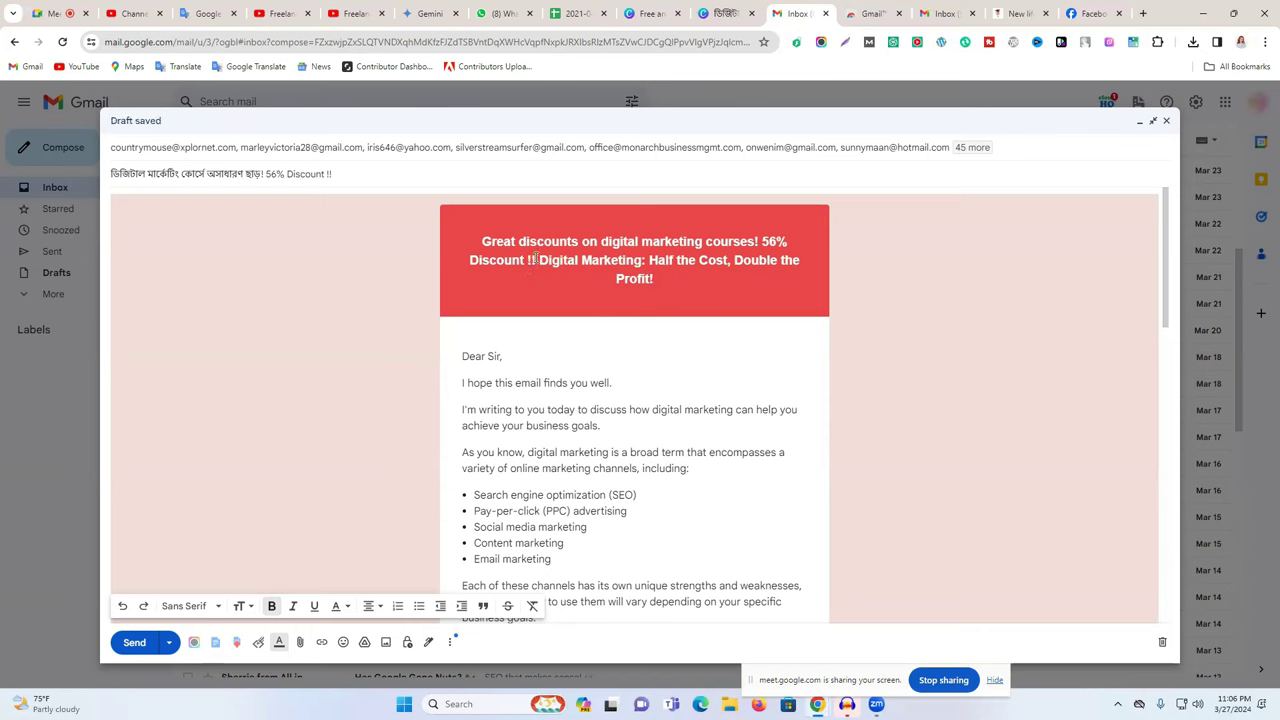
left_click_drag(535, 258, 478, 238)
key("BackSpace")
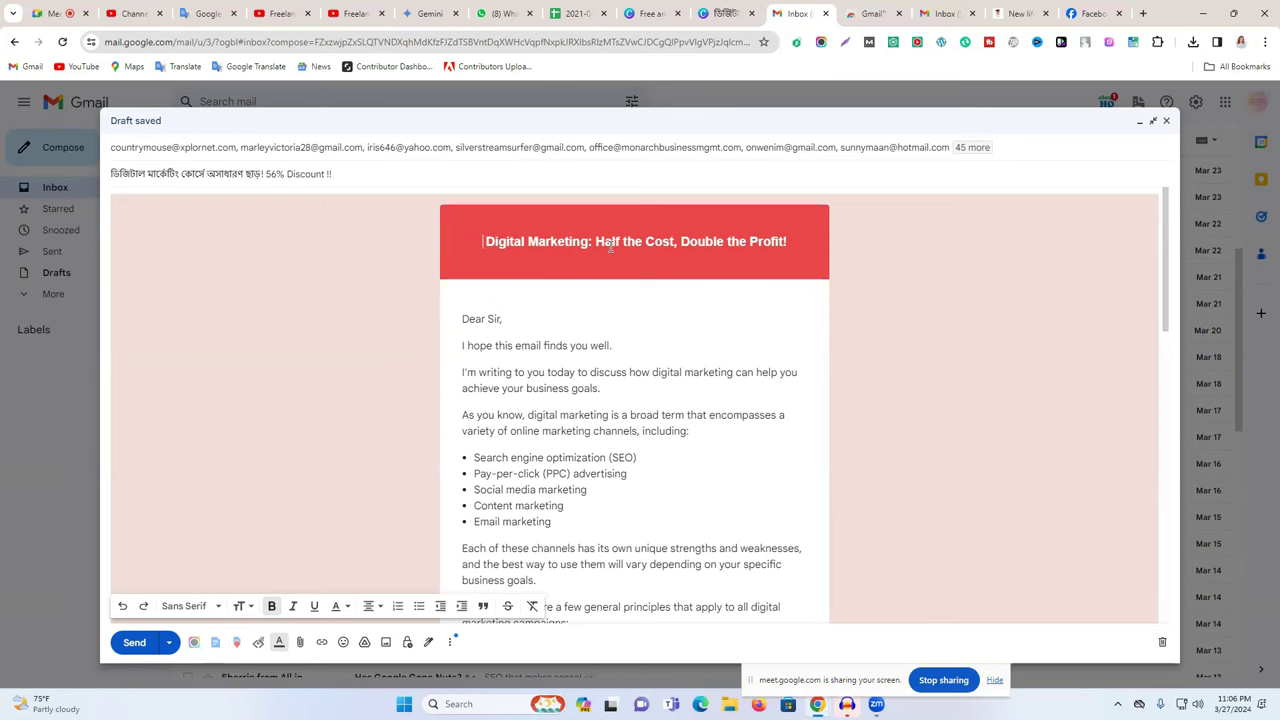
scroll(600, 260, "down", 3)
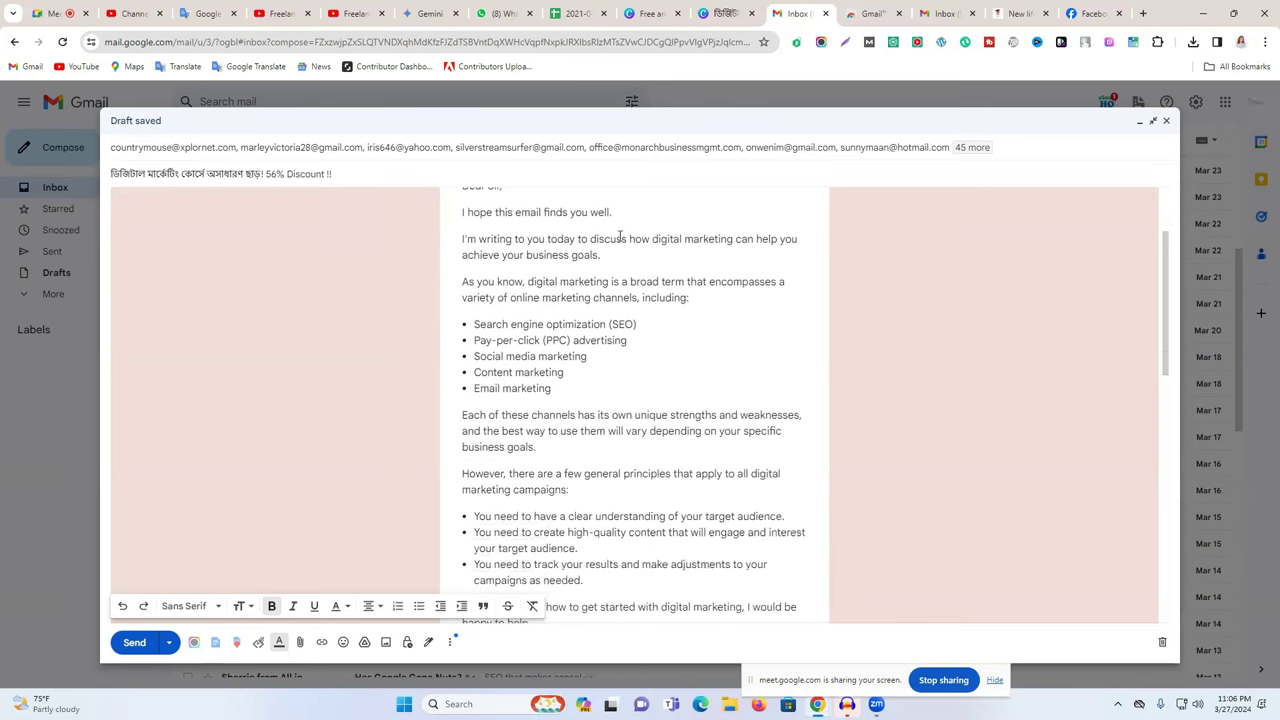
Switch to Google Translate, translate the pasted English title into Bengali, and replace the source text with the copied Bengali translation
left_click(225, 9)
key("ctrl+v")
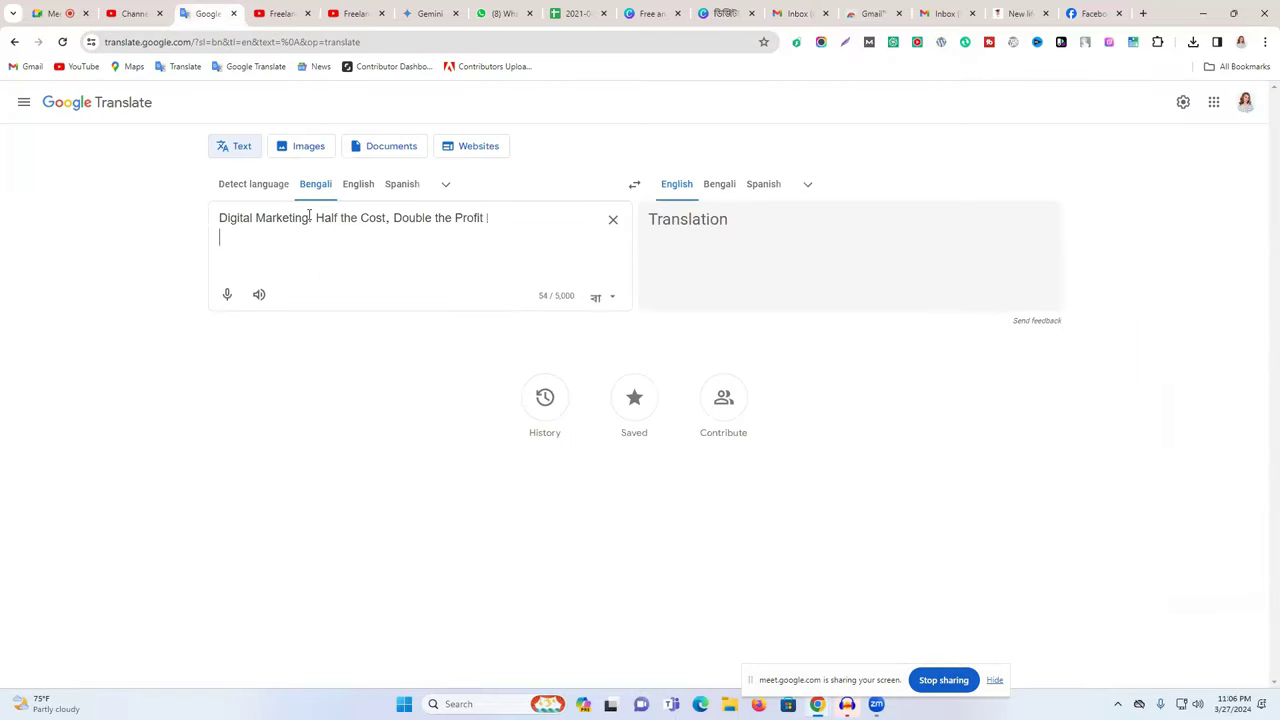
left_click(717, 186)
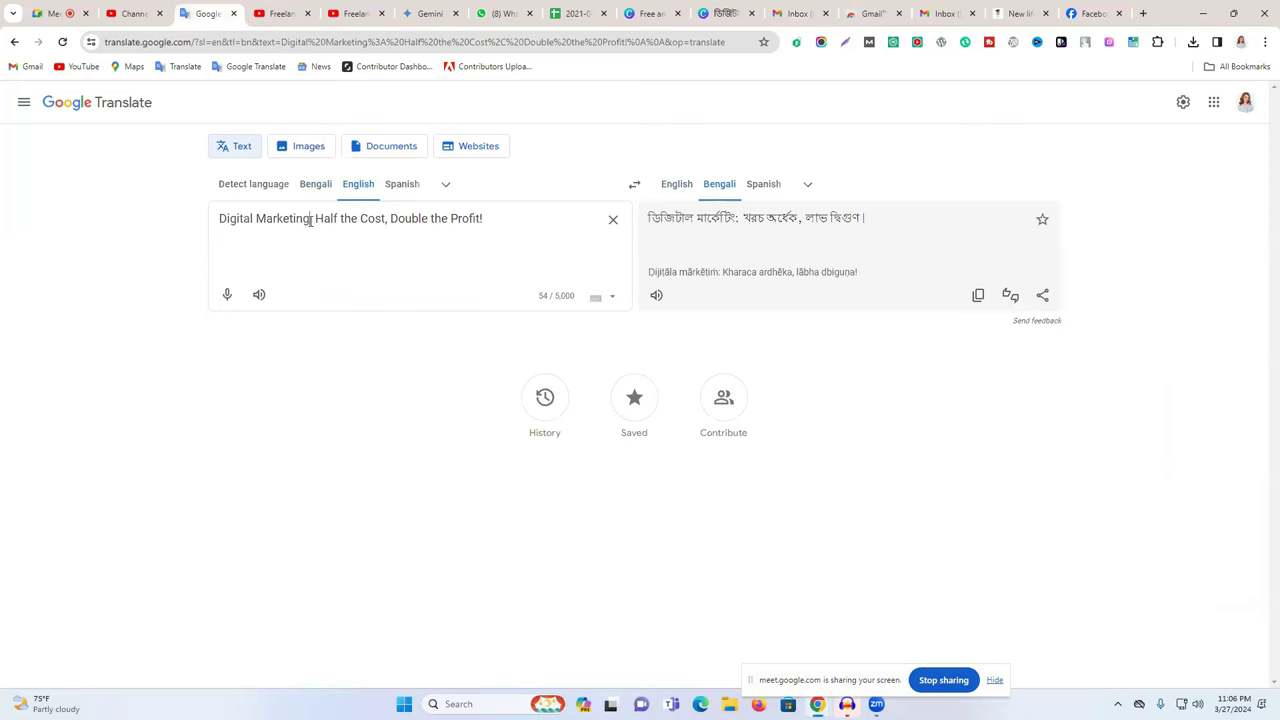
left_click(976, 295)
left_click(612, 219)
key("ctrl+v")
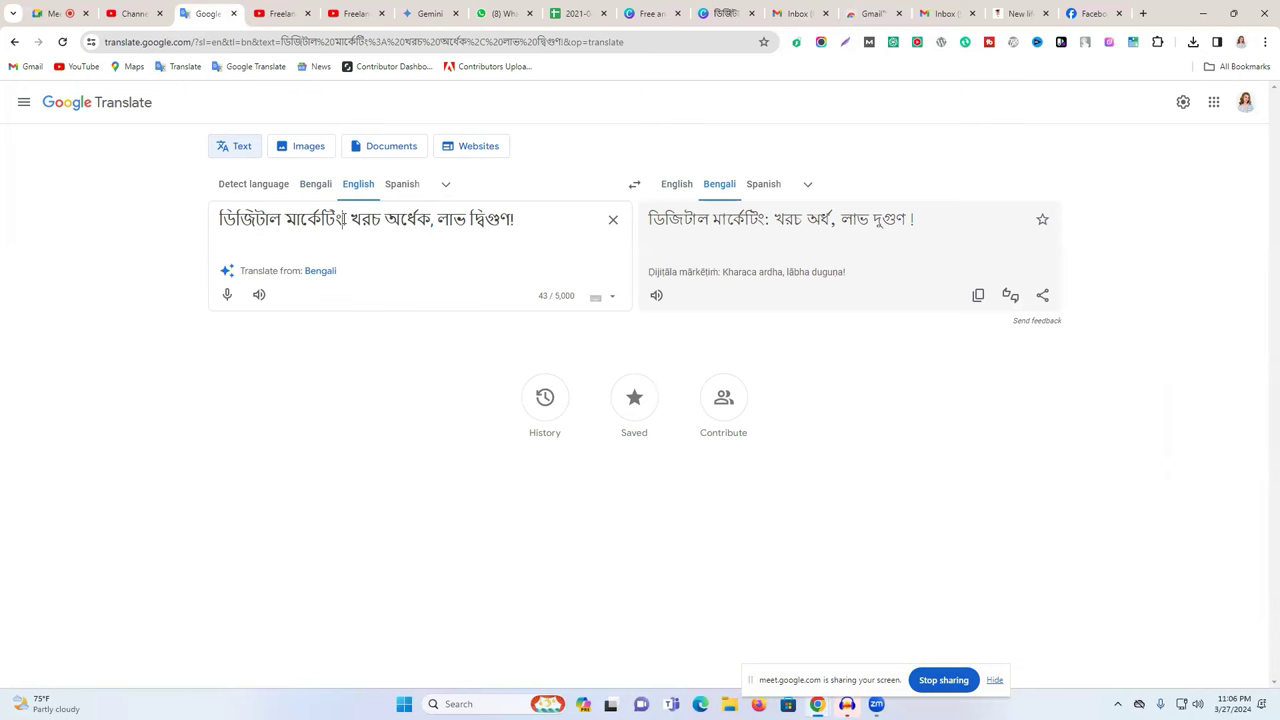
Set the source language to Bengali and add the word "করুন" after "ডিজিটাল মার্কেটিং" in the source text
type("koron")
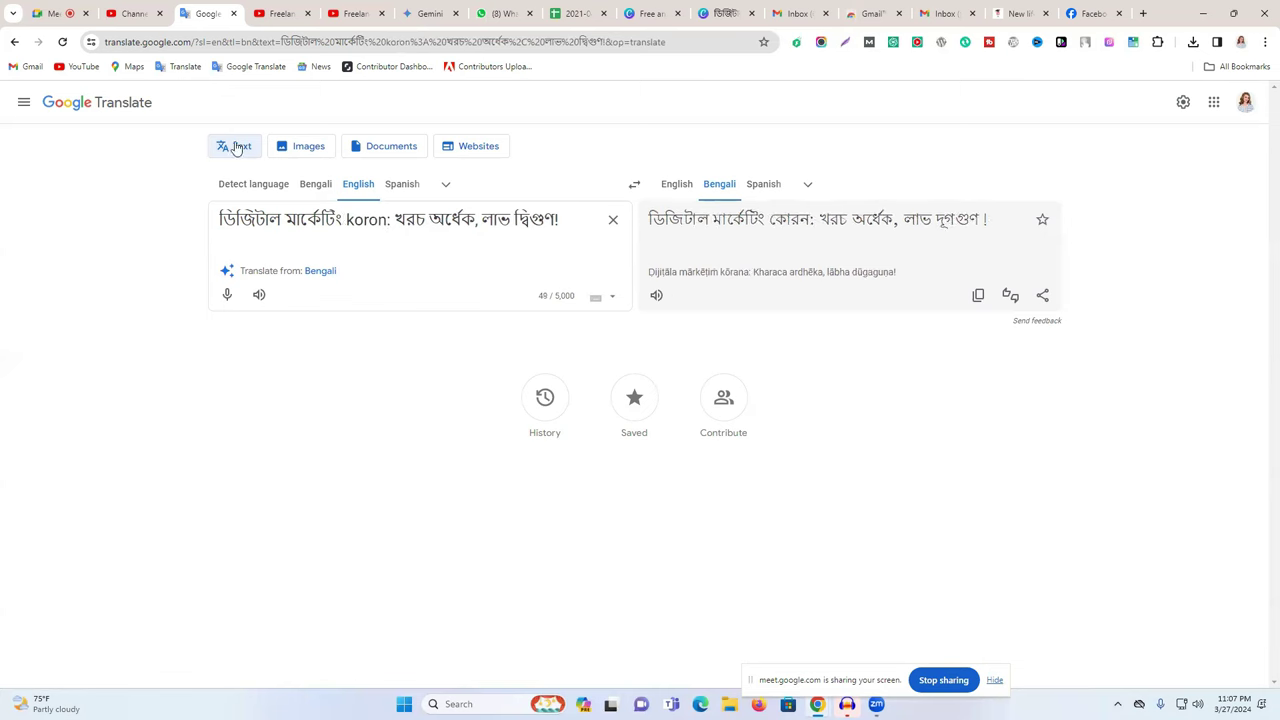
left_click(318, 186)
double_click(362, 222)
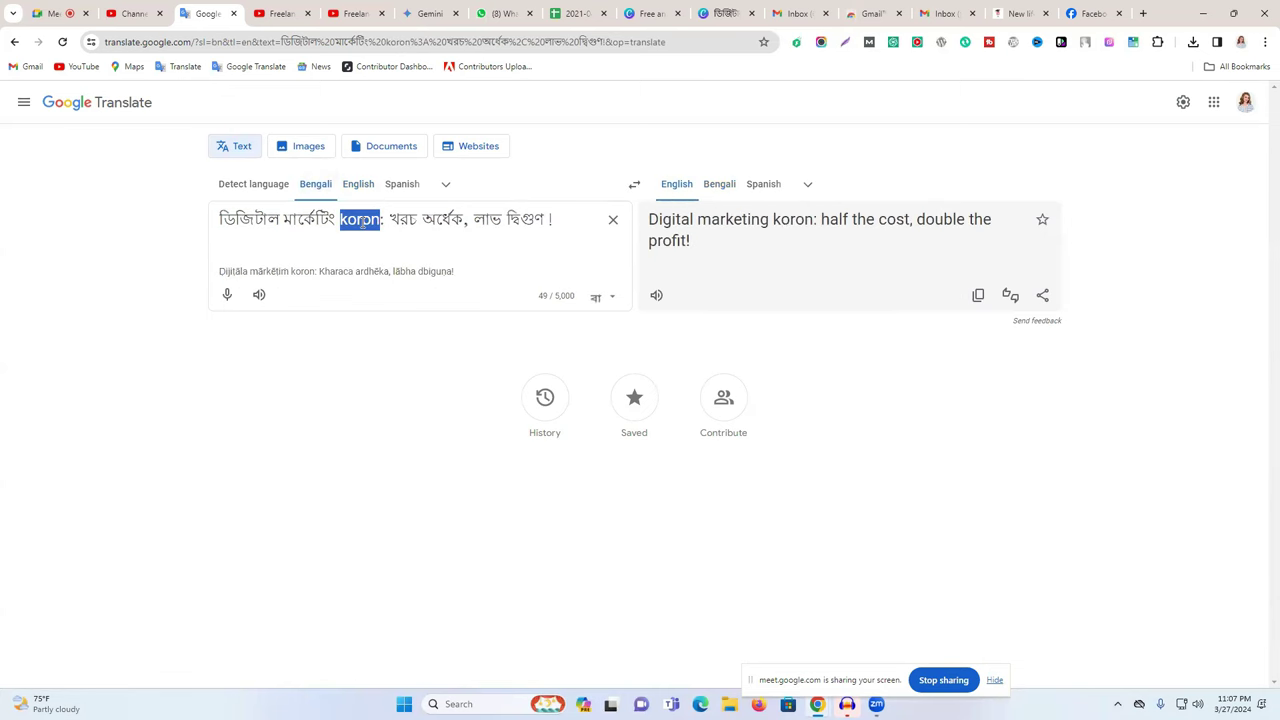
type("koron")
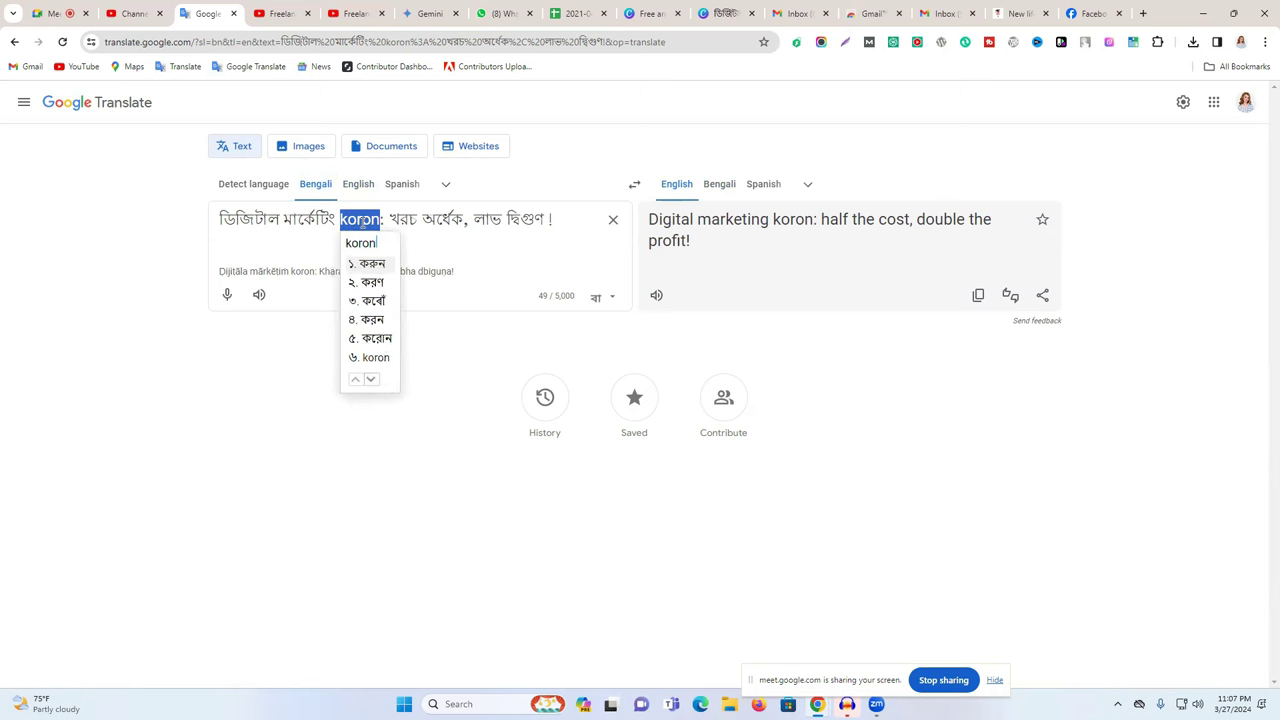
key("space")
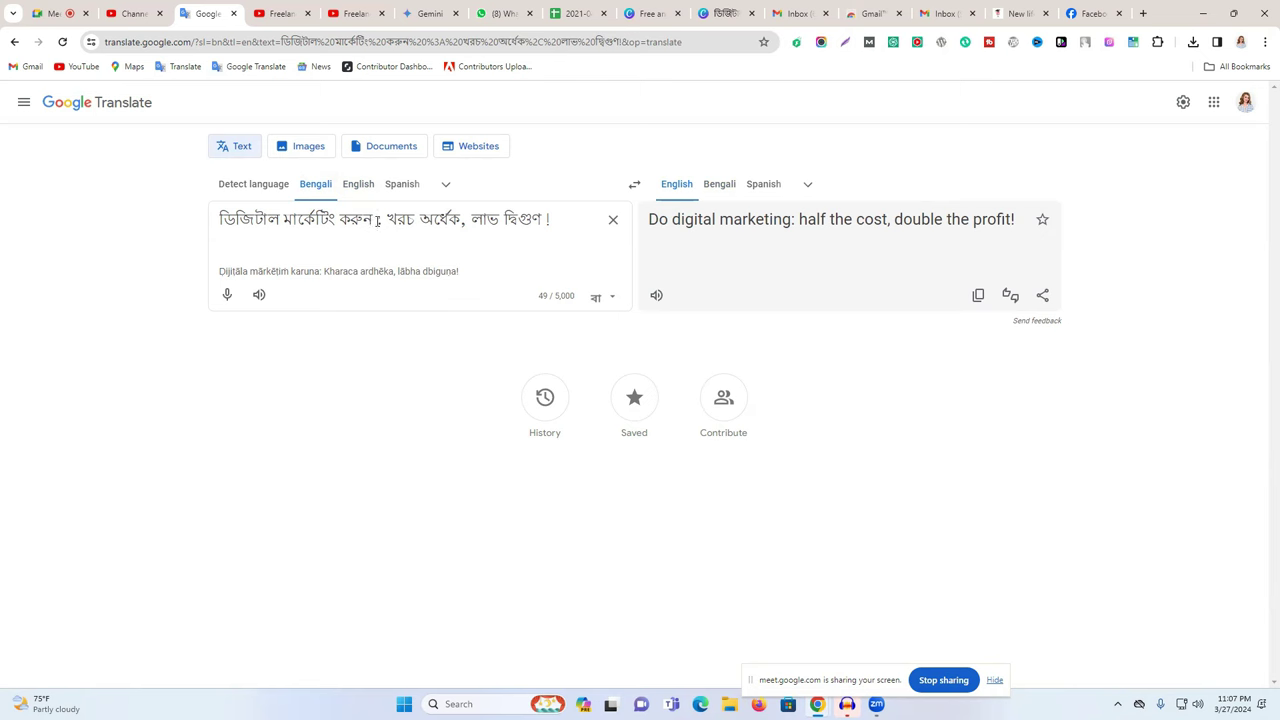
Insert the Bengali words "কম খরচে" between "করুন" and the colon in the source text
type("kom")
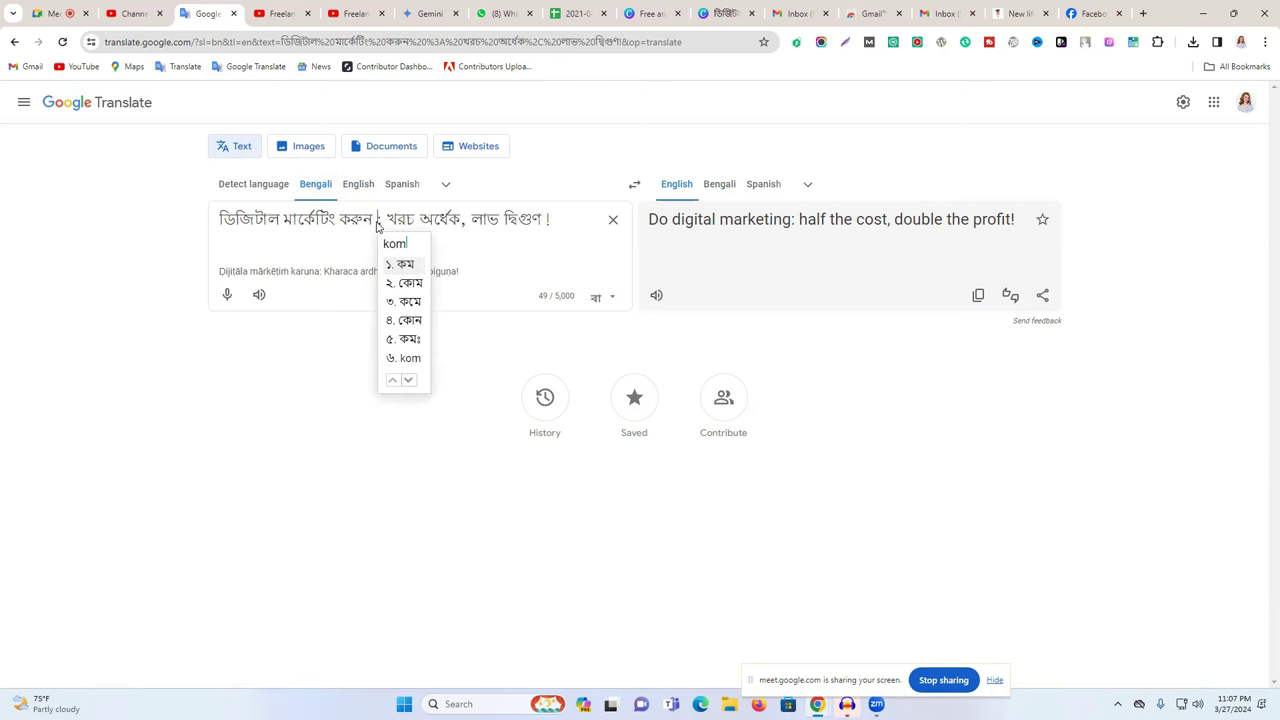
key("space")
type("khoroche")
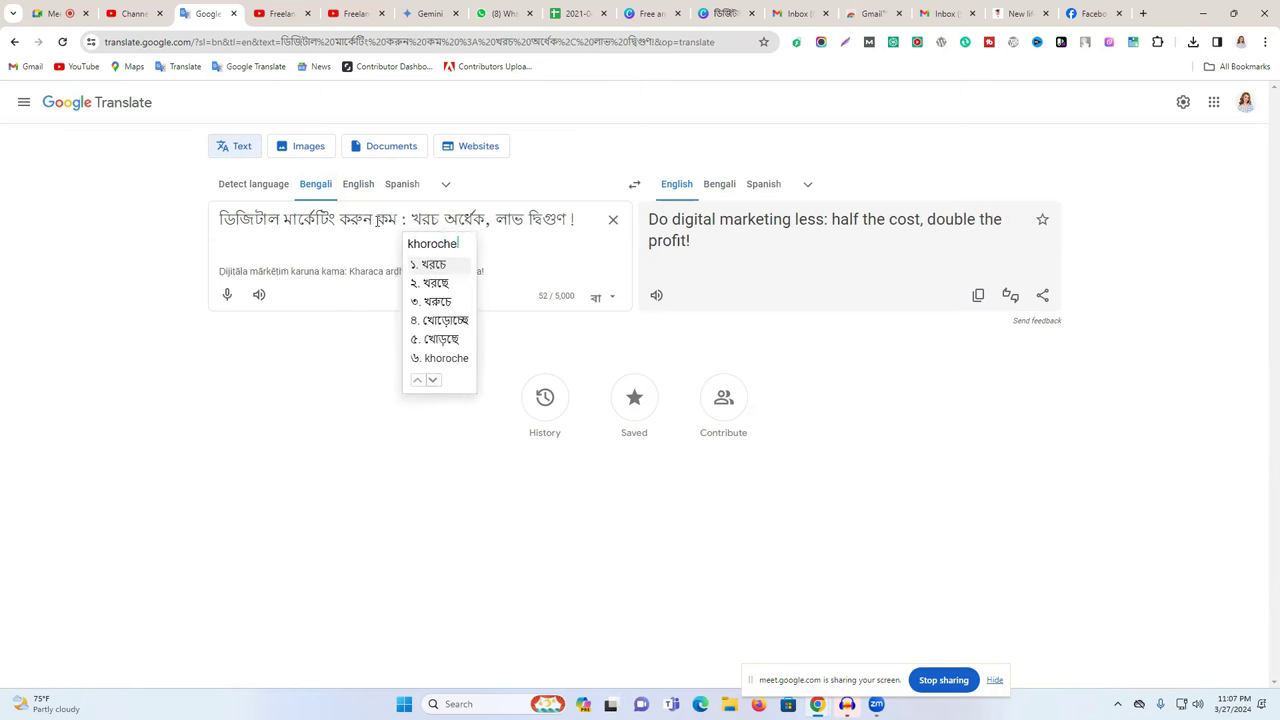
key("space")
key("BackSpace")
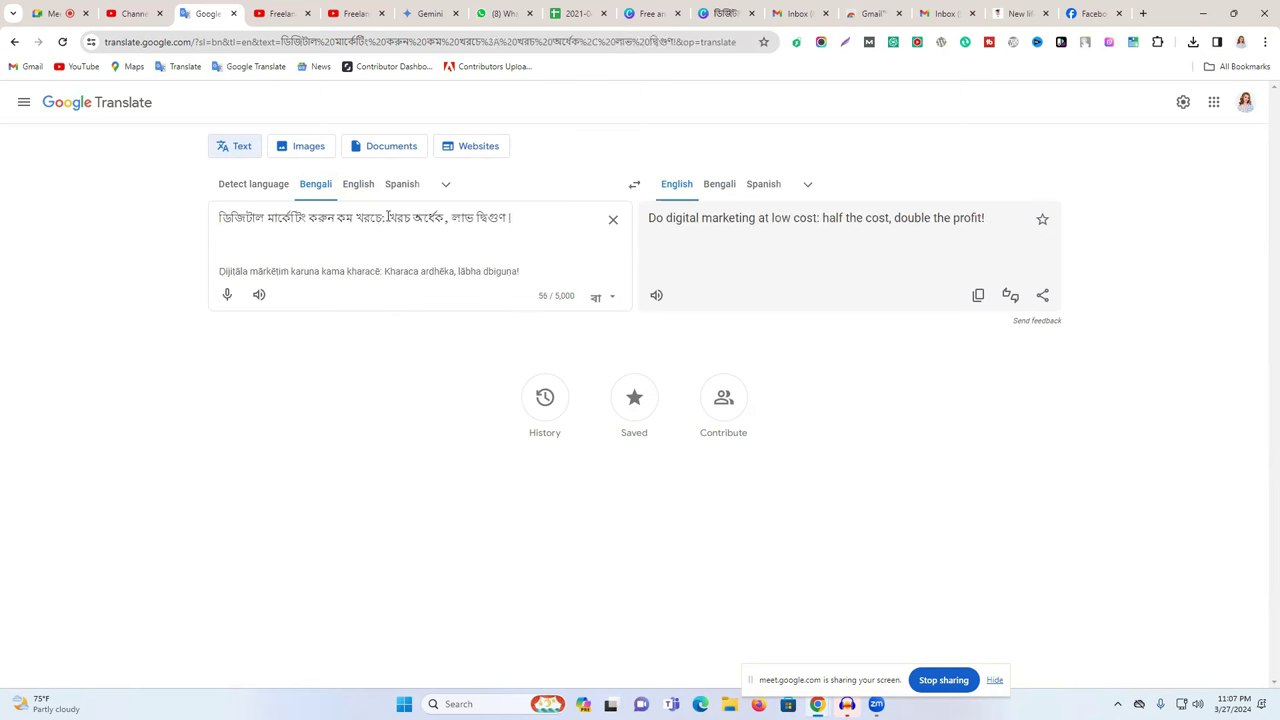
Delete ": খরচ অর্ধেক" from the Bengali source text and copy the English translation
left_click_drag(388, 217, 450, 217)
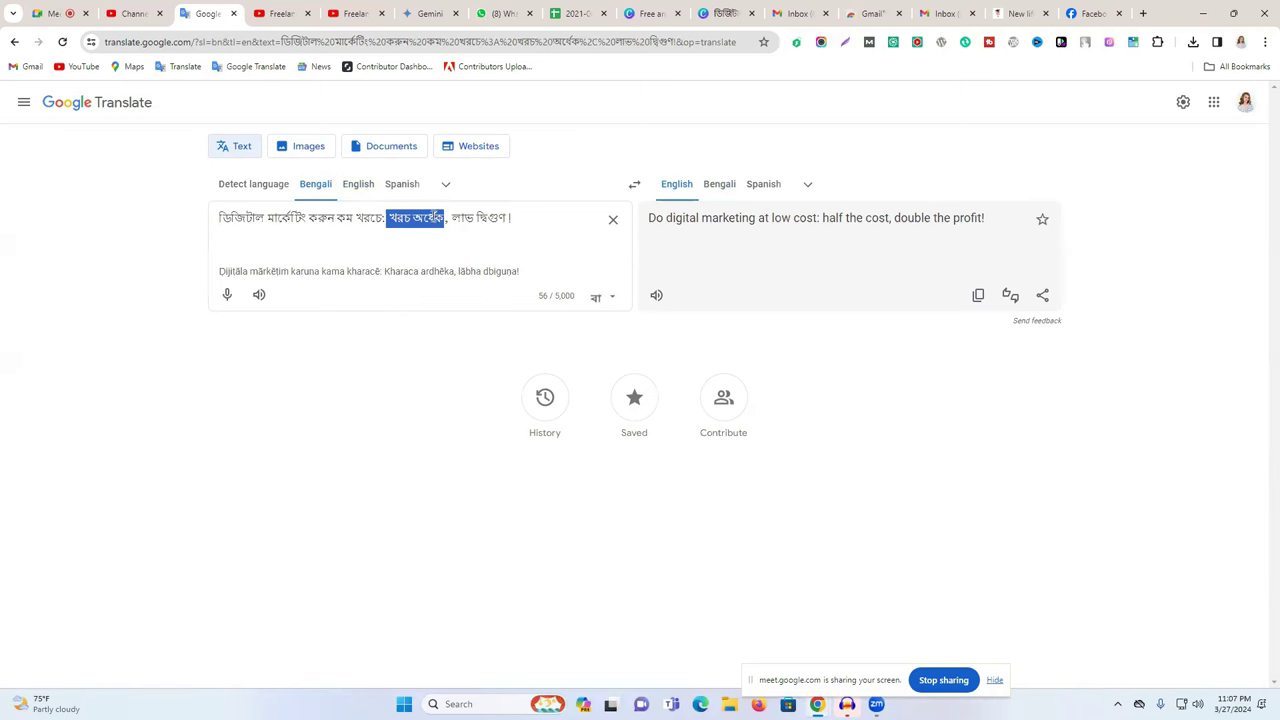
left_click(410, 217)
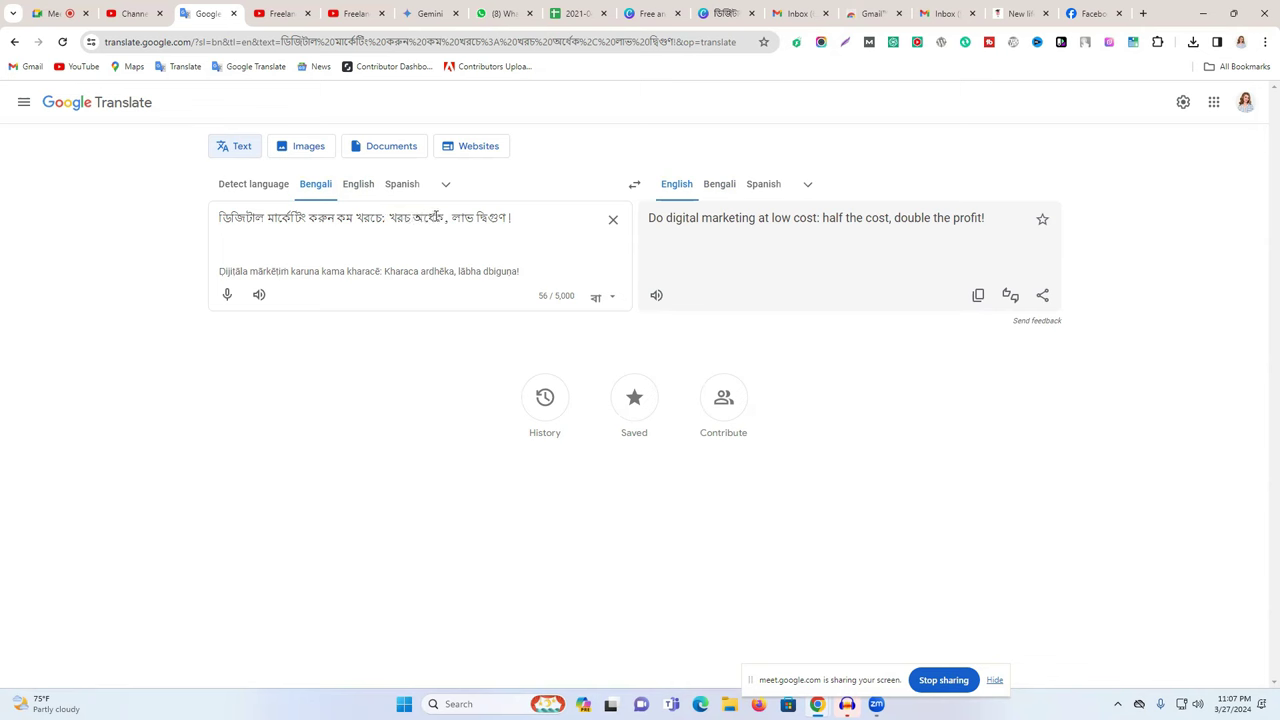
left_click_drag(383, 217, 455, 220)
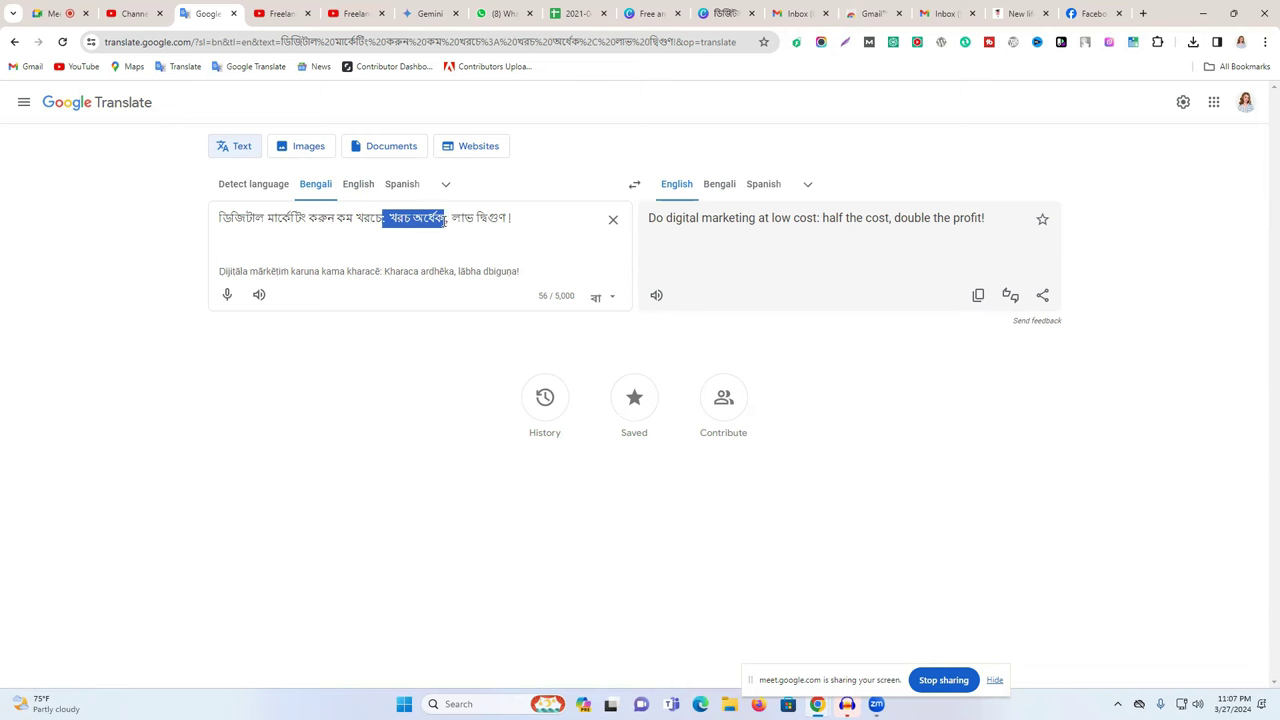
key("BackSpace")
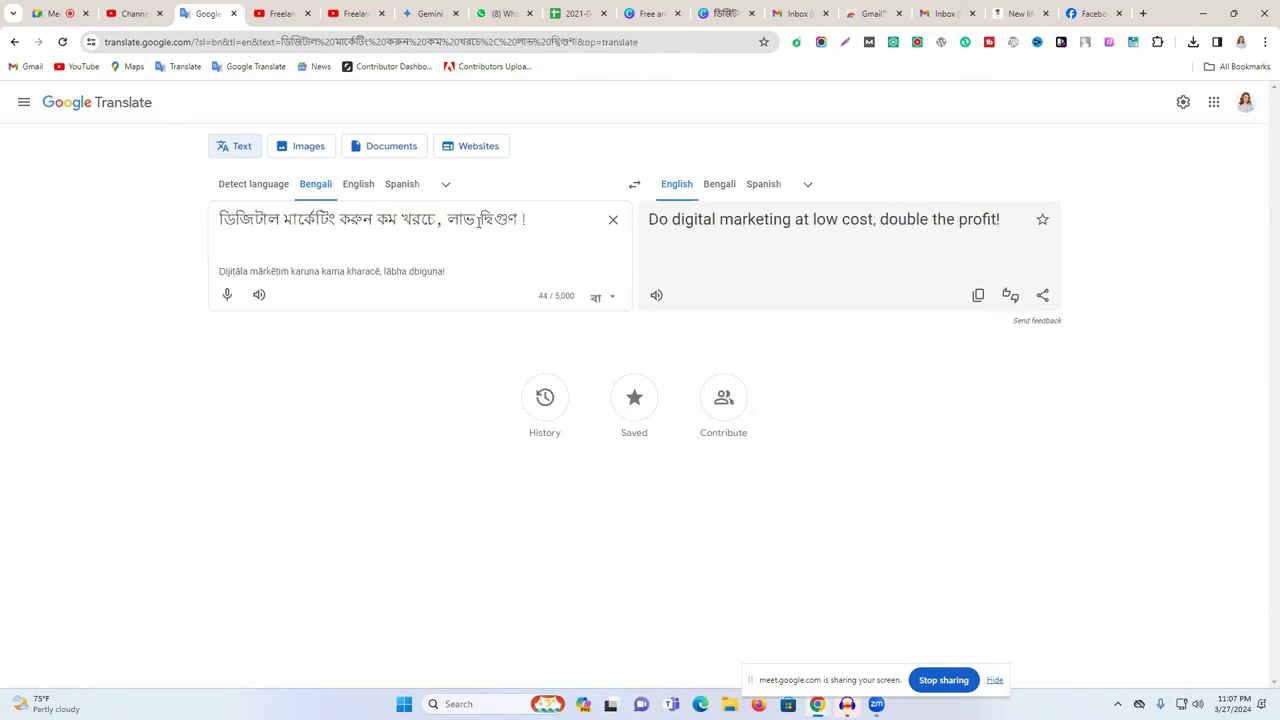
left_click(978, 295)
Switch to Facebook, open the Projexiq Virtual Agency page from the list of managed Pages, and dismiss its pop-up dialog
left_click(836, 9)
scroll(560, 473, "down", 10)
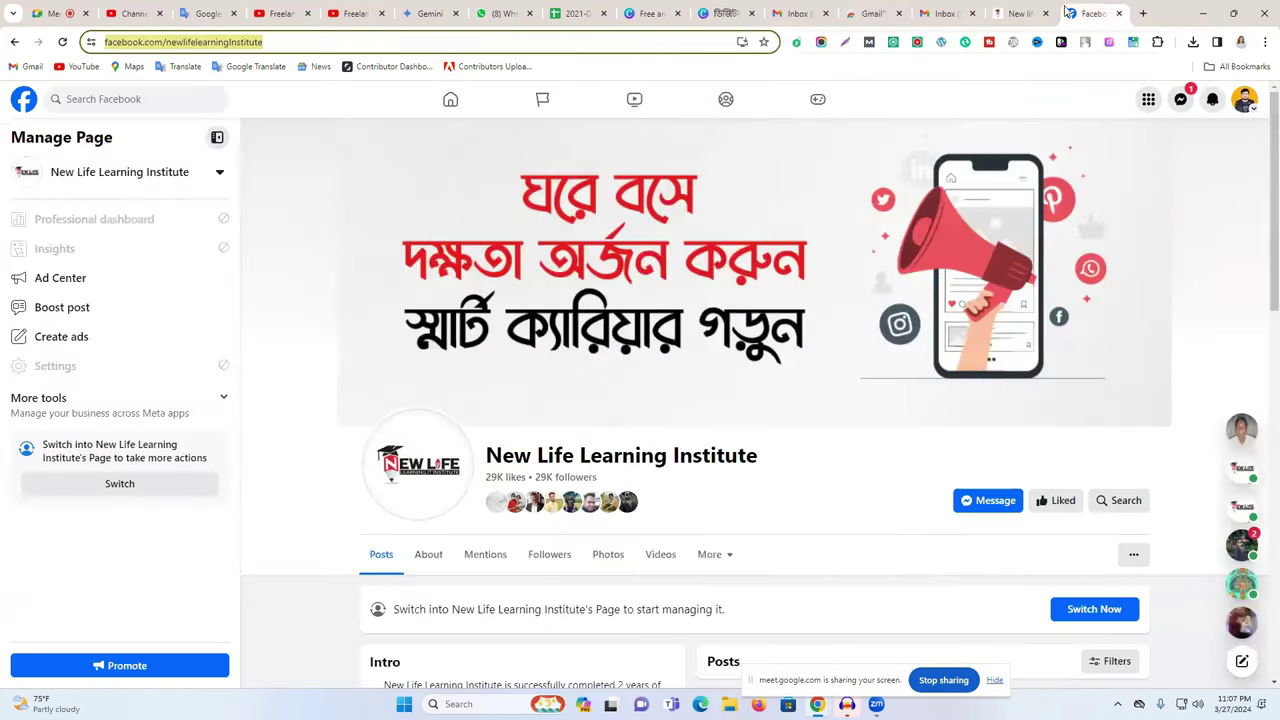
left_click(1080, 13)
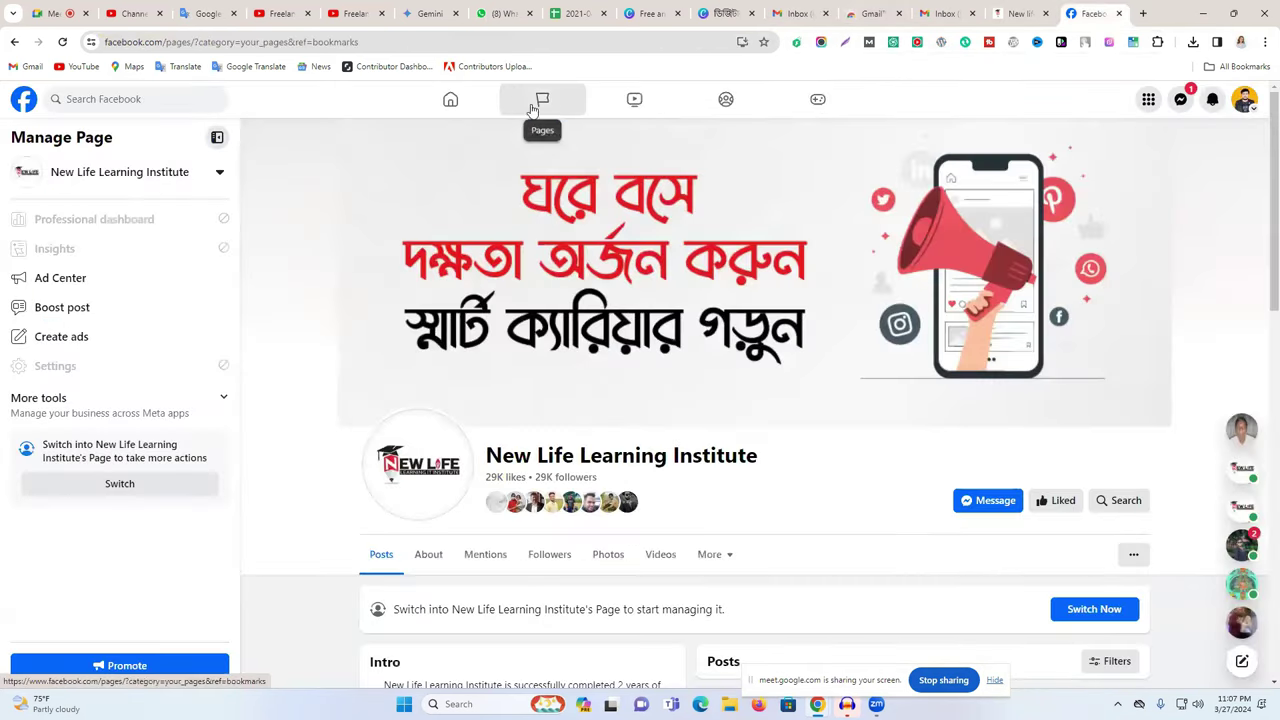
left_click(542, 99)
scroll(520, 354, "down", 7)
scroll(525, 354, "down", 10)
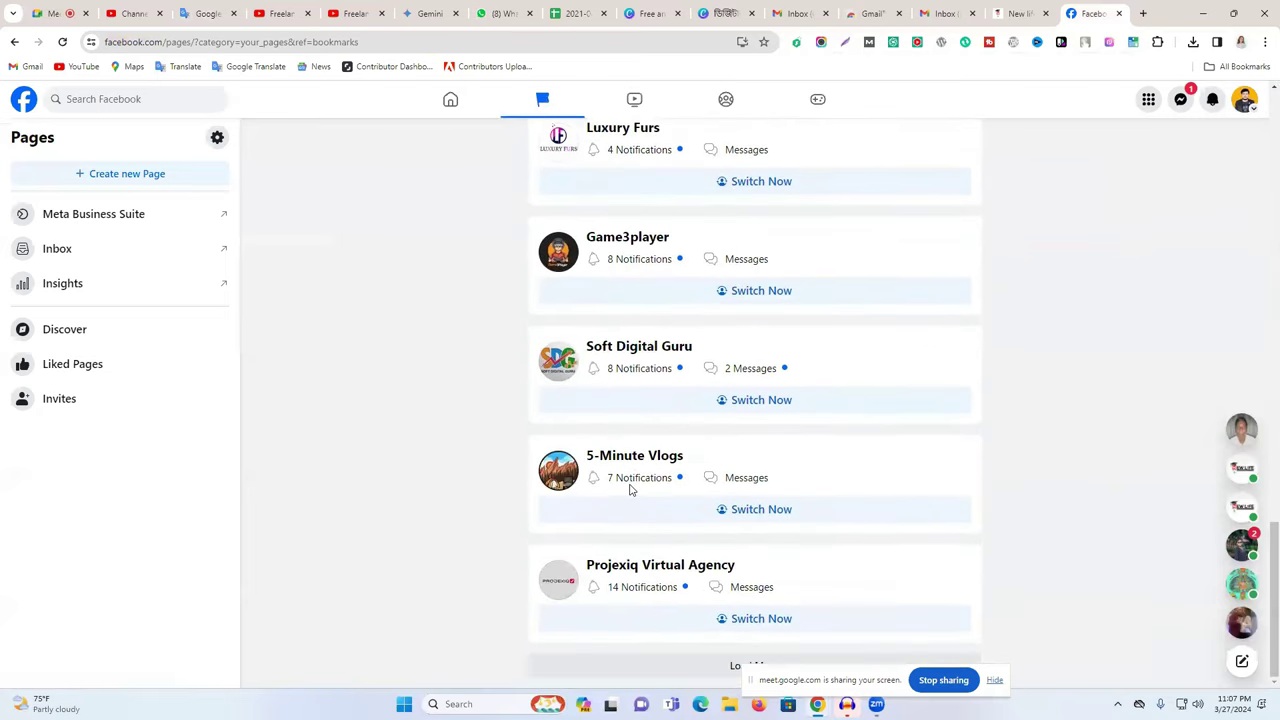
scroll(632, 490, "up", 3)
scroll(634, 489, "down", 3)
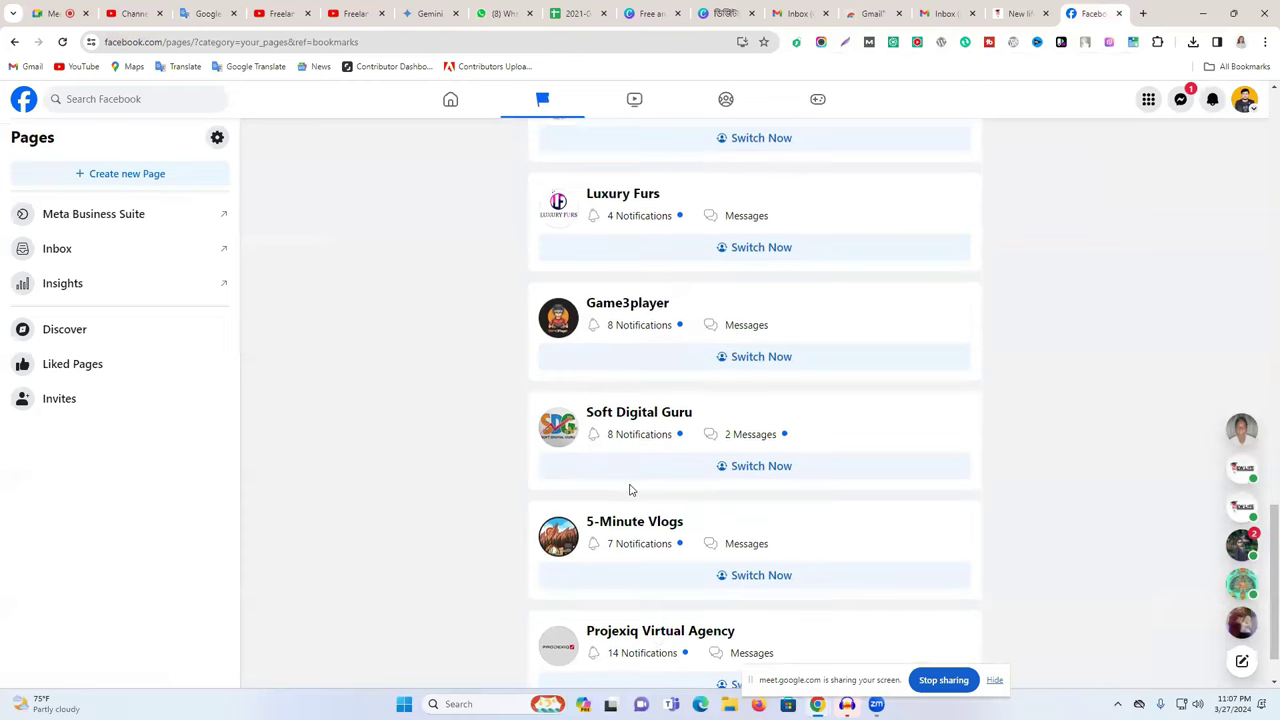
scroll(650, 540, "down", 1)
left_click(658, 566)
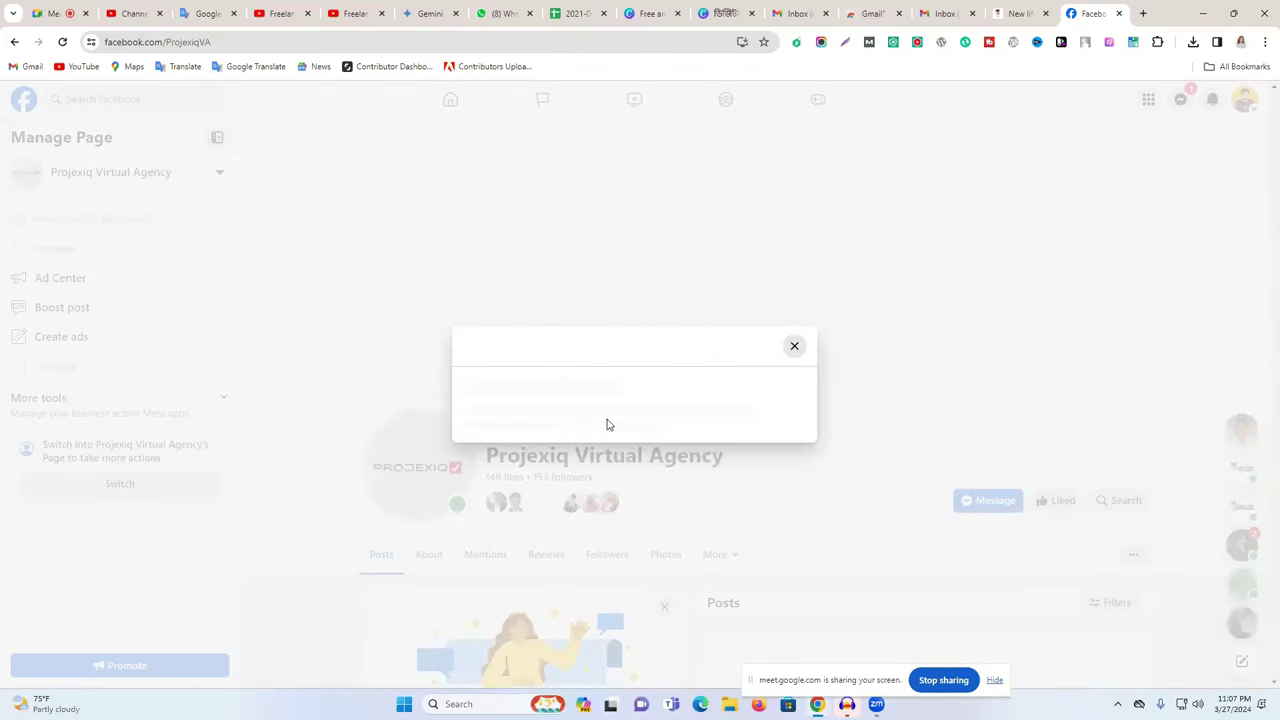
left_click(795, 190)
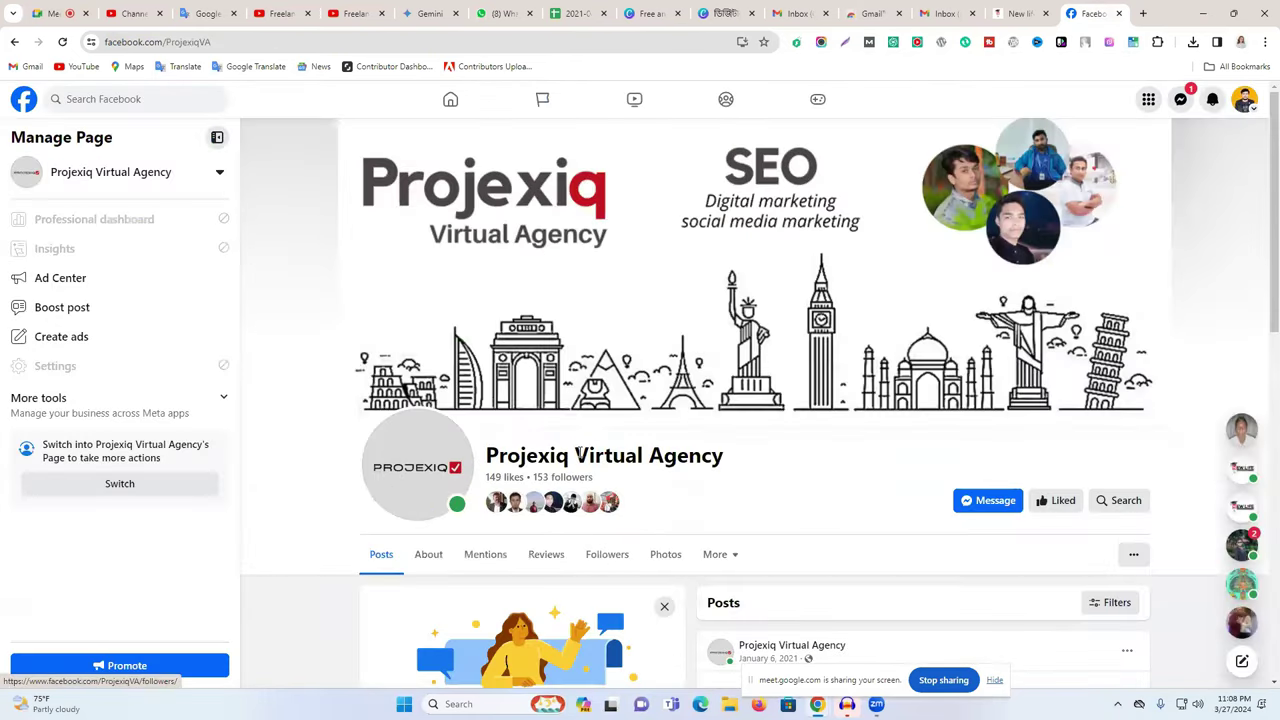
Examine the Projexiq Virtual Agency page's name, intro details, and its posts about services, completed orders and client meetings
triple_click(578, 455)
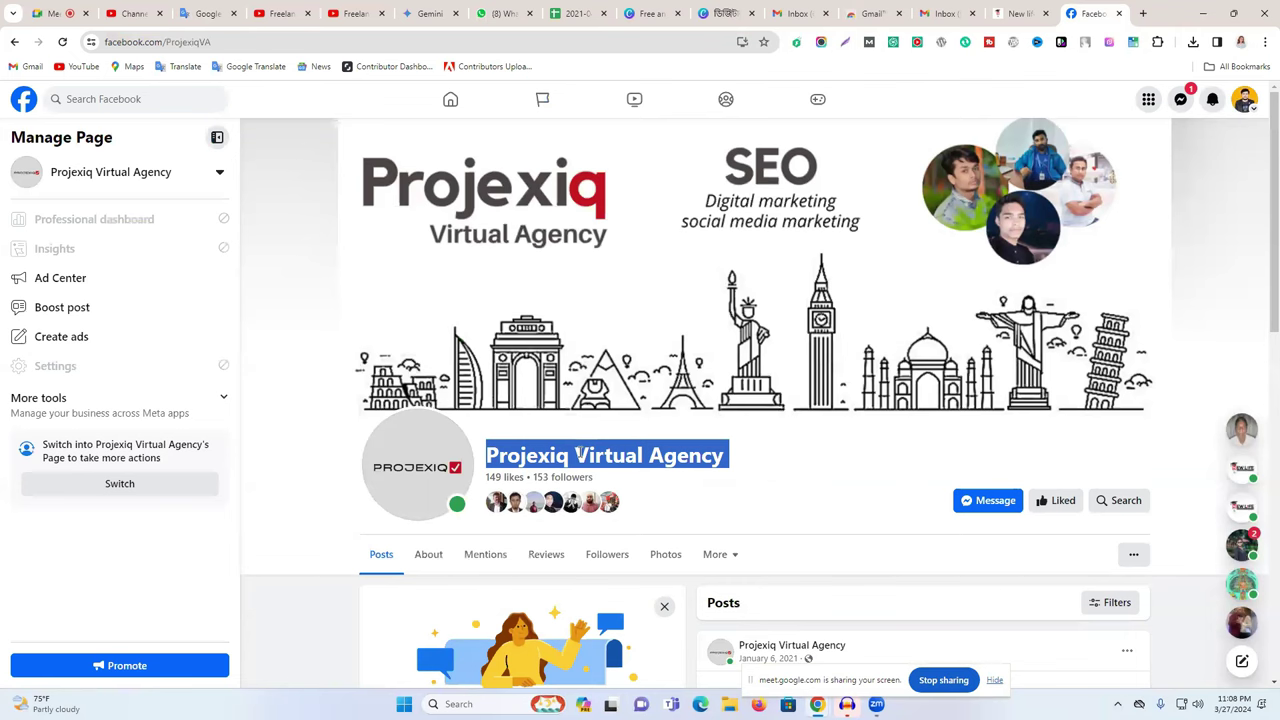
scroll(722, 277, "down", 6)
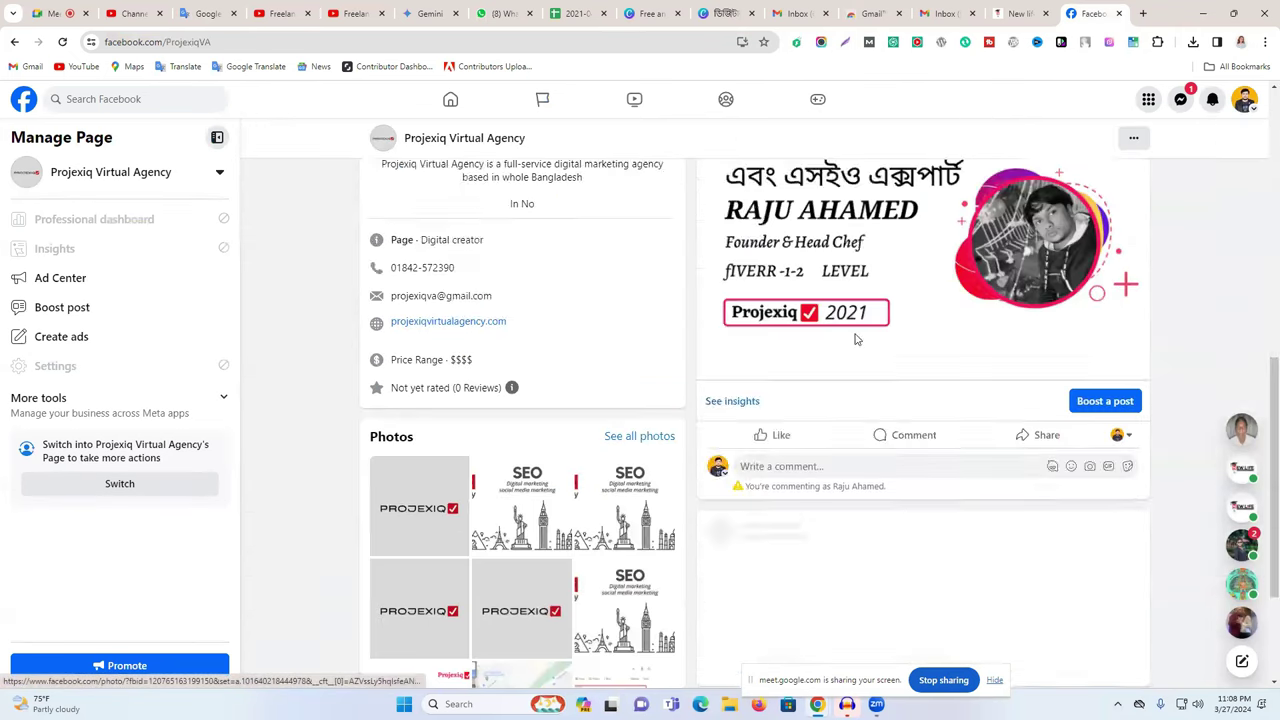
scroll(853, 338, "down", 2)
scroll(855, 340, "up", 3)
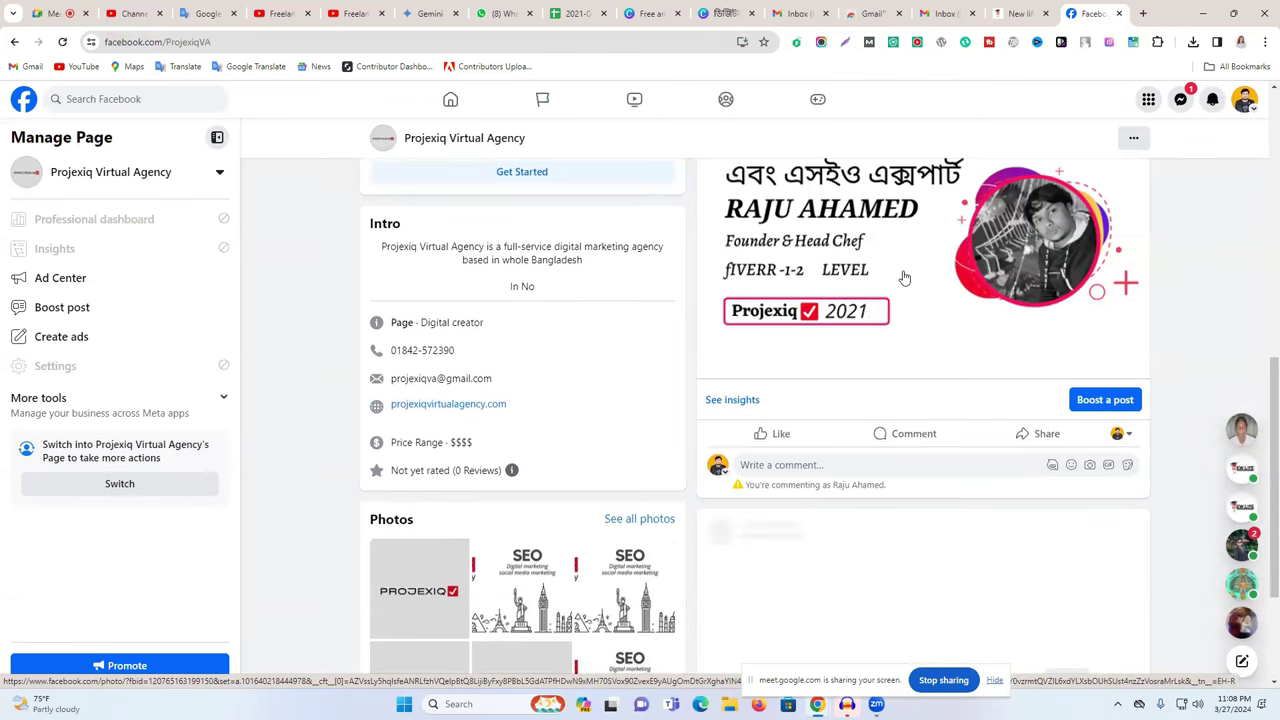
scroll(904, 277, "down", 4)
scroll(837, 368, "down", 10)
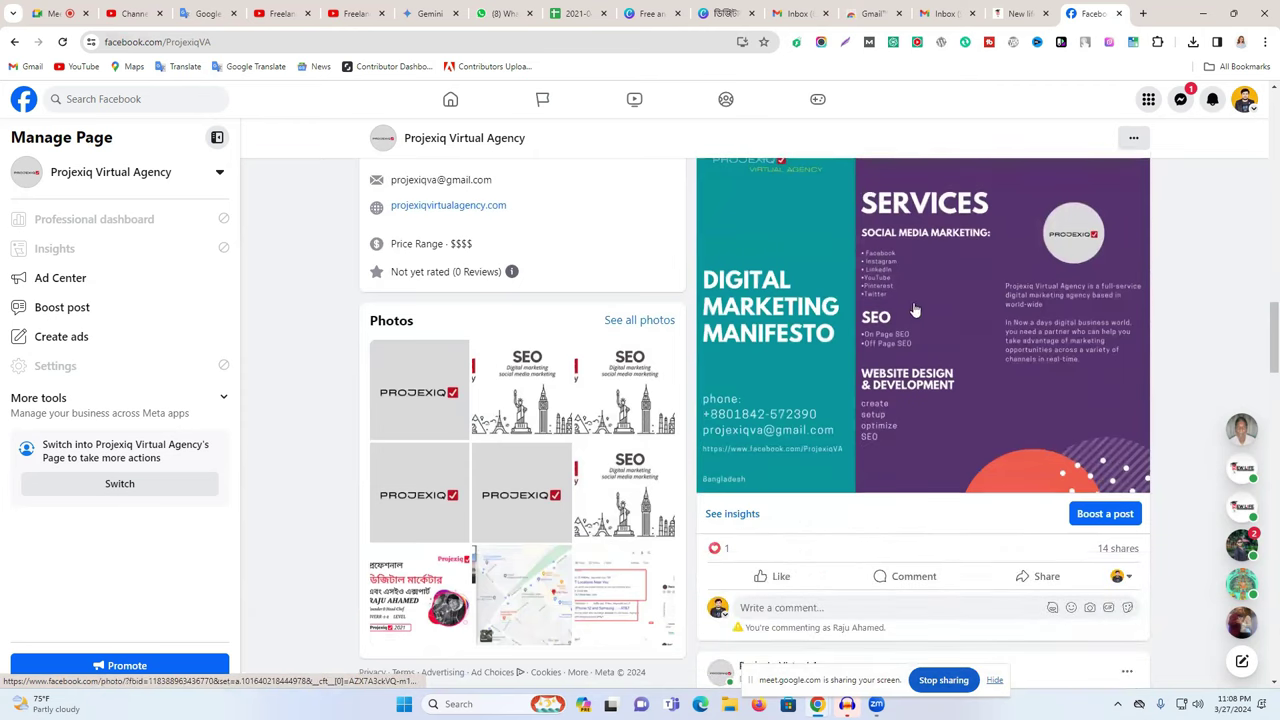
scroll(900, 340, "down", 3)
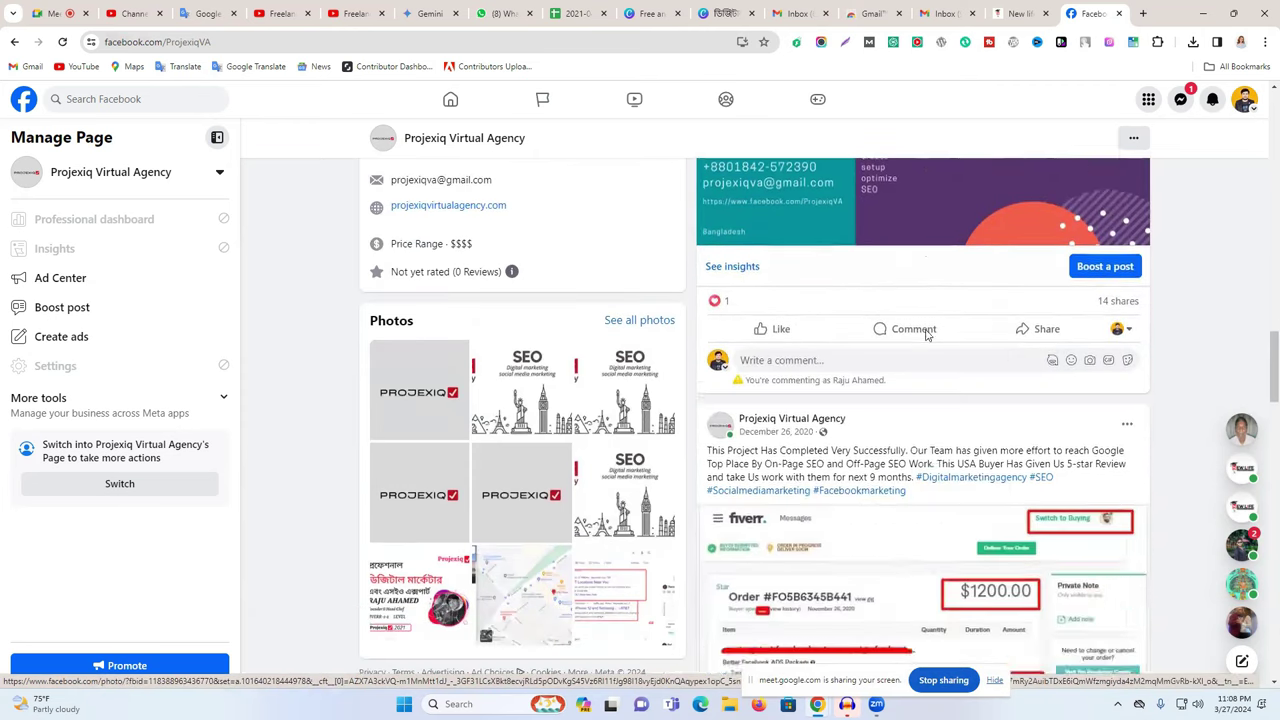
scroll(926, 335, "down", 4)
scroll(1030, 248, "up", 1)
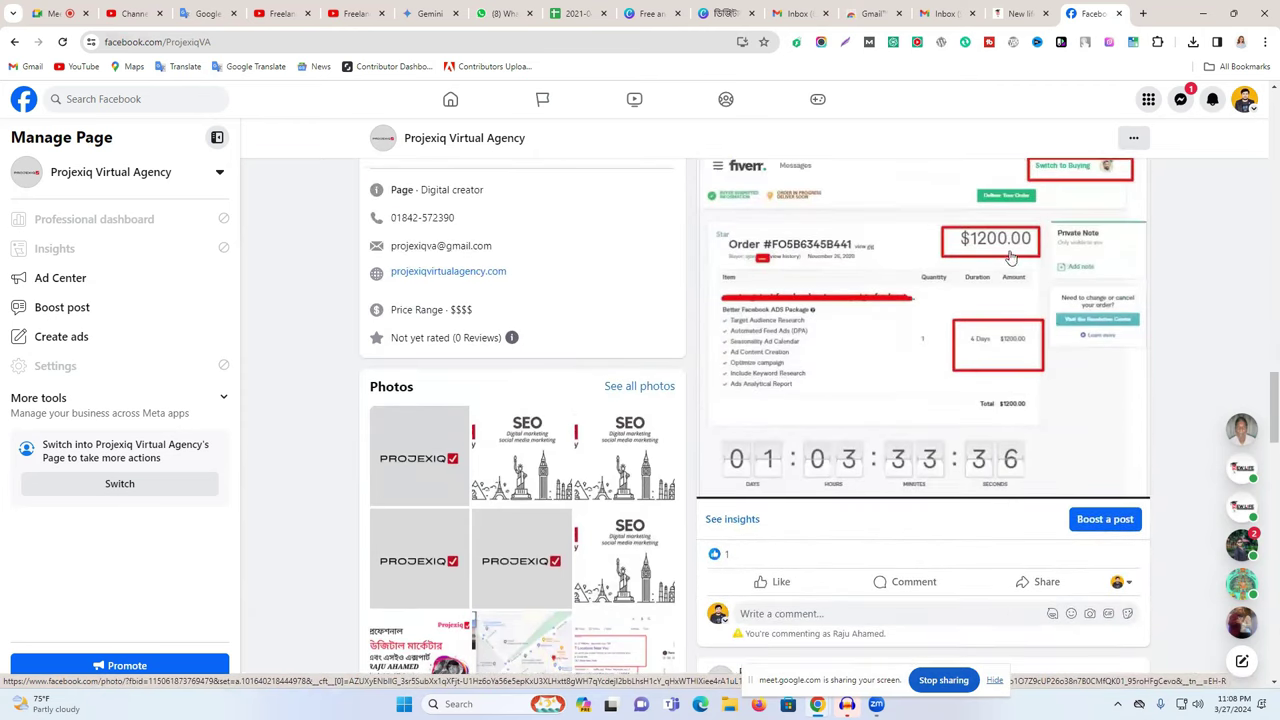
scroll(1010, 257, "up", 2)
scroll(1010, 372, "down", 7)
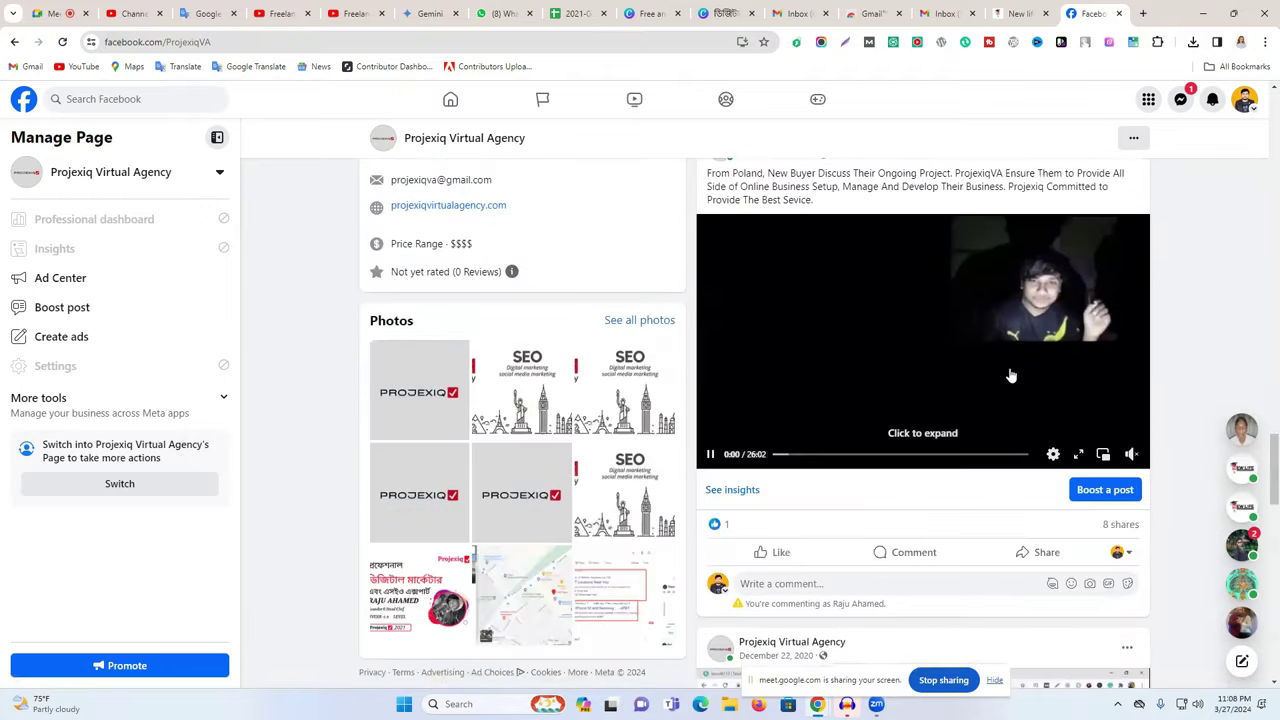
scroll(1010, 375, "down", 3)
scroll(1008, 366, "up", 2)
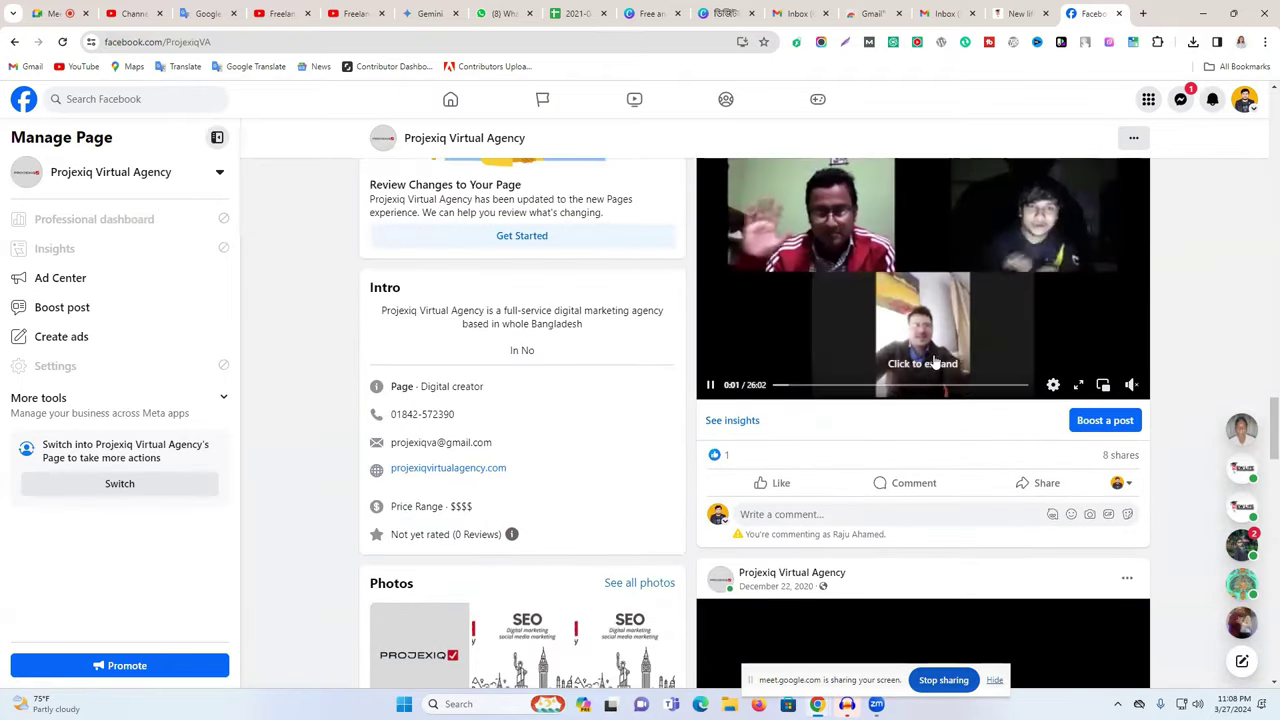
scroll(936, 360, "down", 5)
scroll(936, 407, "up", 3)
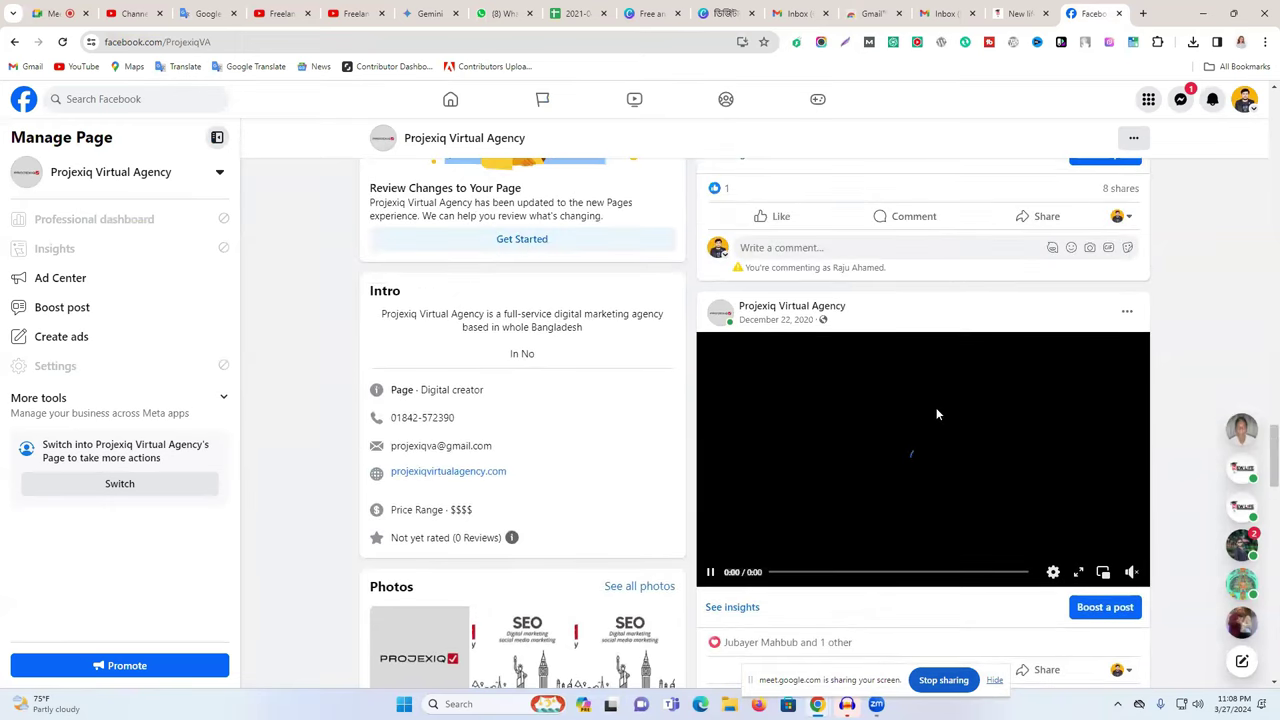
scroll(870, 352, "down", 2)
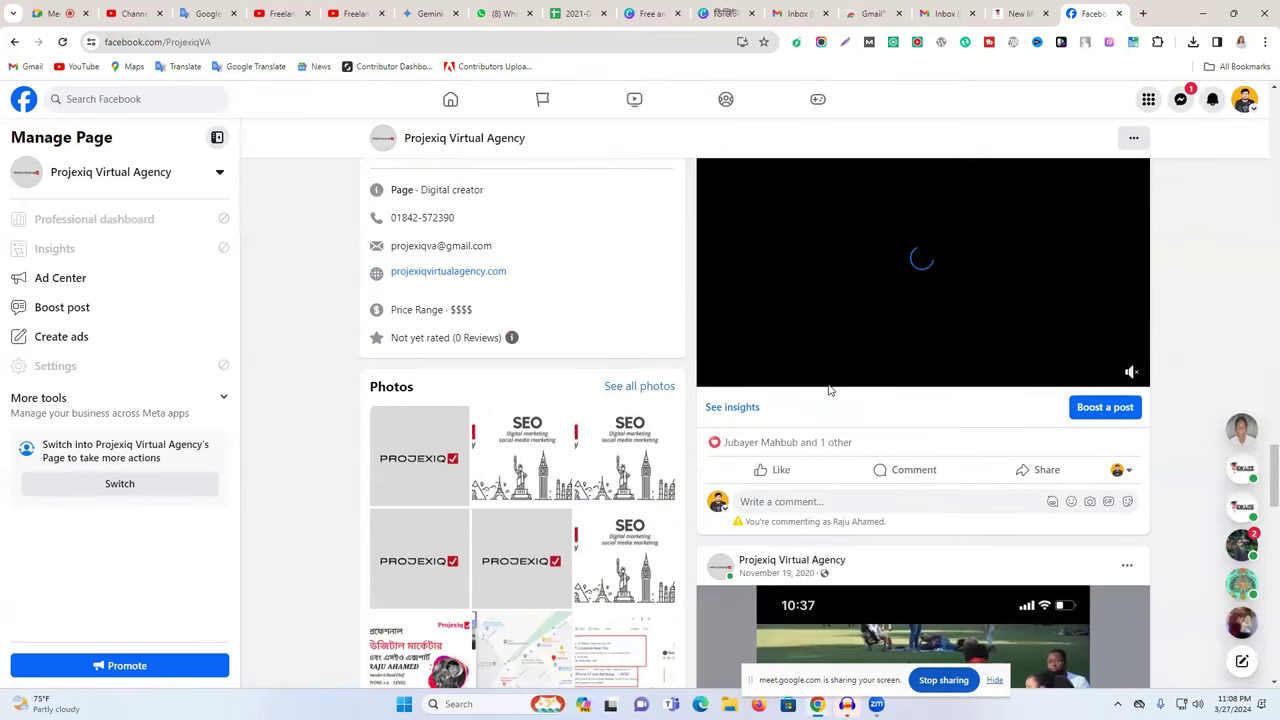
scroll(900, 357, "up", 1)
scroll(900, 358, "down", 2)
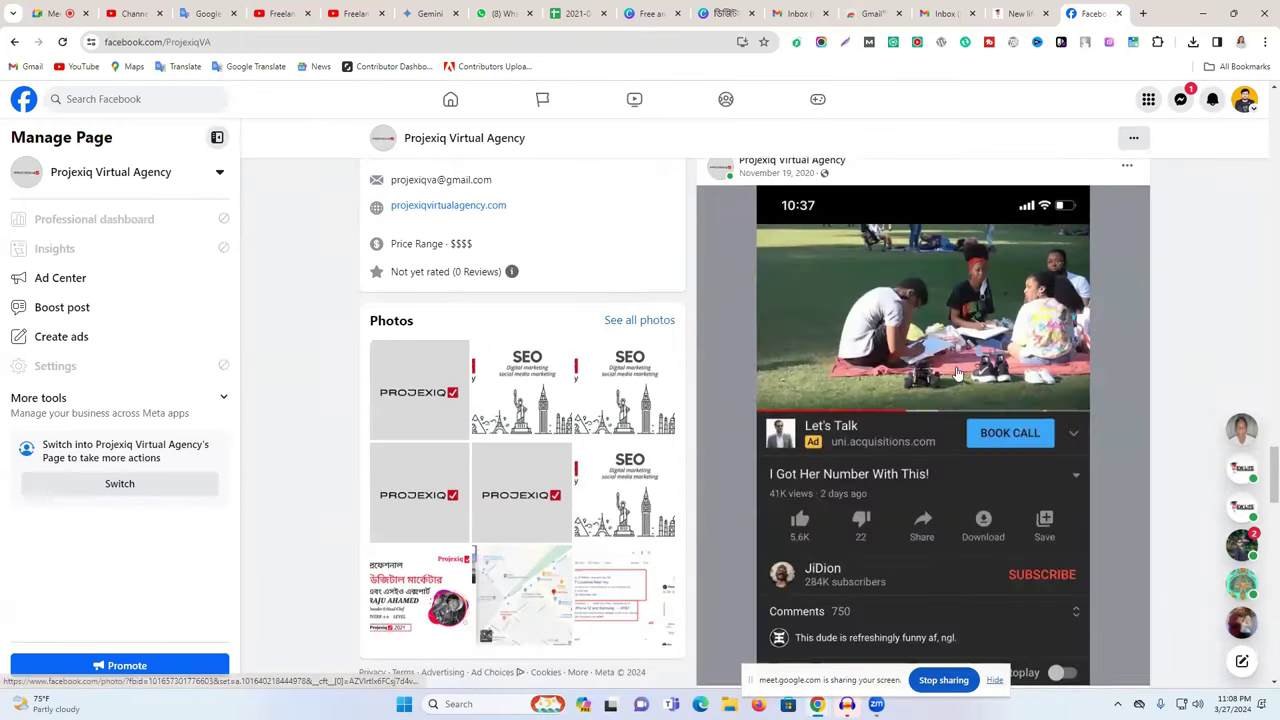
Look through the older posts on the Projexiq Virtual Agency Facebook page
scroll(870, 441, "down", 6)
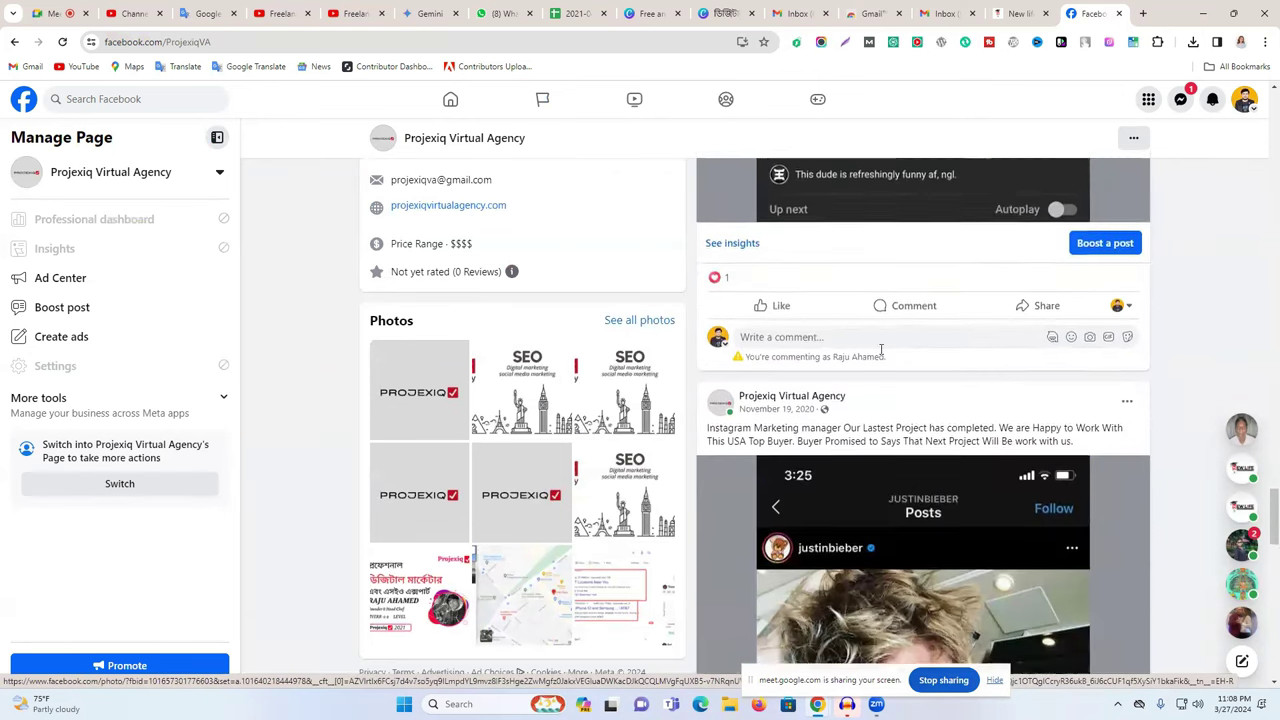
scroll(945, 366, "up", 3)
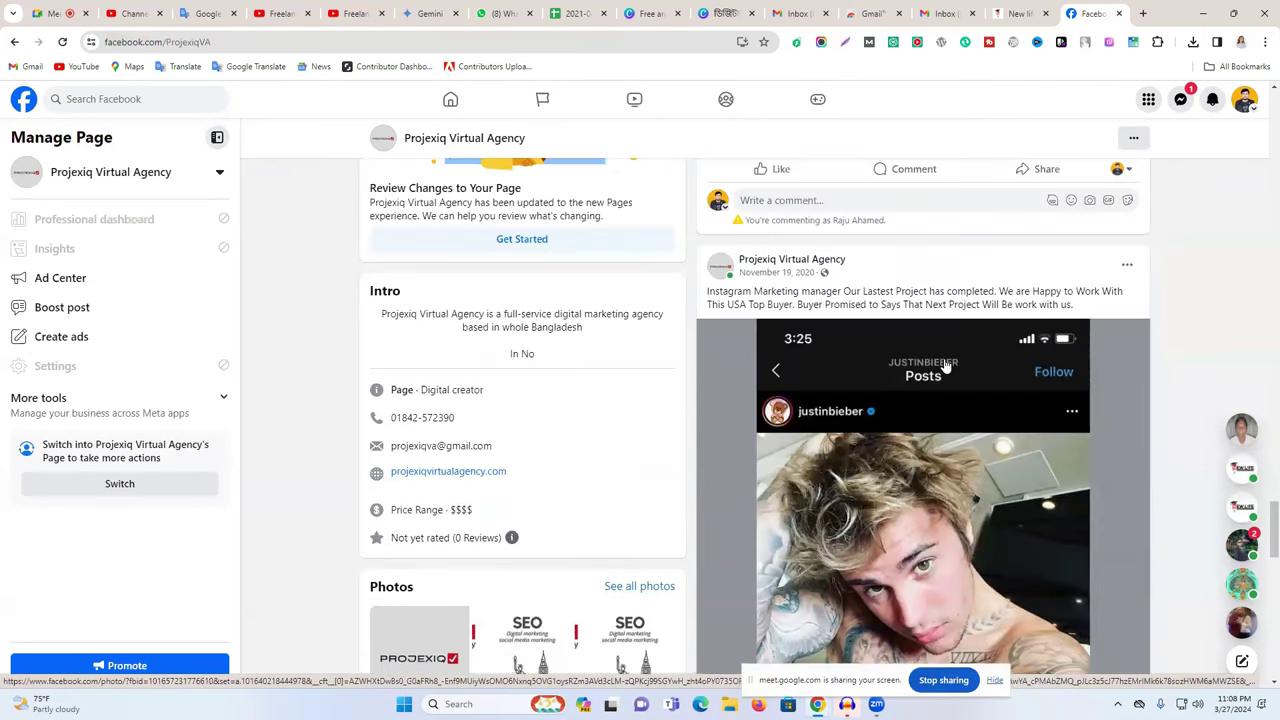
scroll(946, 368, "down", 8)
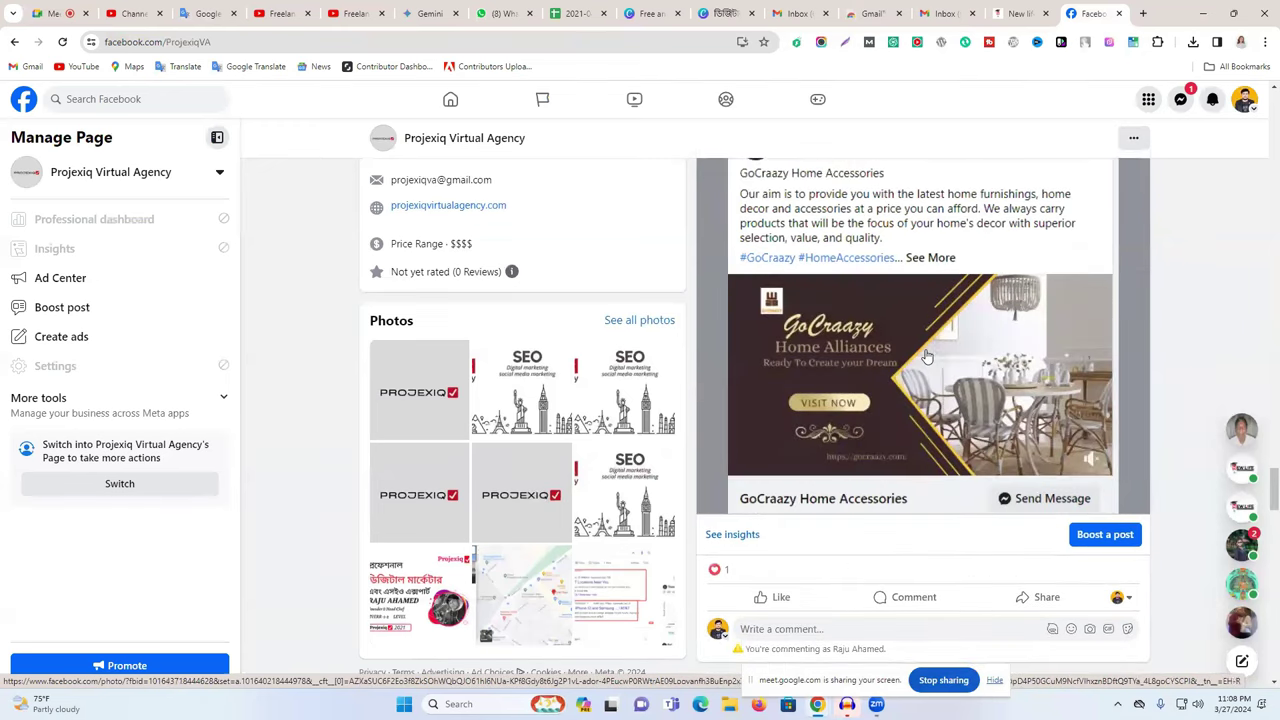
scroll(925, 356, "up", 2)
scroll(1000, 352, "down", 10)
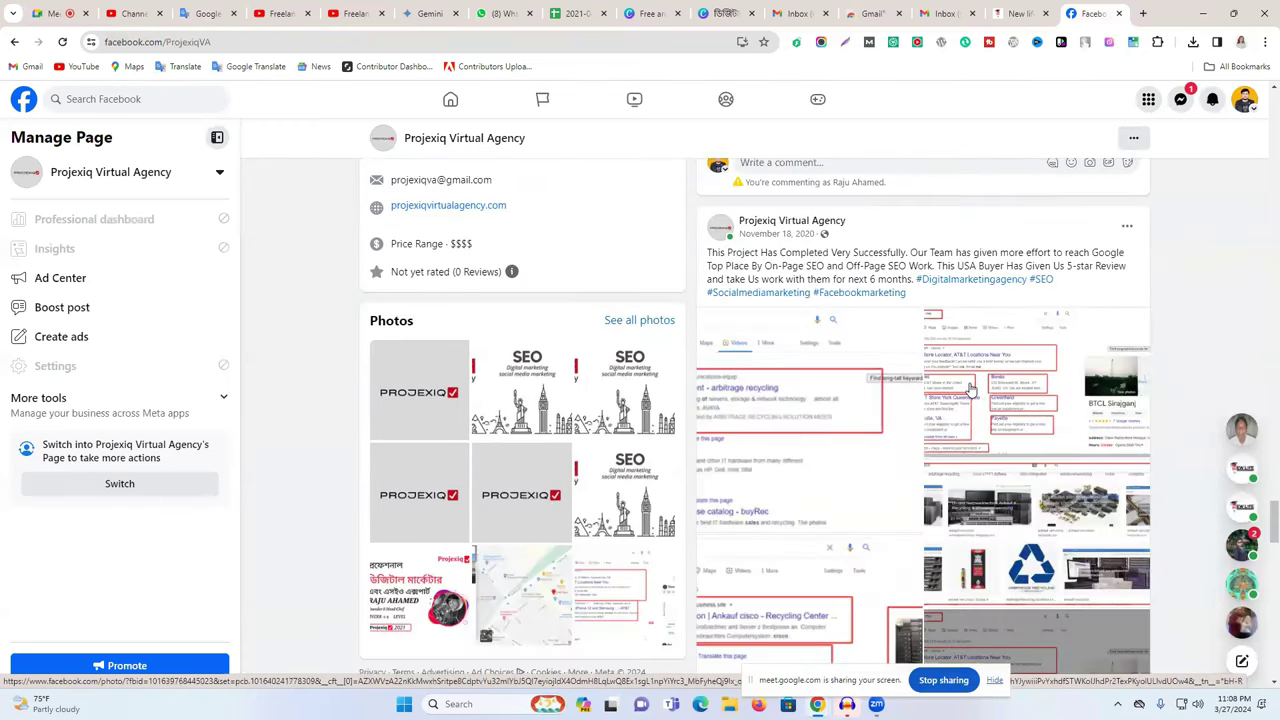
scroll(1003, 370, "up", 3)
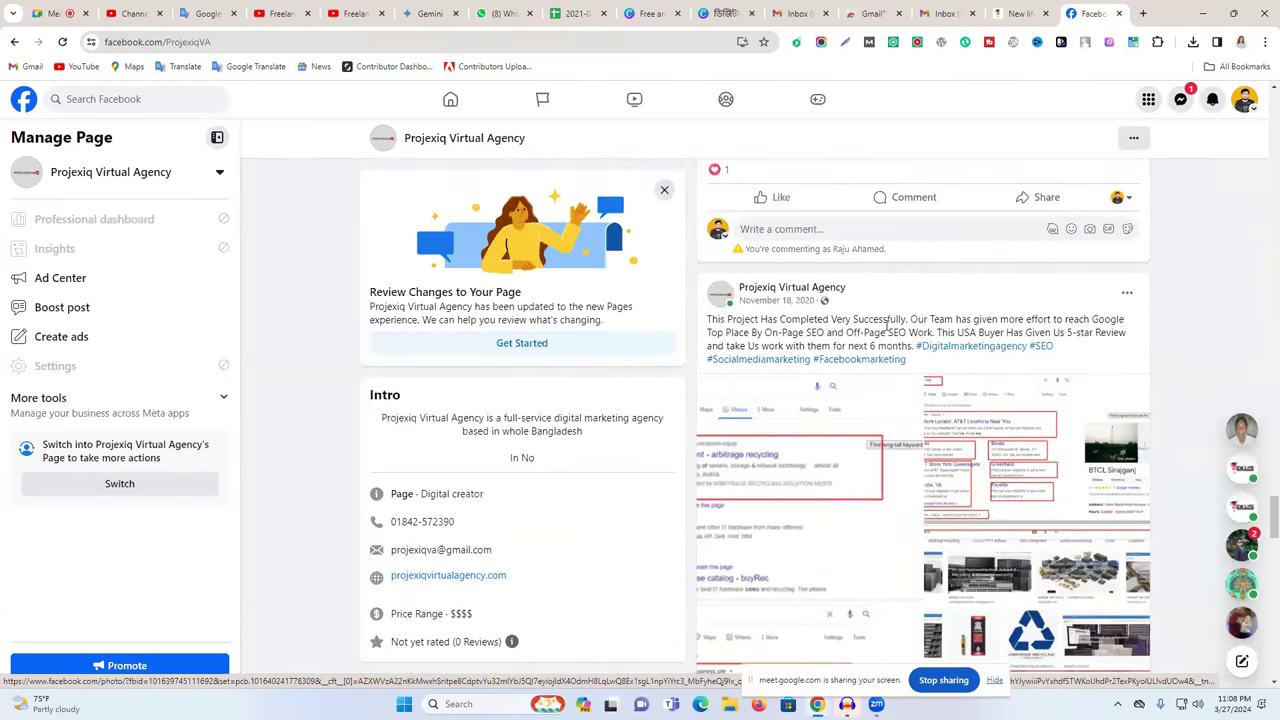
scroll(866, 393, "down", 2)
scroll(866, 393, "down", 5)
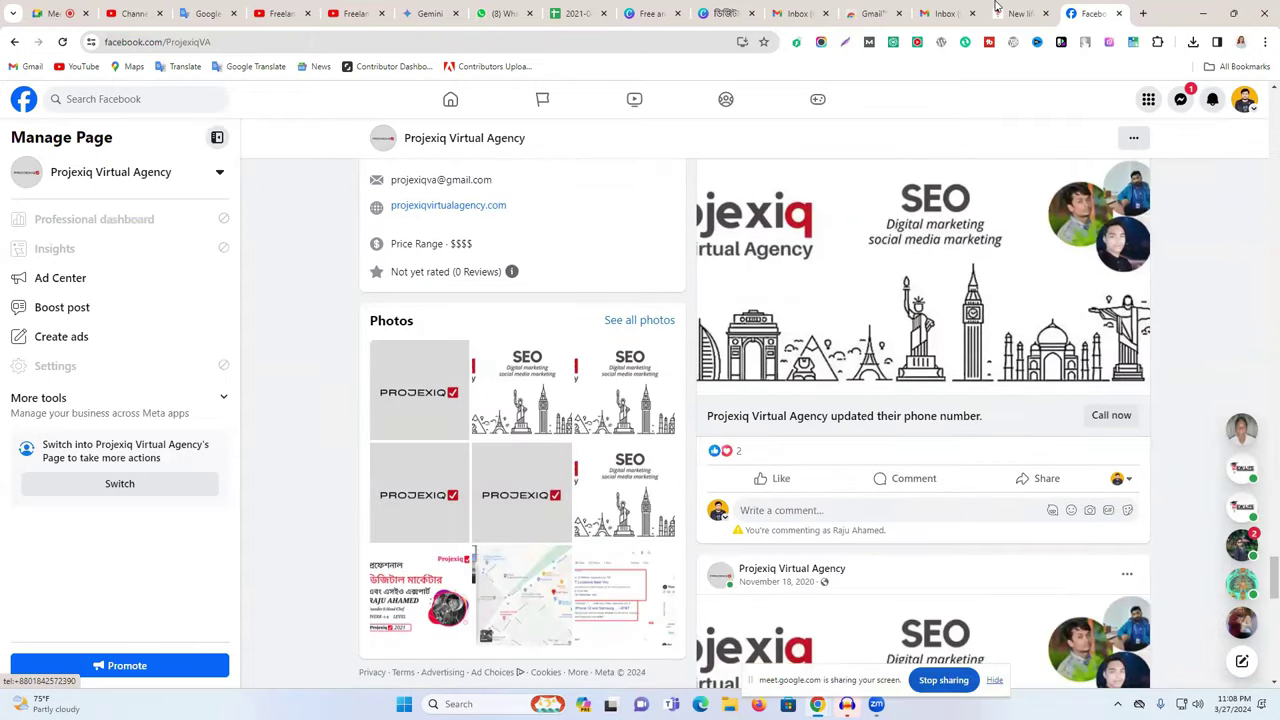
Check the Gmail draft's footer links, then copy the username ProjexiqVA from the Facebook page's web address
left_click(1018, 12)
left_click(950, 12)
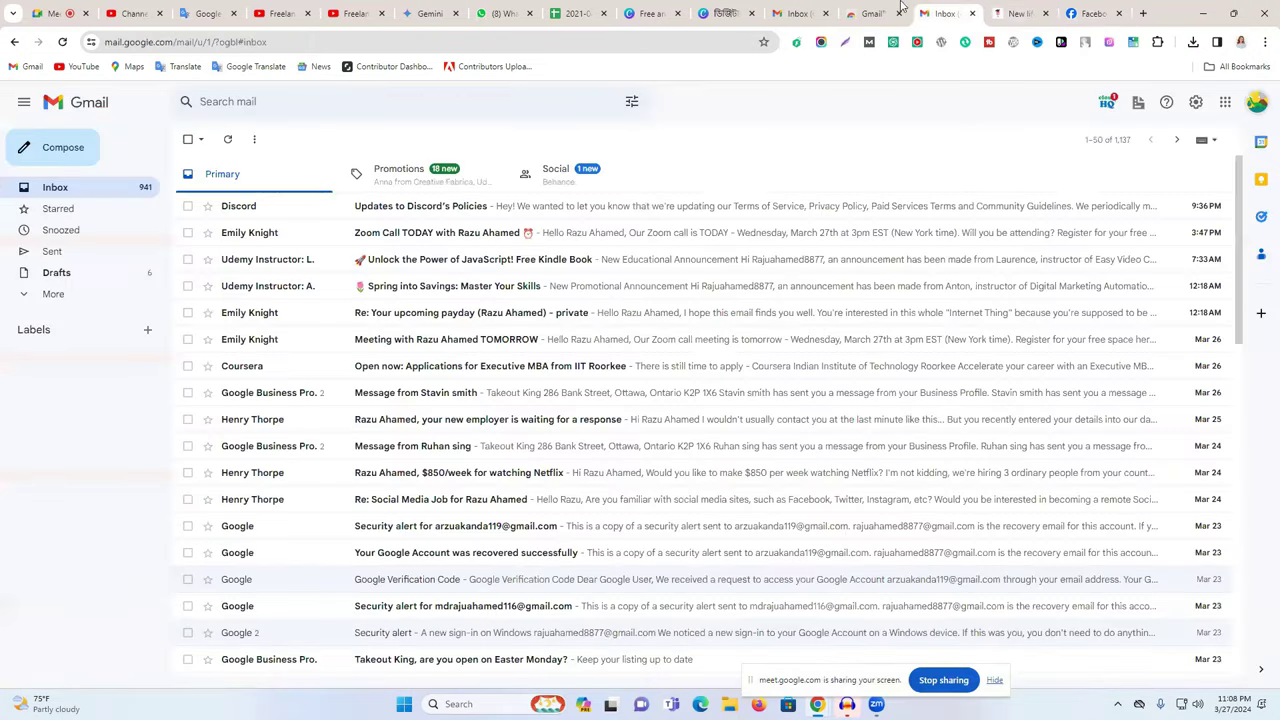
left_click(870, 13)
left_click(797, 13)
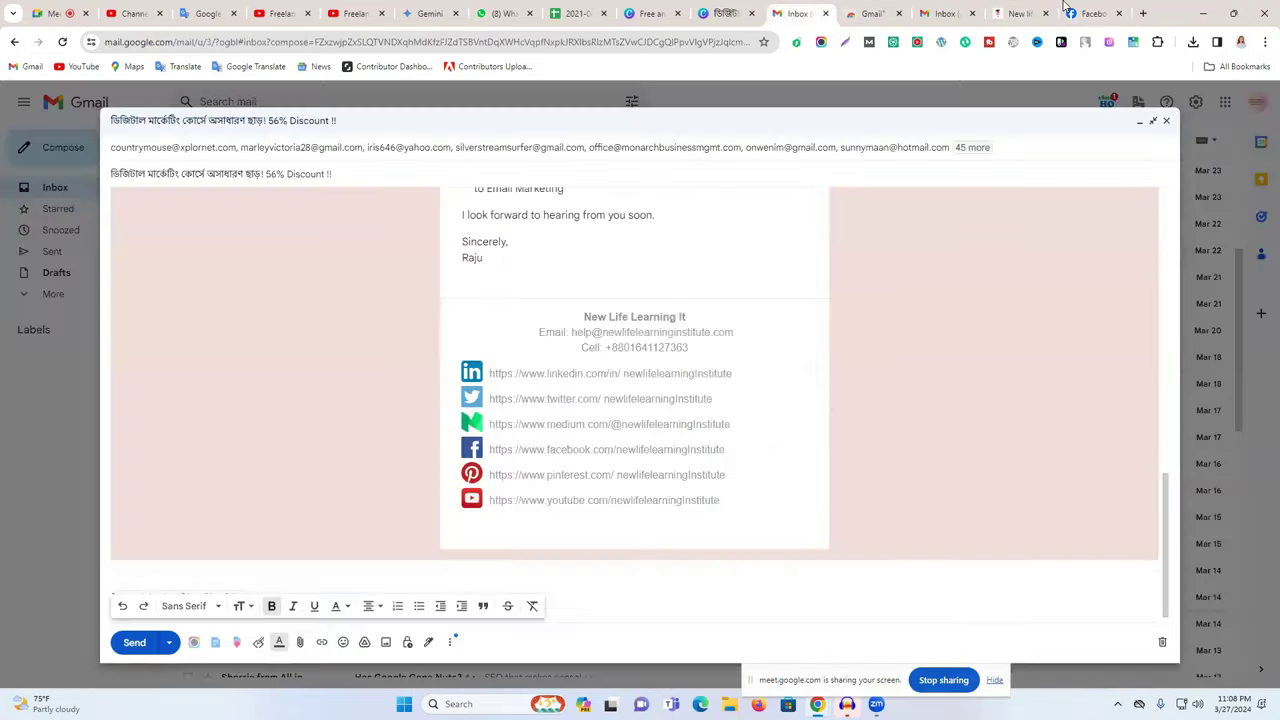
left_click(1093, 13)
left_click_drag(230, 41, 164, 43)
key("ctrl+c")
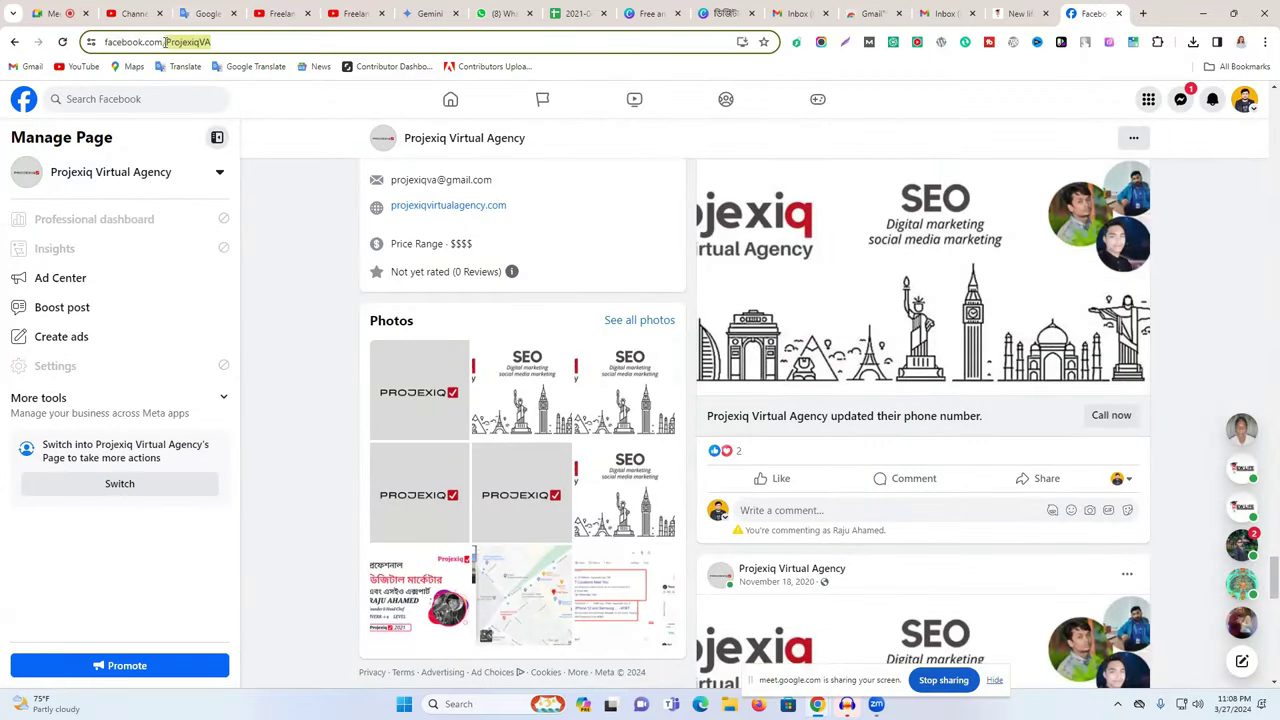
Return to the Gmail draft and replace the handle in the footer's LinkedIn link with ProjexiqVA
left_click(945, 13)
left_click(880, 11)
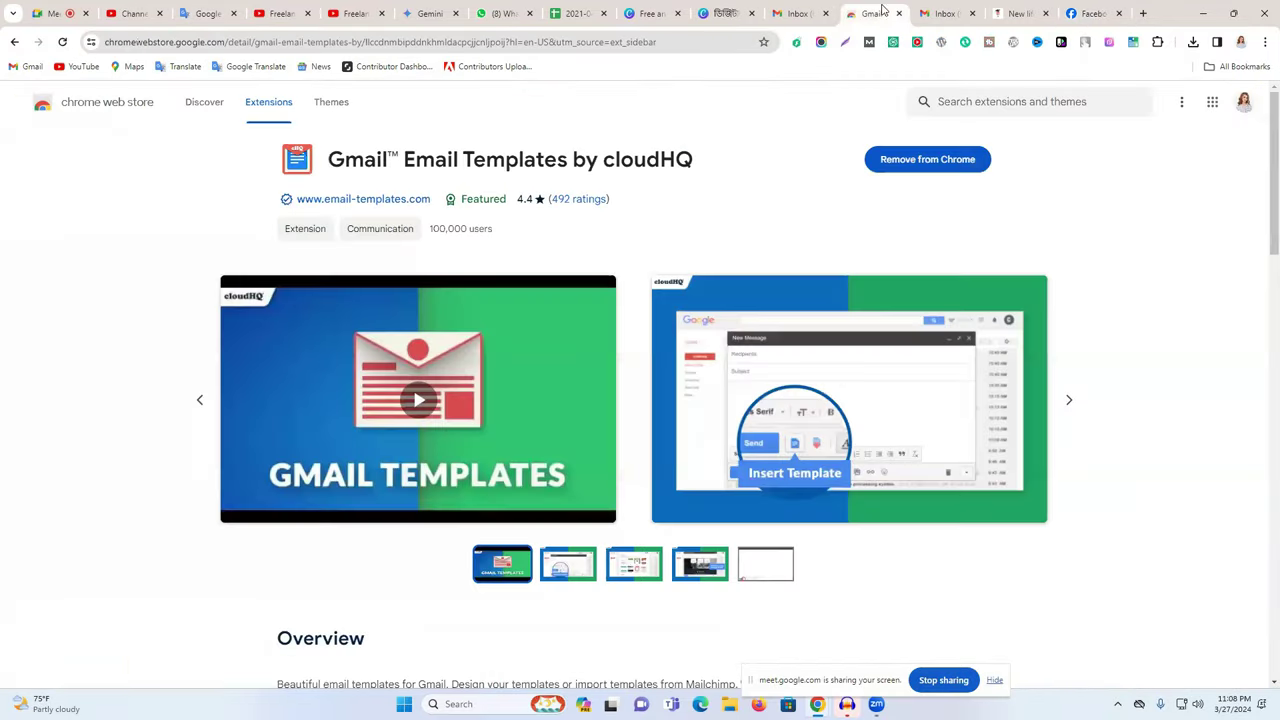
left_click(797, 13)
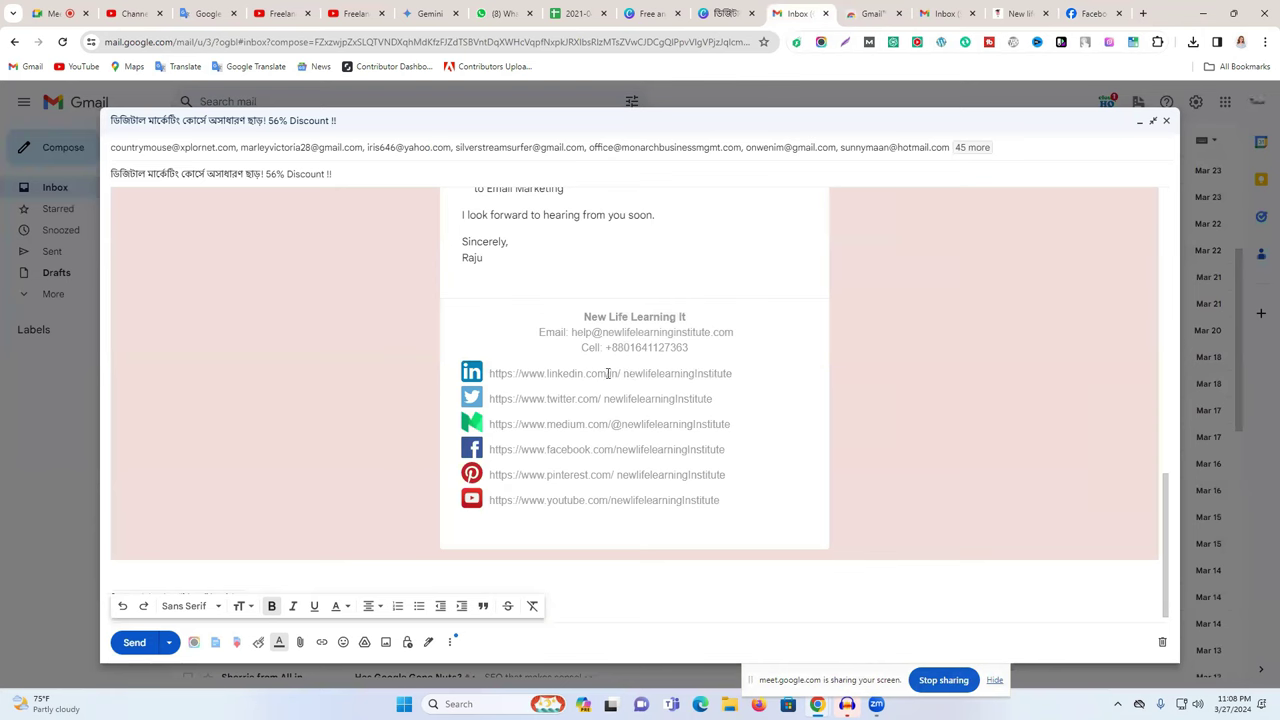
left_click_drag(618, 373, 712, 372)
left_click(742, 372)
double_click(660, 372)
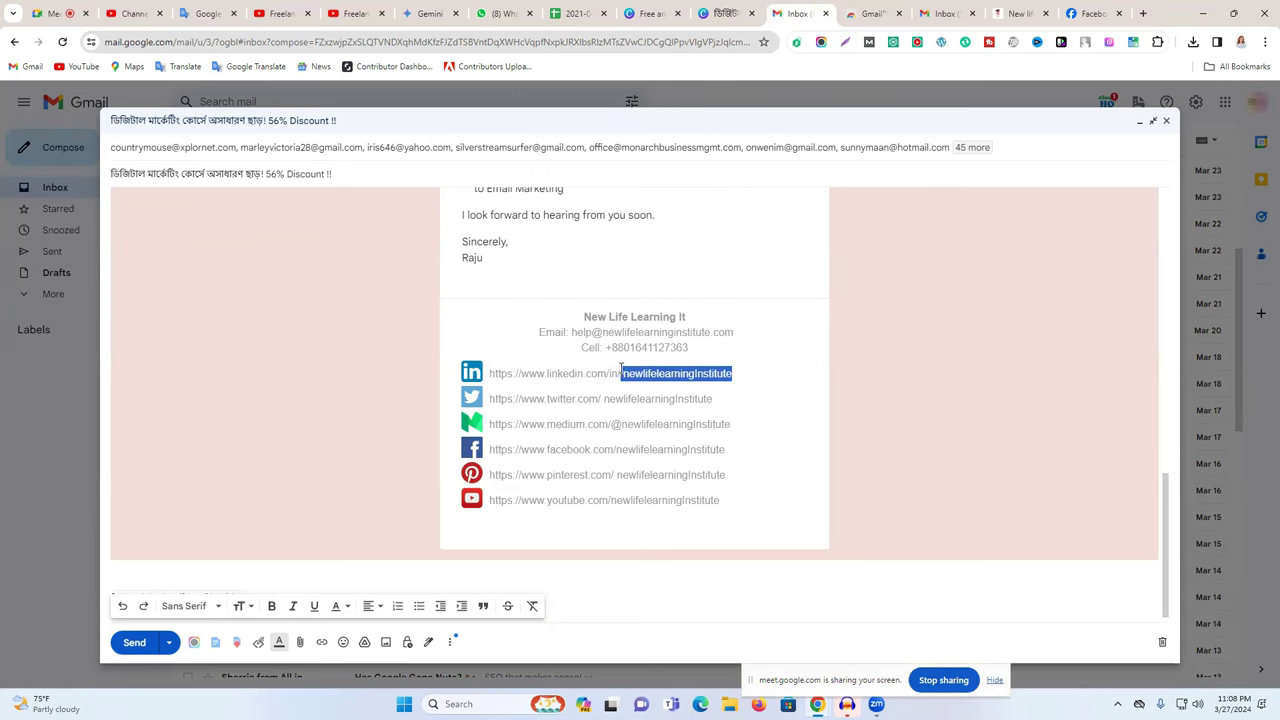
key("ctrl+v")
Replace the handles in the footer's Twitter, Medium and Facebook links with ProjexiqVA
double_click(692, 398)
key("shift+Left")
key("ctrl+v")
left_click_drag(743, 429, 623, 426)
key("ctrl+v")
left_click_drag(733, 444, 616, 445)
key("ctrl+v")
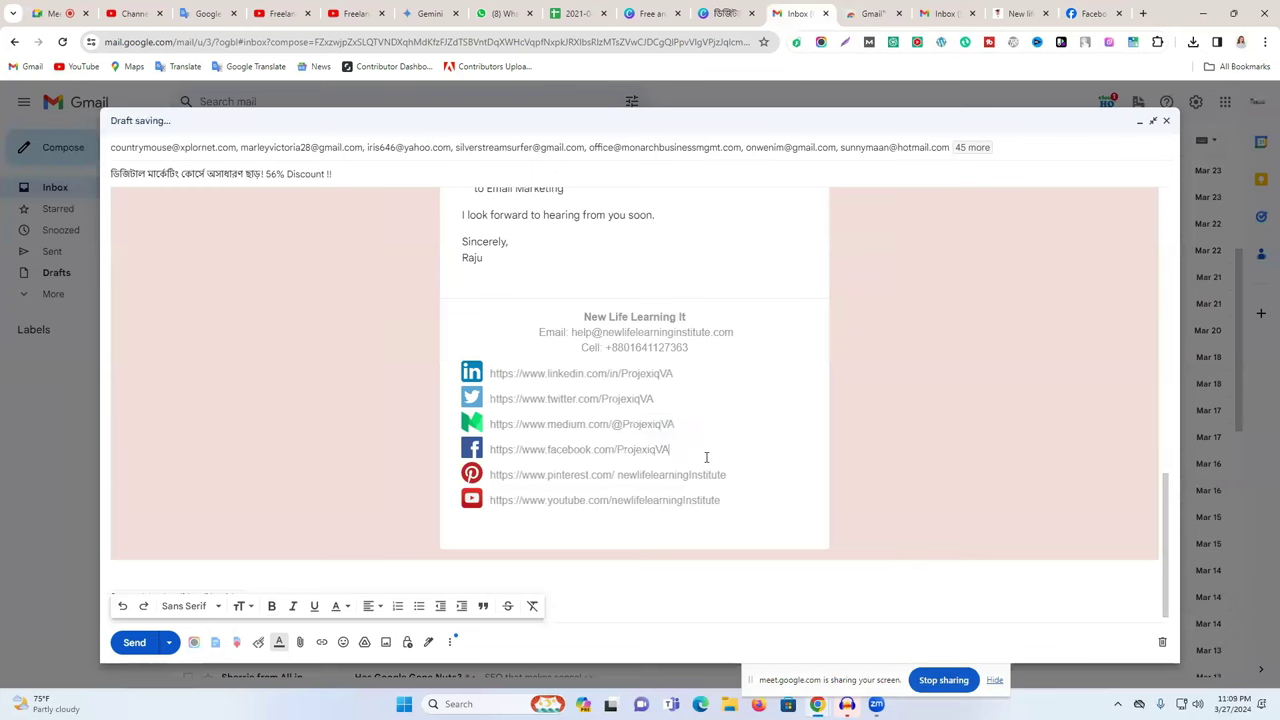
Replace the handles in the footer's Pinterest and YouTube links with ProjexiqVA
left_click_drag(725, 471, 614, 475)
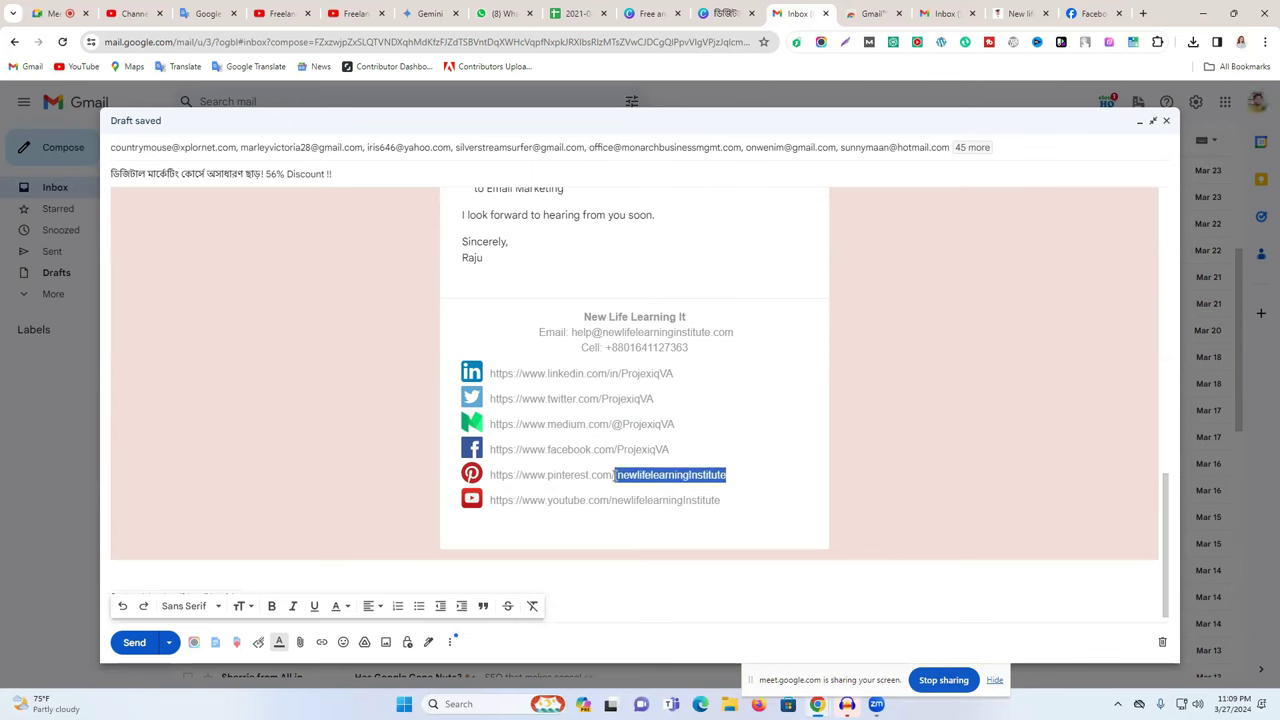
key("ctrl+v")
left_click_drag(718, 500, 612, 500)
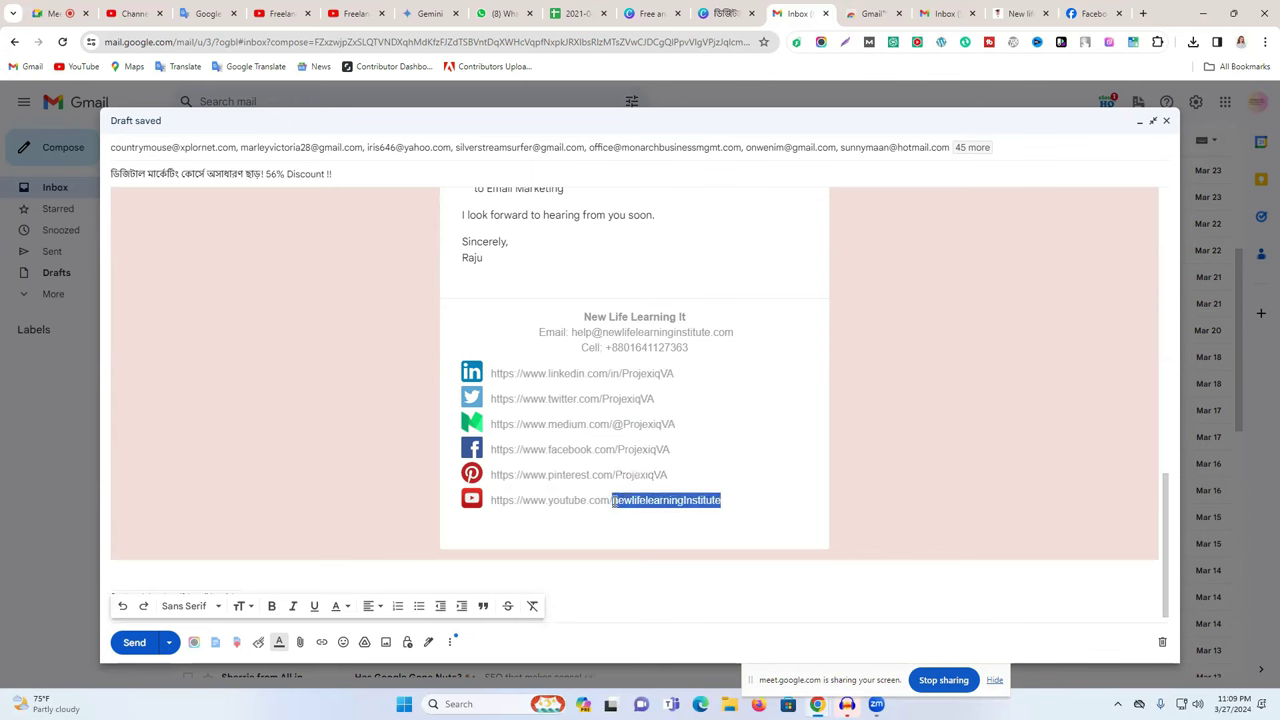
key("ctrl+v")
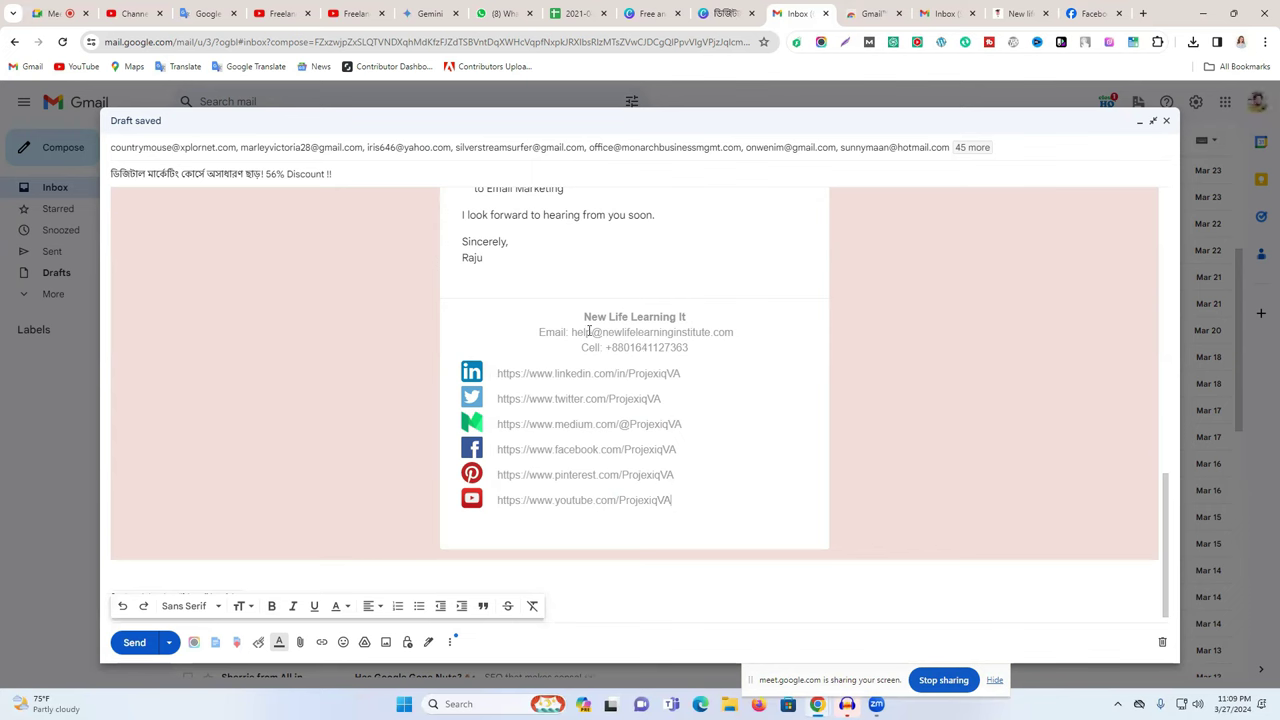
Change the domain name in the footer's email address to projexiqva, all in lowercase
left_click_drag(603, 332, 711, 333)
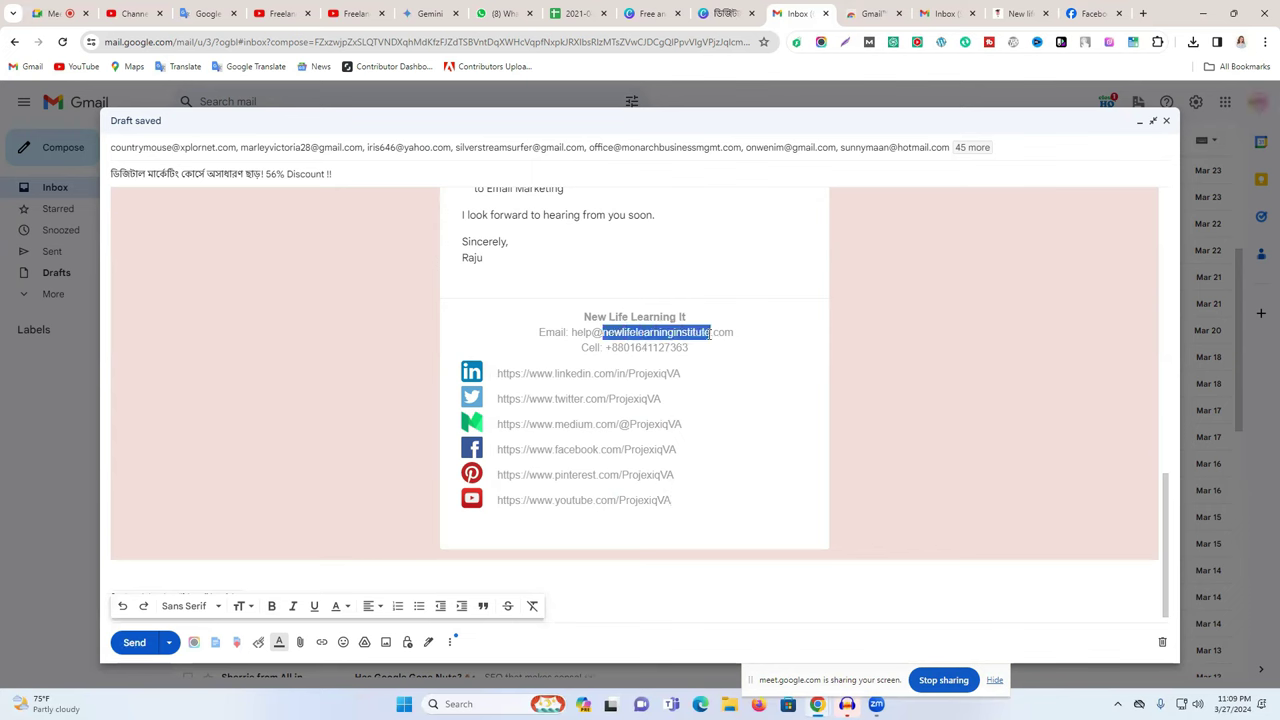
key("ctrl+v")
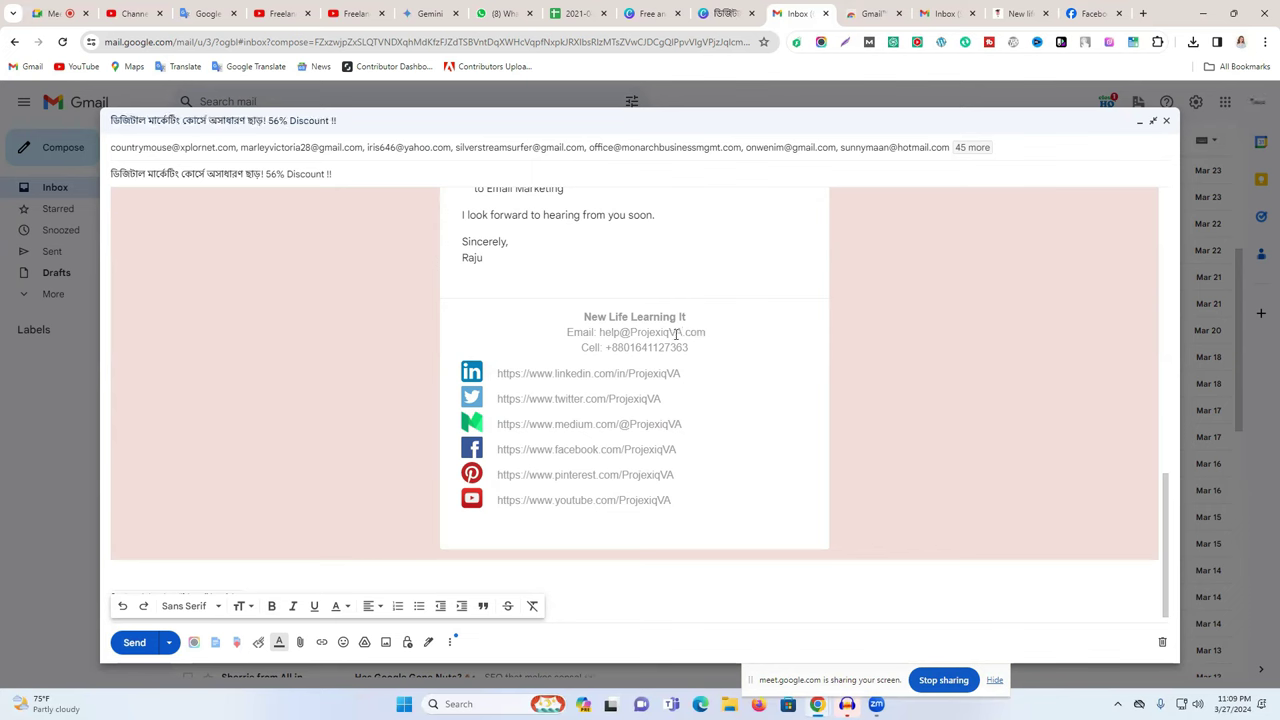
left_click_drag(683, 332, 674, 332)
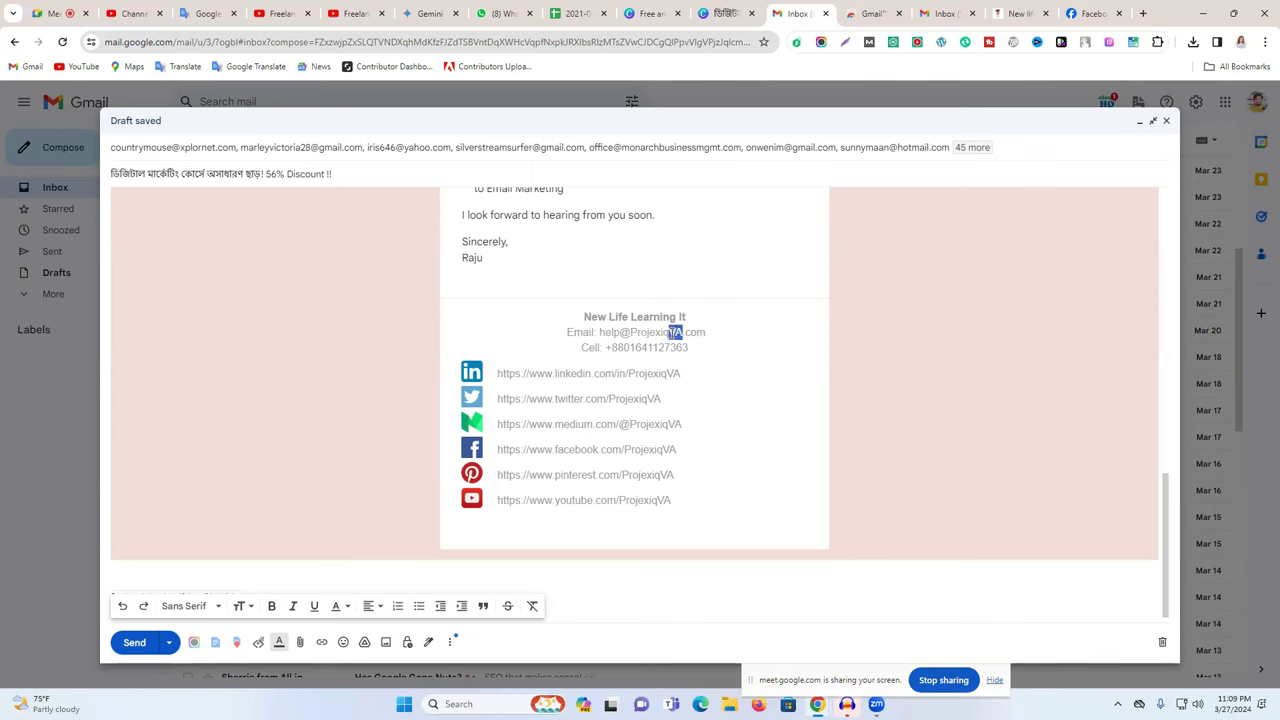
type("va")
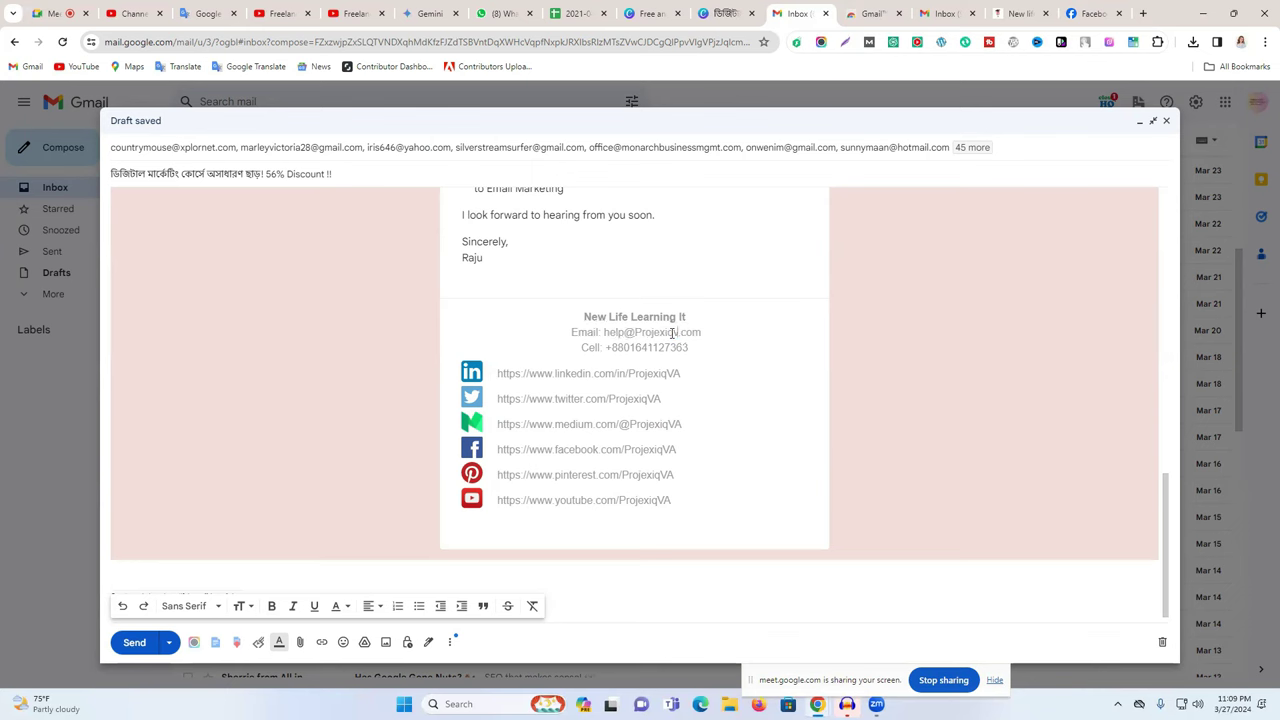
left_click_drag(640, 332, 632, 332)
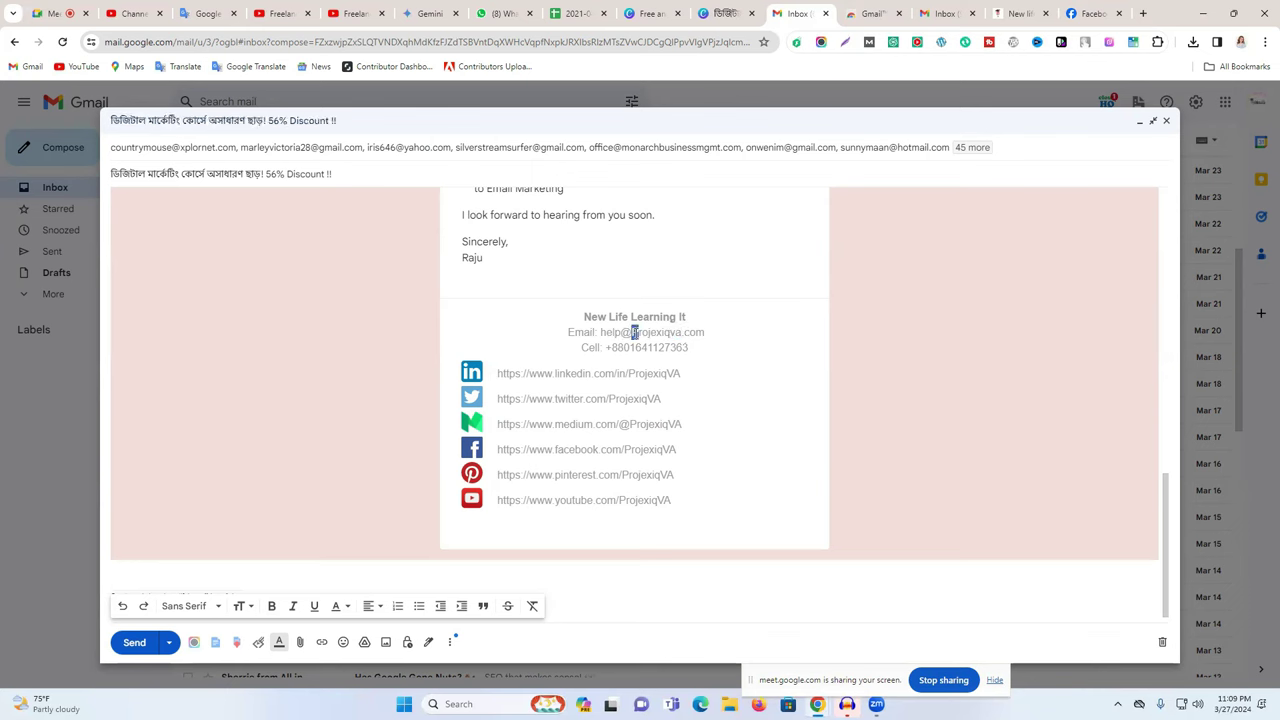
type("p")
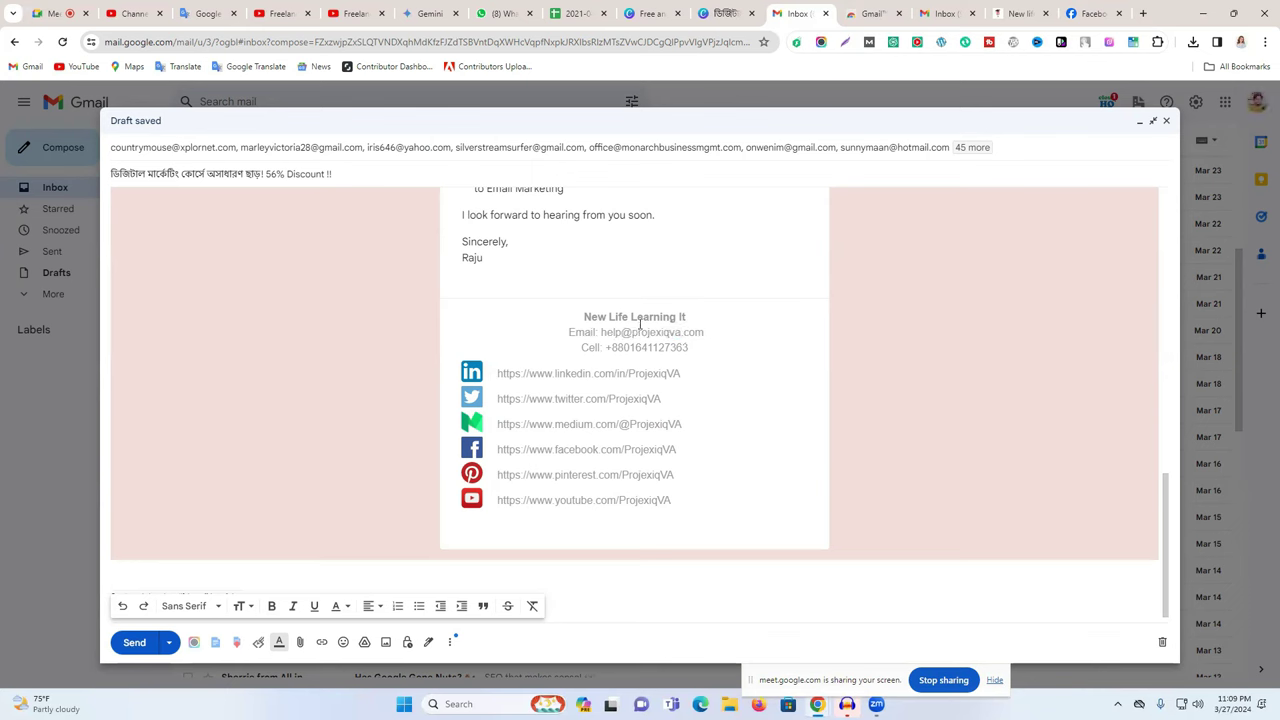
Select the footer's company name line, then copy the page name Projexiq Virtual Agency from the Facebook page
double_click(642, 313)
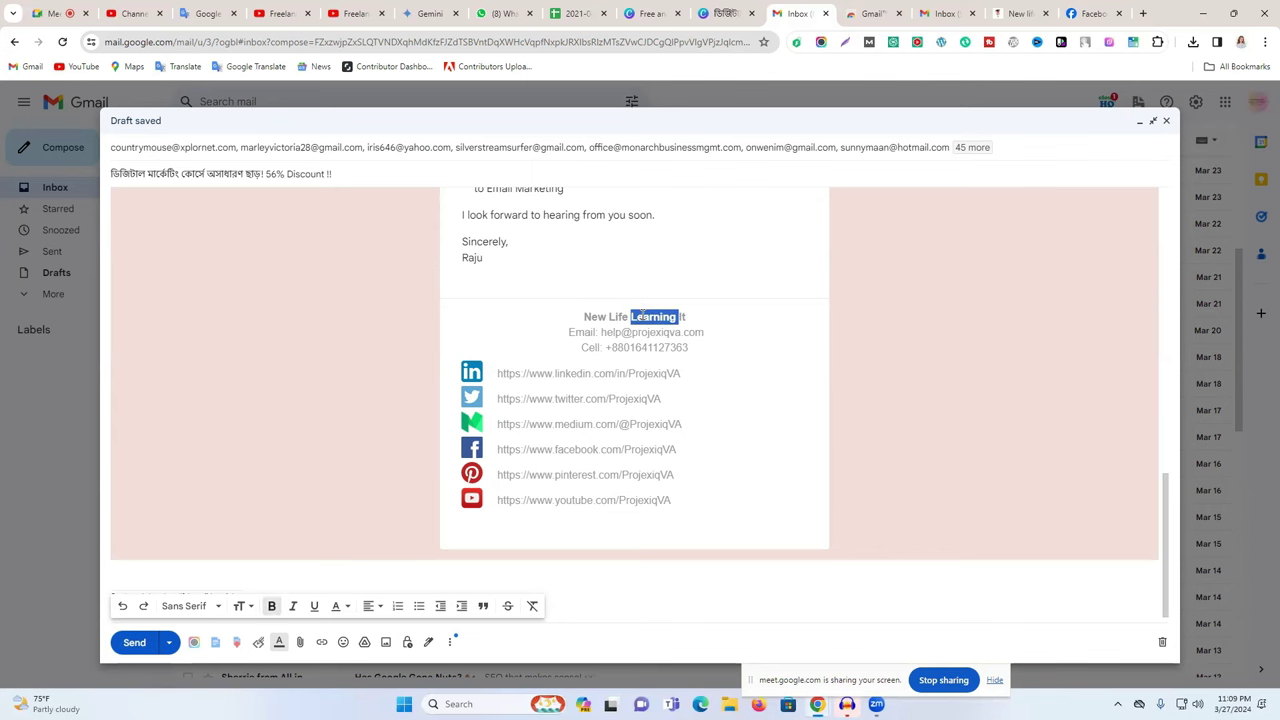
left_click(1000, 12)
left_click(1077, 10)
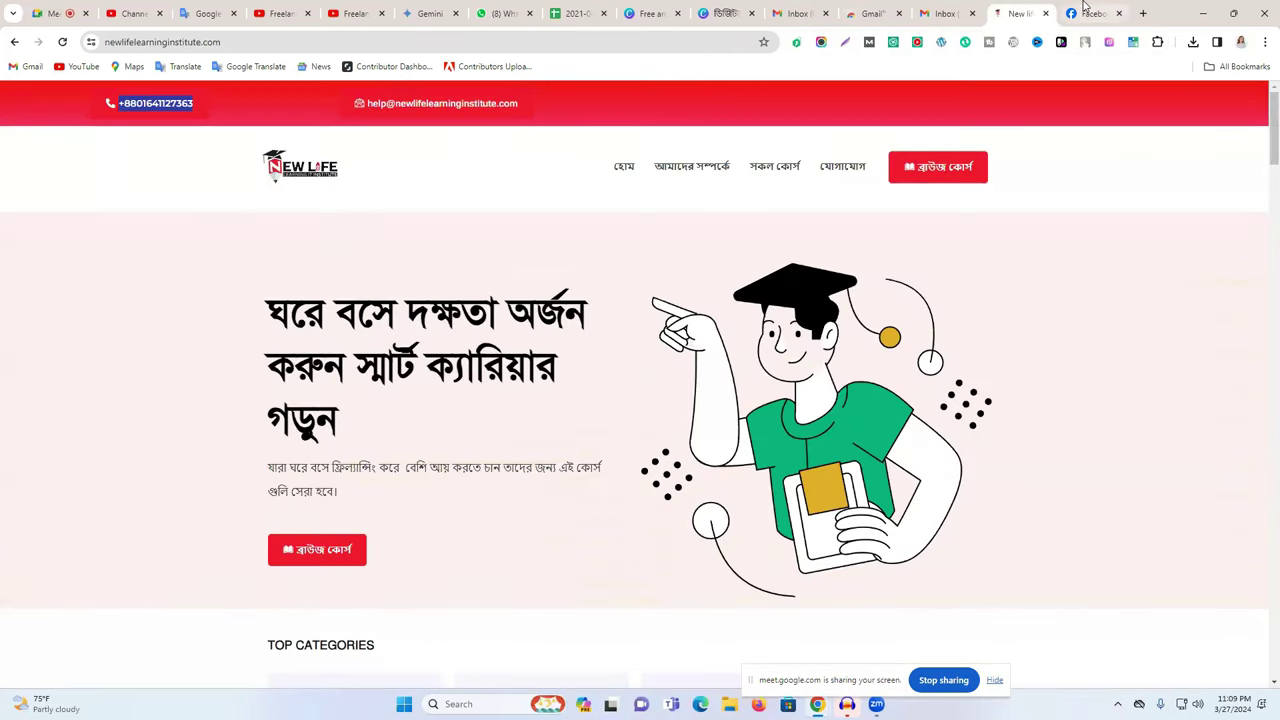
scroll(685, 234, "up", 2)
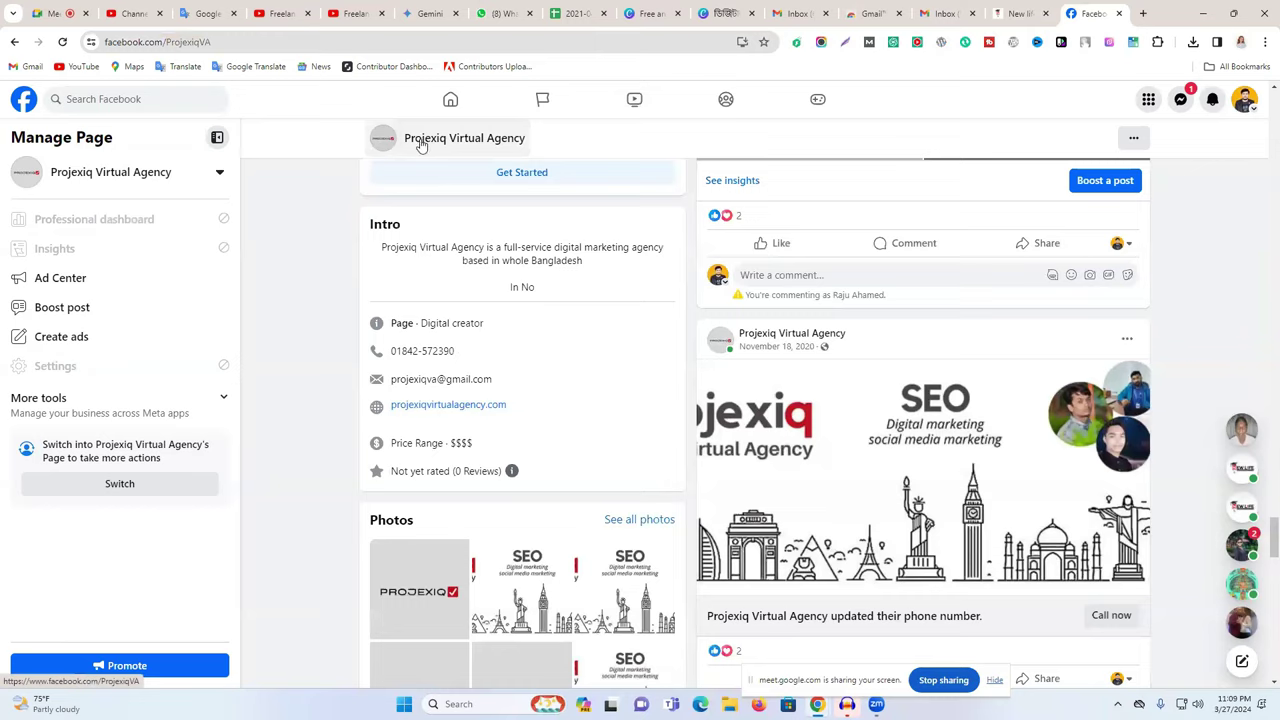
scroll(473, 176, "up", 2)
scroll(473, 176, "up", 5)
triple_click(542, 476)
triple_click(545, 456)
key("ctrl+c")
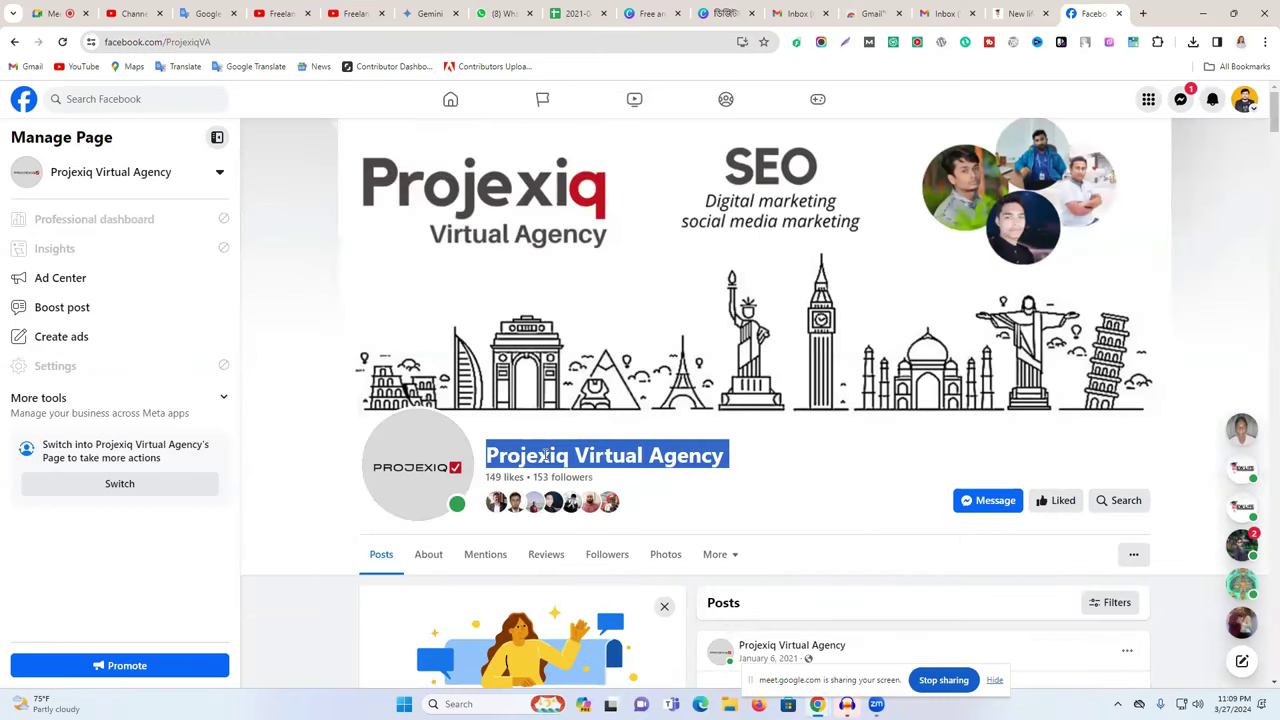
Try to replace the company name New Life Learning It in the Gmail draft's footer with the copied page name
left_click(1018, 13)
left_click(937, 8)
left_click(815, 7)
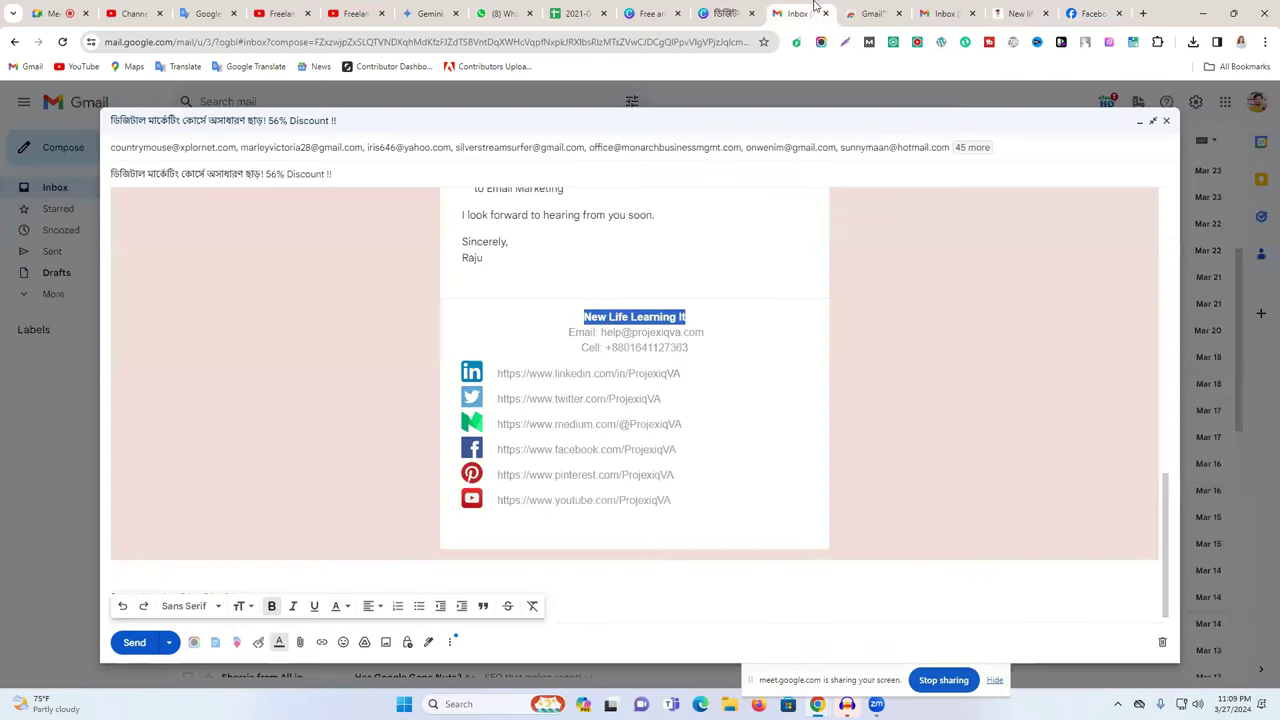
key("ctrl+v")
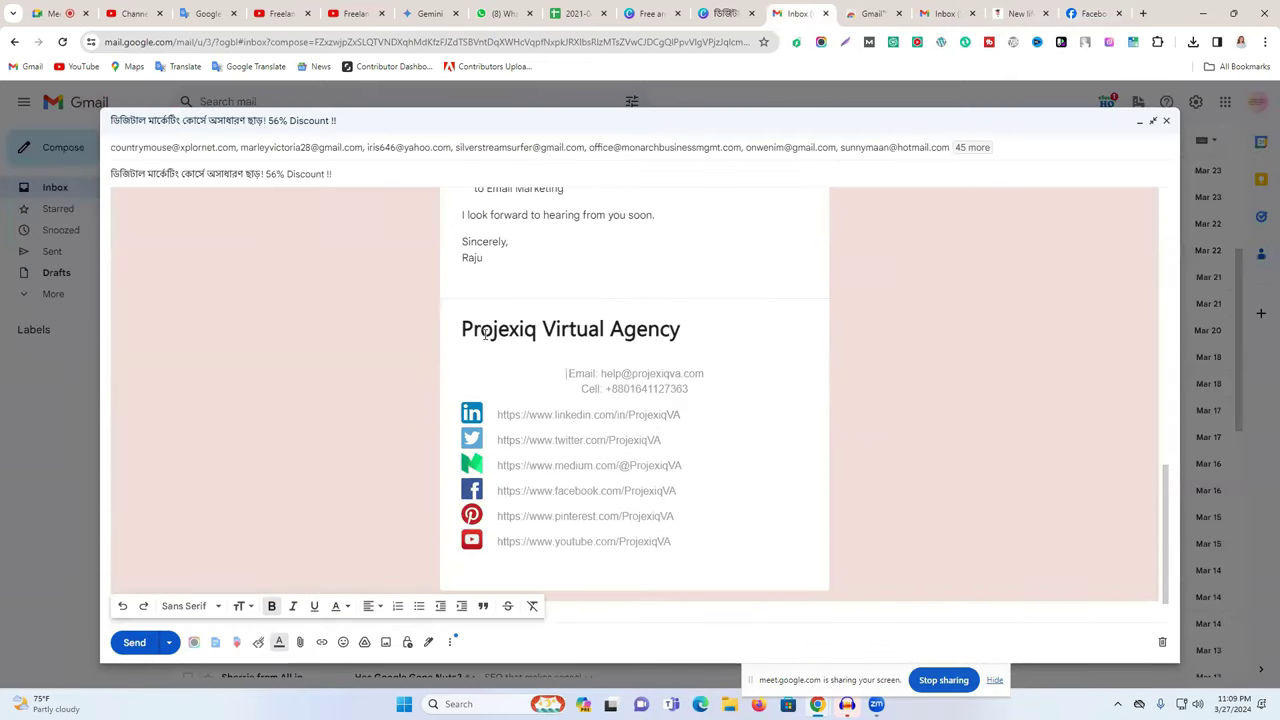
key("ctrl+z")
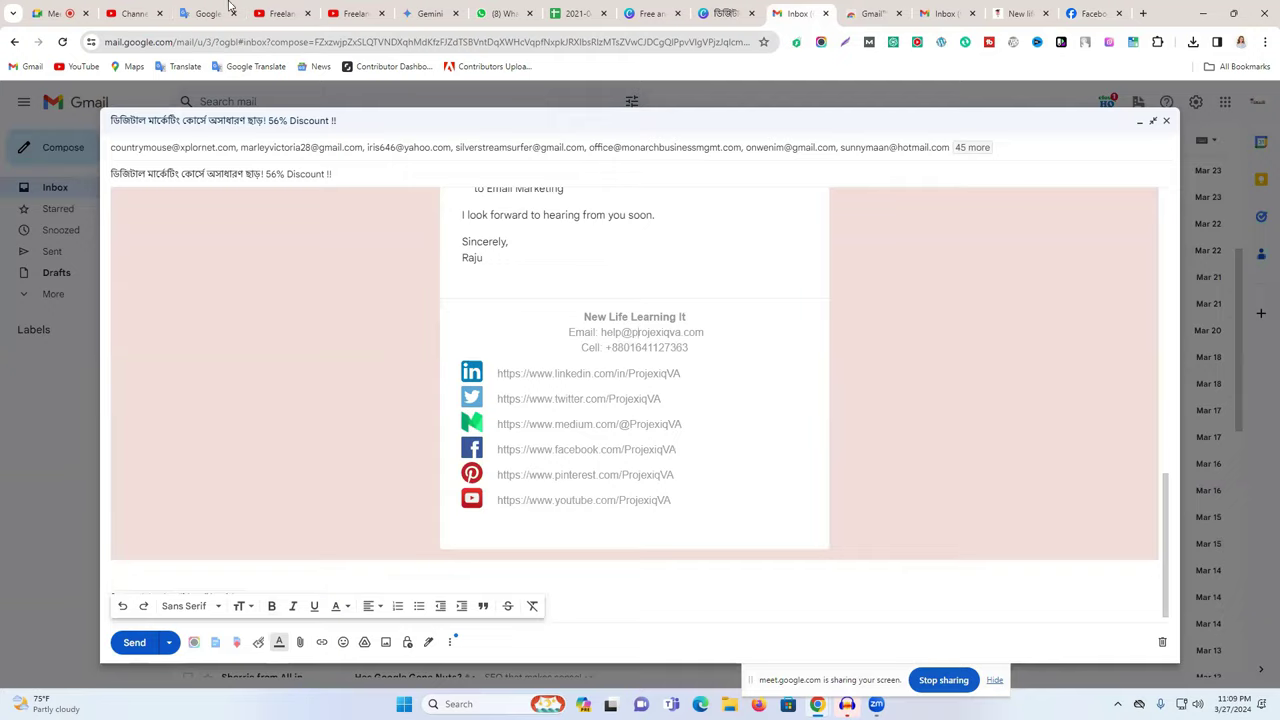
Paste Projexiq Virtual Agency into Google Translate's source text and copy it from there as unformatted text
left_click(210, 13)
left_click(613, 219)
key("ctrl+v")
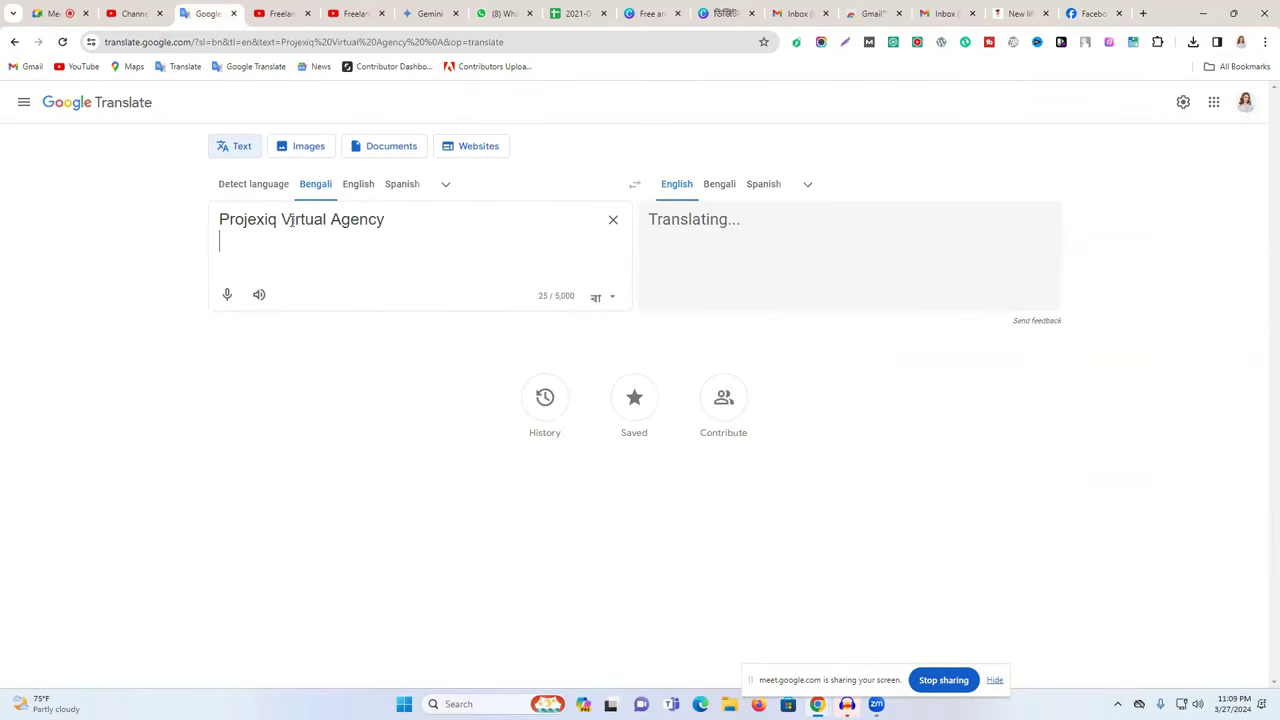
triple_click(290, 221)
key("ctrl+c")
right_click(291, 226)
left_click(381, 285)
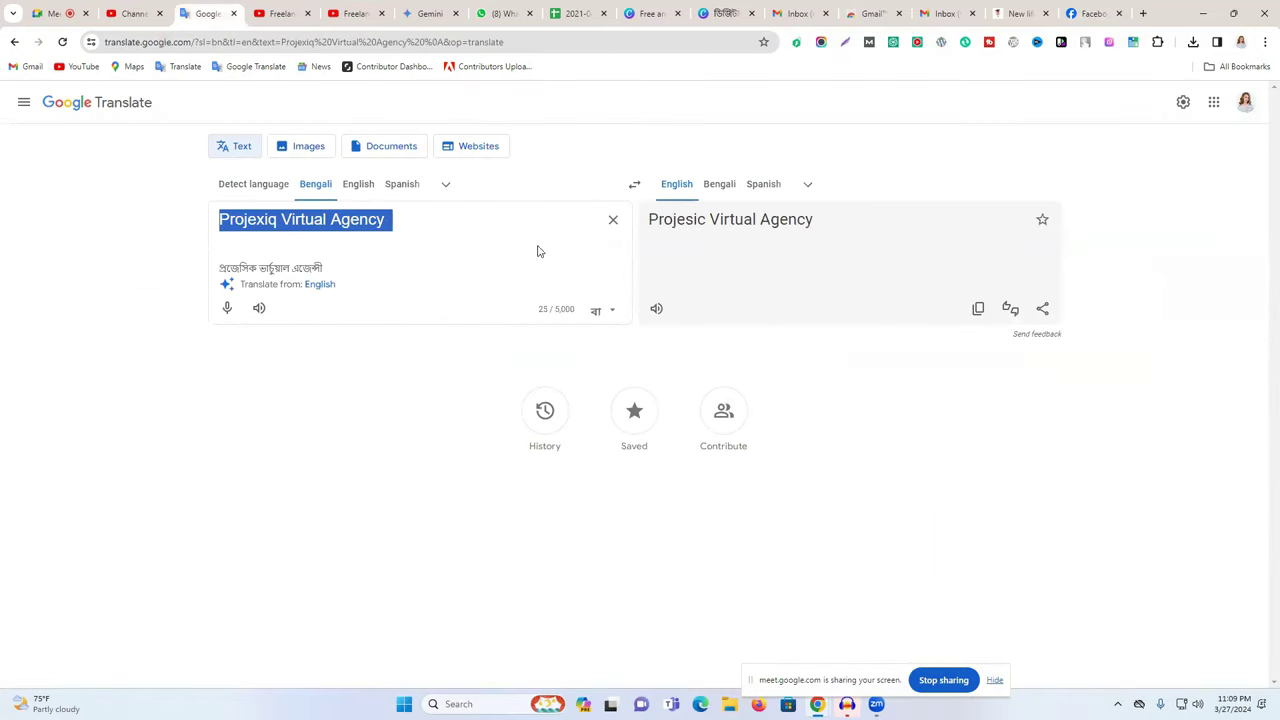
Return to the Gmail draft and insert Projexiq Virtual Agency into the footer's company name line
left_click(1014, 13)
left_click(948, 13)
left_click(866, 13)
left_click(797, 13)
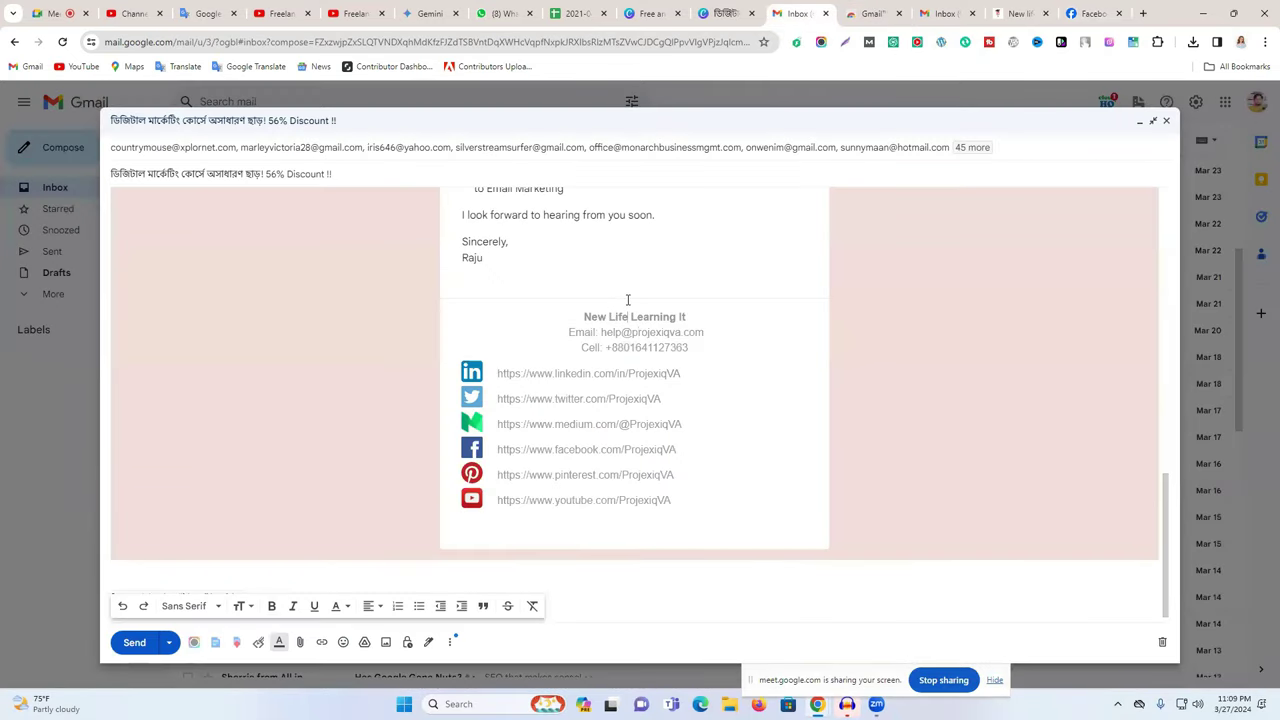
triple_click(628, 300)
left_click(628, 300)
key("ctrl+v")
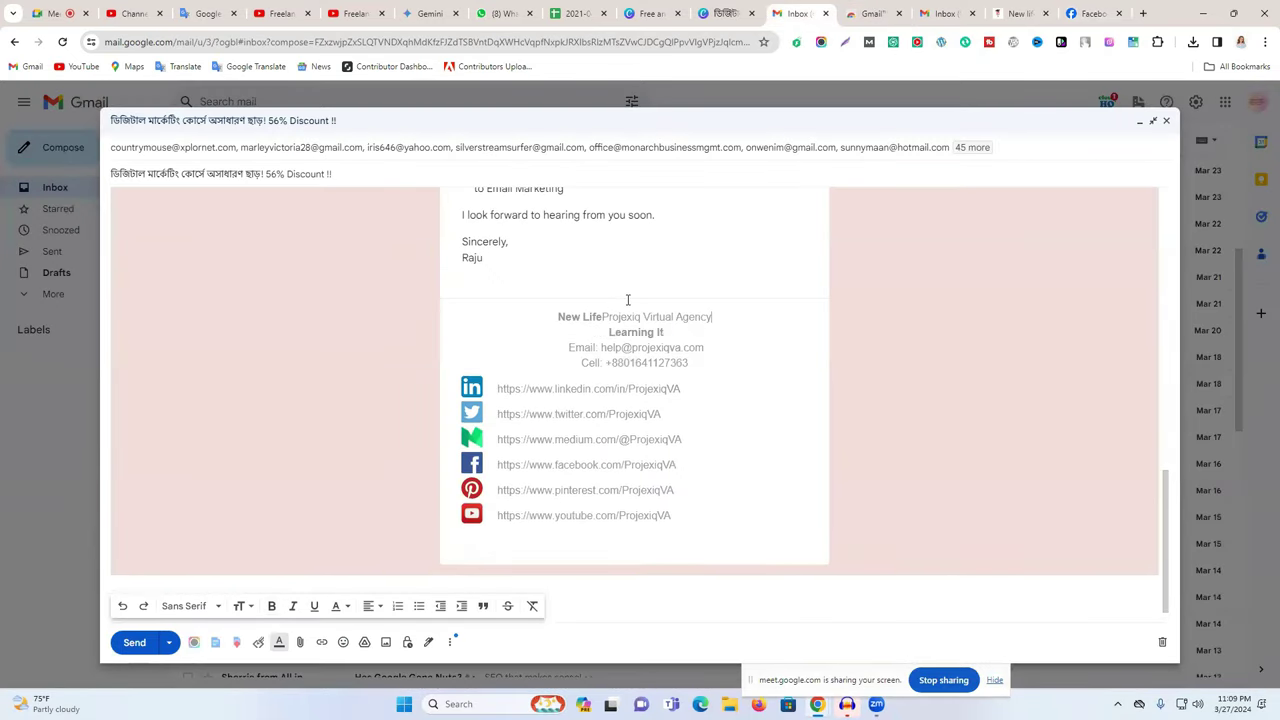
Delete the leftover words New Life and Learning It from the draft's footer and send the email
left_click_drag(602, 317, 558, 317)
key("BackSpace")
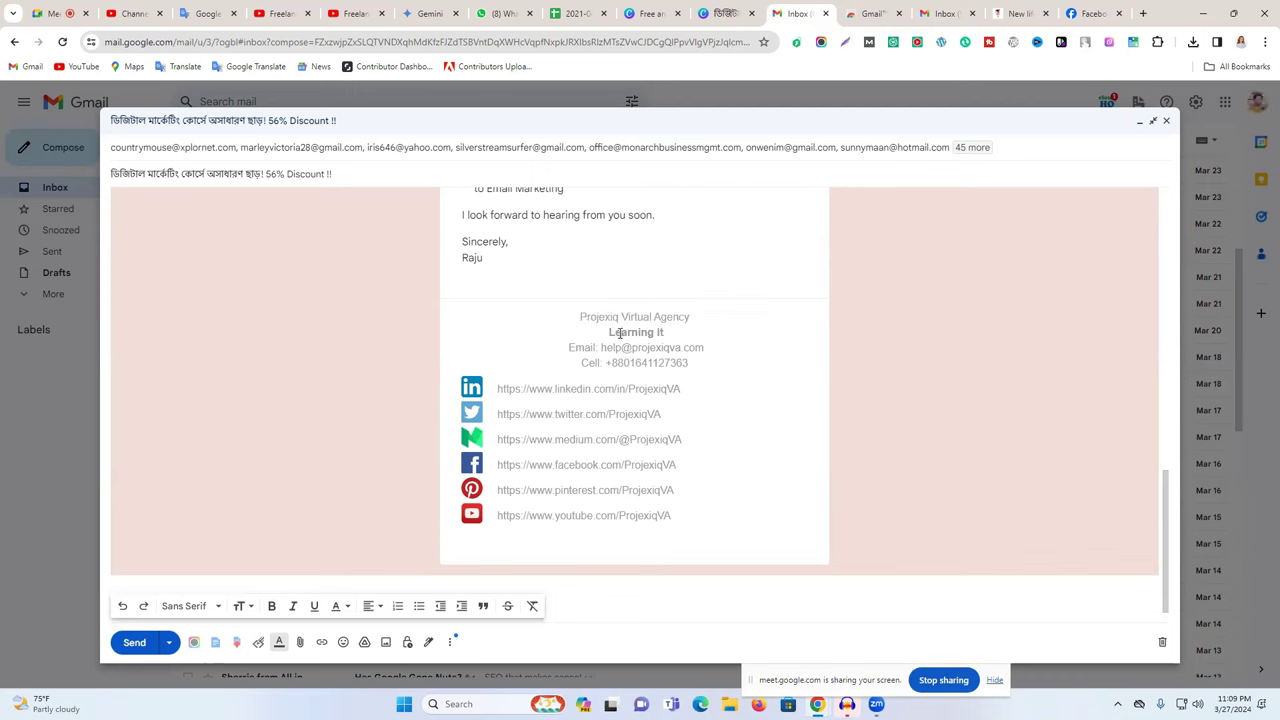
double_click(657, 333)
key("BackSpace")
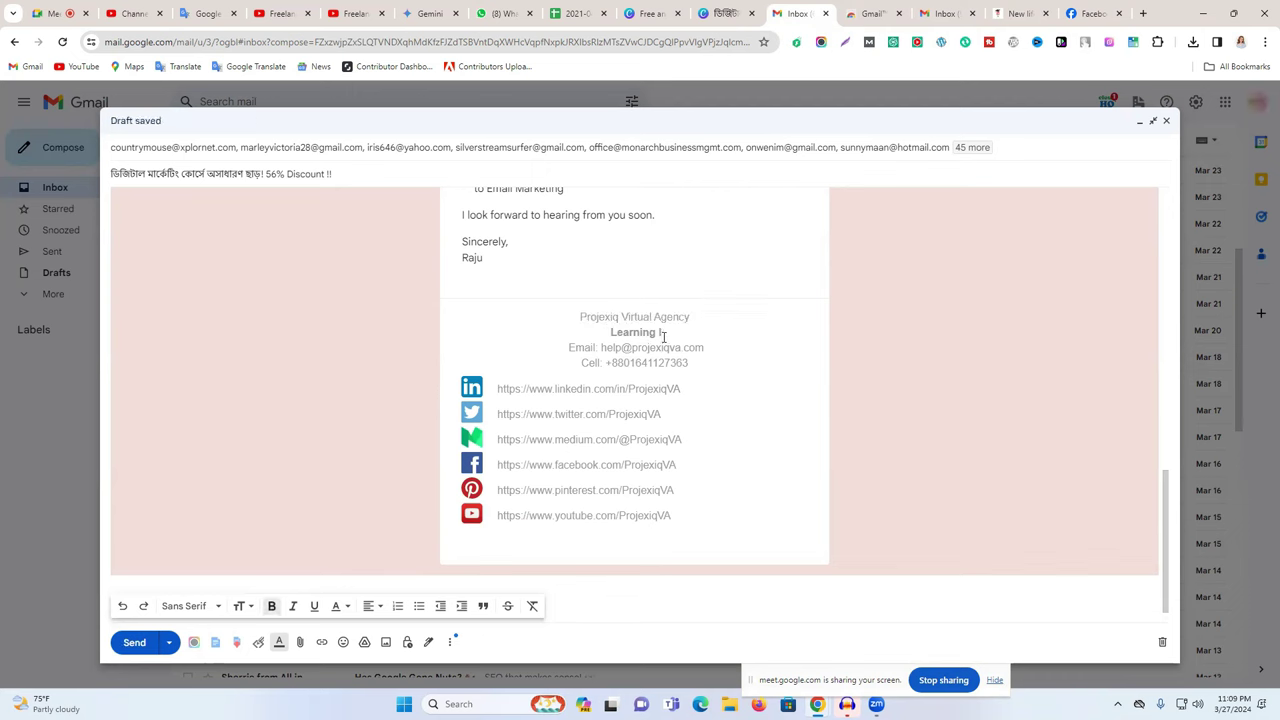
key("BackSpace")
key("BackSpace")
key("BackSpace")
key("BackSpace")
key("BackSpace")
key("BackSpace")
key("BackSpace")
key("BackSpace")
key("BackSpace")
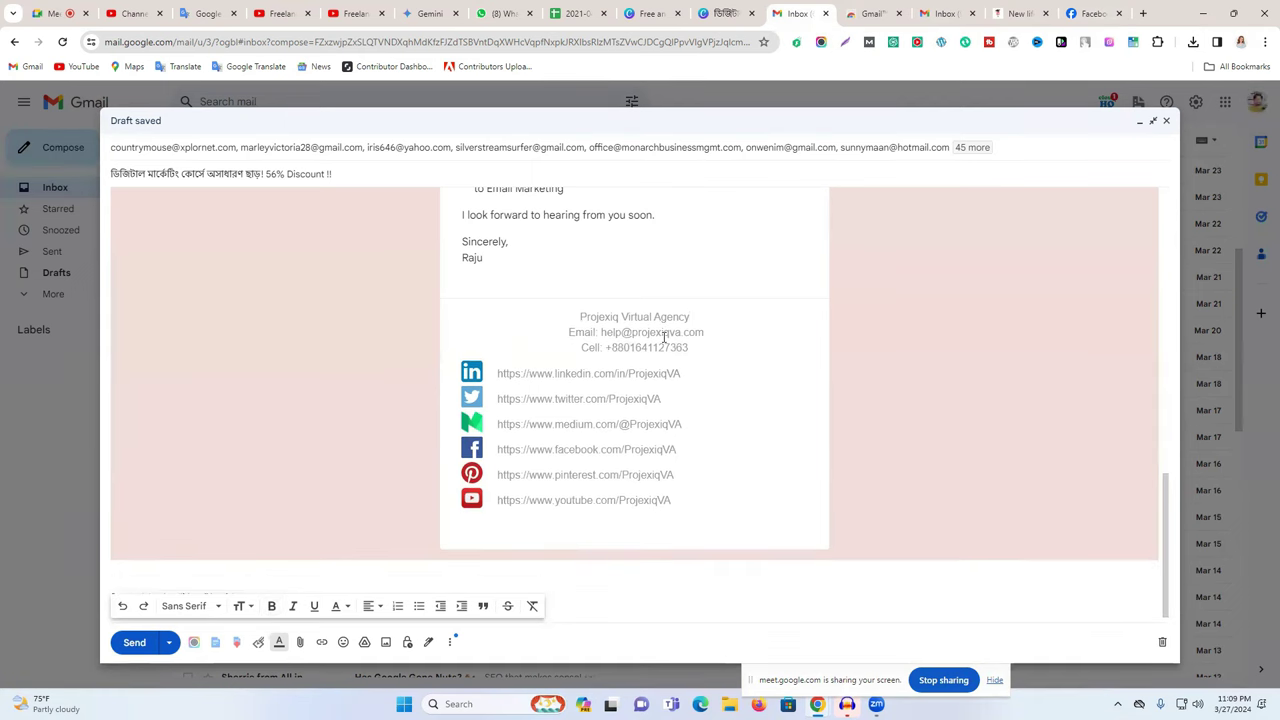
scroll(714, 392, "up", 15)
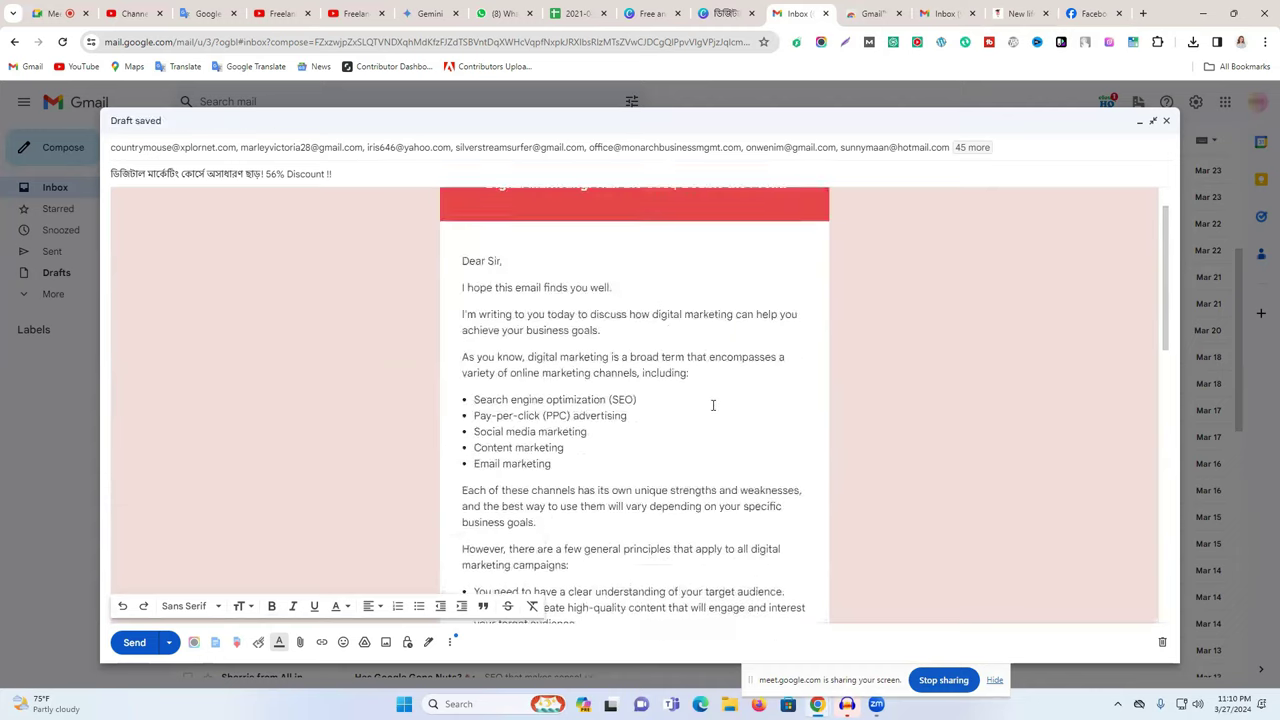
left_click(133, 642)
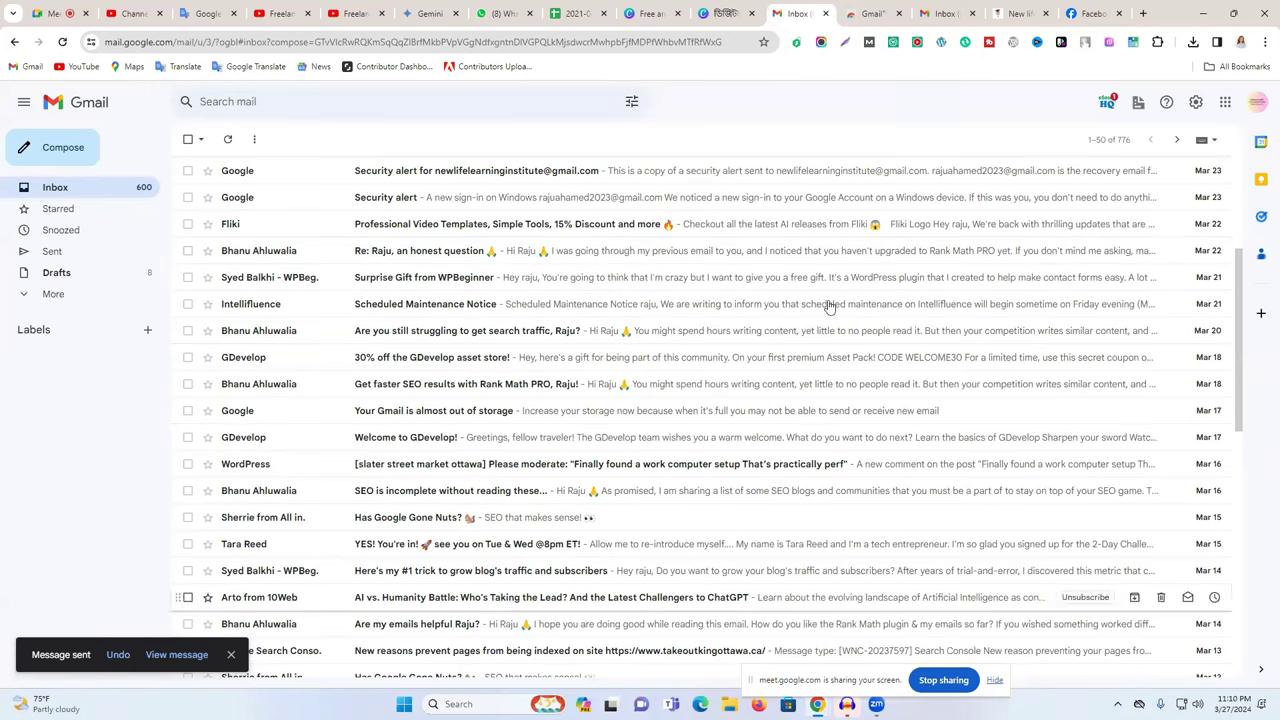
Switch to the receiving Gmail account, reload its inbox and check the Primary, Promotions and Social mail for the sent campaign
left_click(935, 9)
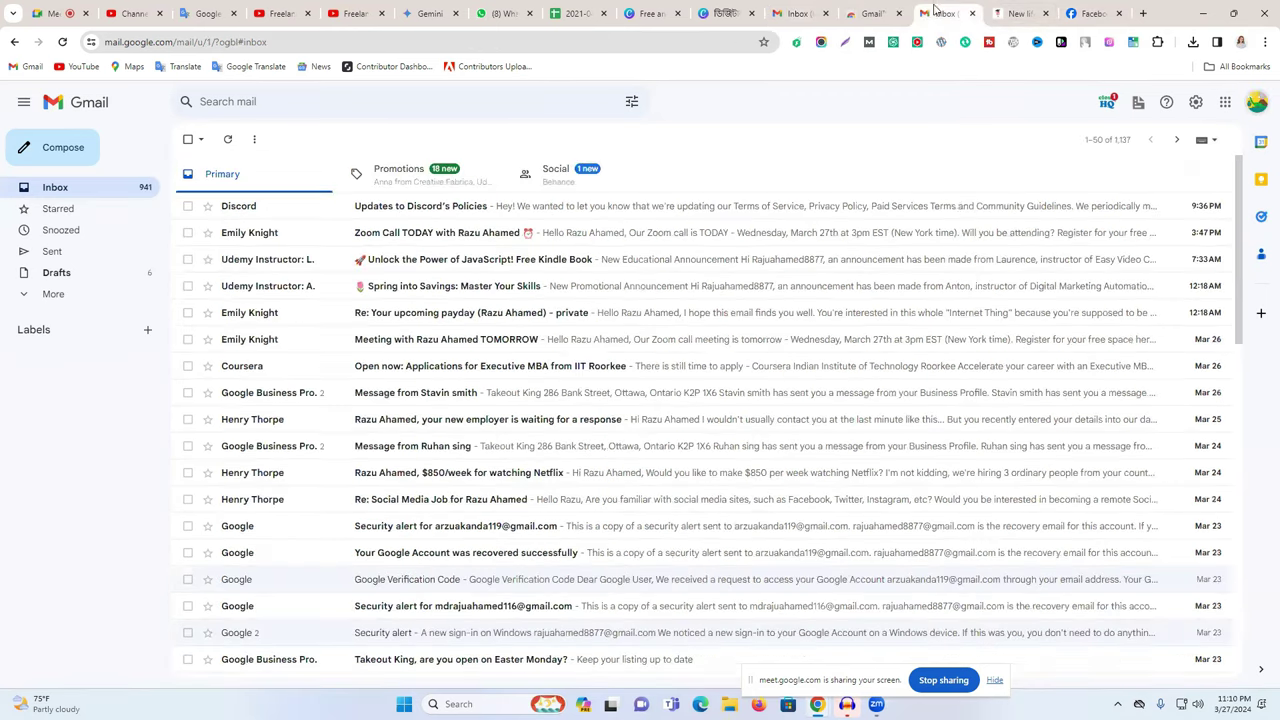
right_click(800, 130)
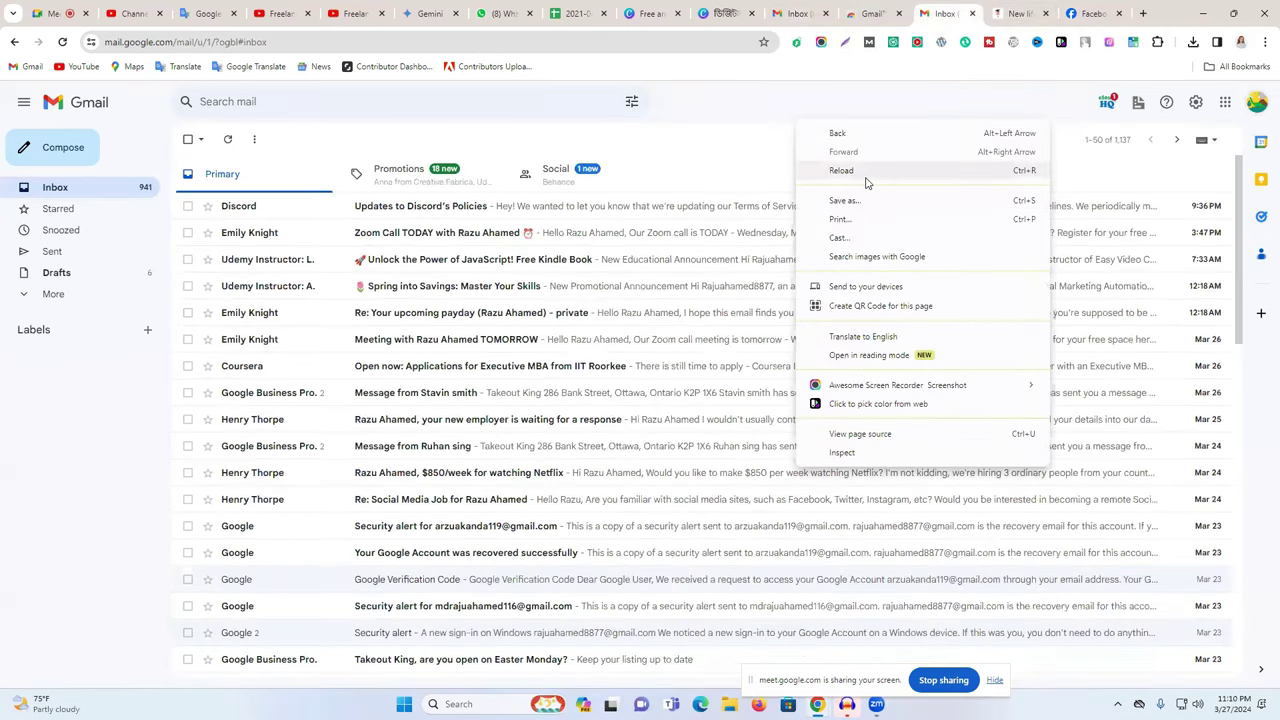
left_click(867, 172)
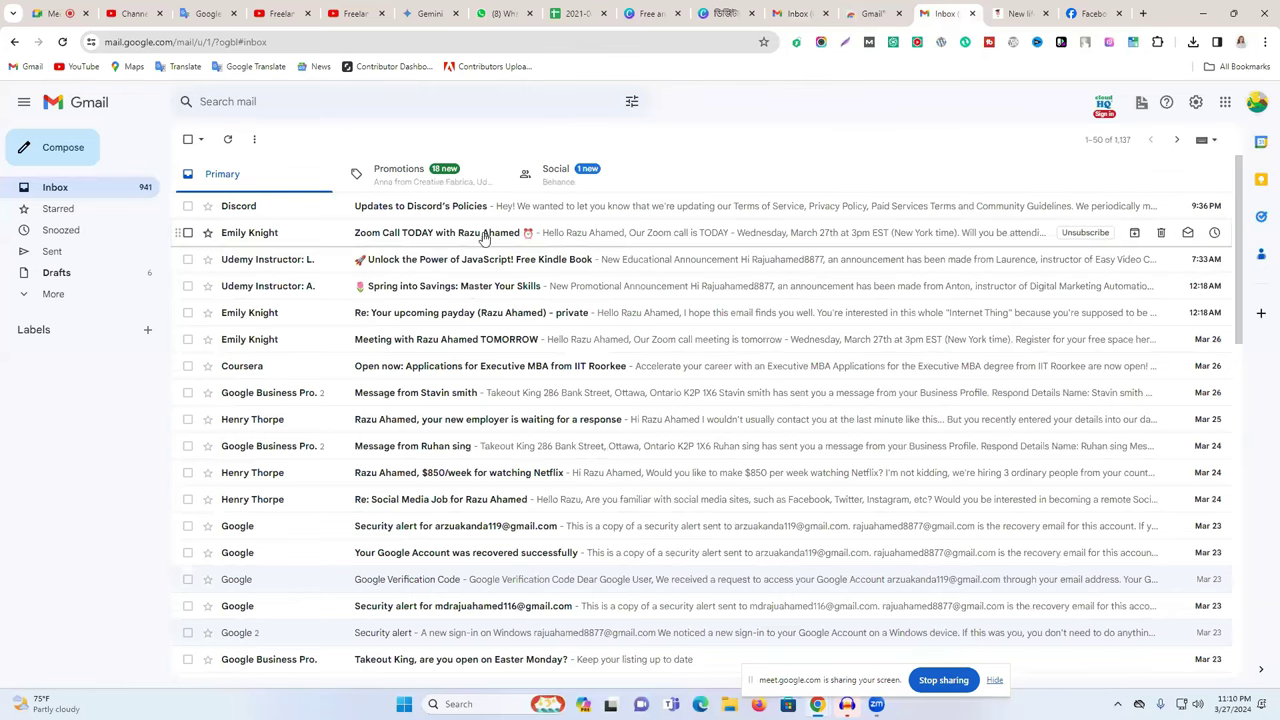
left_click(64, 43)
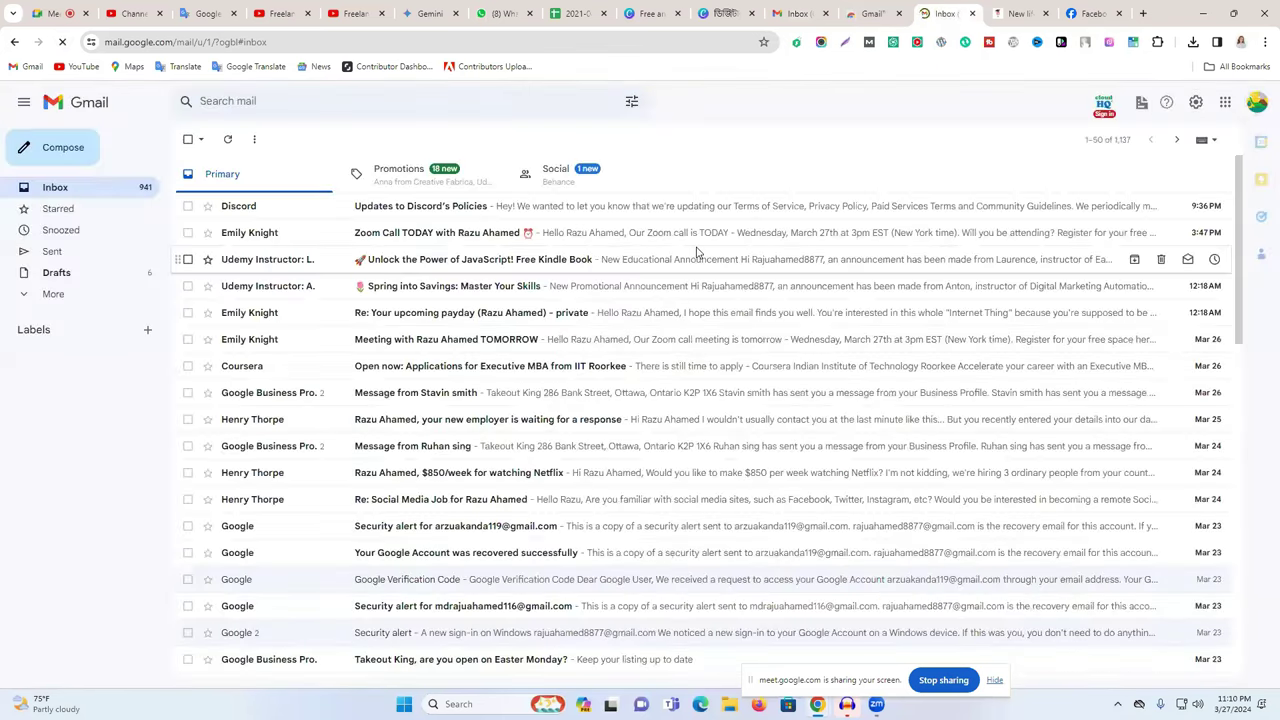
left_click(385, 172)
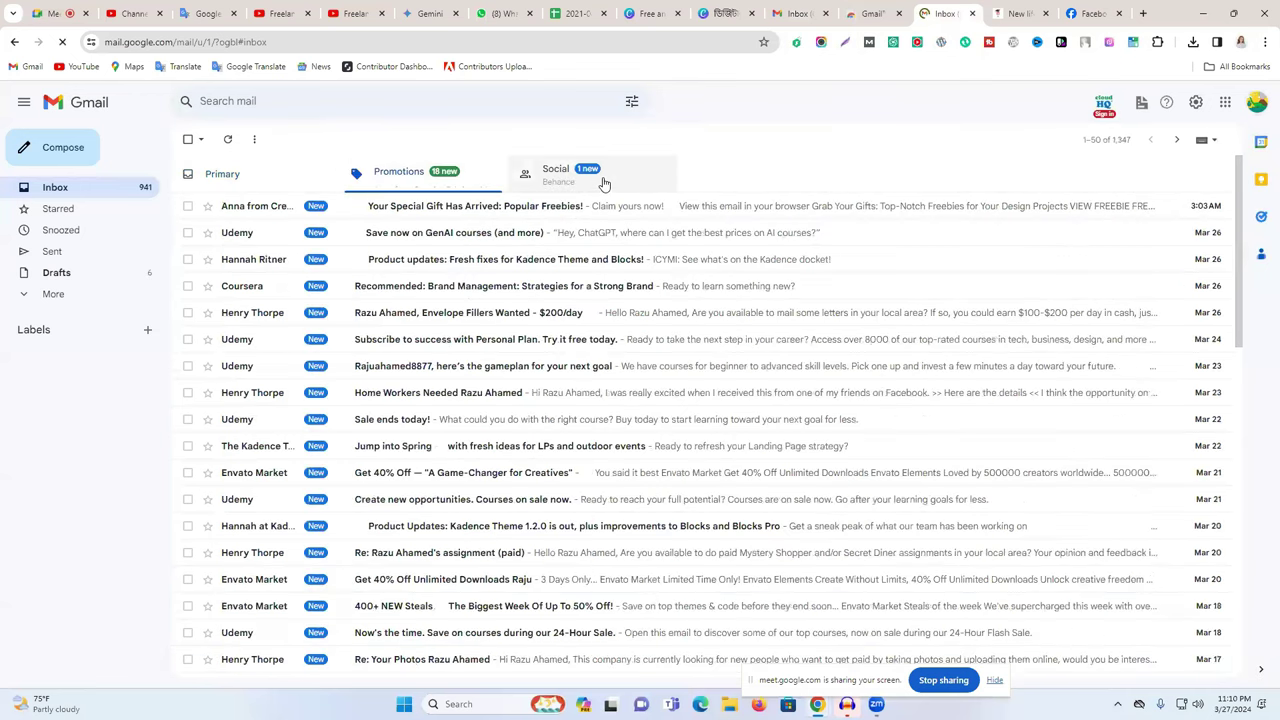
left_click(604, 184)
left_click(330, 192)
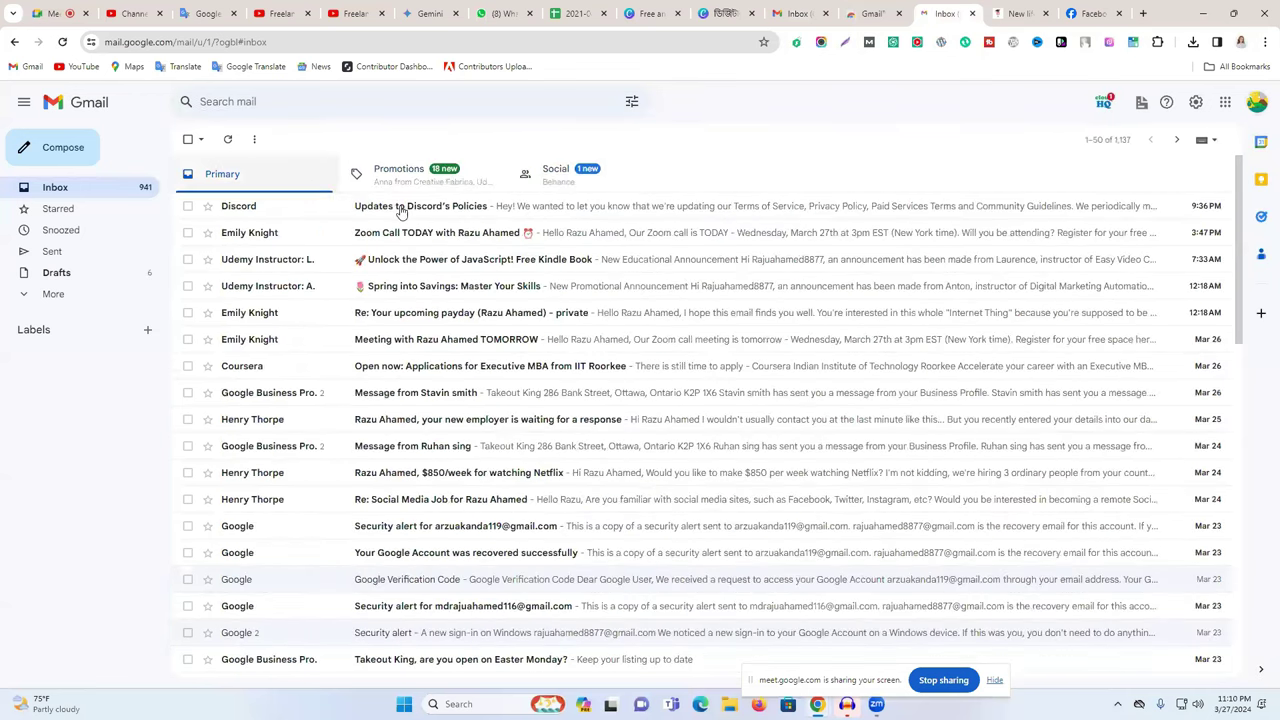
left_click(467, 210)
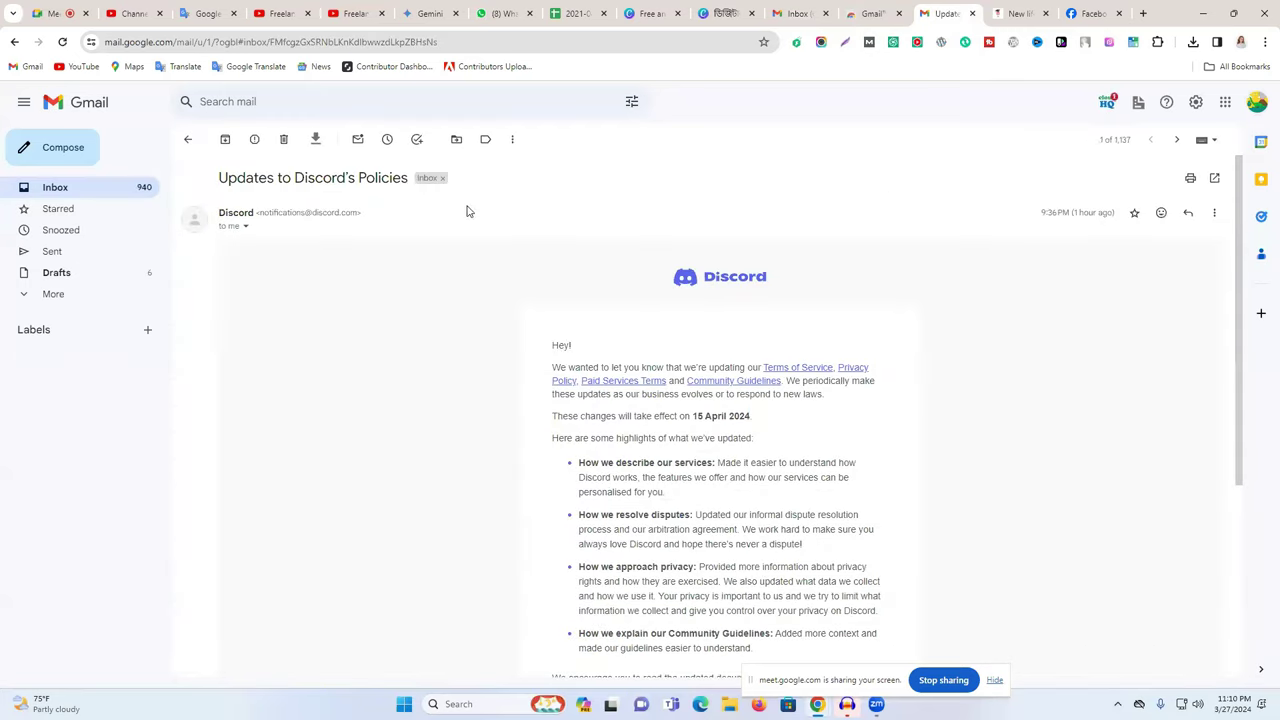
left_click(188, 140)
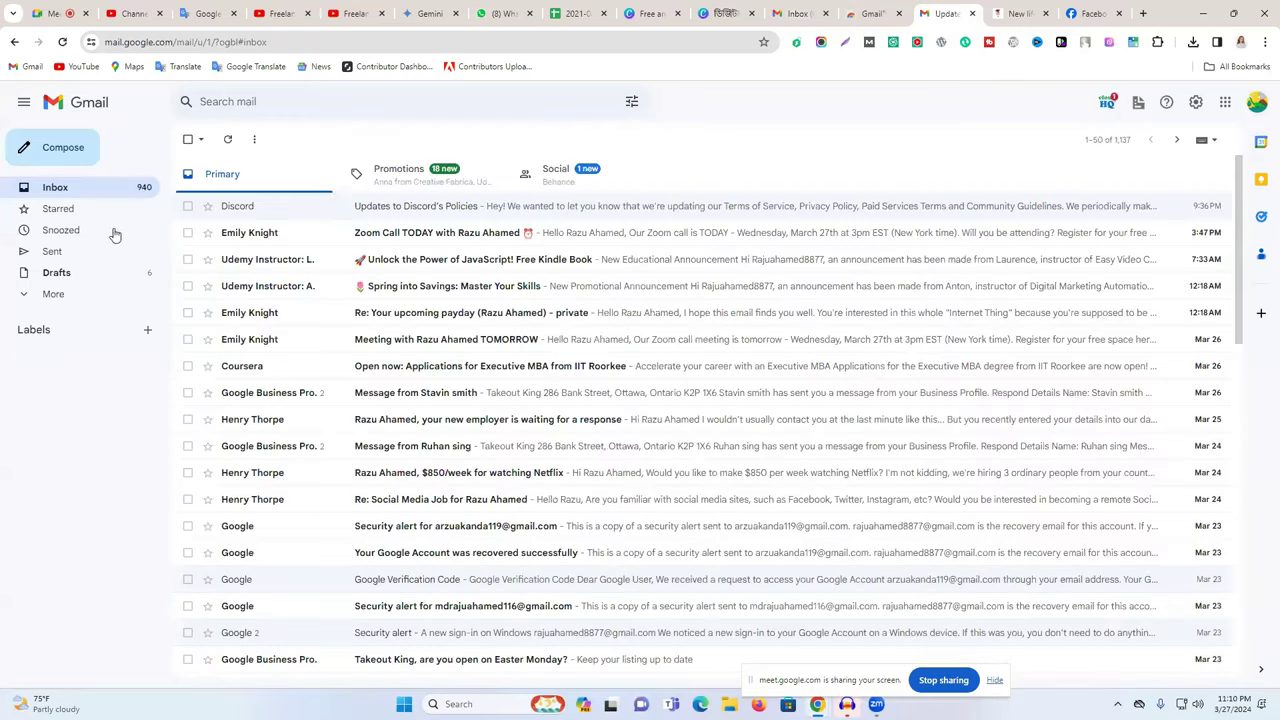
Check the receiving account's Spam folder for the campaign, viewing its newest message
left_click(60, 293)
left_click(80, 400)
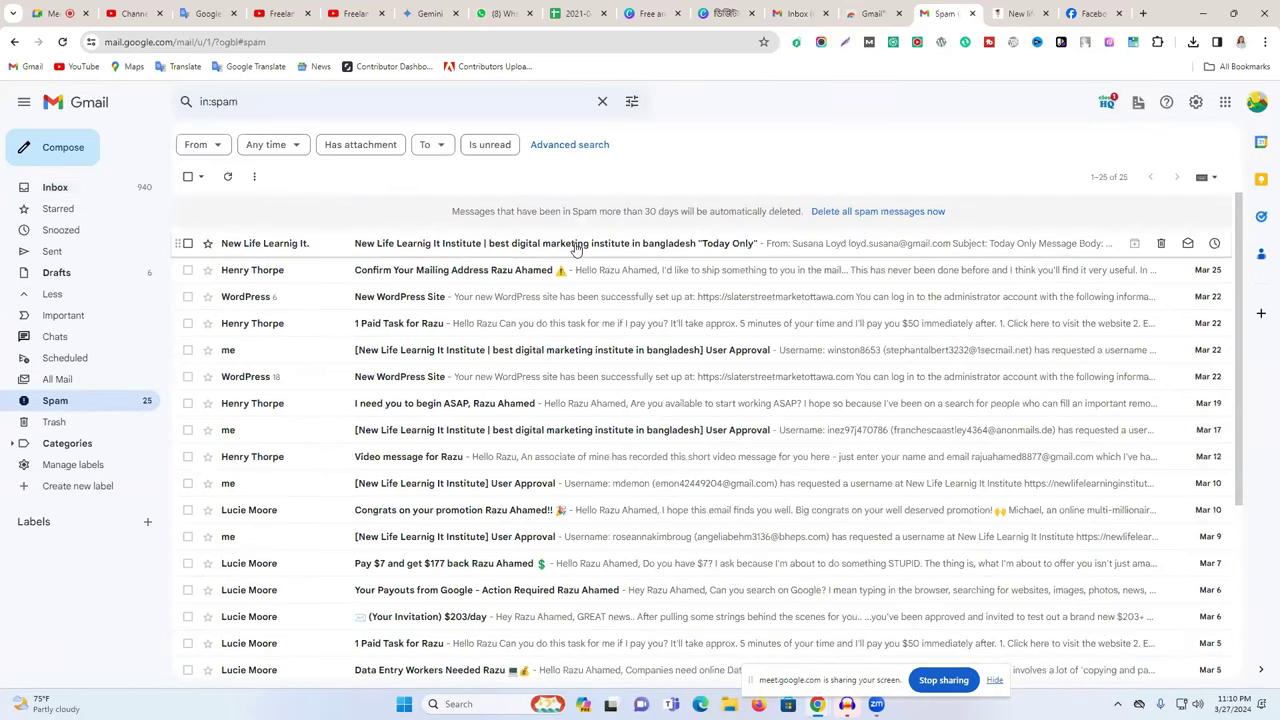
left_click(612, 250)
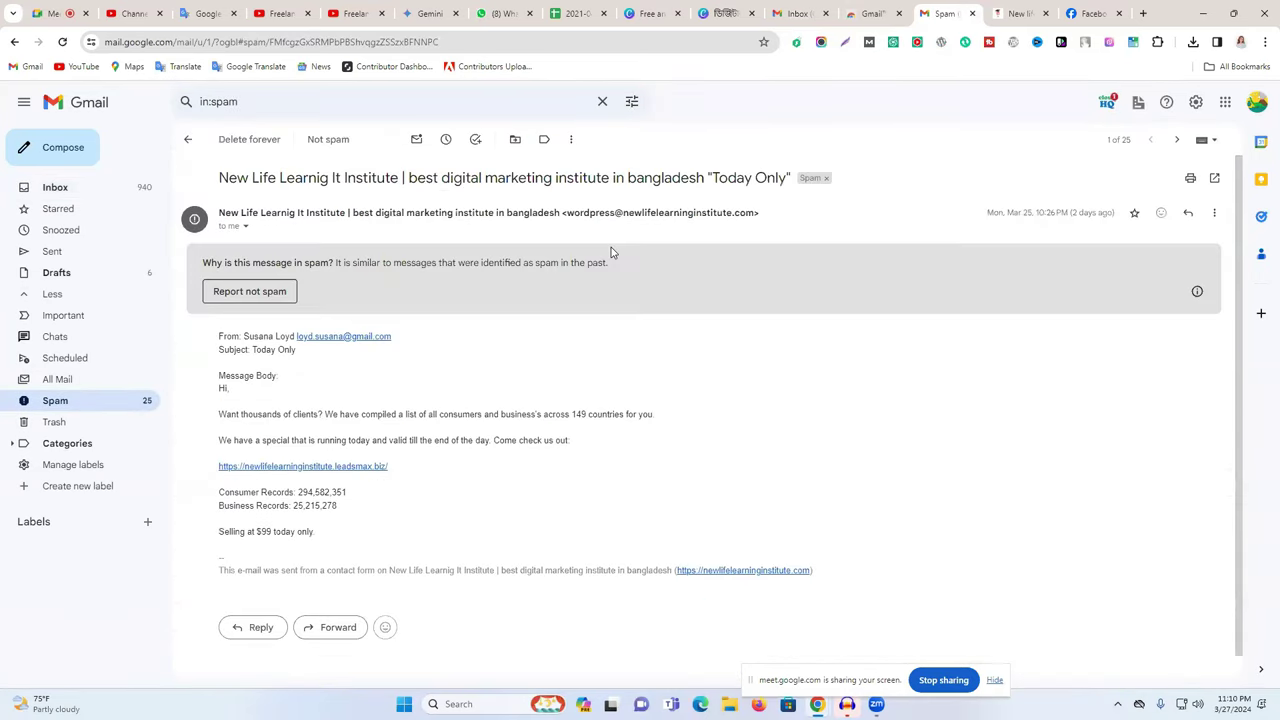
left_click(187, 139)
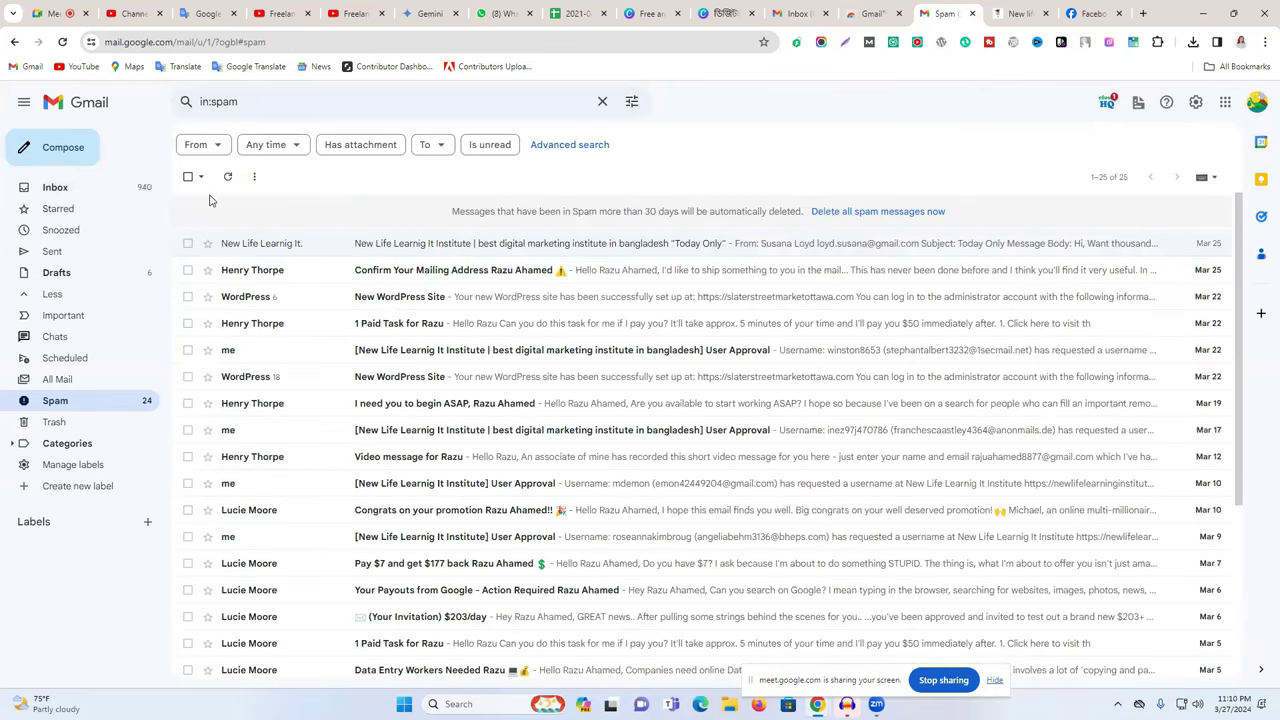
Open the received 56% Discount email in the inbox and read through it down to the footer's contact details
left_click(76, 191)
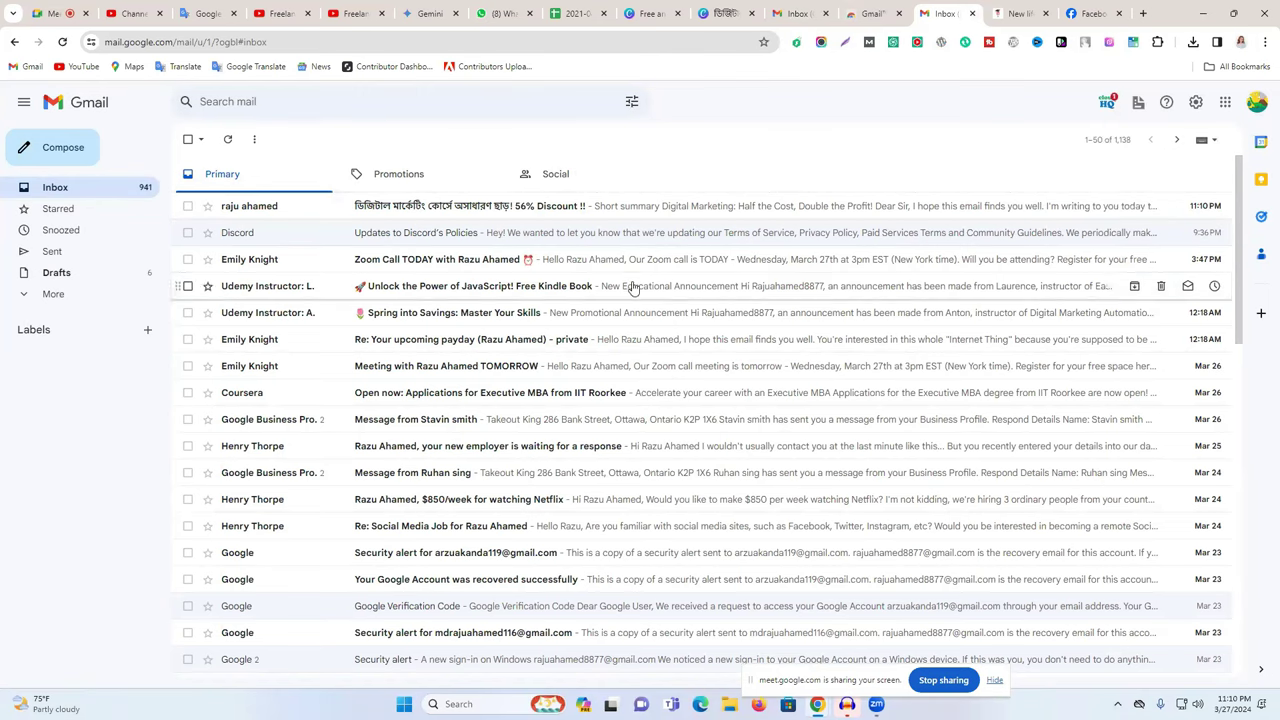
left_click(466, 212)
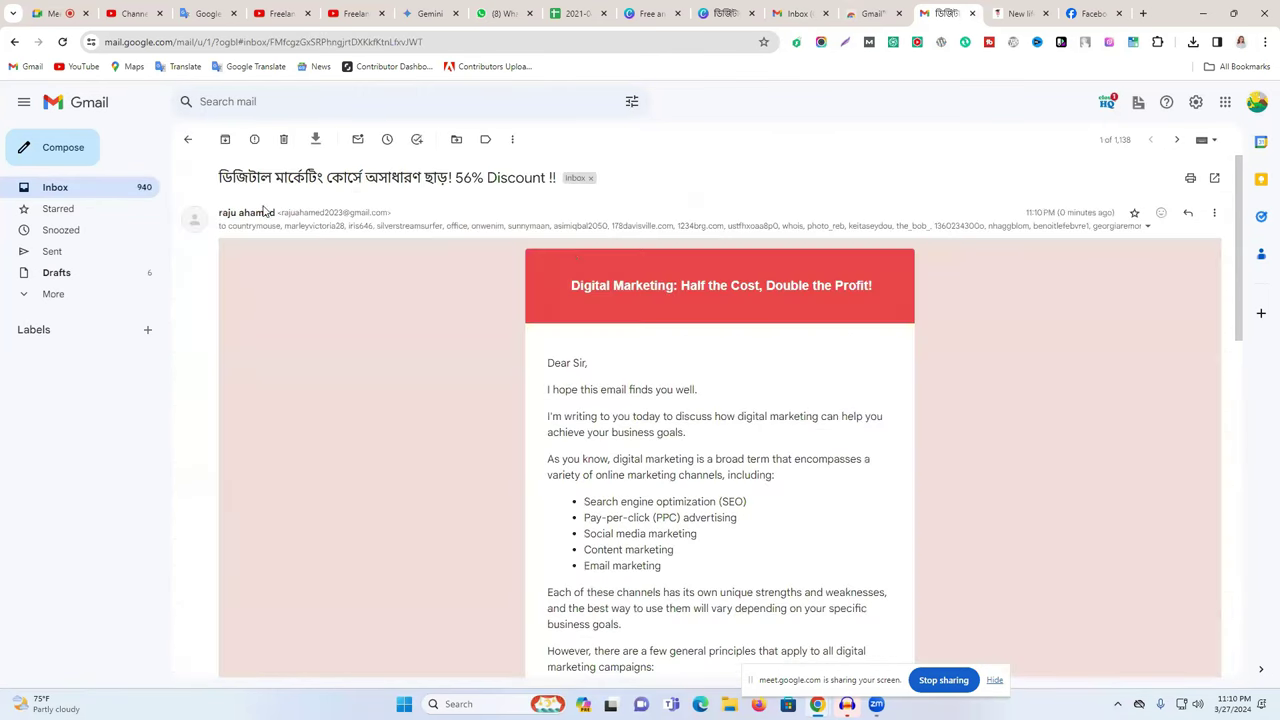
scroll(565, 254, "down", 3)
scroll(580, 270, "up", 3)
scroll(580, 280, "down", 1)
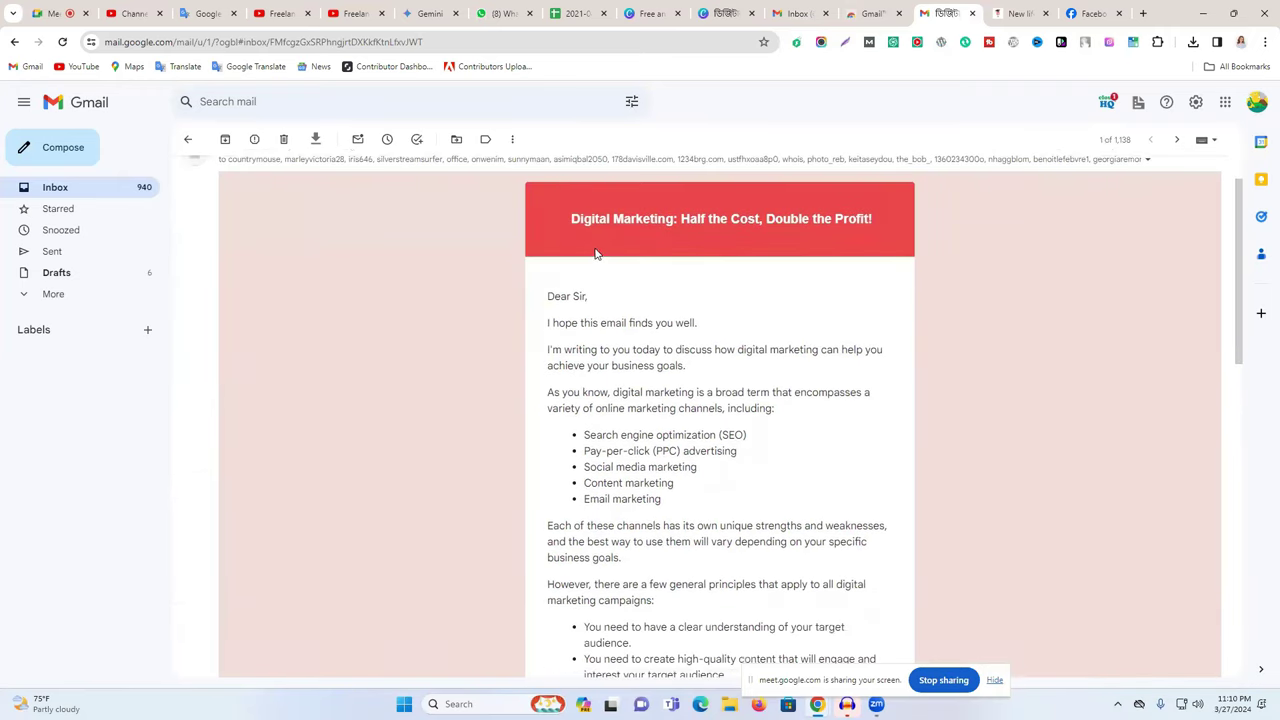
scroll(597, 256, "down", 2)
scroll(600, 272, "down", 6)
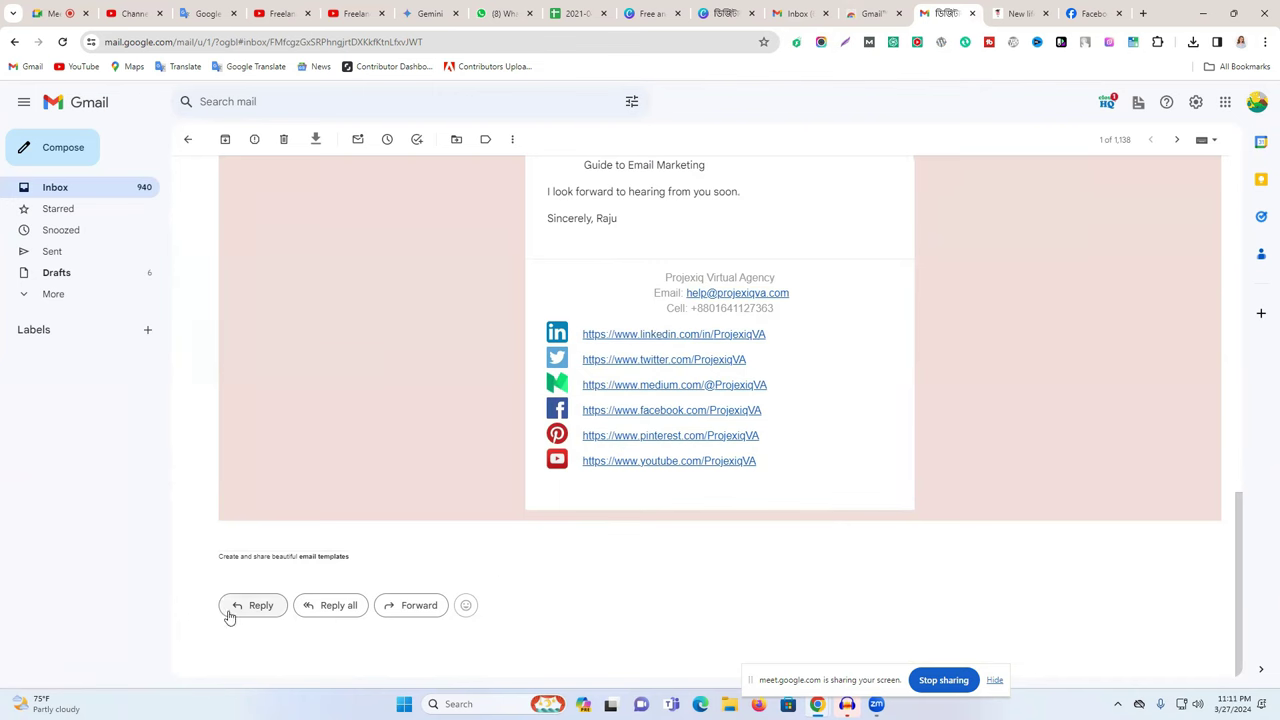
left_click_drag(777, 309, 686, 310)
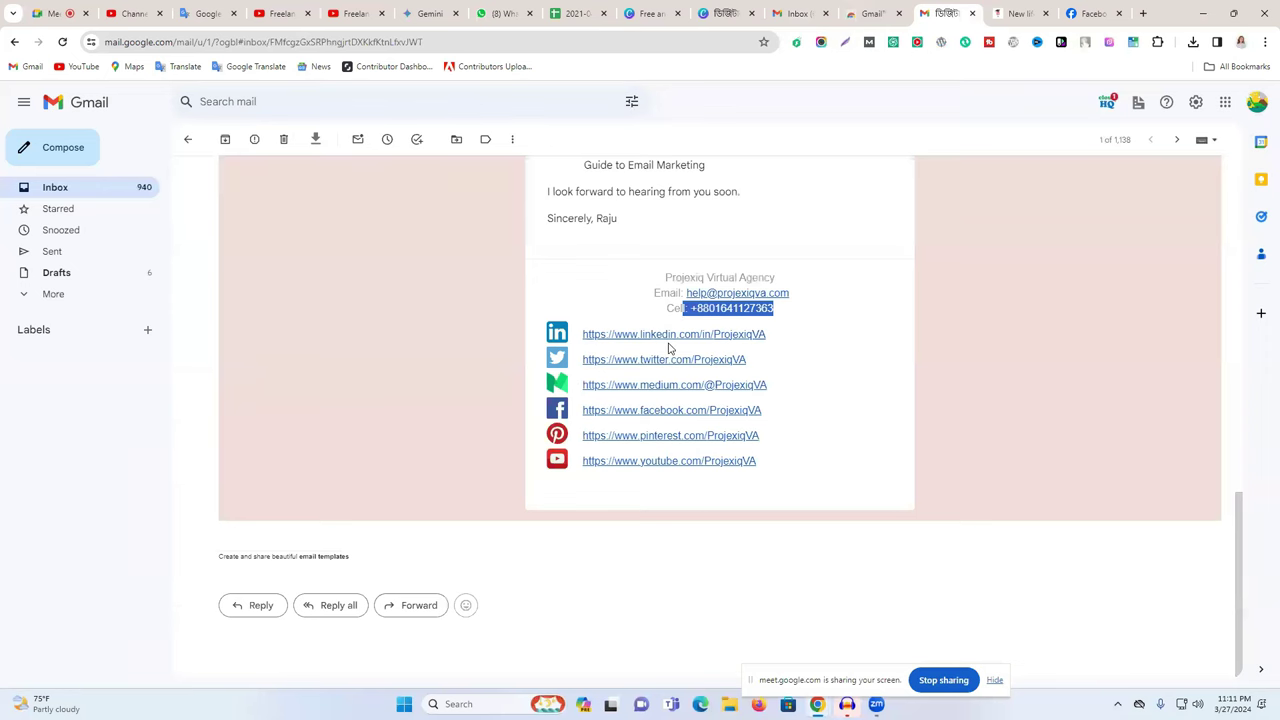
Copy the received email's letter text starting from Dear Sir, leaving out the red header
scroll(670, 348, "up", 3)
left_click_drag(620, 490, 538, 358)
scroll(451, 393, "down", 3)
left_click(451, 388)
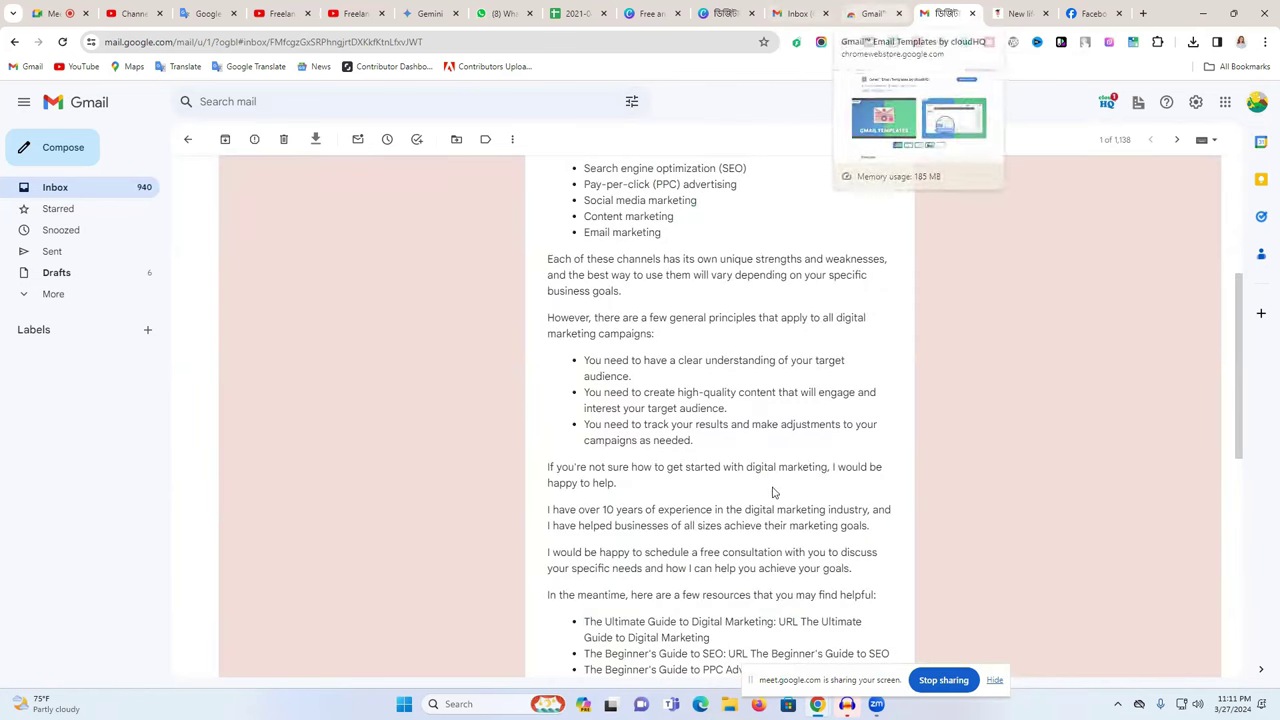
scroll(698, 553, "down", 3)
left_click_drag(640, 572, 633, 326)
Compose a new message in the sending Gmail account and paste the copied letter text as its body
left_click(874, 13)
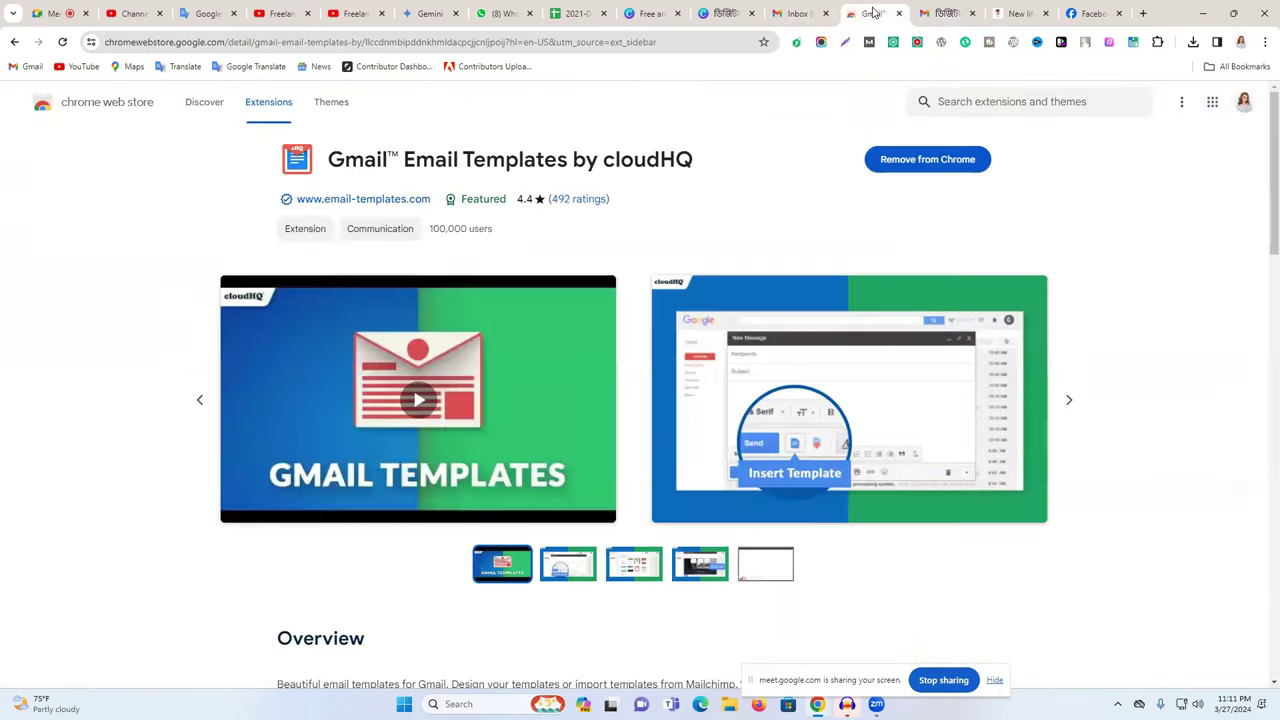
left_click(812, 10)
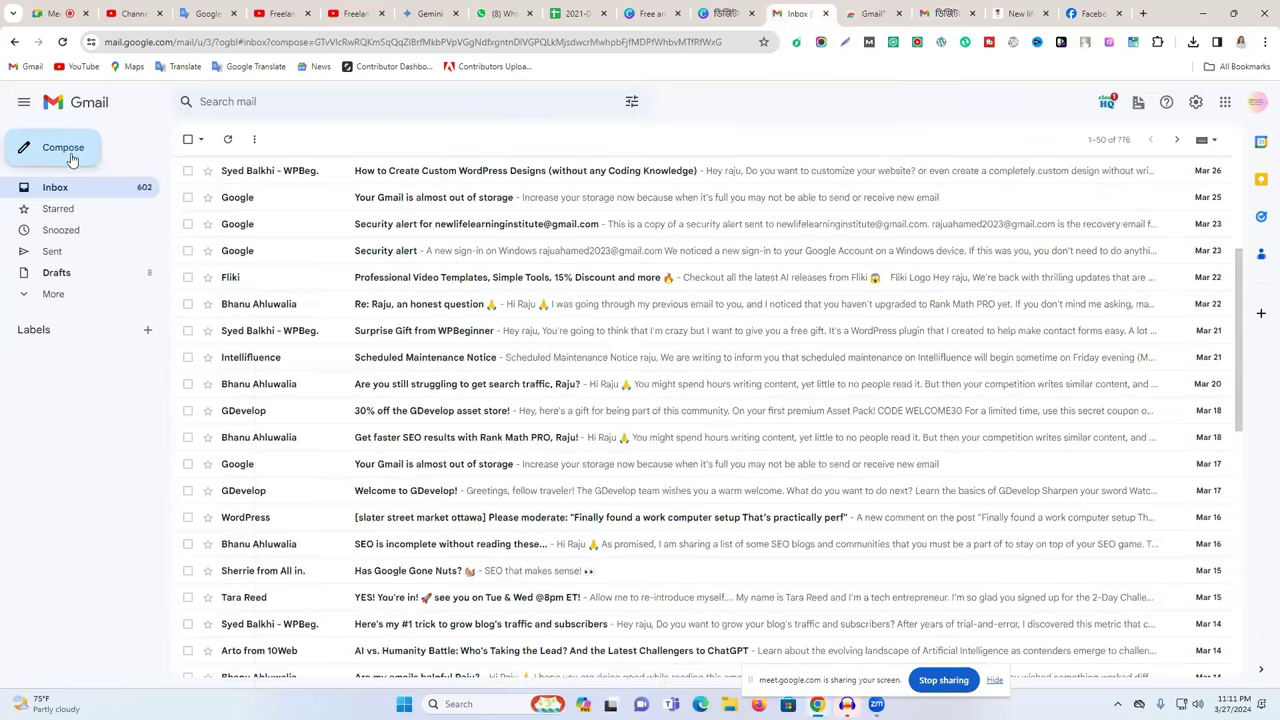
left_click(70, 158)
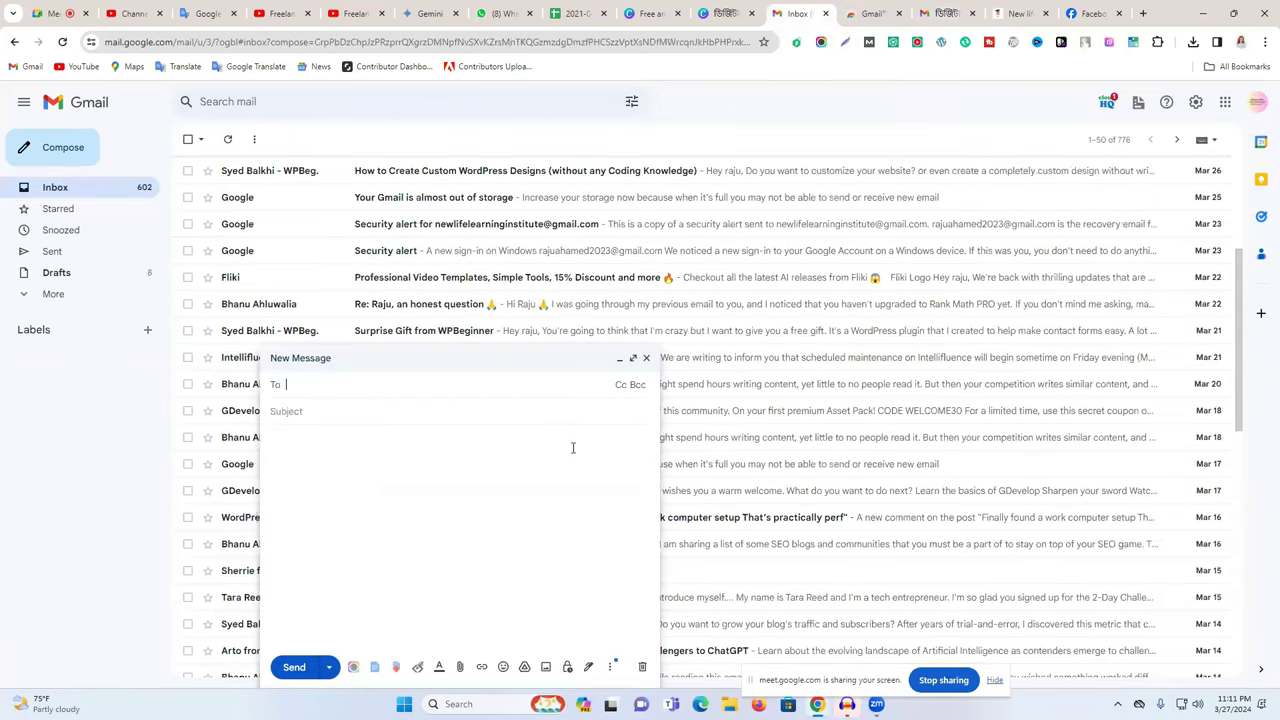
left_click(307, 432)
key("ctrl+v")
scroll(336, 400, "up", 8)
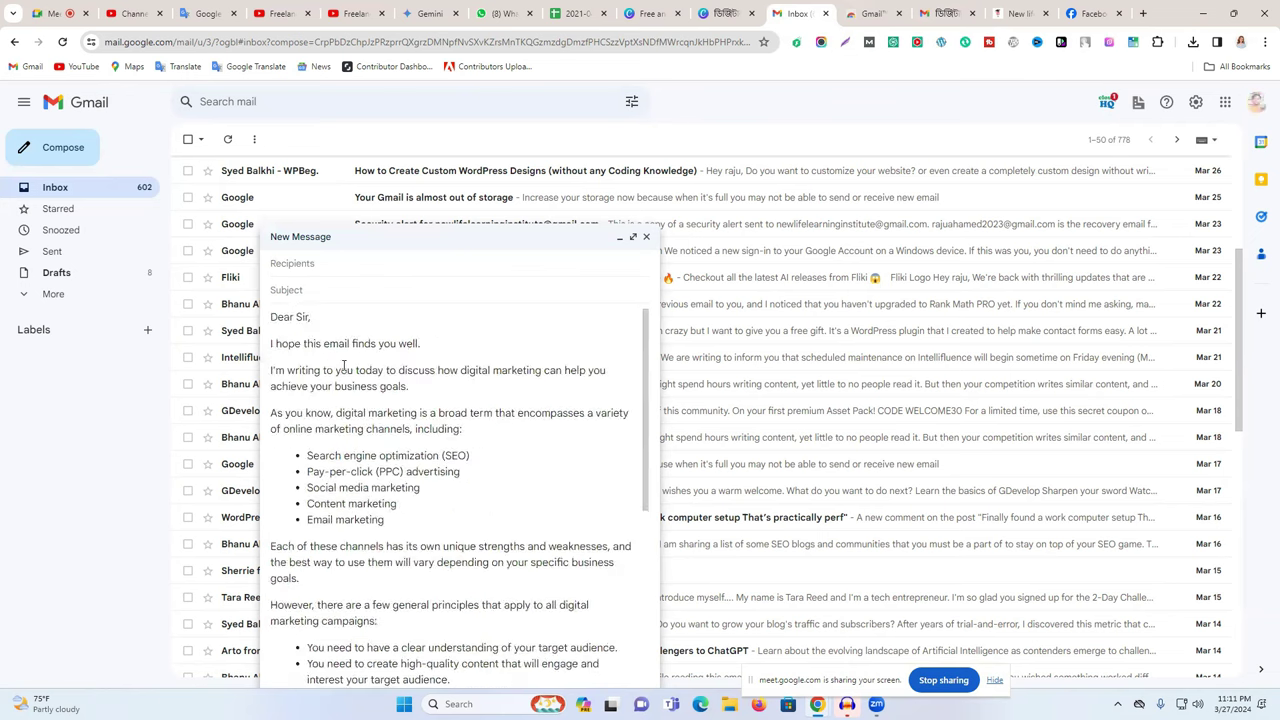
Copy the received email's header Digital Marketing: Half the Cost, Double the Profit! and use it as the new message's subject
left_click(303, 290)
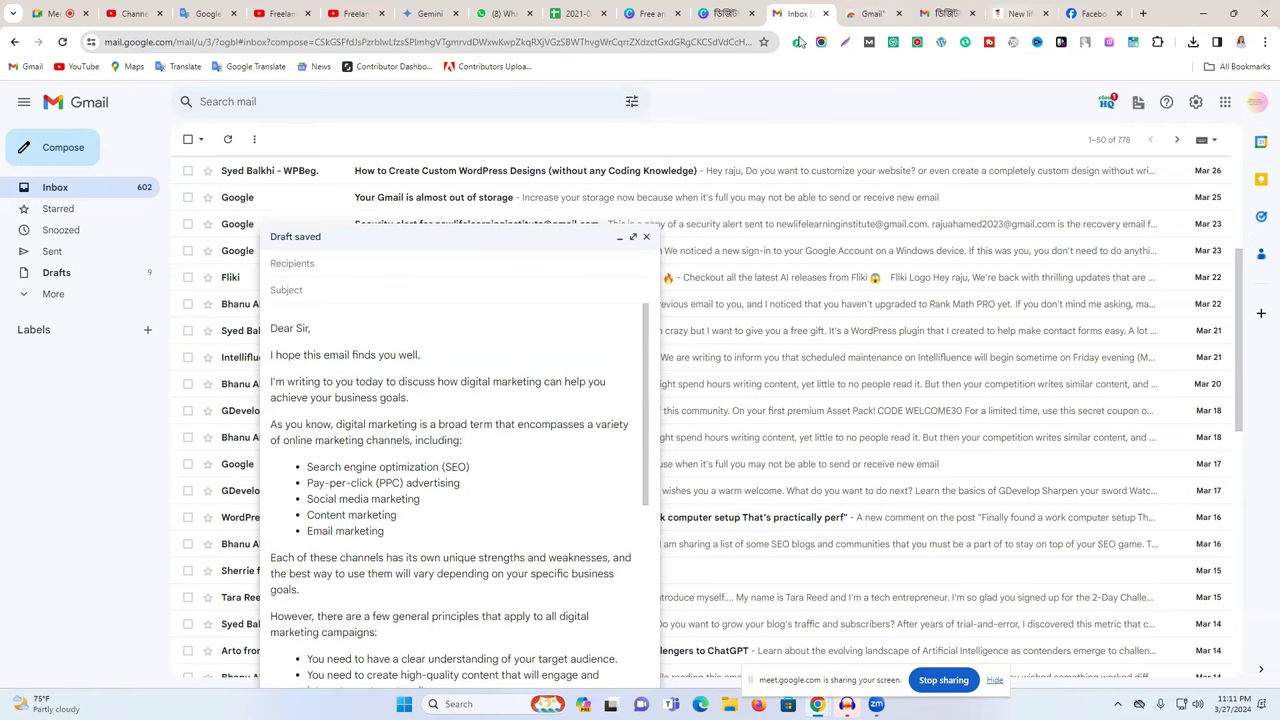
left_click(960, 8)
triple_click(669, 286)
key("ctrl+c")
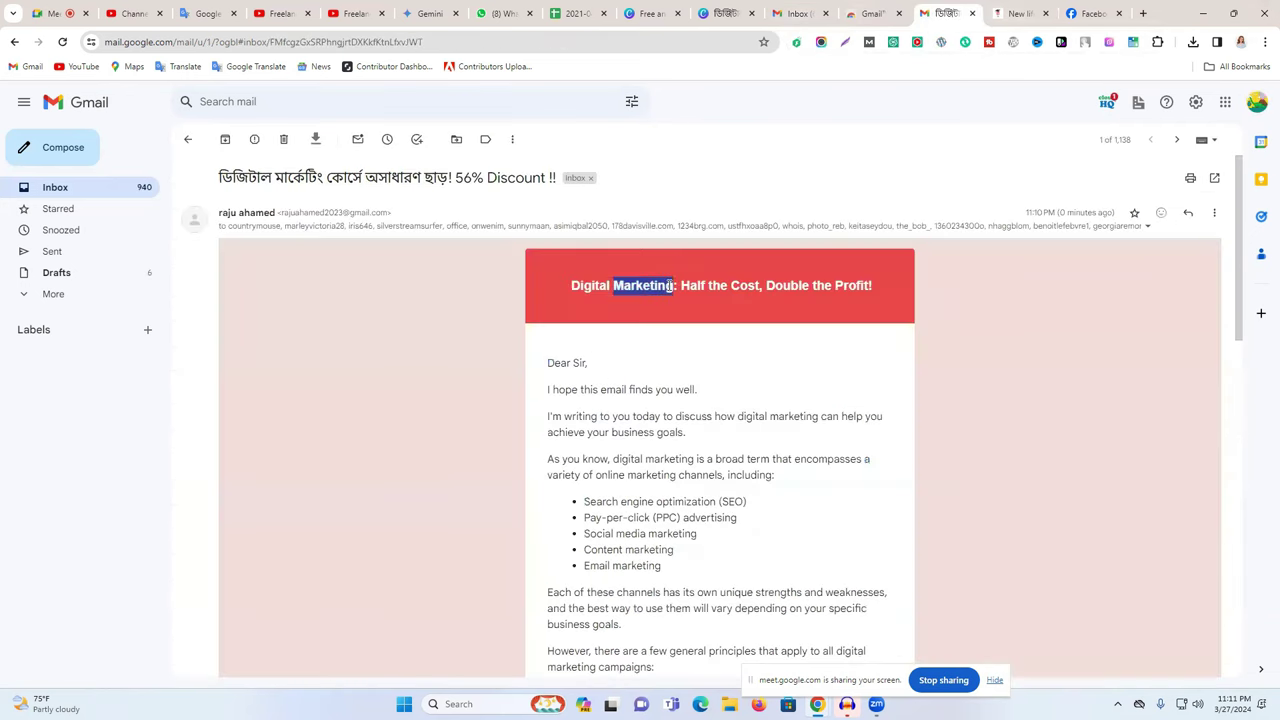
left_click(800, 9)
key("ctrl+v")
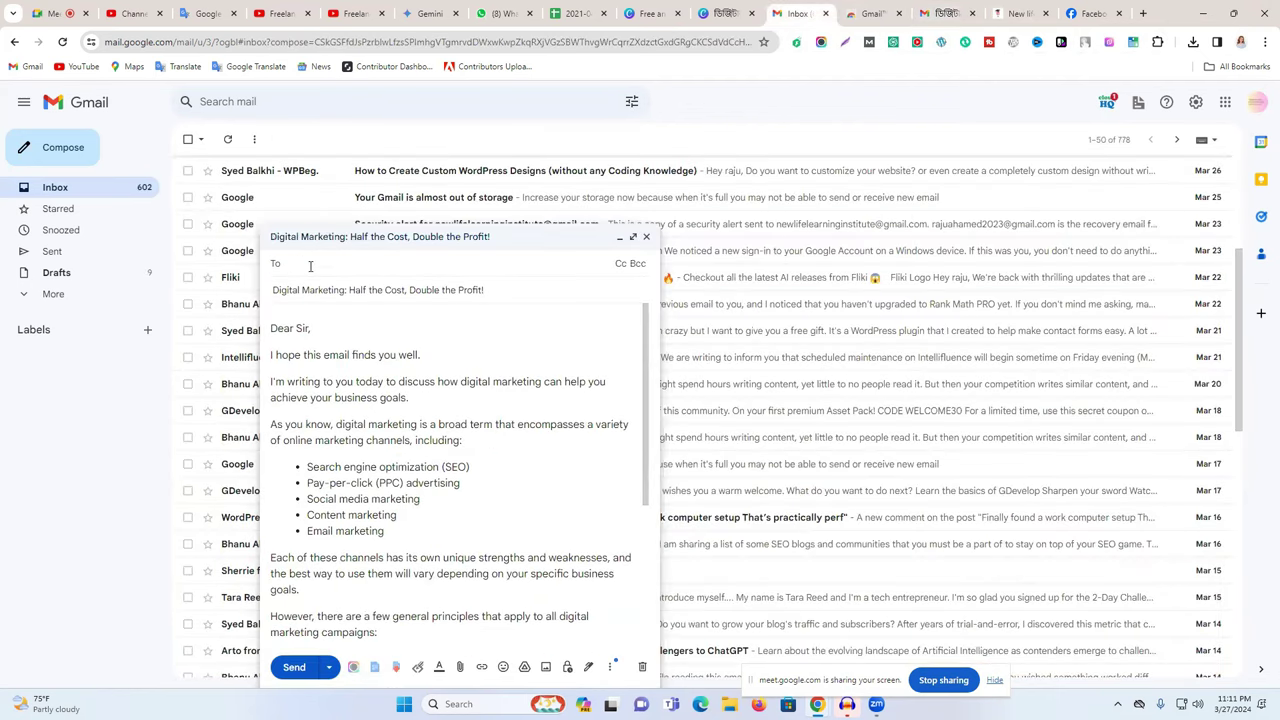
Copy the receiving account's e-mail address from its account details, enter it as the new message's recipient and send the message
left_click(948, 7)
left_click(1256, 102)
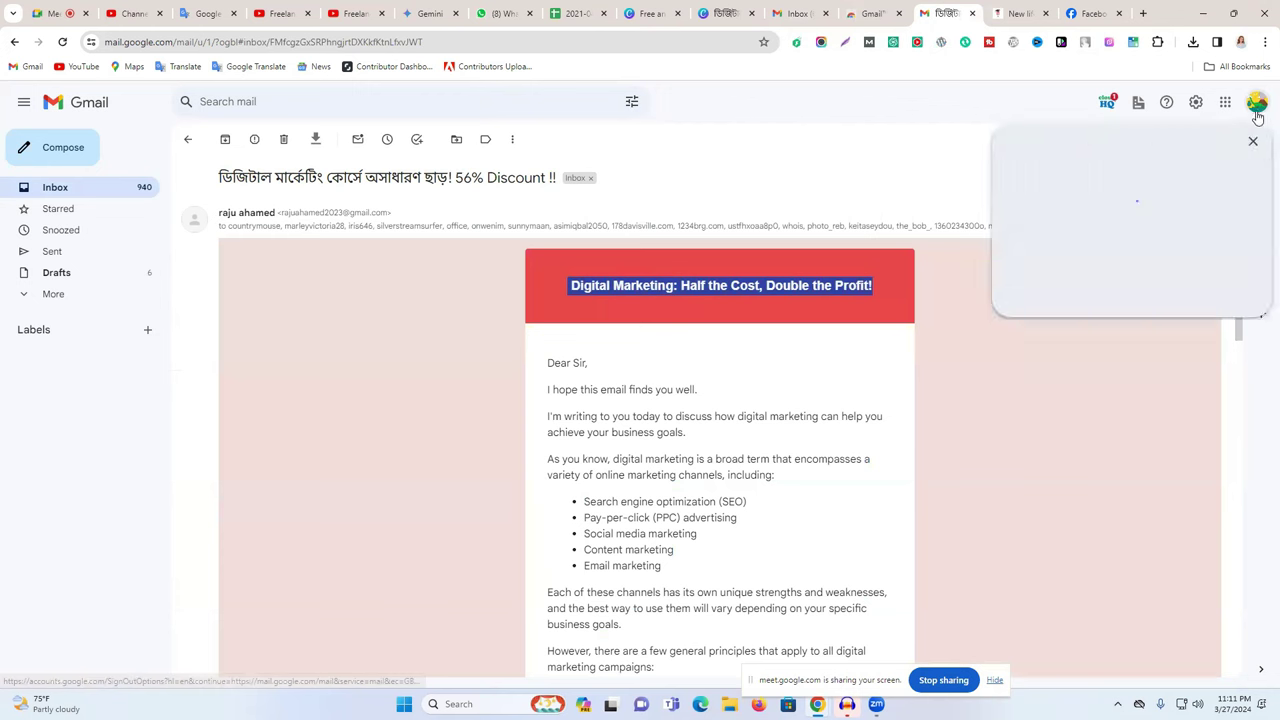
double_click(1104, 142)
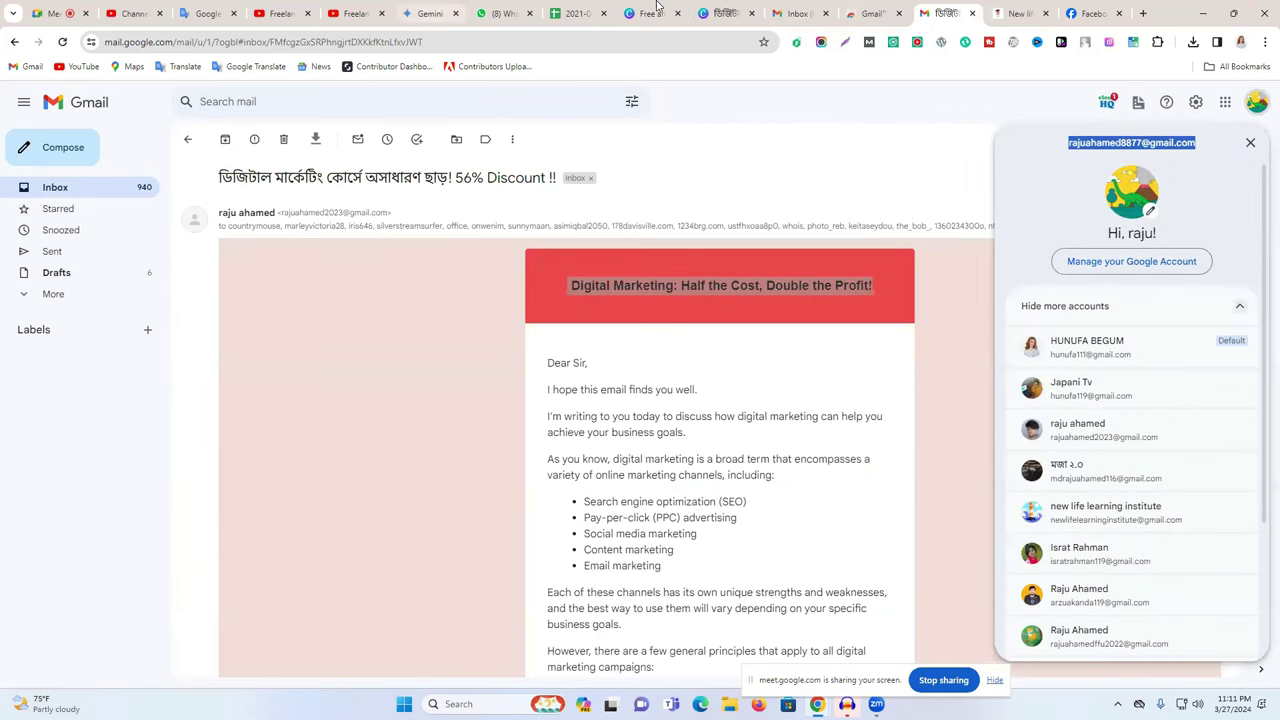
left_click(800, 12)
key("ctrl+v")
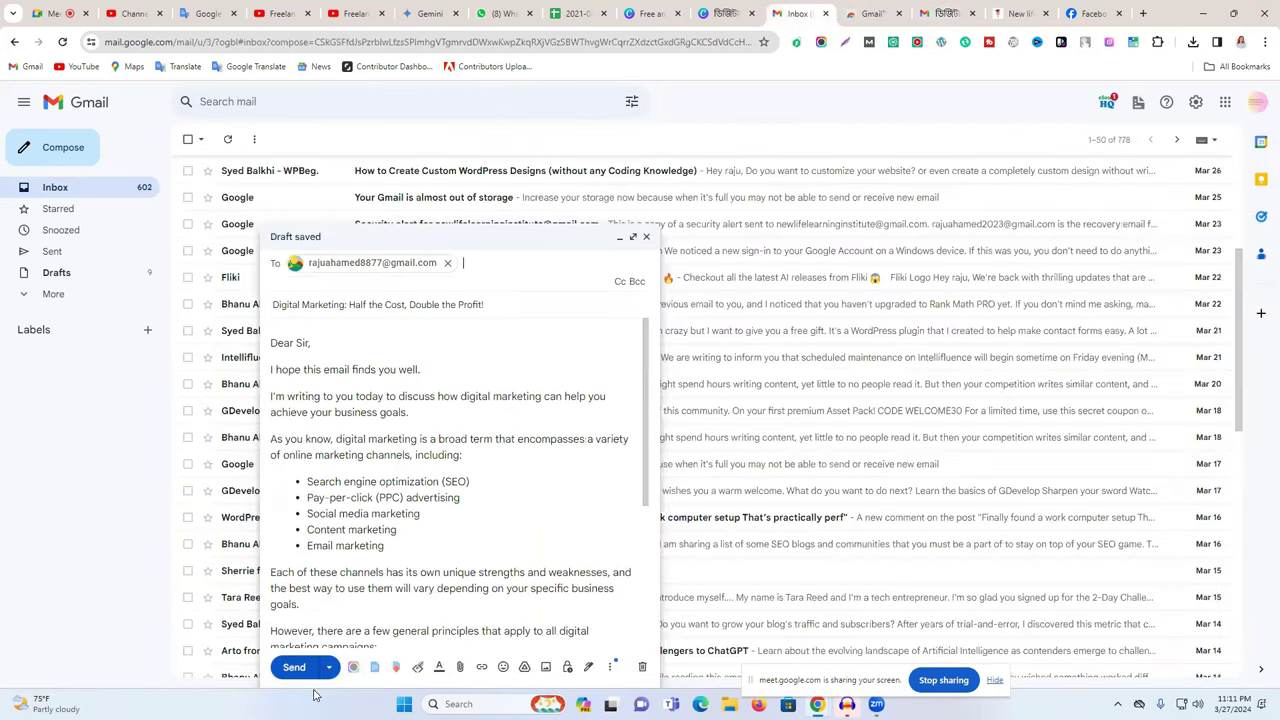
left_click(294, 667)
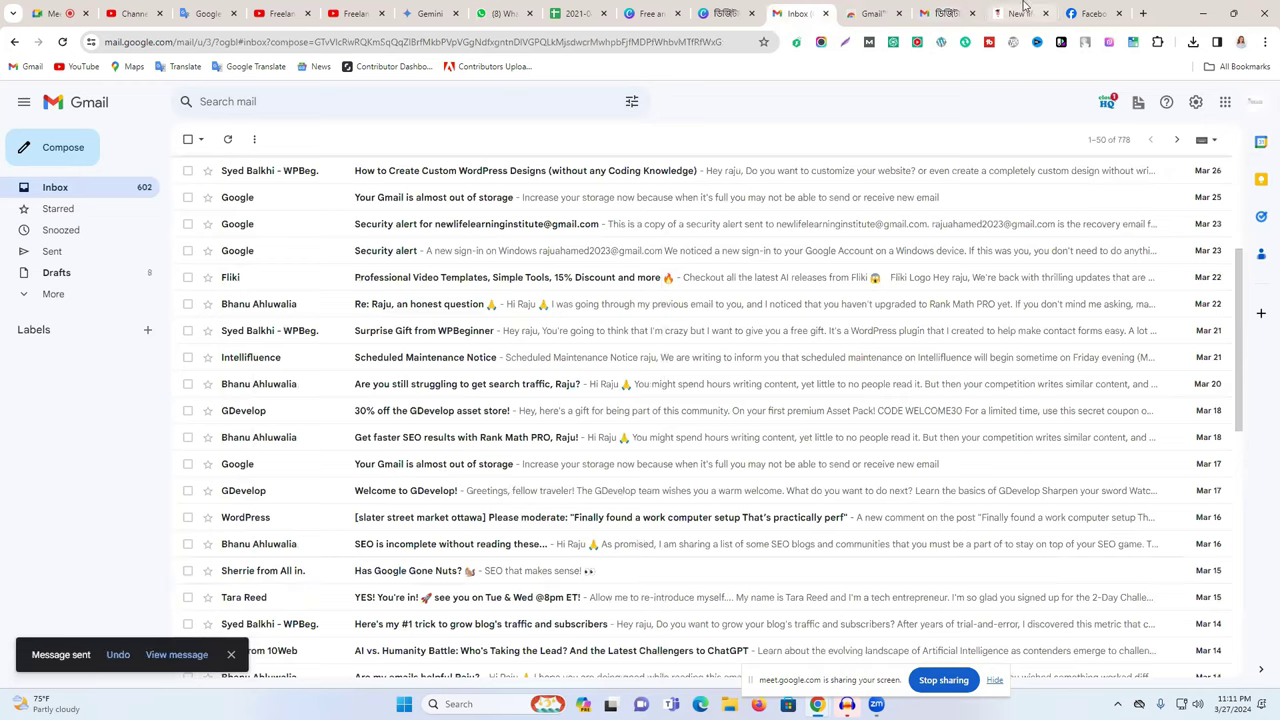
Return to the receiving Gmail account's inbox, refresh it and open the new message Digital Marketing: Half the Cost, Double the Profit!
left_click(938, 12)
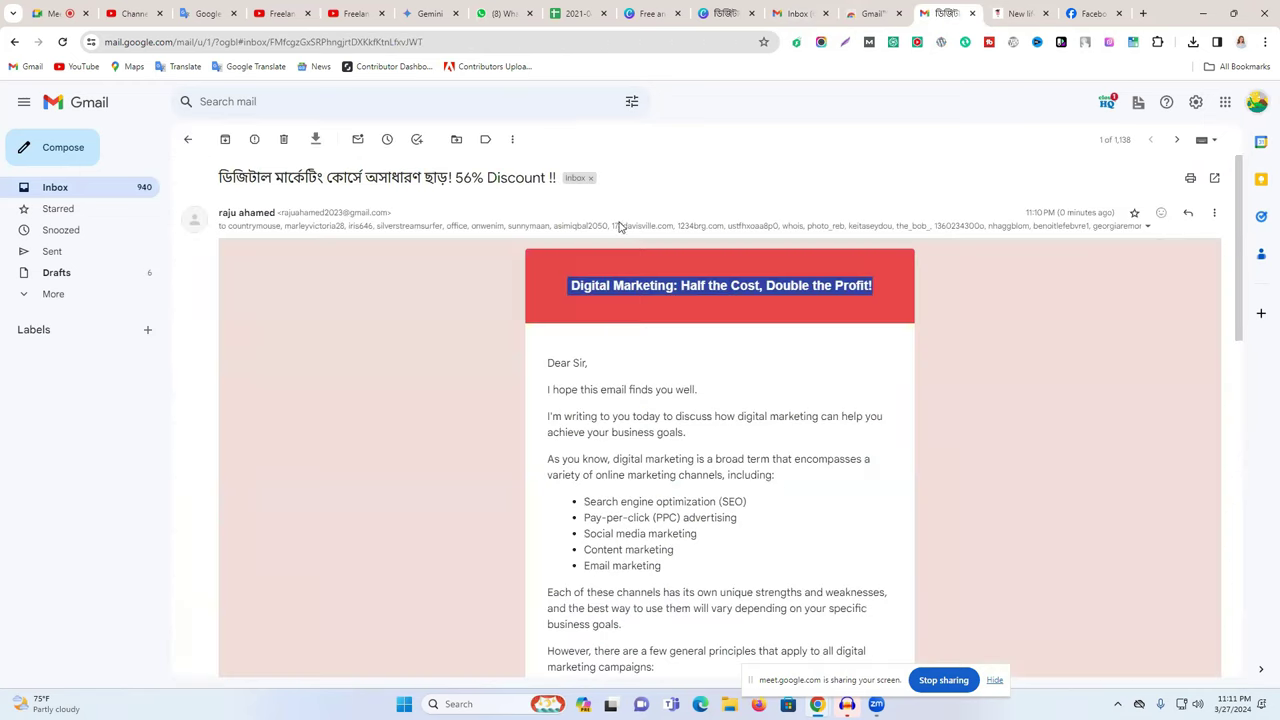
left_click(188, 139)
right_click(433, 143)
left_click(476, 185)
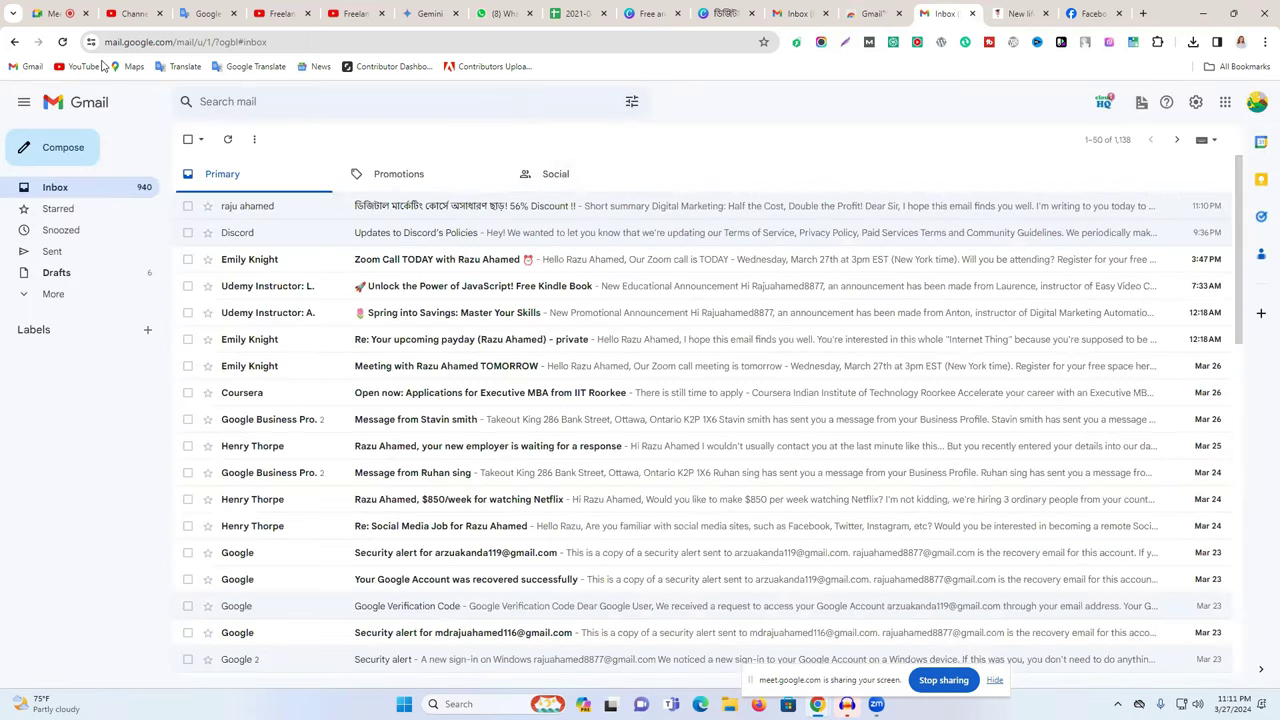
left_click(62, 41)
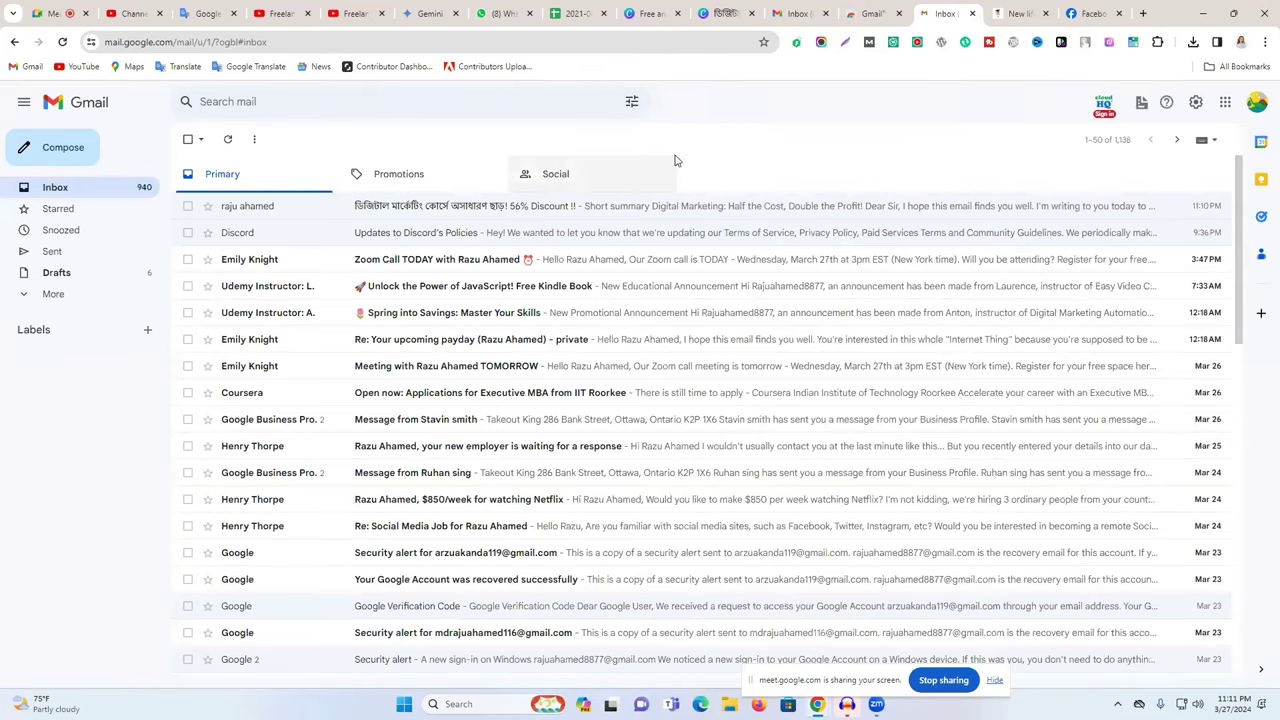
left_click(548, 217)
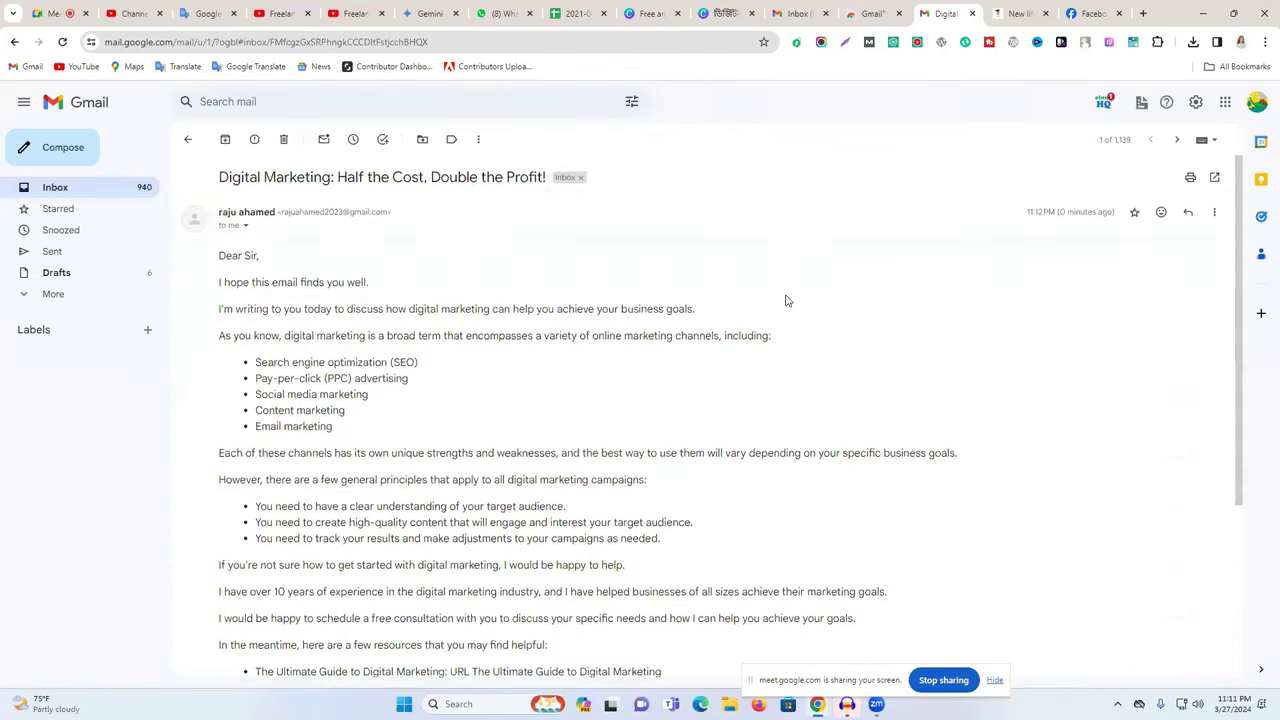
Examine the received plain-text letter from greeting to sign-off, including its opening paragraphs and list of marketing channels
scroll(786, 300, "down", 3)
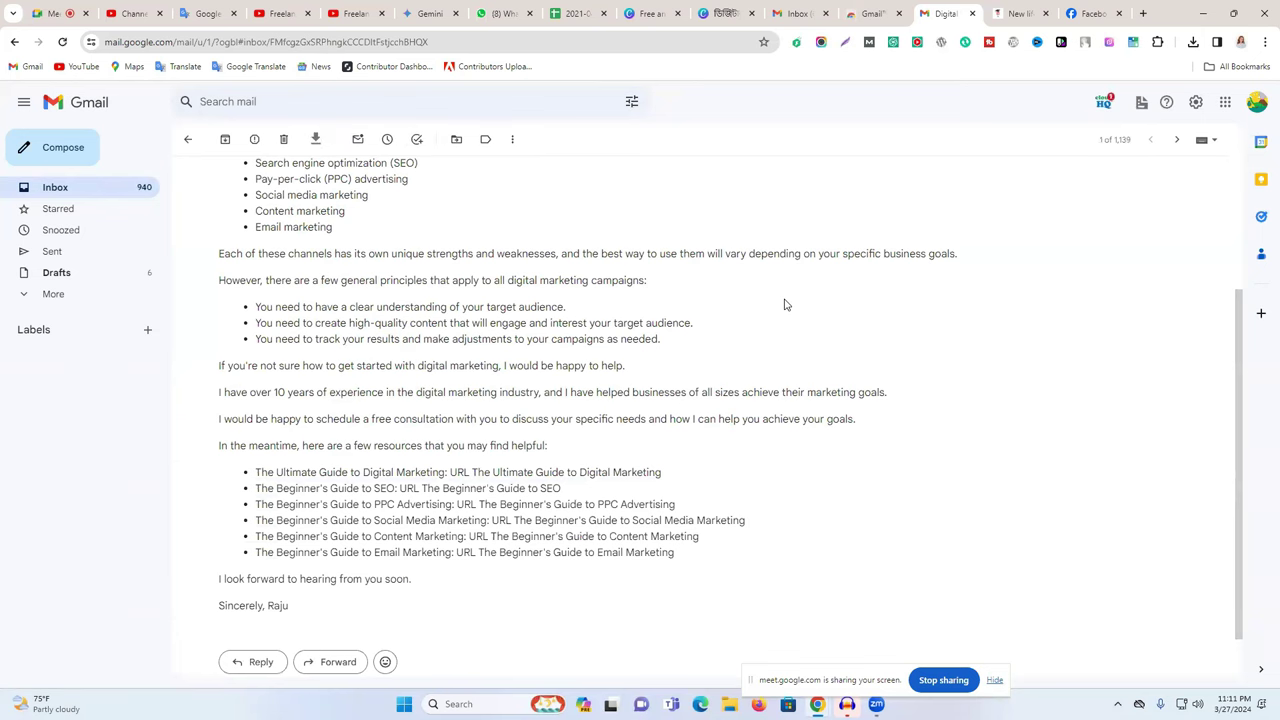
scroll(235, 360, "up", 3)
scroll(436, 363, "down", 2)
scroll(657, 360, "down", 1)
scroll(657, 358, "up", 3)
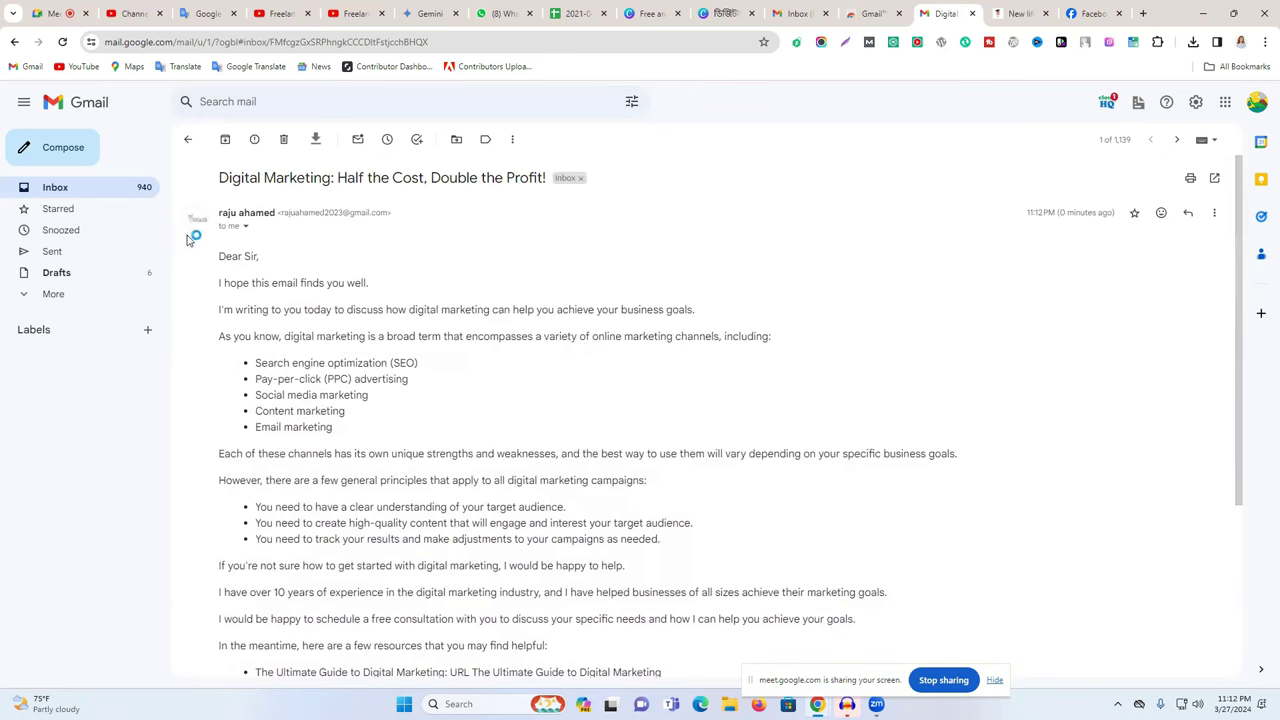
mouse_move(199, 226)
scroll(500, 406, "down", 3)
scroll(420, 440, "up", 3)
left_click_drag(257, 370, 418, 382)
left_click(413, 360)
double_click(368, 362)
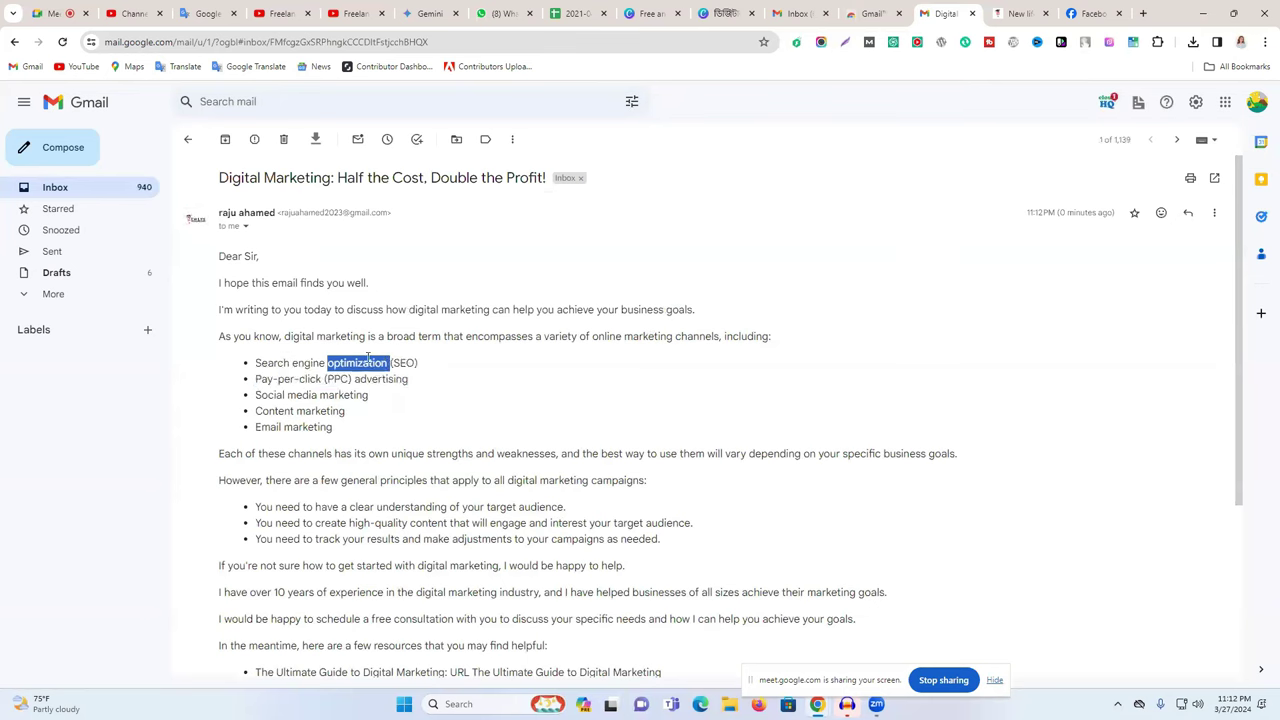
double_click(524, 309)
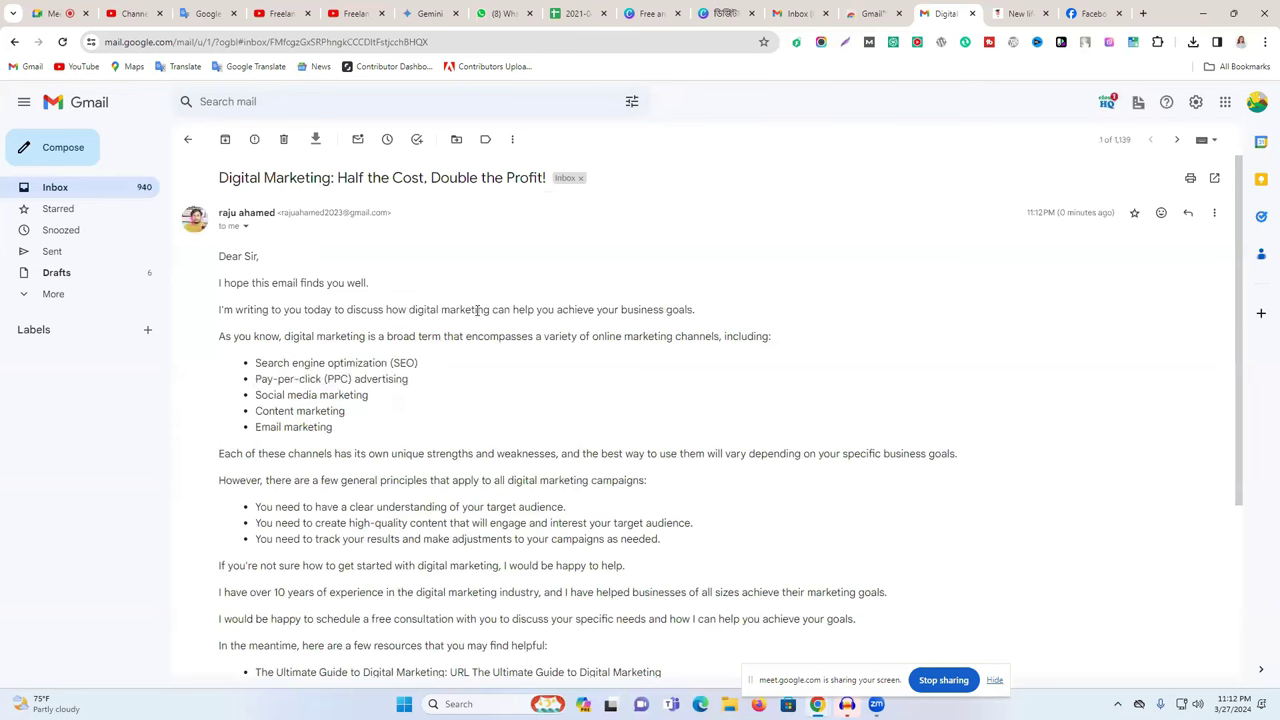
triple_click(478, 310)
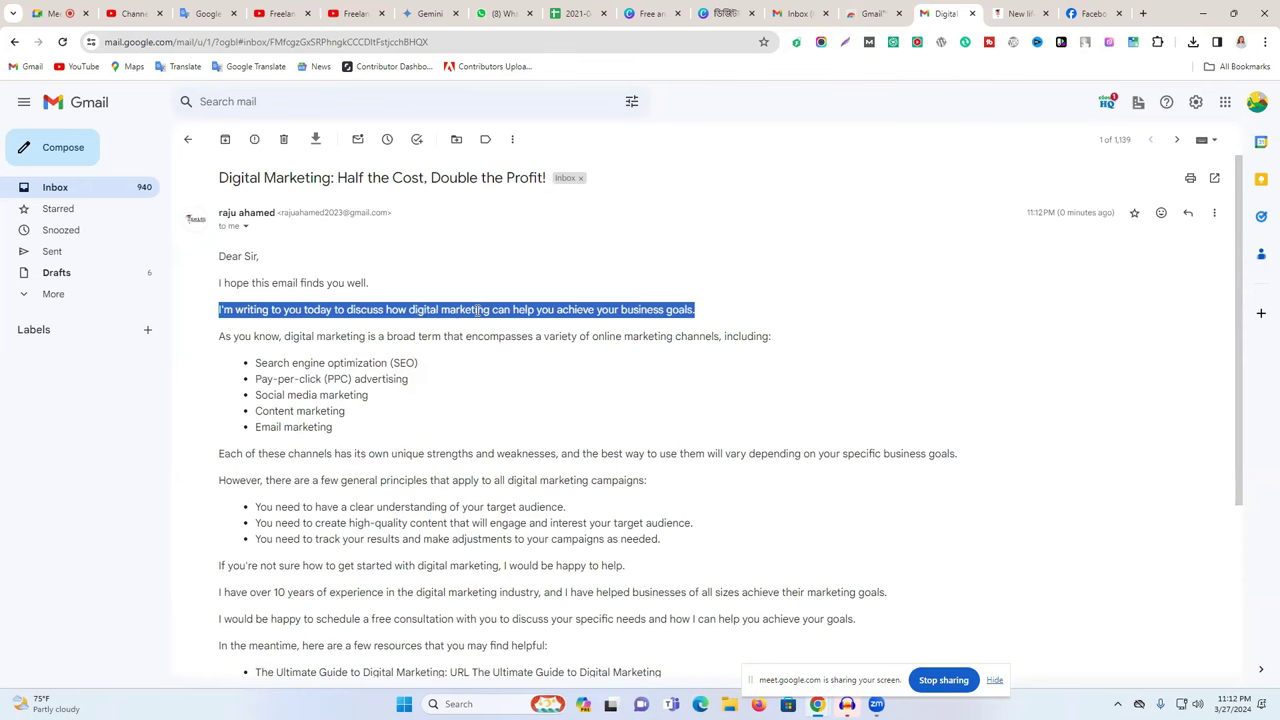
triple_click(491, 334)
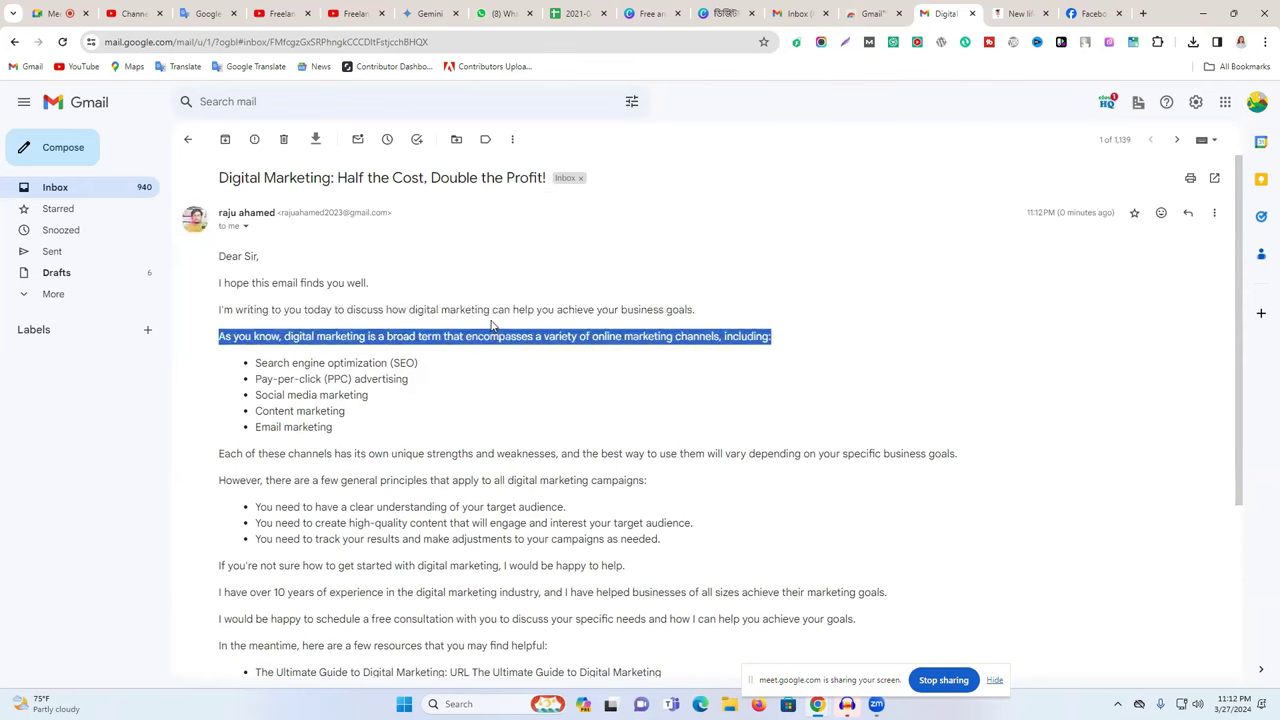
Start a new message in the sending Gmail account and search the free email templates for marketing
left_click(867, 9)
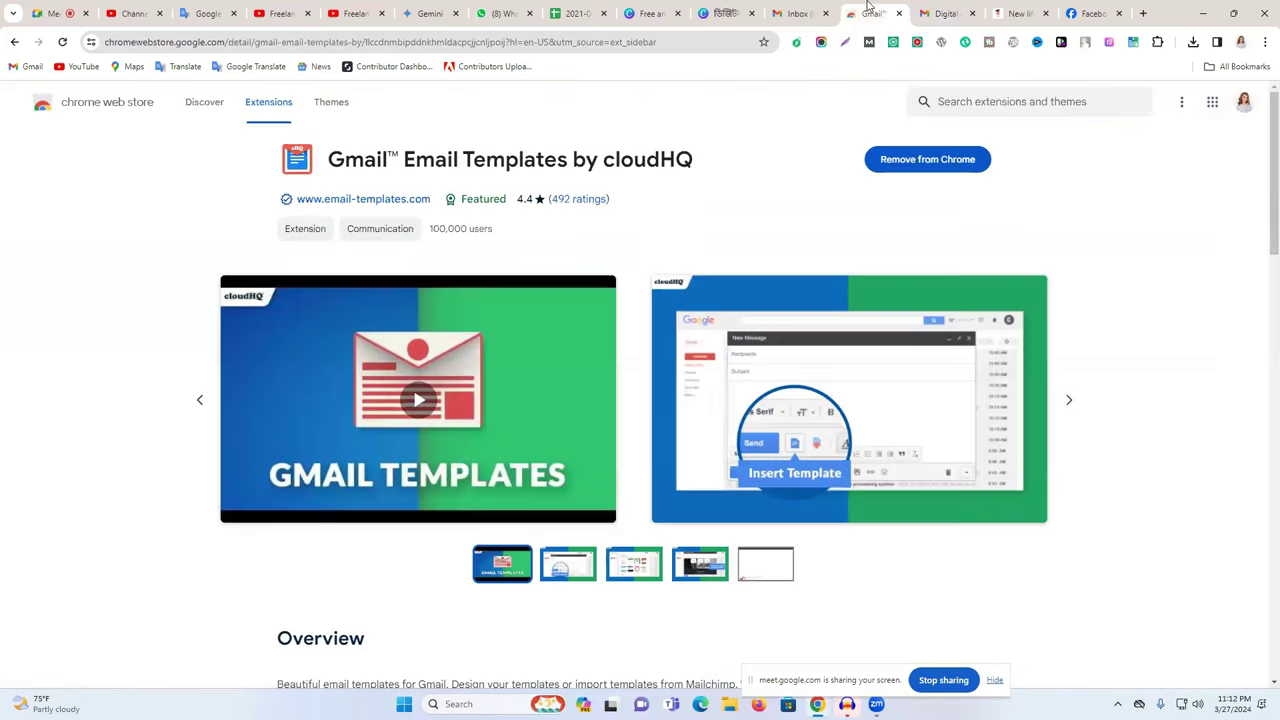
left_click(822, 11)
scroll(680, 240, "up", 2)
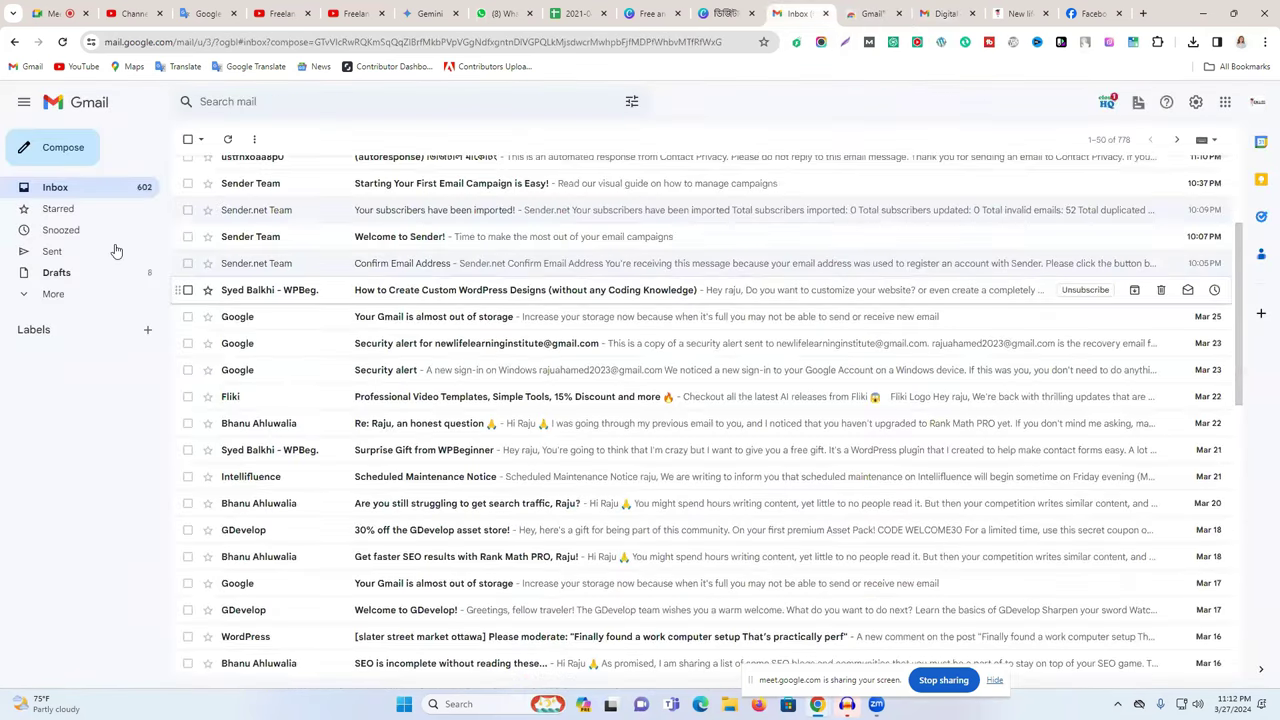
left_click(50, 152)
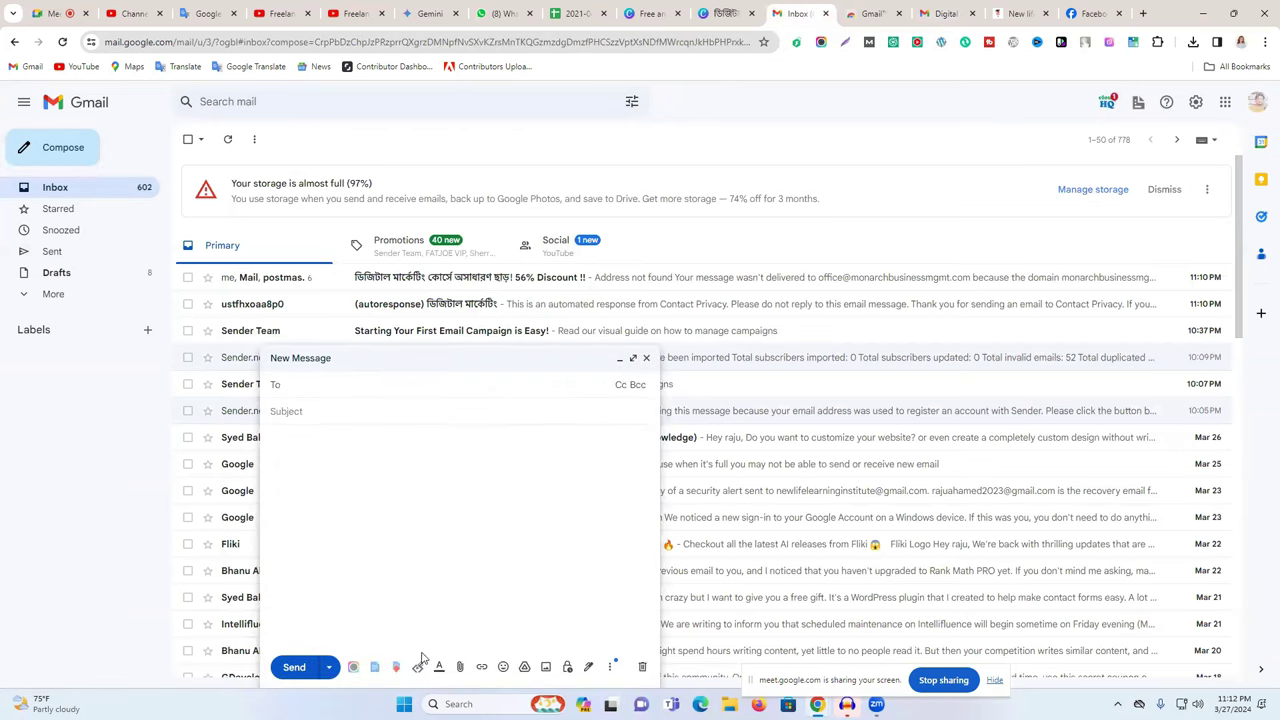
left_click(374, 667)
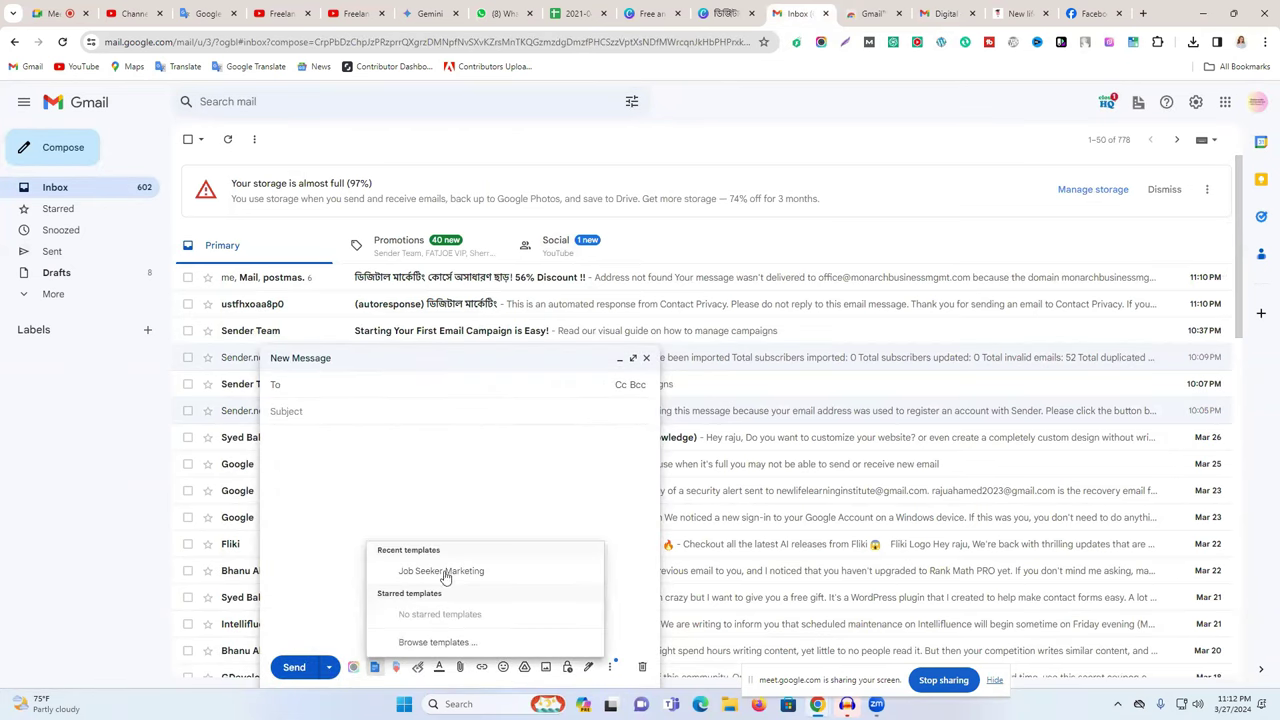
left_click(425, 643)
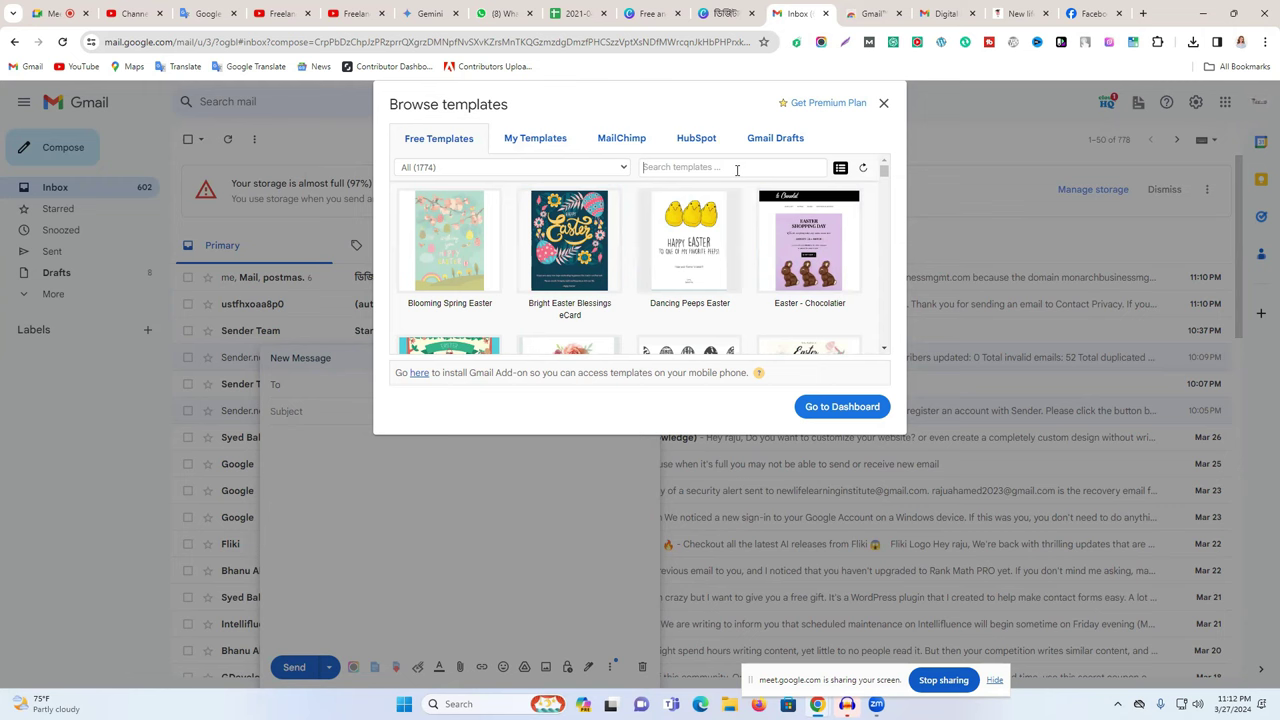
type("mark")
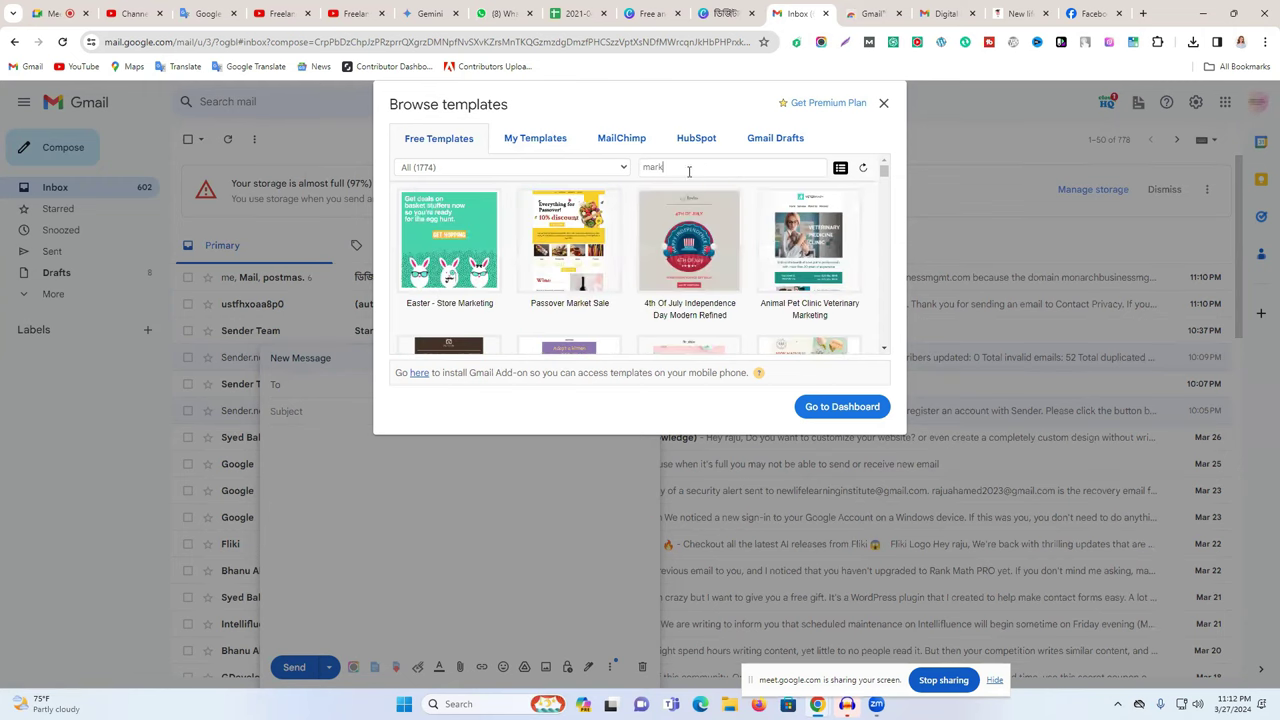
type("eting")
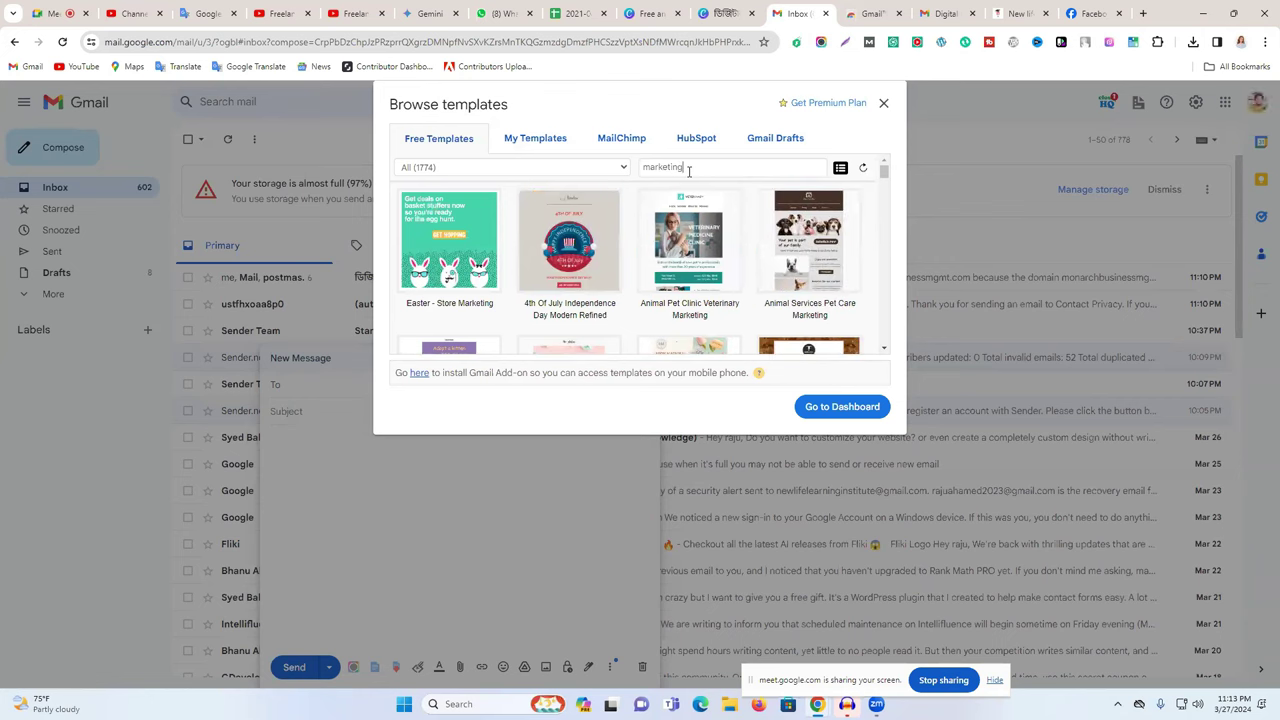
Browse the marketing templates and insert the Modern Legal Marketing template into the new message
scroll(632, 246, "down", 1)
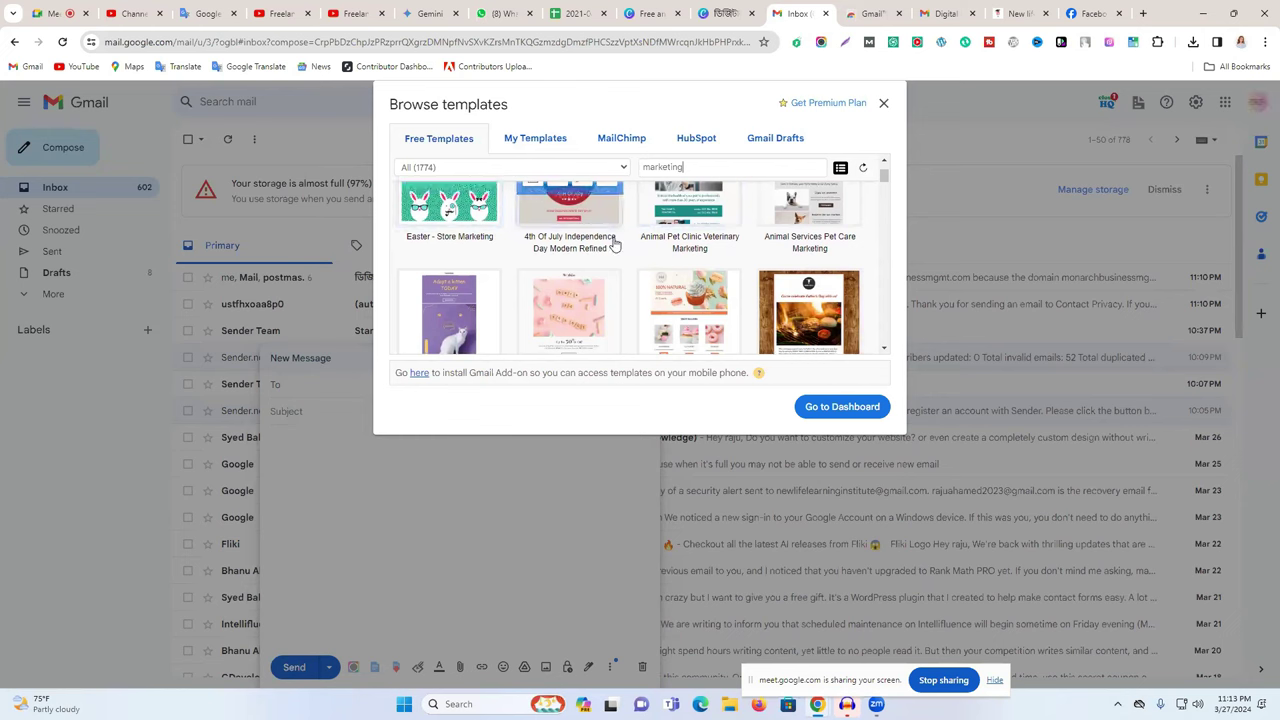
scroll(616, 244, "down", 10)
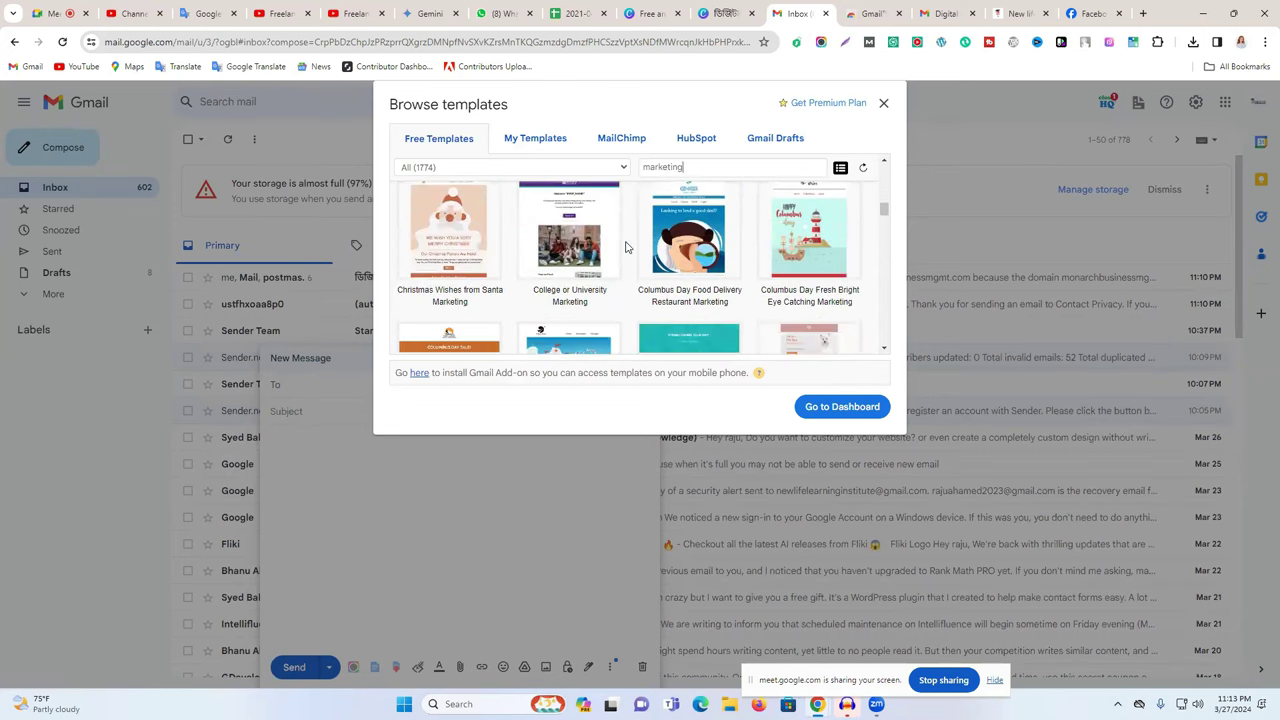
scroll(626, 246, "down", 4)
scroll(626, 246, "up", 3)
scroll(626, 246, "down", 1)
scroll(626, 246, "down", 2)
scroll(626, 246, "down", 4)
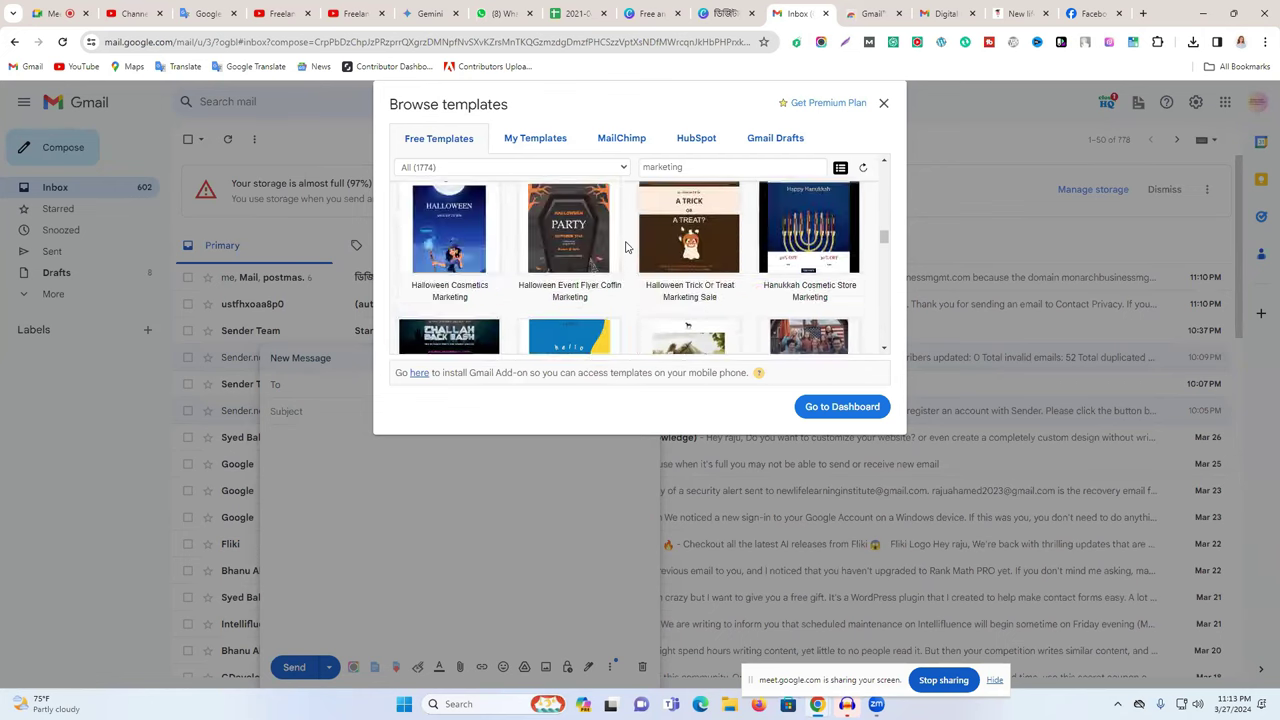
scroll(626, 246, "up", 2)
scroll(626, 246, "down", 2)
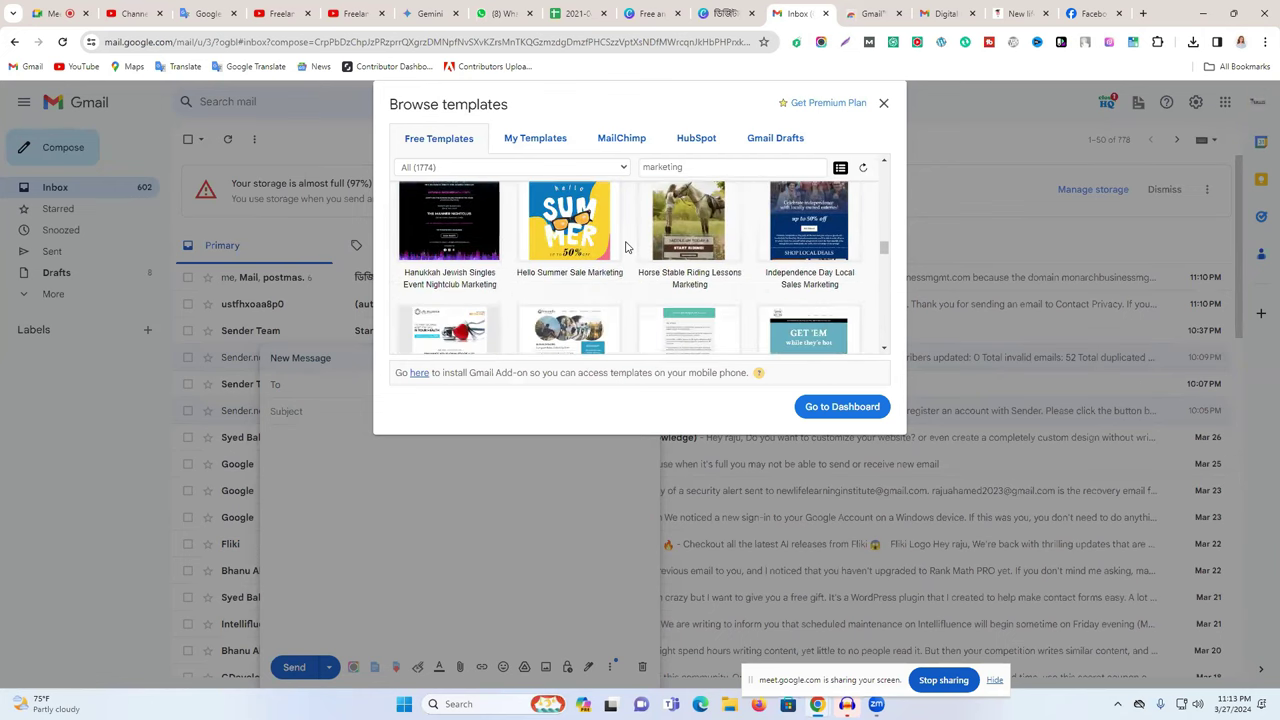
scroll(626, 246, "down", 5)
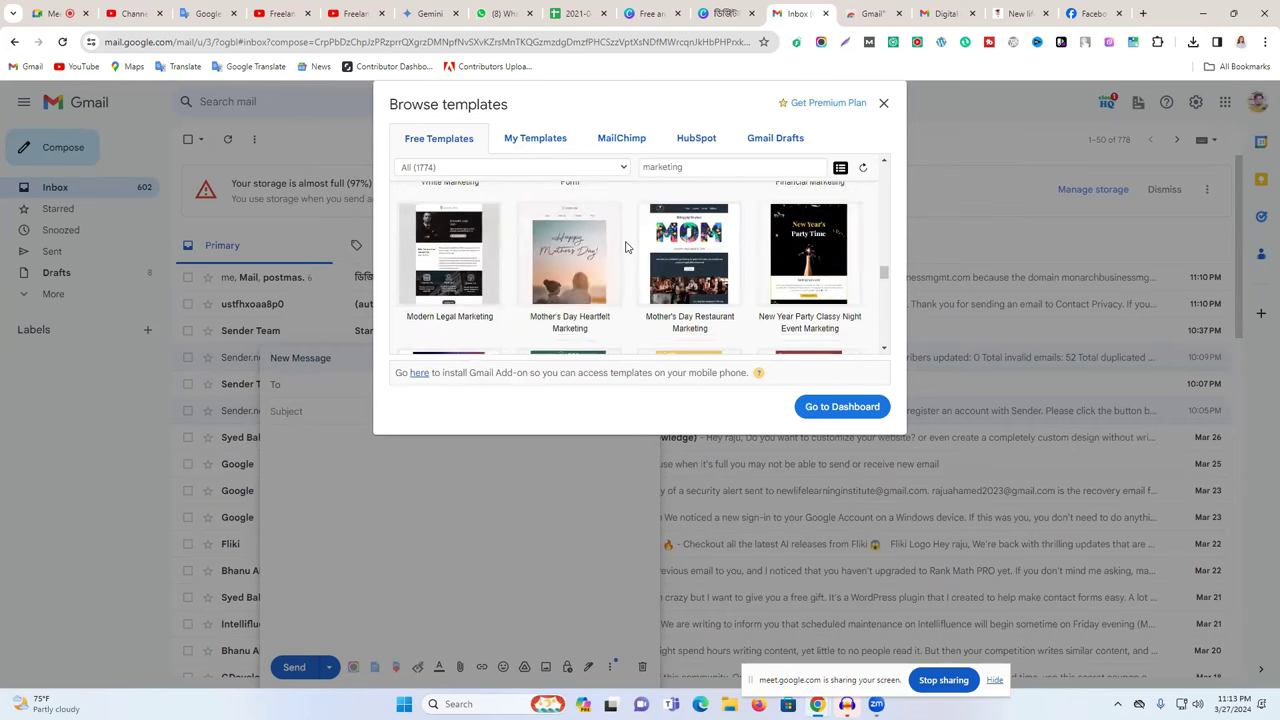
scroll(626, 246, "down", 2)
scroll(626, 246, "up", 3)
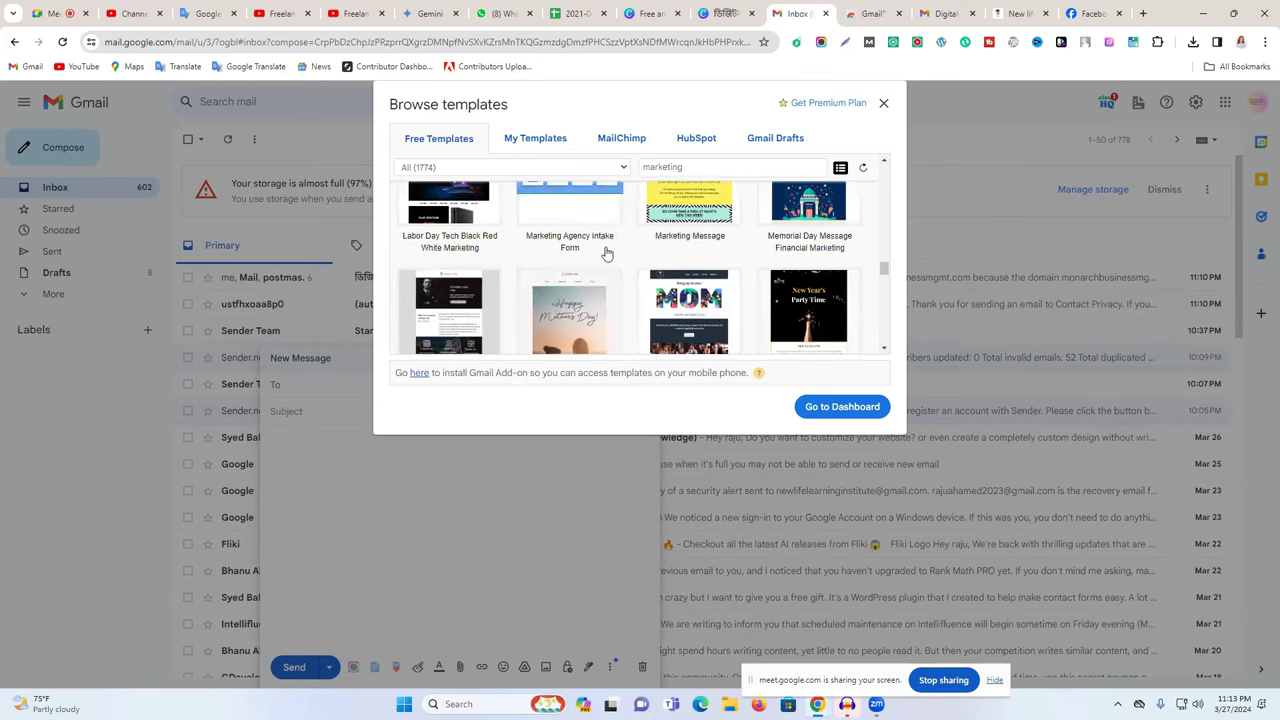
scroll(606, 254, "down", 1)
mouse_move(466, 300)
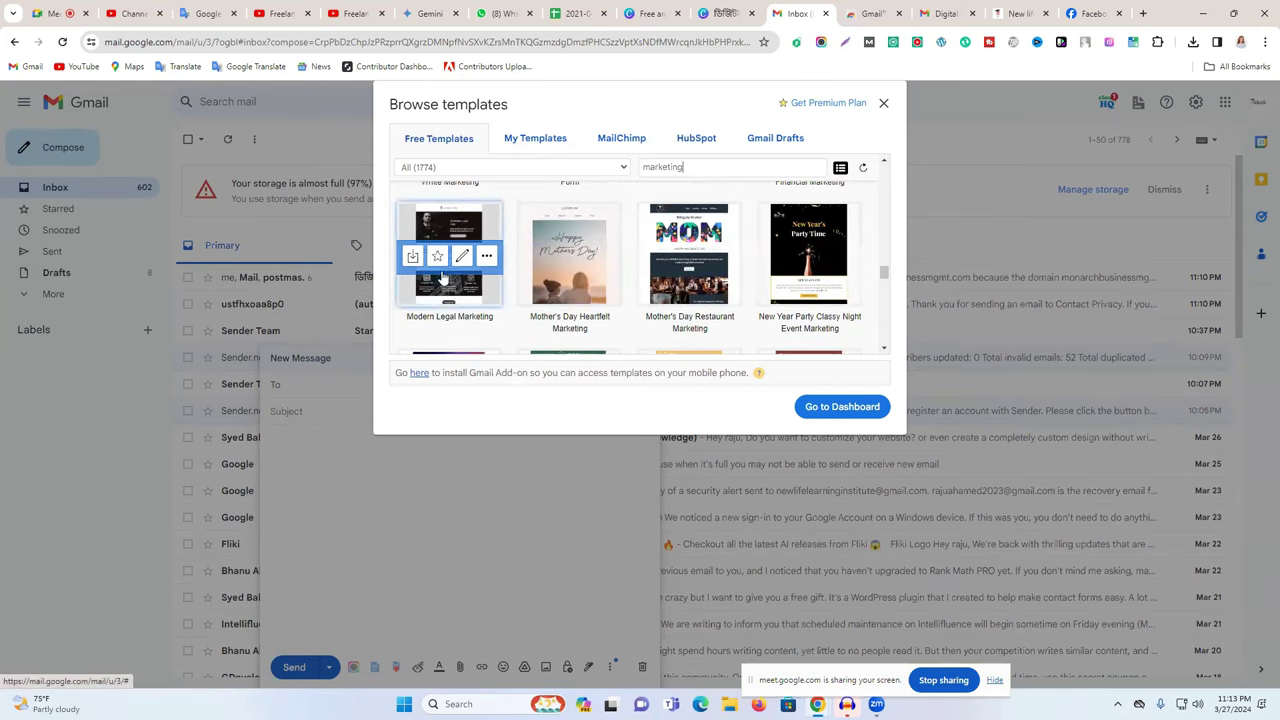
left_click(453, 292)
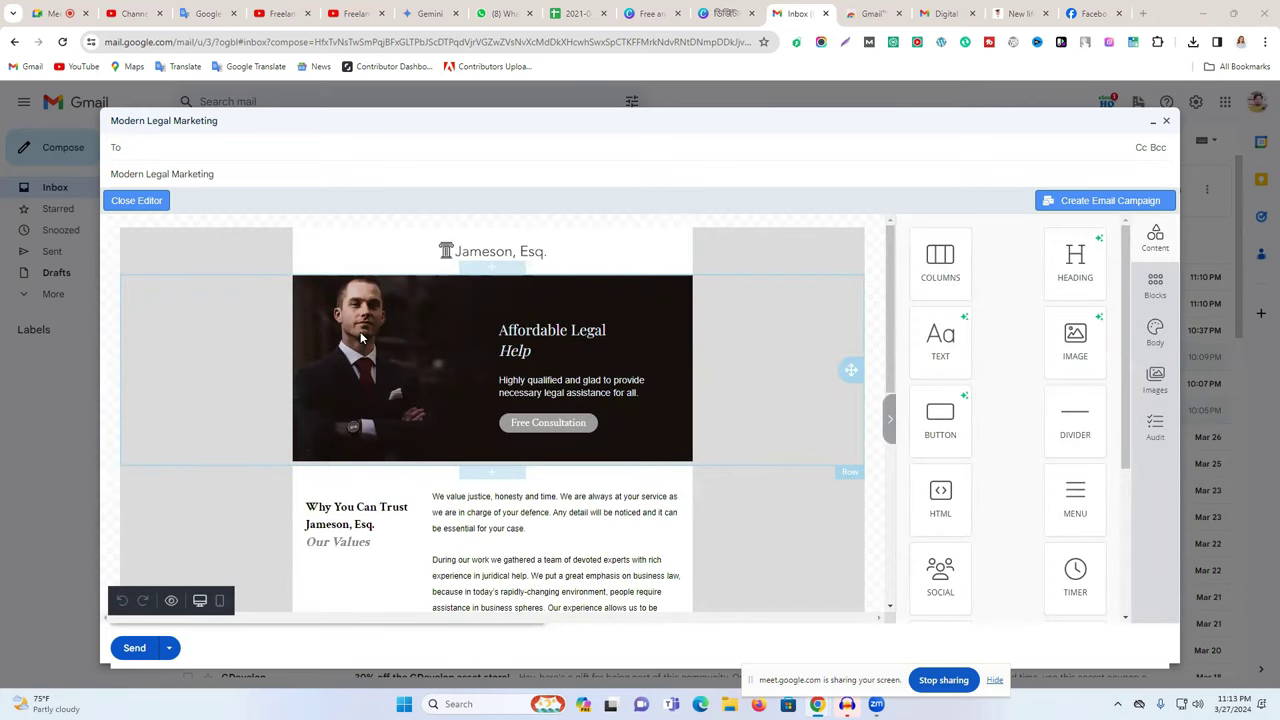
Replace the background image of the Affordable Legal Help row with the Snapshot_44 picture from the Downloads folder
left_click(362, 338)
scroll(1012, 400, "down", 5)
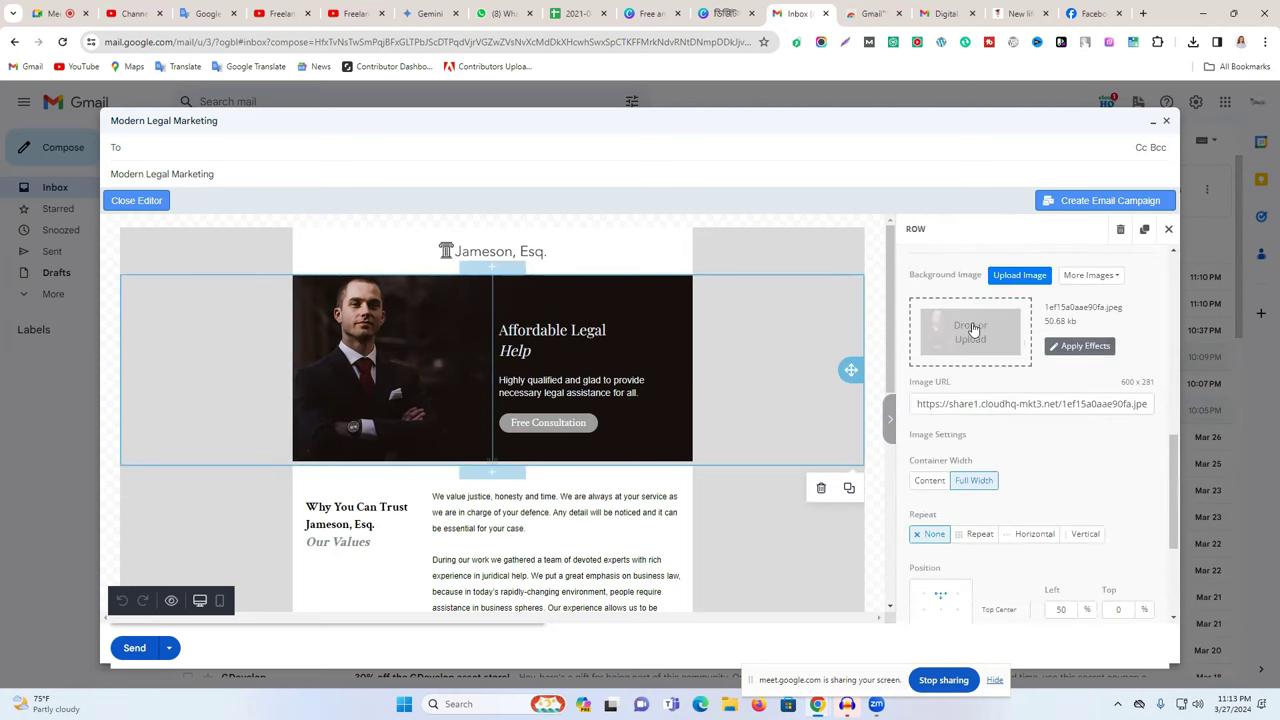
left_click(975, 328)
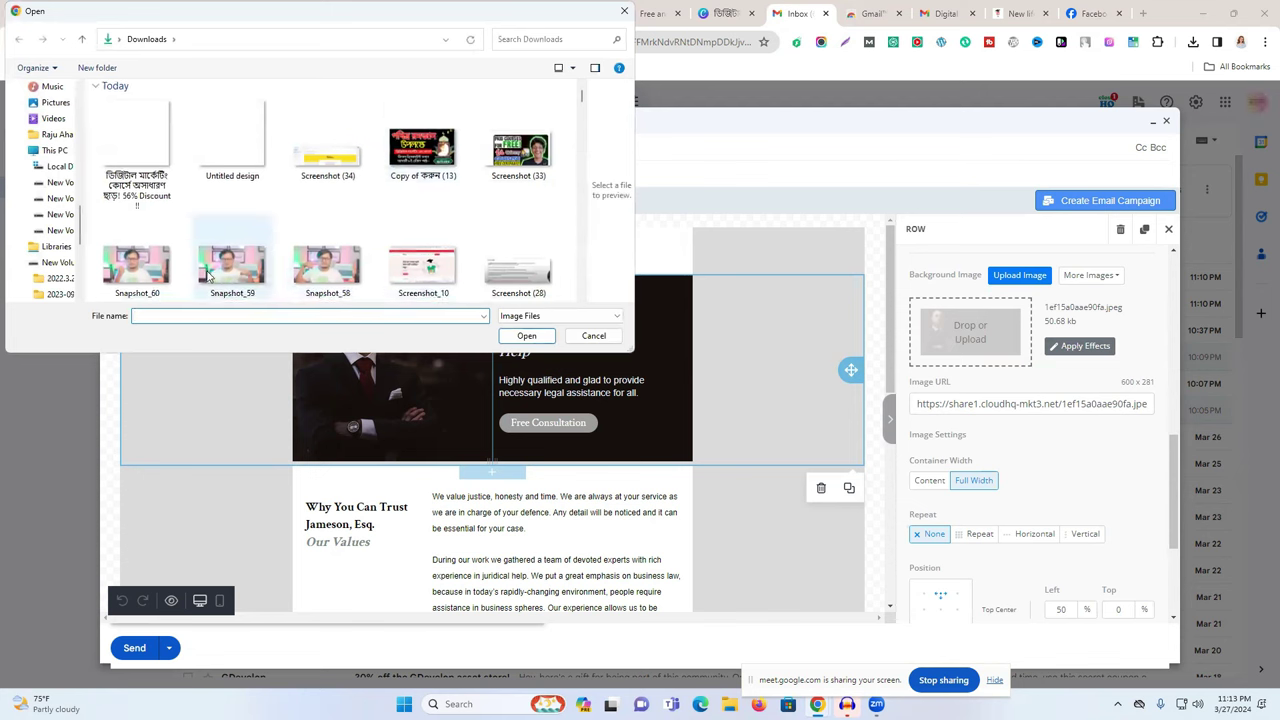
scroll(300, 245, "down", 5)
scroll(300, 245, "down", 10)
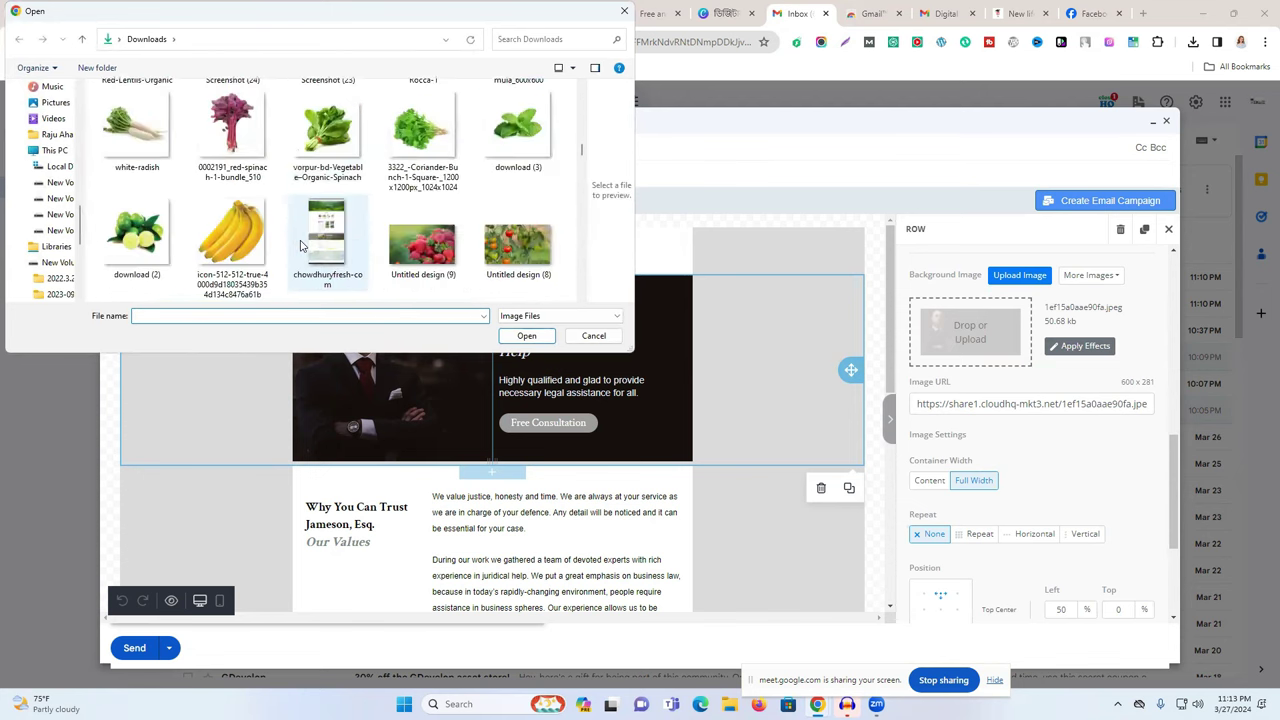
scroll(300, 245, "up", 10)
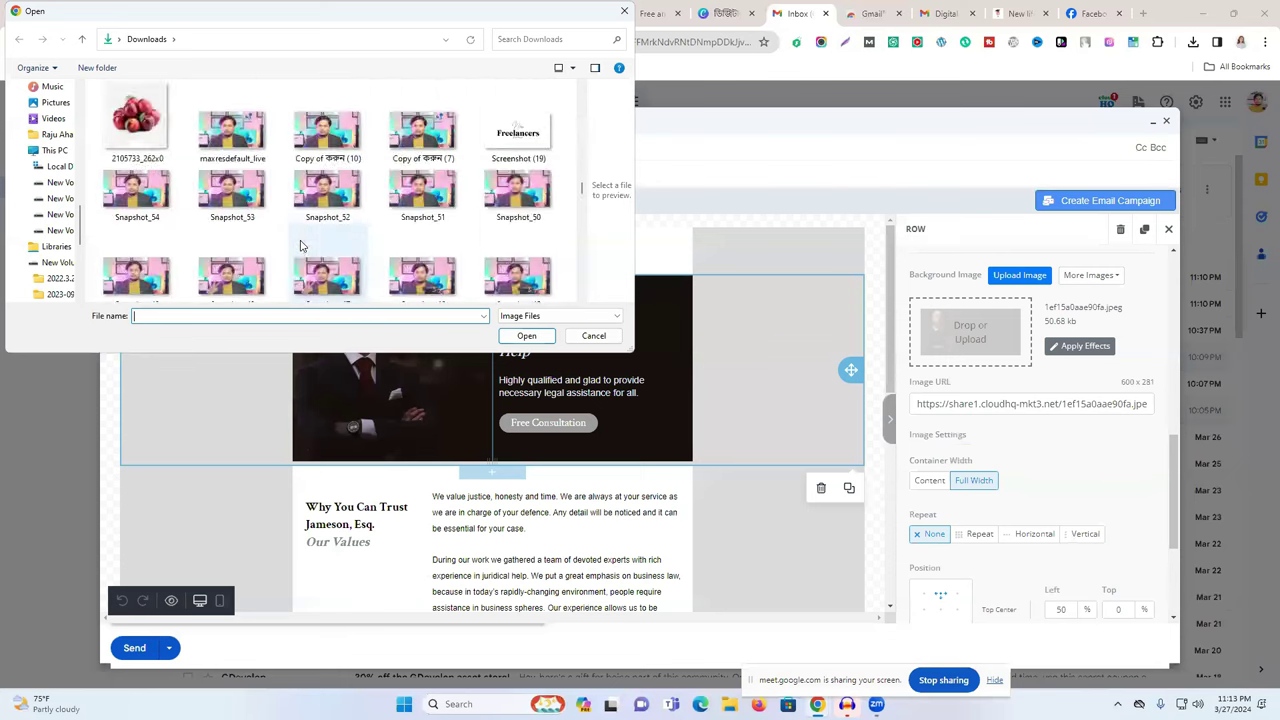
scroll(300, 245, "down", 10)
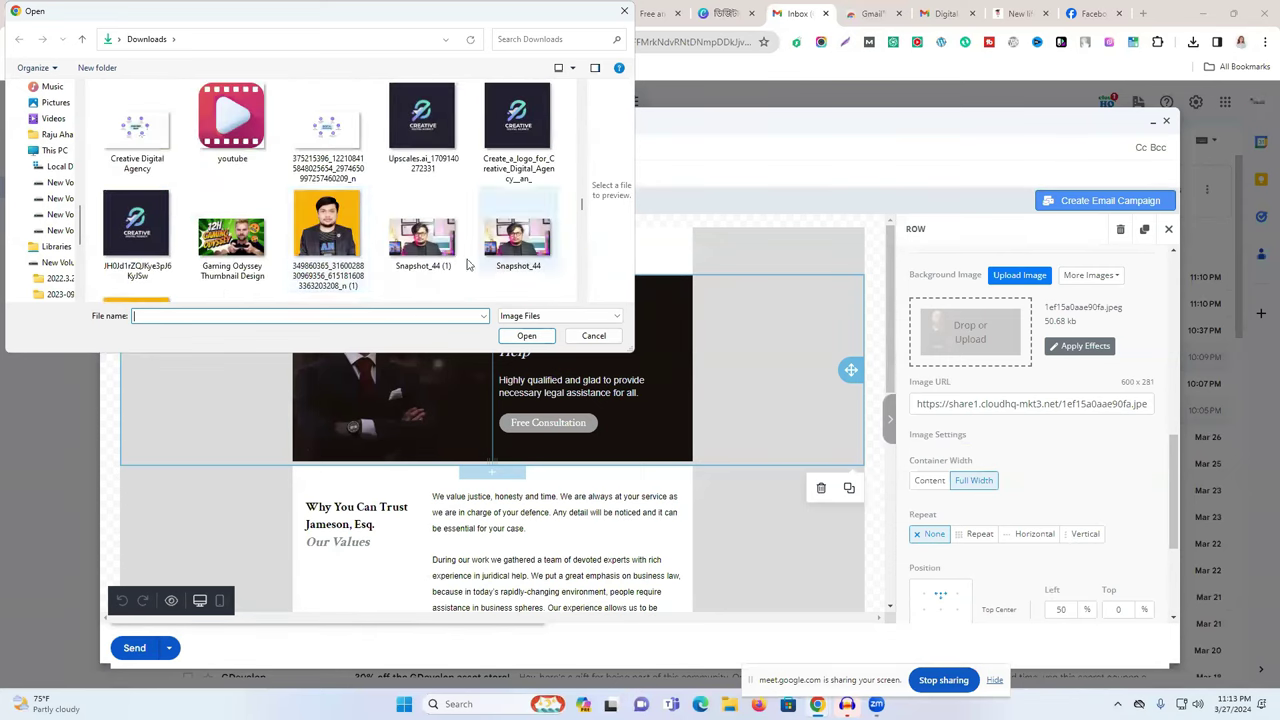
left_click(525, 240)
left_click(536, 340)
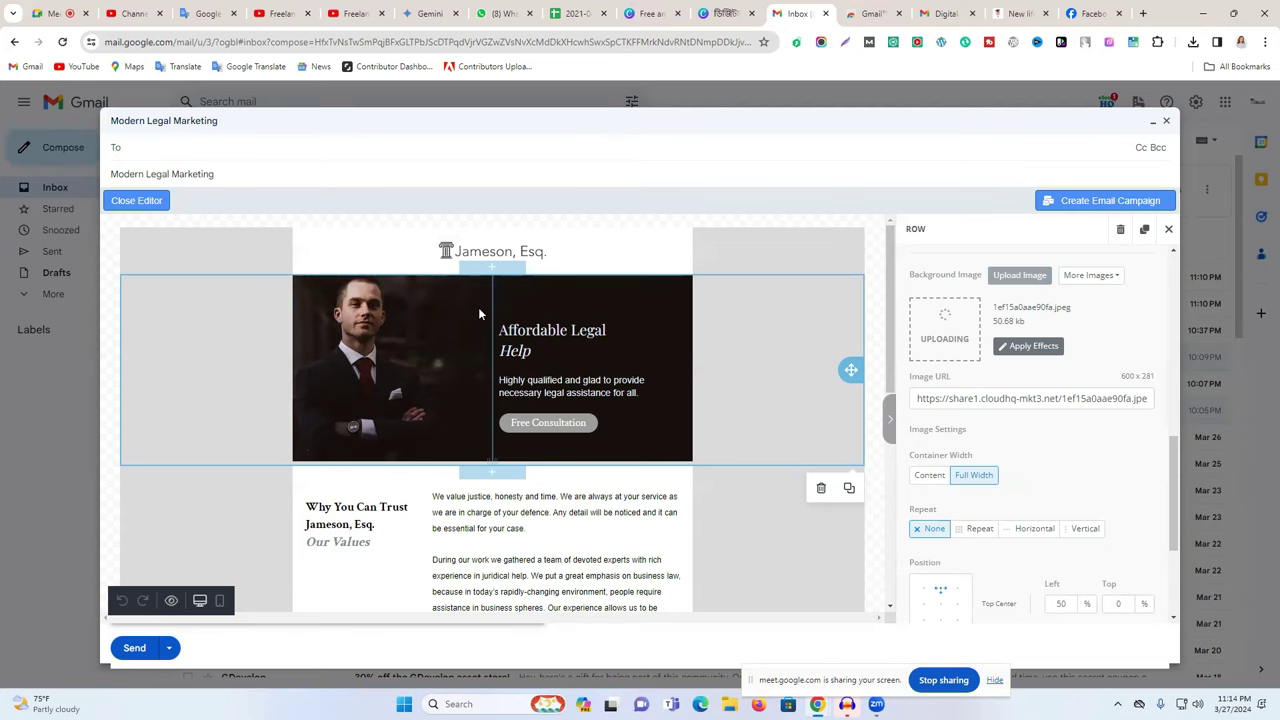
Set the position of the Affordable Legal Help row's background image to Center
scroll(490, 340, "down", 10)
scroll(540, 385, "up", 8)
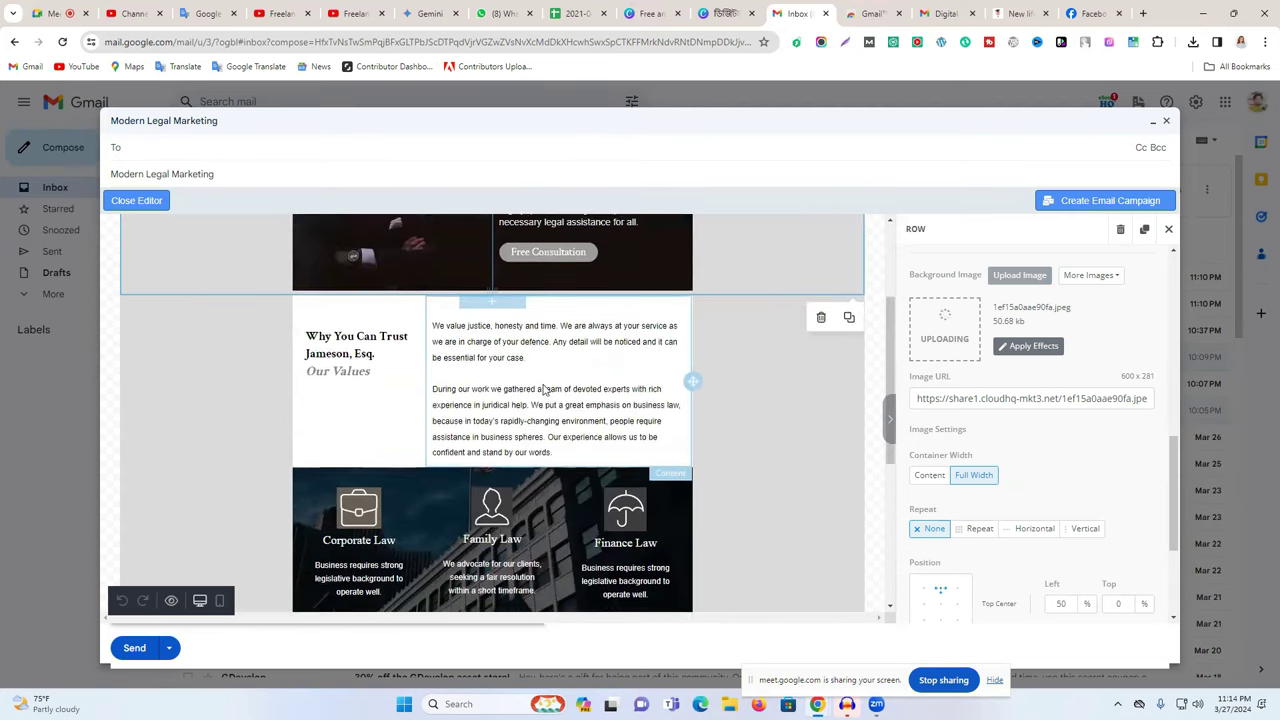
scroll(543, 390, "down", 3)
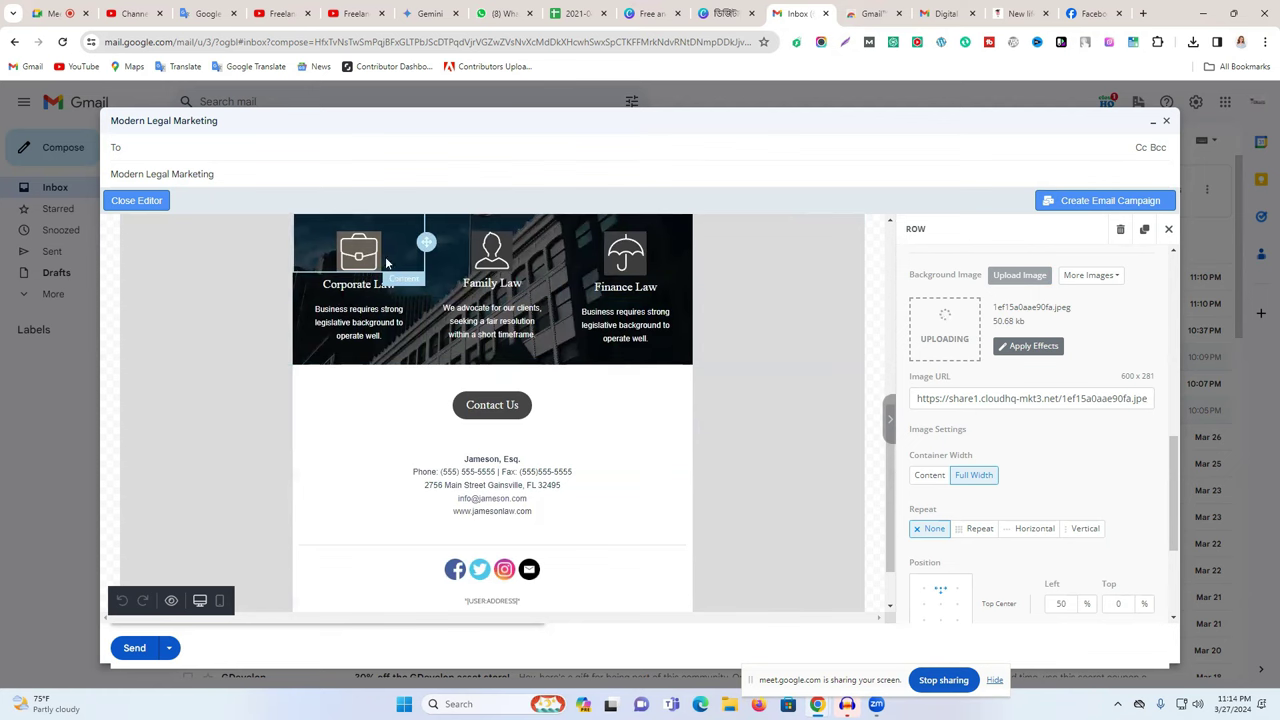
scroll(580, 364, "up", 5)
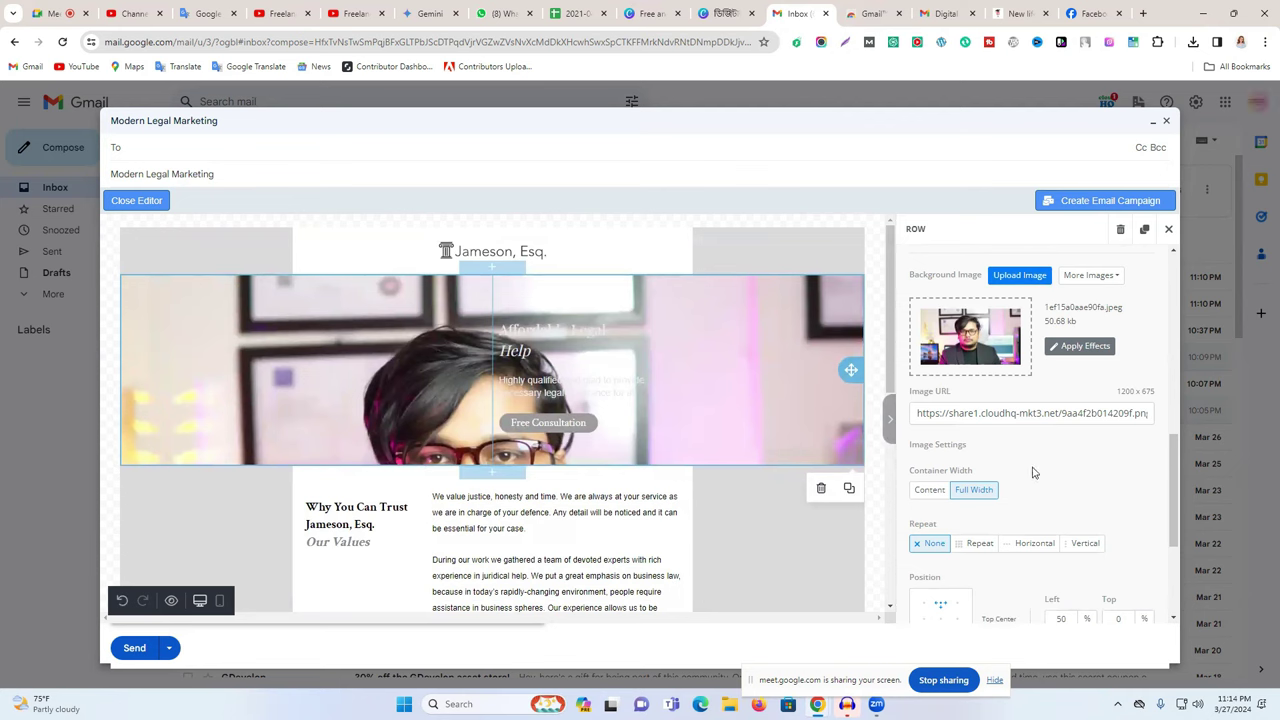
scroll(952, 507, "down", 2)
left_click(940, 486)
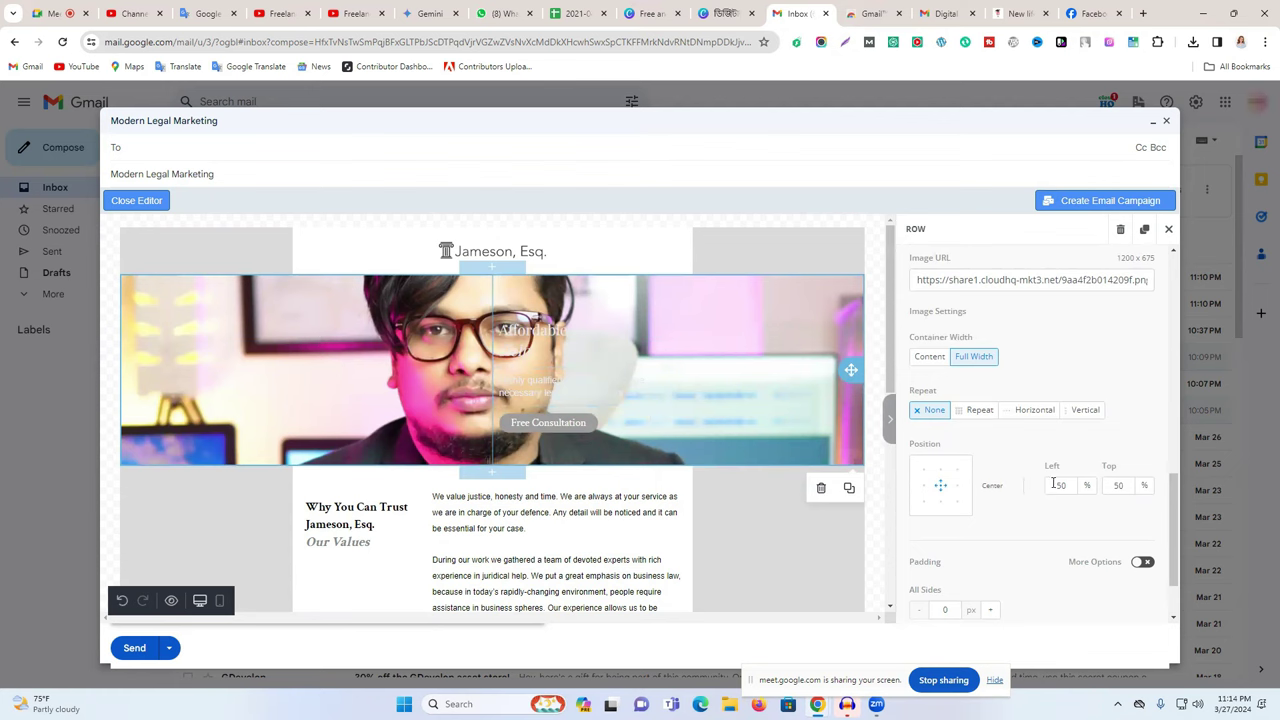
Change the text color of the Affordable Legal Help heading to bright green 61FF1B
scroll(1053, 484, "down", 2)
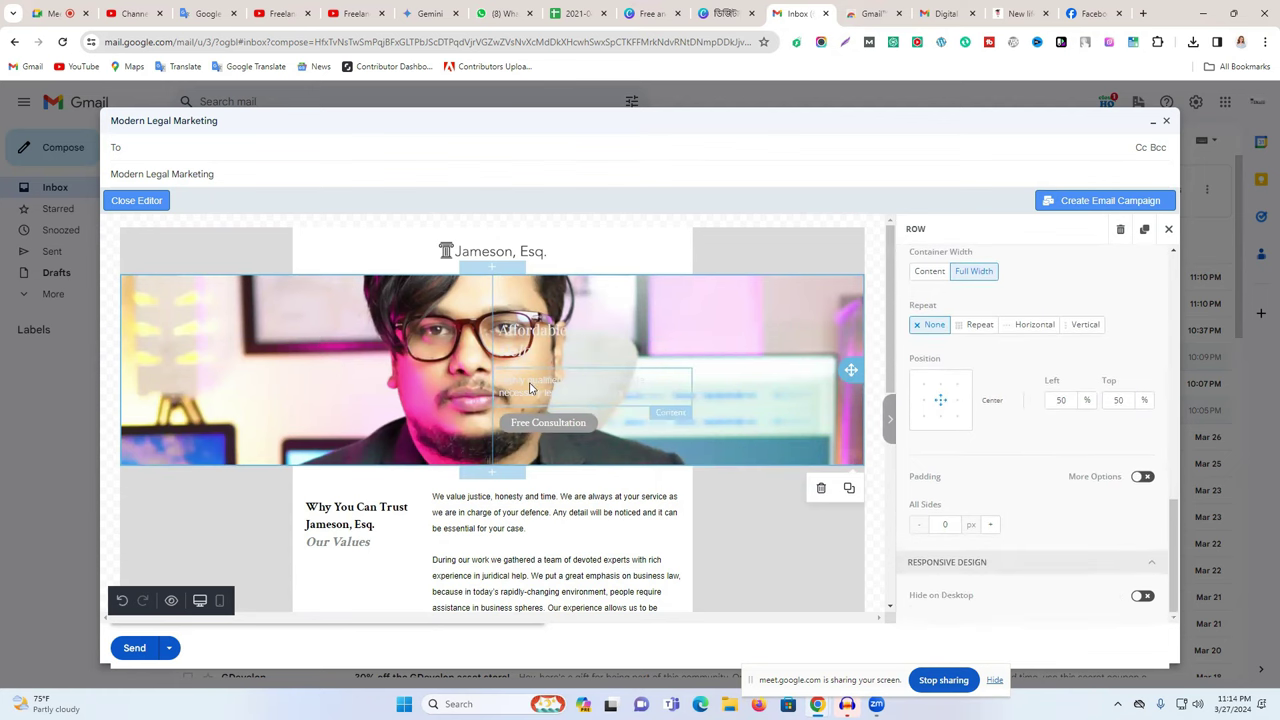
left_click(535, 344)
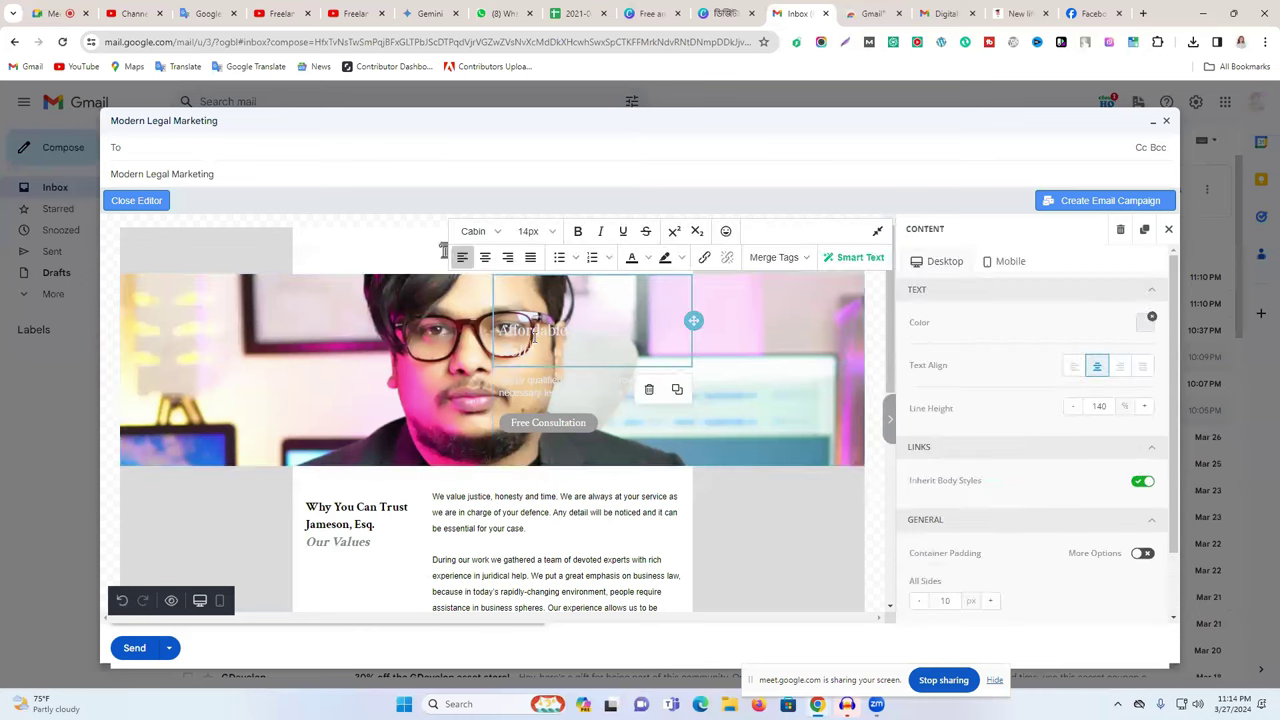
left_click(1145, 324)
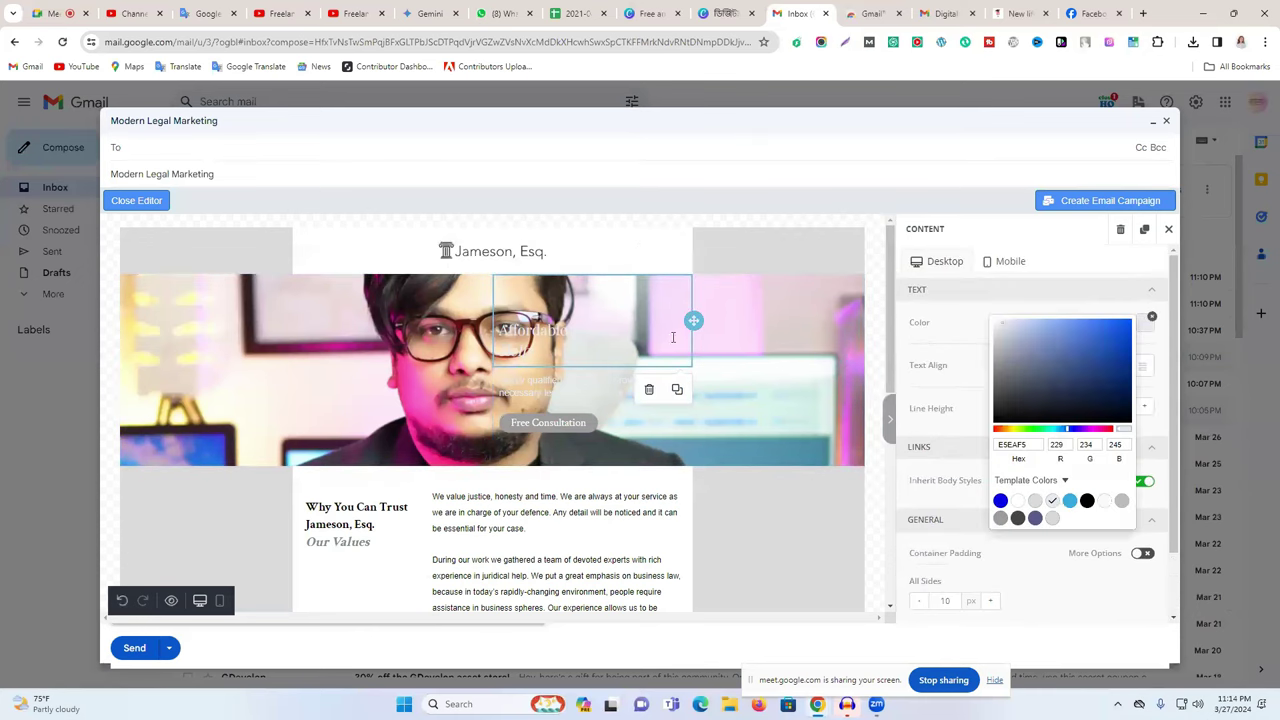
left_click(1120, 414)
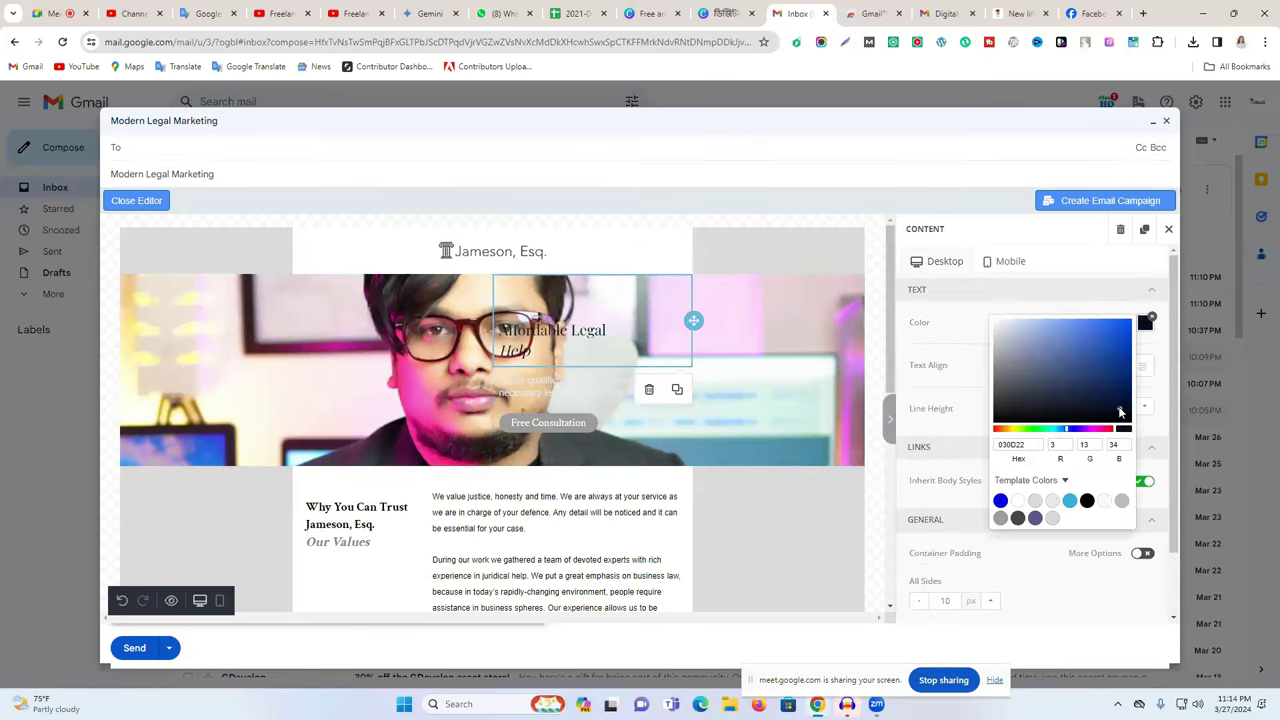
mouse_move(1119, 397)
left_mouse_down()
mouse_move(1124, 335)
mouse_move(1120, 395)
mouse_move(1095, 404)
left_mouse_up()
left_click_drag(1005, 430, 1032, 430)
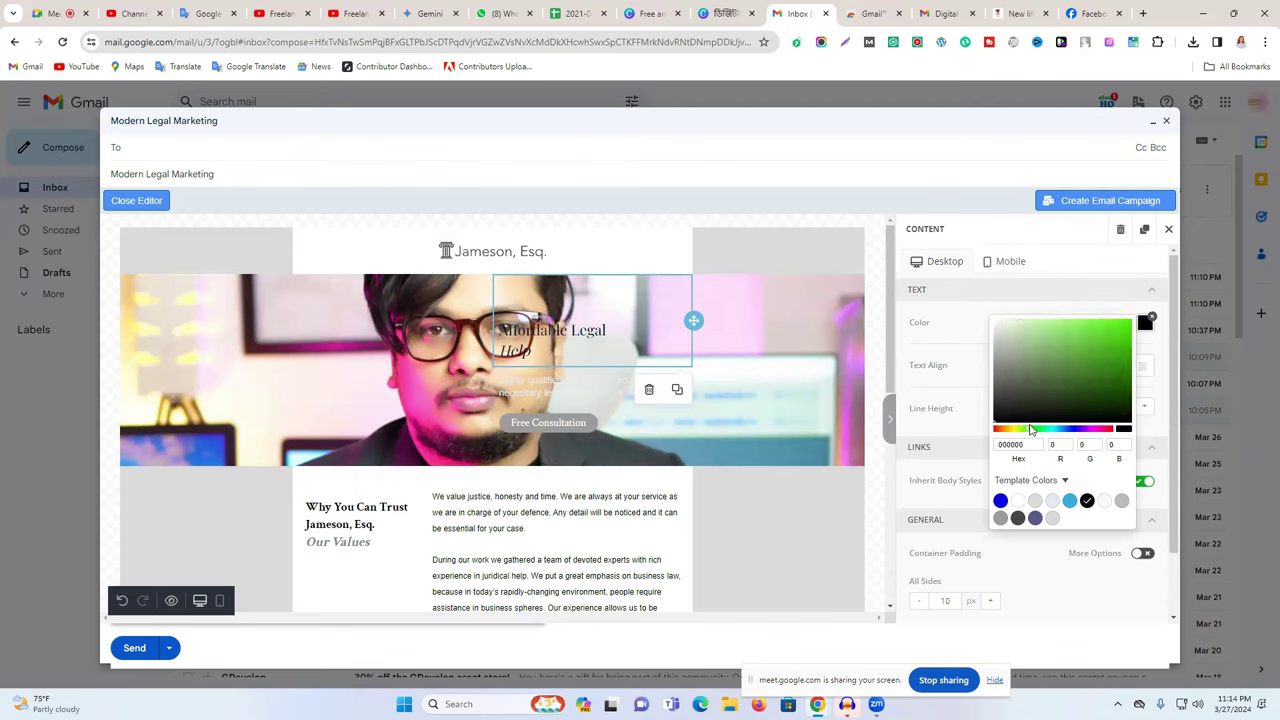
left_click_drag(1117, 379, 1117, 336)
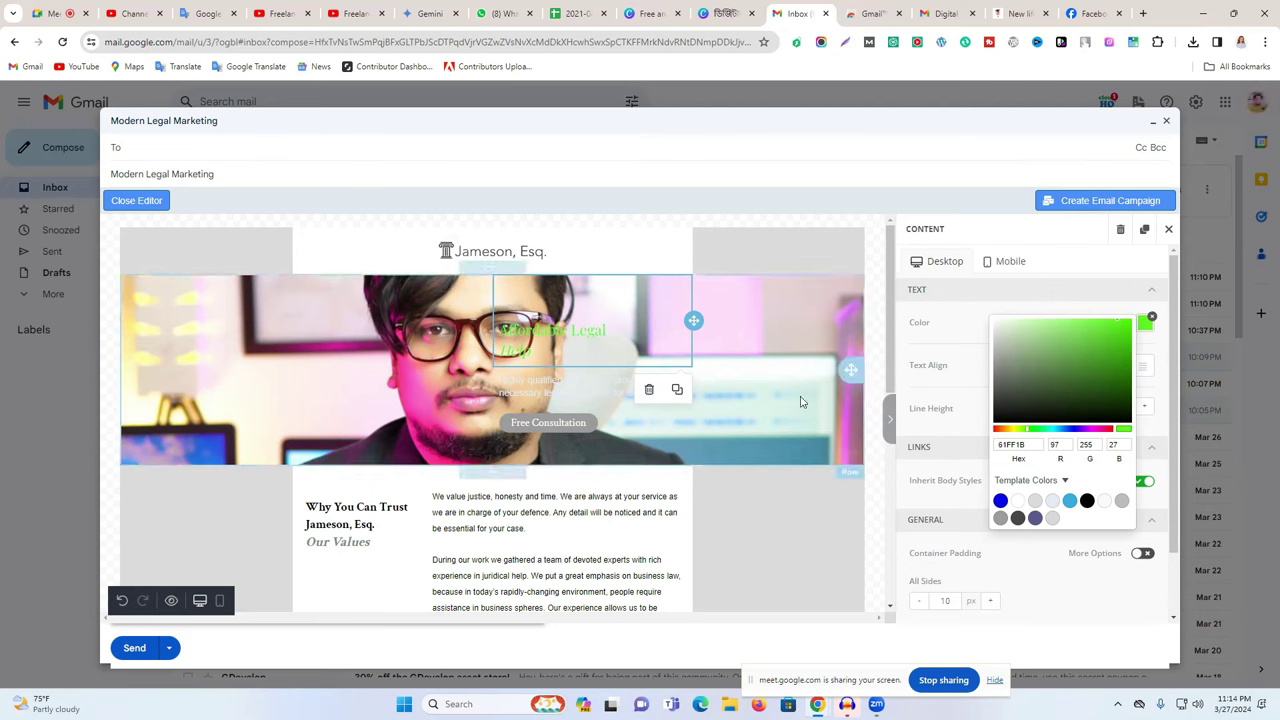
left_click(751, 534)
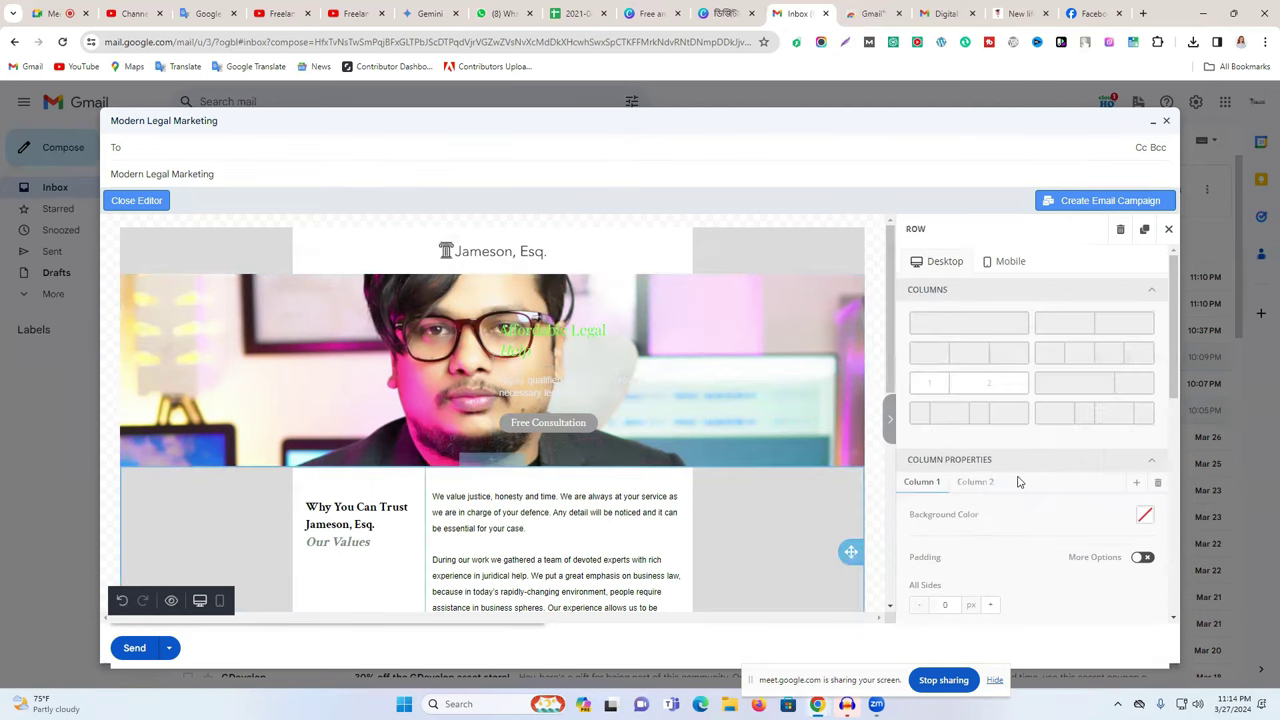
Inspect the editable text of the tagline under the Affordable Legal Help heading and the Our Values paragraph
left_click(530, 388)
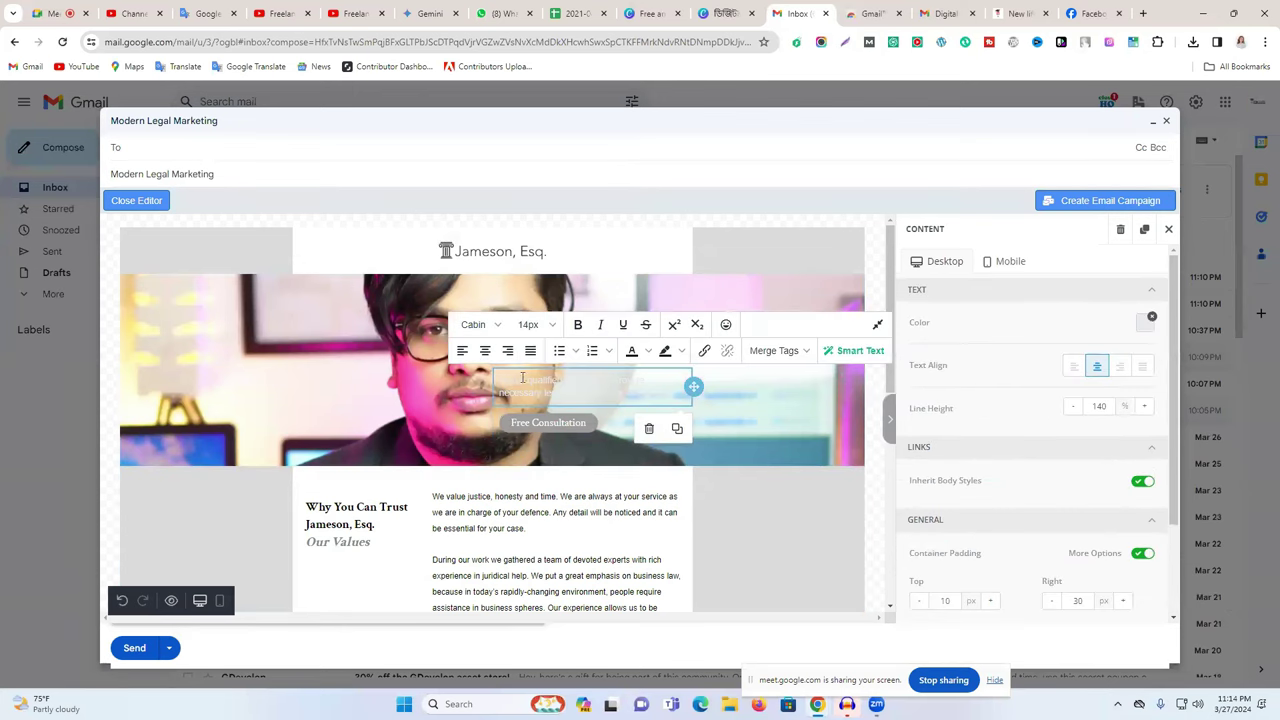
left_click_drag(499, 380, 640, 393)
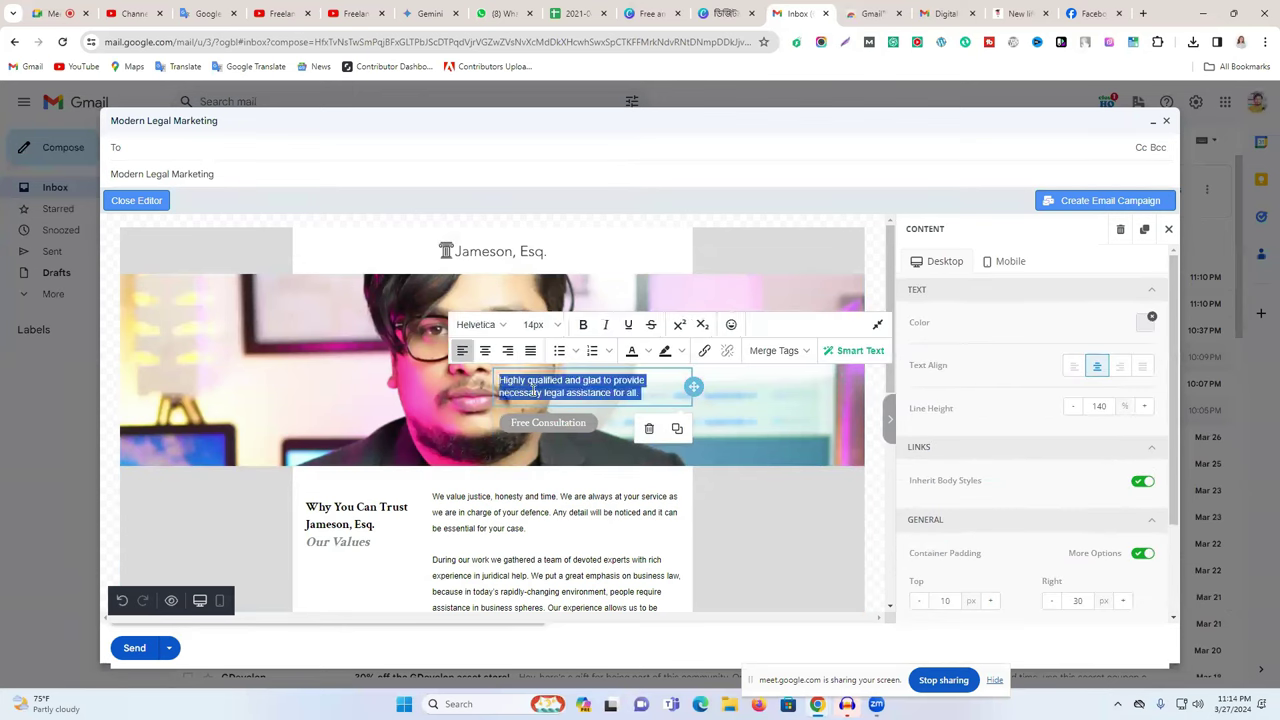
scroll(491, 432, "down", 1)
double_click(481, 430)
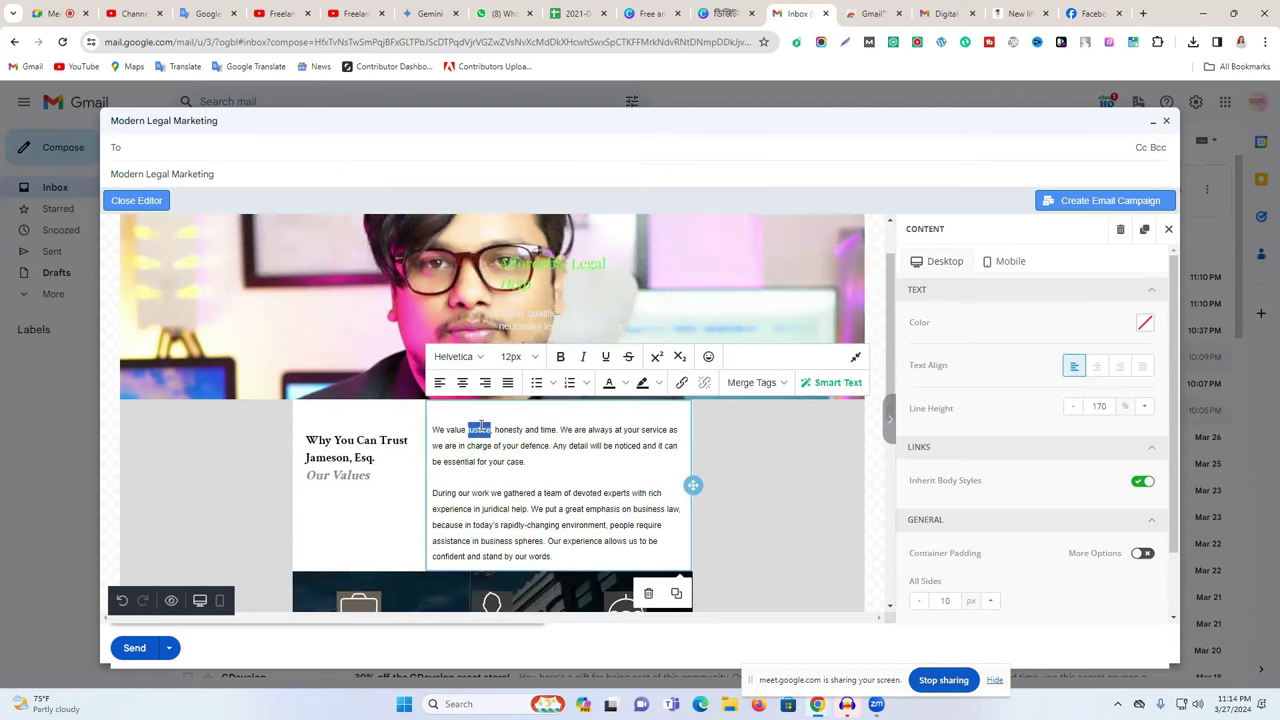
Replace the person icon in the Family law column with the Screenshot (37) image from the Downloads folder
scroll(481, 430, "down", 3)
scroll(670, 347, "down", 3)
scroll(670, 347, "up", 3)
left_click(530, 395)
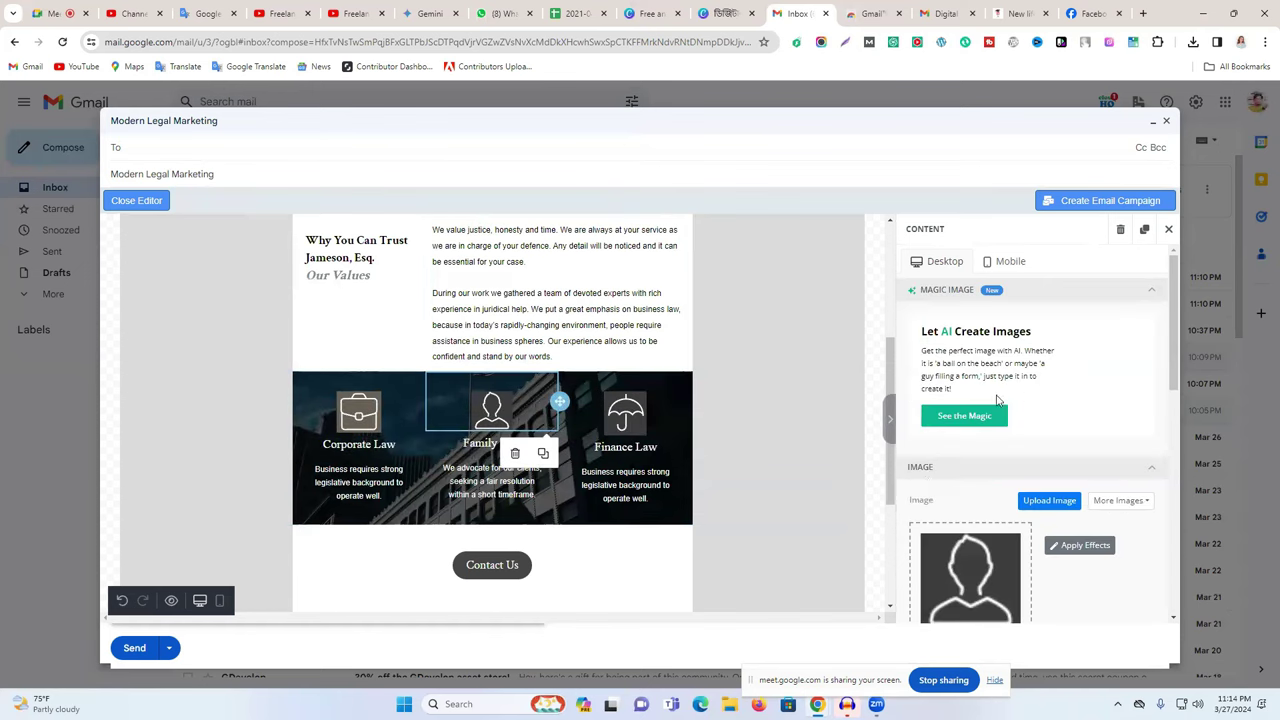
scroll(997, 400, "down", 3)
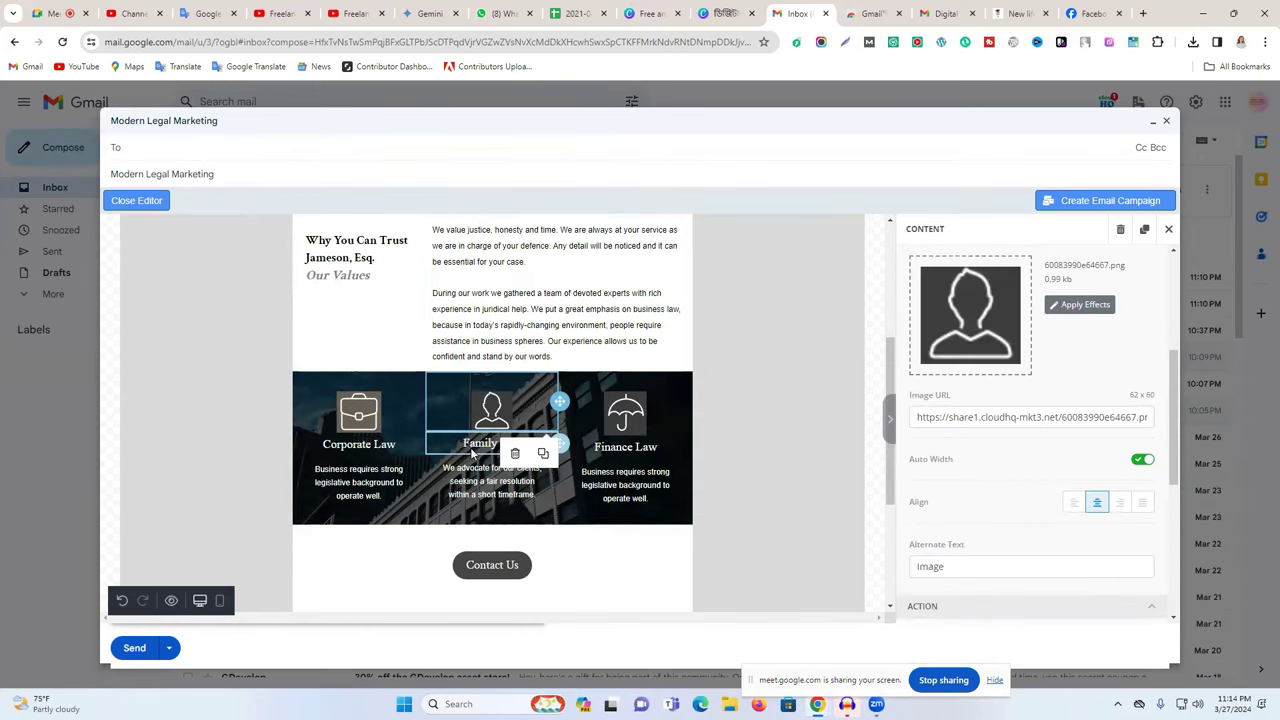
left_click(989, 316)
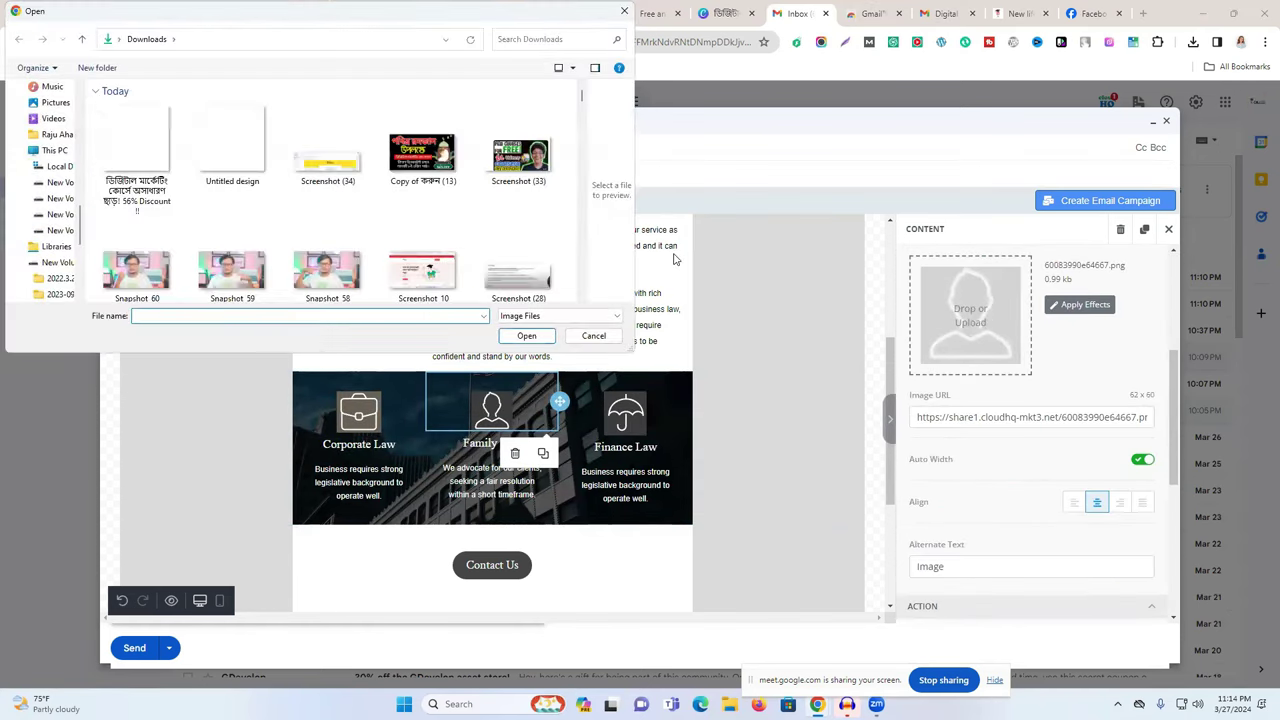
scroll(424, 200, "down", 3)
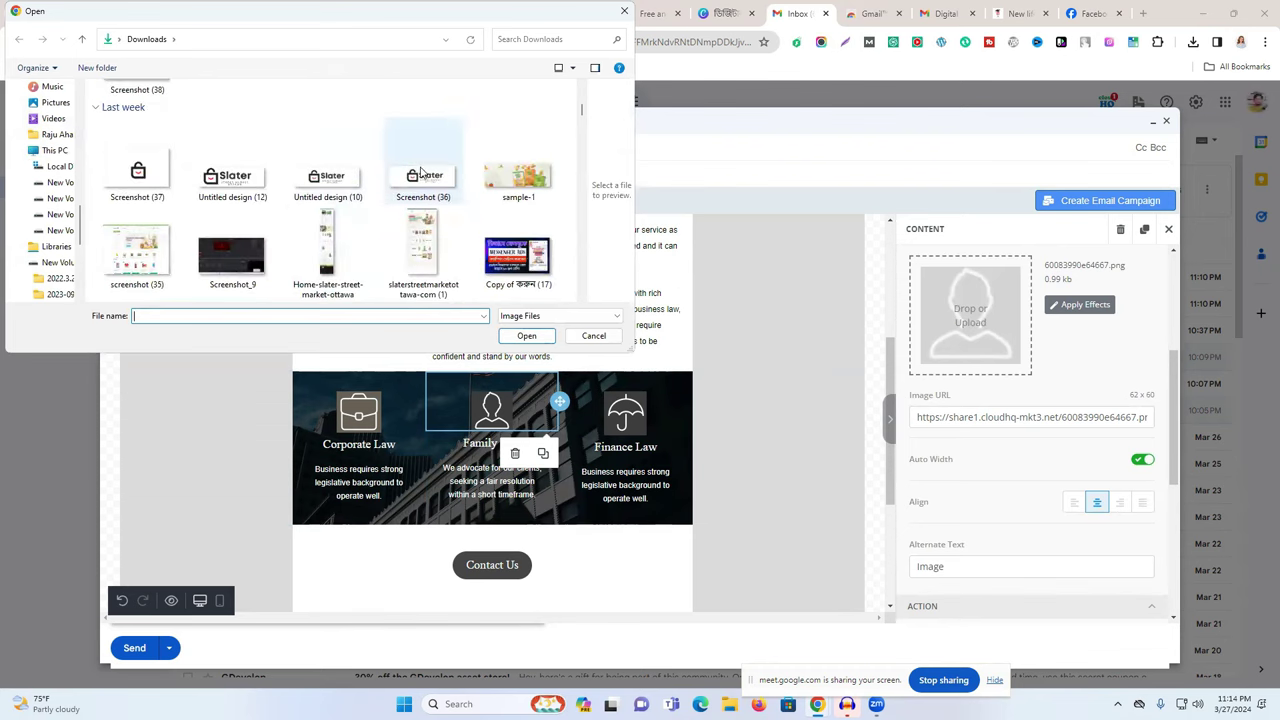
left_click(137, 168)
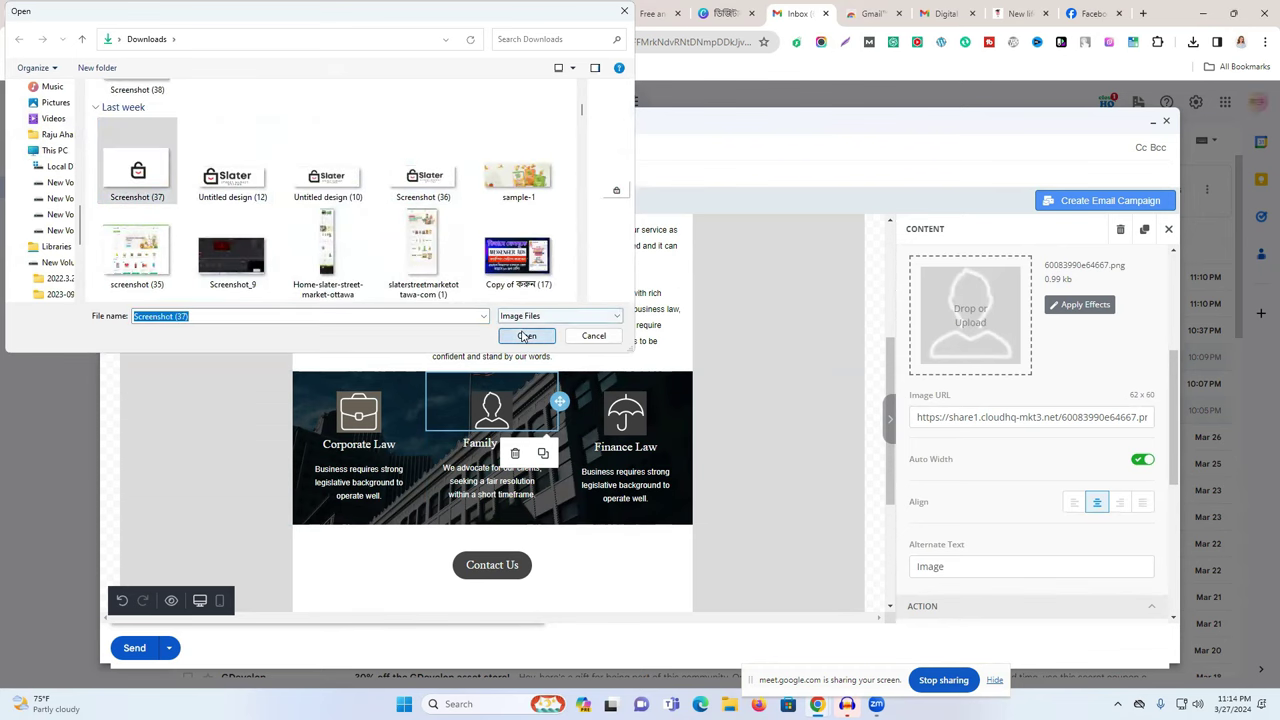
left_click(525, 336)
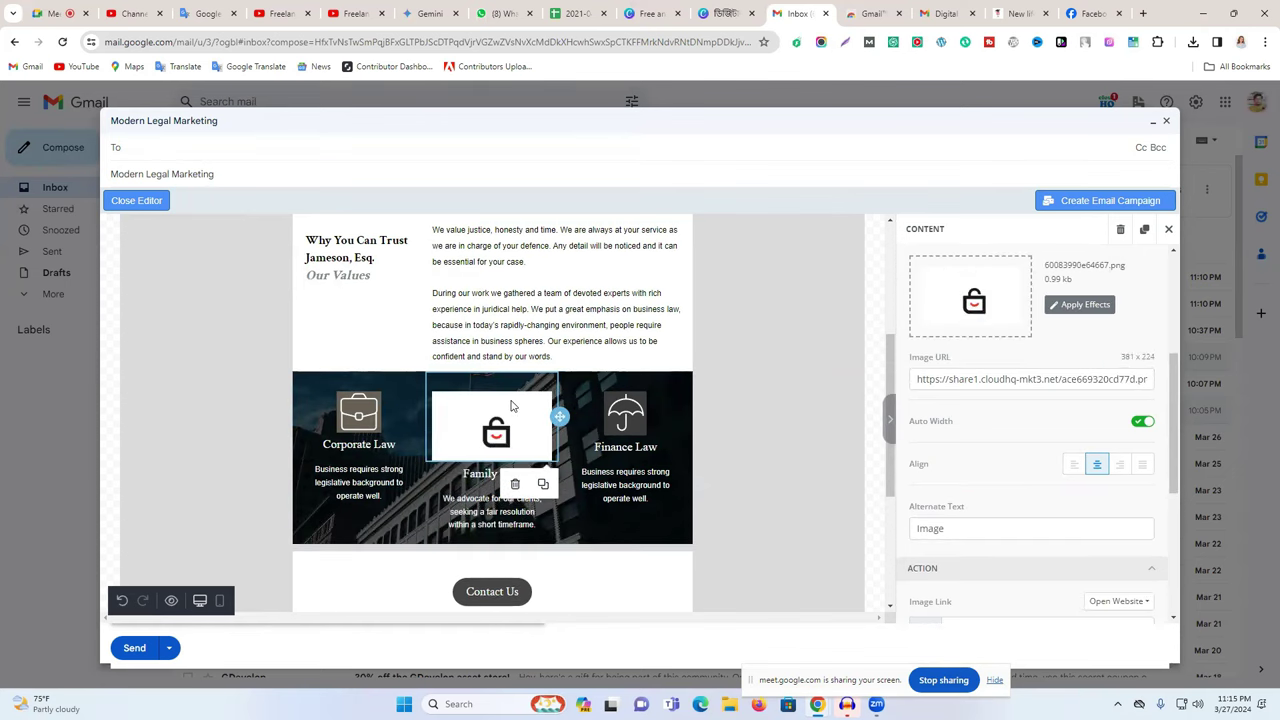
Open the Flaticon website in a new browser tab
key("ctrl+t")
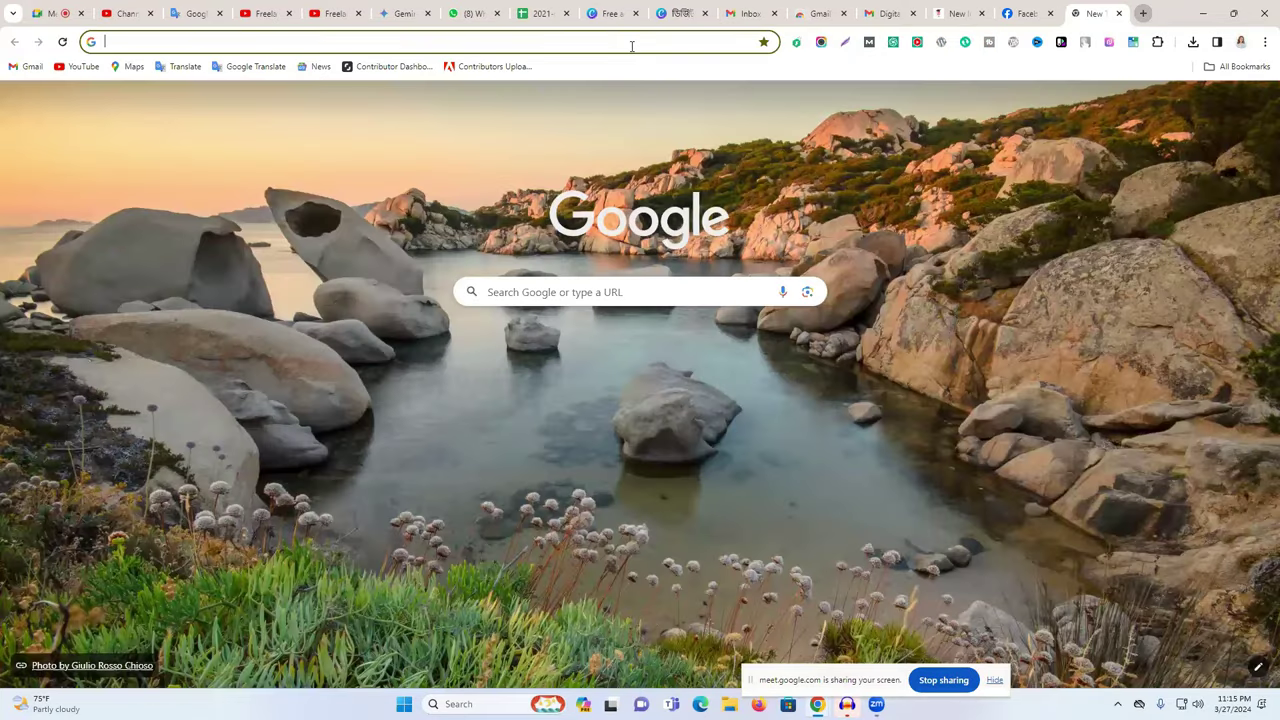
type("i")
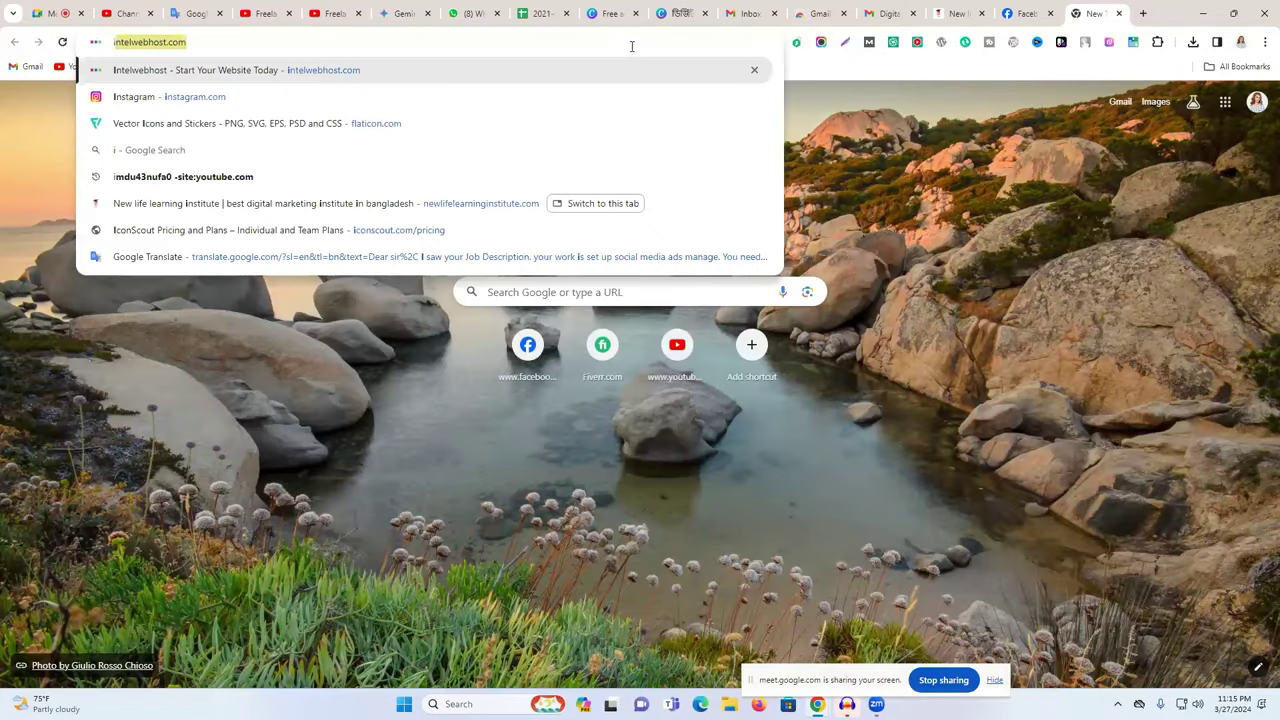
left_click(557, 132)
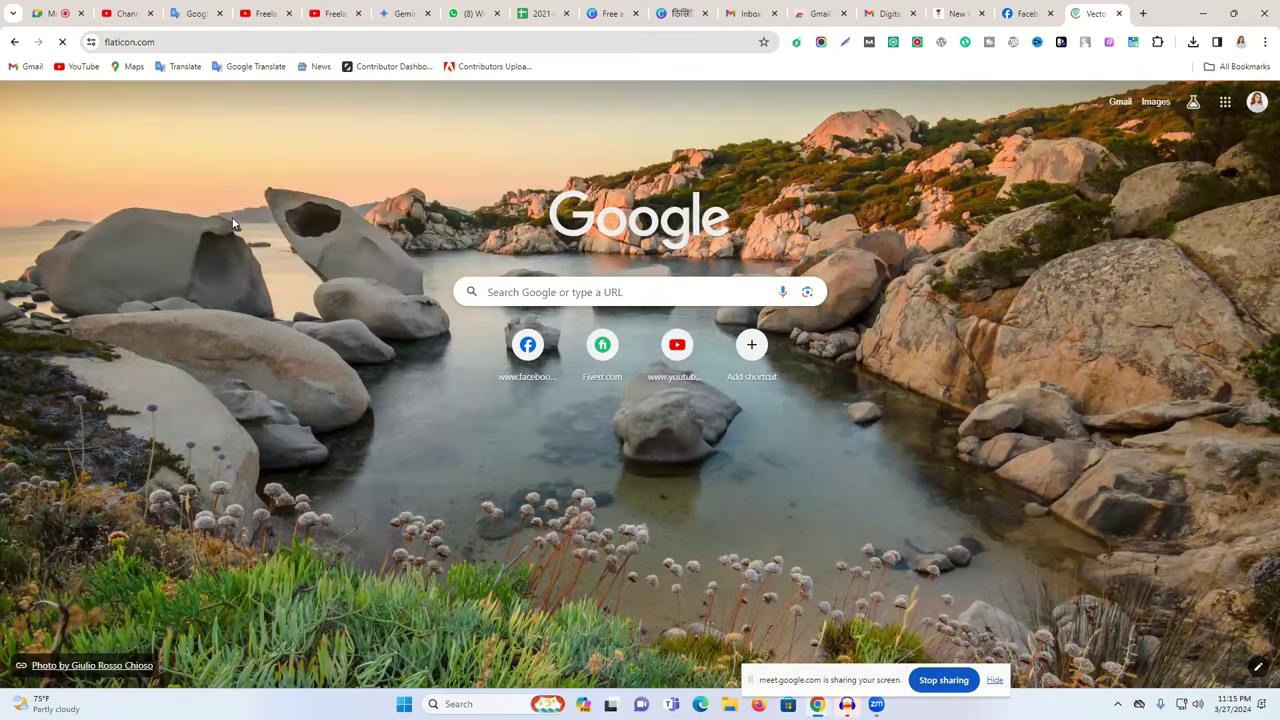
scroll(535, 358, "down", 7)
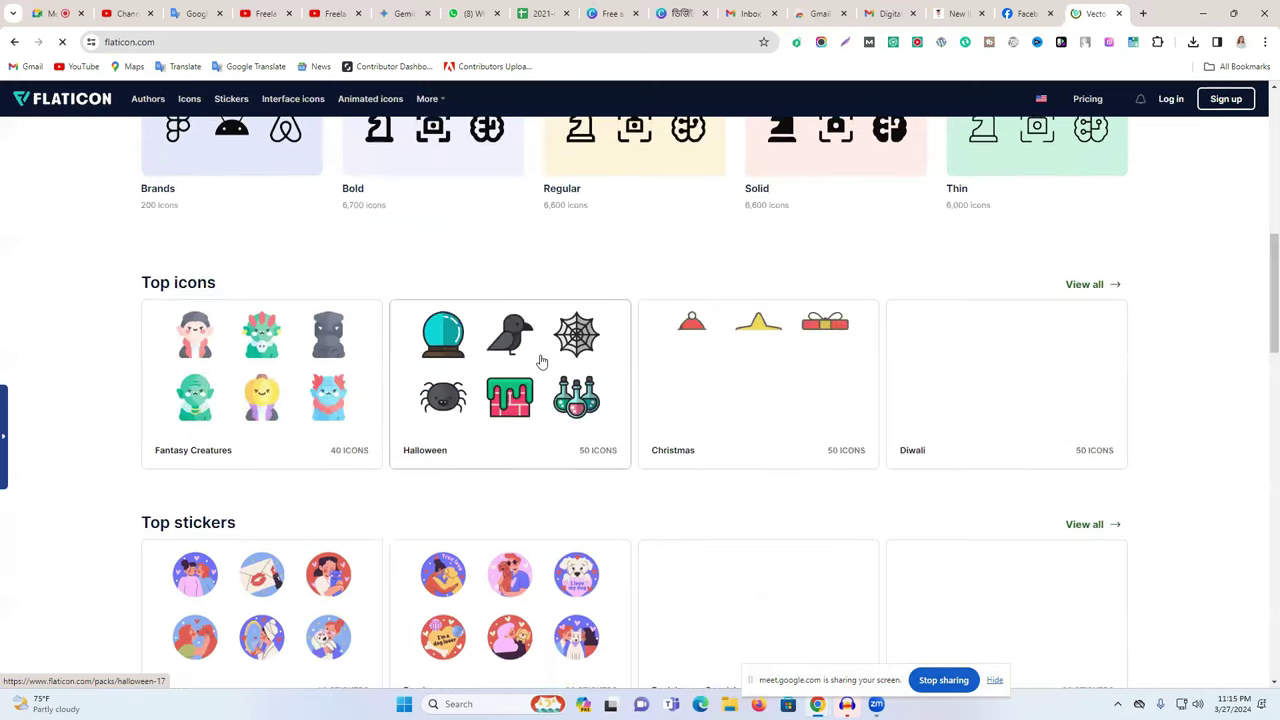
scroll(540, 360, "up", 7)
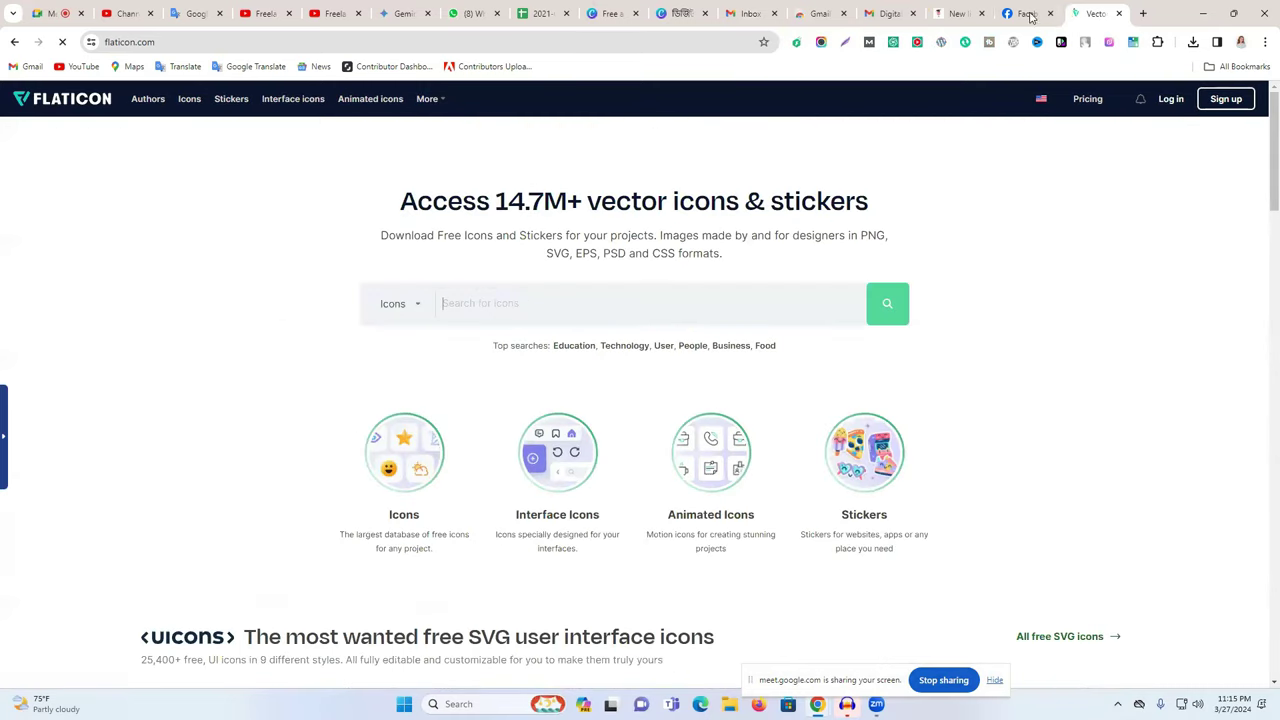
Search Flaticon's icon library for "service"
type("ser")
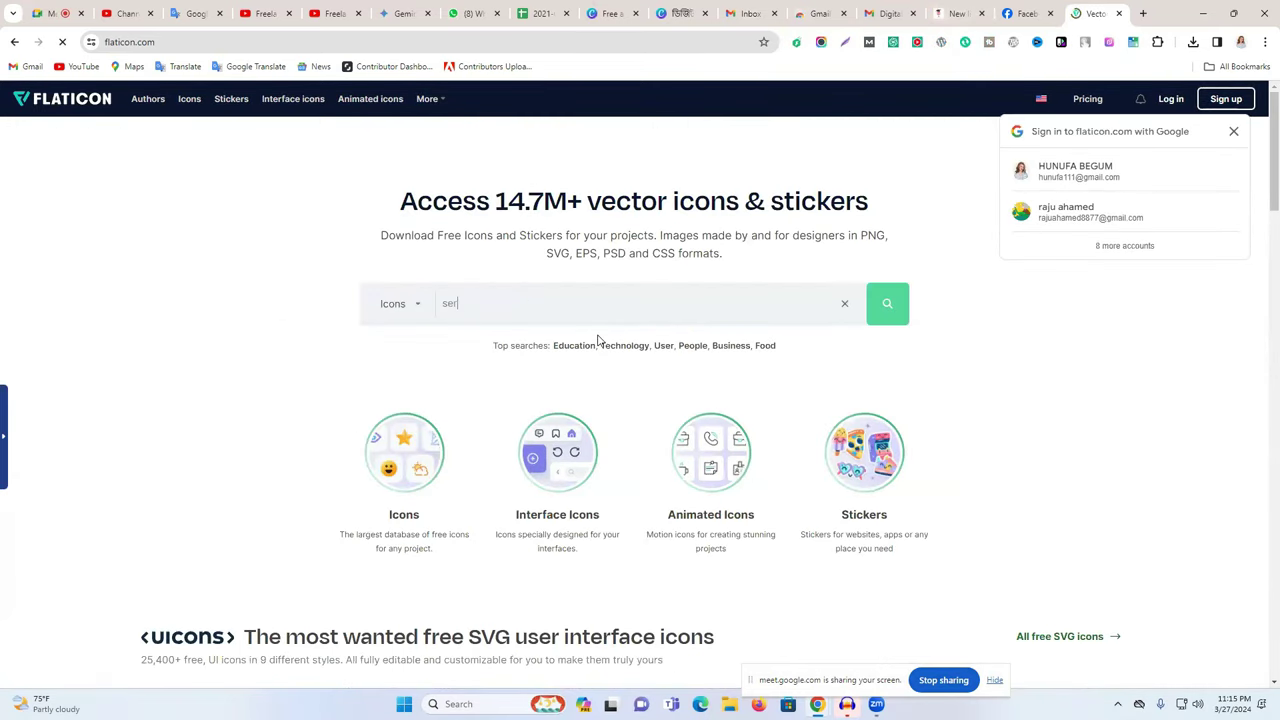
type("viceas")
key("BackSpace")
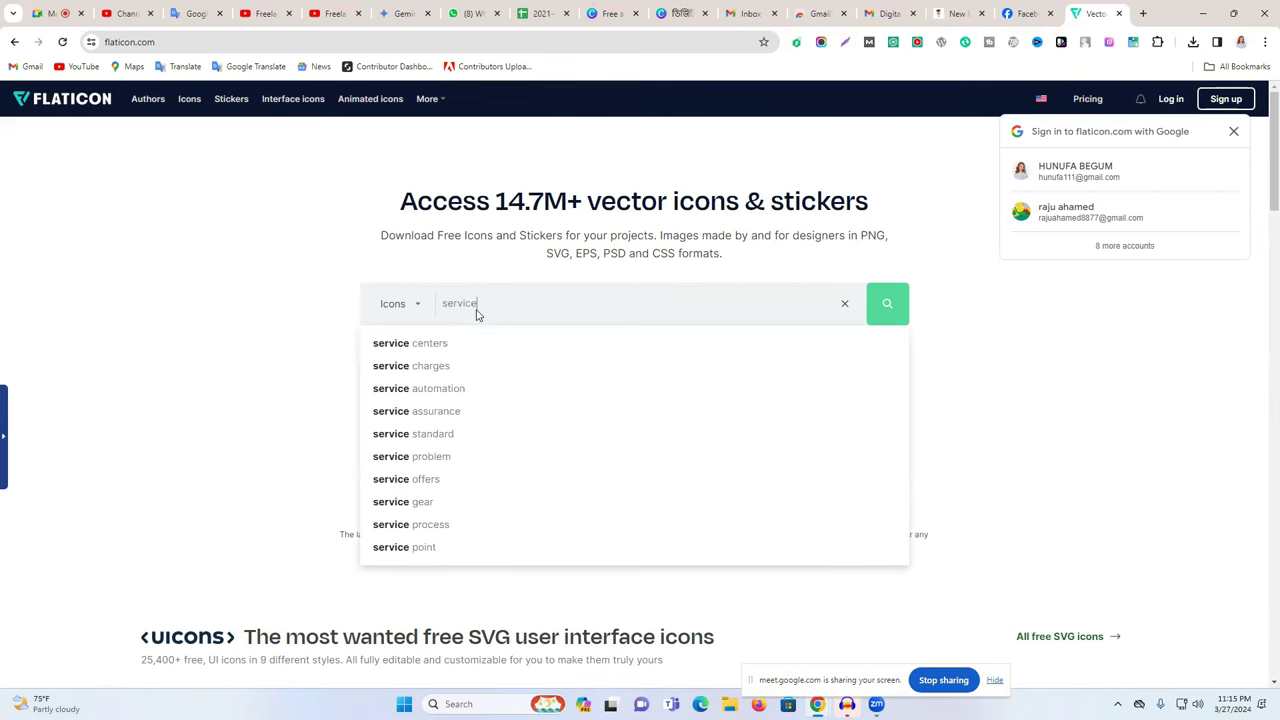
key("Return")
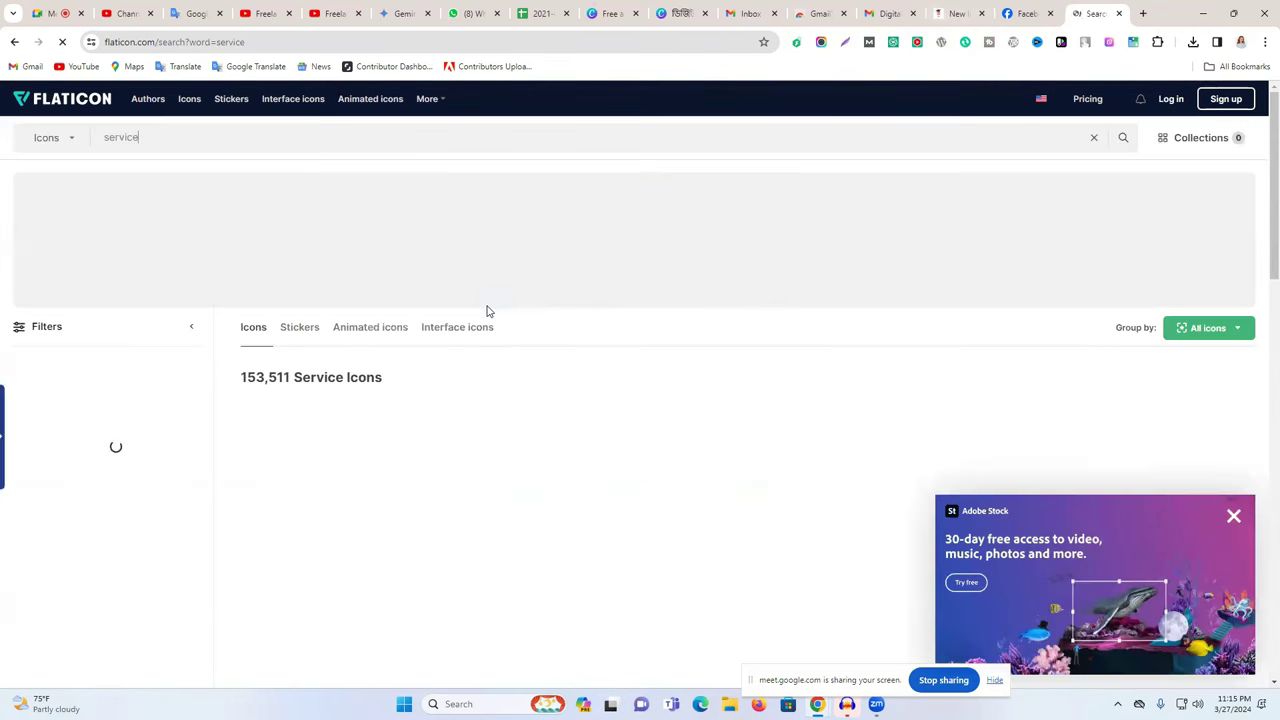
scroll(490, 320, "down", 2)
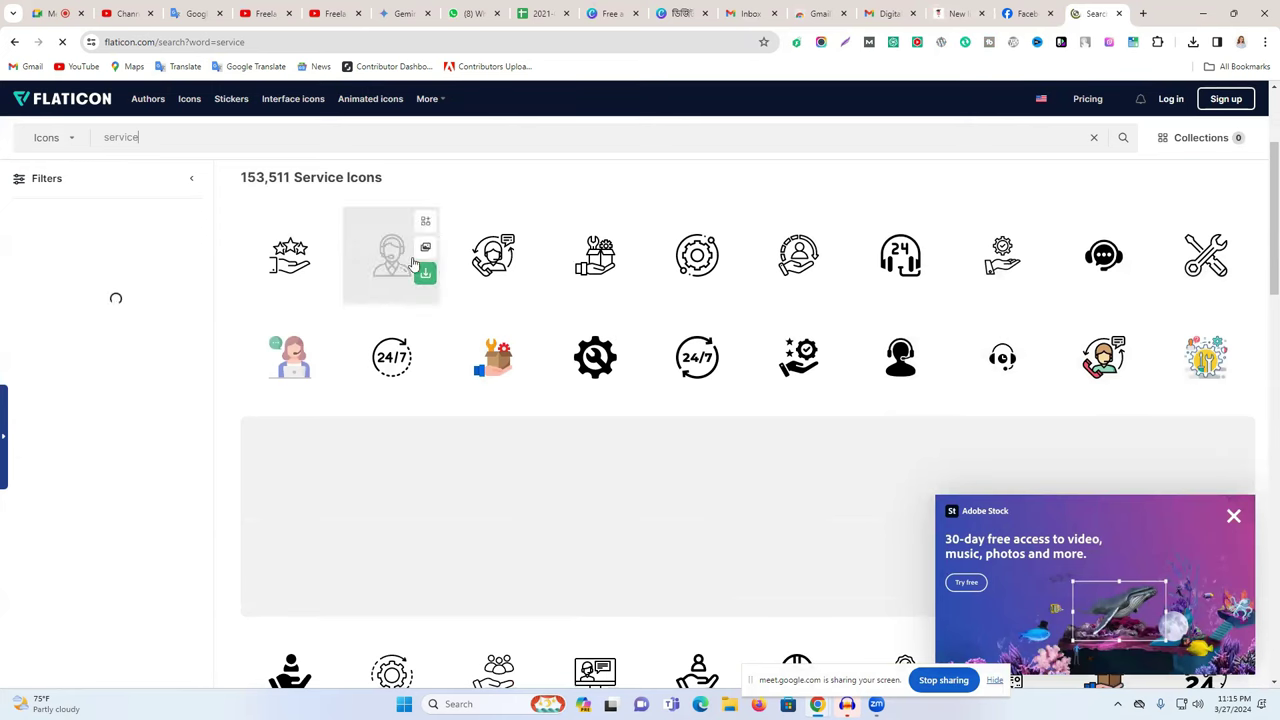
left_click(748, 10)
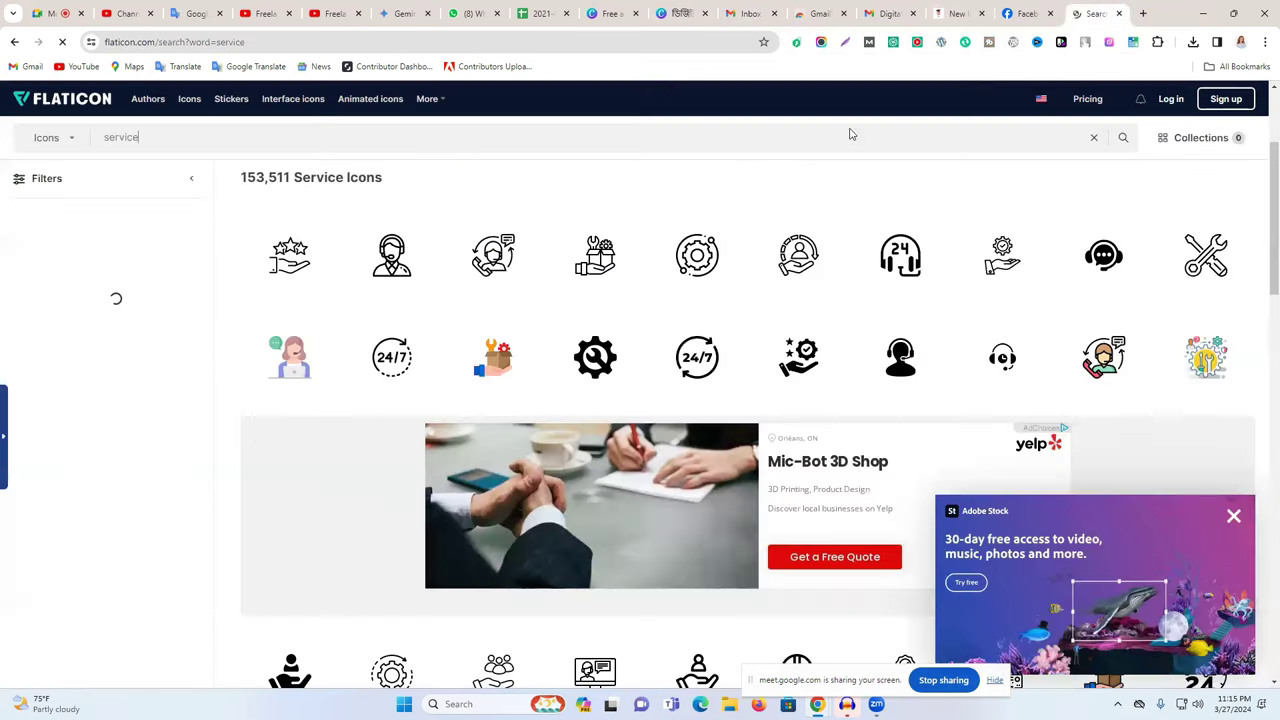
left_click(1096, 13)
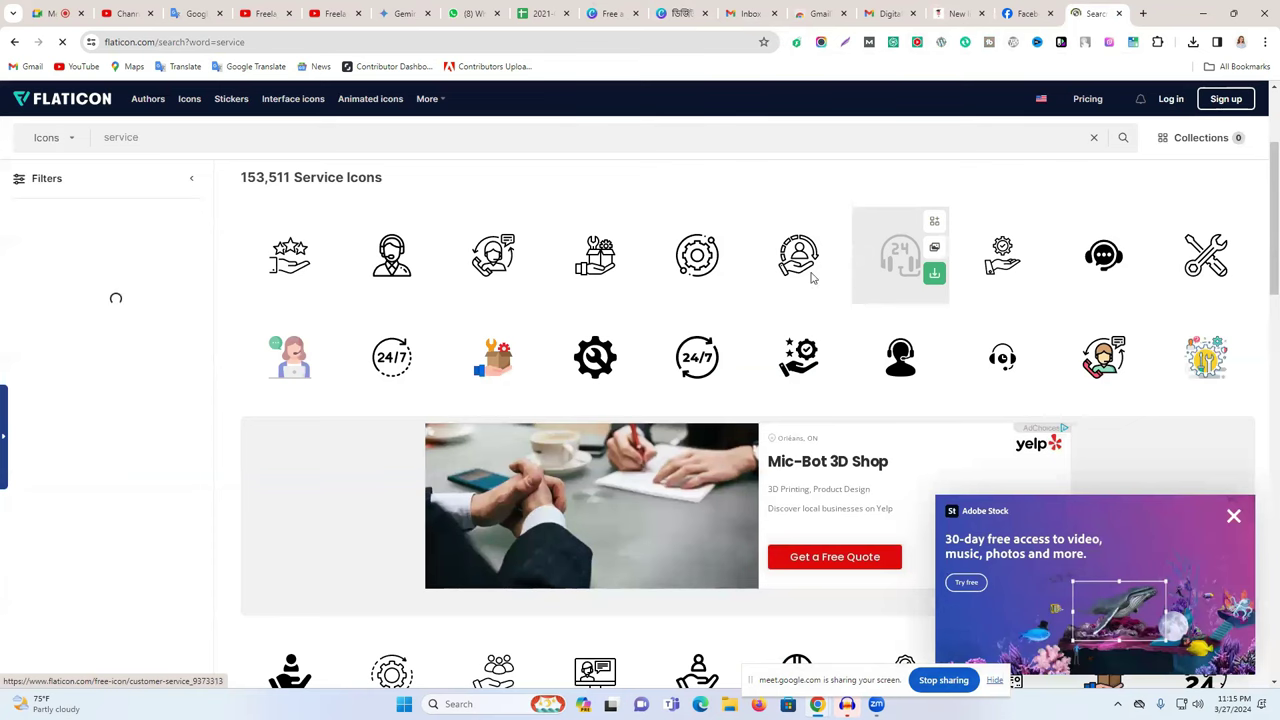
Download the customer-service icon of a hand holding a circled person, complete the bridges image check and dismiss the attribution notice
mouse_move(785, 290)
left_click(799, 350)
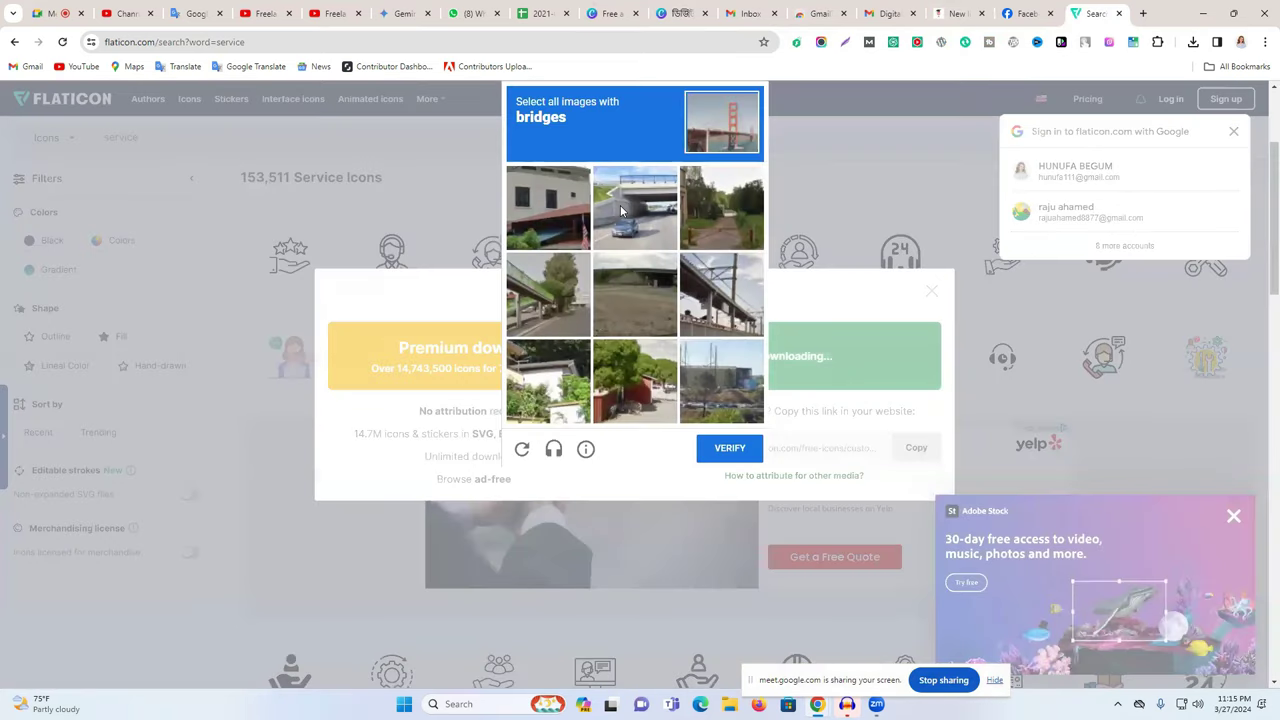
left_click(620, 210)
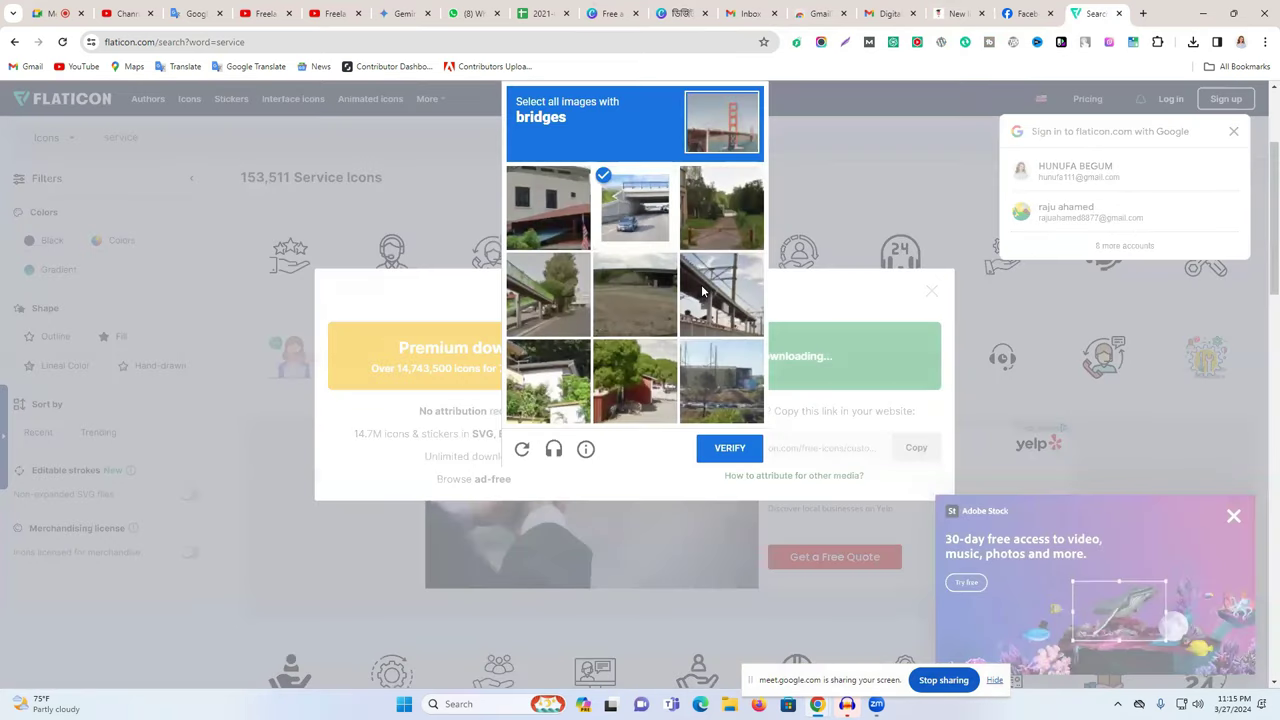
left_click(702, 294)
left_click(704, 392)
left_click(698, 382)
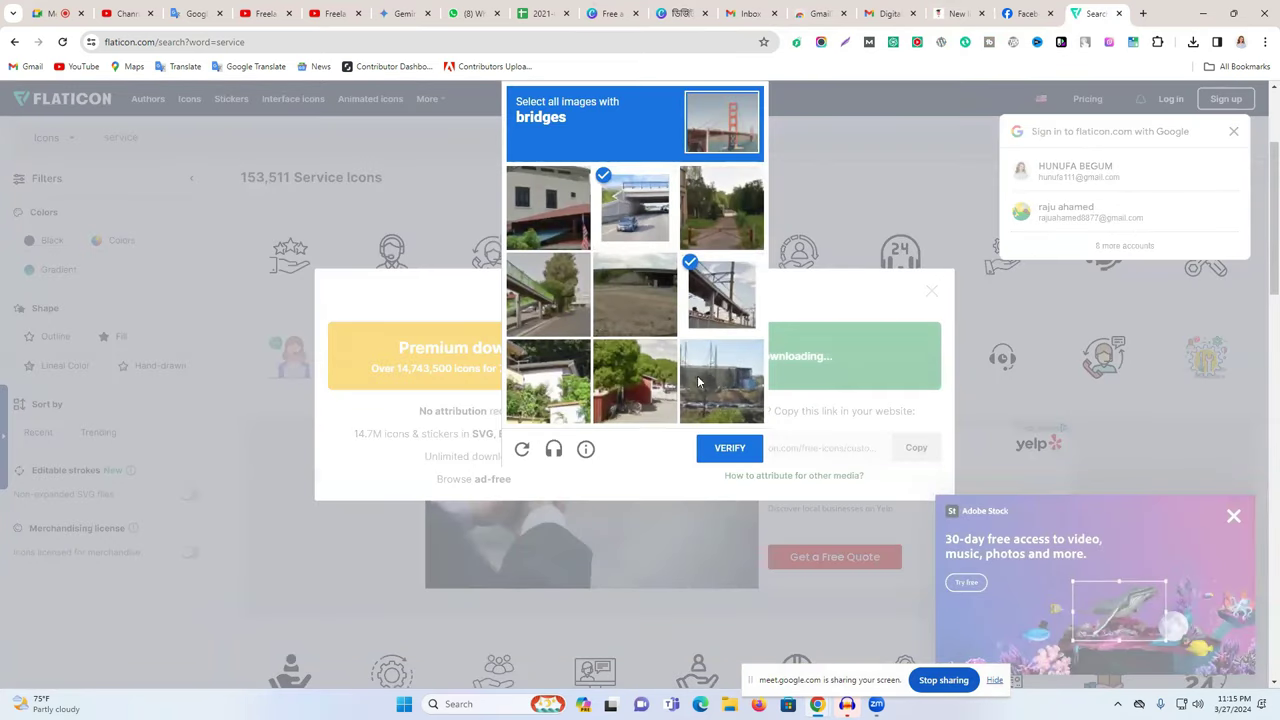
left_click(535, 302)
left_click(724, 450)
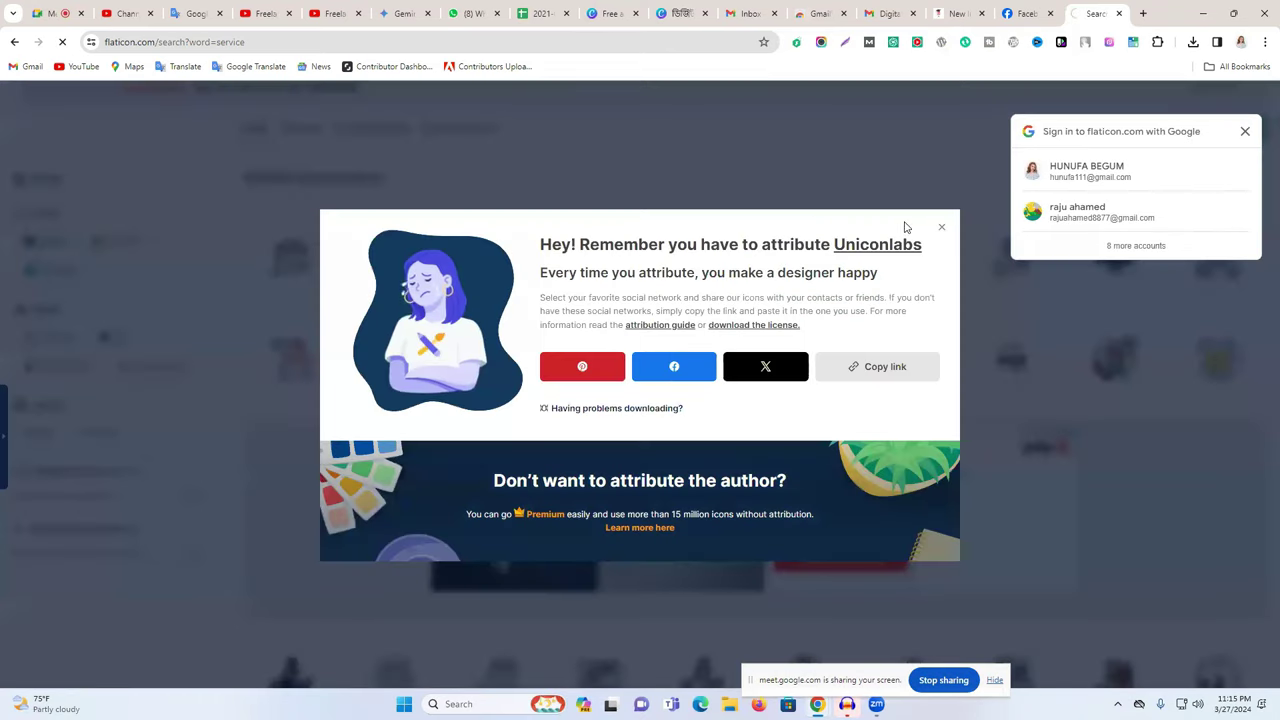
left_click(946, 225)
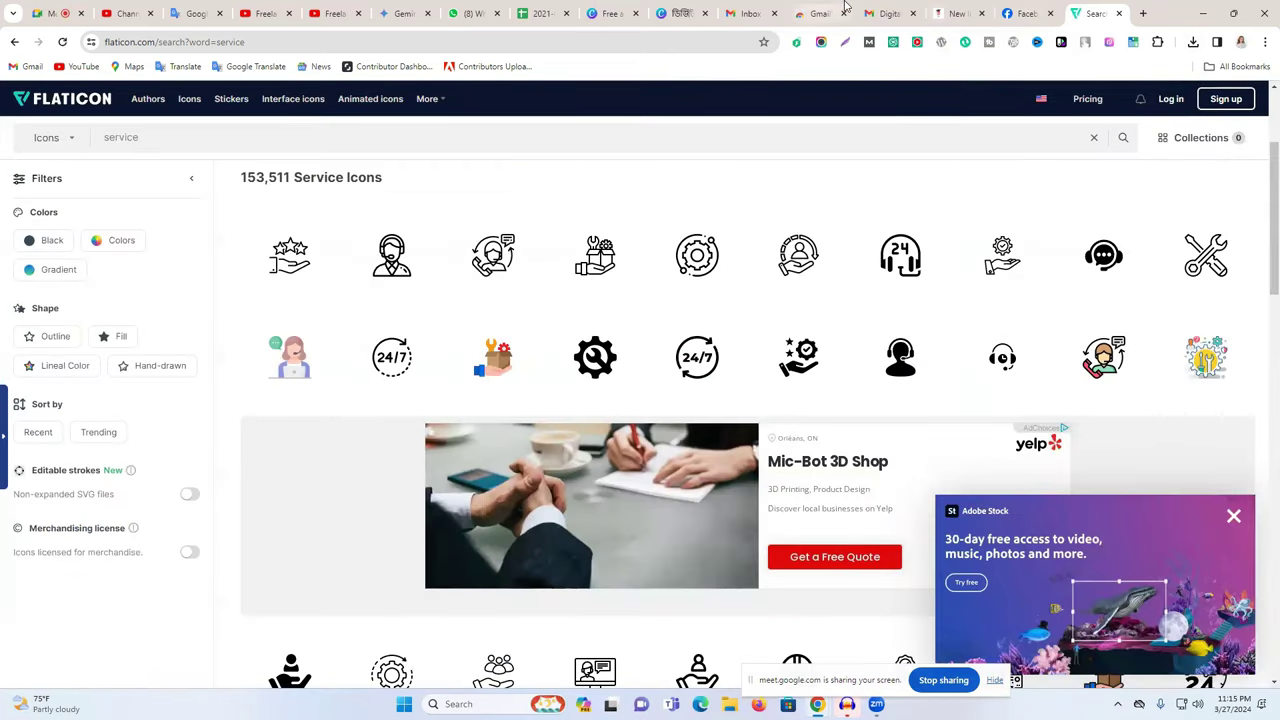
Return to the Gmail draft and replace the Family law column's image with the downloaded customer-service icon
left_click(820, 13)
left_click(768, 8)
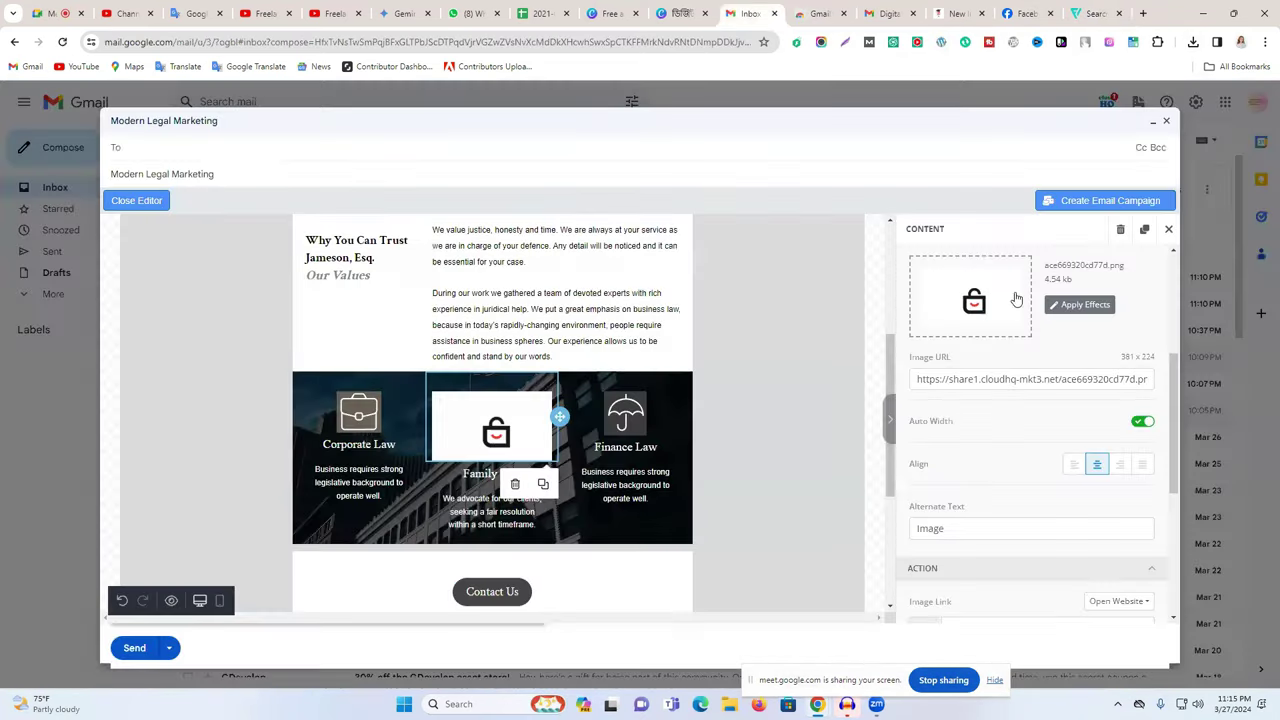
left_click(1008, 300)
left_click(140, 142)
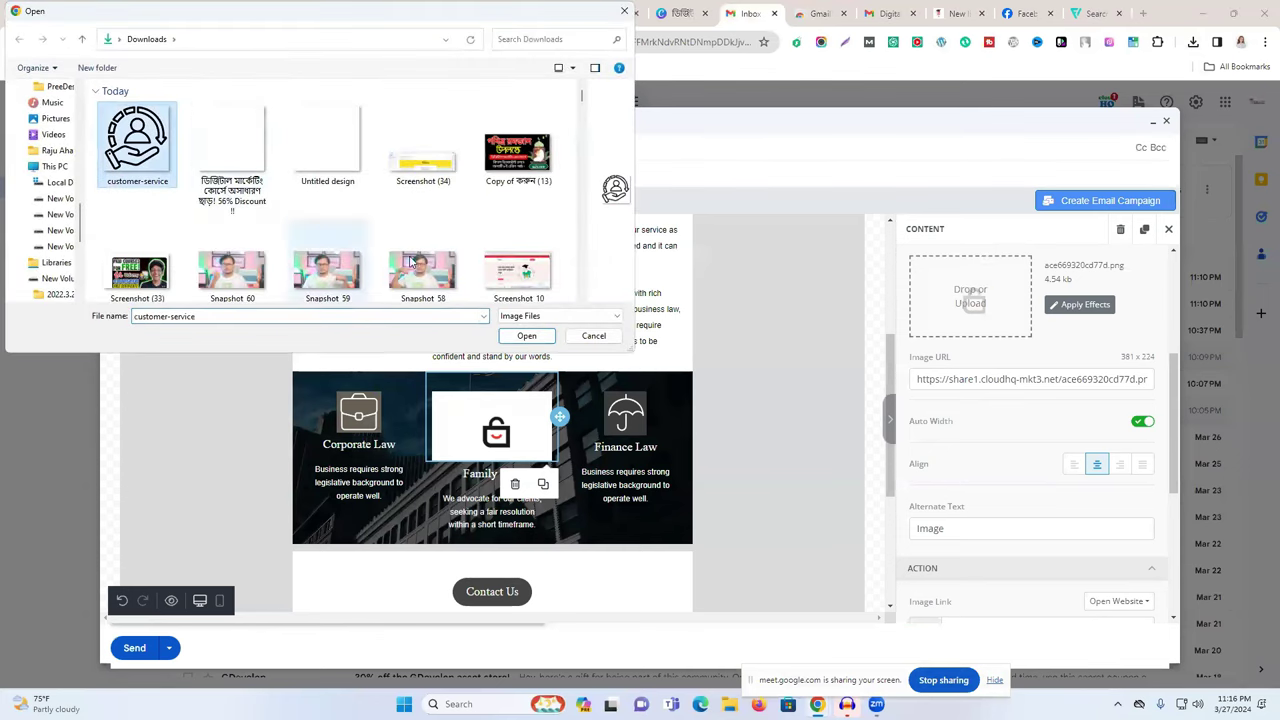
left_click(518, 336)
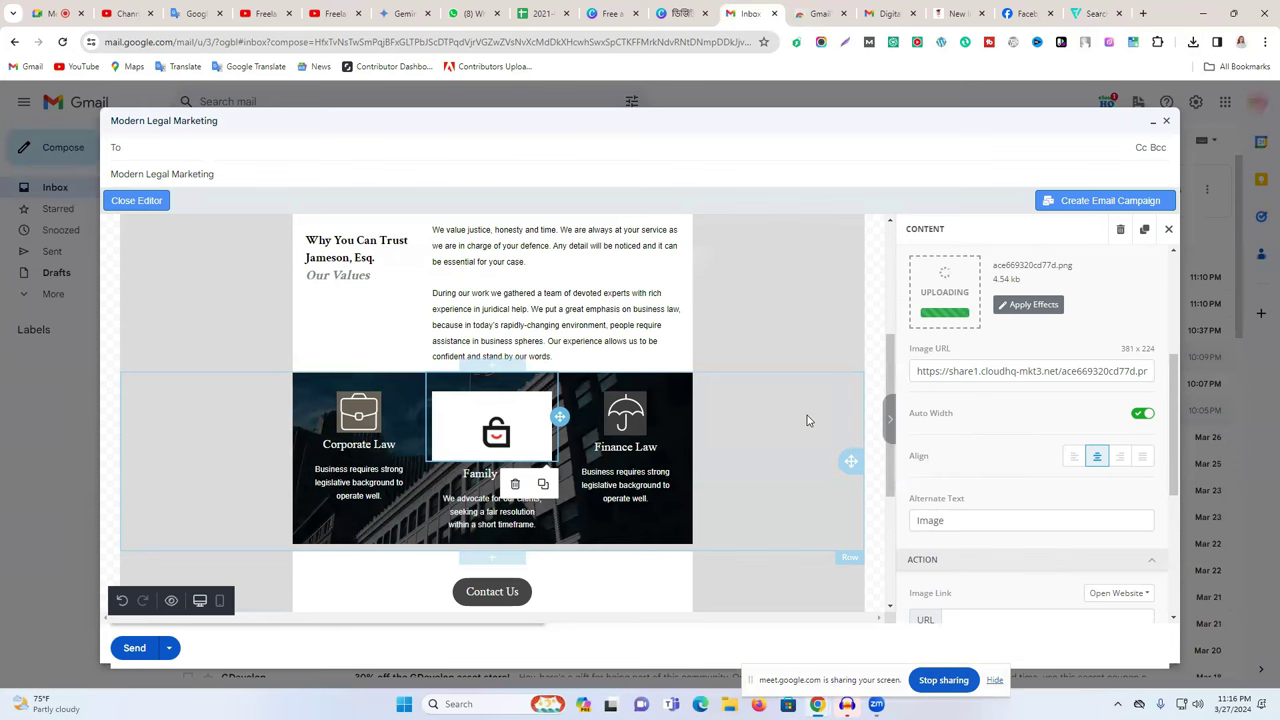
Reduce the top container padding of the Family Law column's icon to 0 px
scroll(807, 420, "down", 2)
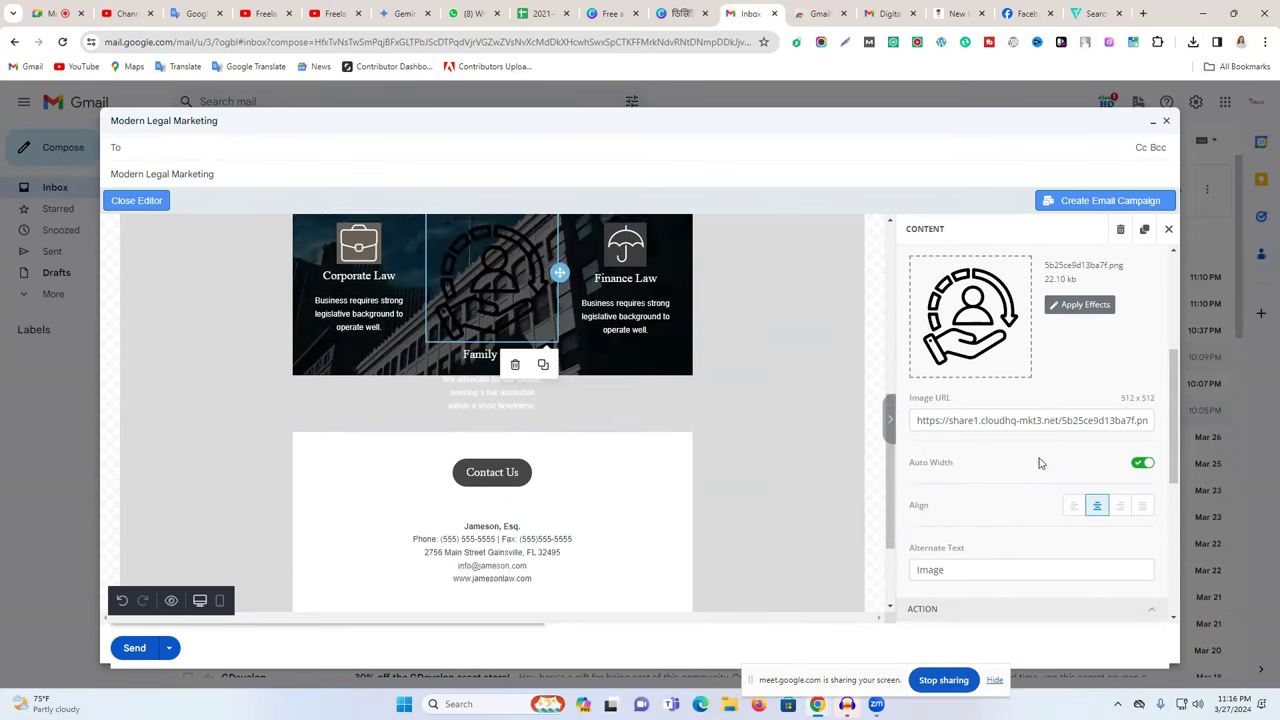
scroll(1037, 460, "down", 3)
scroll(1012, 487, "down", 1)
left_click(919, 478)
left_click(919, 478)
left_click(919, 478)
left_click(919, 478)
left_click(919, 478)
left_click(919, 478)
left_click(919, 478)
left_click(919, 478)
left_click(919, 478)
left_click(919, 478)
left_click(919, 478)
left_click(919, 478)
left_click(919, 478)
left_click(919, 478)
left_click(919, 478)
left_click(919, 478)
left_click(919, 478)
left_click(919, 478)
left_click(919, 478)
left_click(919, 478)
left_click(919, 478)
left_click(919, 478)
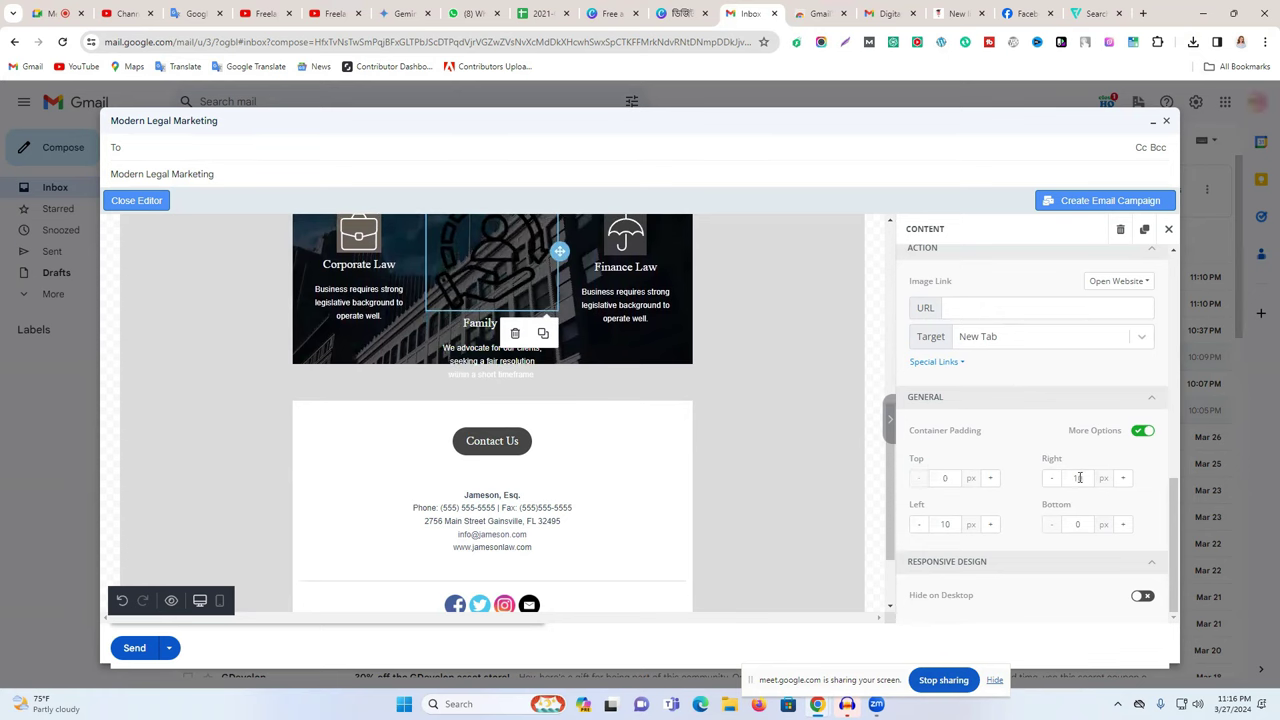
Set the Family Law icon's left container padding to 111 px and its right padding to 11 px
left_click(919, 524)
left_click(919, 524)
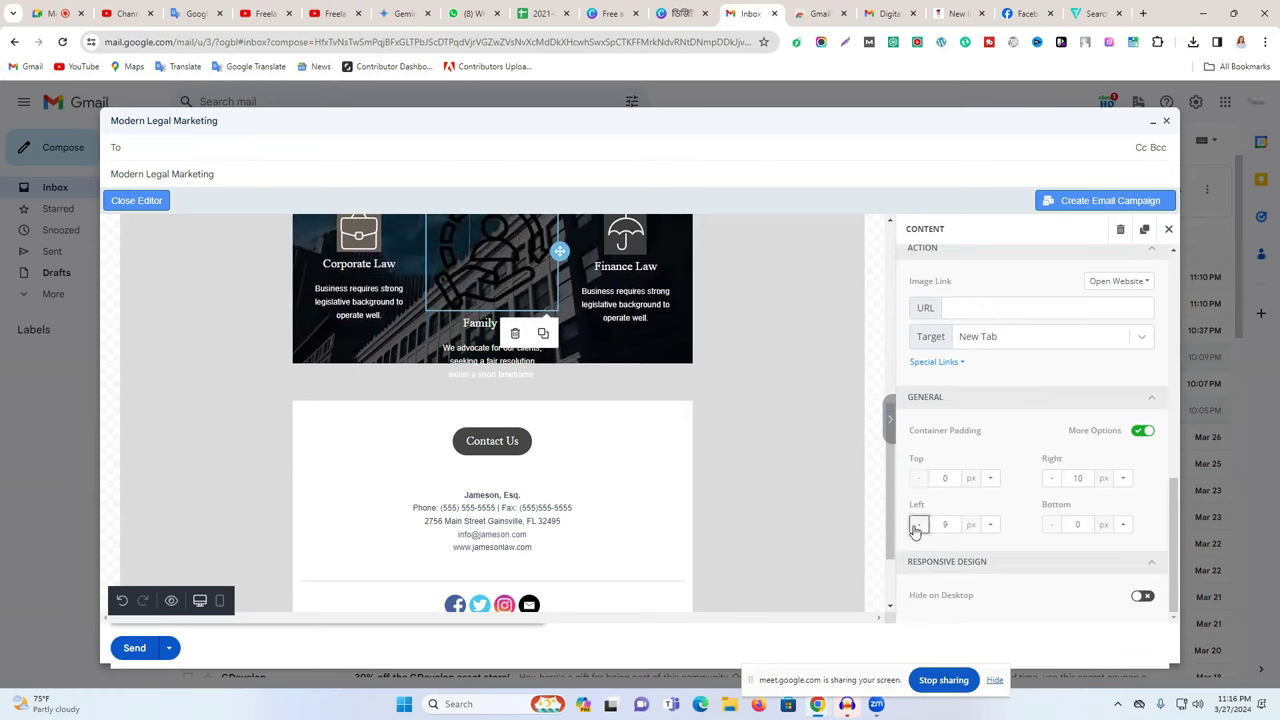
left_click(919, 524)
left_click(919, 524)
left_click(990, 525)
left_click(990, 525)
left_click(990, 525)
left_click(990, 525)
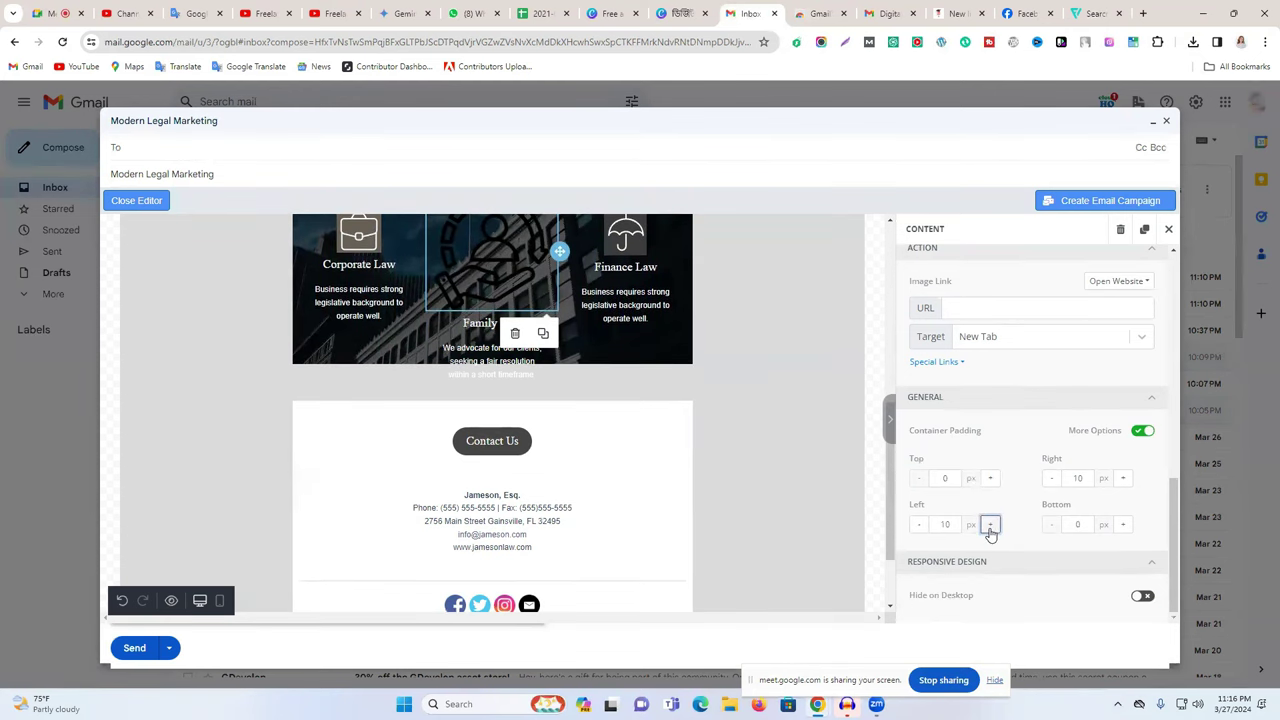
left_click(990, 525)
left_click(990, 525)
left_click(990, 525)
left_click(990, 525)
left_click(990, 525)
left_click(990, 525)
left_click(990, 525)
left_click(990, 525)
left_click(990, 525)
left_click(990, 525)
left_click(990, 525)
left_click(990, 525)
left_click(990, 525)
left_click(990, 525)
left_click(990, 525)
left_click(990, 525)
left_click(990, 525)
left_click(990, 525)
left_click(990, 525)
left_click(990, 525)
left_click(990, 525)
left_click(990, 525)
left_click(990, 525)
left_click(990, 525)
left_click(990, 525)
left_click(990, 525)
left_click(990, 525)
left_click(990, 525)
left_click(990, 525)
left_click(990, 525)
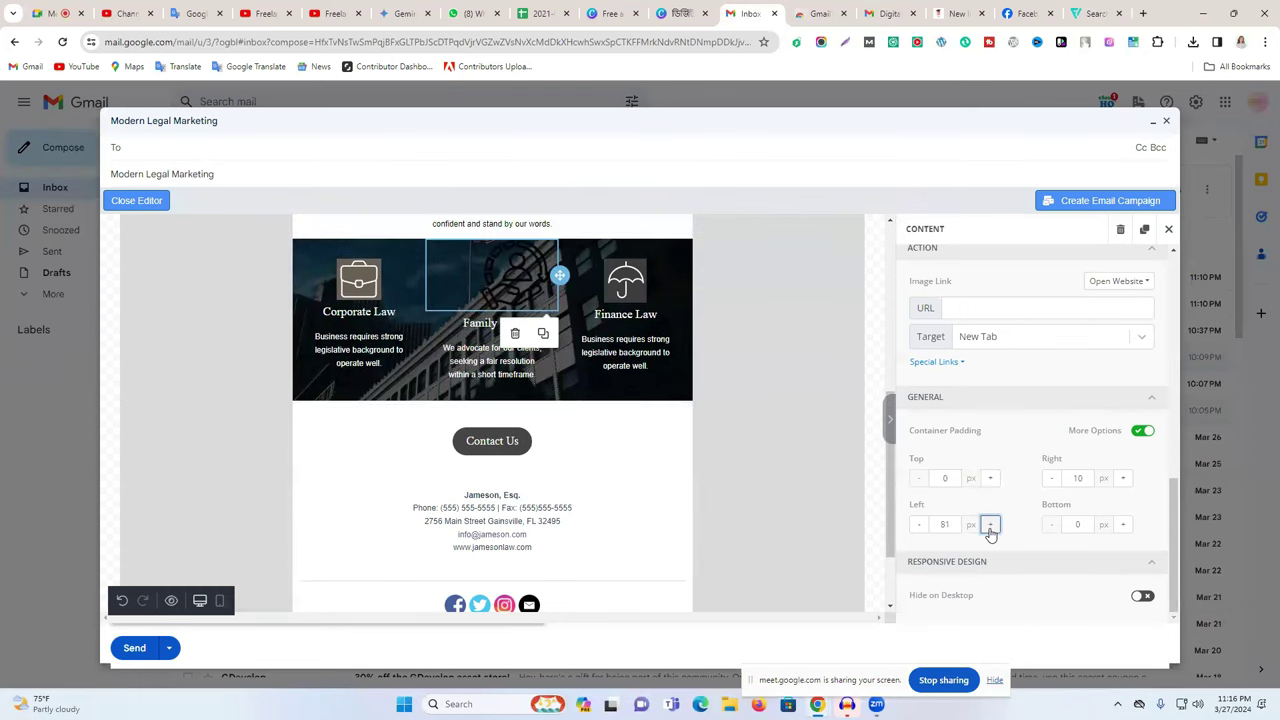
left_click(990, 525)
left_click(990, 525)
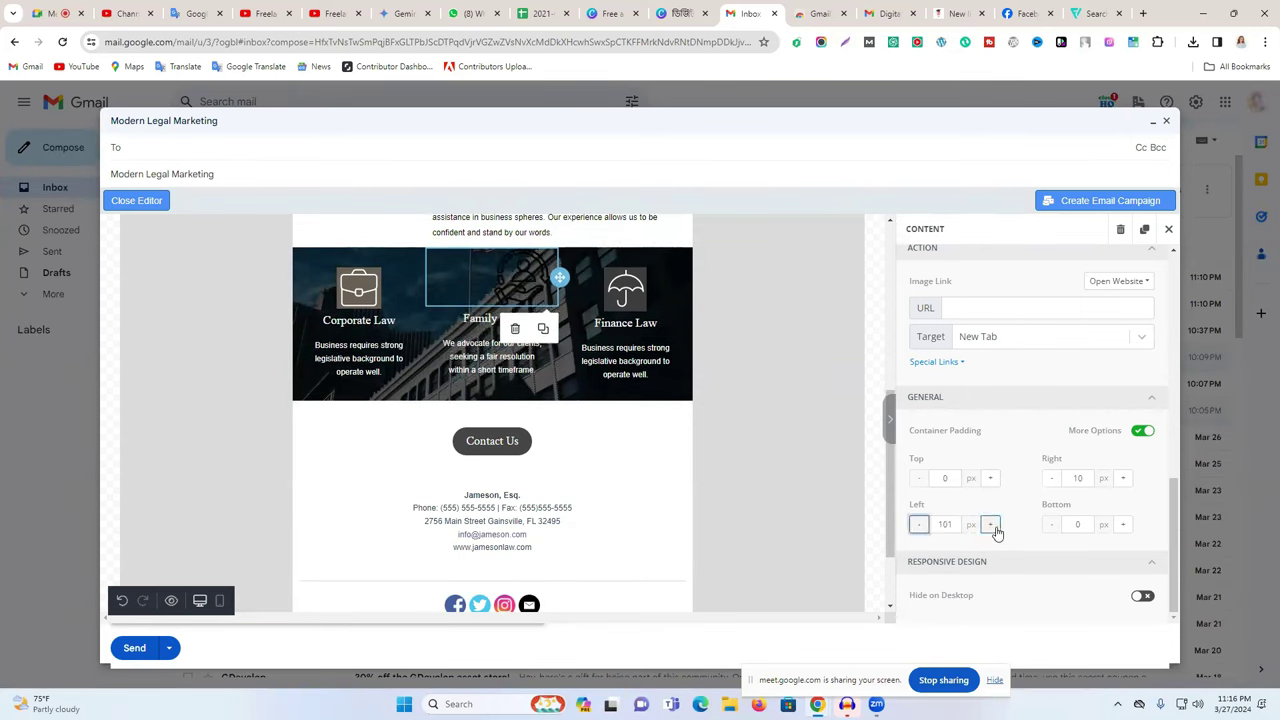
left_click(1051, 479)
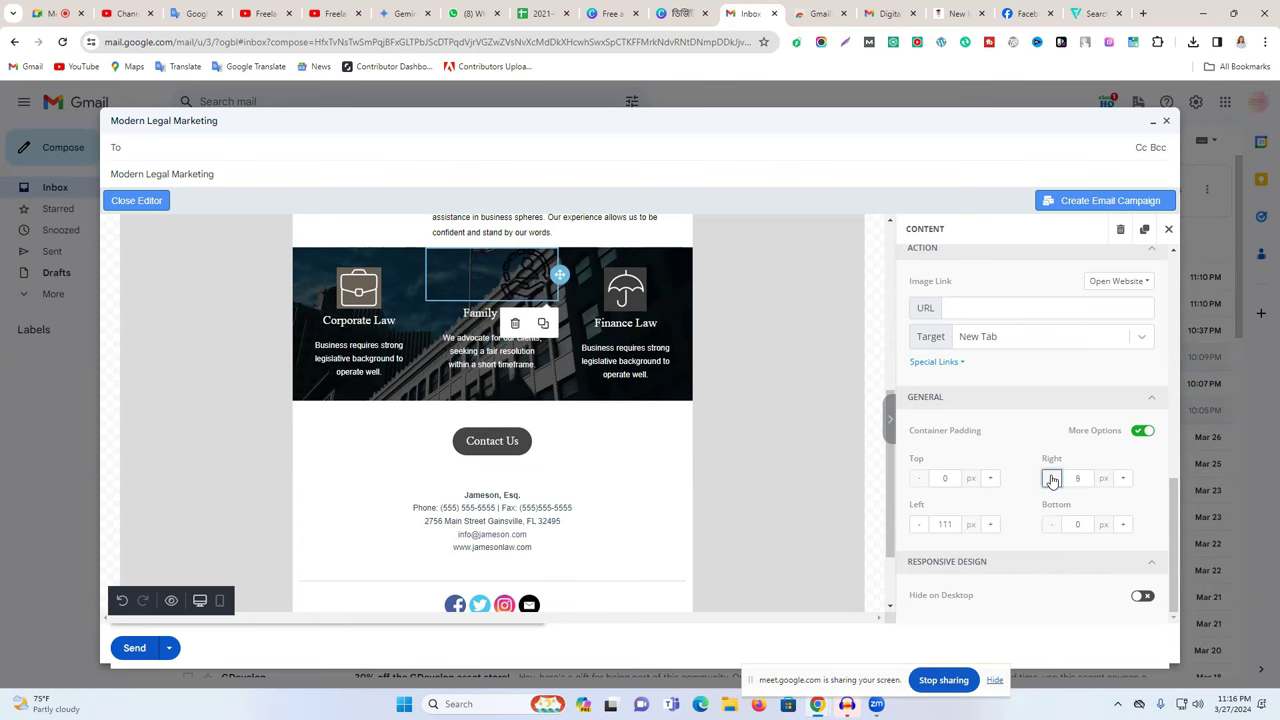
left_click(1123, 479)
left_click(1123, 479)
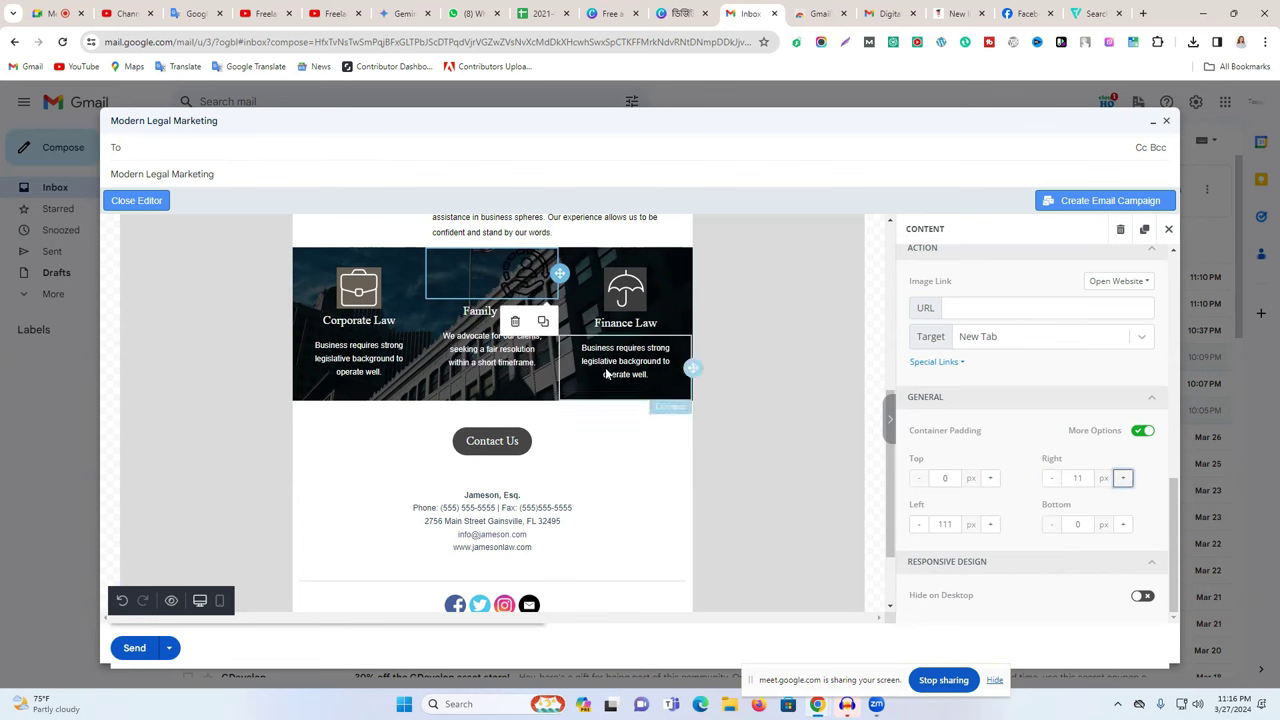
Resize the header logo image to 25% width
scroll(517, 379, "up", 3)
scroll(517, 379, "down", 5)
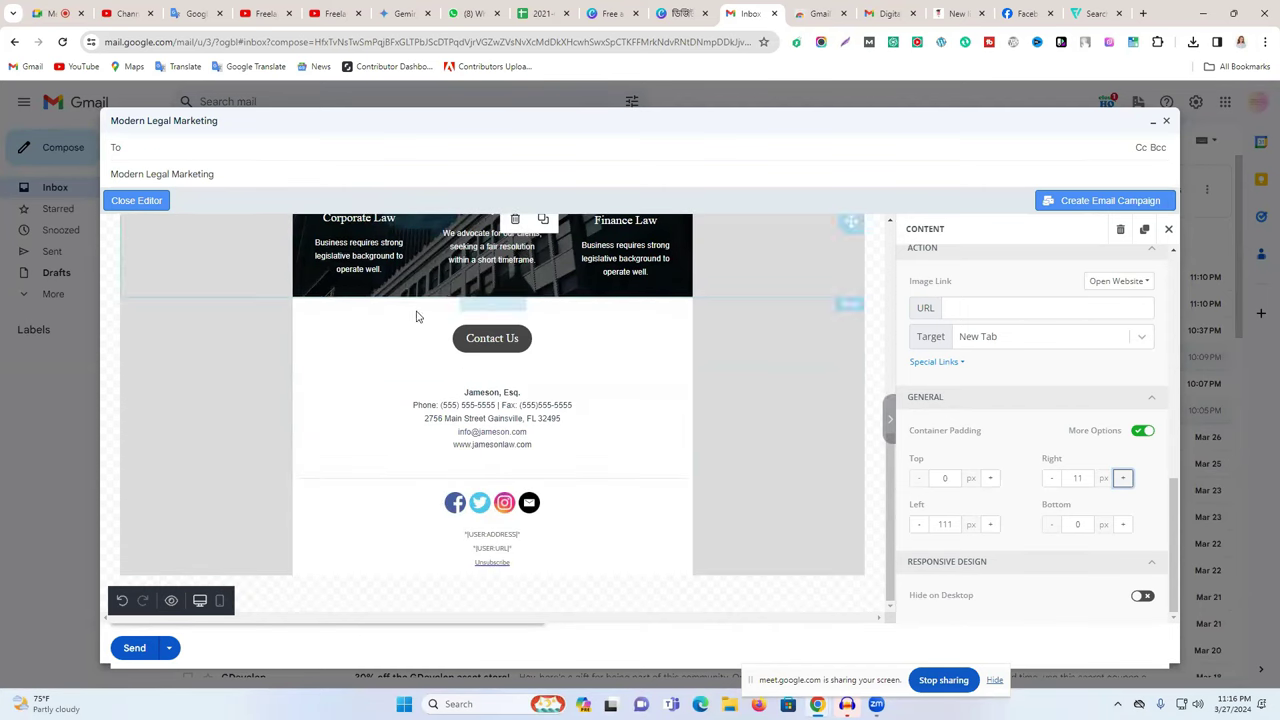
scroll(376, 363, "up", 8)
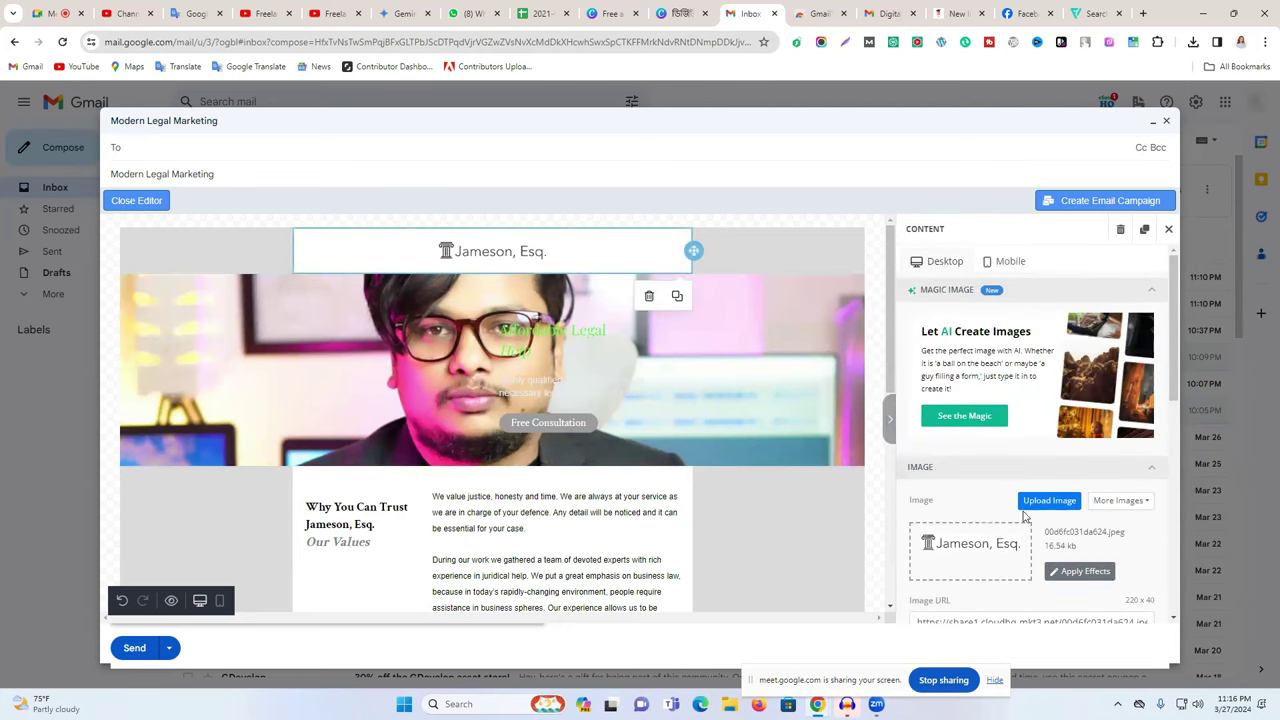
scroll(971, 357, "down", 3)
mouse_move(968, 433)
left_mouse_down()
mouse_move(943, 432)
mouse_move(1040, 435)
mouse_move(965, 438)
left_mouse_up()
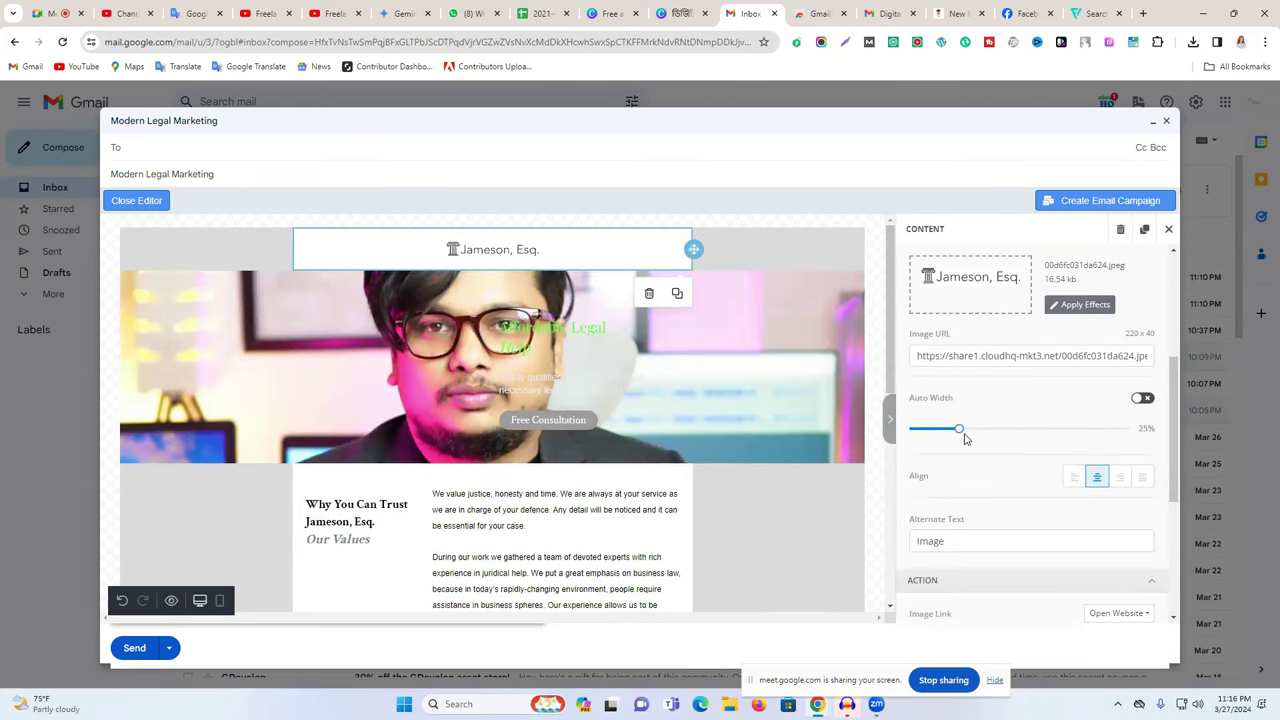
Apply a white-haired frowning emoticon sticker to the Family Law icon through the image effects and save the edited image
scroll(550, 445, "down", 3)
left_click(511, 418)
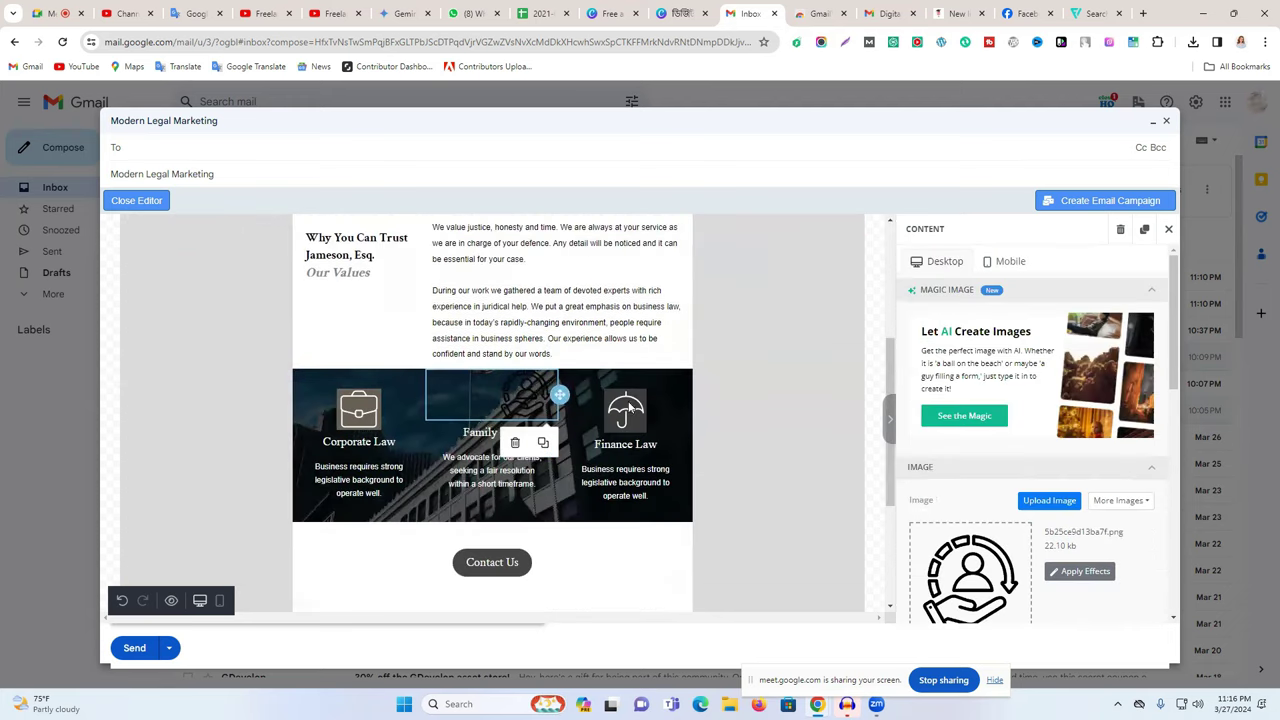
scroll(1033, 464, "down", 3)
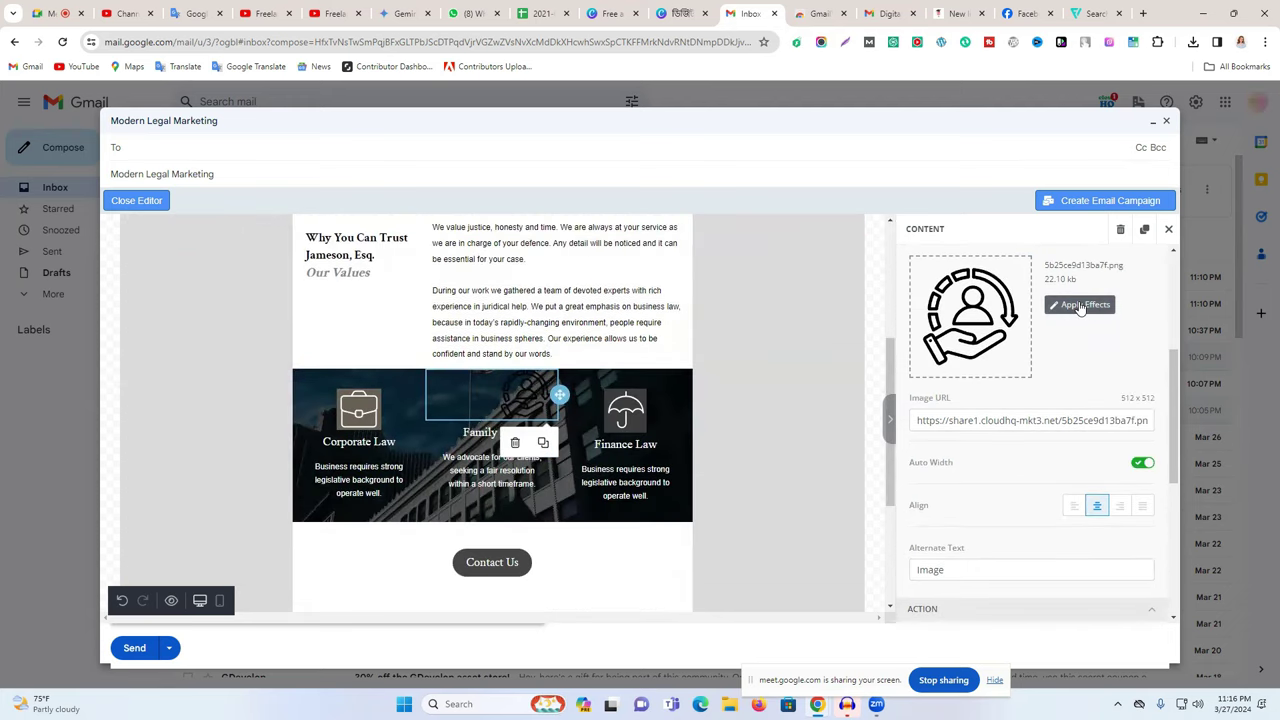
left_click(1077, 311)
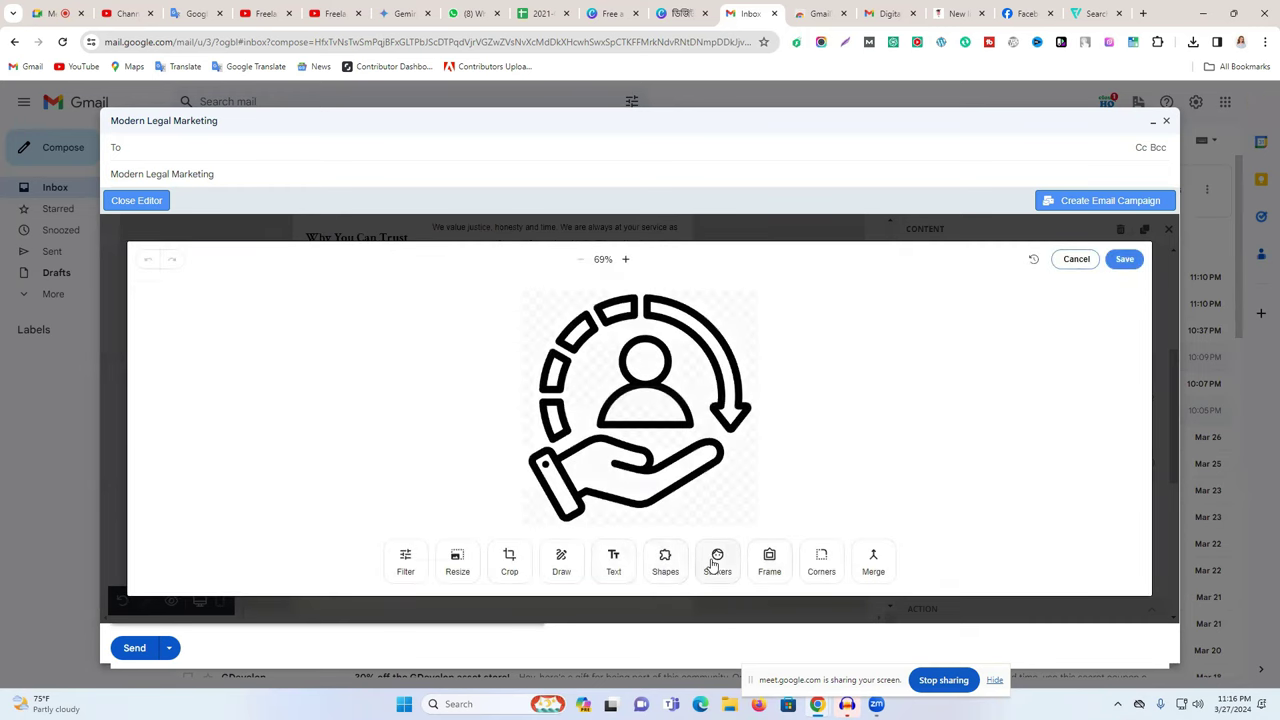
left_click(716, 561)
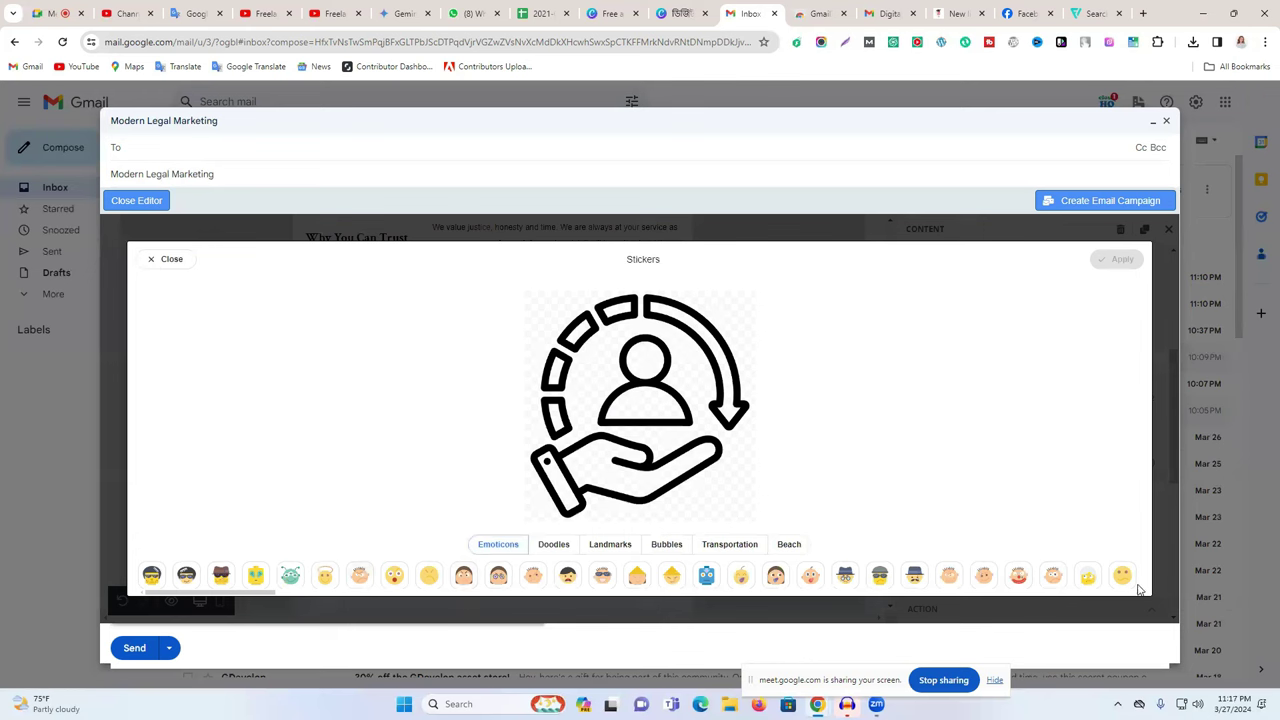
left_click(1082, 580)
left_click(677, 388)
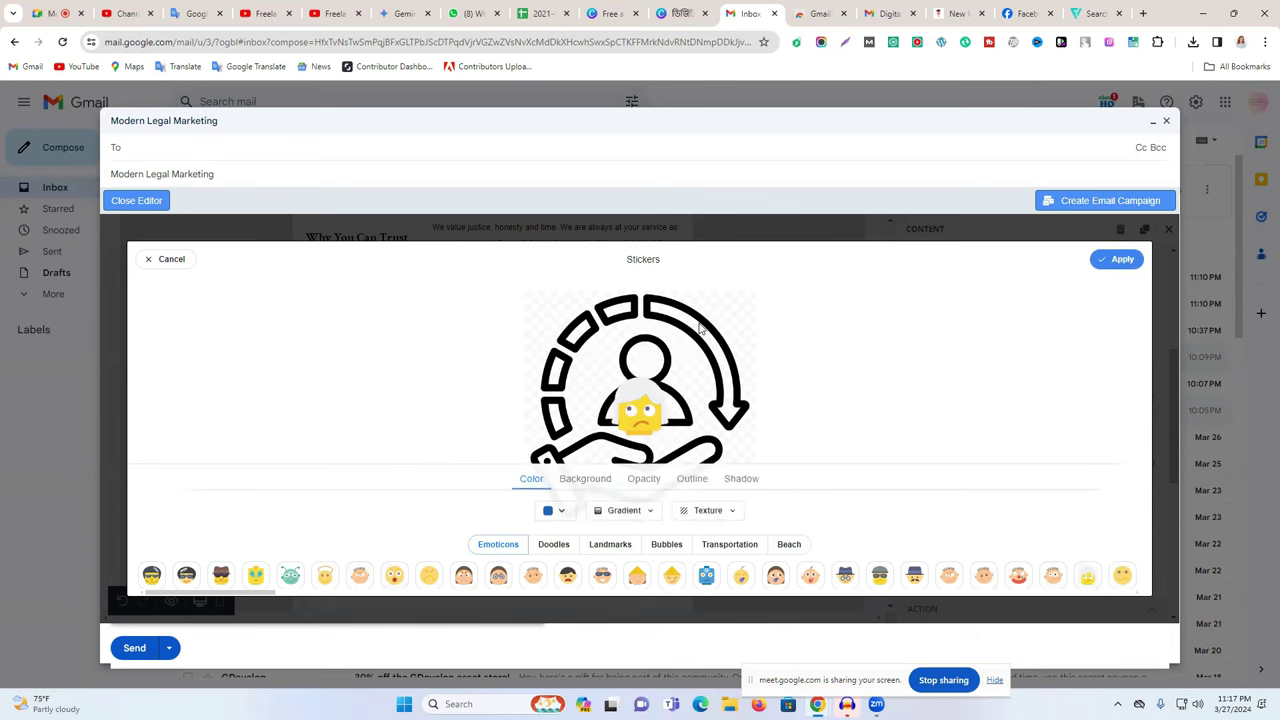
left_click(666, 399)
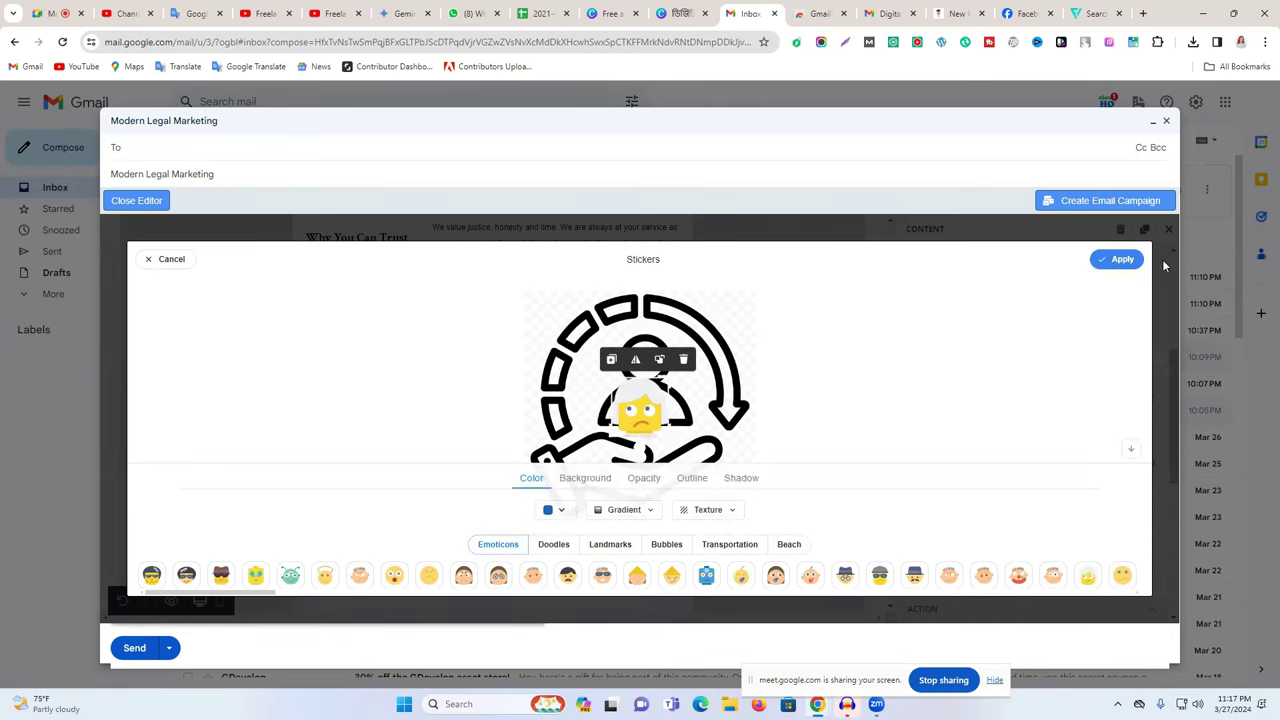
left_click(1120, 259)
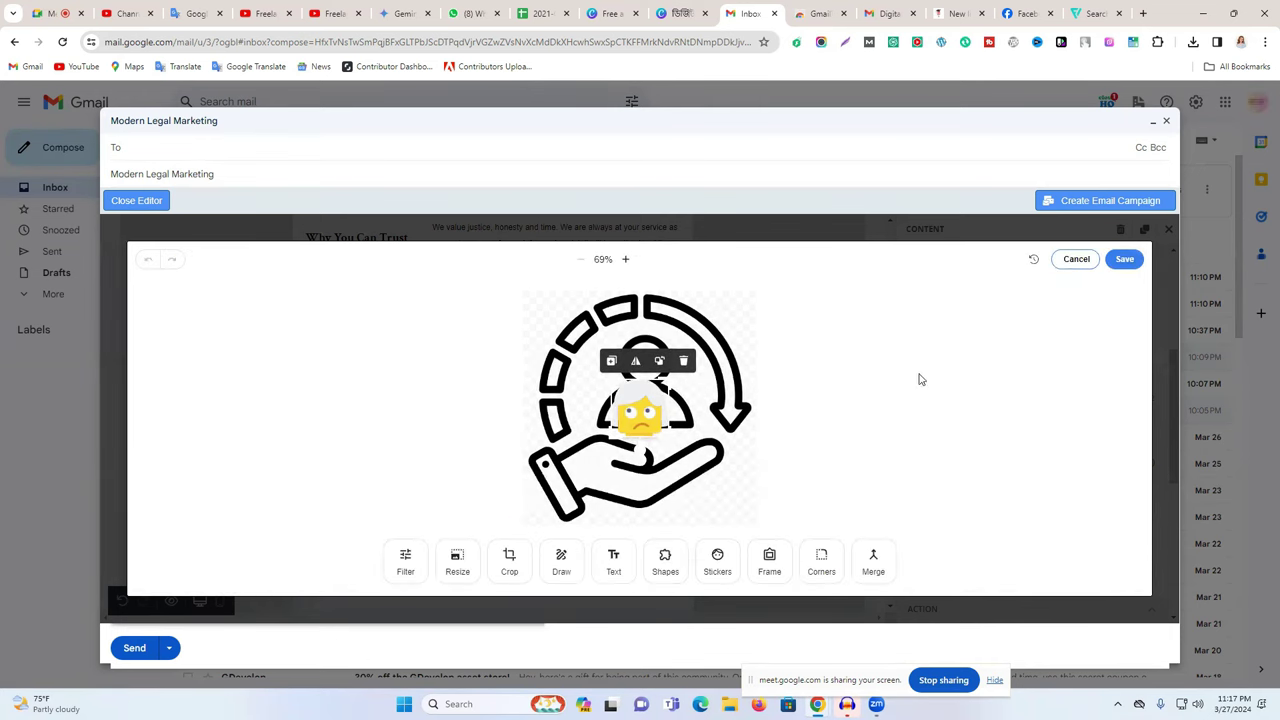
left_click(1125, 260)
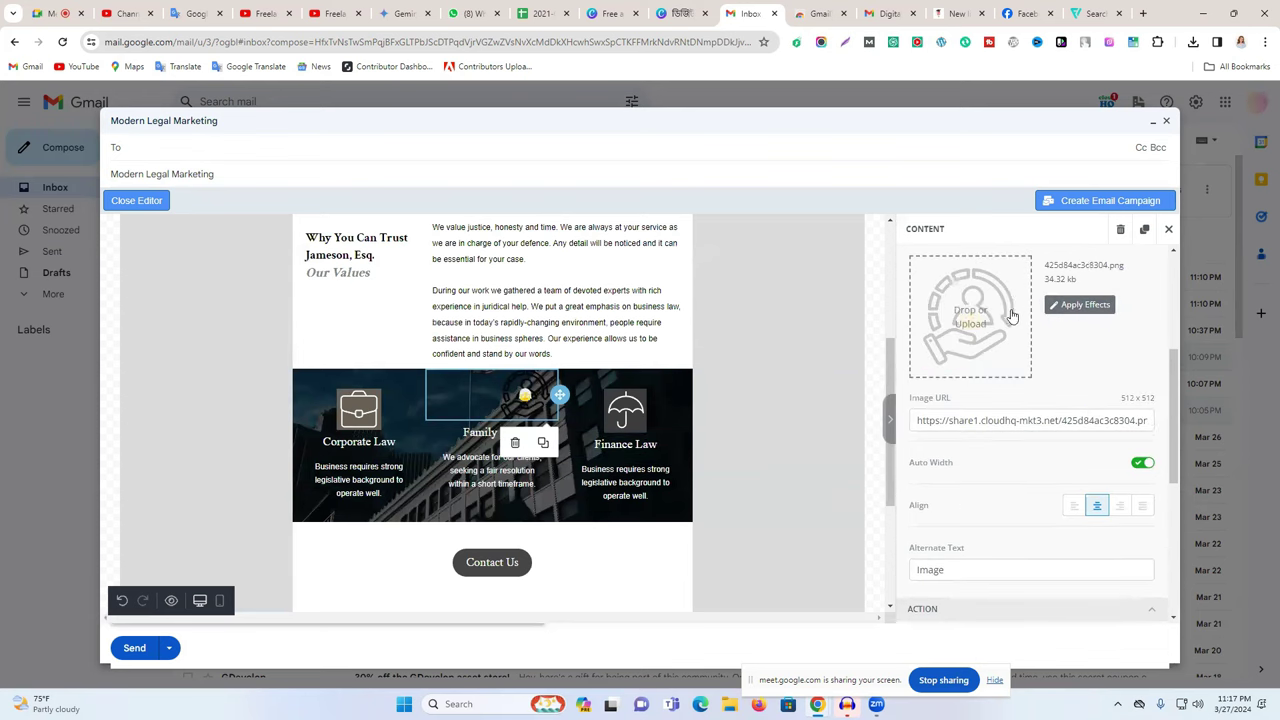
Delete the Family Law column's image and insert a video block directly below the Contact Us button
left_click(1122, 231)
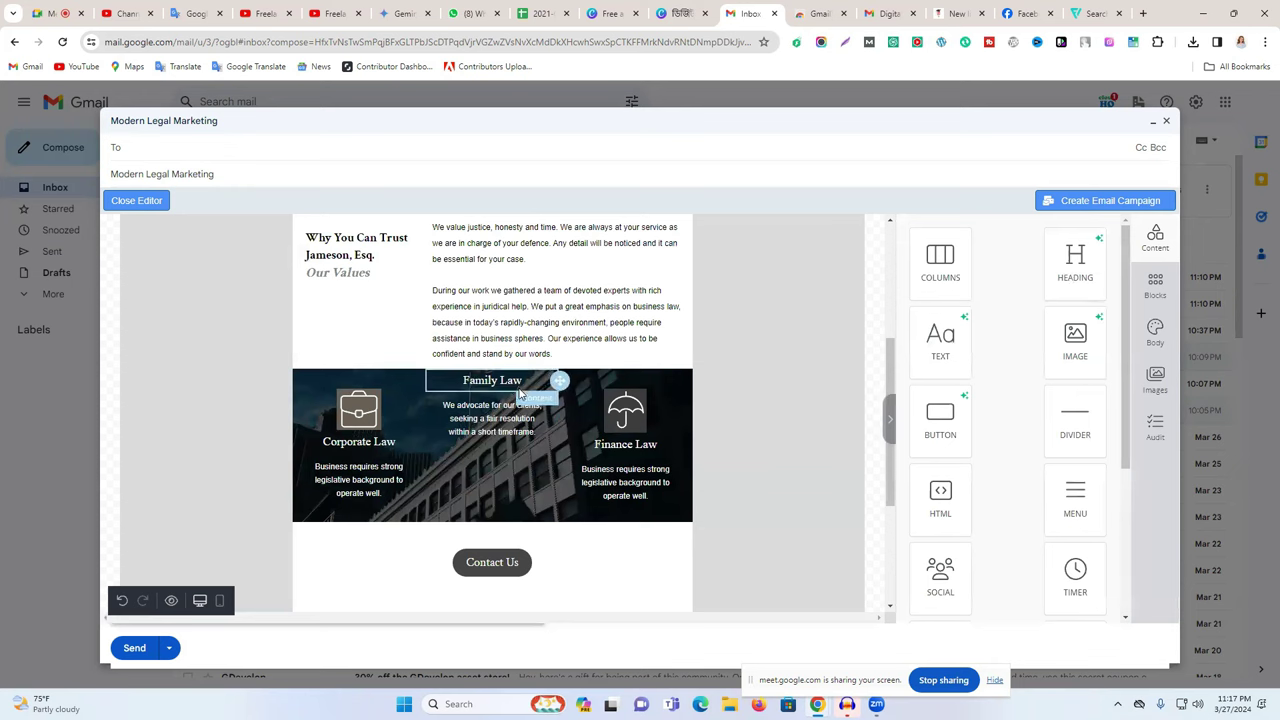
scroll(950, 422, "down", 3)
left_click_drag(945, 410, 560, 514)
scroll(556, 451, "down", 3)
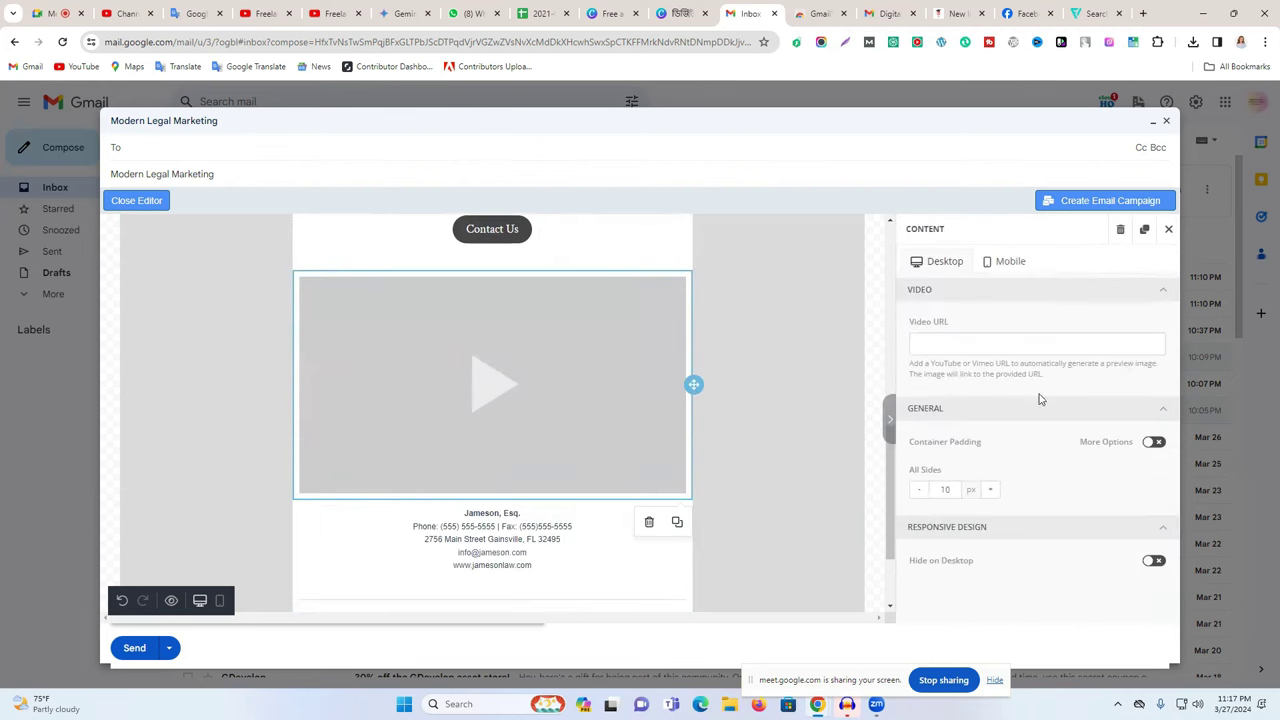
left_click(1168, 229)
Insert an image block between the contact details and the divider above the social icons
scroll(1096, 398, "up", 5)
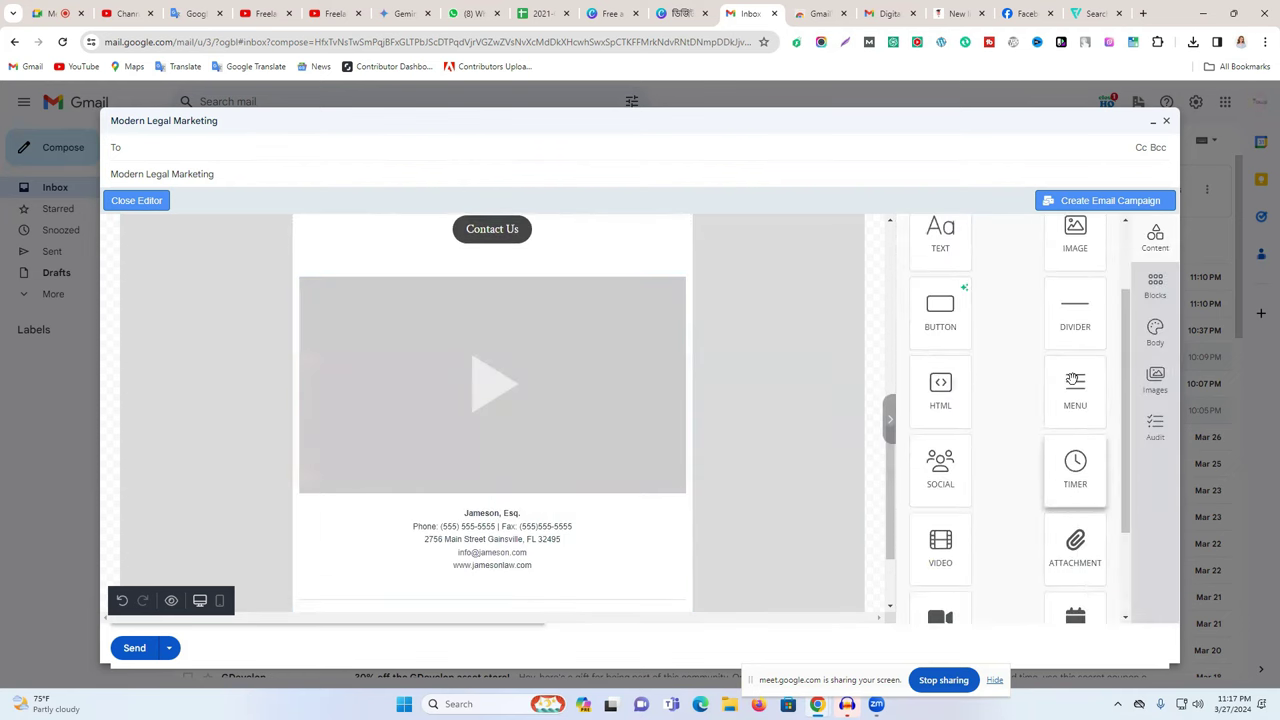
left_click_drag(1075, 345, 512, 492)
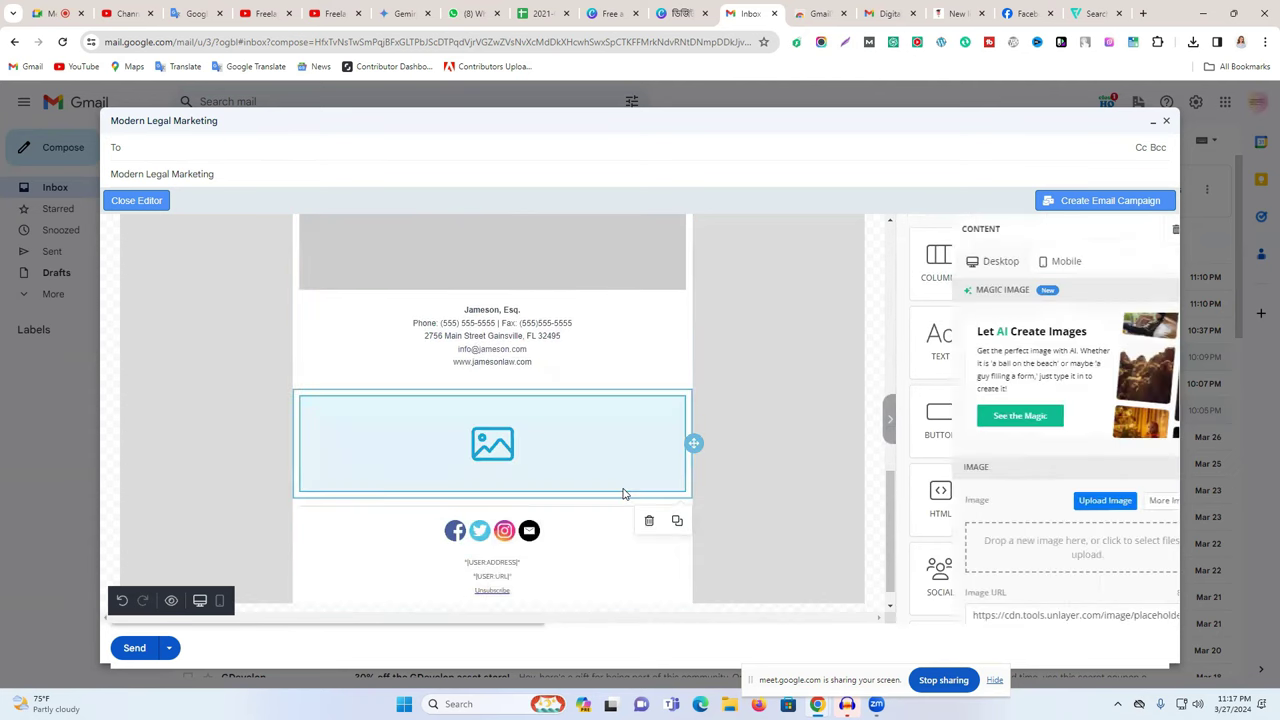
scroll(1018, 460, "down", 1)
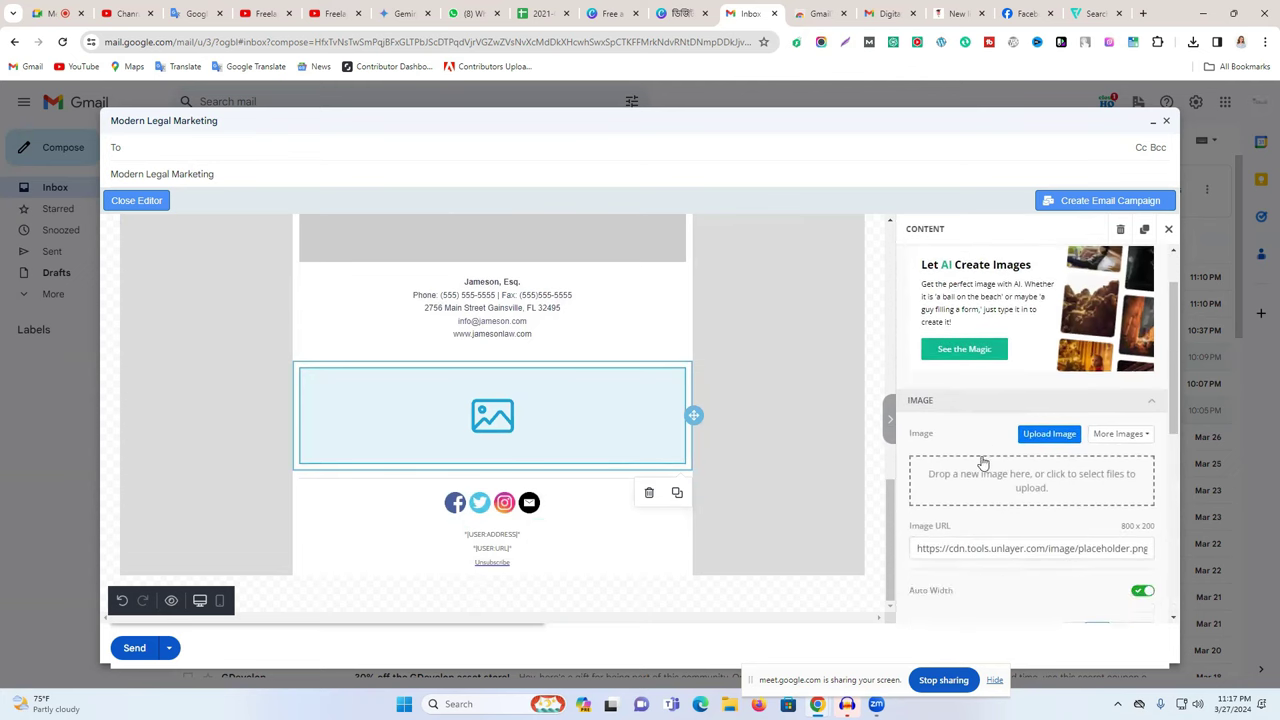
scroll(980, 460, "up", 1)
scroll(1000, 445, "down", 2)
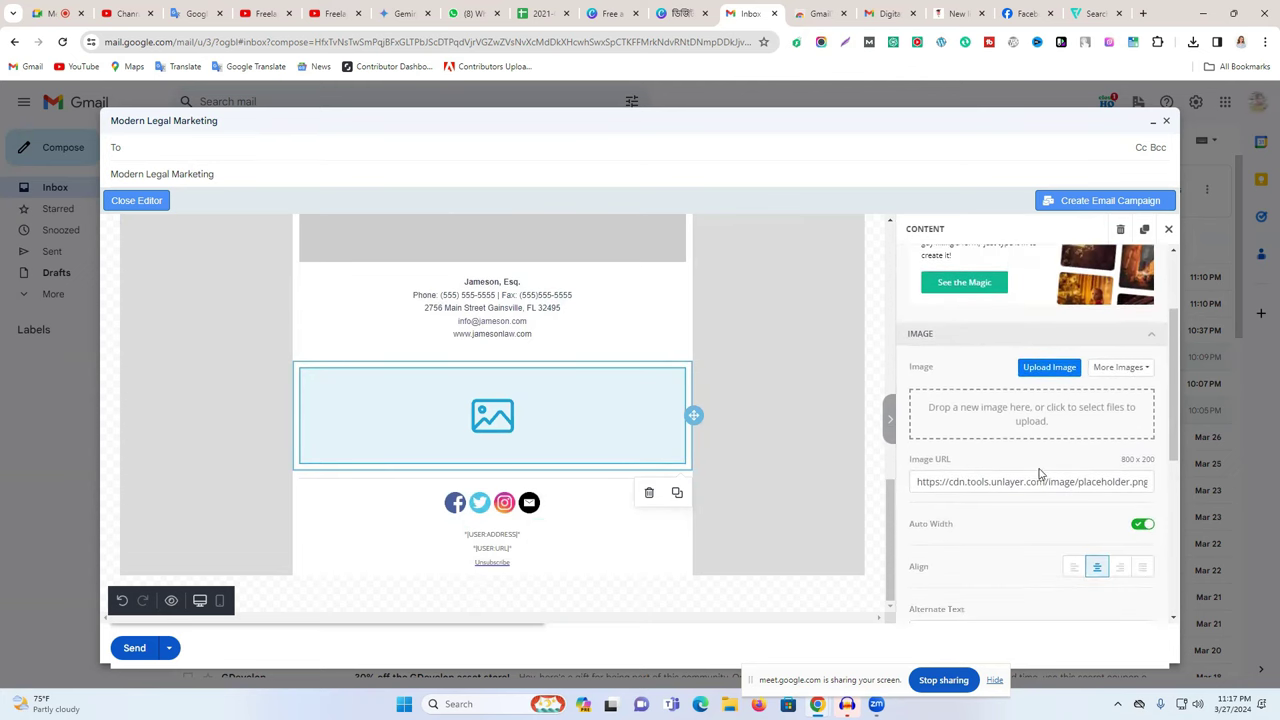
Upload Snapshot_59 from the Downloads folder into the new image block
left_click(1015, 424)
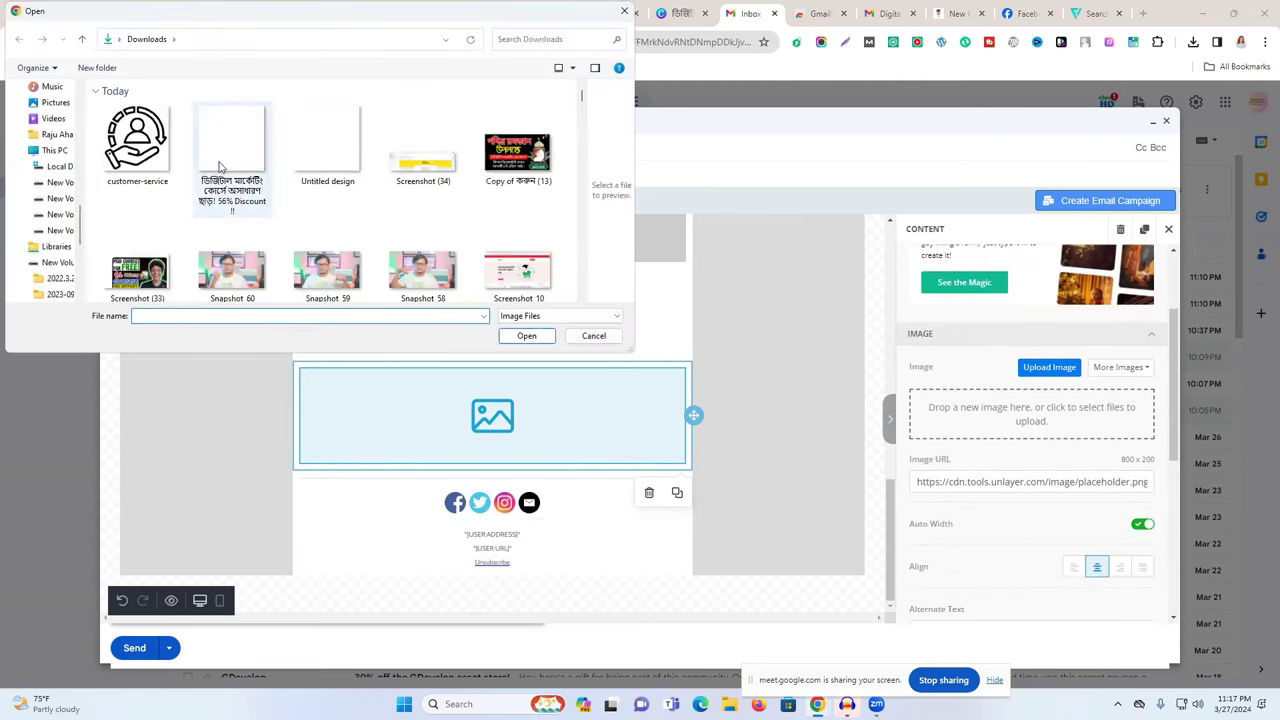
left_click(328, 262)
left_click(526, 336)
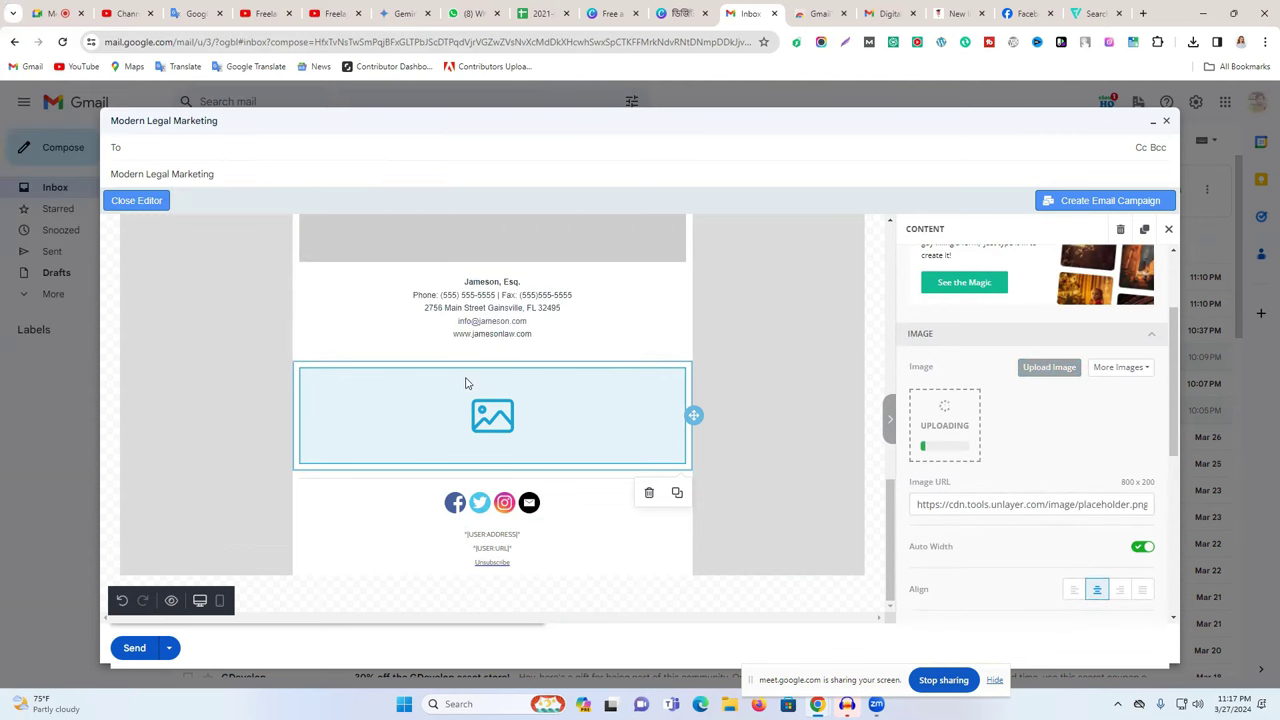
scroll(480, 380, "up", 15)
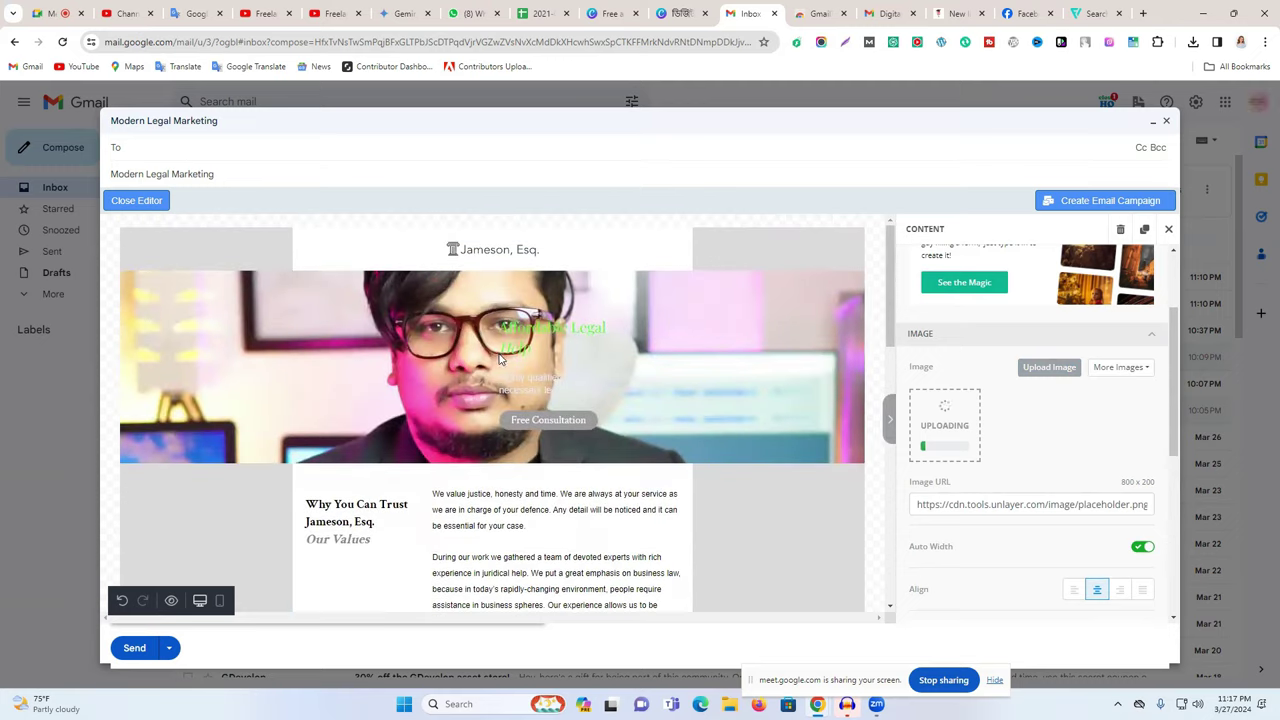
scroll(500, 360, "down", 15)
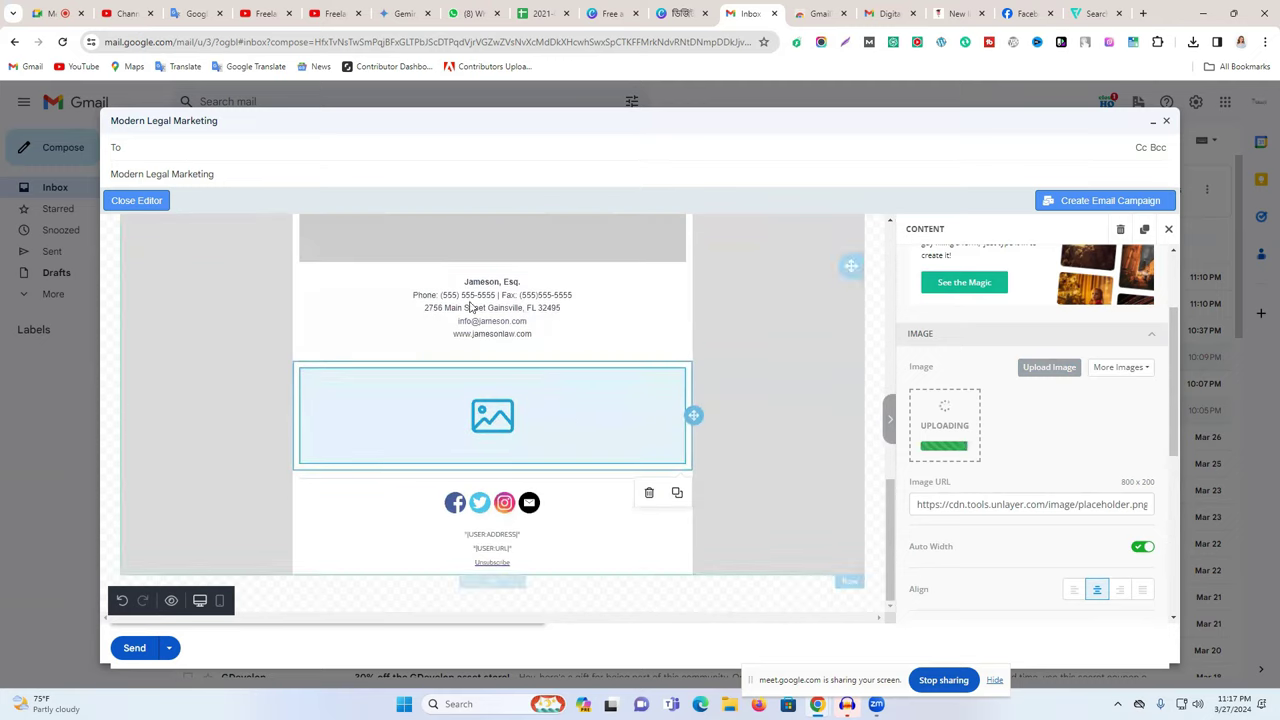
scroll(966, 380, "down", 3)
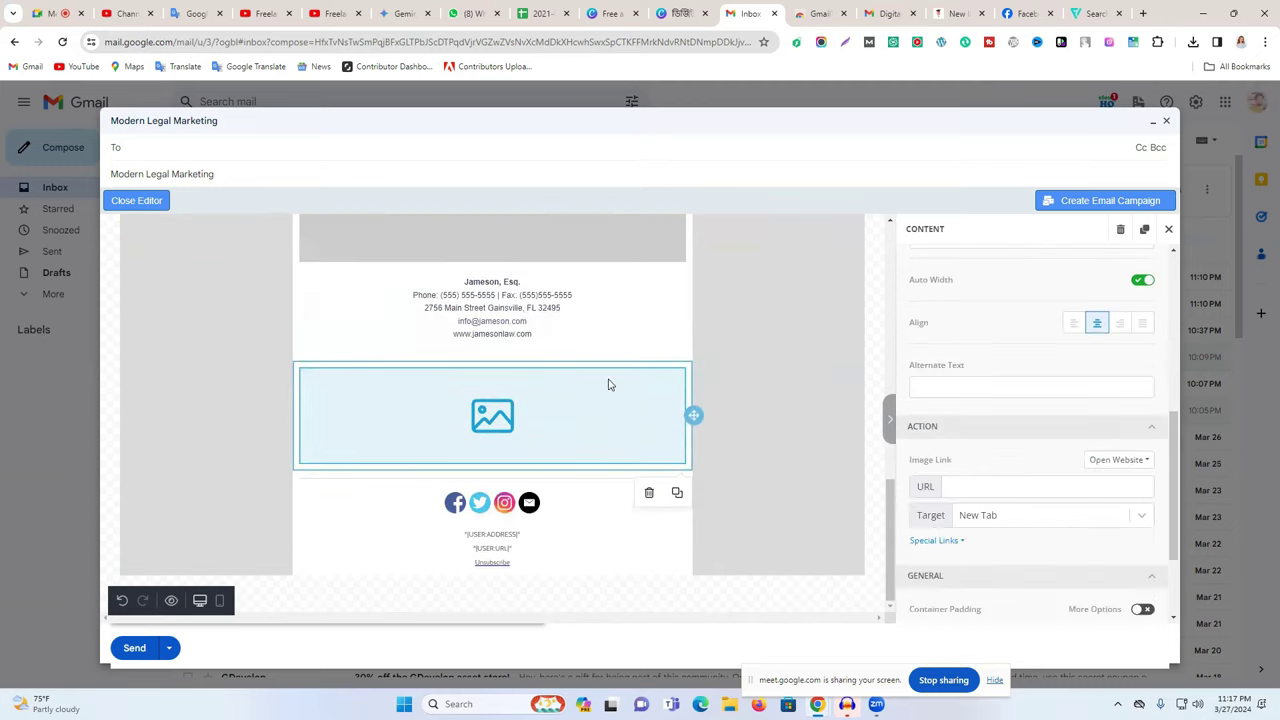
scroll(1152, 440, "up", 5)
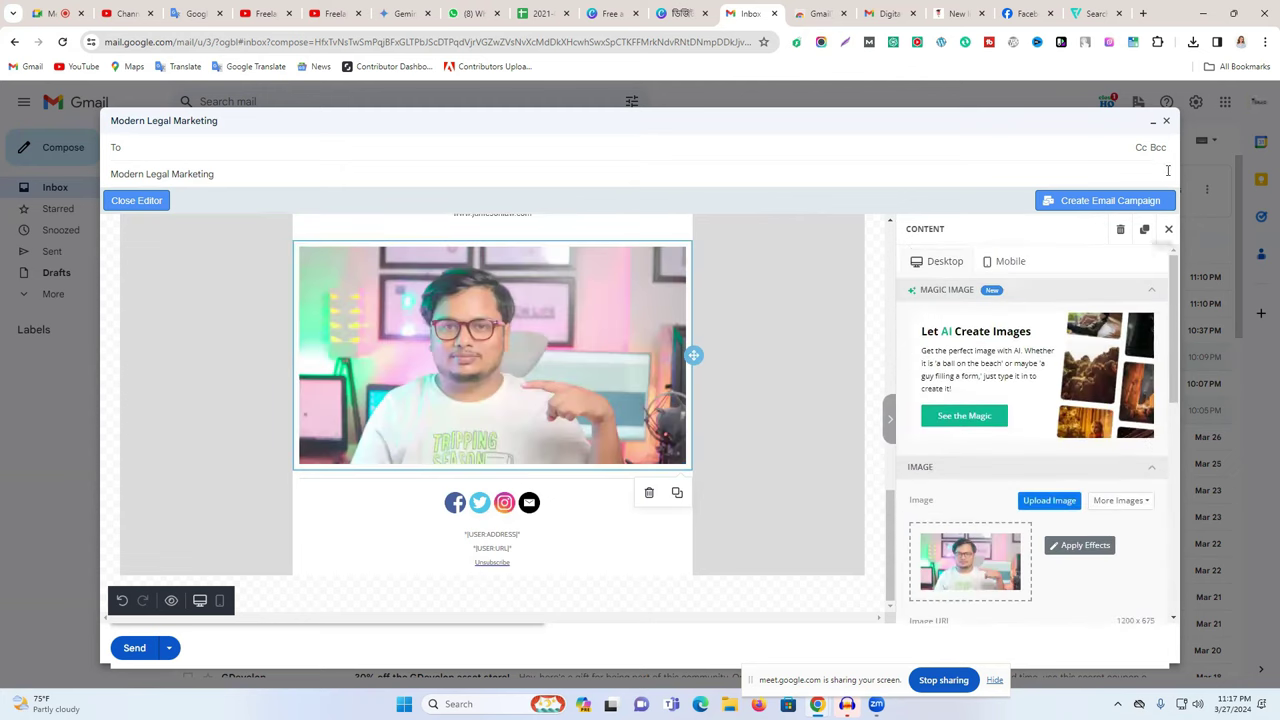
left_click(1168, 230)
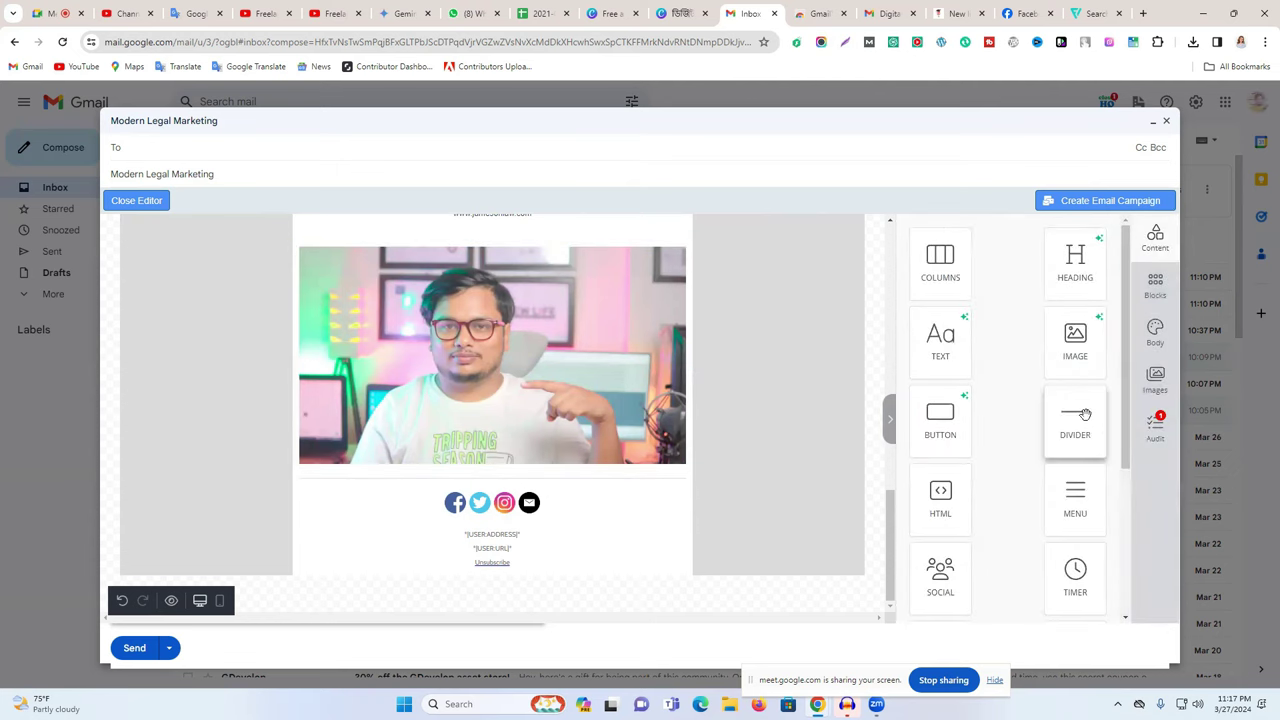
Add a divider below the uploaded photo, followed by a Book Me block with the "Book a meeting with me" button
scroll(1102, 419, "down", 1)
left_click_drag(1099, 362, 505, 470)
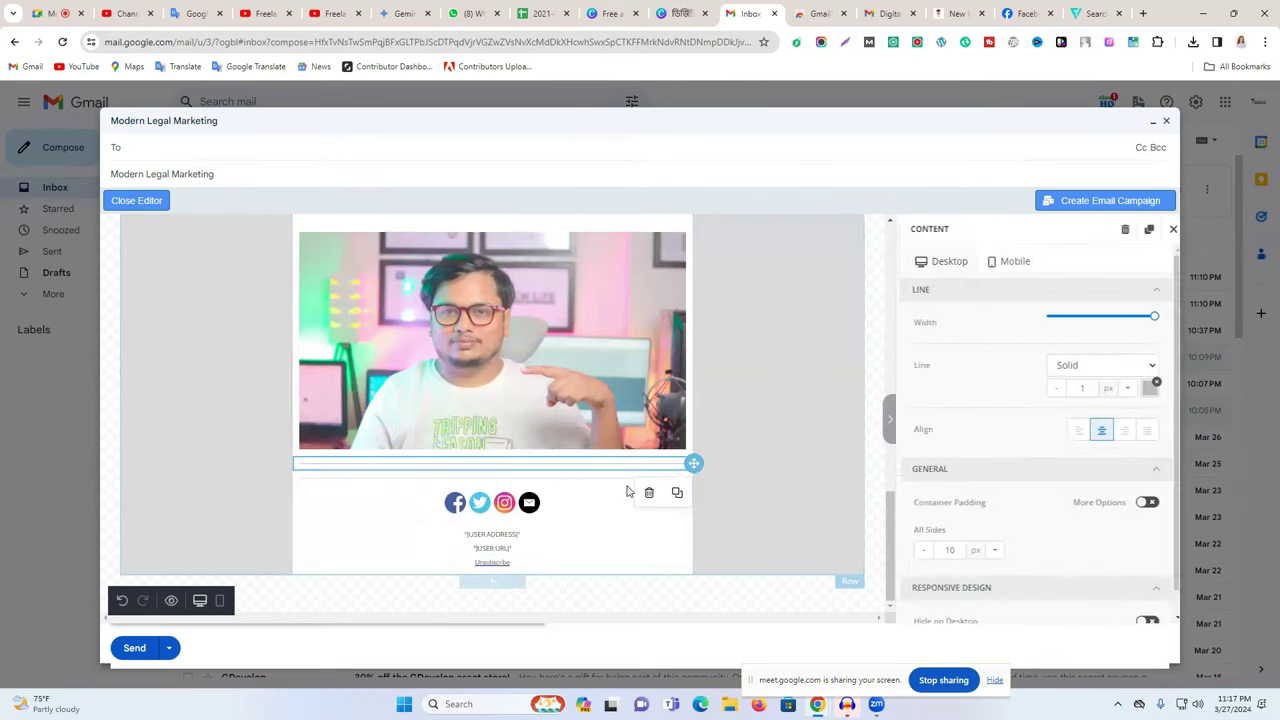
left_click(1168, 229)
left_click_drag(1075, 495, 490, 472)
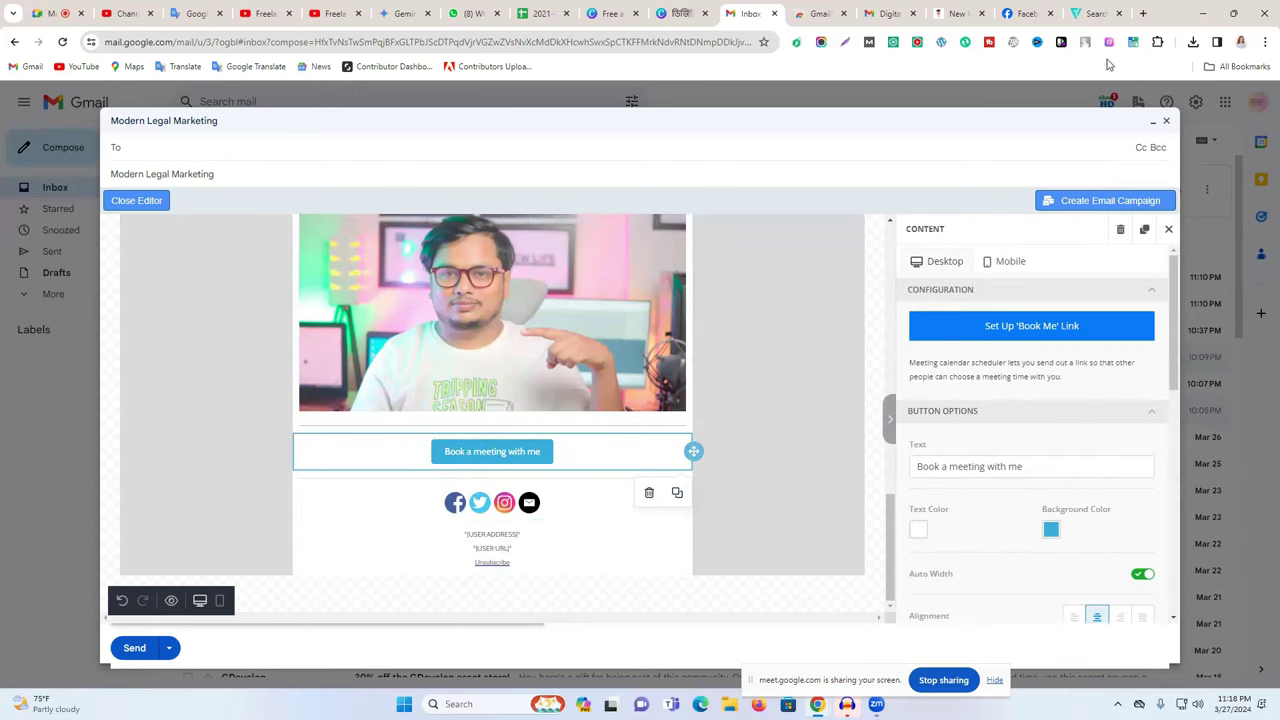
left_click(1168, 229)
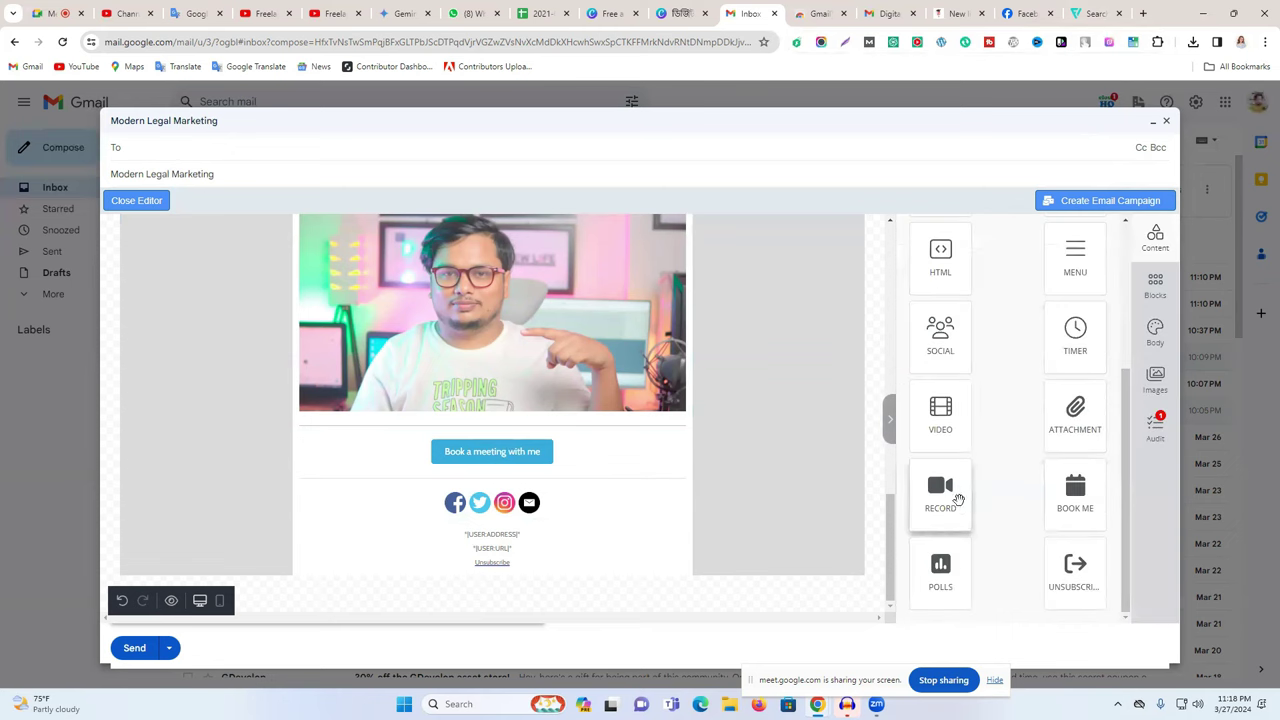
Add a blank three-column row at the bottom of the email, below the Unsubscribe footer
scroll(940, 490, "up", 5)
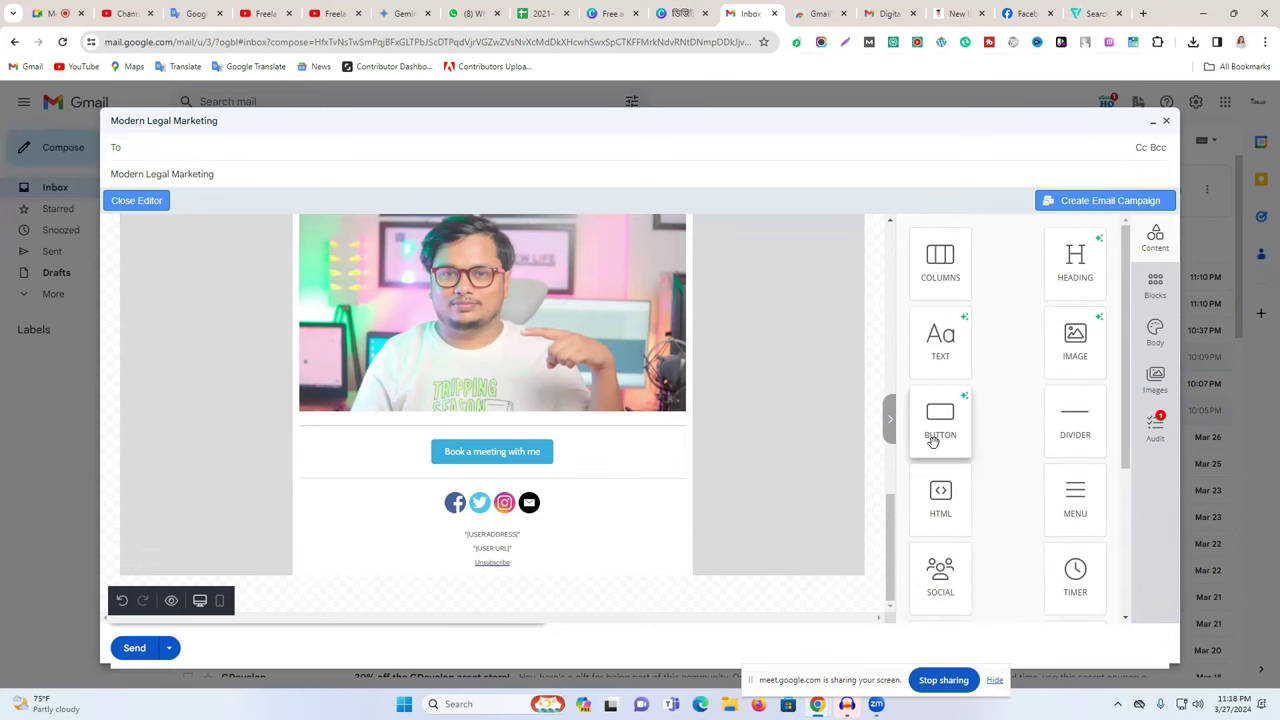
scroll(1089, 340, "down", 3)
scroll(1083, 384, "up", 3)
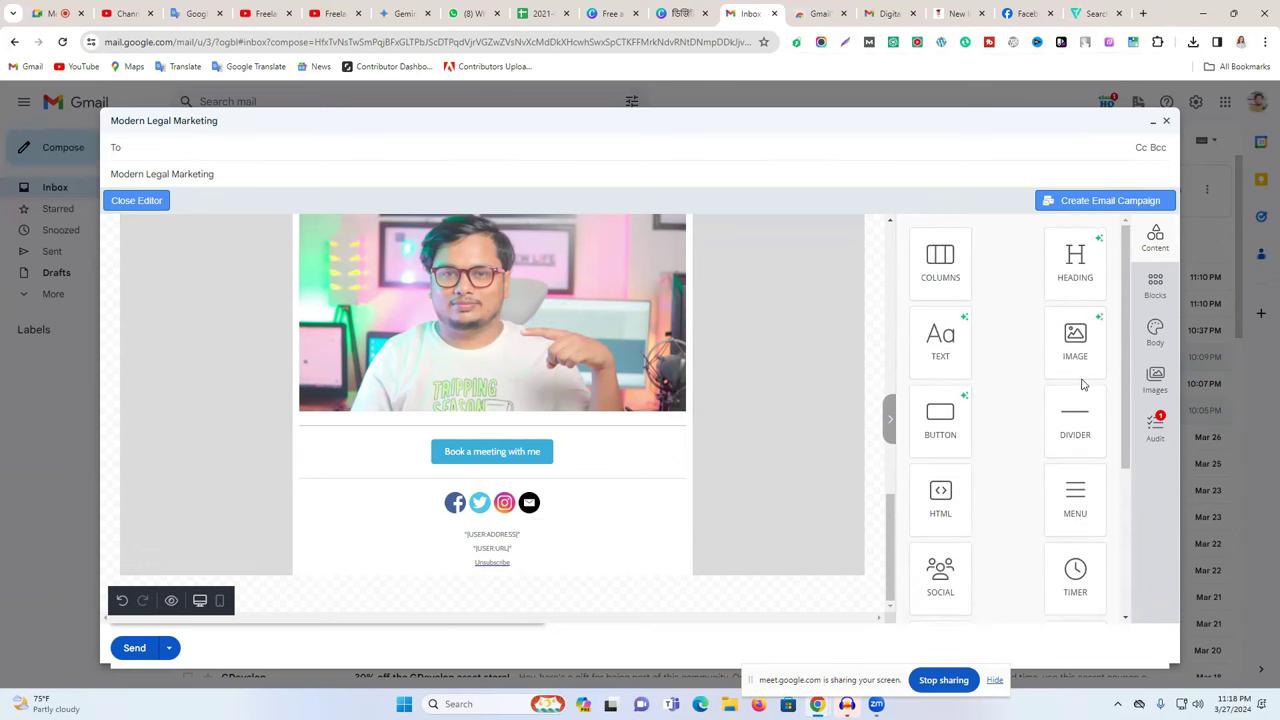
left_click(1155, 287)
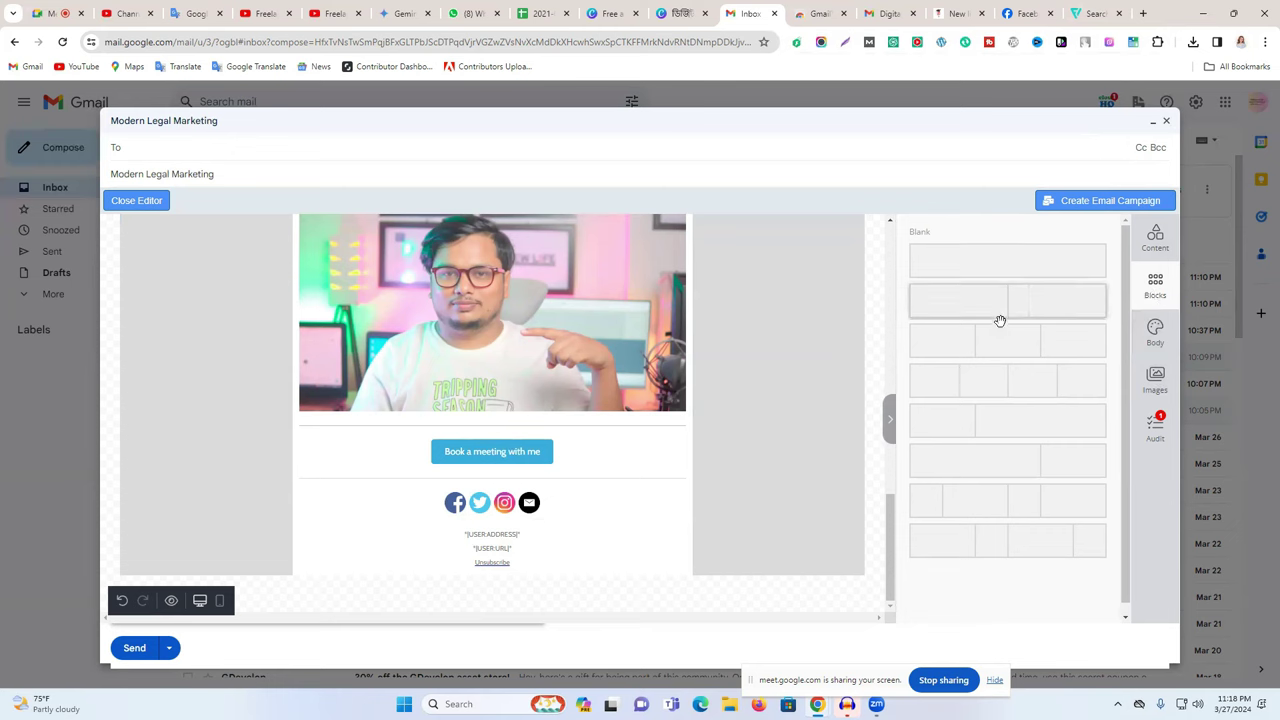
left_click_drag(1013, 340, 574, 457)
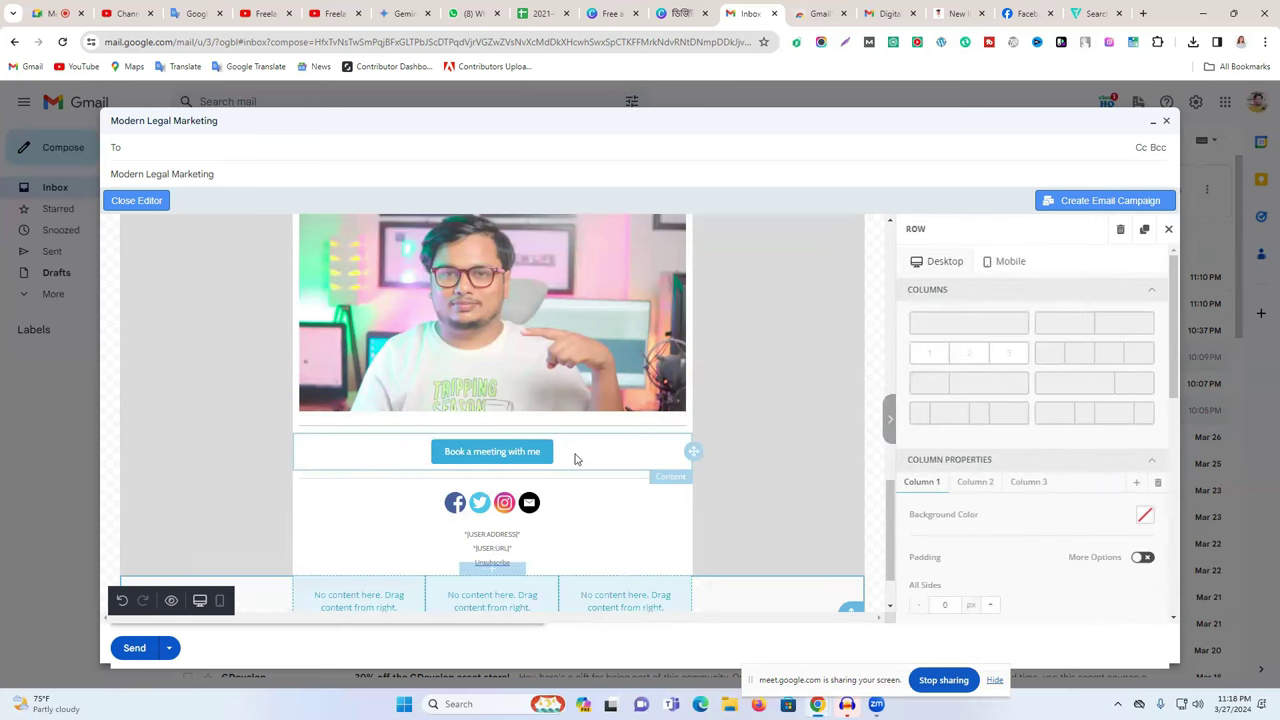
scroll(572, 458, "down", 1)
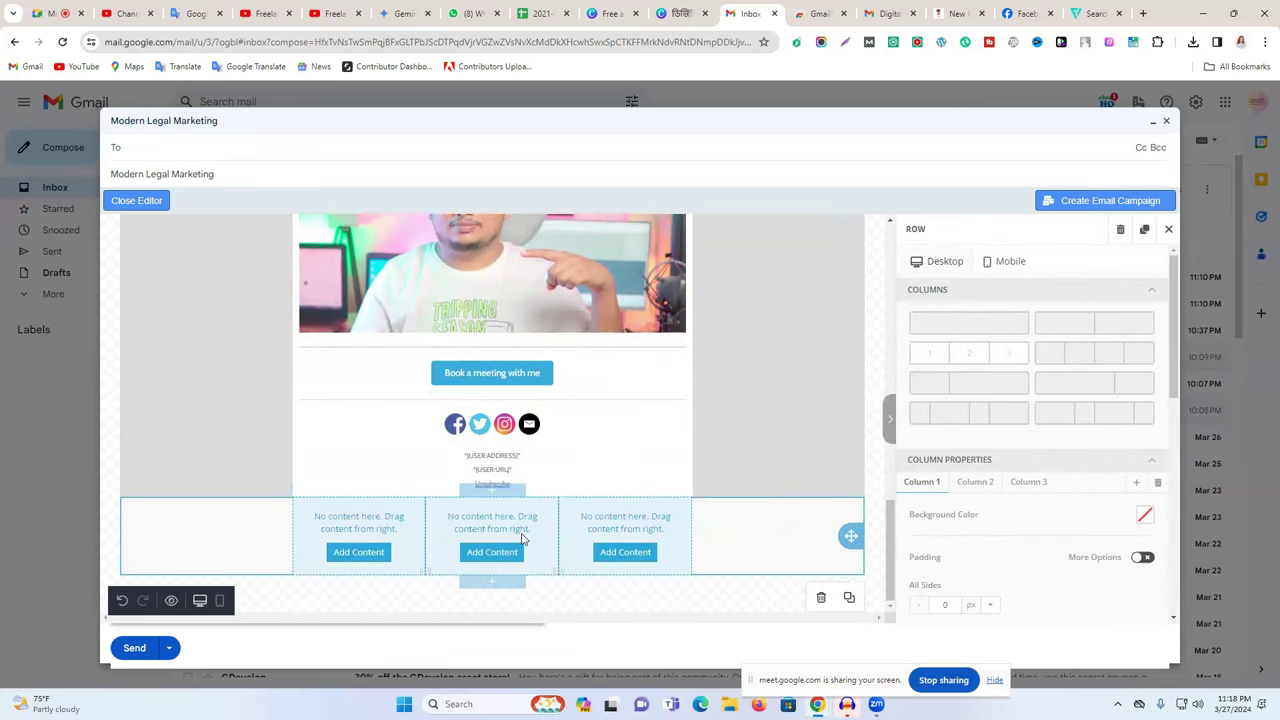
left_click_drag(851, 536, 855, 395)
left_click(622, 580)
Review the customized email from the header to the new three-column row and close the message window
scroll(594, 397, "up", 15)
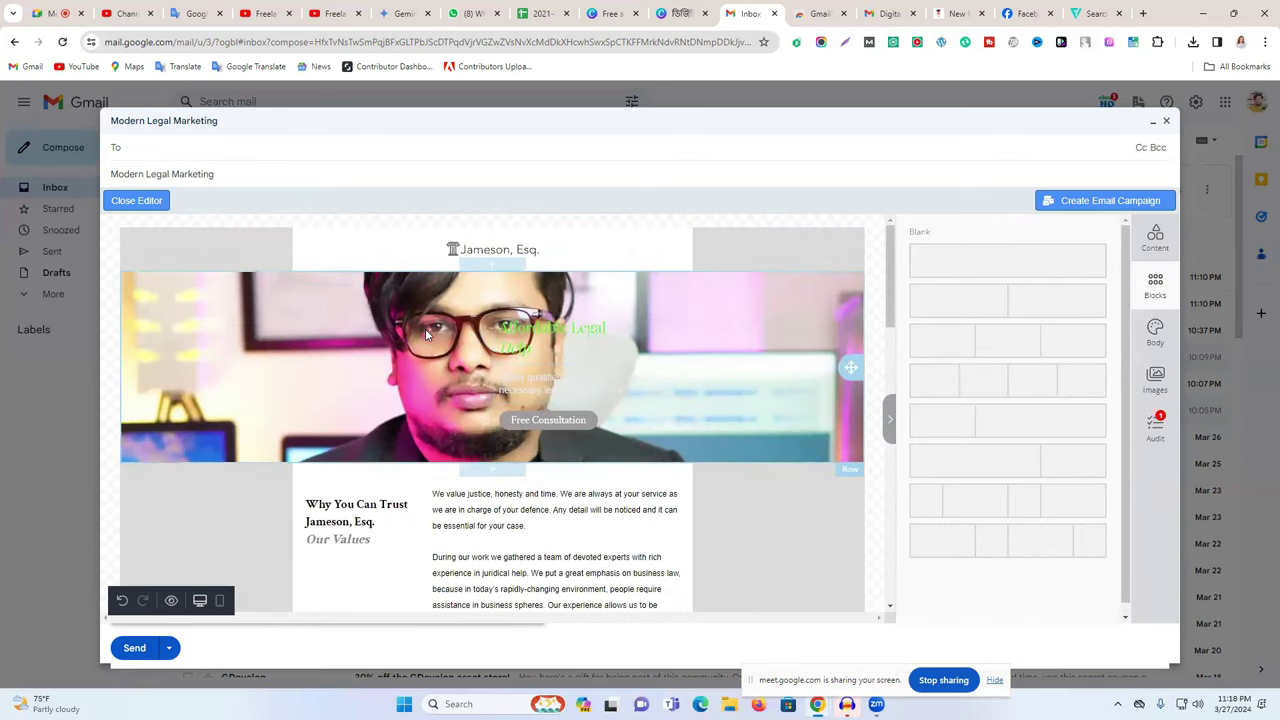
scroll(490, 340, "down", 8)
scroll(489, 337, "down", 3)
scroll(489, 335, "up", 11)
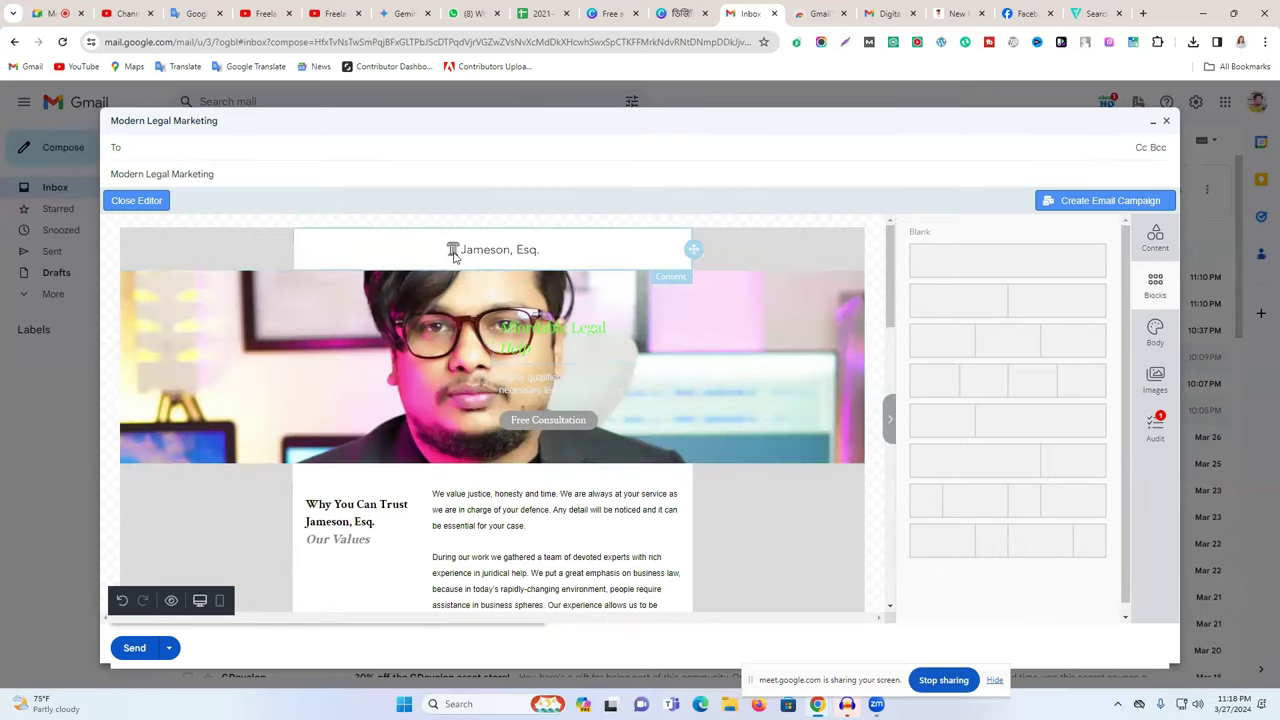
scroll(480, 333, "down", 3)
scroll(474, 357, "down", 6)
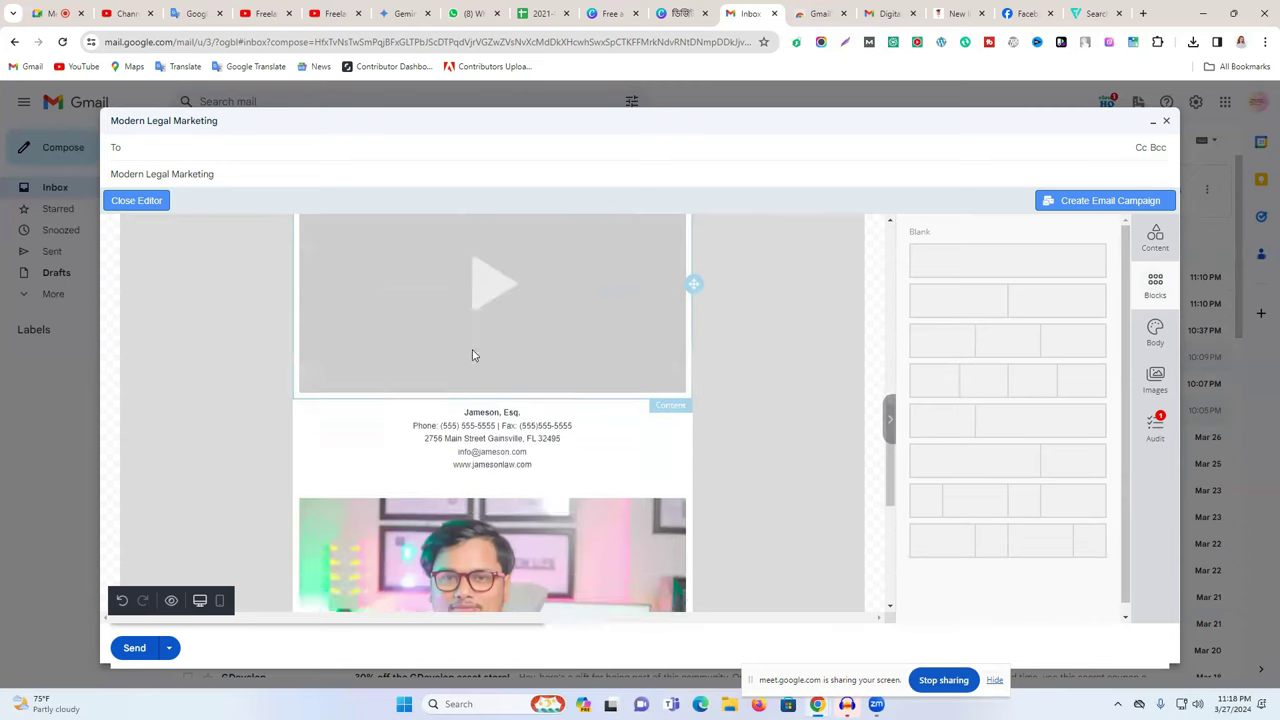
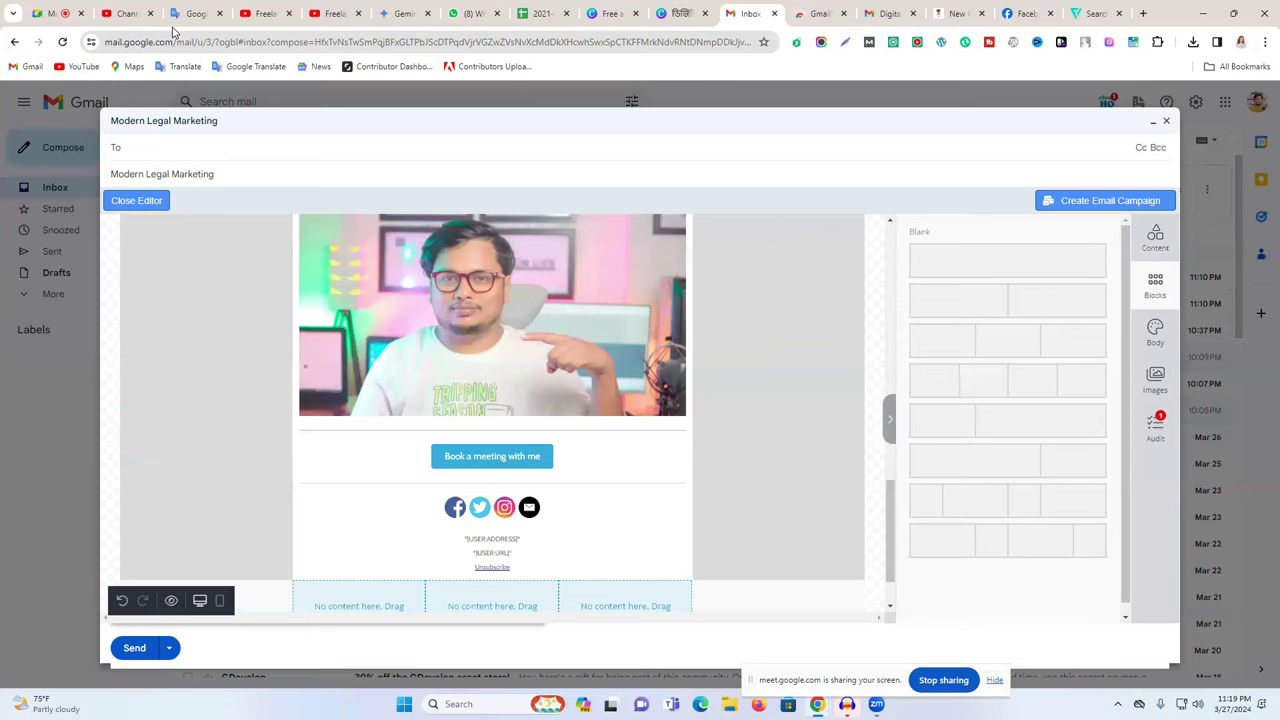
scroll(690, 310, "down", 1)
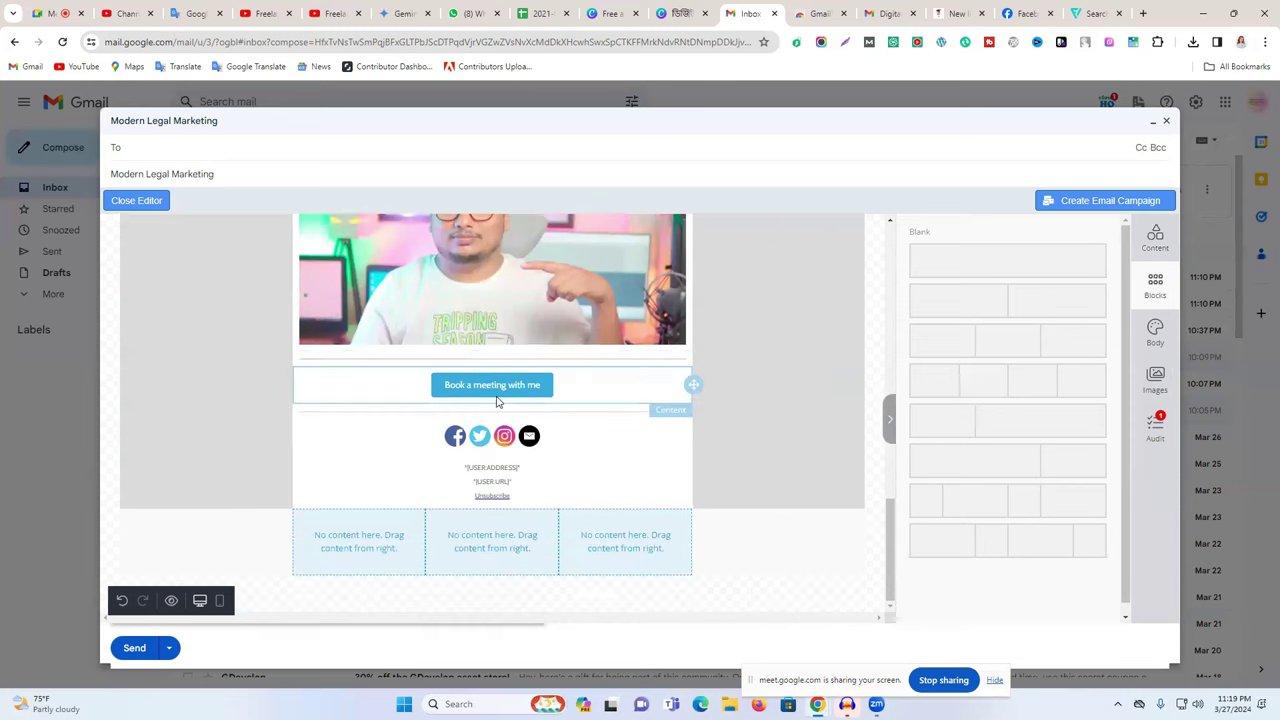
left_click(1168, 122)
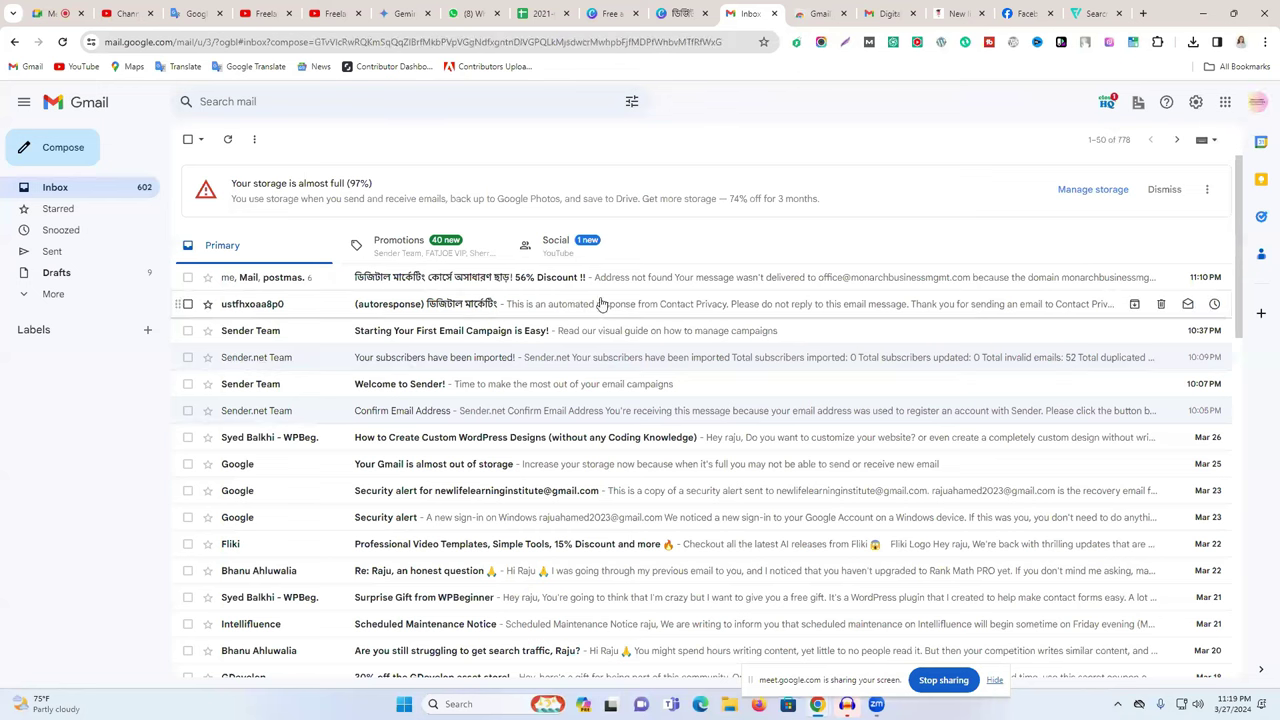
Open the newest inbox conversation about the 56% discount mailing and examine its delivery failure notices
left_click(598, 283)
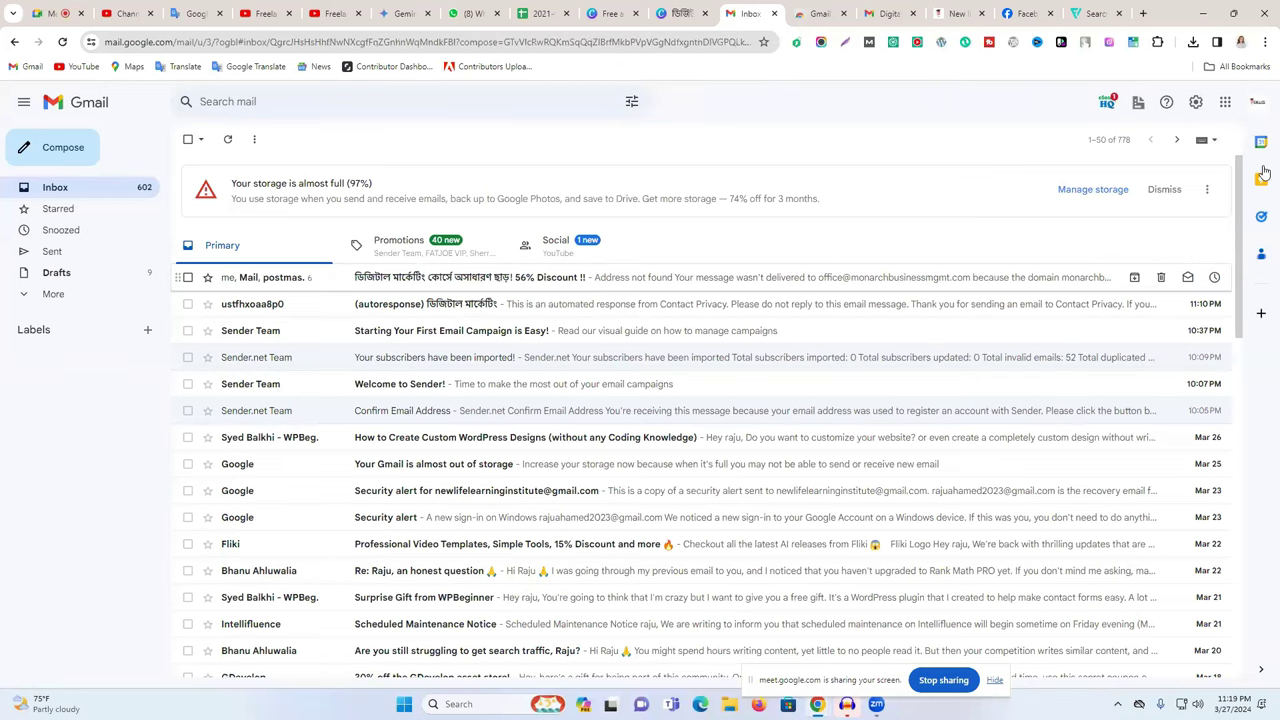
scroll(565, 410, "down", 1)
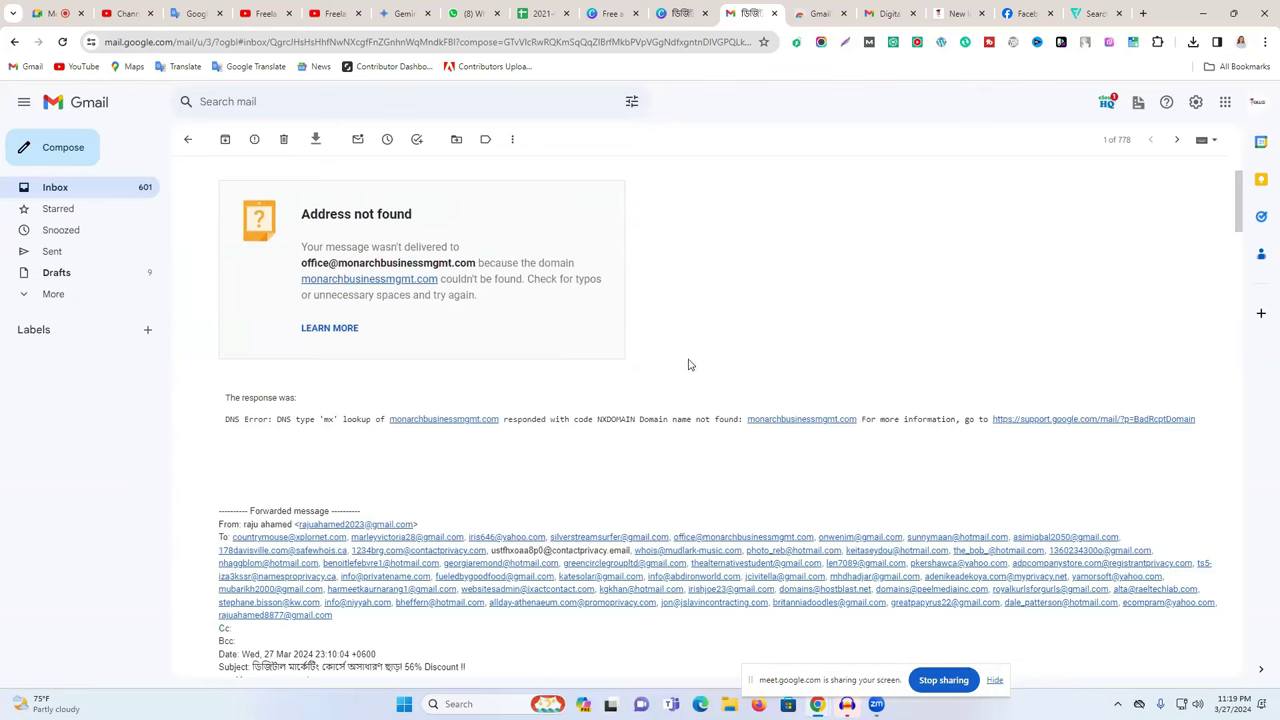
left_click(1121, 14)
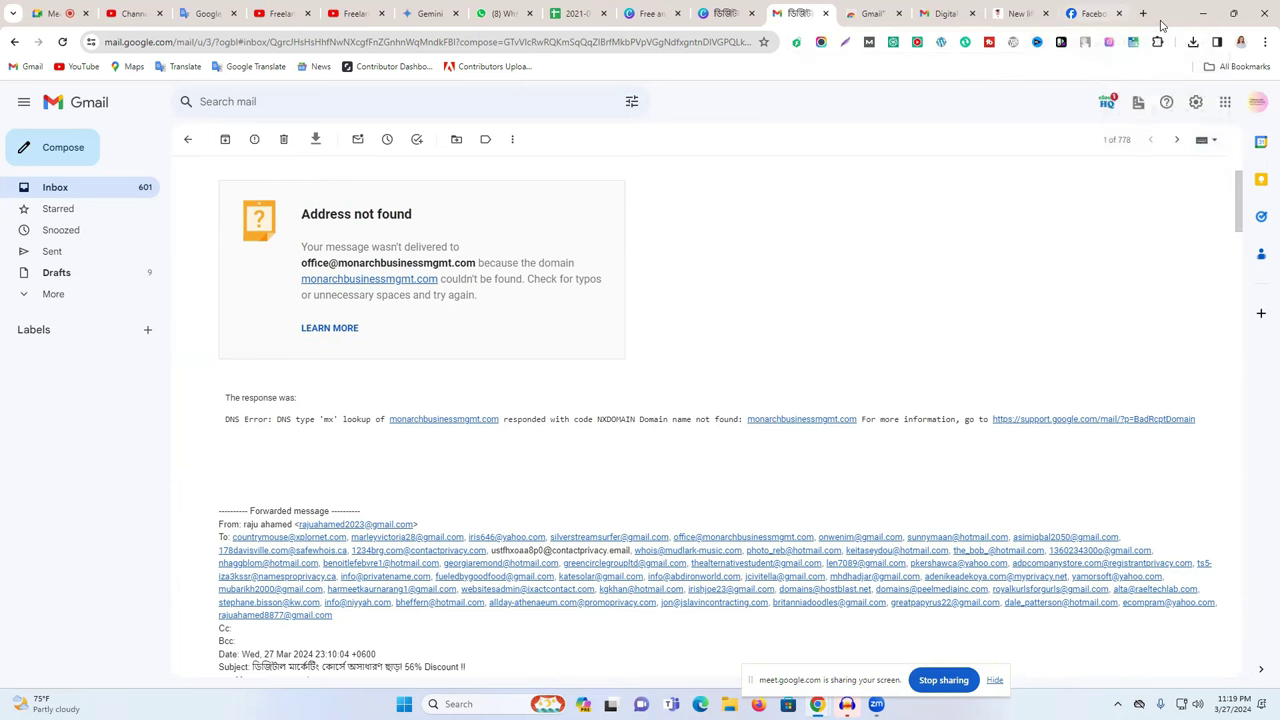
scroll(660, 349, "down", 3)
scroll(660, 349, "down", 2)
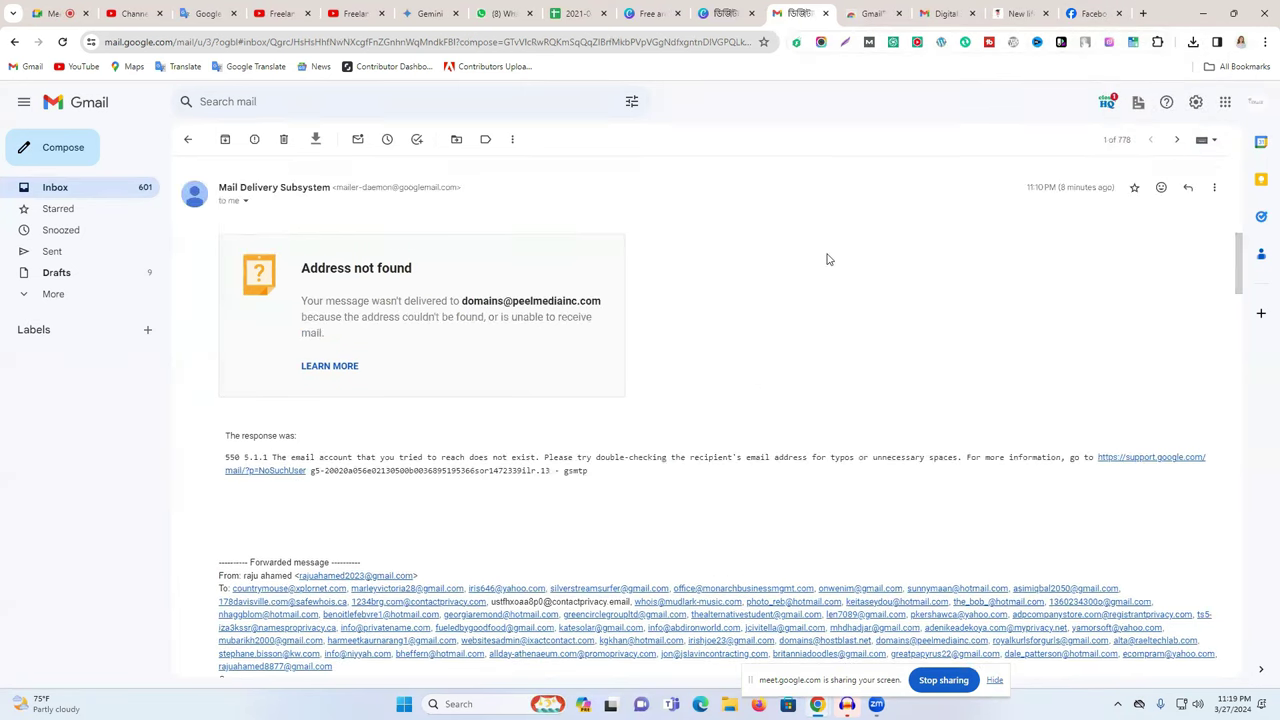
scroll(830, 257, "up", 3)
Open a new browser tab and look over the digital marketing headline suggestions in the Gemini conversation
key("ctrl+t")
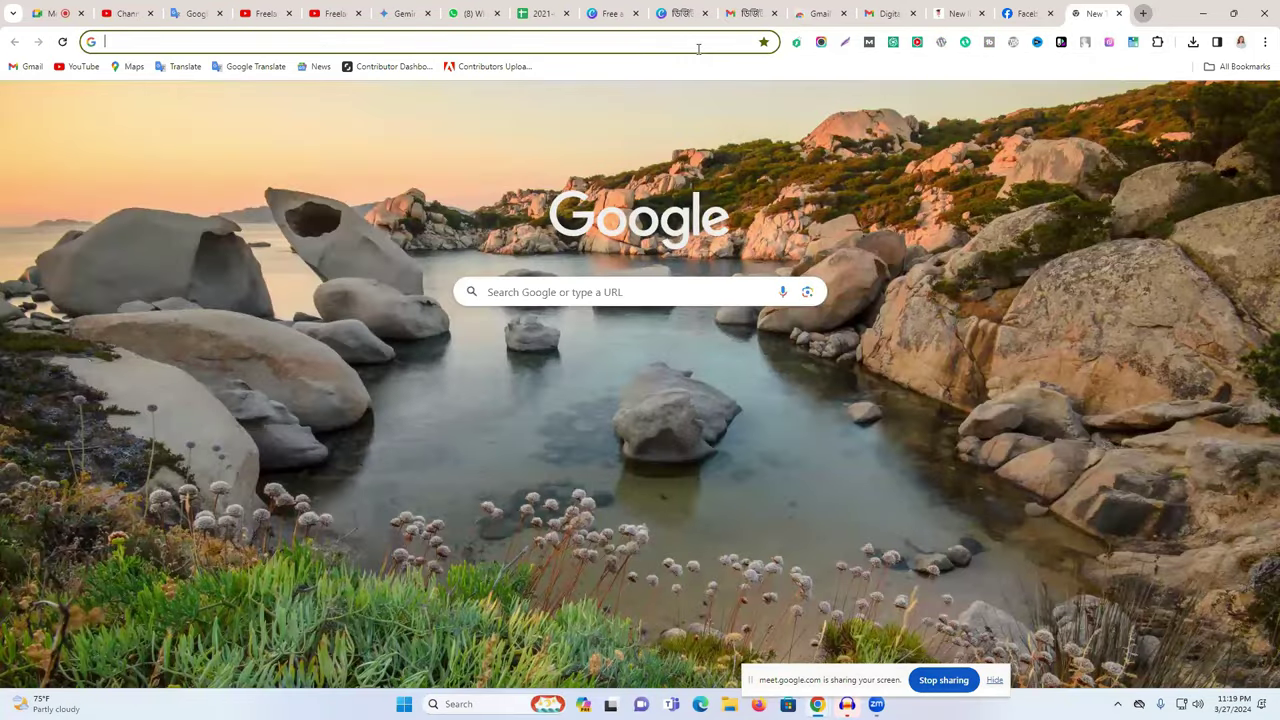
left_click(195, 13)
left_click(404, 13)
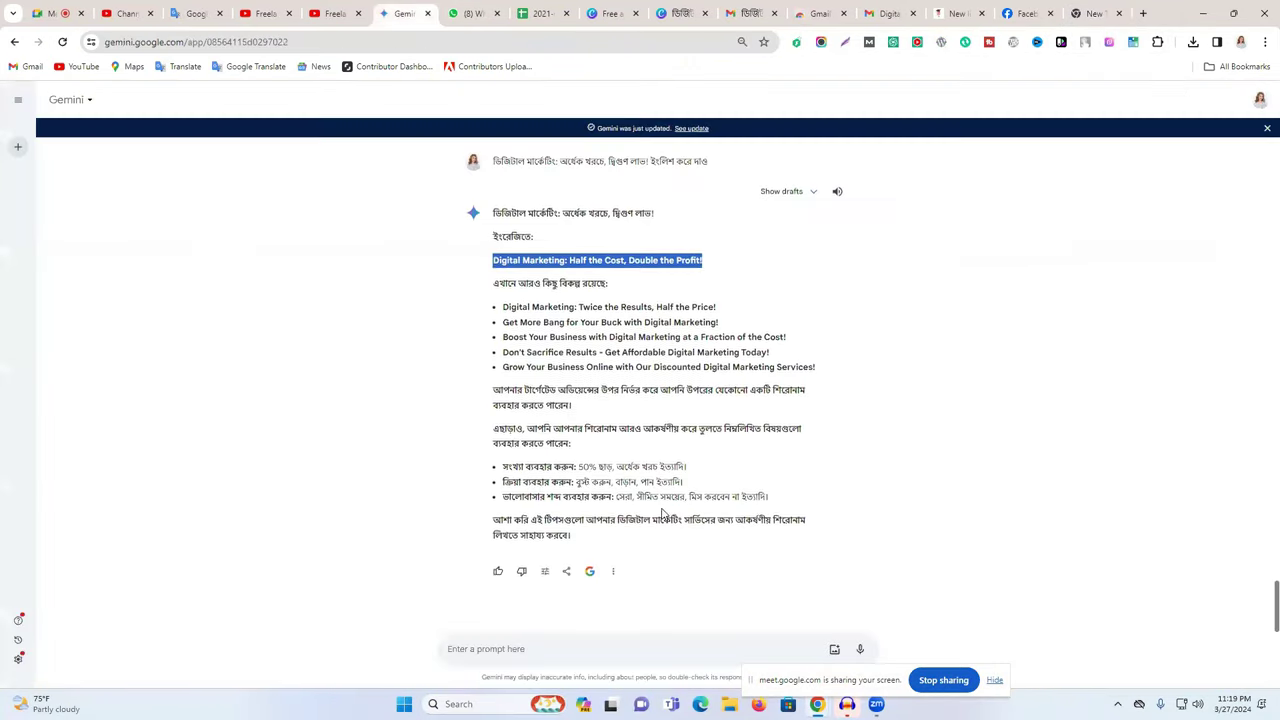
scroll(580, 520, "up", 5)
scroll(563, 485, "down", 5)
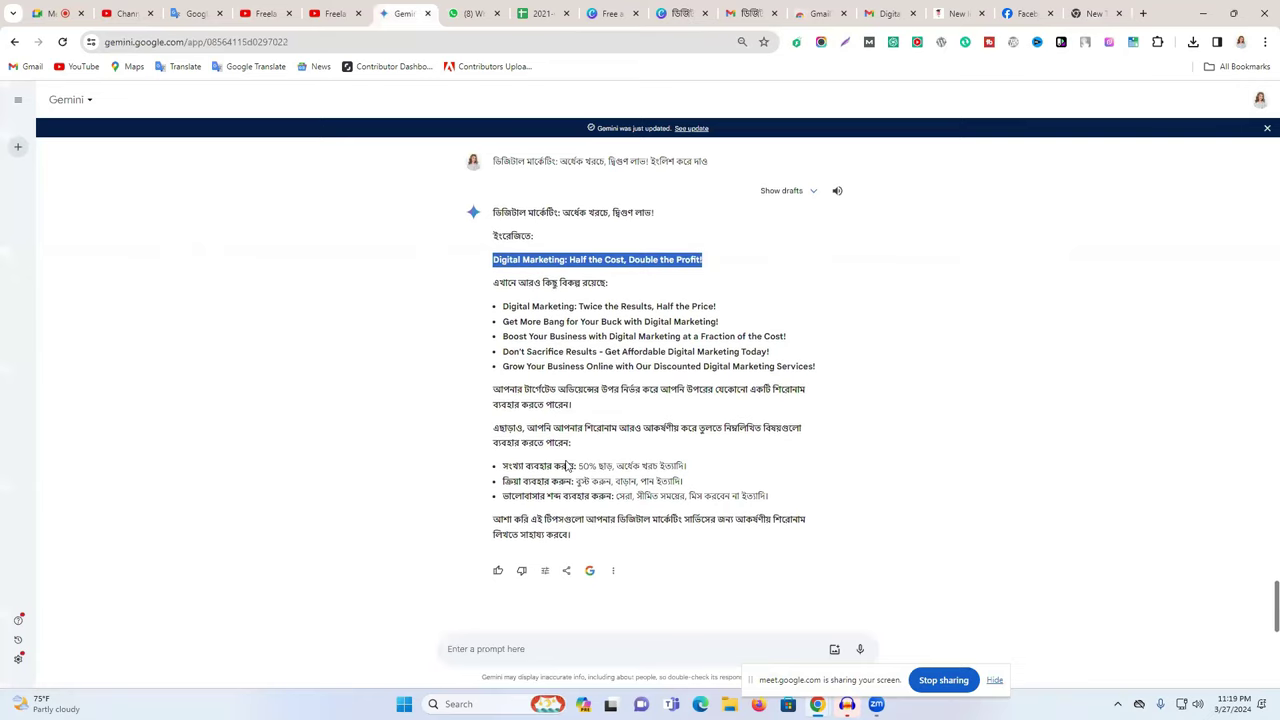
scroll(570, 497, "up", 3)
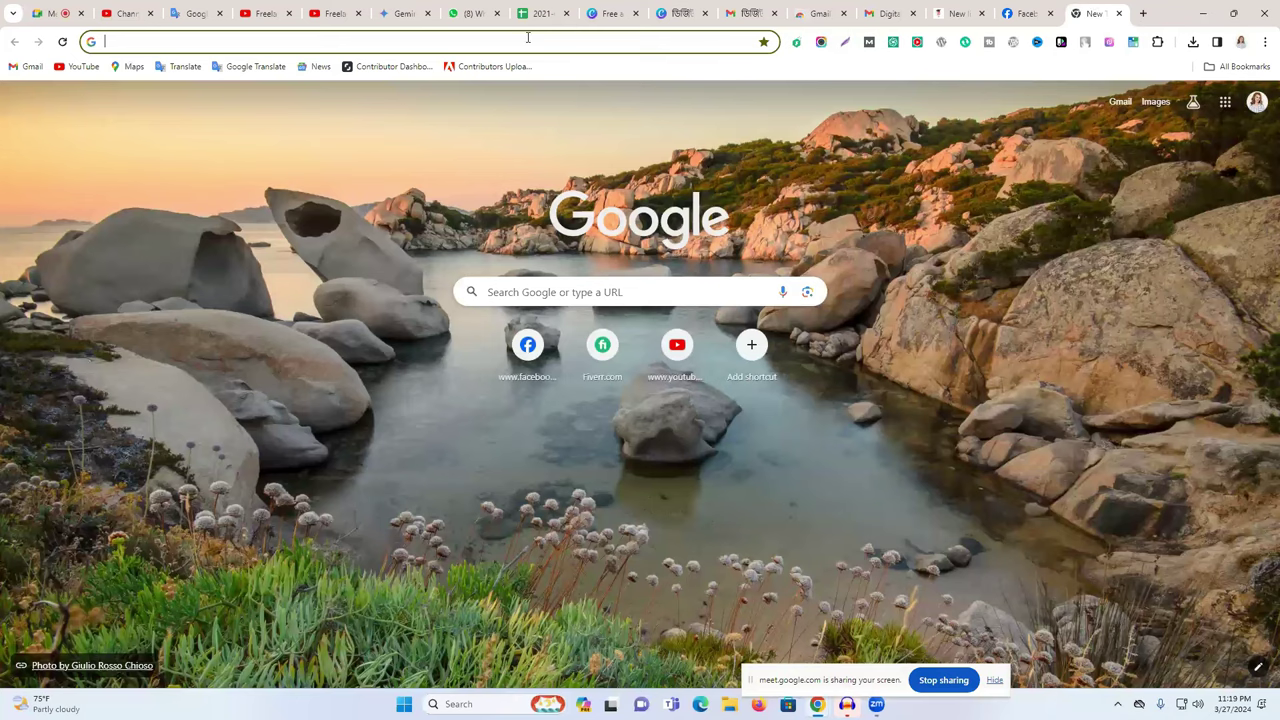
Search Google for "resume trick" in the new tab and open the Resume Trick website
left_click(1095, 13)
left_click(528, 37)
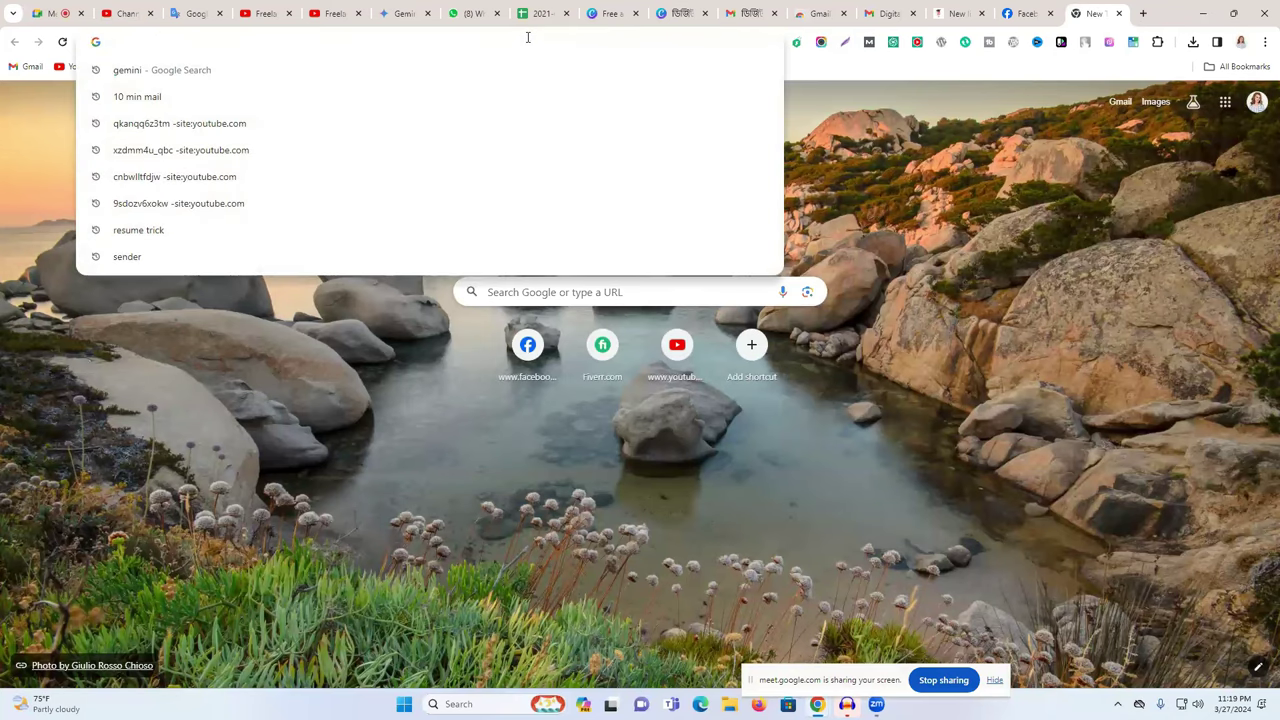
type("resume trick")
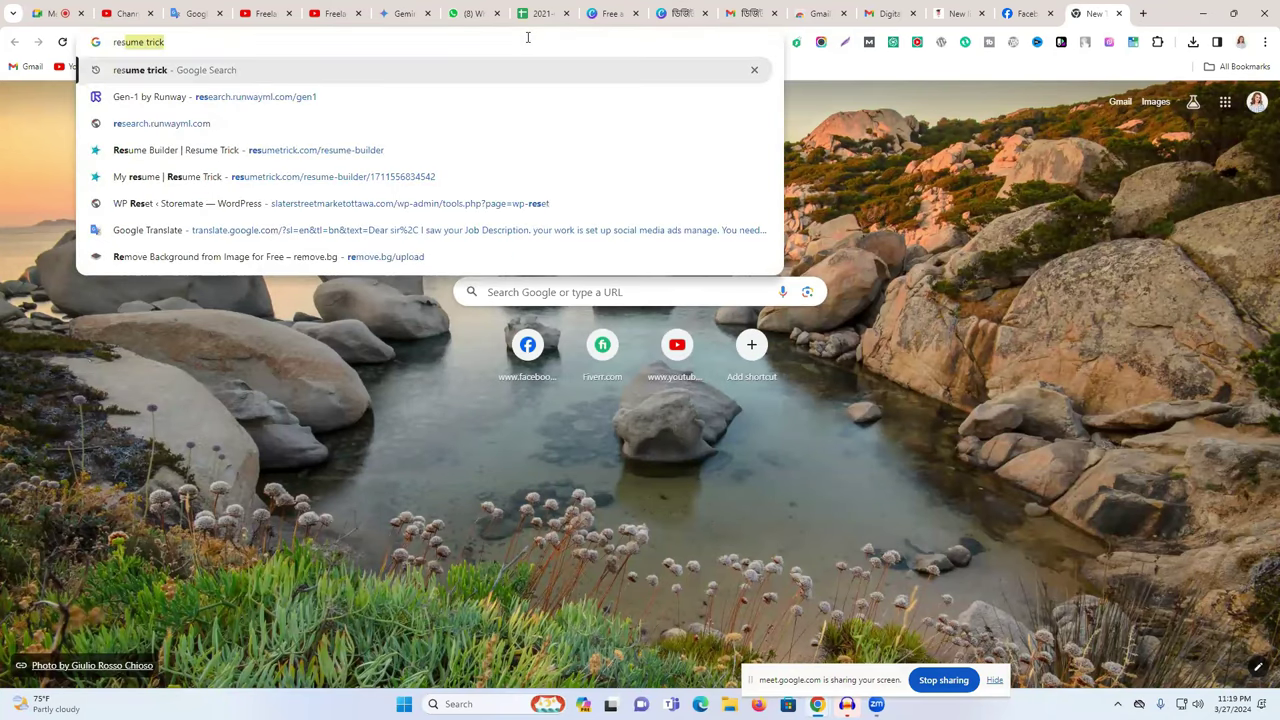
left_click(361, 69)
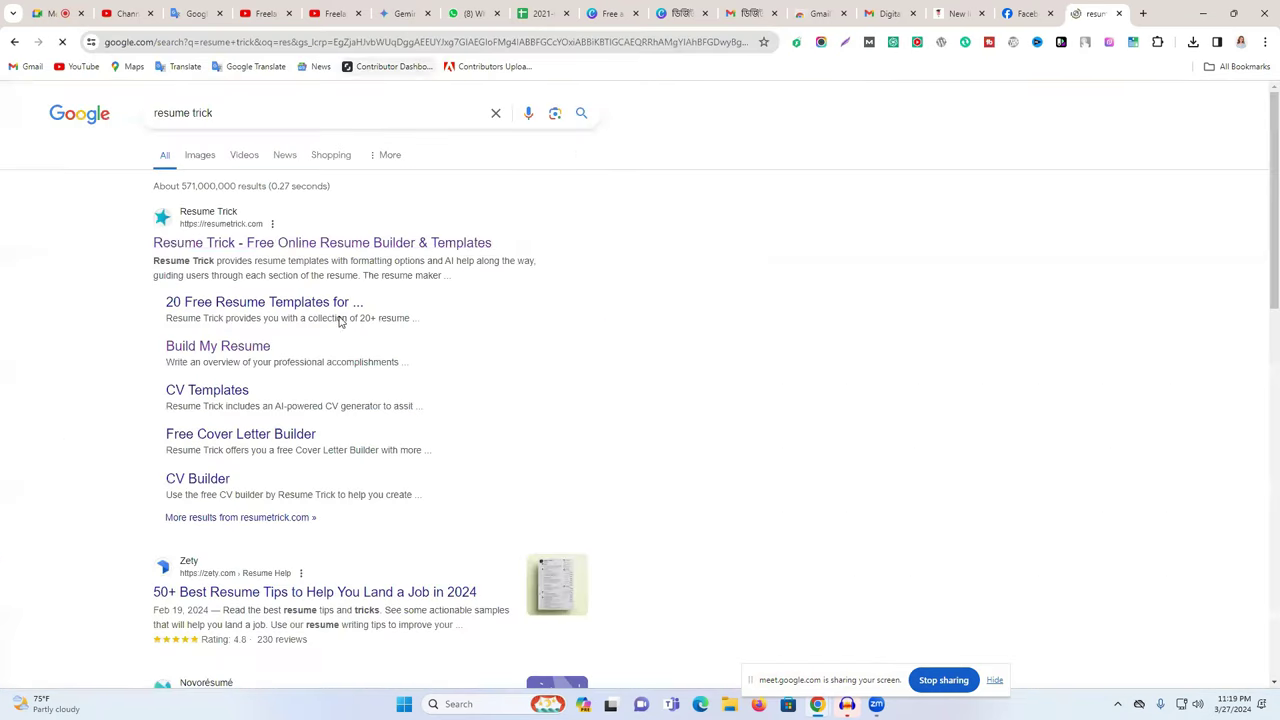
left_click(177, 243)
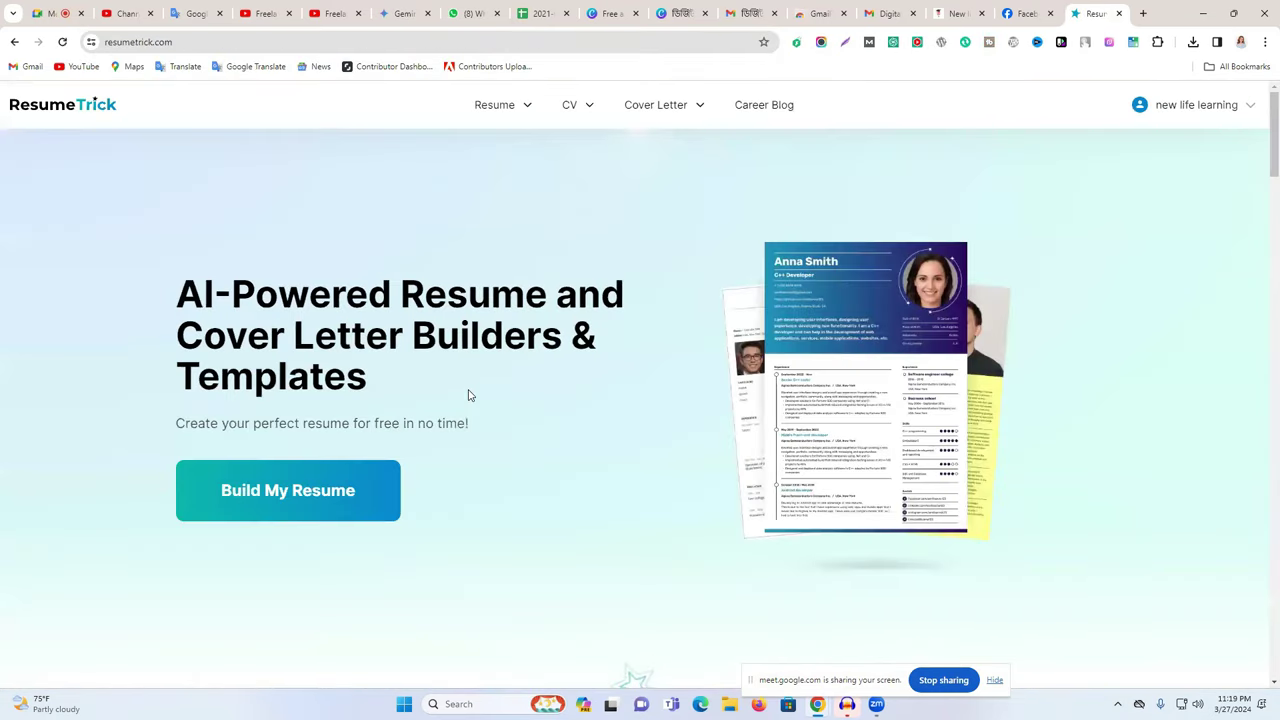
Create a new resume and try several color themes, ending with the pink one
left_click(266, 506)
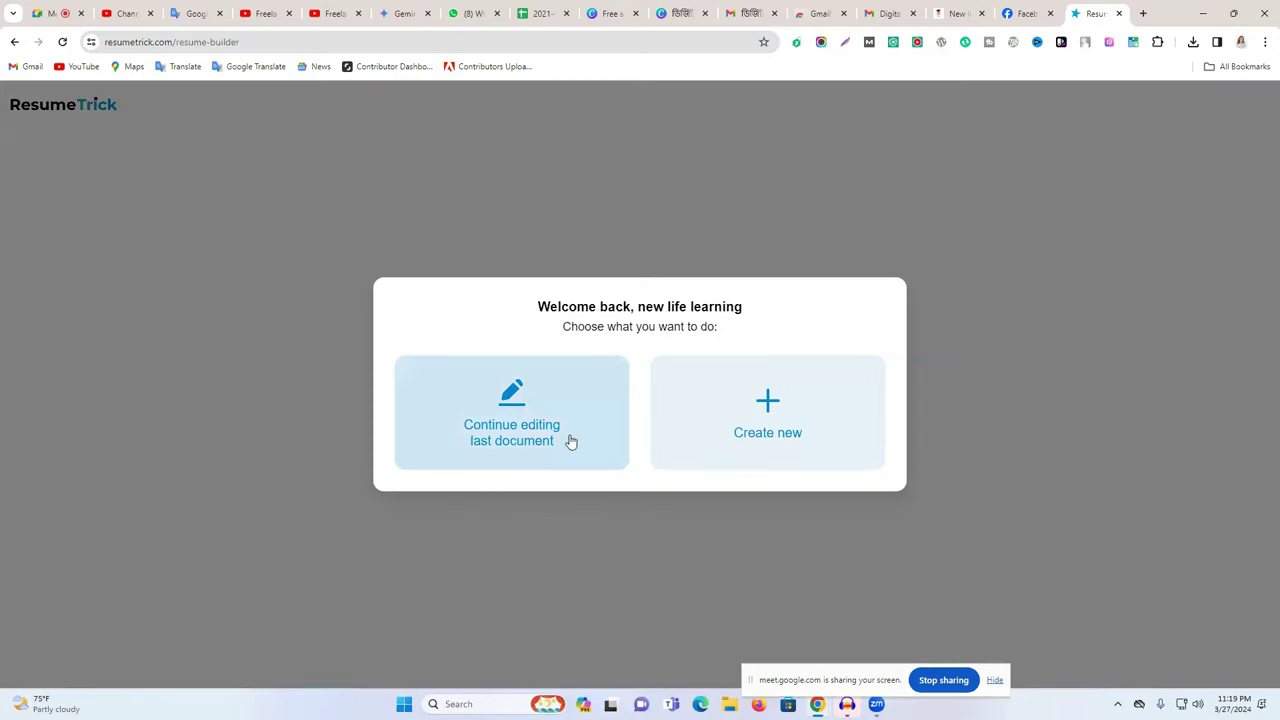
left_click(704, 430)
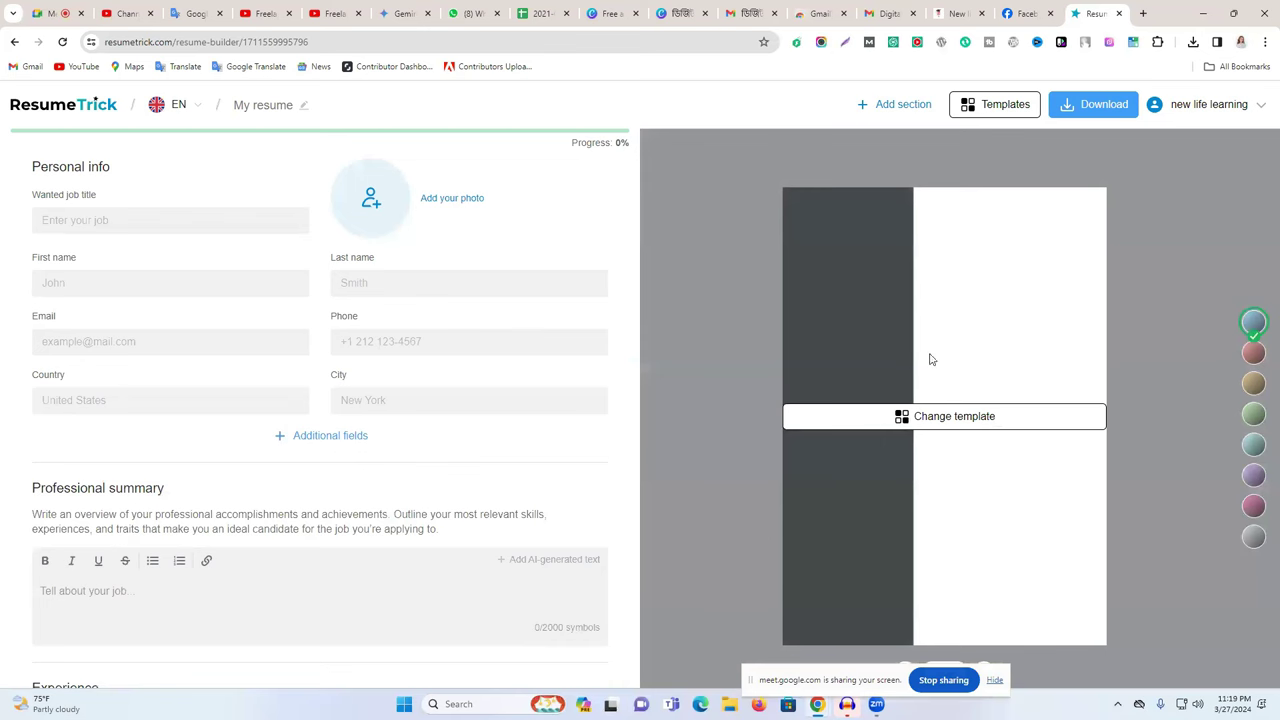
left_click(1253, 354)
left_click(1256, 414)
left_click(1255, 478)
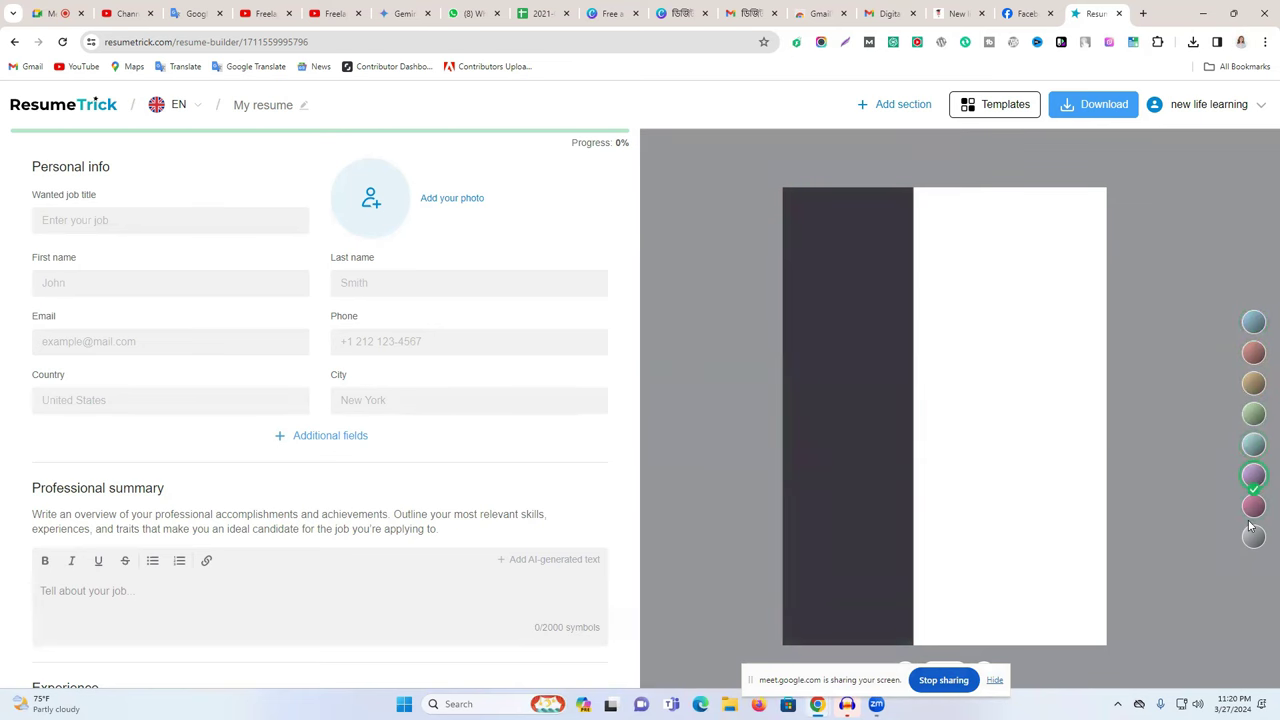
left_click(1253, 508)
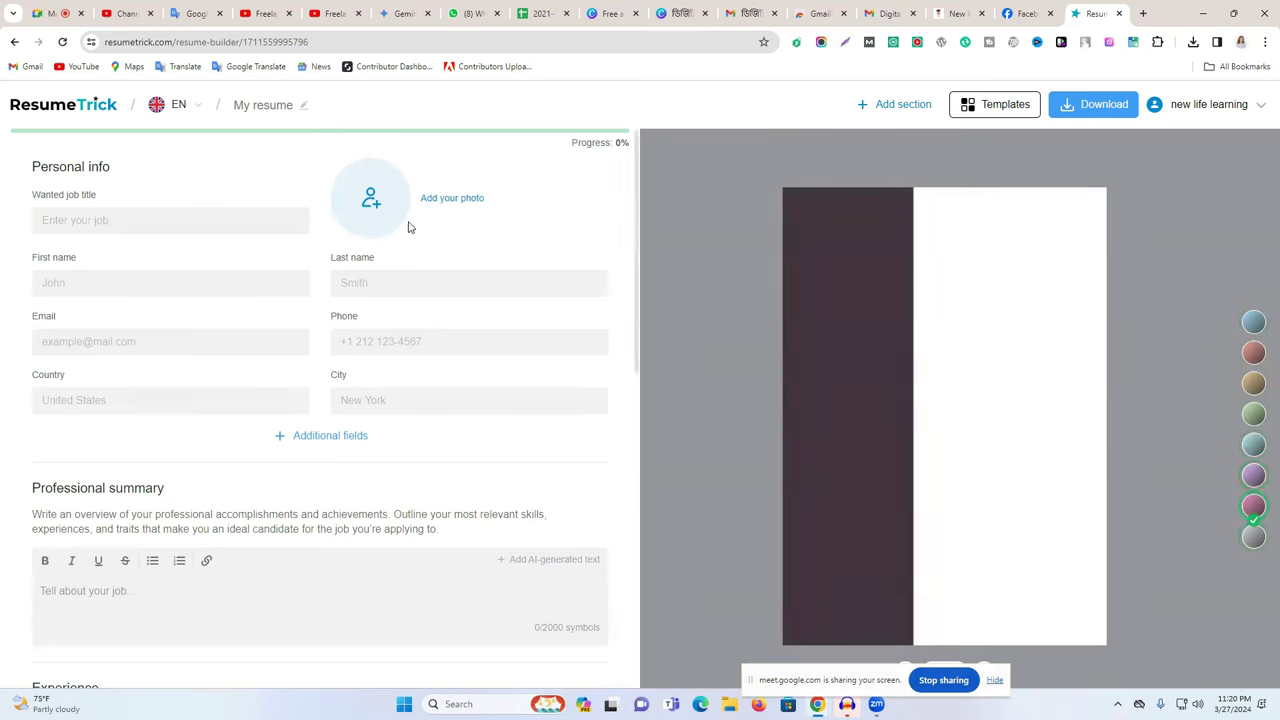
Add a profile photo from the Downloads folder to the resume's Personal info section
left_click(397, 221)
scroll(238, 231, "down", 5)
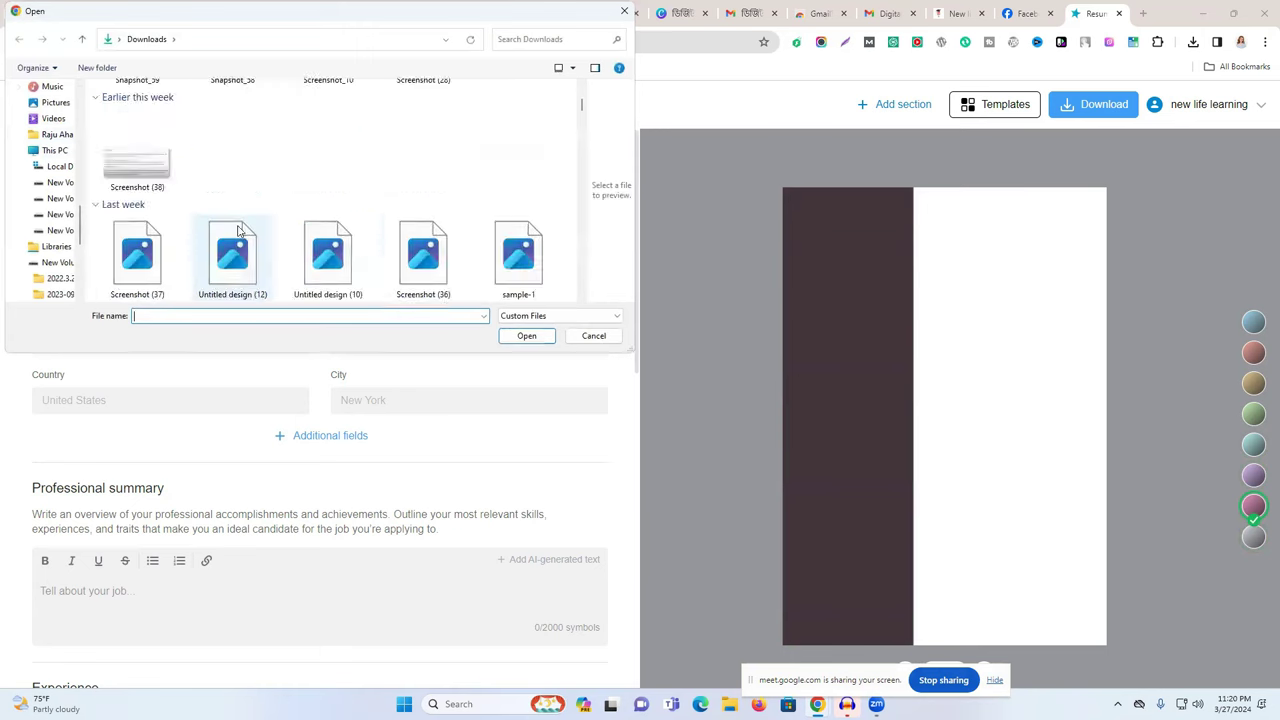
scroll(238, 231, "down", 3)
left_click(233, 228)
left_click(525, 335)
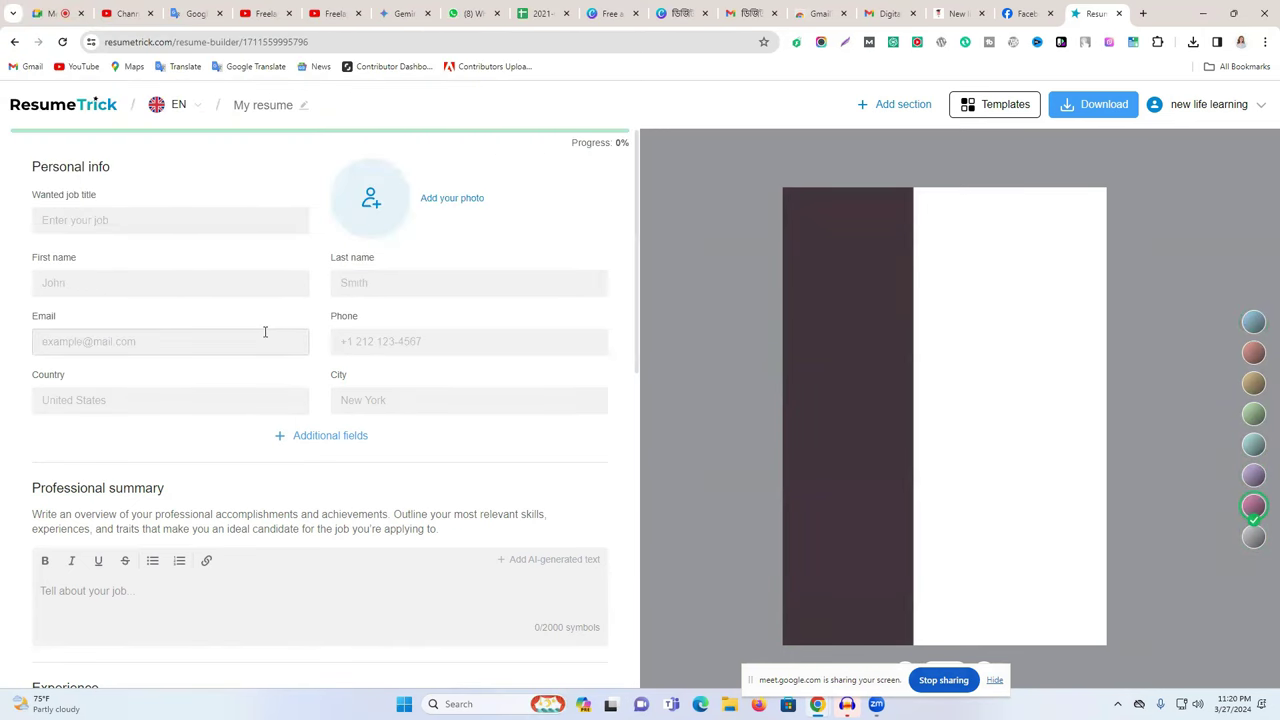
left_click(140, 218)
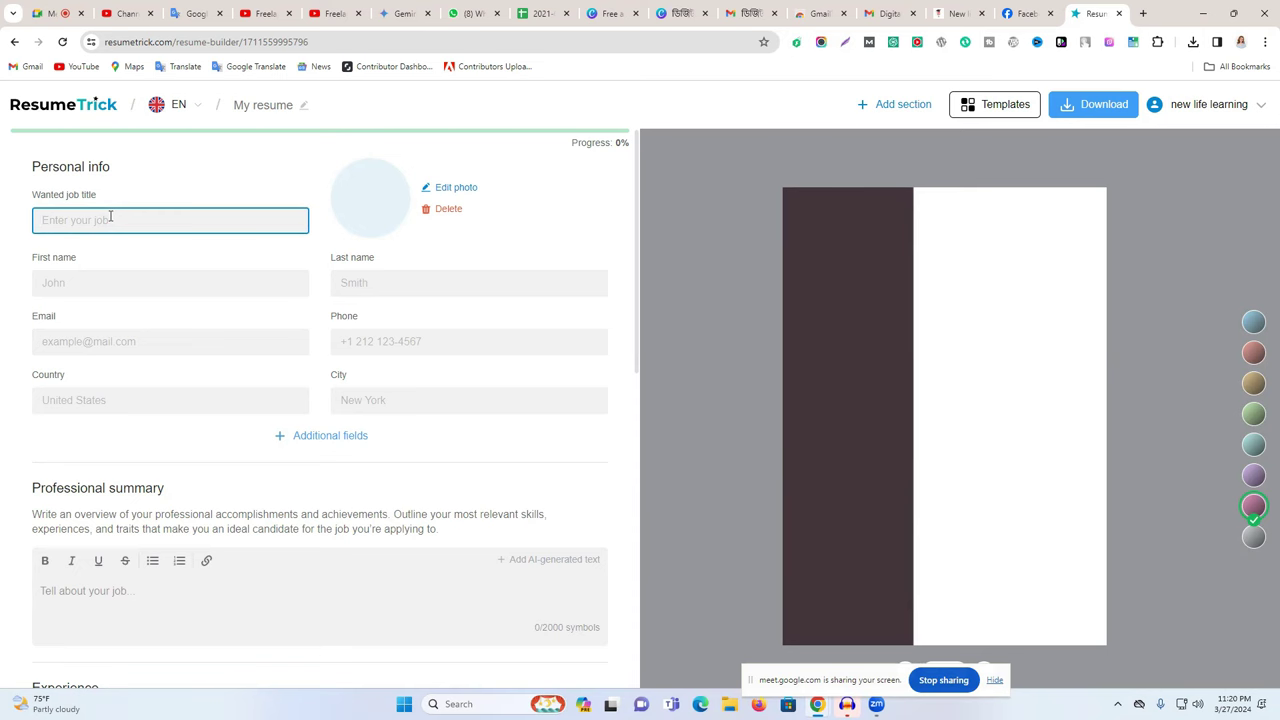
Switch to Google Translate and reopen the saved Bengali prompt asking for an English mail about digital marketing services
left_click(196, 13)
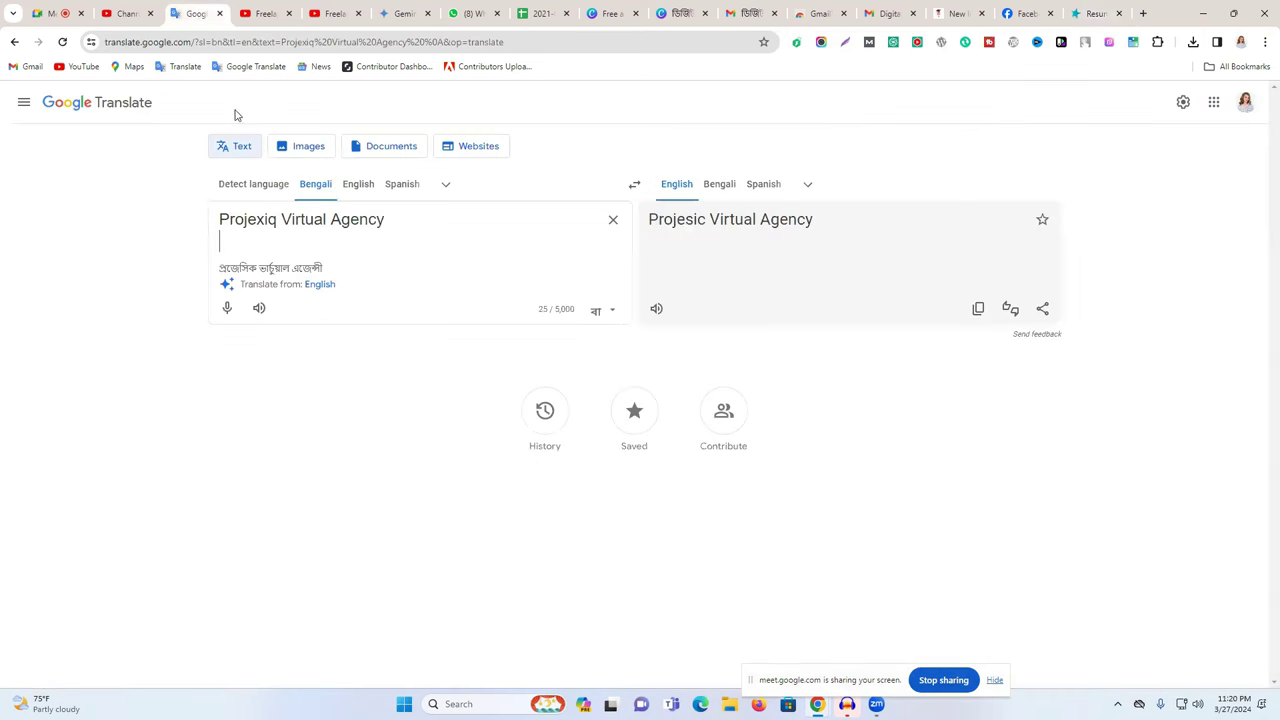
left_click(15, 42)
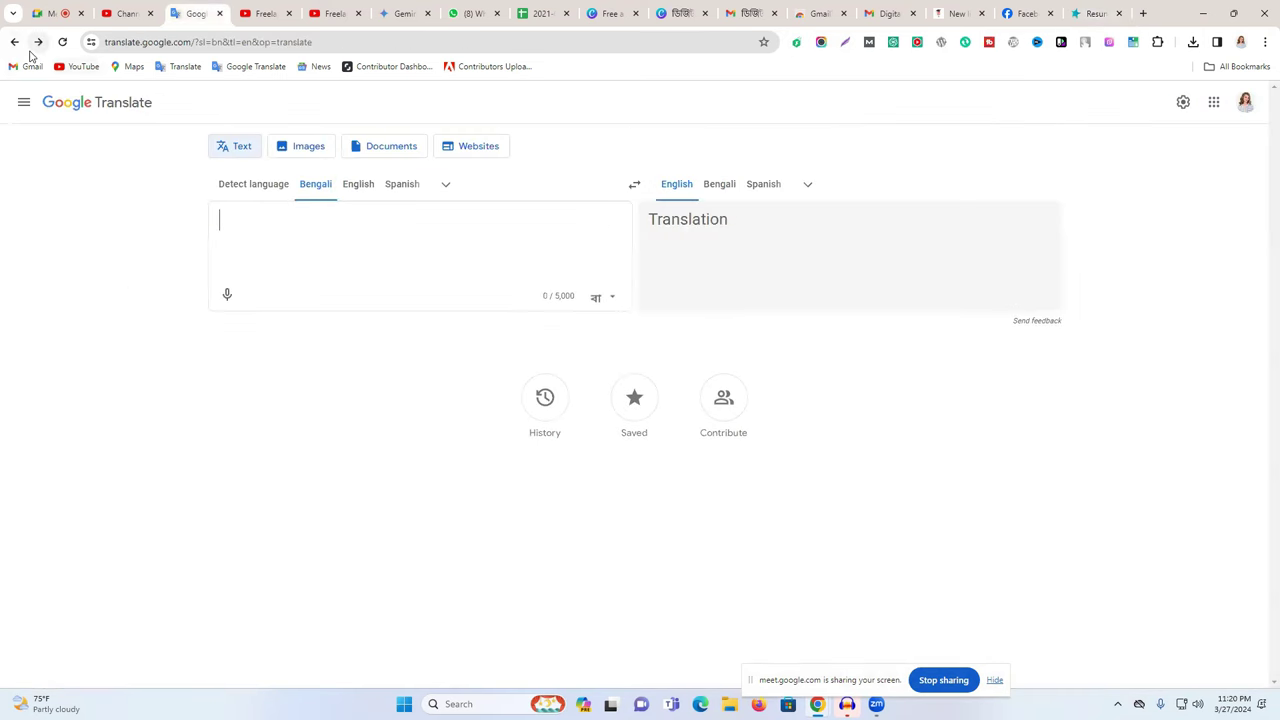
left_click(37, 42)
left_click(14, 43)
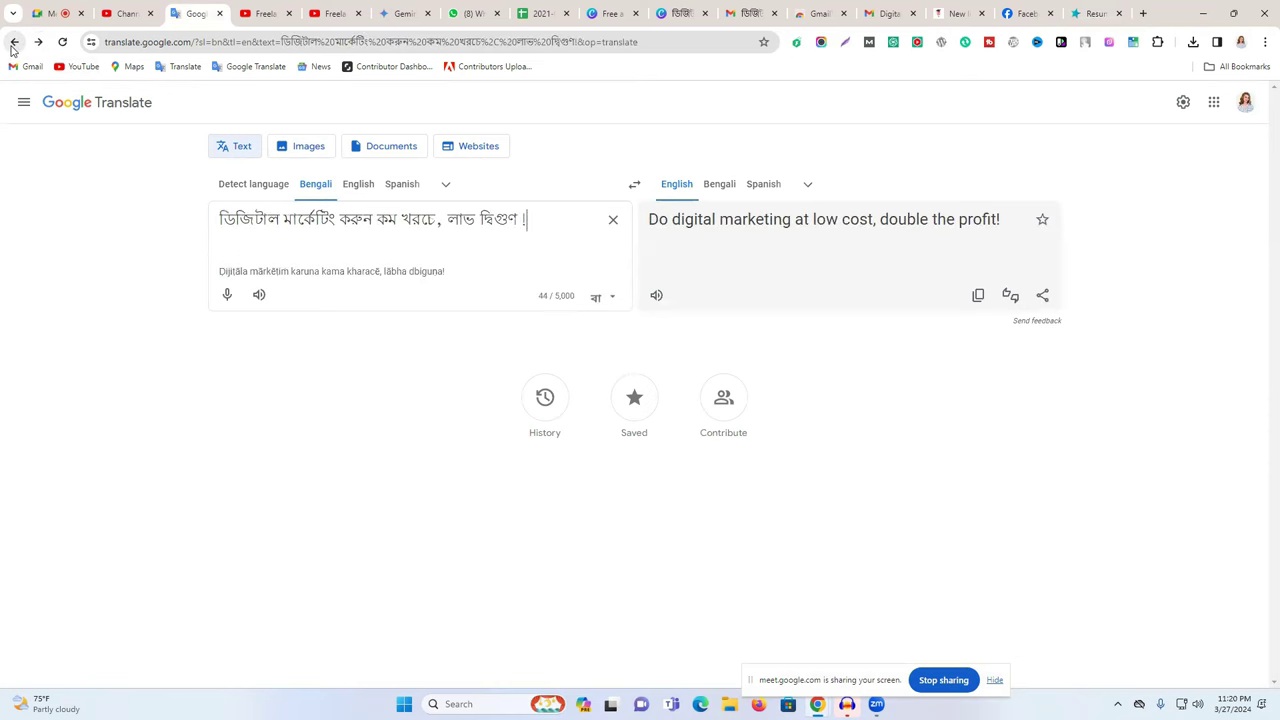
left_click(14, 43)
left_click(14, 43)
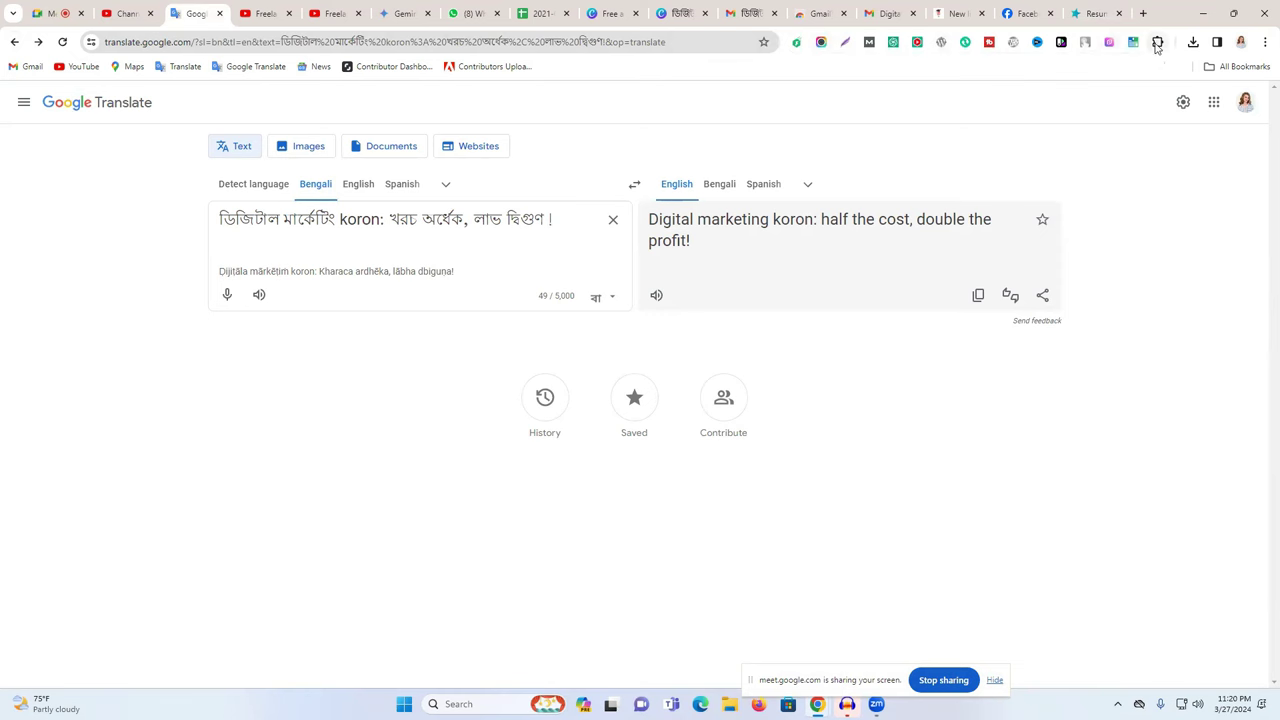
left_click(1238, 67)
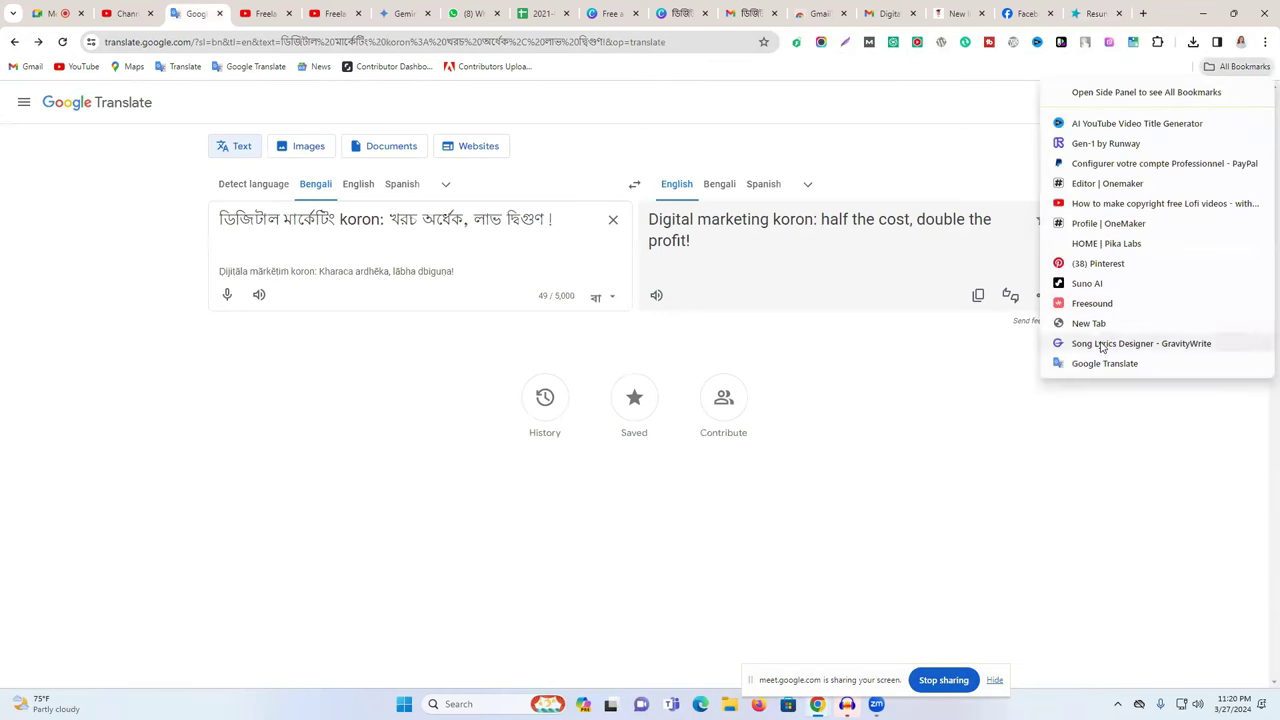
left_click(1108, 364)
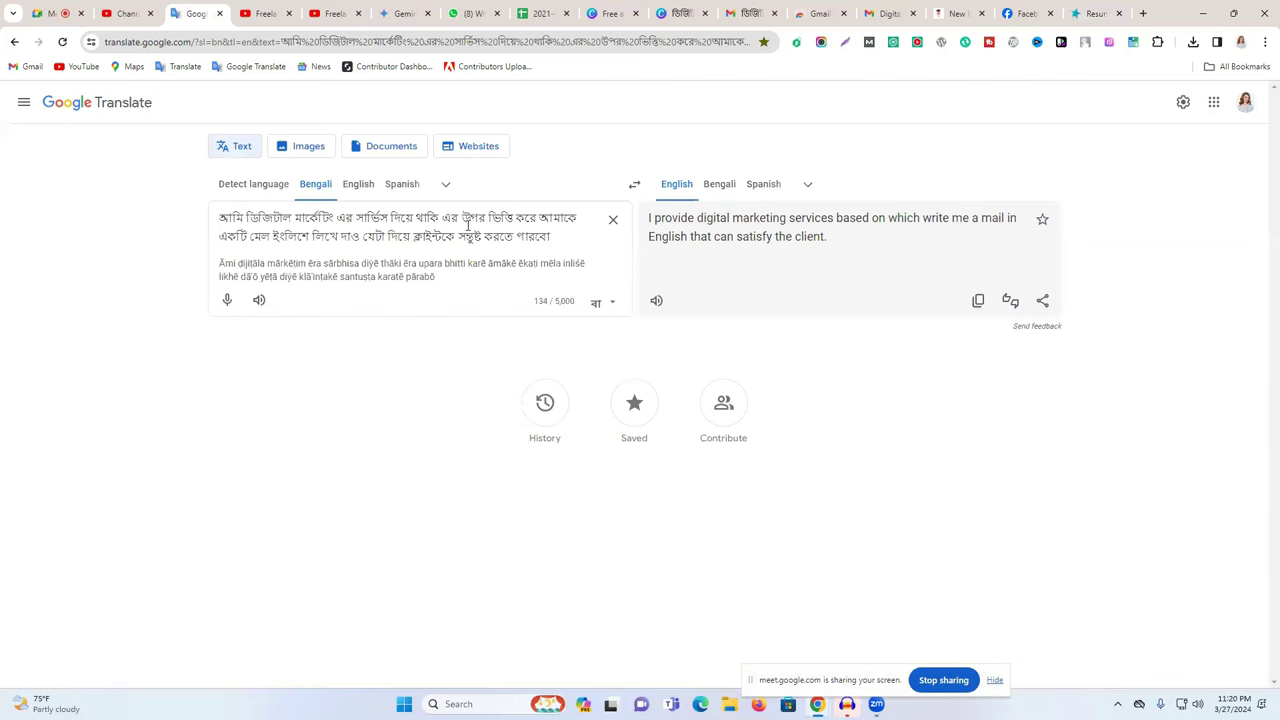
double_click(261, 238)
Open Google Translate in another tab, set the source to Bengali, and try dictating a word by voice with the suggested spelling
left_click(268, 13)
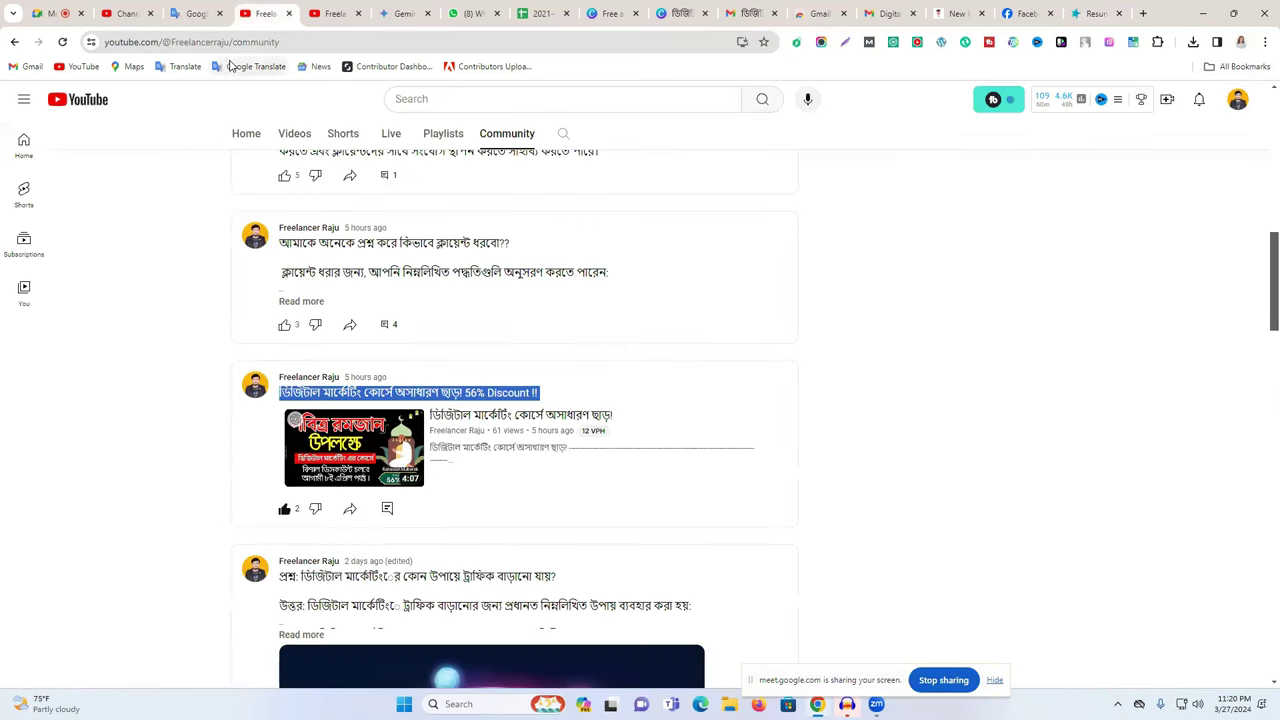
left_click(255, 66)
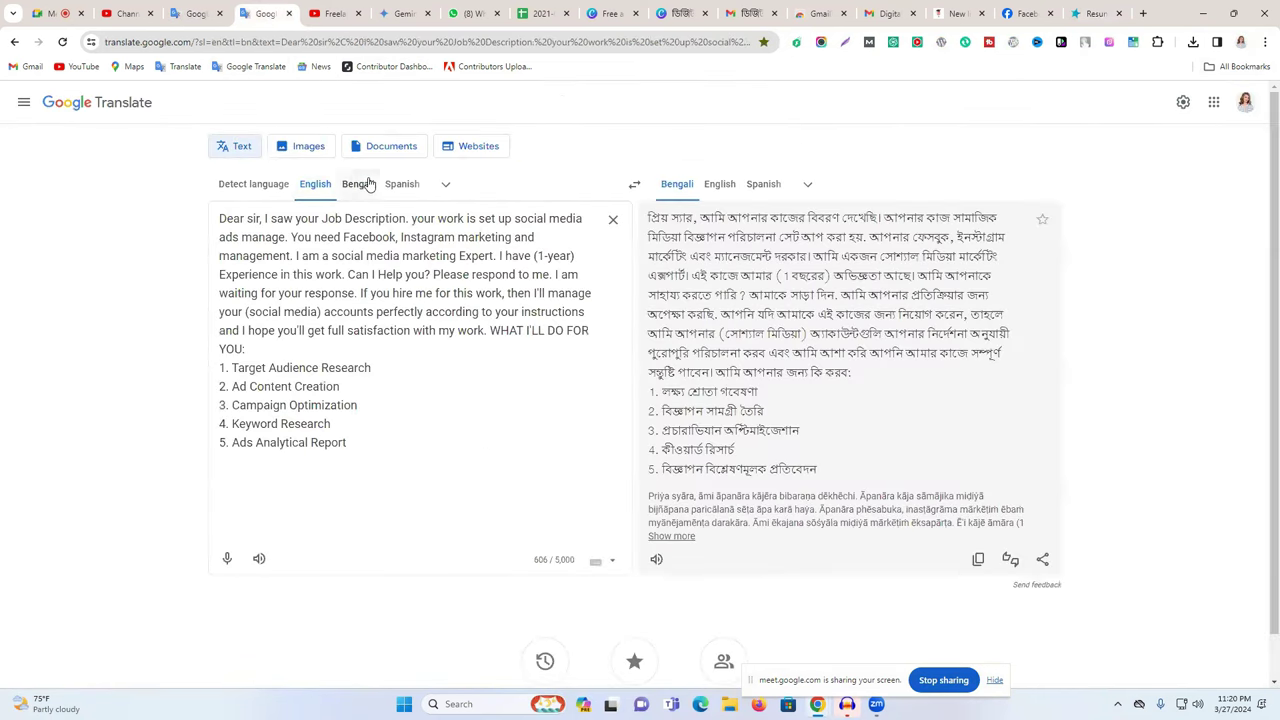
left_click(358, 184)
left_click(614, 221)
left_click(236, 304)
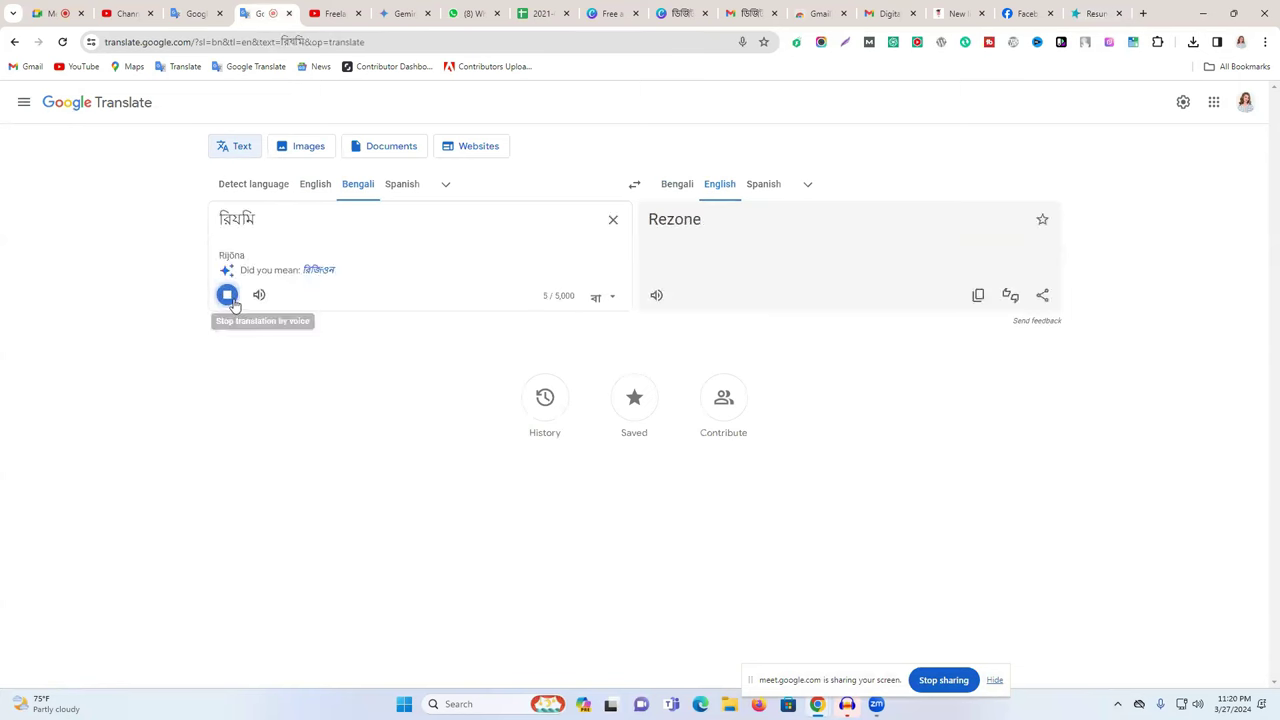
left_click(316, 271)
Replace the word মেল with "Resume" in the saved Bengali prompt and copy the whole prompt
left_click(188, 11)
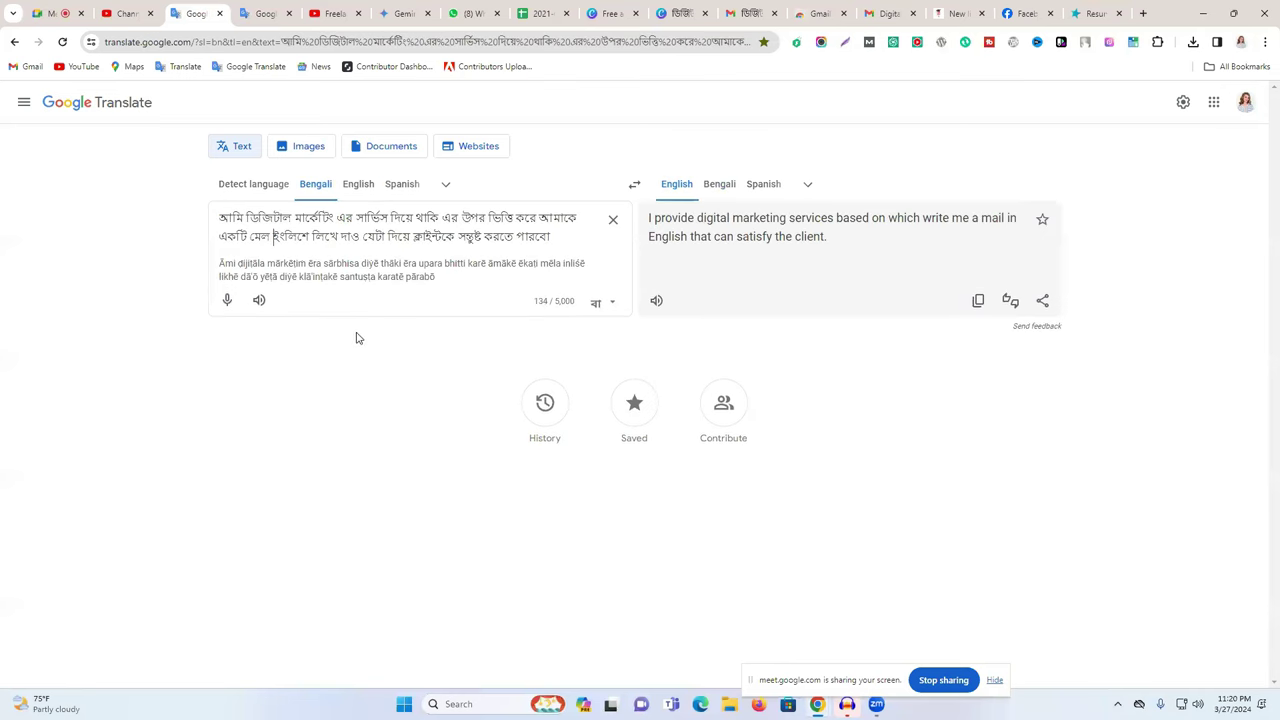
double_click(264, 237)
type("Resume")
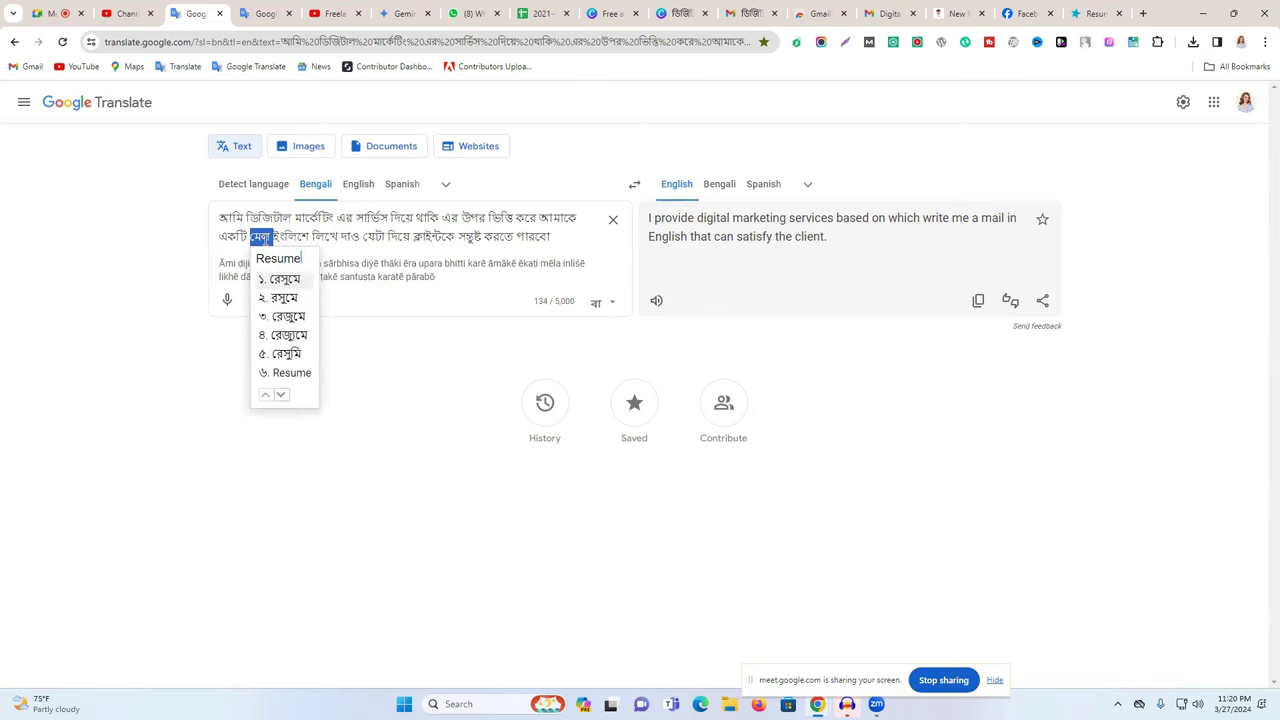
left_click(300, 372)
triple_click(268, 236)
key("ctrl+c")
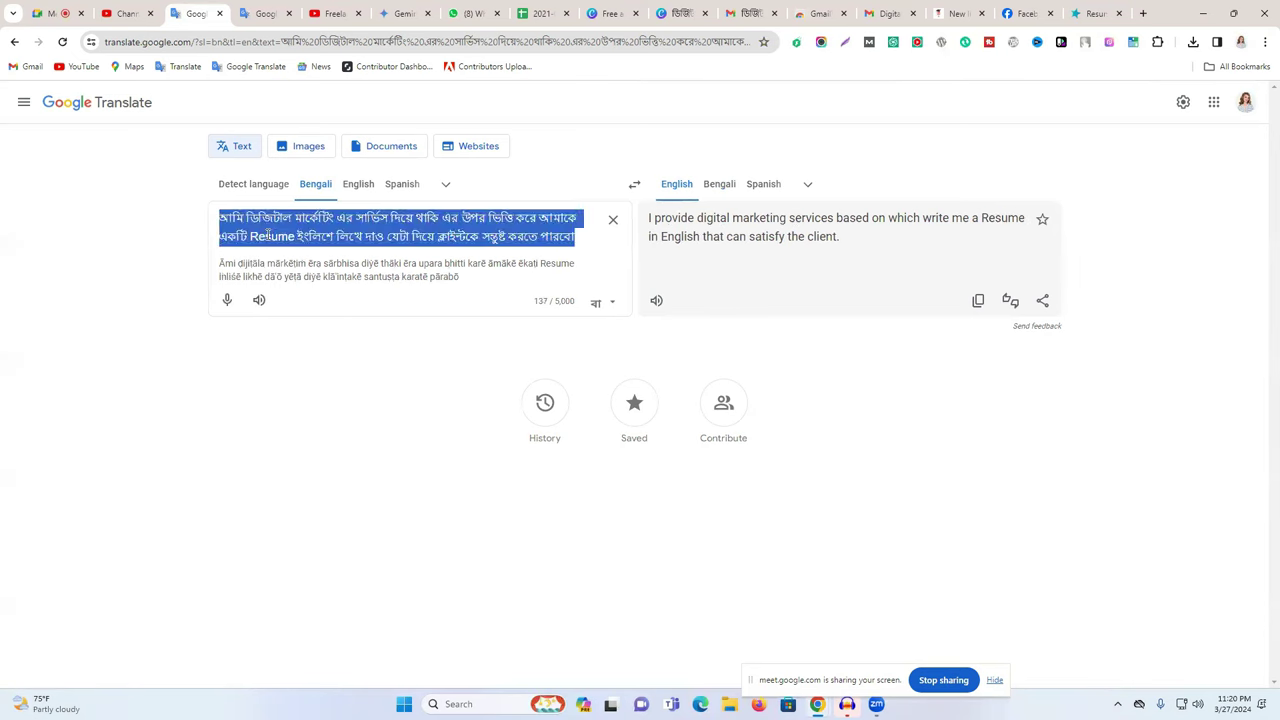
Submit the copied Bengali resume request to the Gemini conversation and look over the generated resume draft
left_click(263, 13)
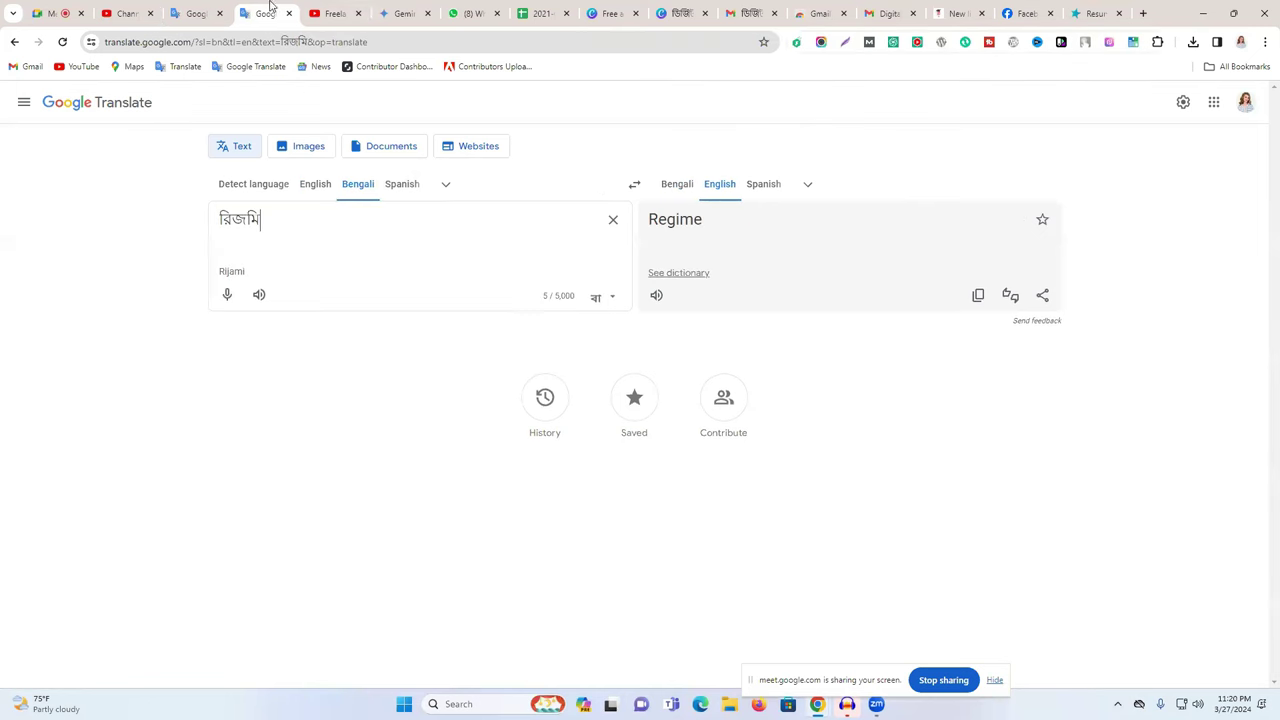
left_click(397, 13)
left_click(523, 651)
key("ctrl+v")
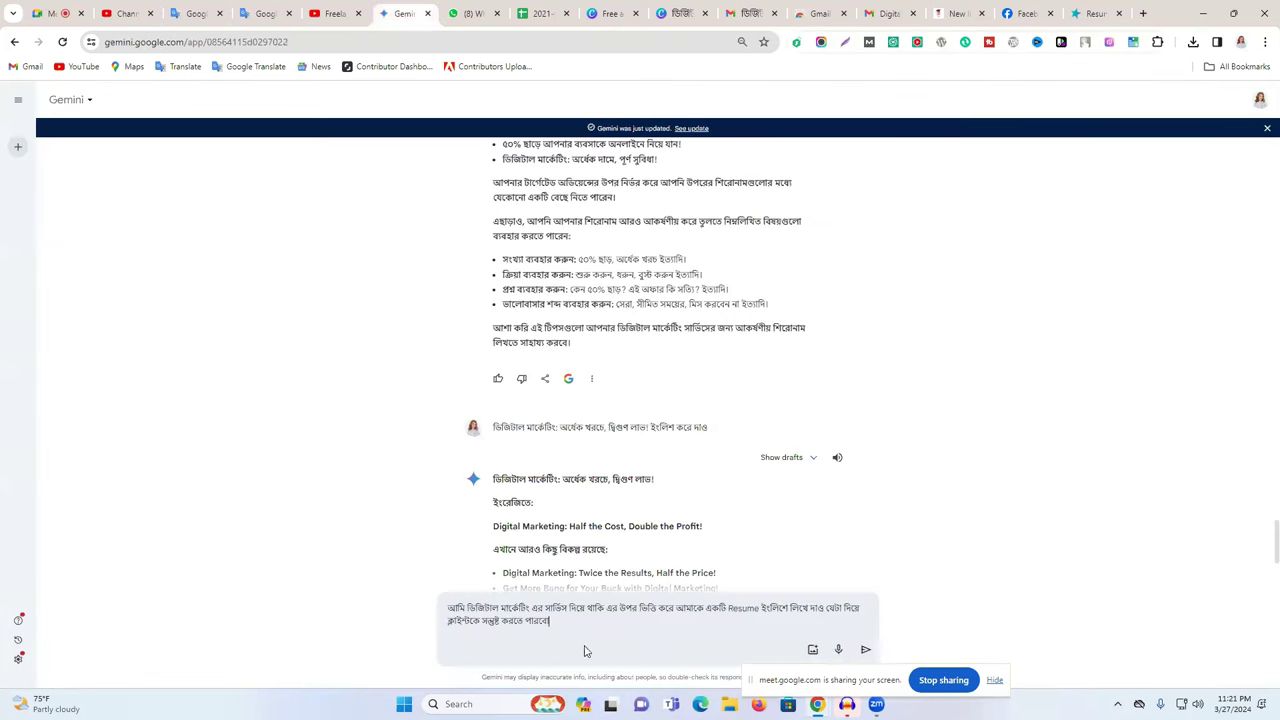
key("Return")
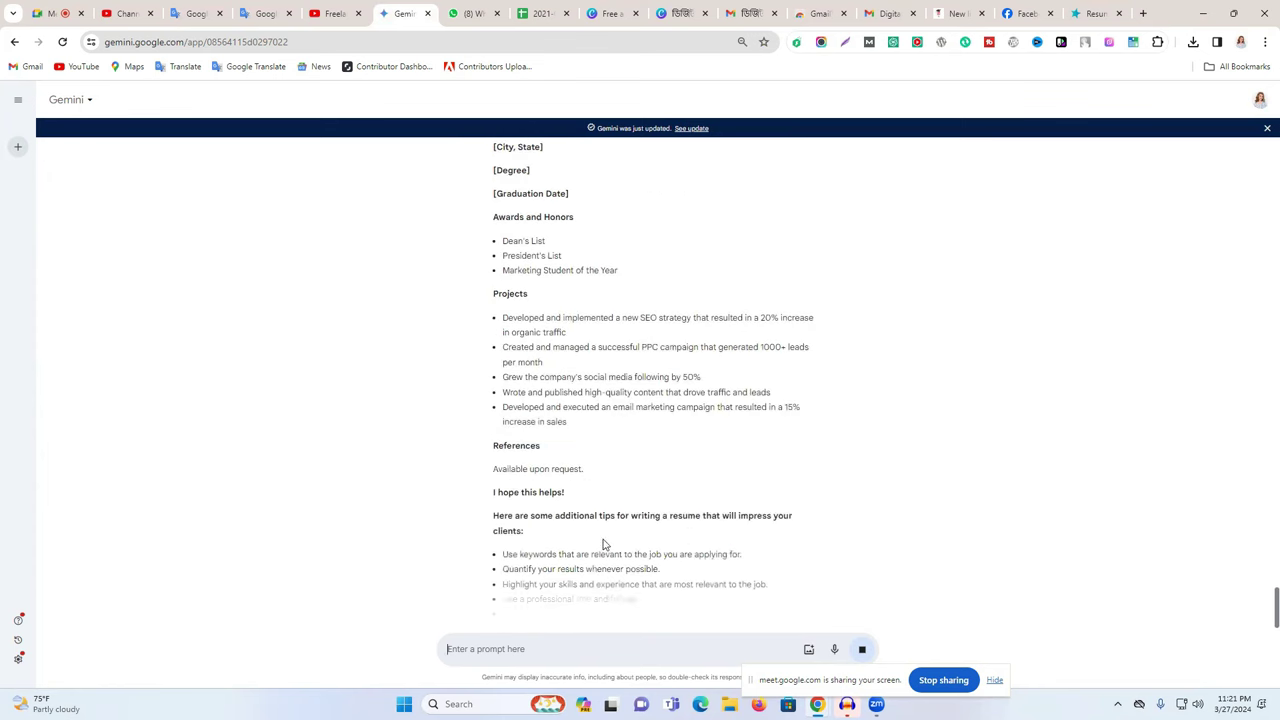
scroll(590, 523, "up", 20)
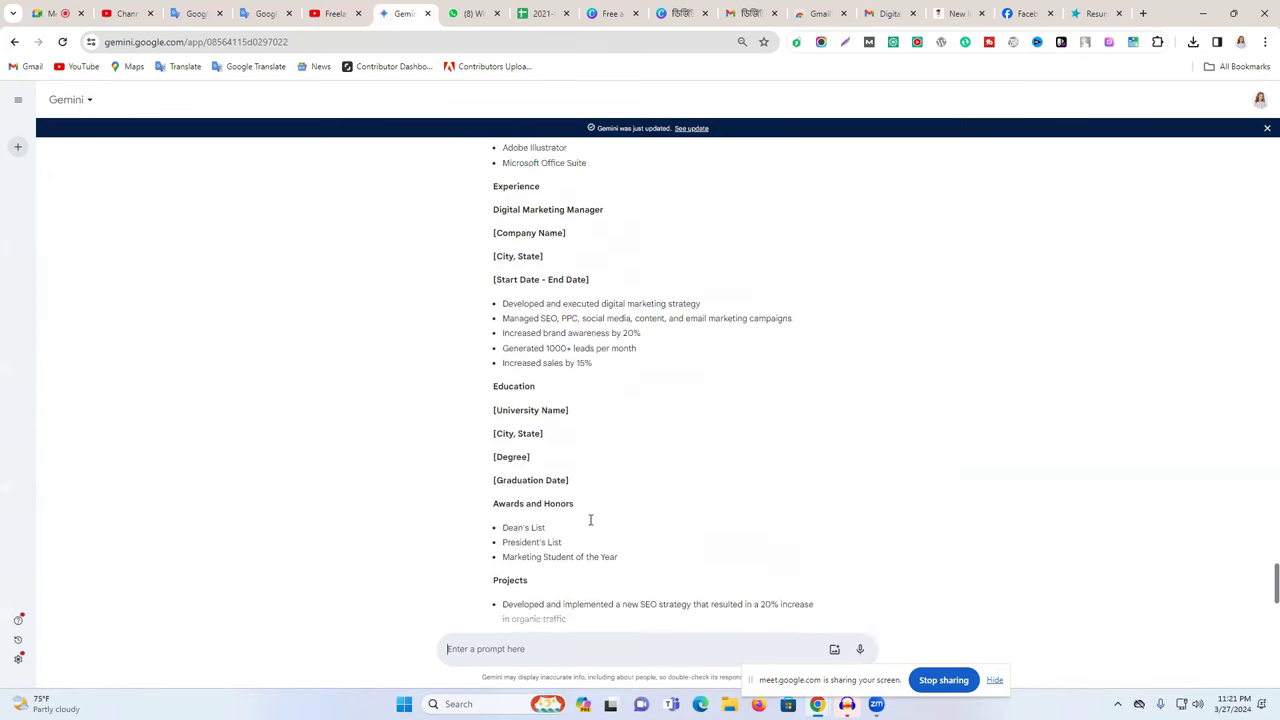
scroll(575, 510, "down", 2)
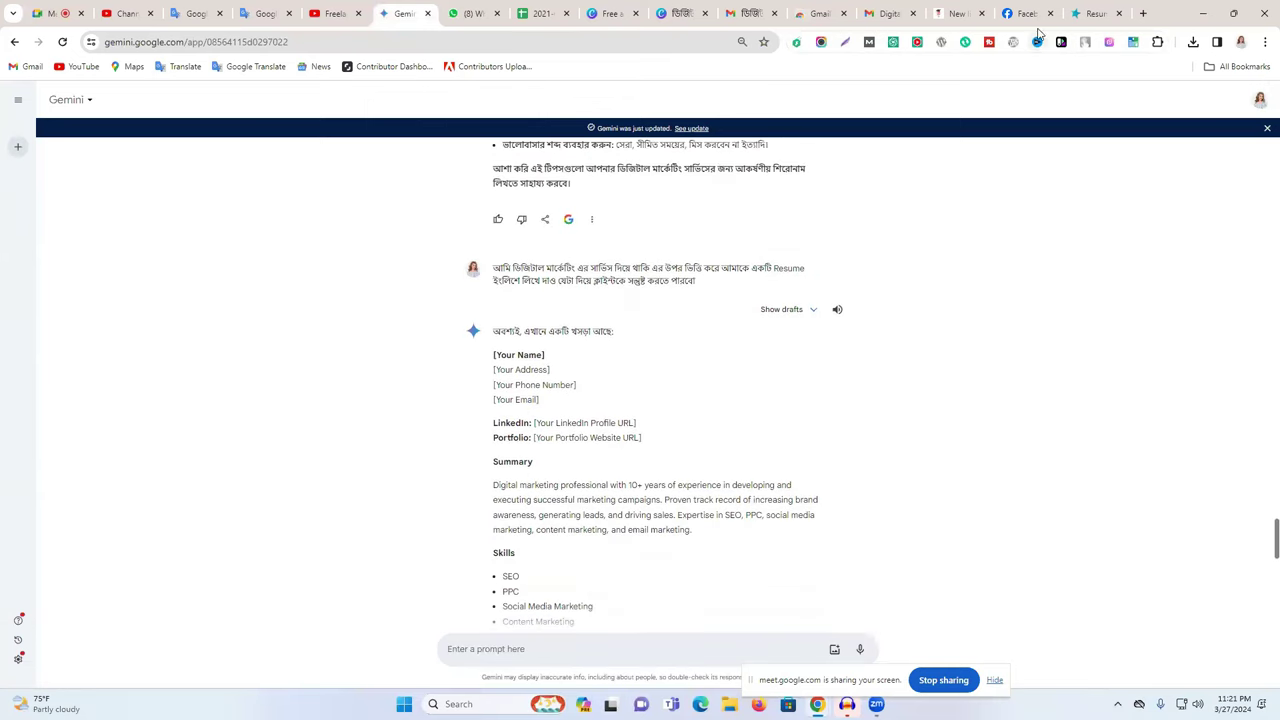
Set the wanted job title in the Resume Trick resume to Digital Marketing Manager
left_click(1090, 13)
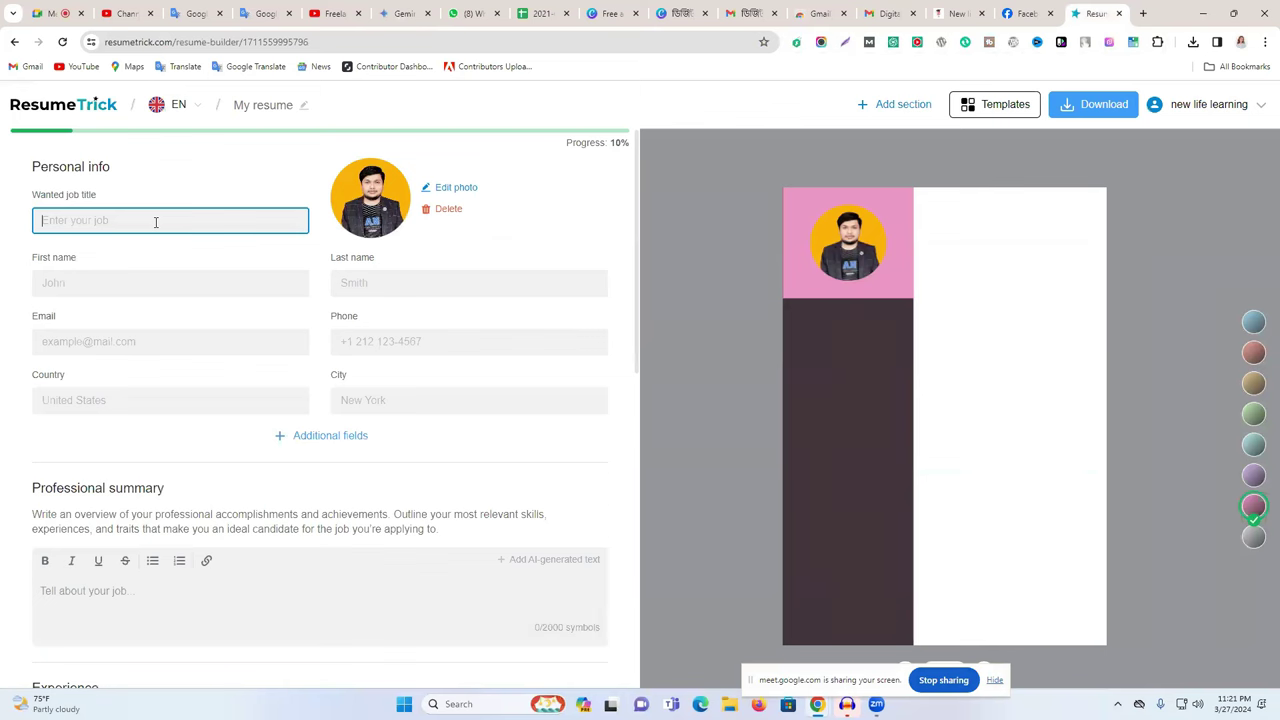
type("Digital M")
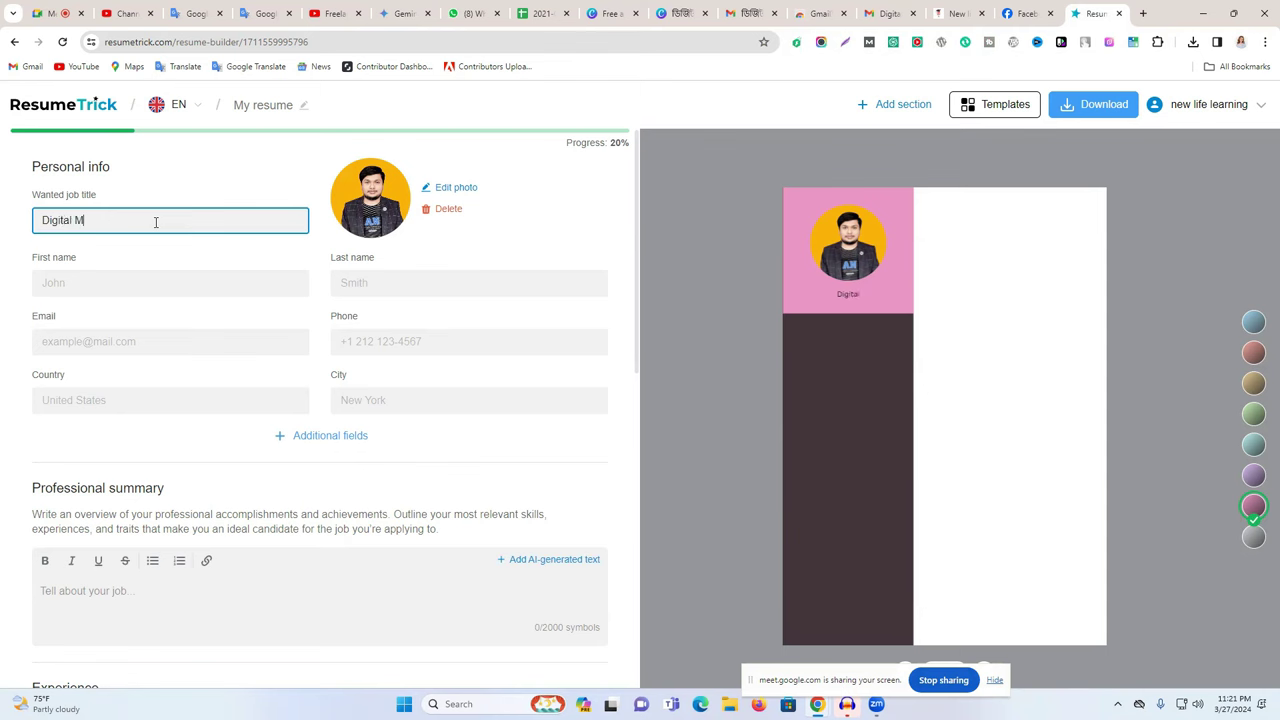
type("arket")
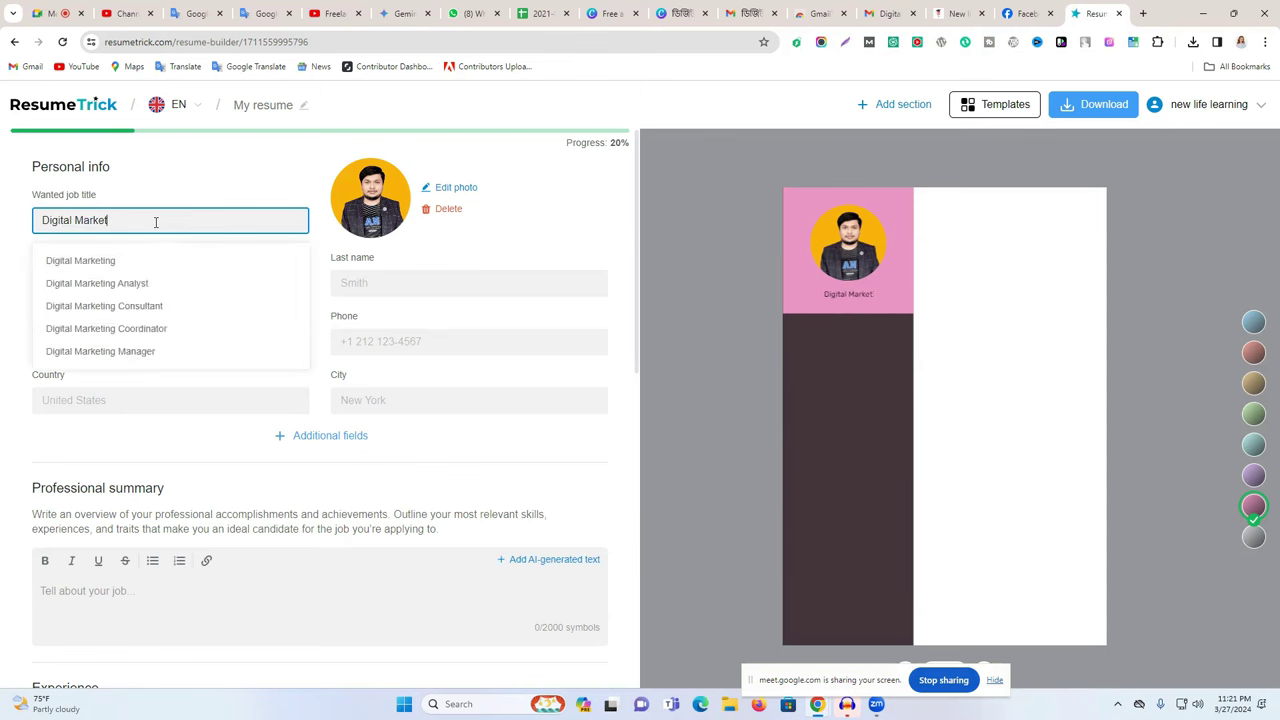
type("ing Manager.")
left_click(143, 261)
mouse_move(950, 288)
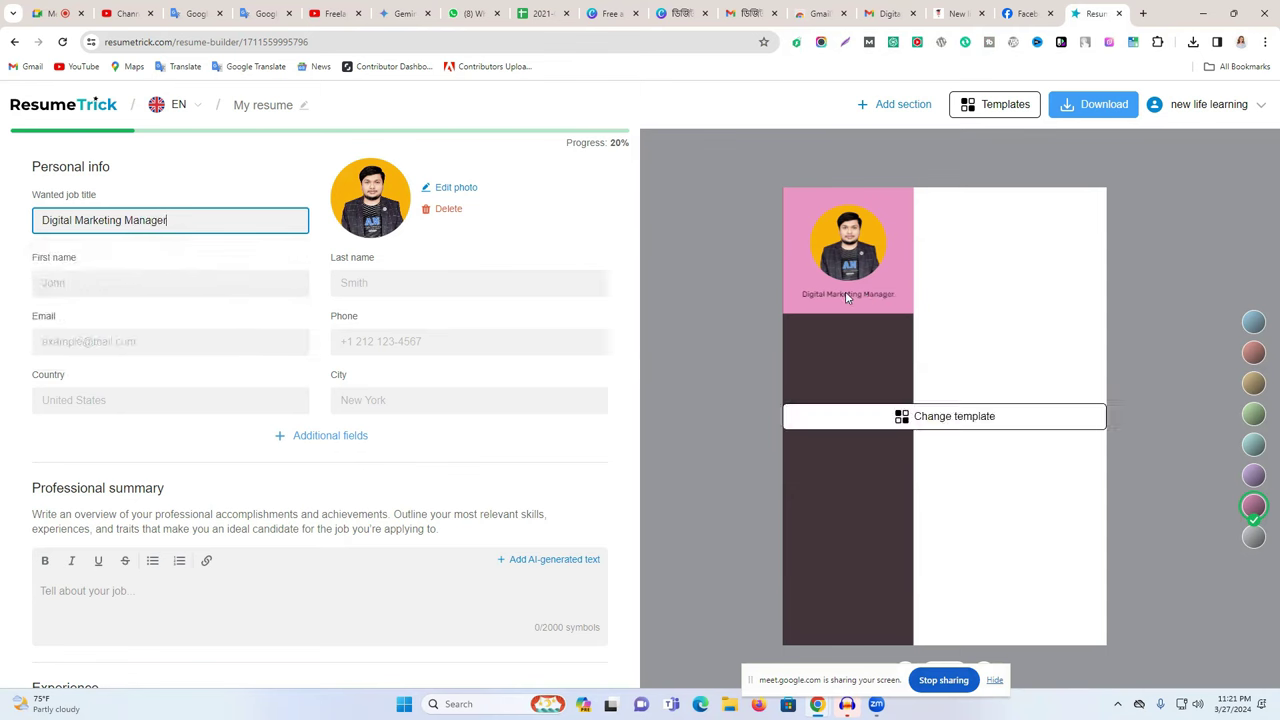
Try several color themes on the resume, including purple, teal and green, ending with the light blue one
left_click(1254, 325)
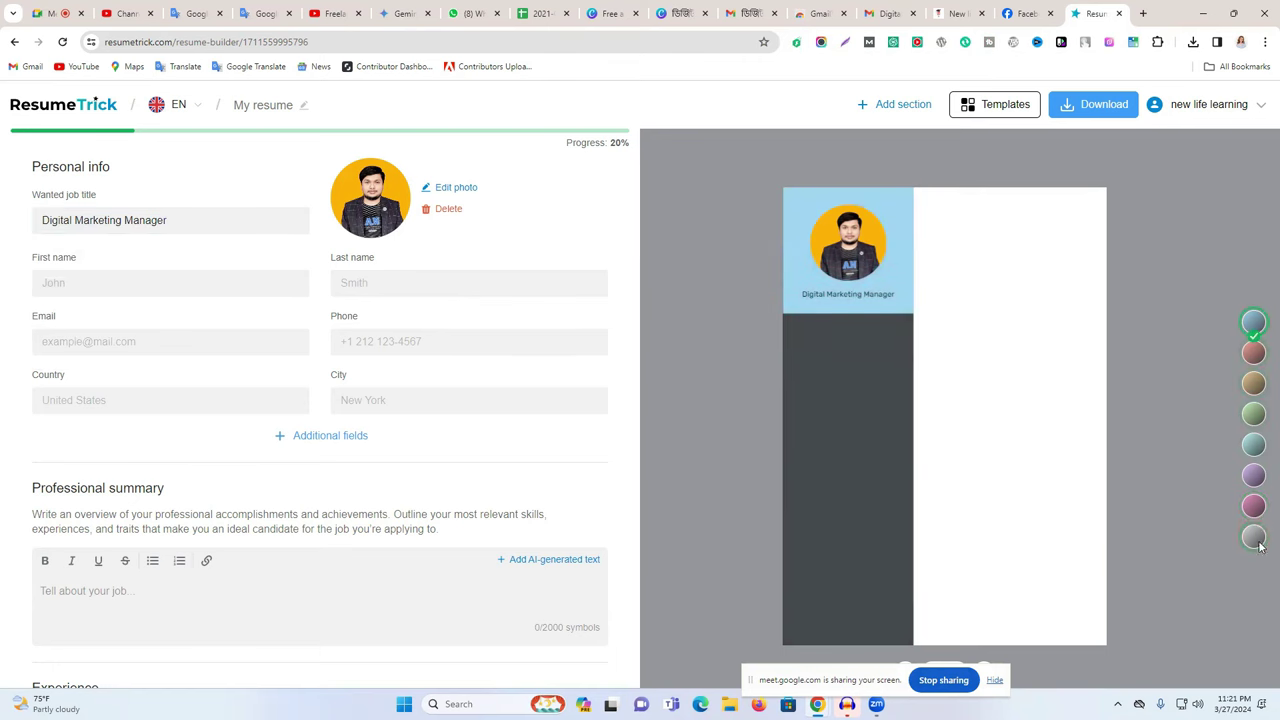
left_click(1254, 477)
left_click(1254, 445)
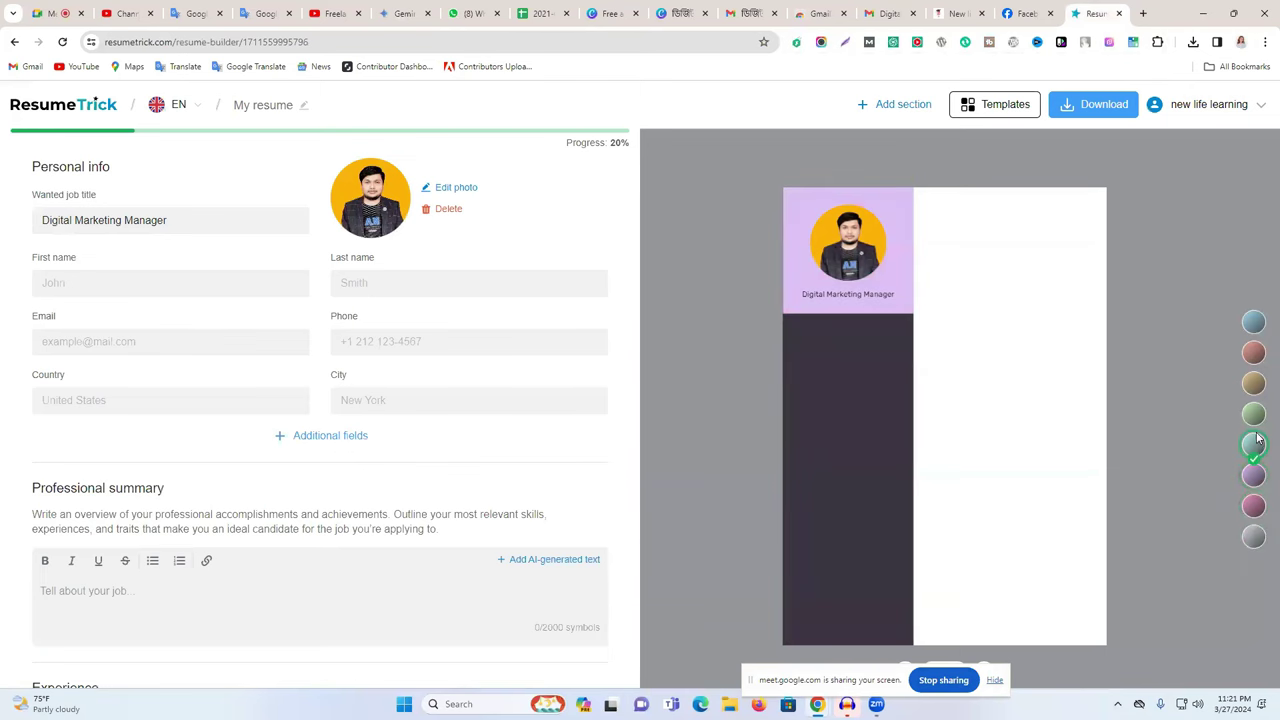
left_click(1256, 414)
left_click(1256, 384)
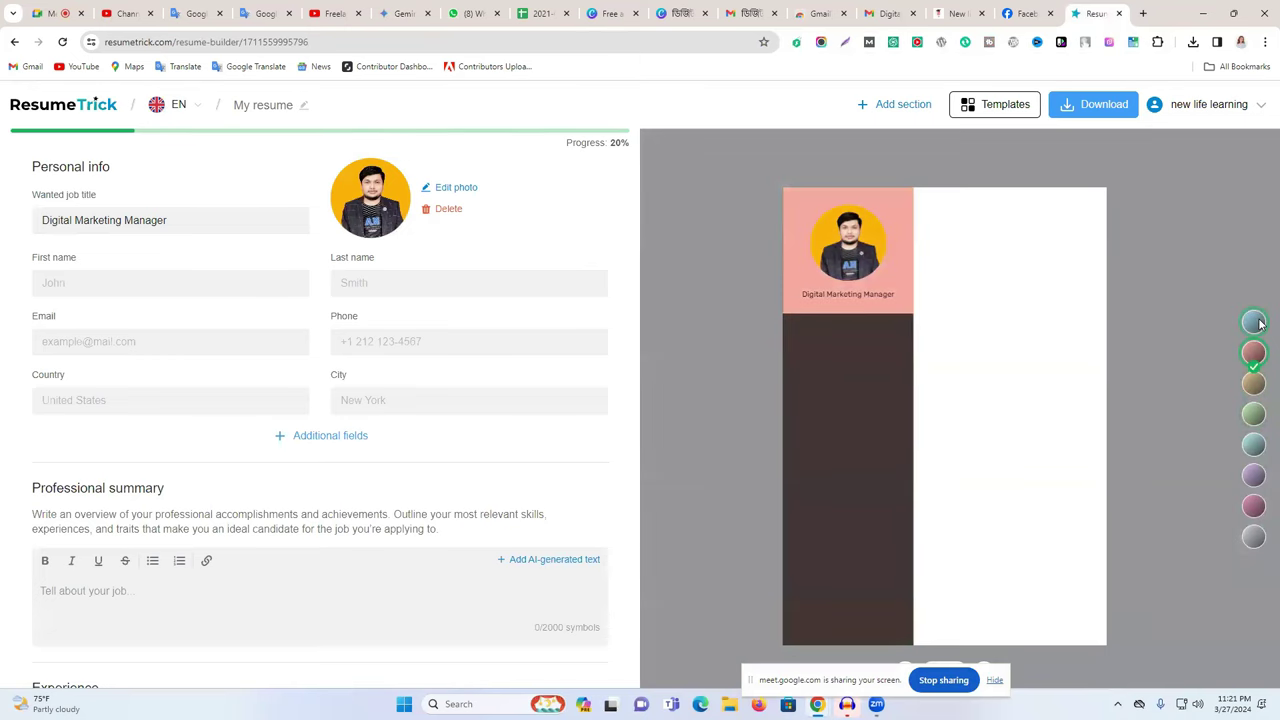
left_click(1256, 322)
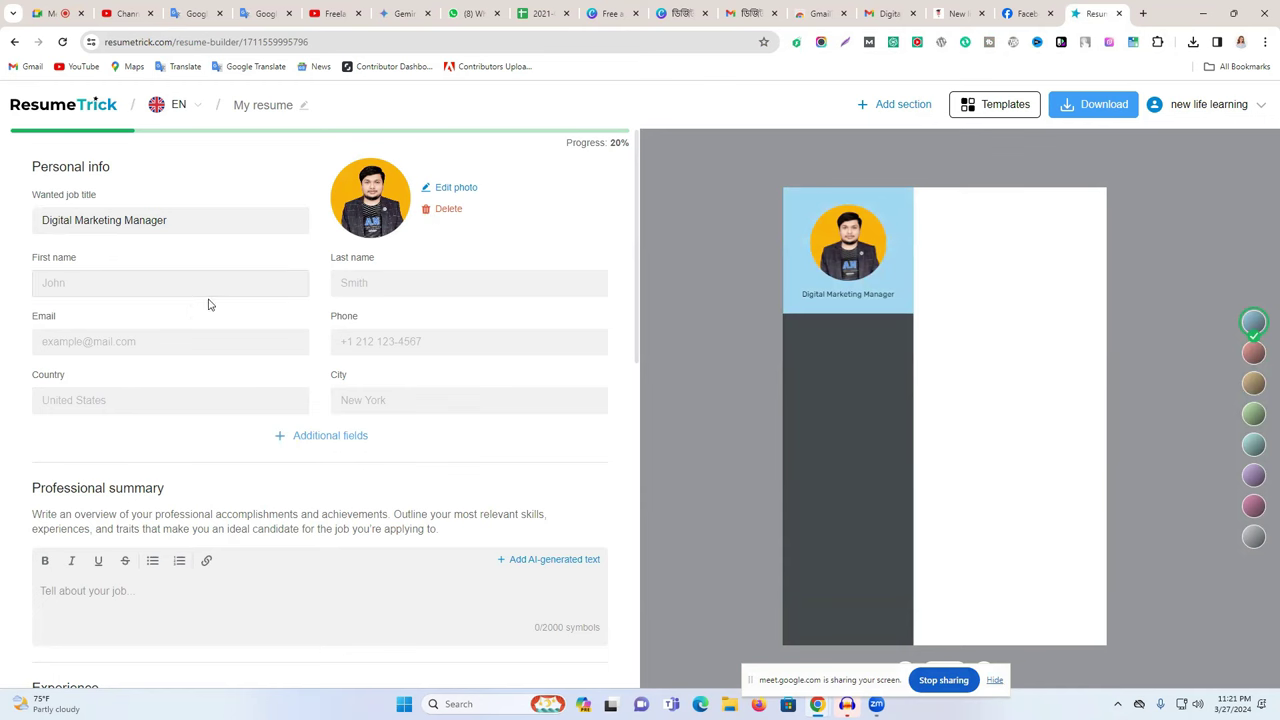
Fill in the name, email, phone, country and city under Personal info from a saved browser address
left_click(95, 286)
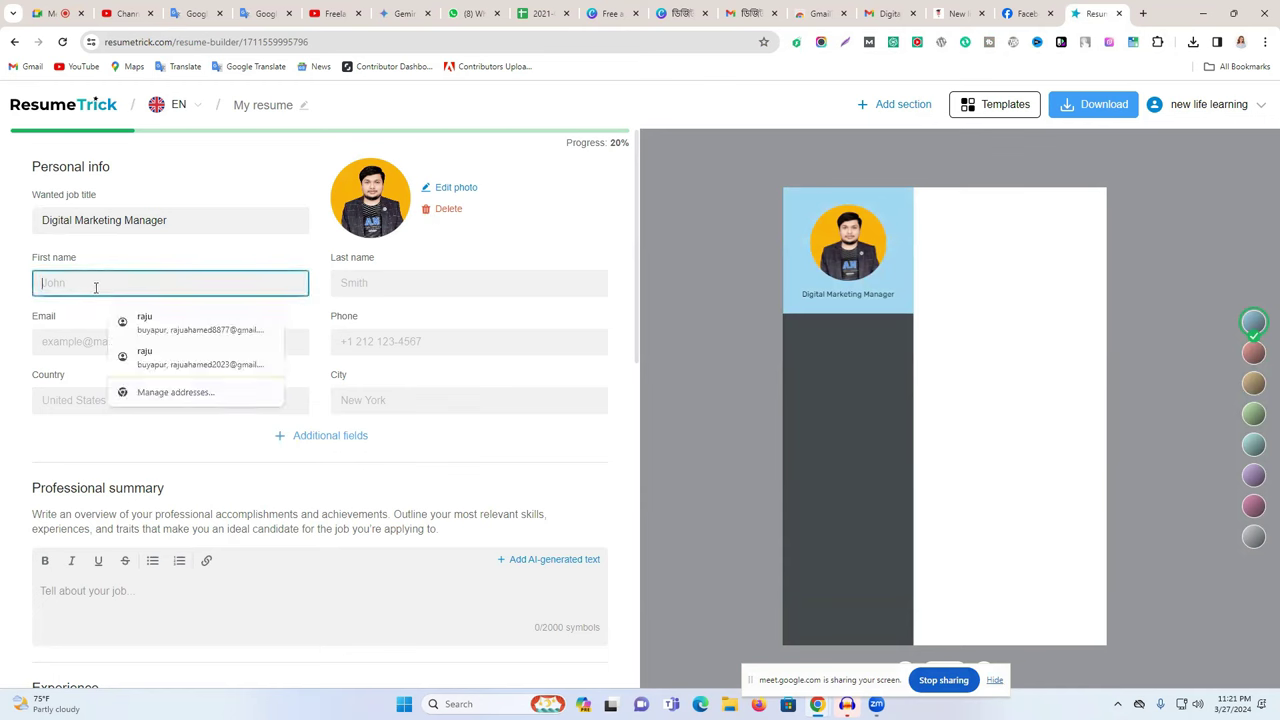
left_click(194, 311)
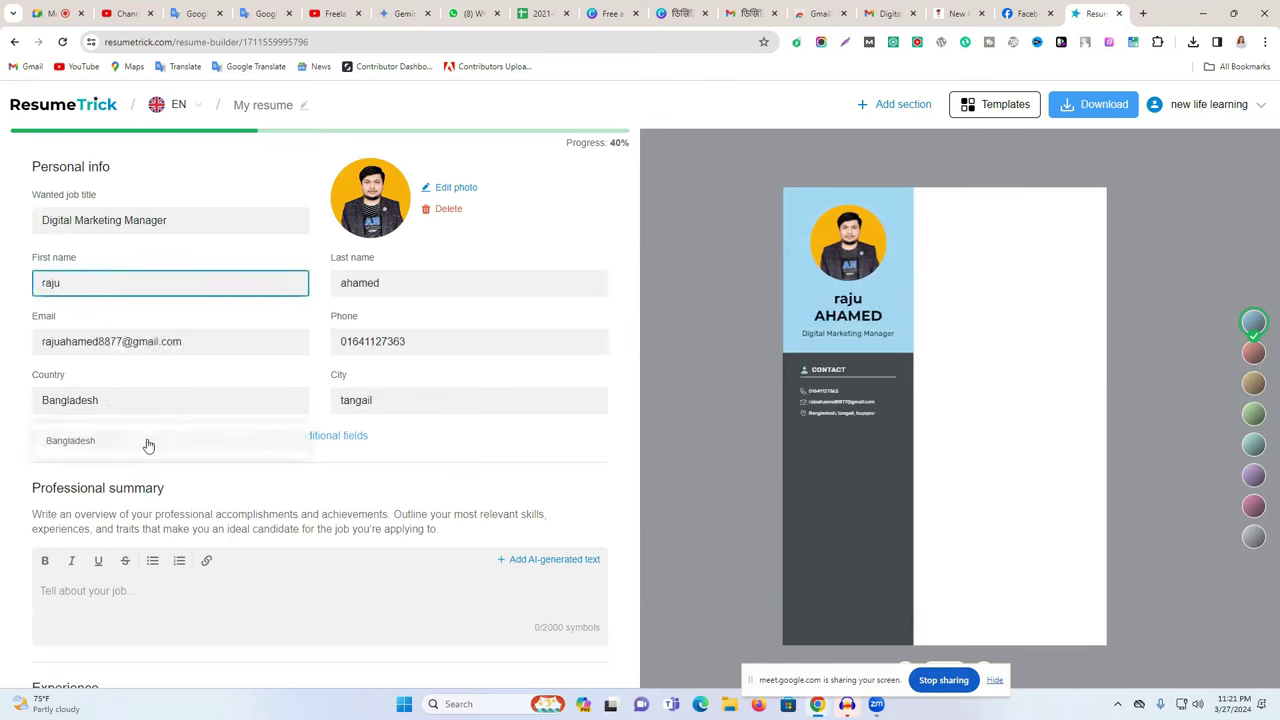
double_click(376, 400)
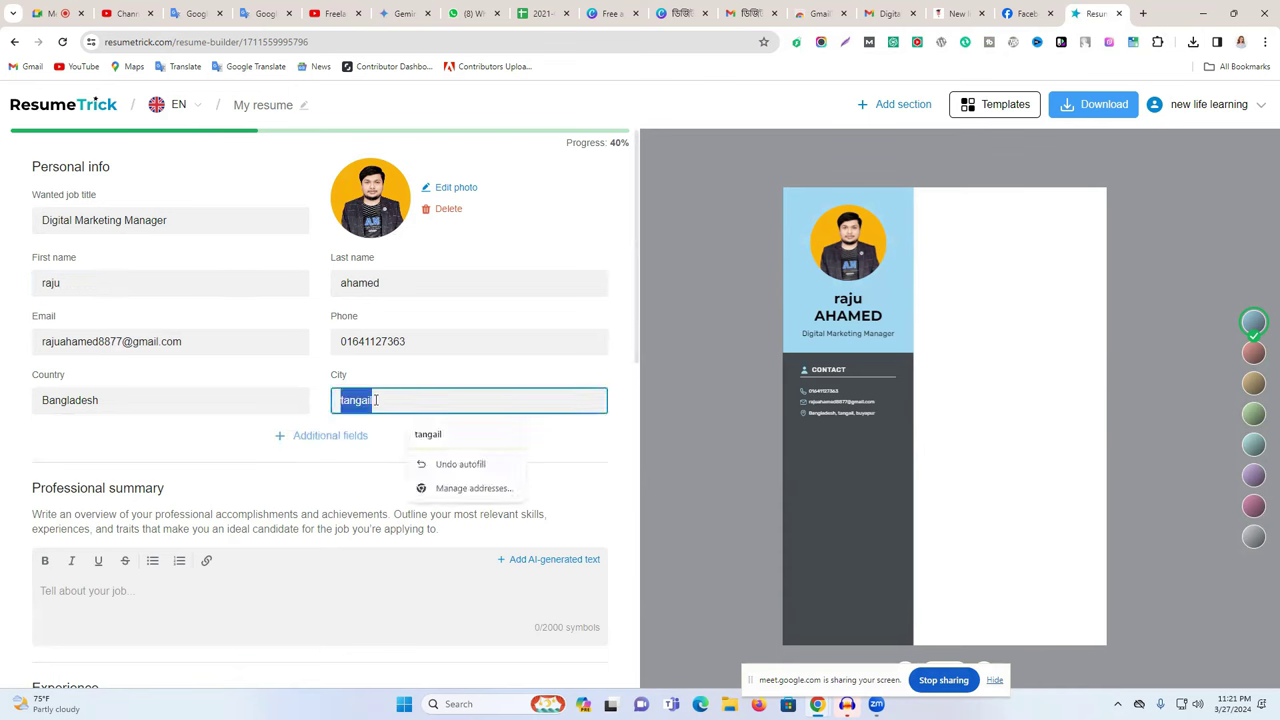
mouse_move(828, 418)
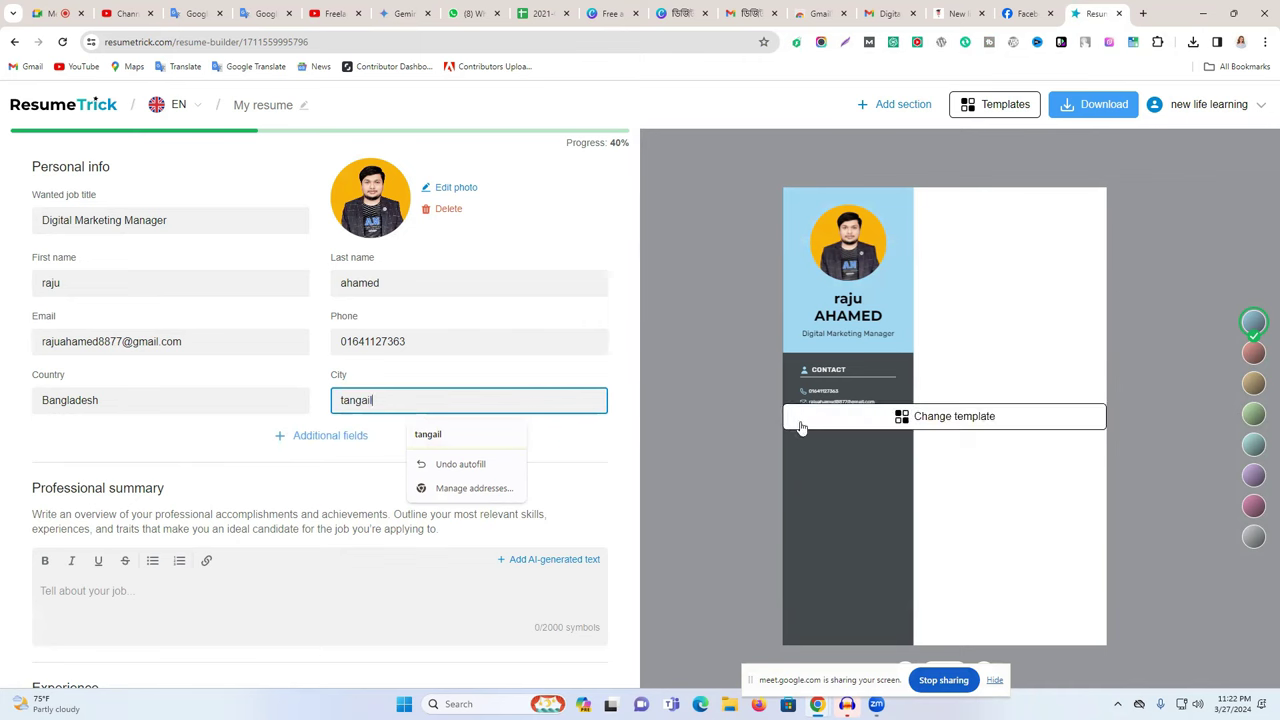
Place the Gemini tab beside the resume tab and copy the draft's Summary paragraph into the resume's Professional summary
left_click_drag(405, 13, 1028, 13)
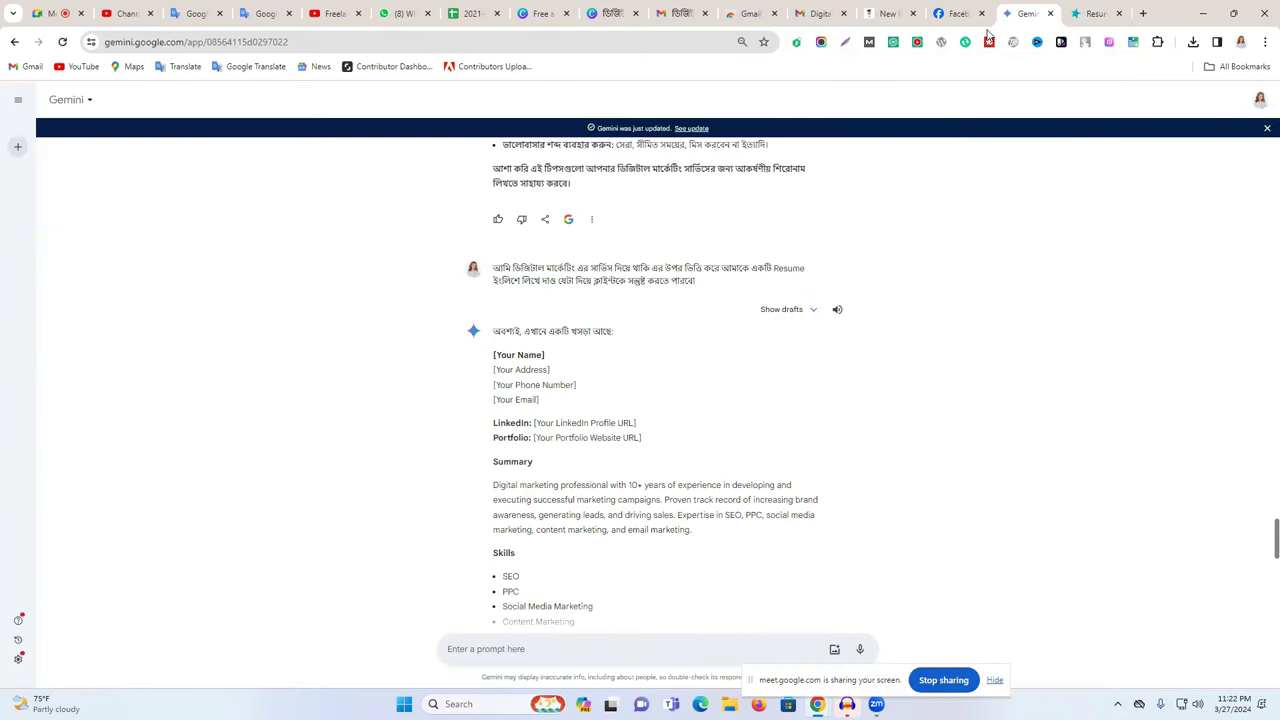
scroll(517, 464, "down", 1)
triple_click(521, 432)
key("ctrl+c")
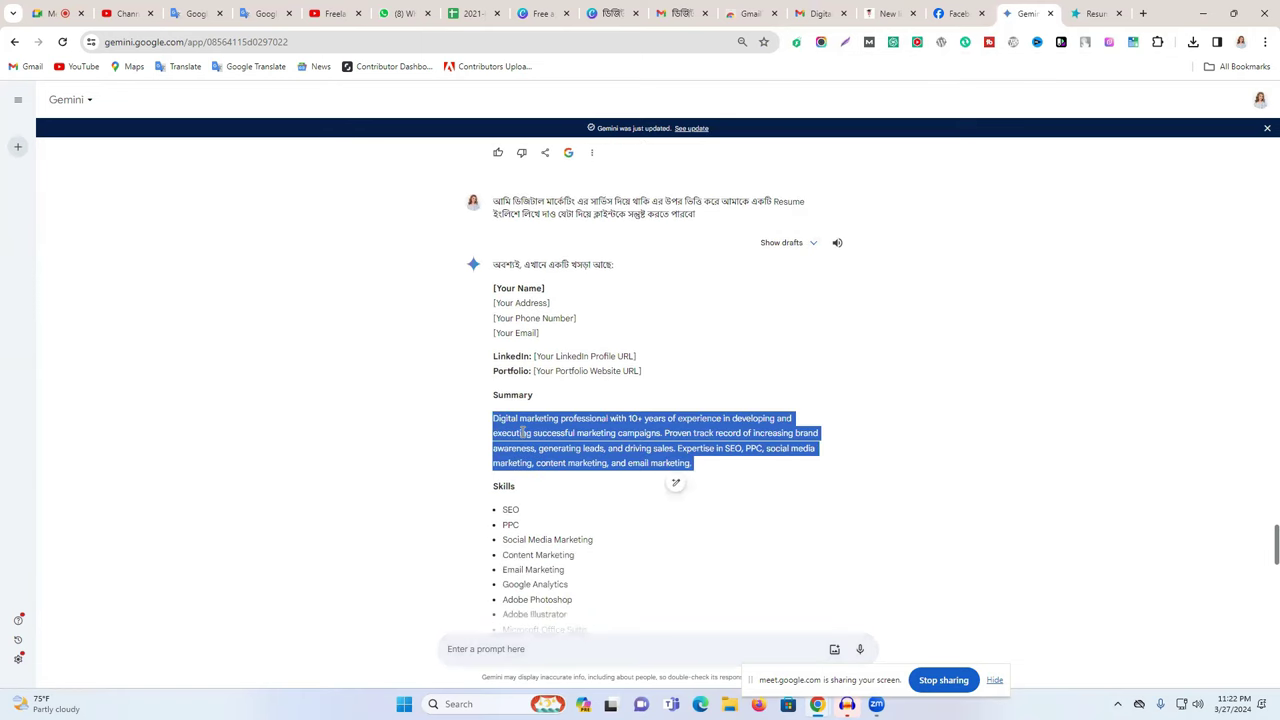
left_click(1110, 12)
left_click(113, 591)
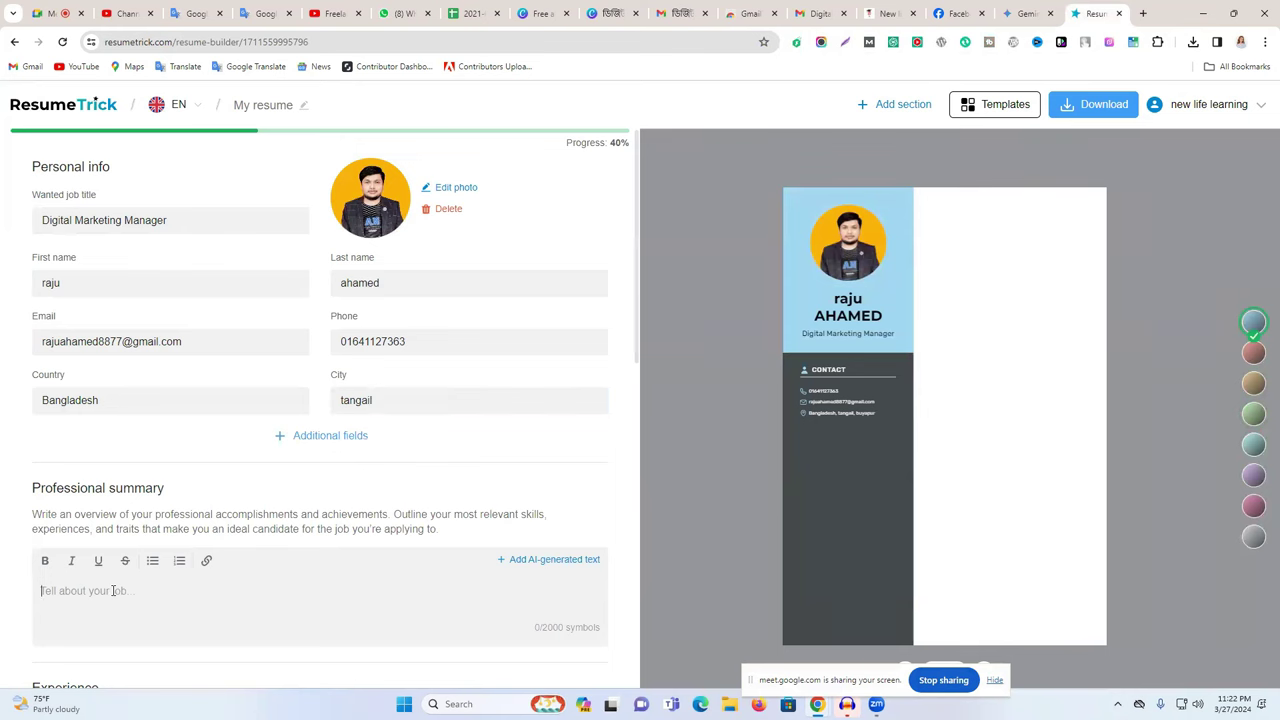
key("ctrl+v")
scroll(423, 443, "down", 2)
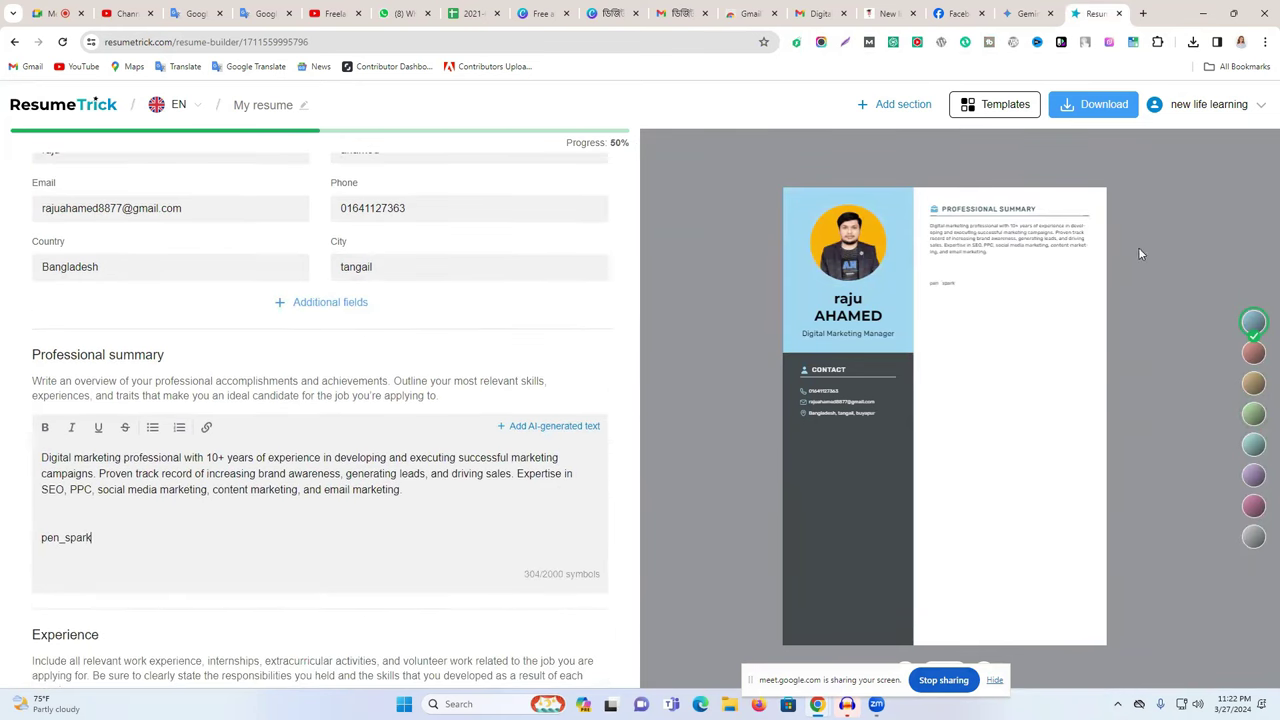
Look over the Skills section of the Gemini draft, and add an empty education entry to the resume
left_click(1012, 10)
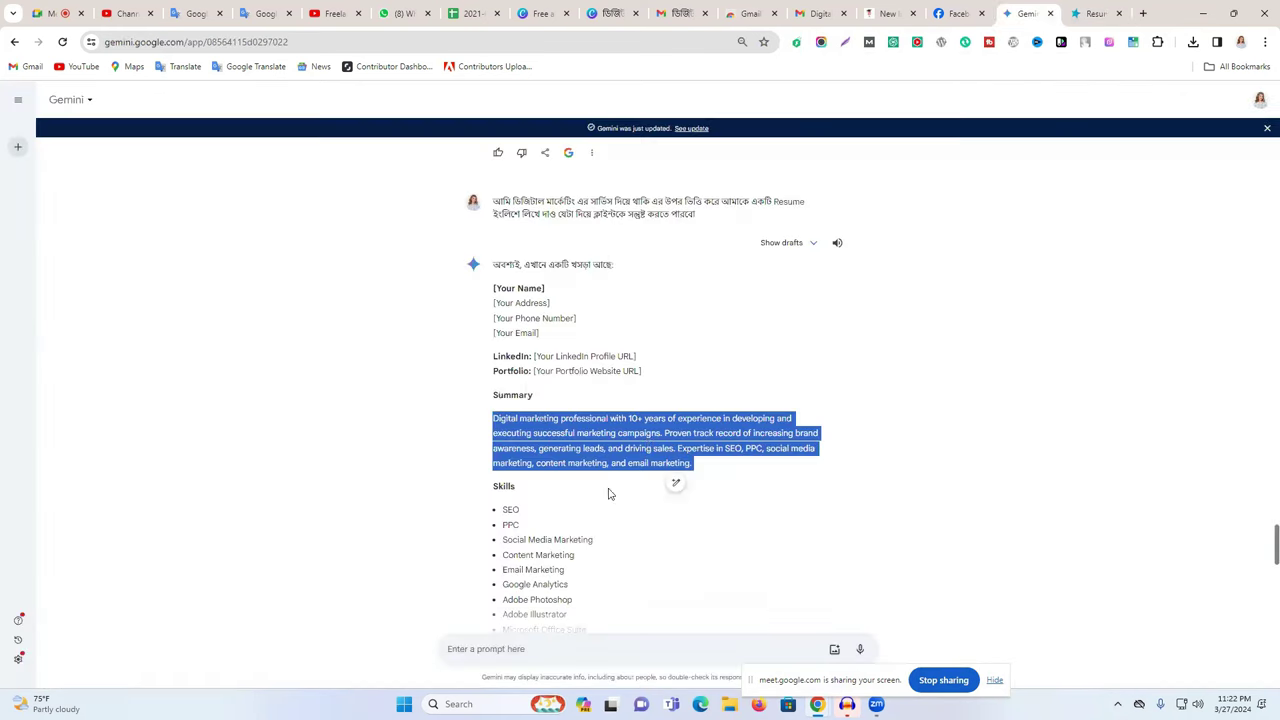
scroll(600, 490, "down", 2)
left_click(502, 352)
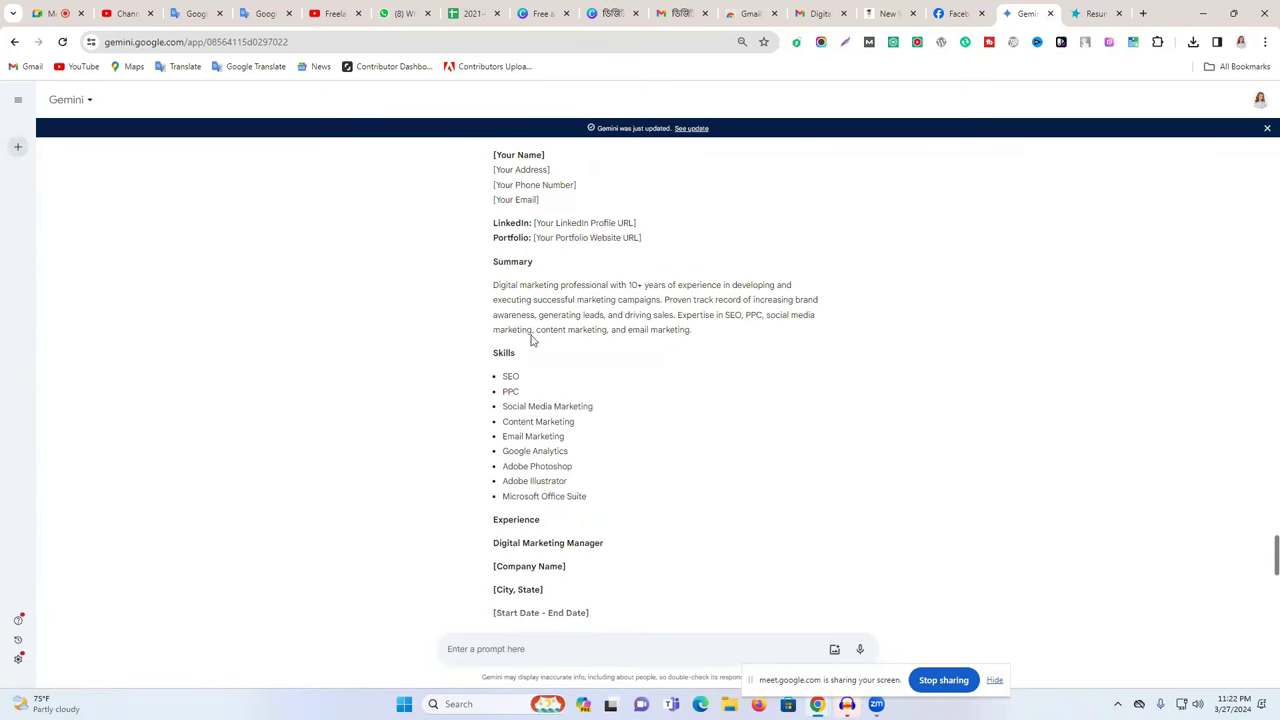
left_click(1081, 7)
scroll(203, 419, "down", 2)
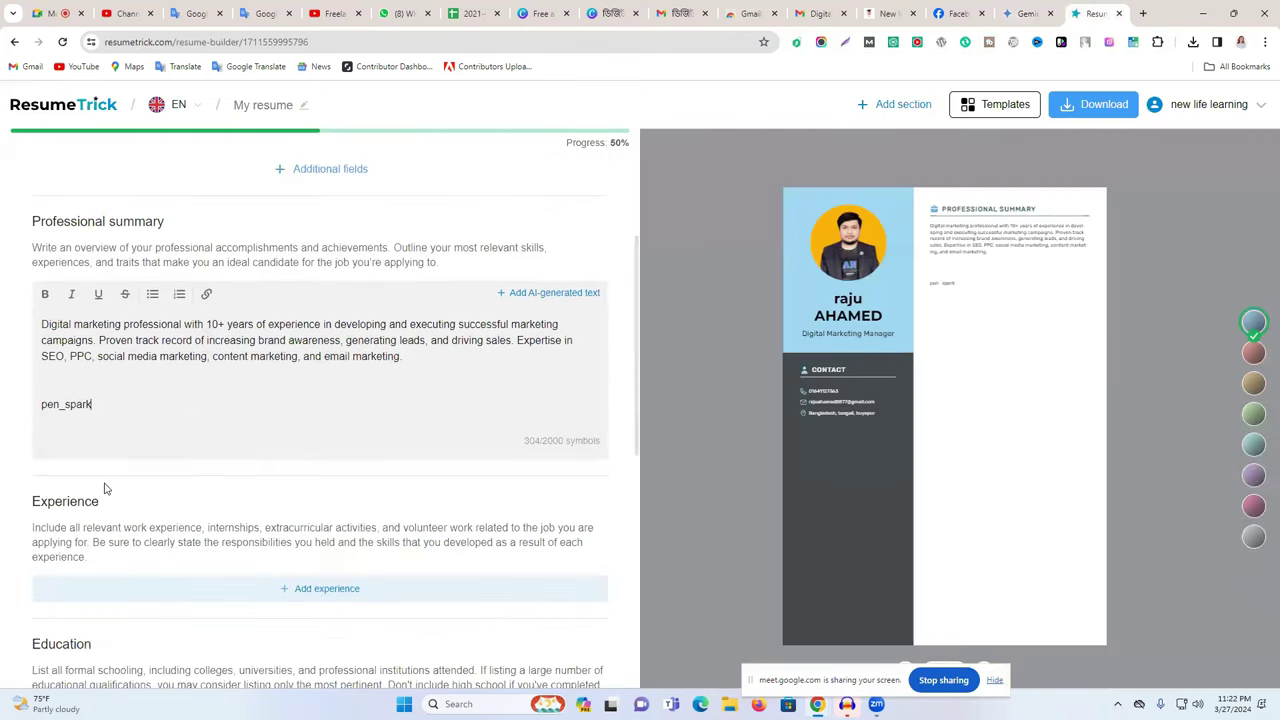
scroll(120, 465, "down", 2)
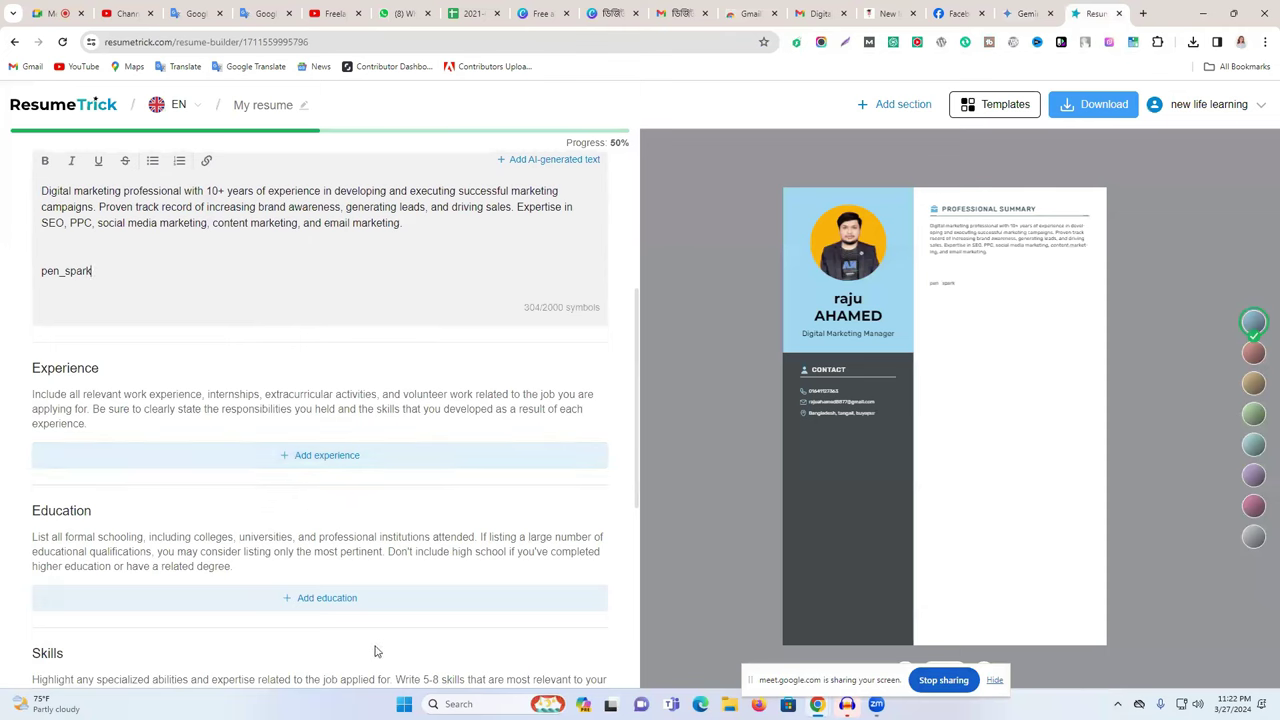
left_click(295, 600)
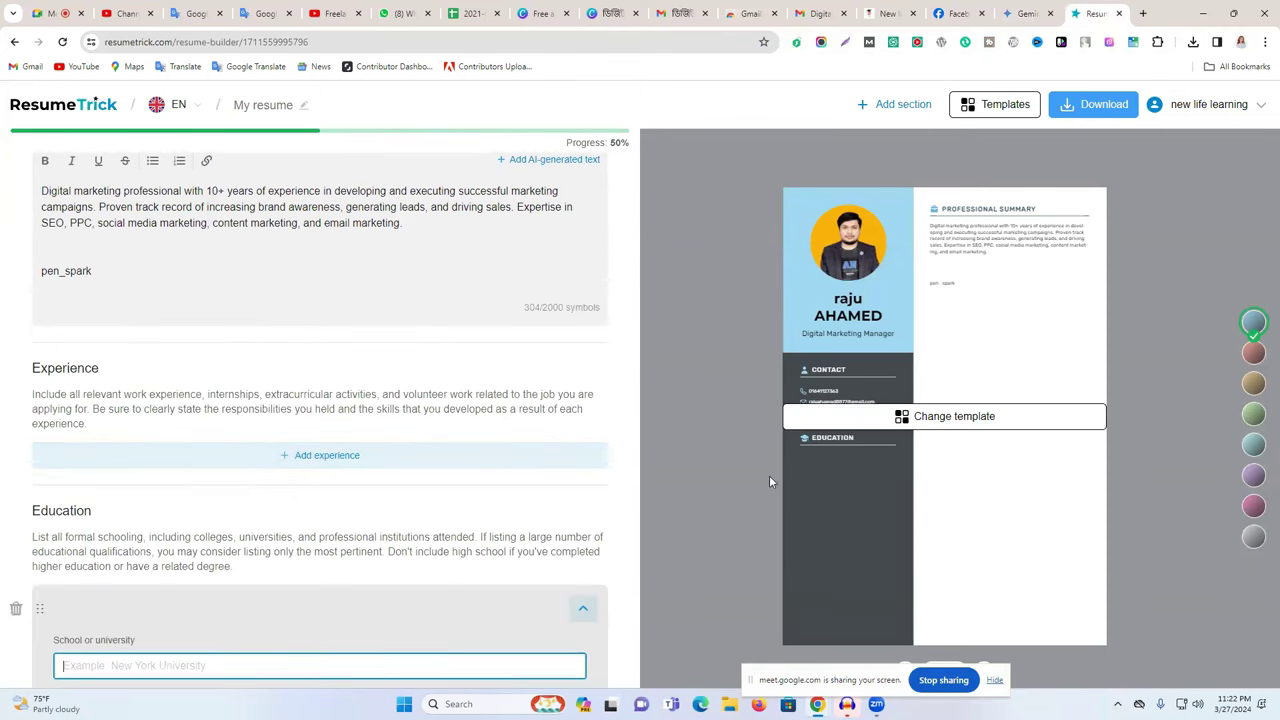
Add an experience entry with the placeholder job title fdfd, consulting the Experience section of the Gemini draft
scroll(260, 520, "down", 2)
left_click(305, 259)
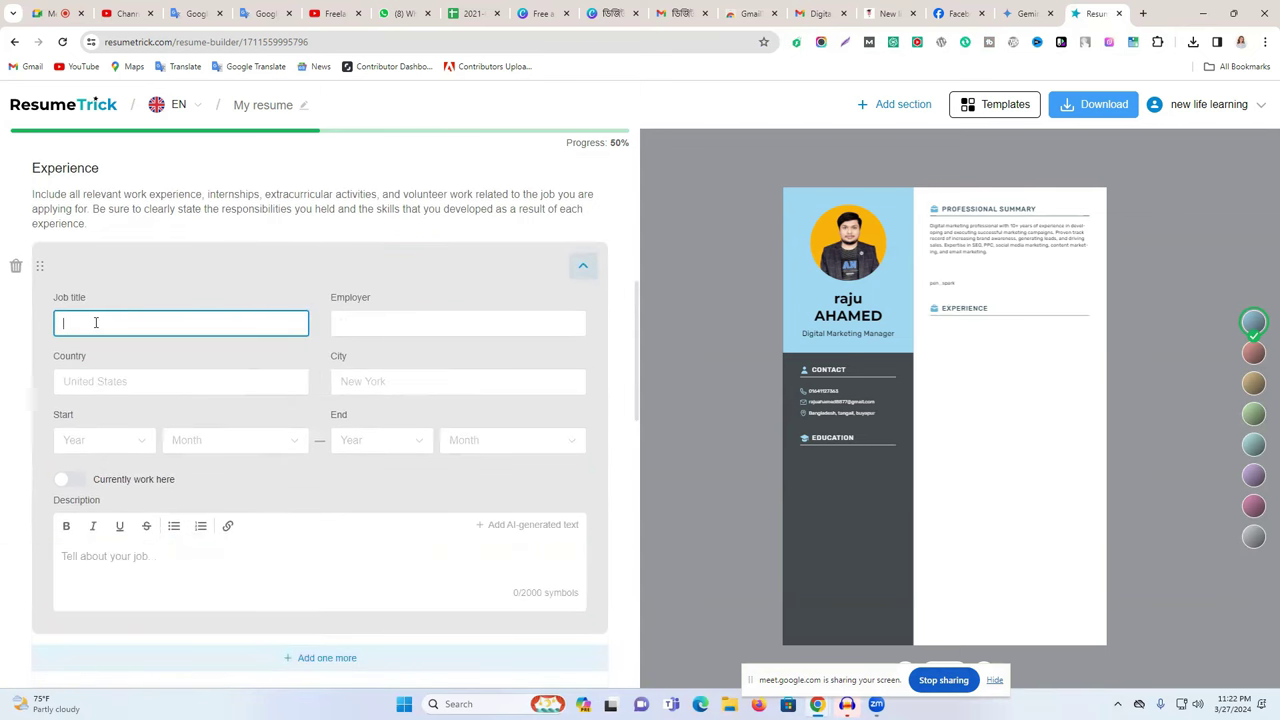
left_click(1022, 8)
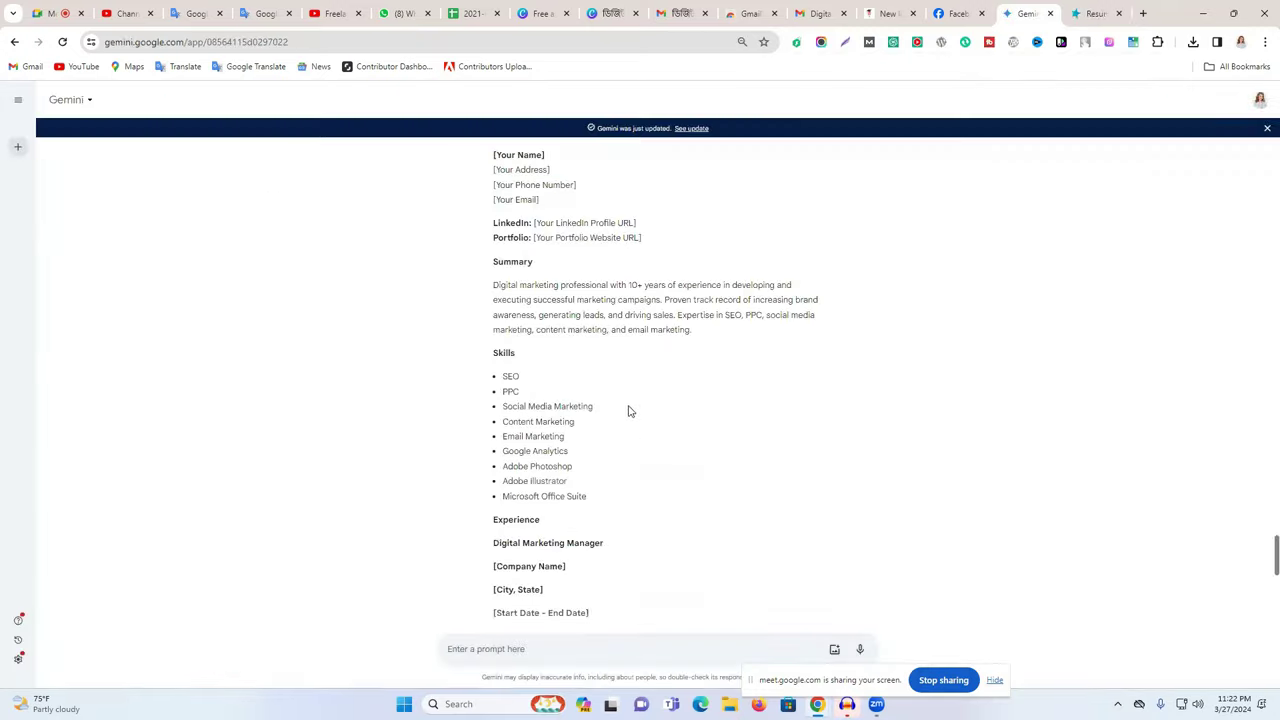
scroll(652, 477, "down", 2)
left_click_drag(496, 397, 673, 558)
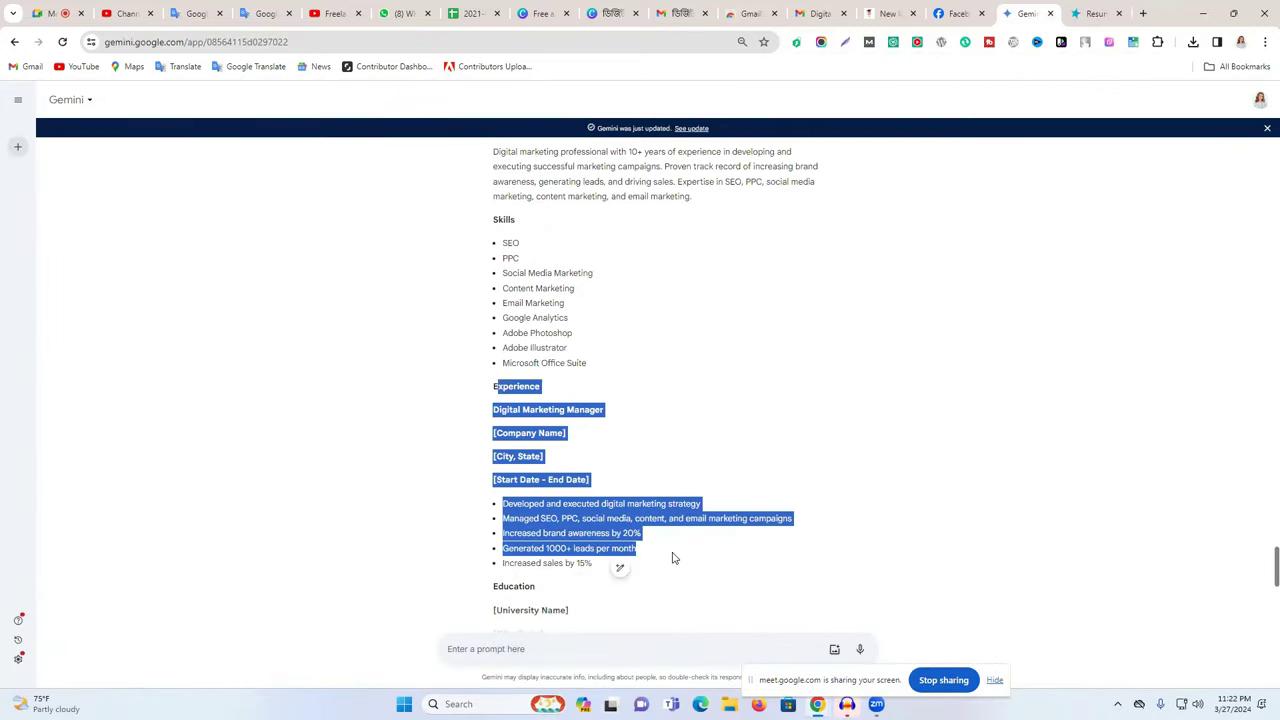
left_click(1095, 13)
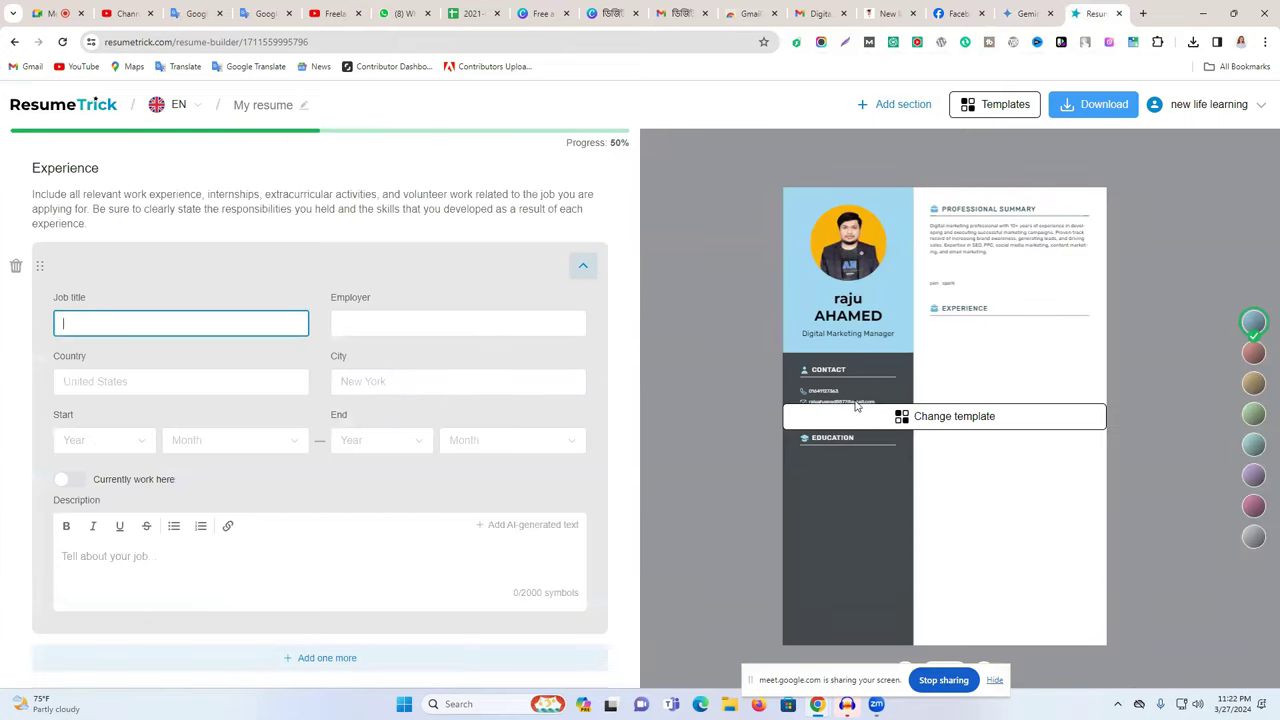
type("dfd")
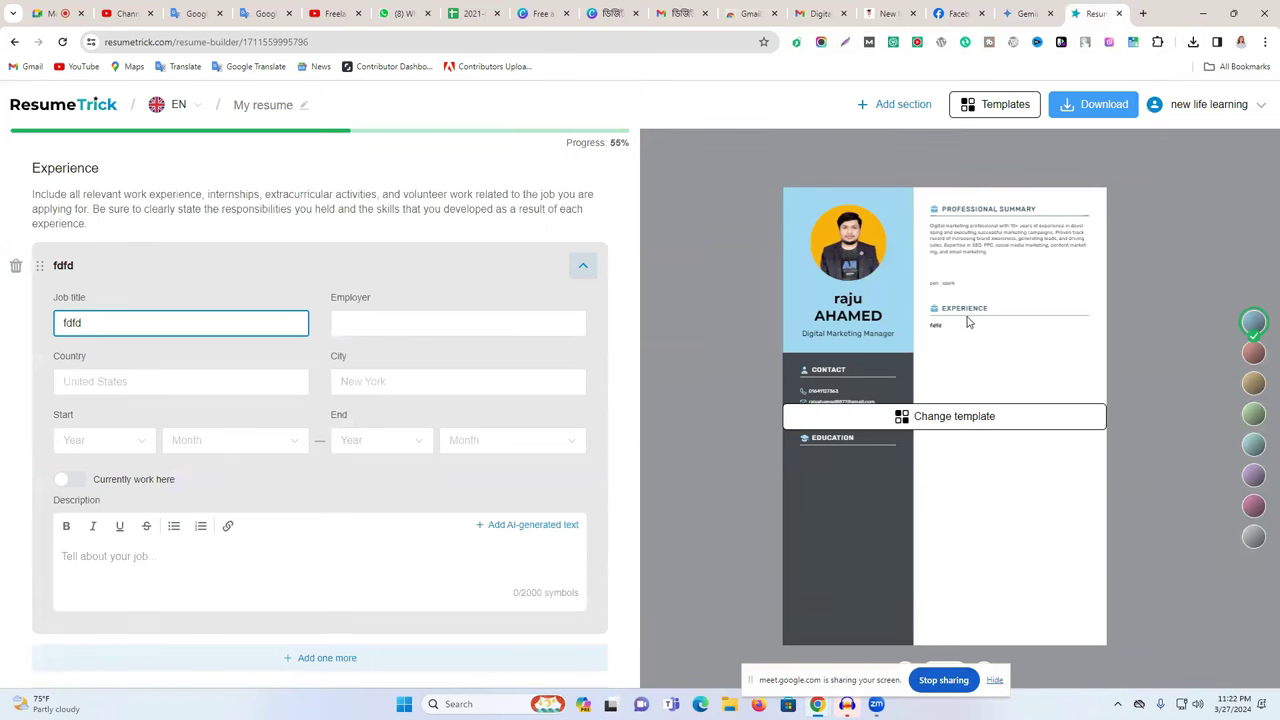
left_click(581, 268)
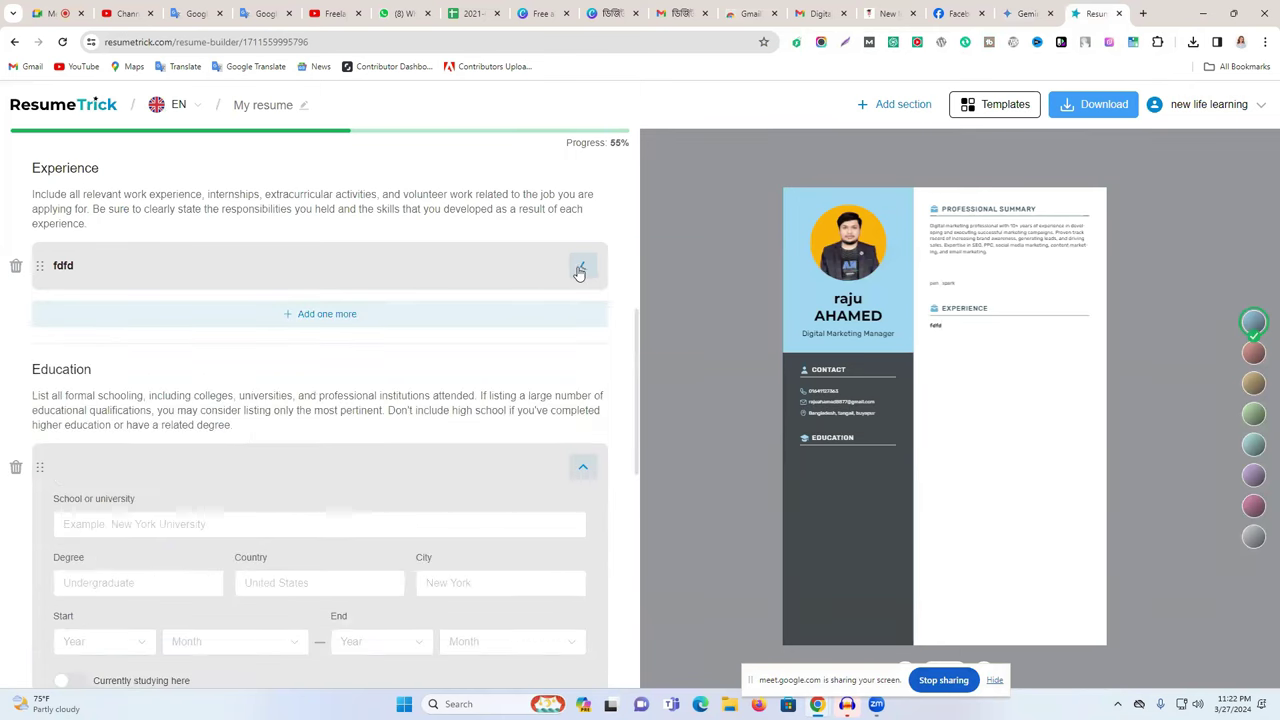
Compare the resume's suggested skills with the Skills list in the Gemini draft
scroll(320, 440, "down", 2)
scroll(309, 456, "down", 4)
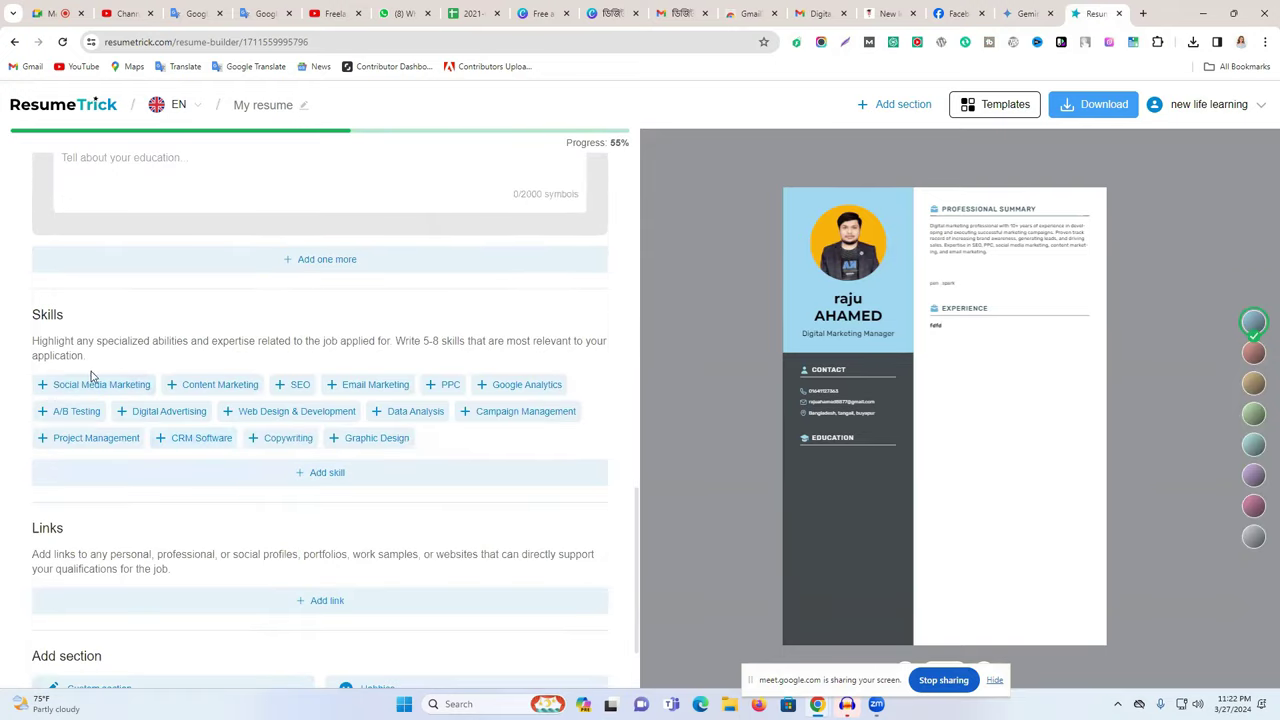
left_click(1025, 13)
scroll(527, 527, "down", 2)
scroll(527, 527, "down", 2)
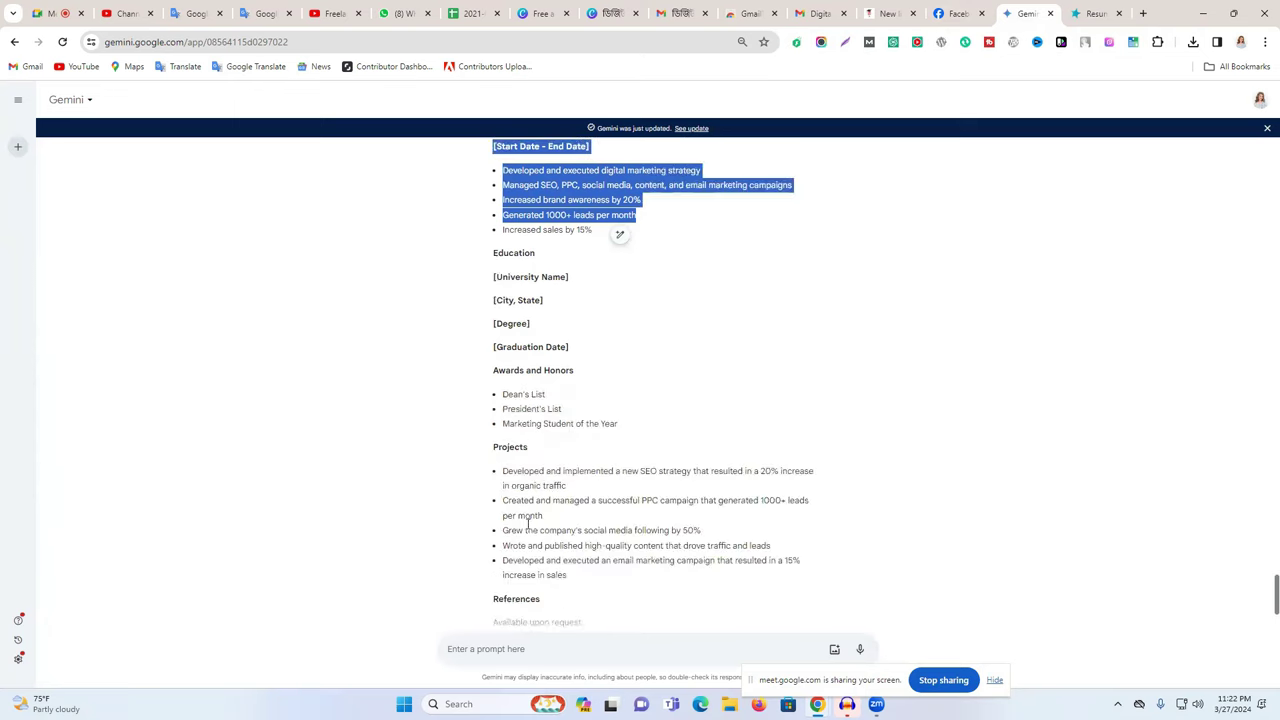
scroll(527, 527, "up", 10)
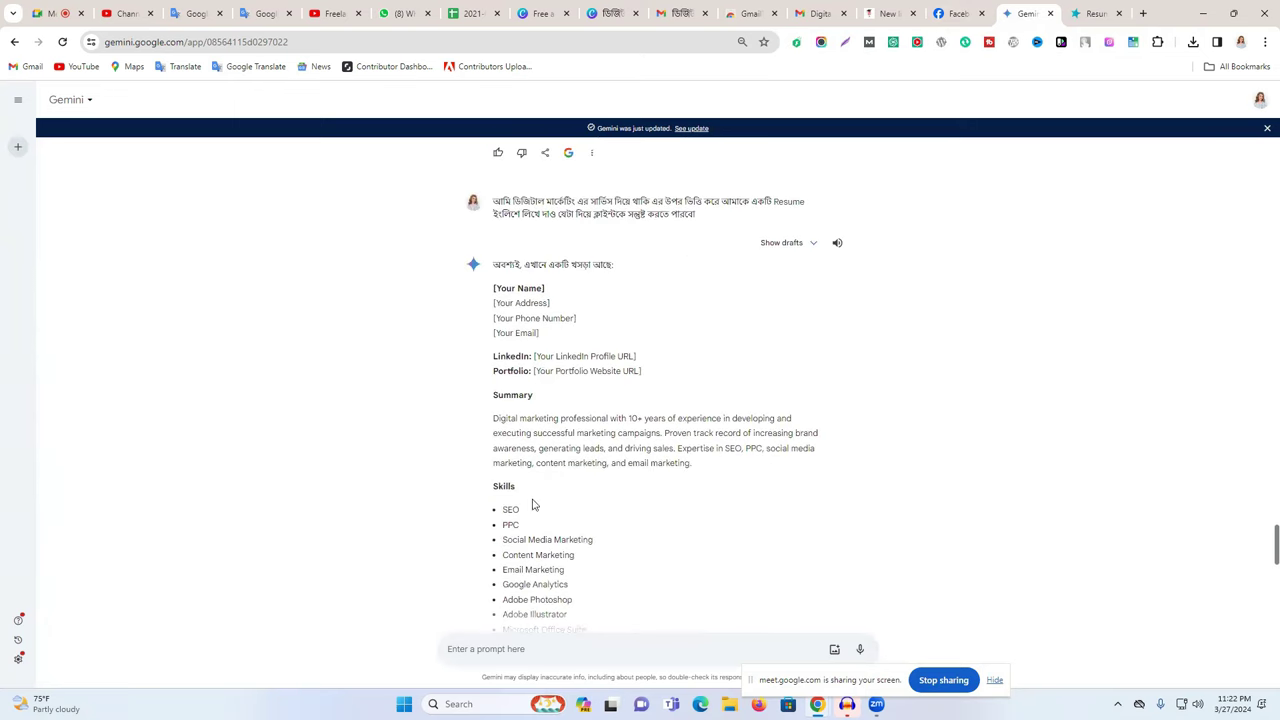
scroll(507, 466, "down", 1)
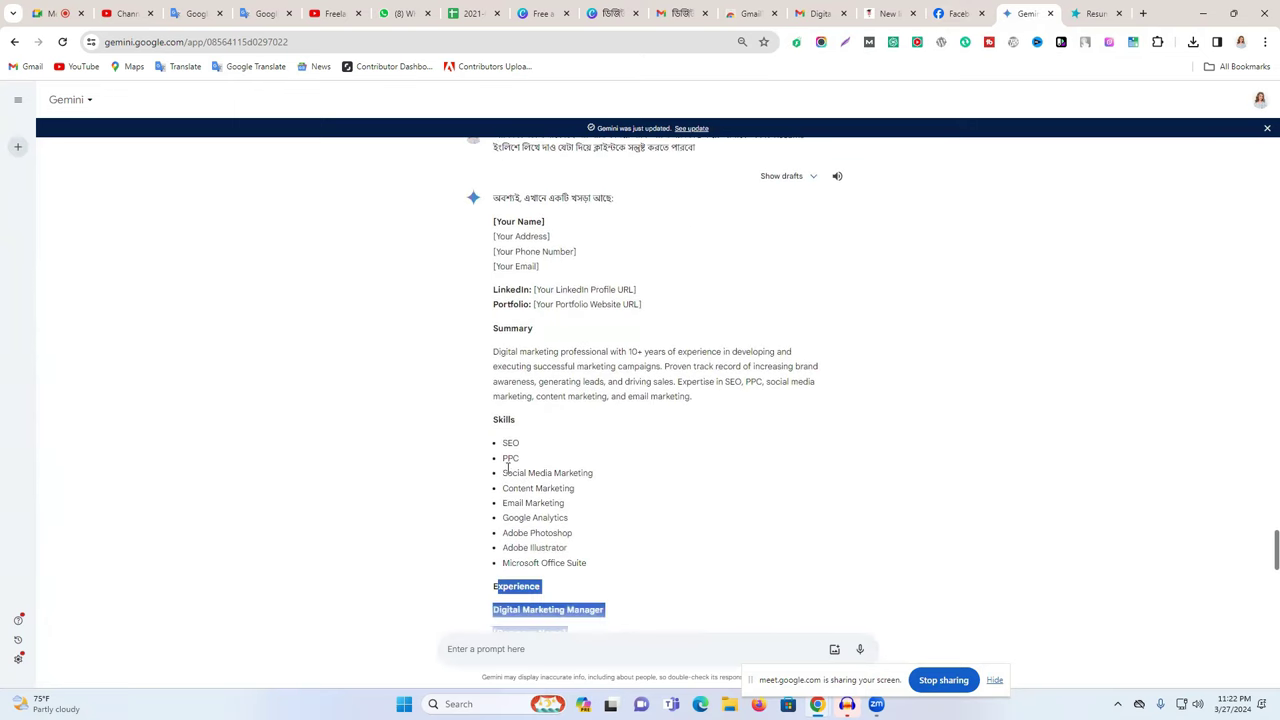
Add the suggested skills Social Media Marketing, SEO, Email Marketing, PPC, Google Analytics and Digital Advertising to the resume
left_click(1090, 13)
left_click(88, 386)
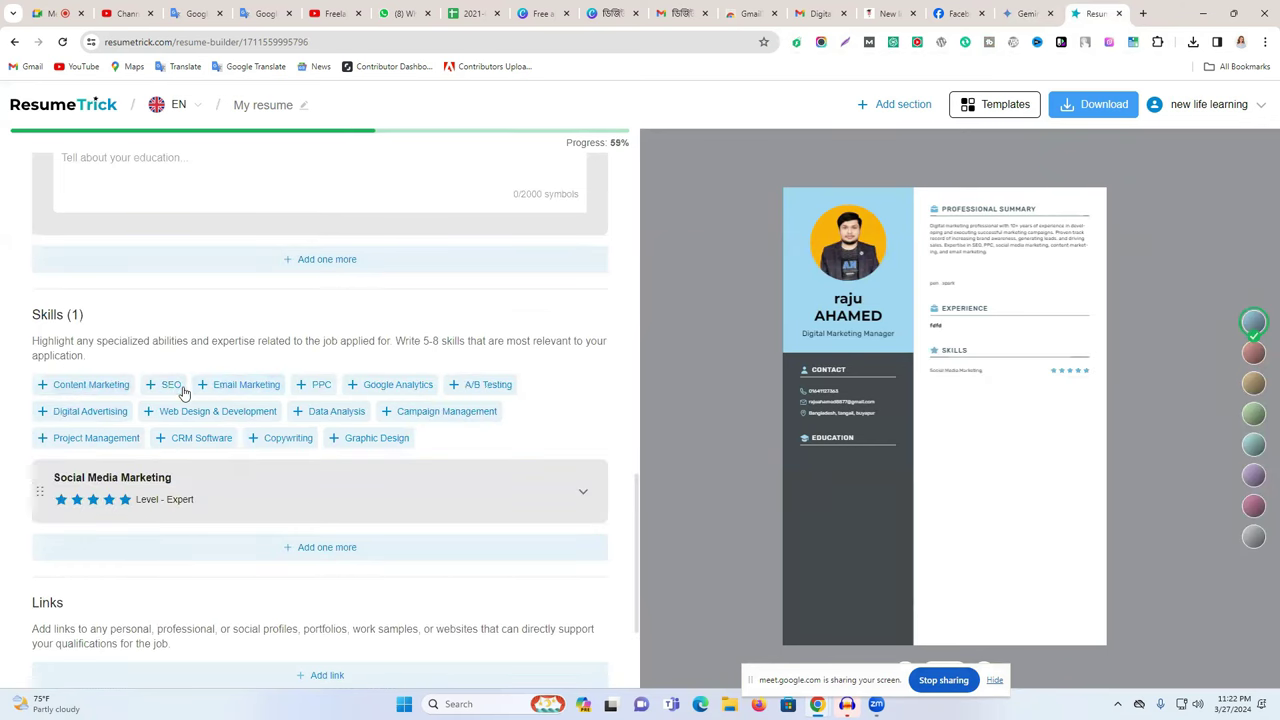
left_click(183, 393)
left_click(206, 390)
left_click(173, 387)
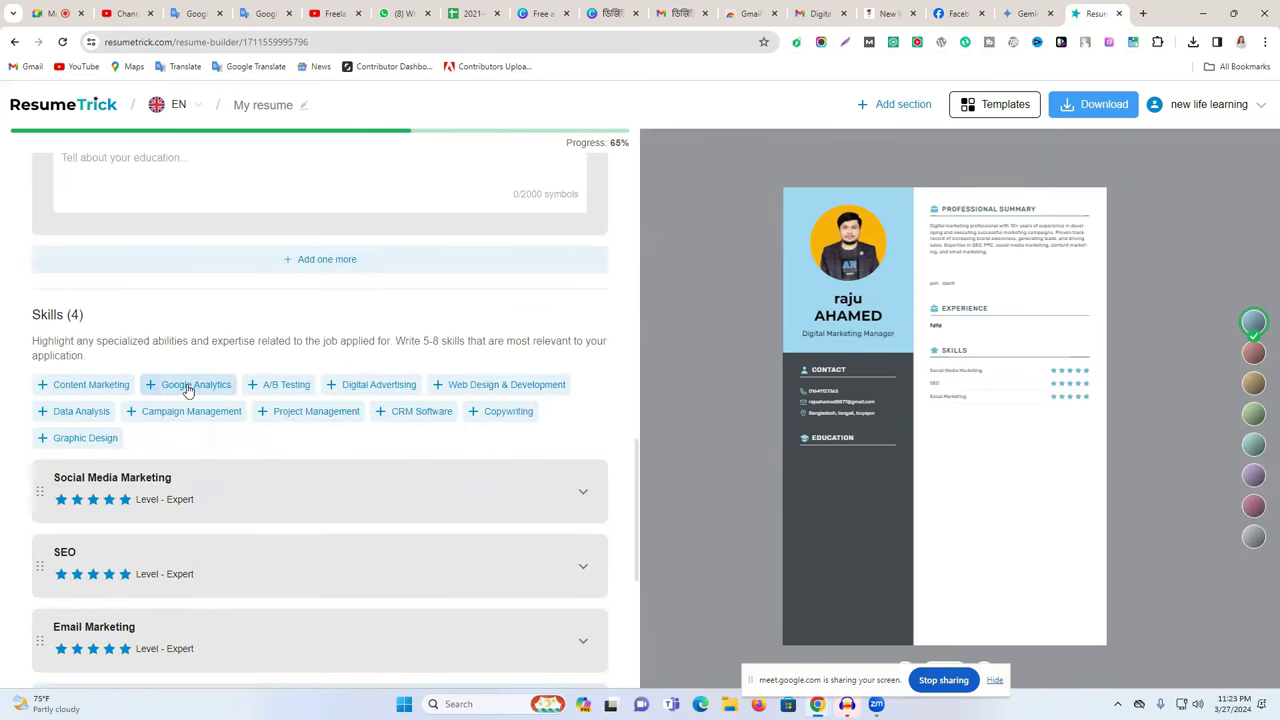
left_click(187, 390)
left_click(262, 390)
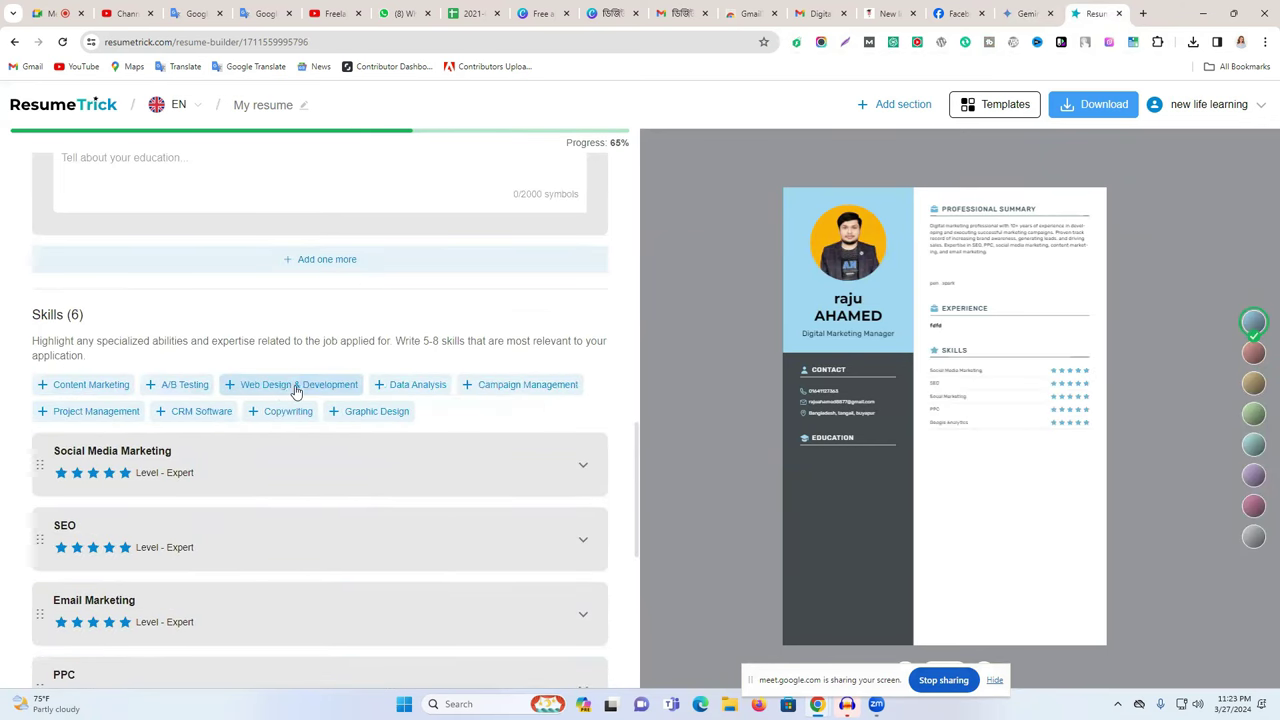
Add the suggested skills Web Design & Development, Graphic Design, Content Marketing and Campaign Management to the resume
left_click(356, 390)
left_click(237, 418)
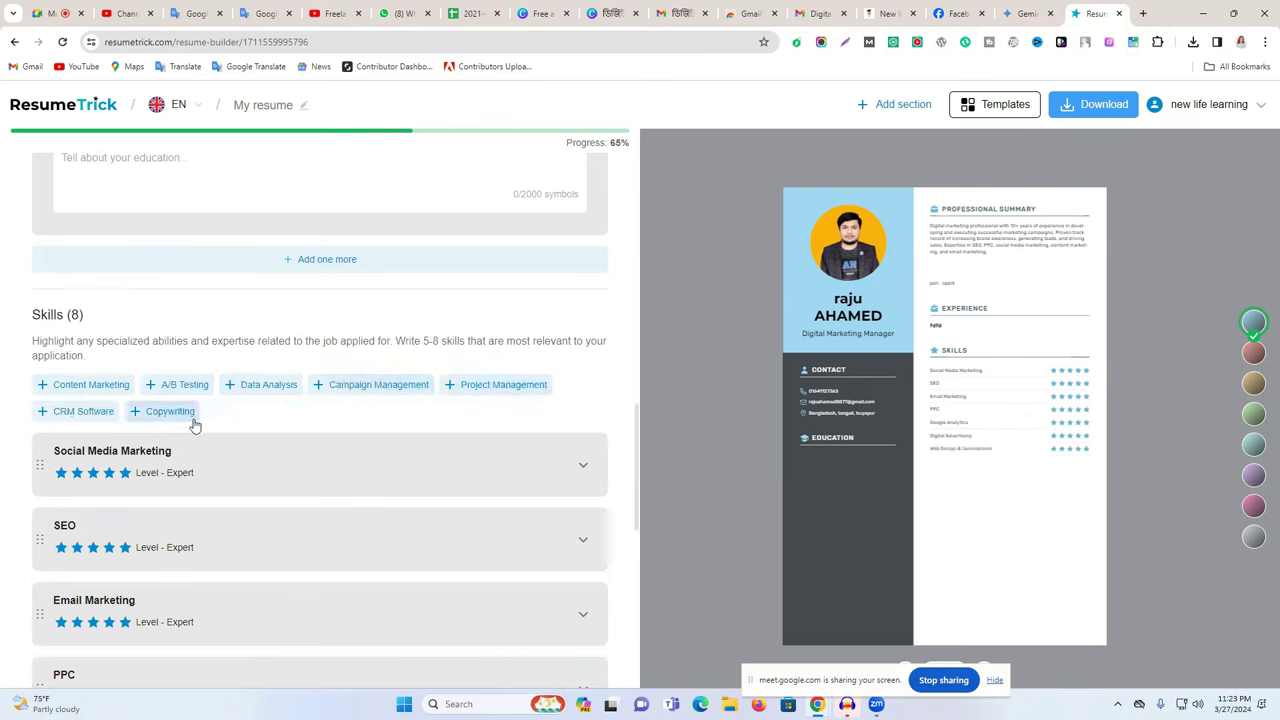
left_click(100, 387)
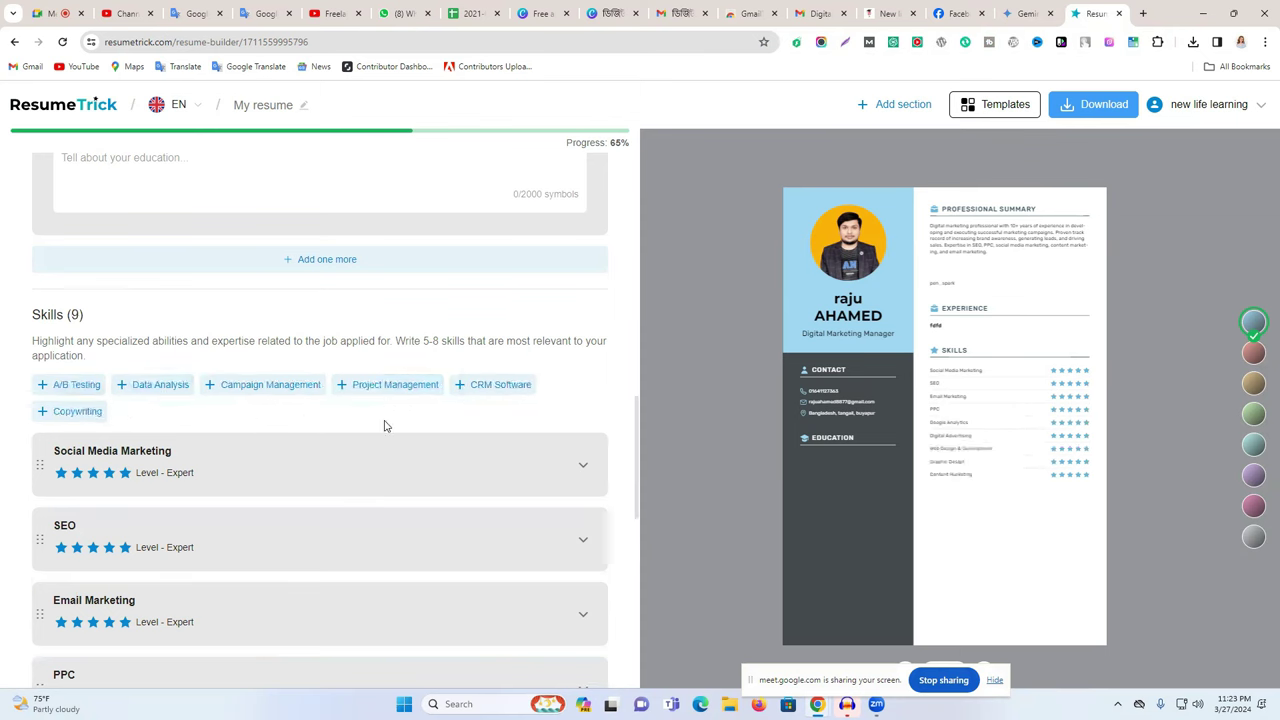
left_click(270, 388)
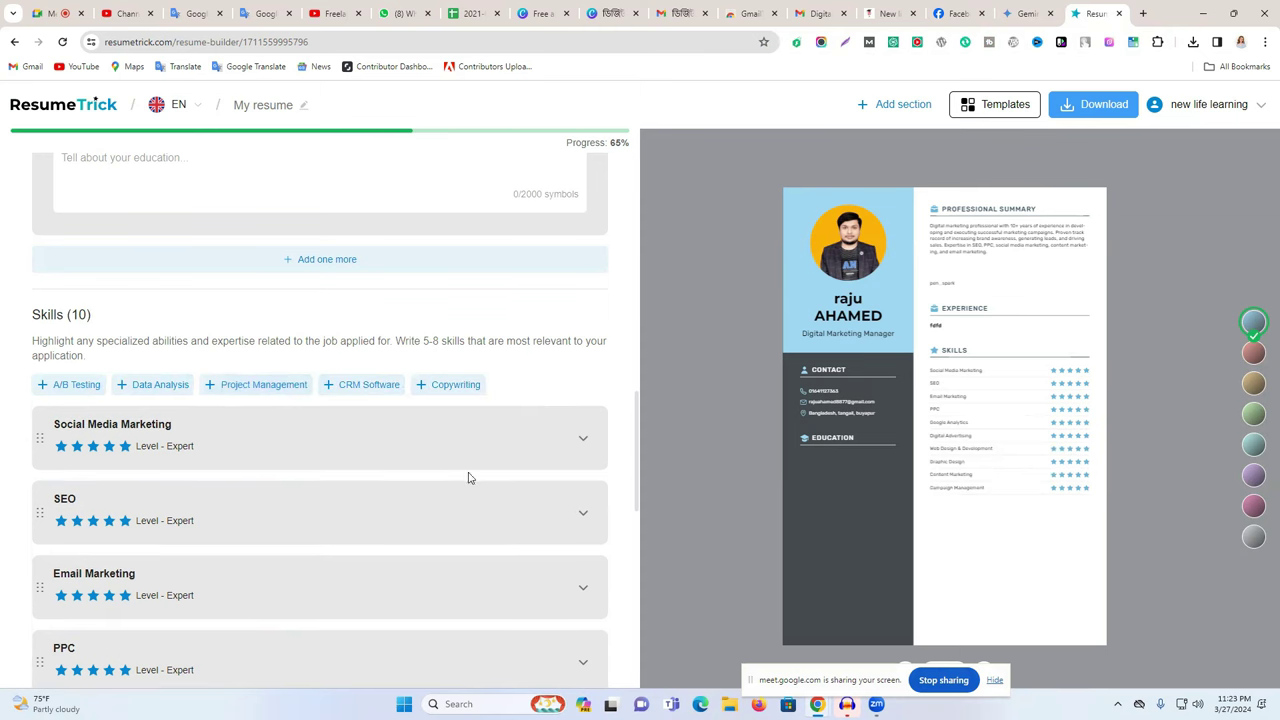
mouse_move(1085, 453)
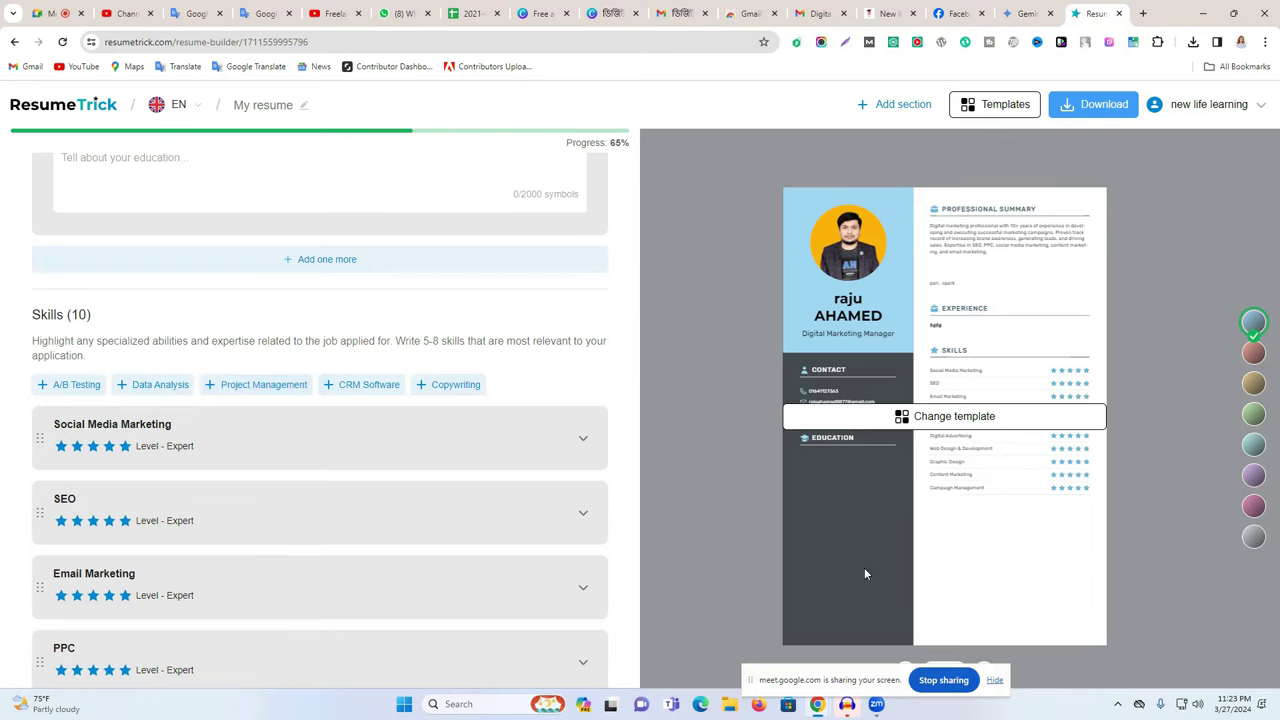
Add an empty link entry to the resume's Links section
scroll(271, 571, "down", 8)
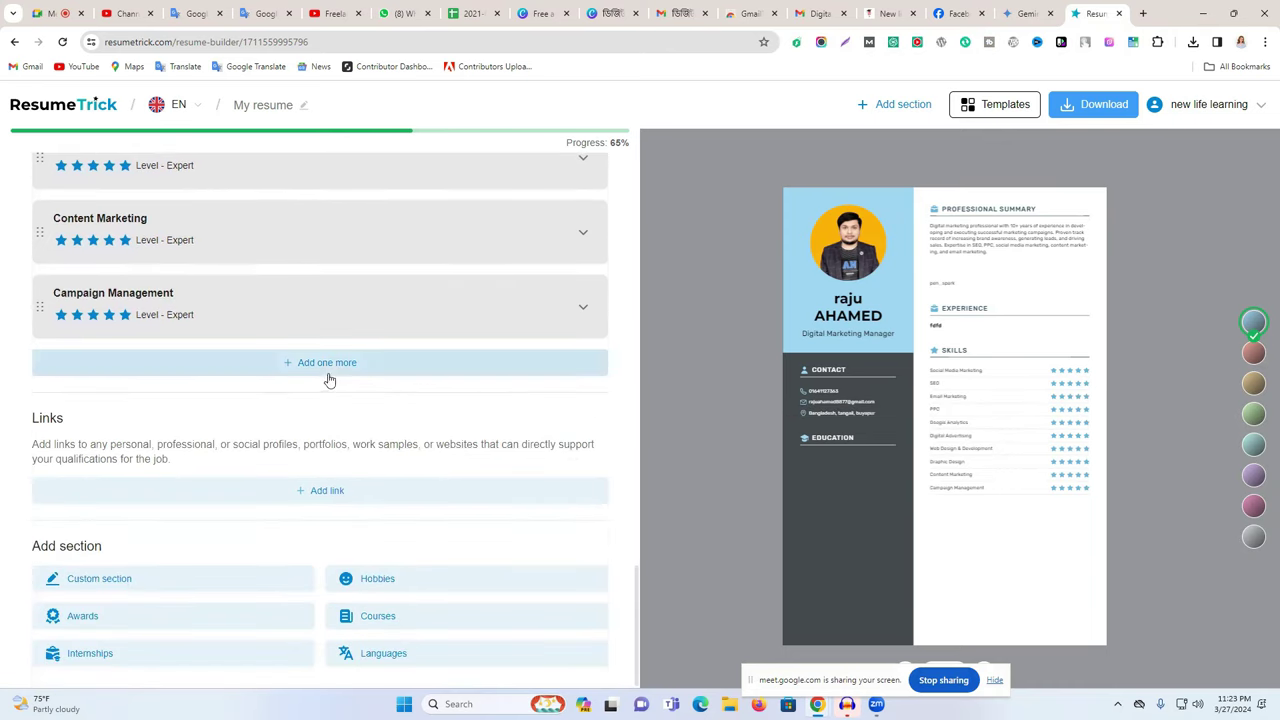
left_click(309, 493)
mouse_move(975, 566)
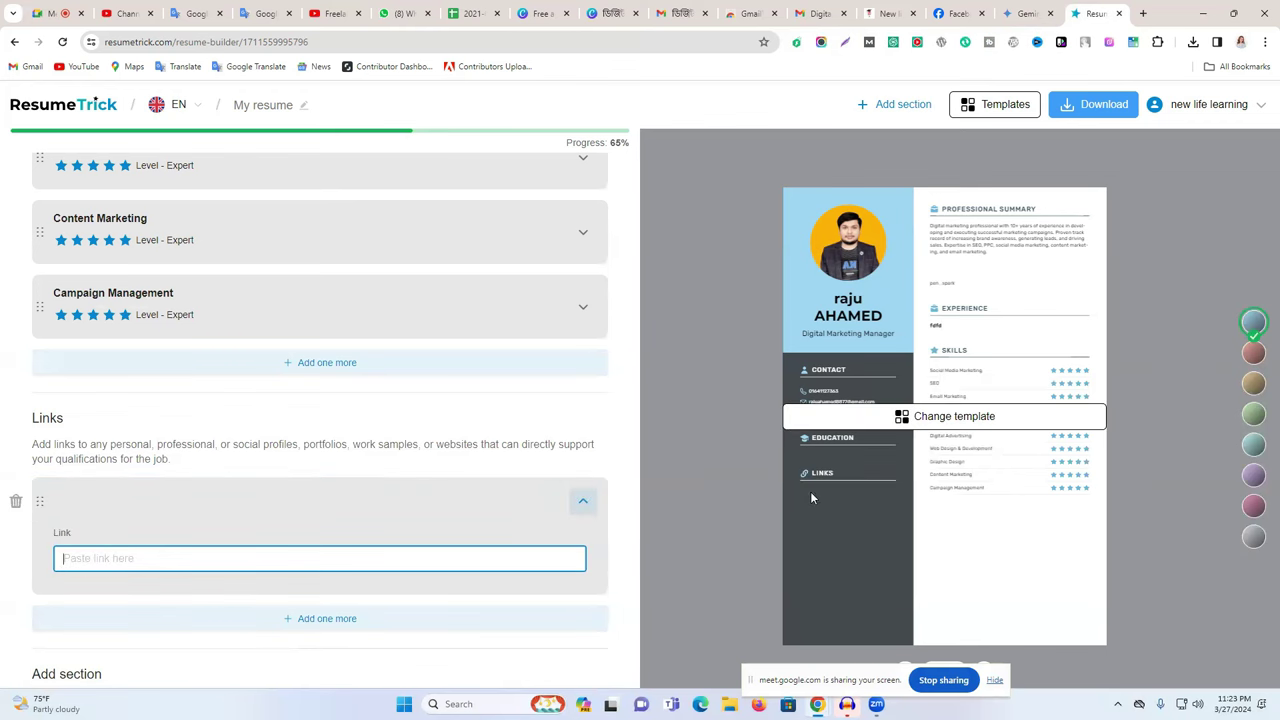
Review the filled sections of the resume, and add an Awards section with an empty award entry
scroll(209, 526, "down", 1)
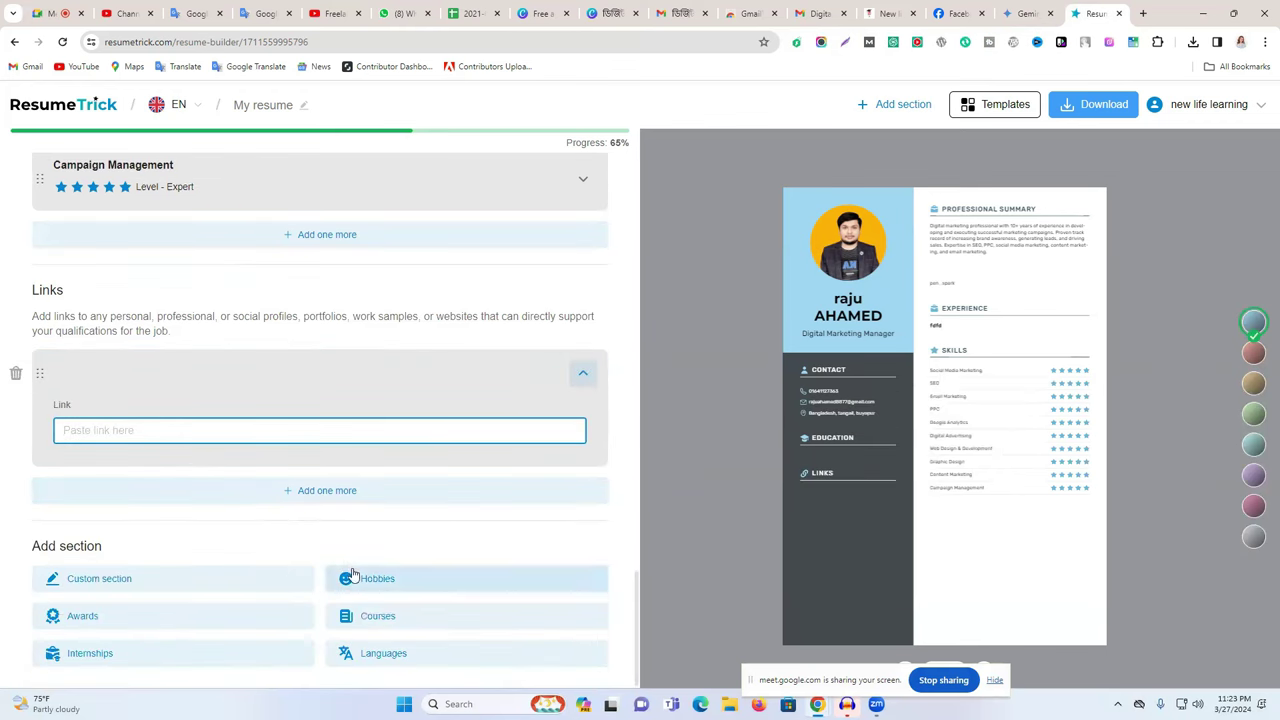
scroll(352, 575, "up", 10)
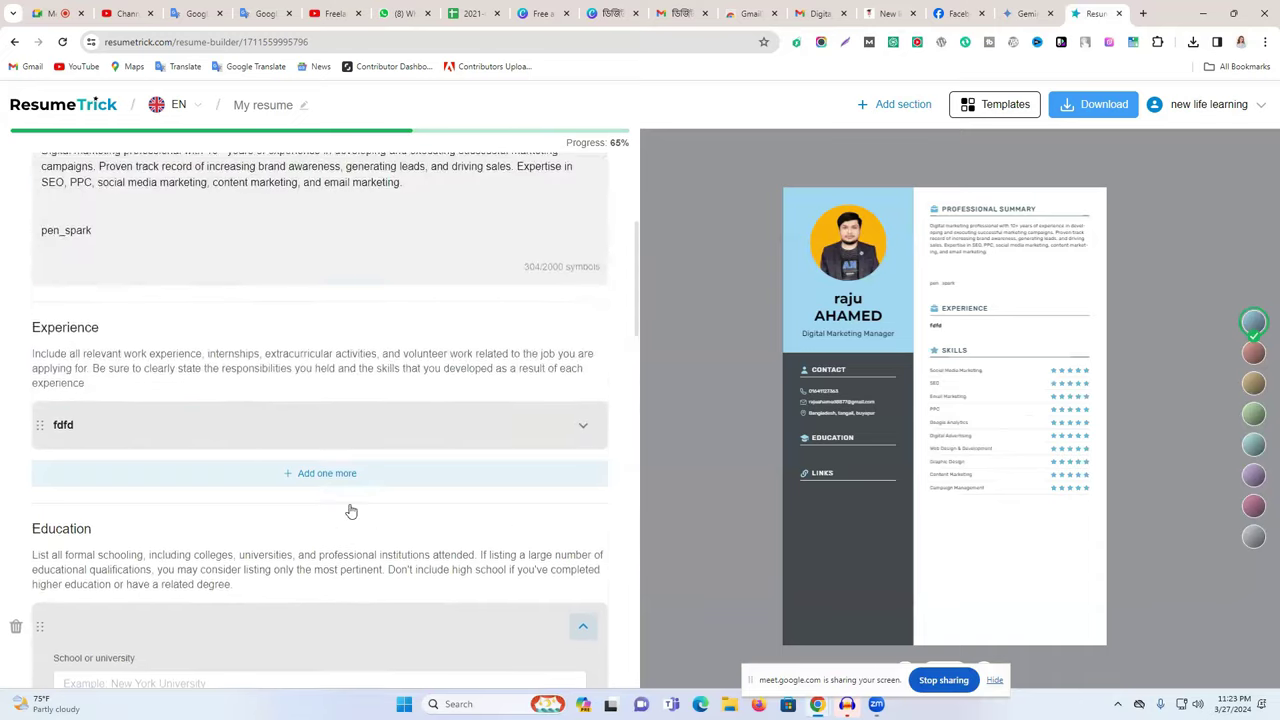
scroll(351, 512, "up", 2)
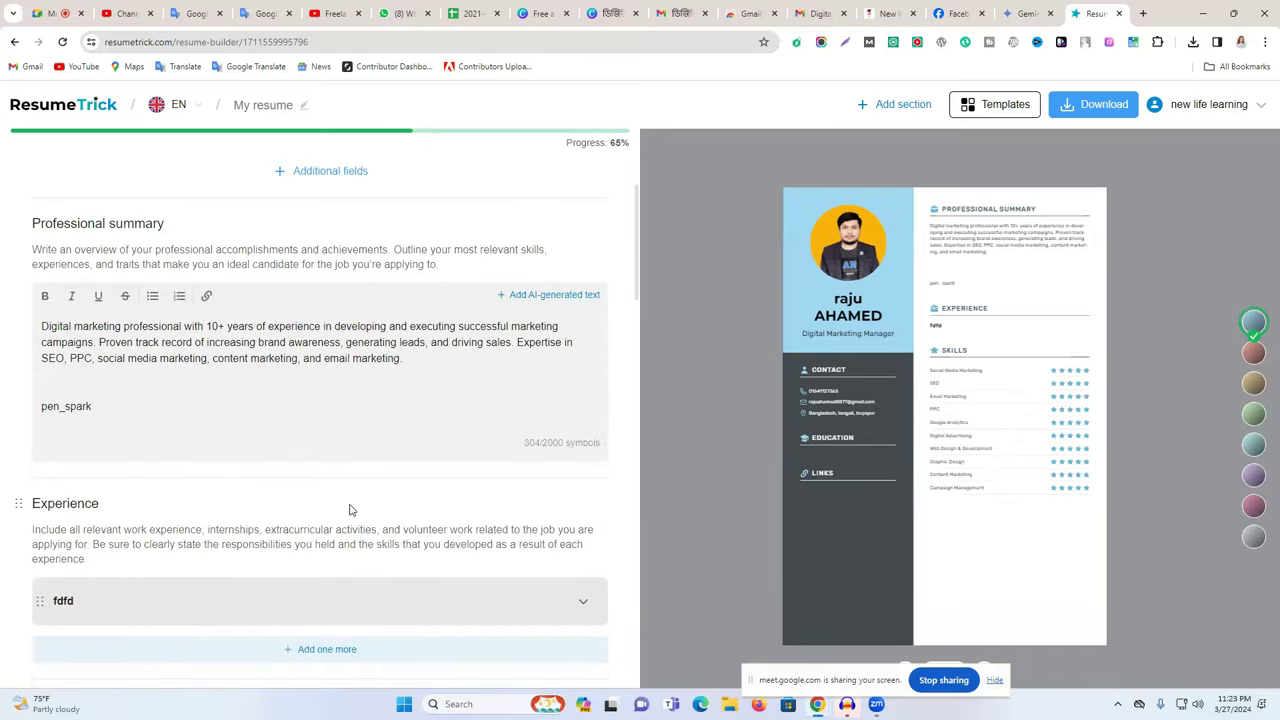
scroll(360, 504, "down", 15)
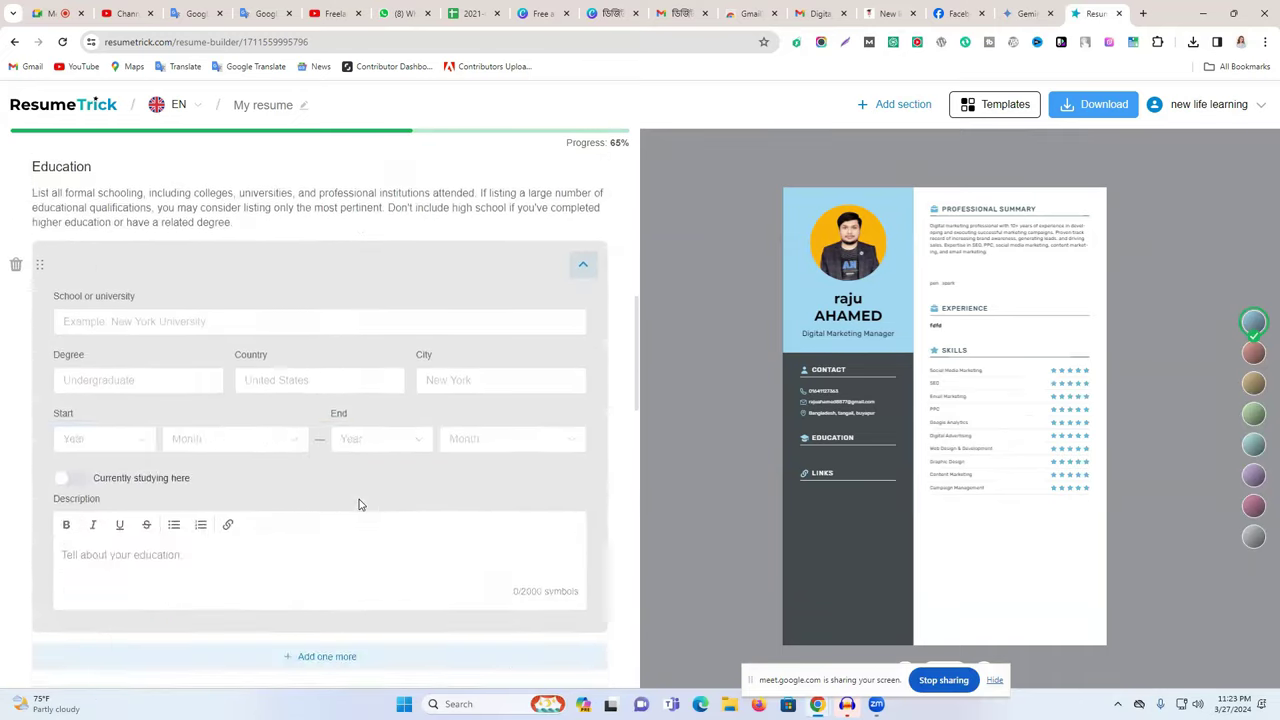
scroll(360, 504, "down", 2)
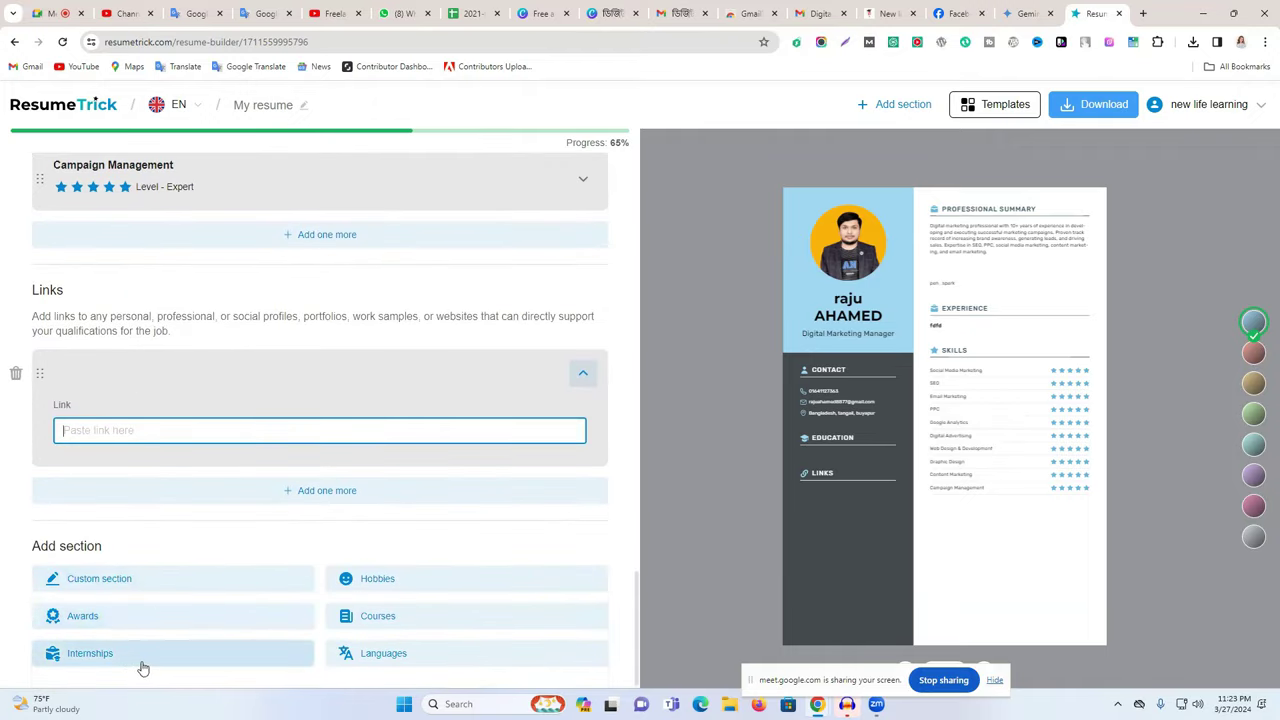
left_click(138, 622)
scroll(260, 590, "down", 2)
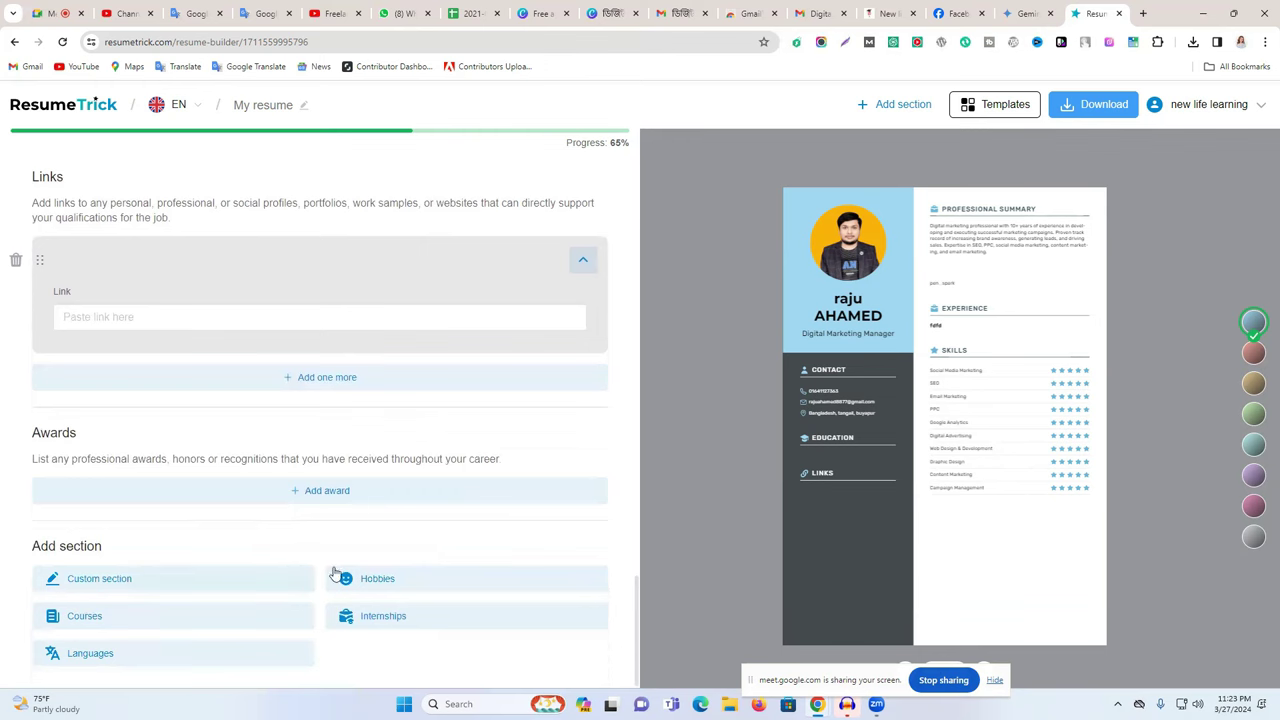
left_click(321, 490)
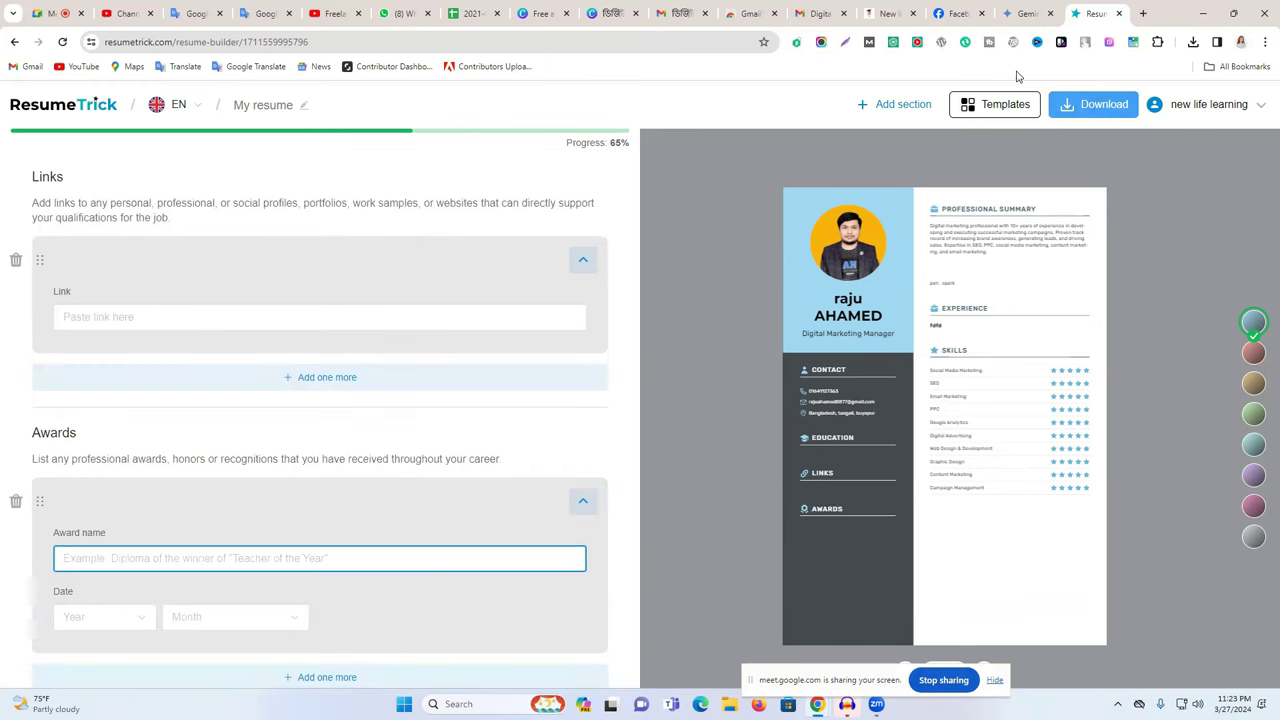
Find the Awards and Honors section in the Gemini draft and highlight its heading and first item
left_click(1027, 13)
scroll(543, 489, "down", 3)
scroll(543, 489, "down", 2)
left_click(637, 523)
scroll(546, 521, "down", 3)
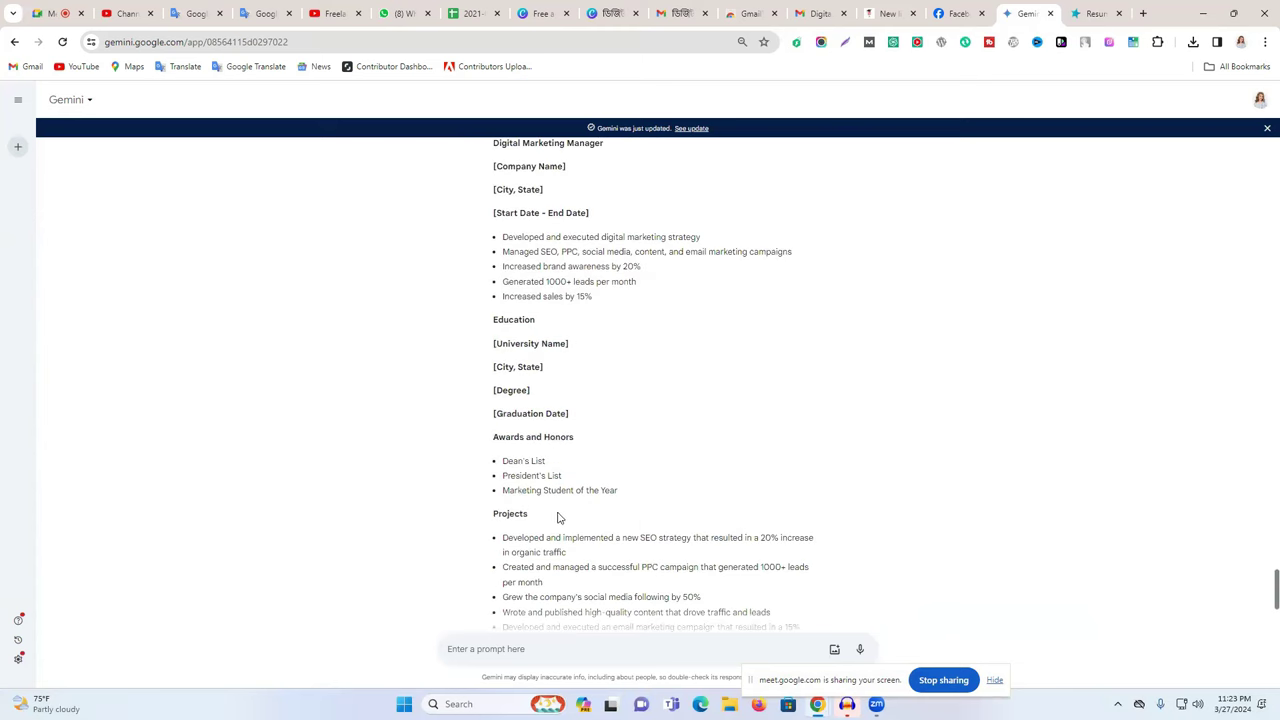
left_click_drag(519, 440, 618, 457)
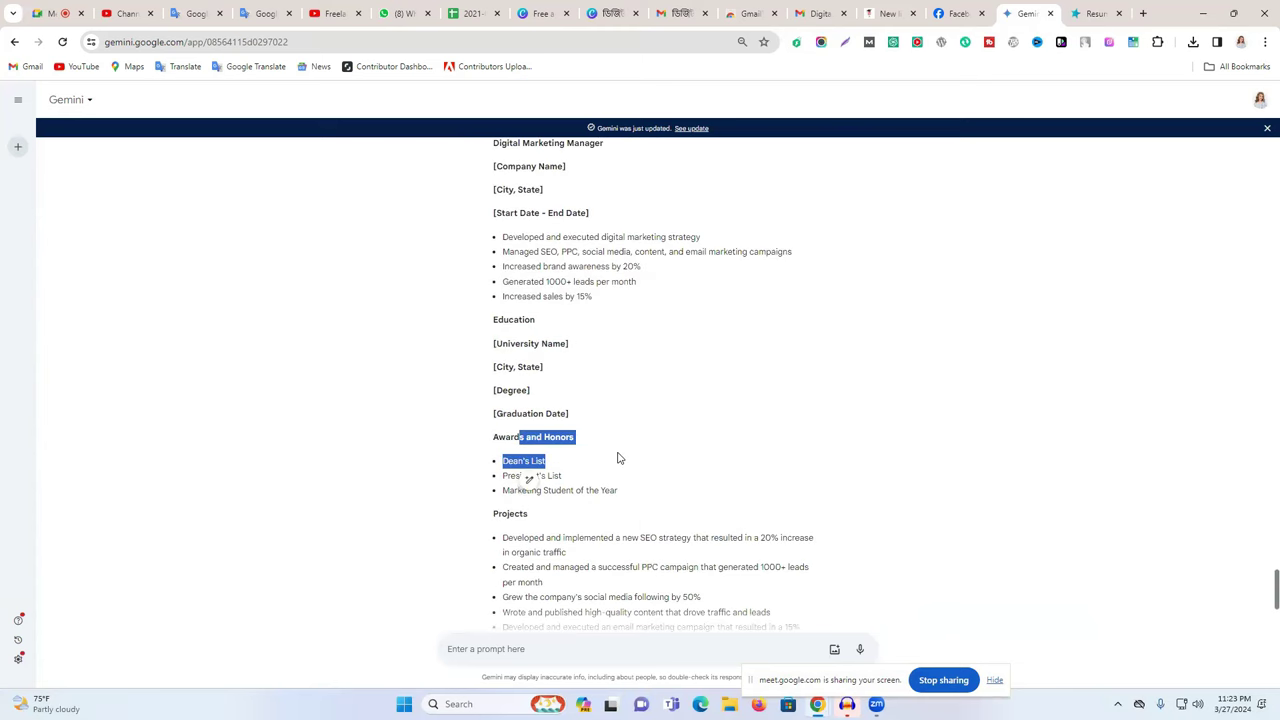
Return to the Resume Trick resume and add a Hobbies section below Awards
left_click(1095, 13)
scroll(282, 492, "down", 3)
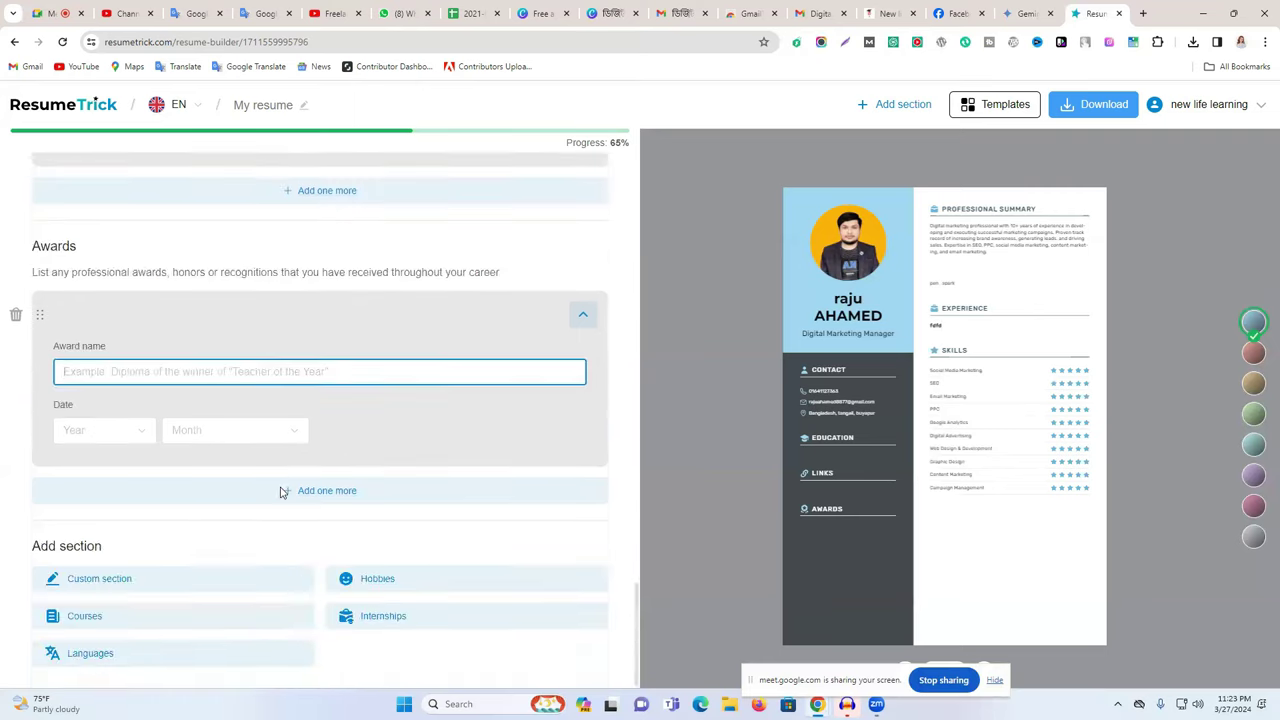
left_click(402, 592)
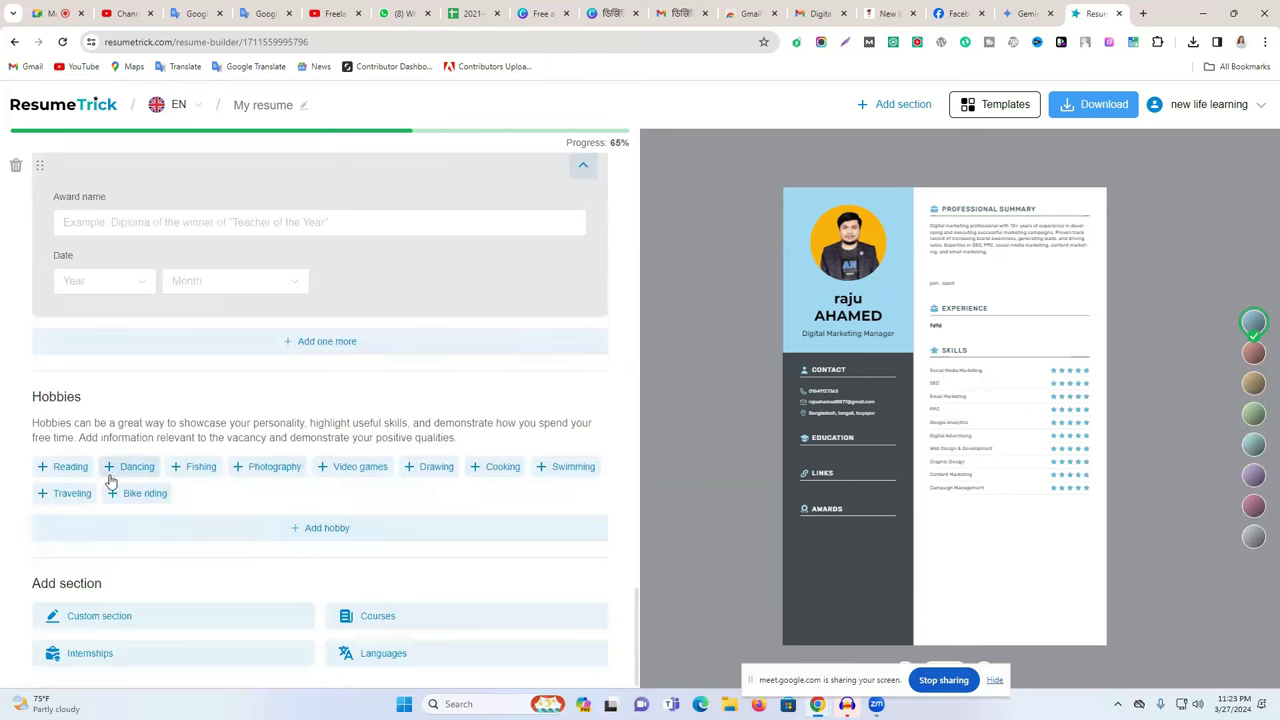
Add the suggested hobbies Traveling, Photography, Bike riding, Fishing and Video games to the resume's Hobbies section
left_click(70, 493)
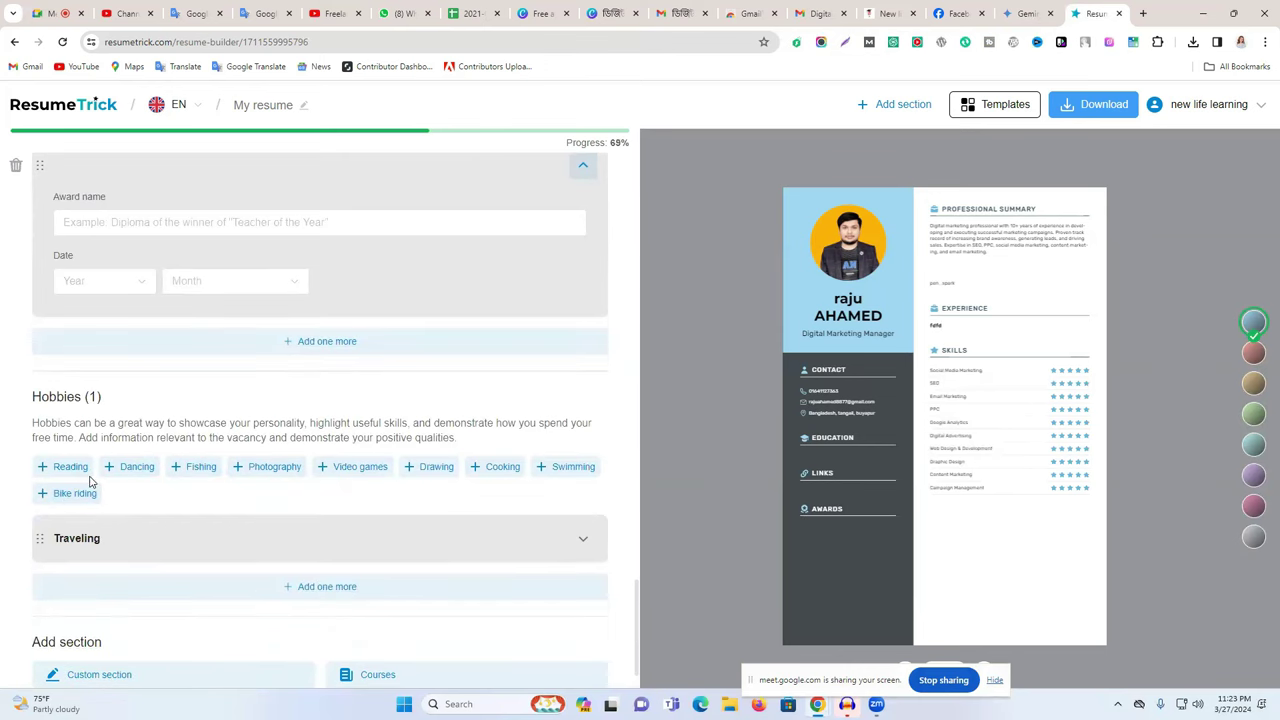
left_click(276, 469)
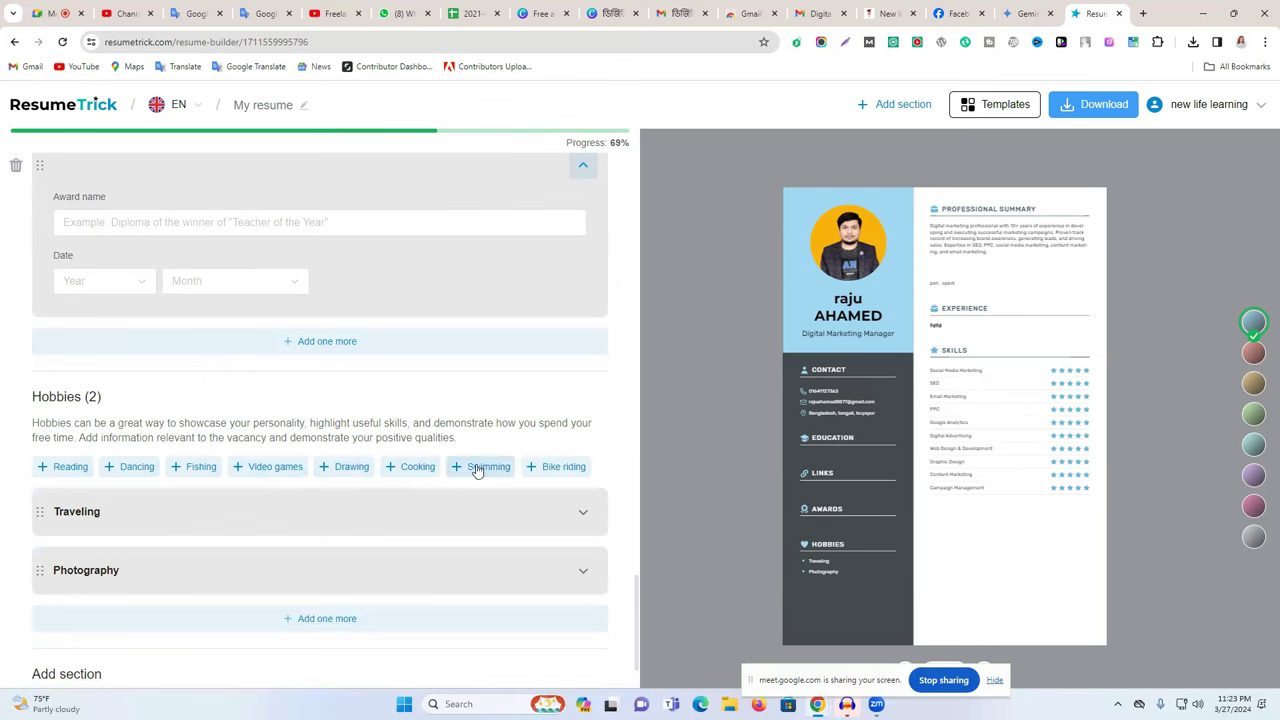
left_click(563, 468)
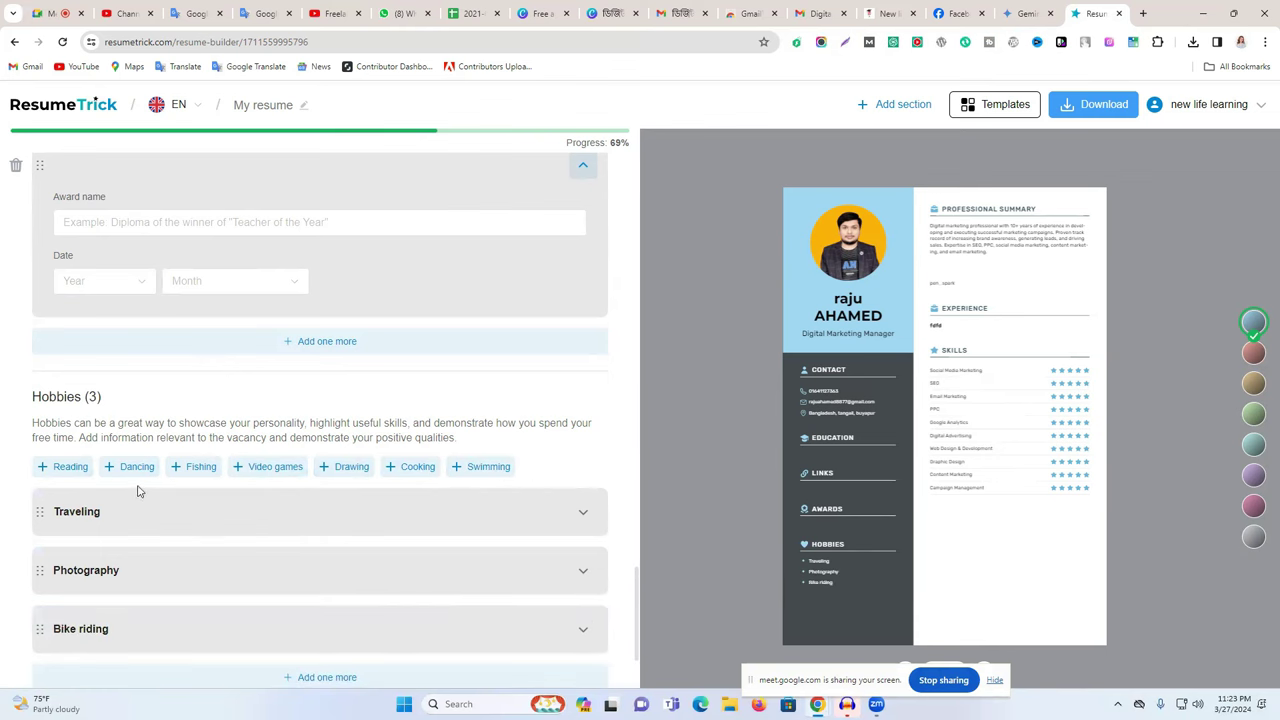
left_click(191, 468)
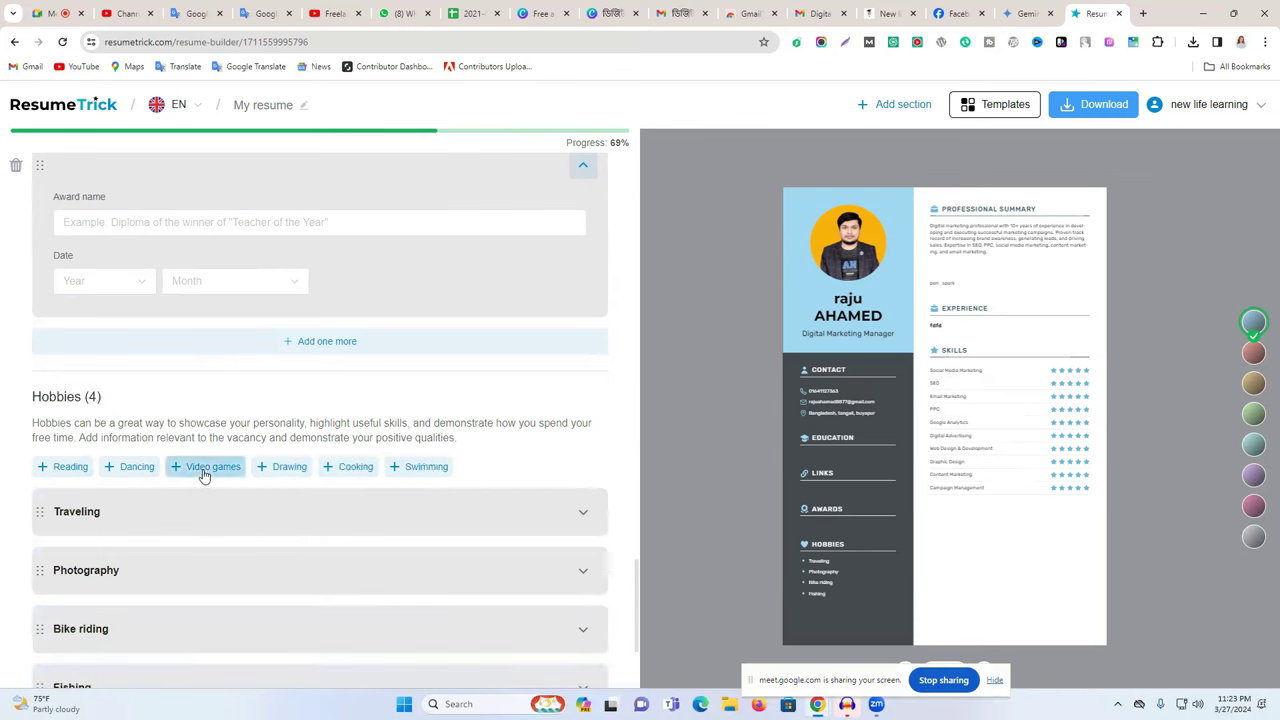
left_click(204, 470)
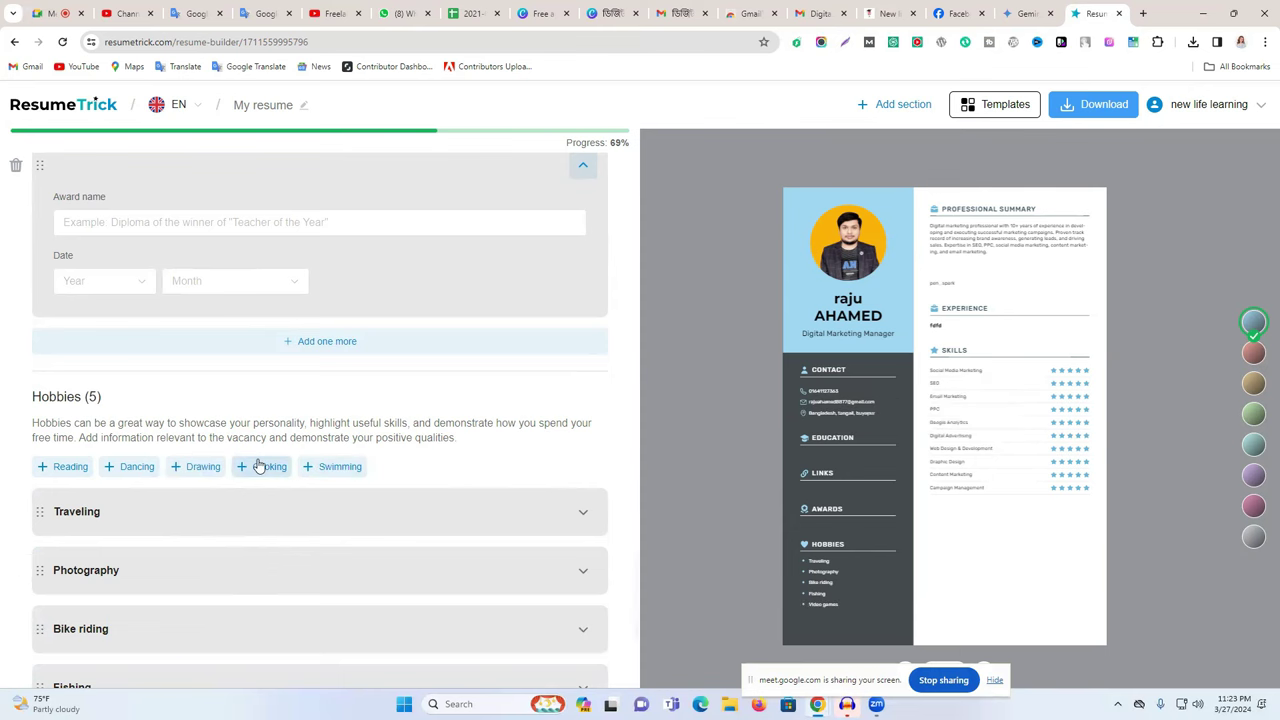
Add a Languages section below Hobbies and create an empty language entry in it
scroll(300, 500, "down", 3)
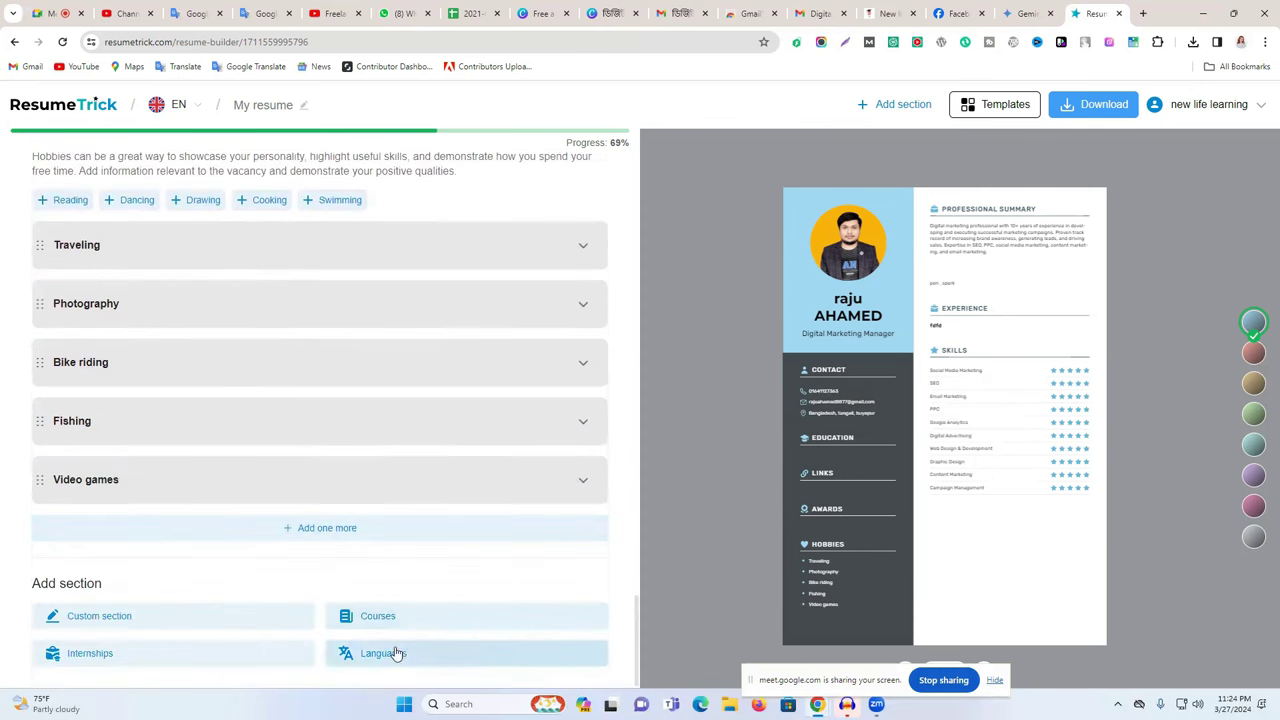
left_click(420, 669)
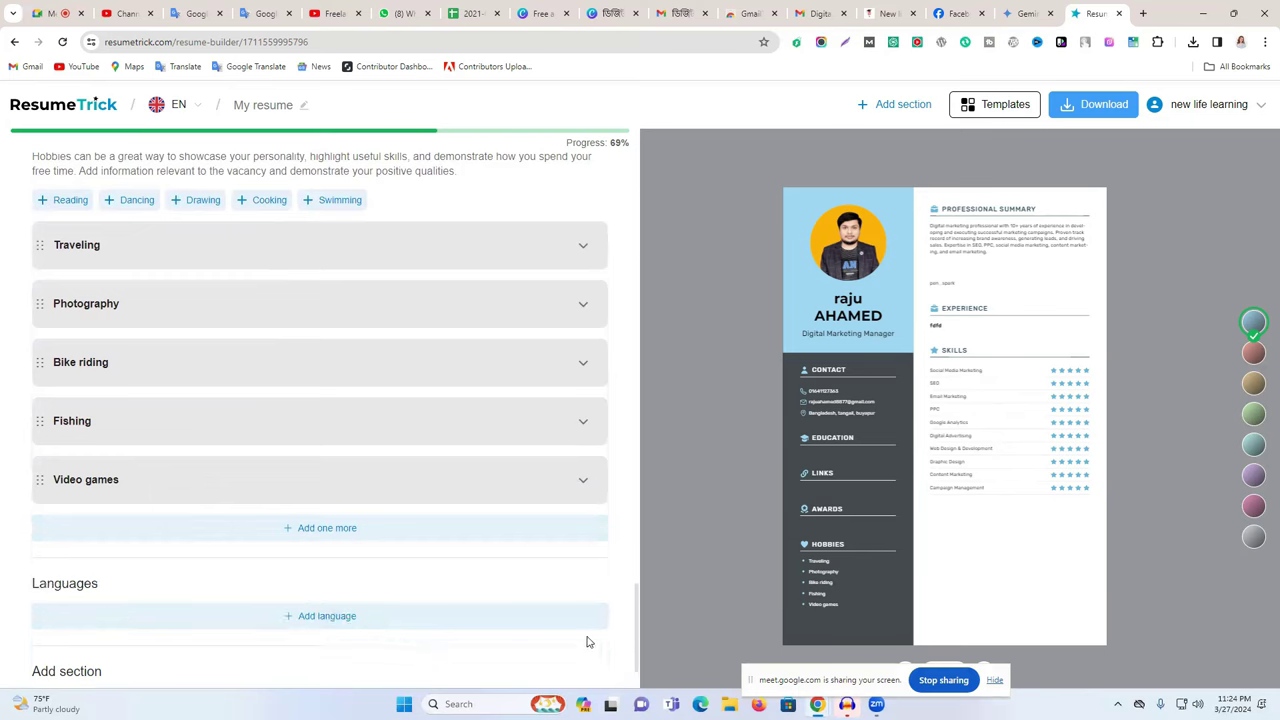
scroll(300, 560, "down", 1)
left_click(341, 526)
scroll(492, 570, "down", 1)
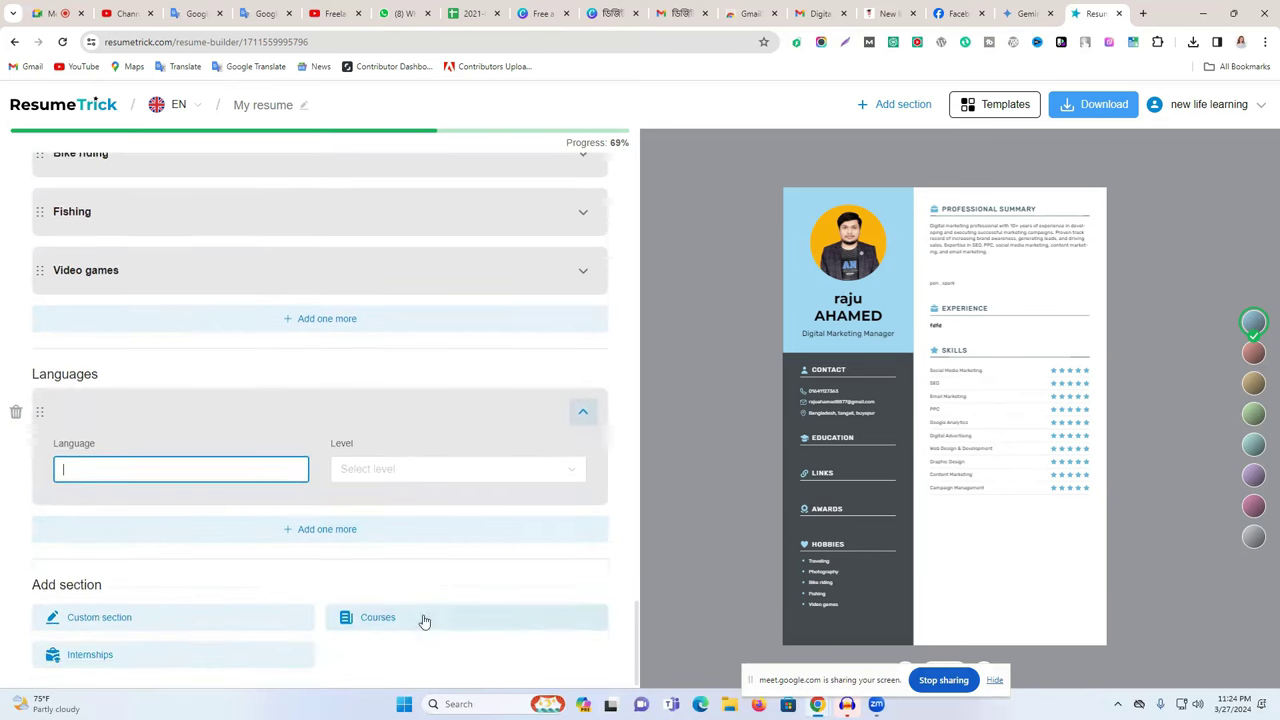
Add an Internships section below Languages with an empty internship entry, and look back over the filled sections
left_click(116, 664)
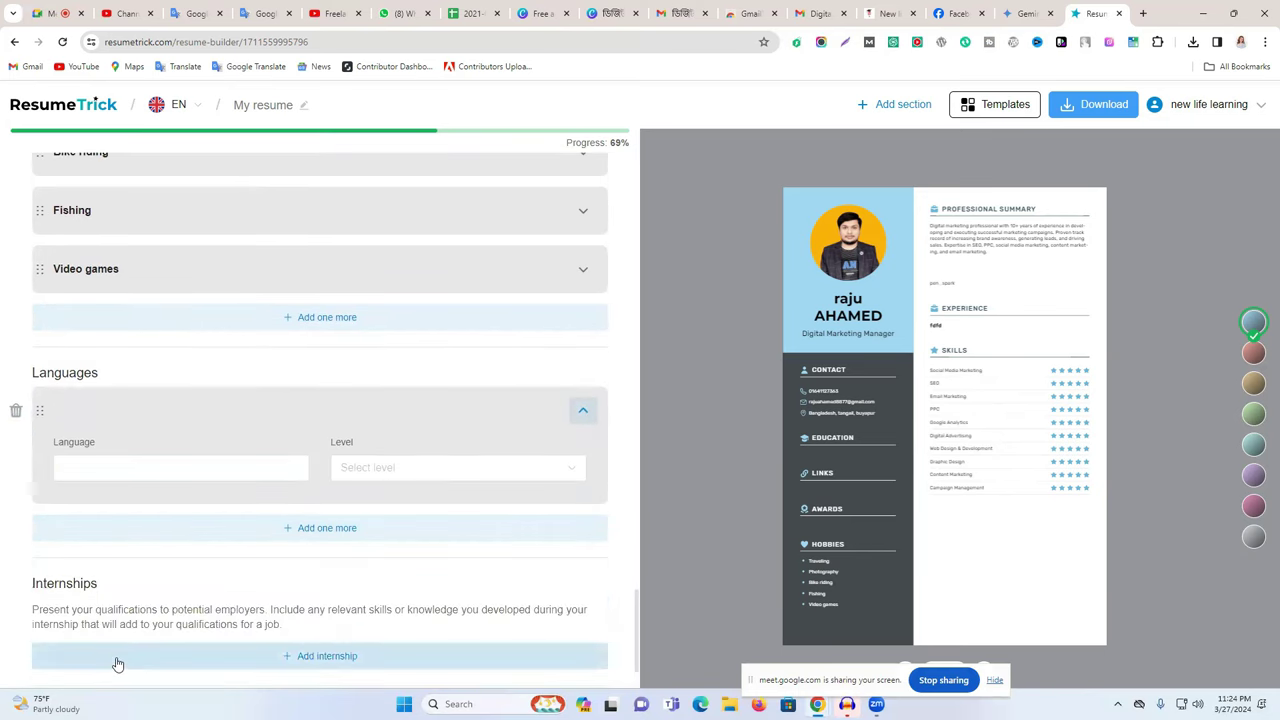
scroll(294, 594, "down", 1)
left_click(297, 572)
scroll(290, 590, "down", 3)
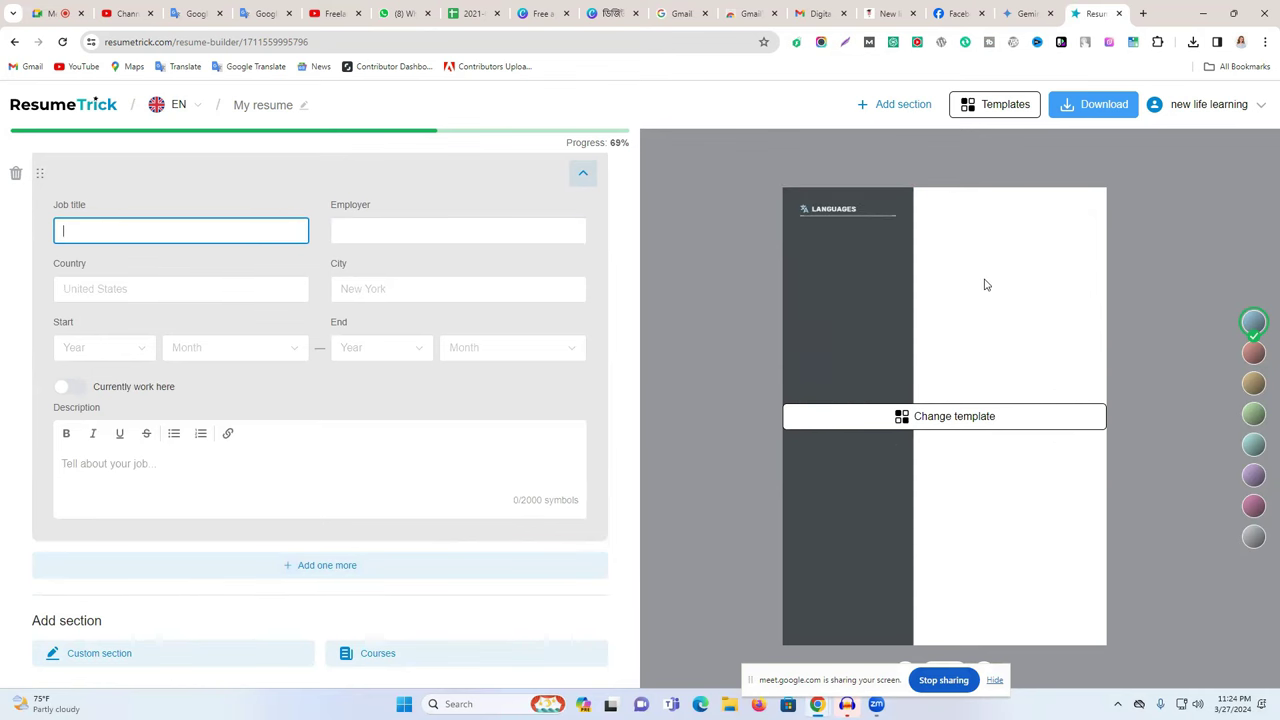
scroll(235, 360, "up", 10)
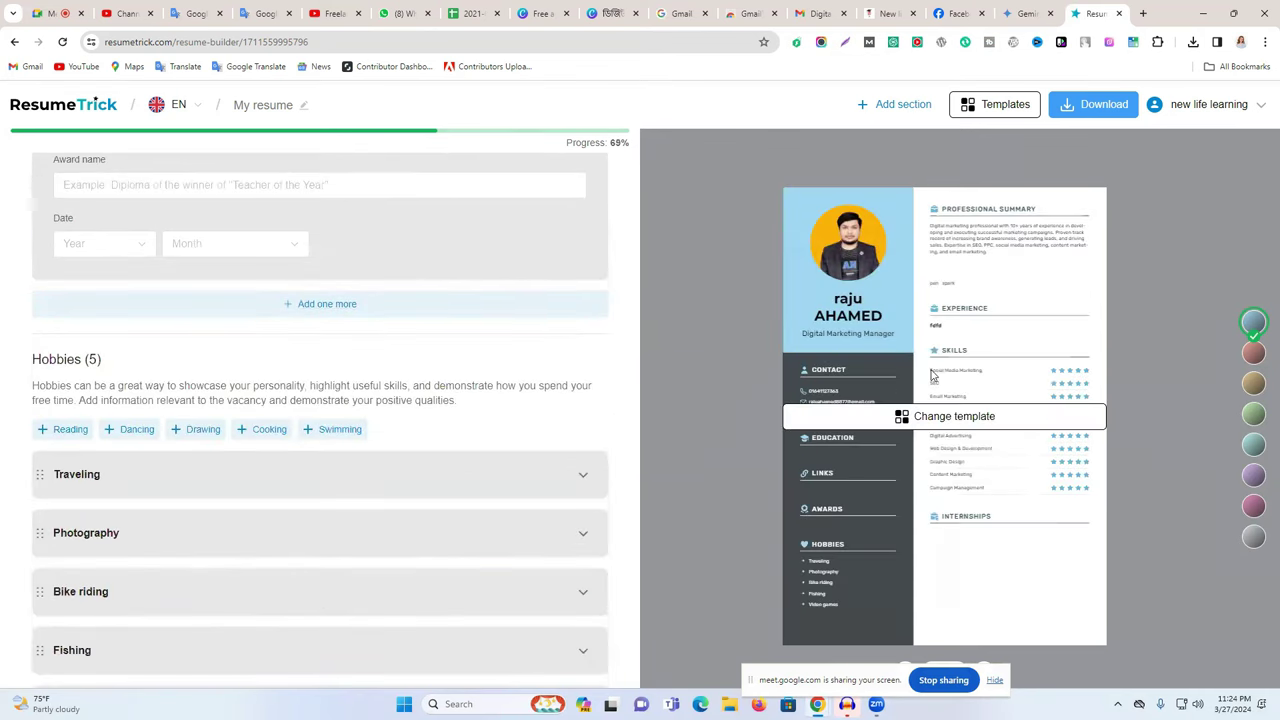
Switch to Canva, search its templates for "resume simple" and browse the resume designs
left_click(1140, 14)
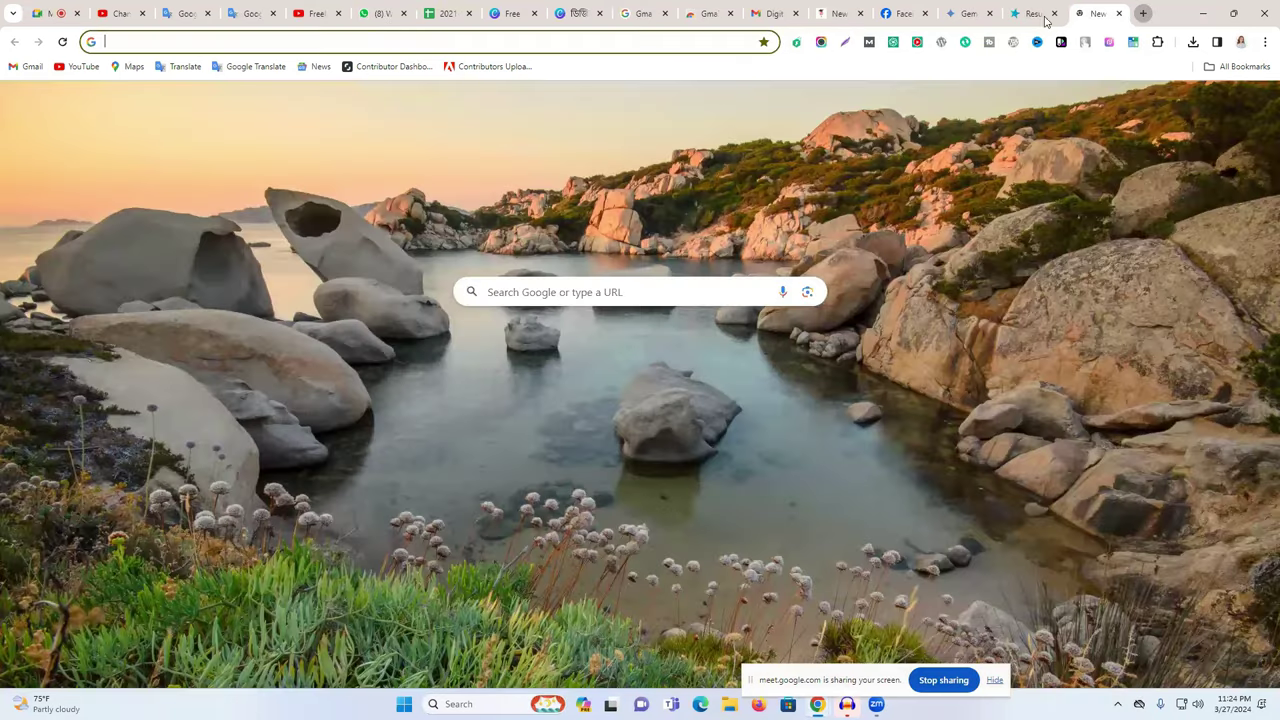
left_click(575, 13)
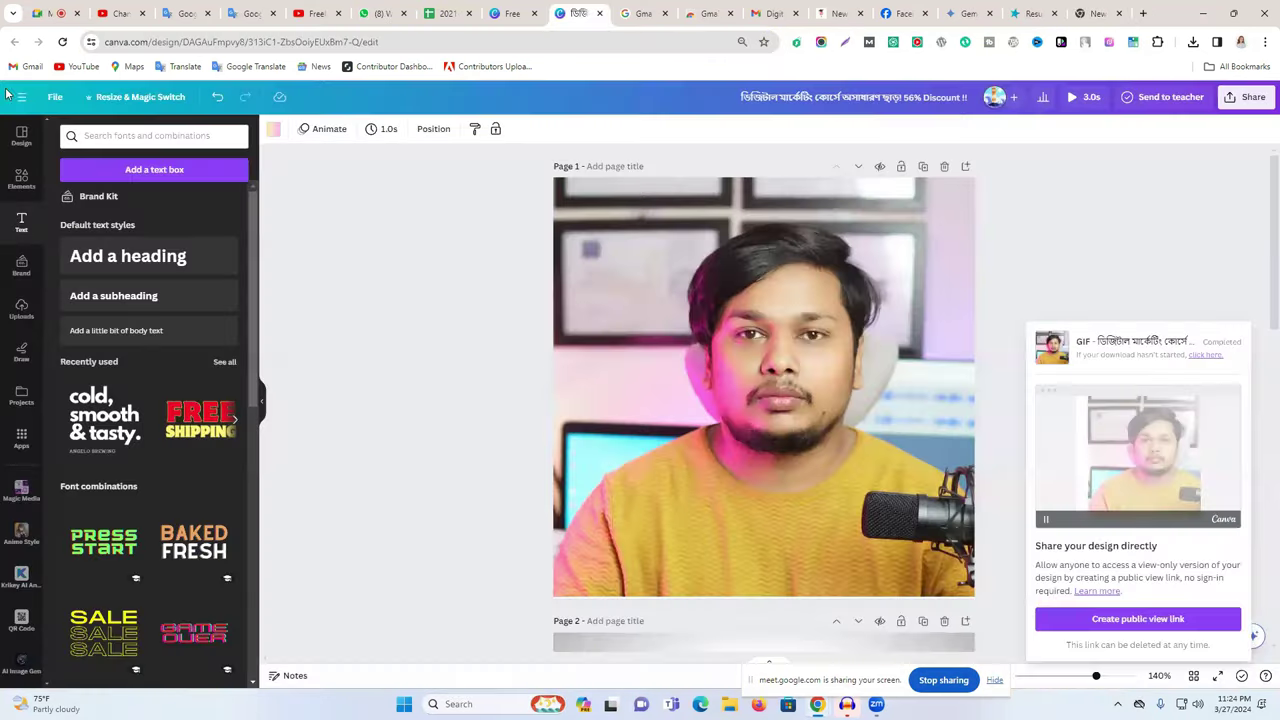
left_click(512, 13)
left_click(810, 102)
type("resu")
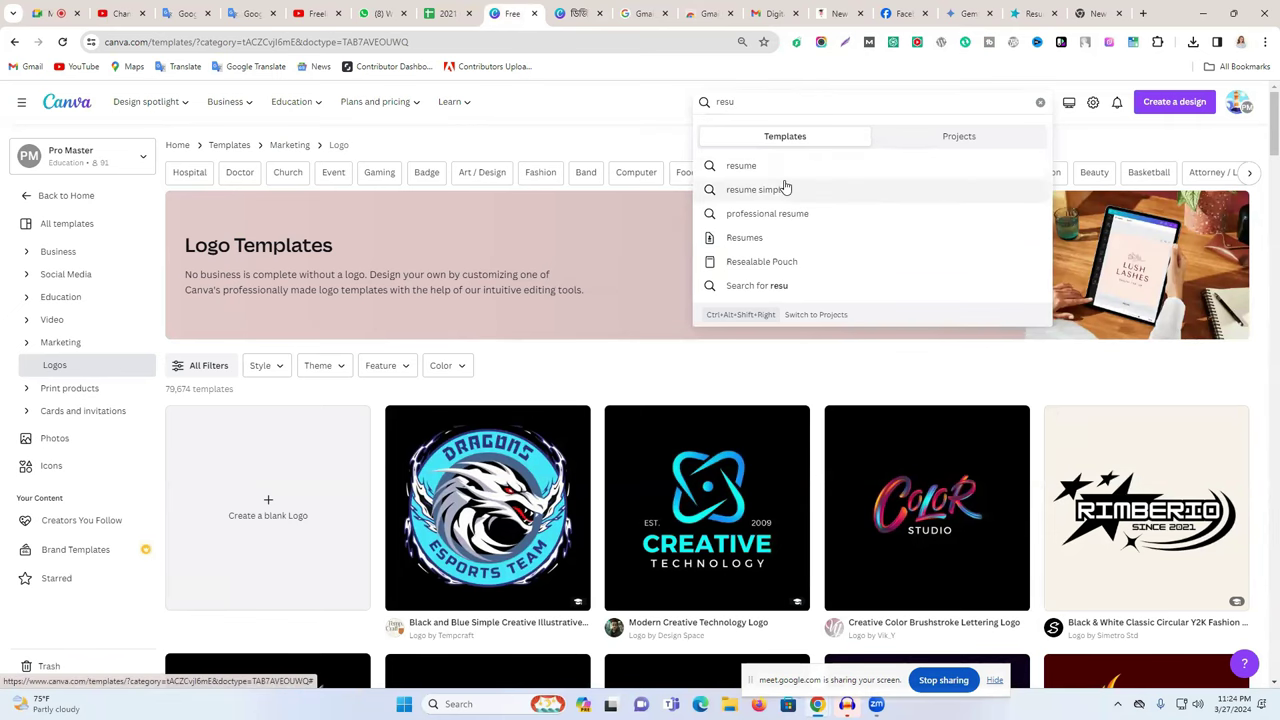
left_click(785, 189)
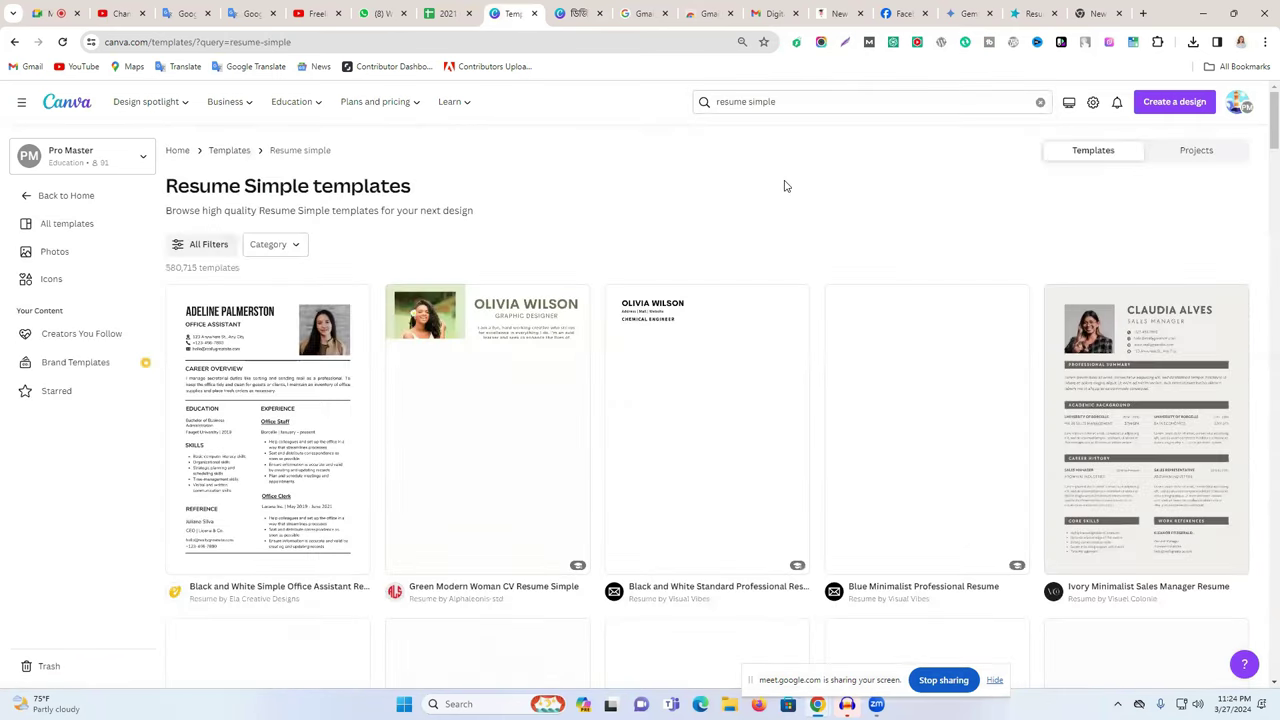
scroll(368, 327, "down", 1)
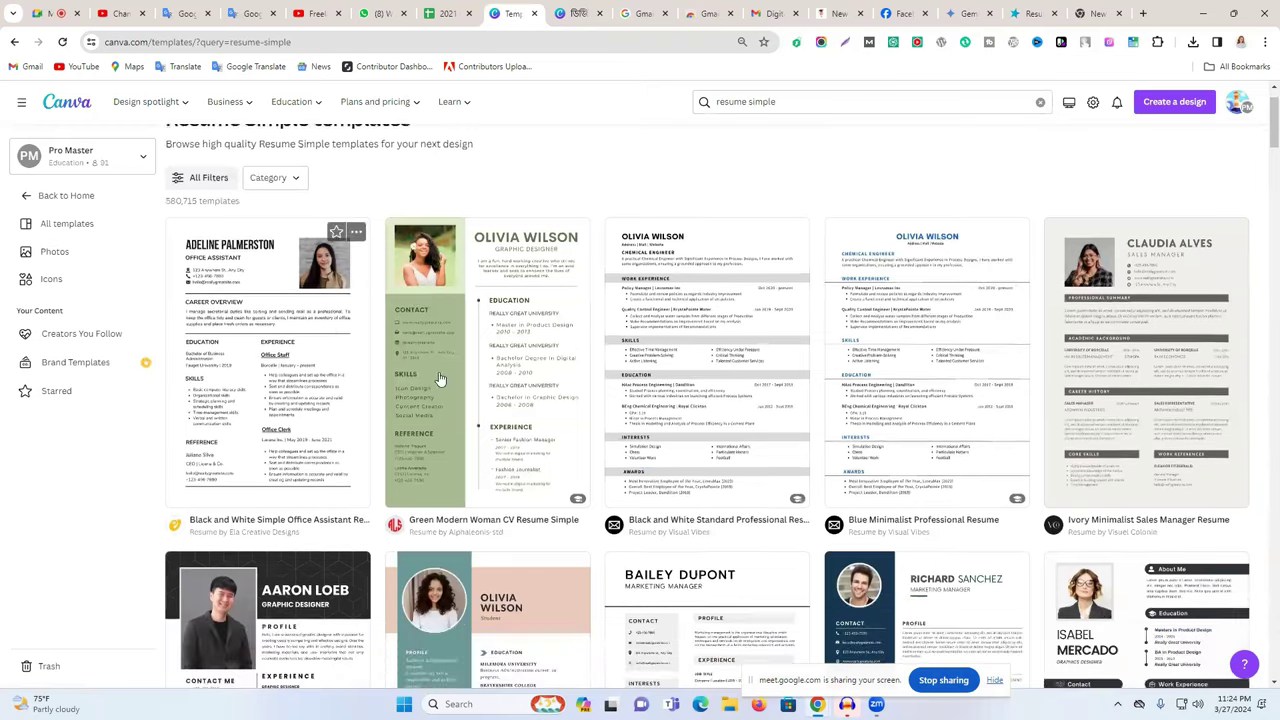
scroll(1100, 360, "down", 2)
scroll(955, 430, "down", 2)
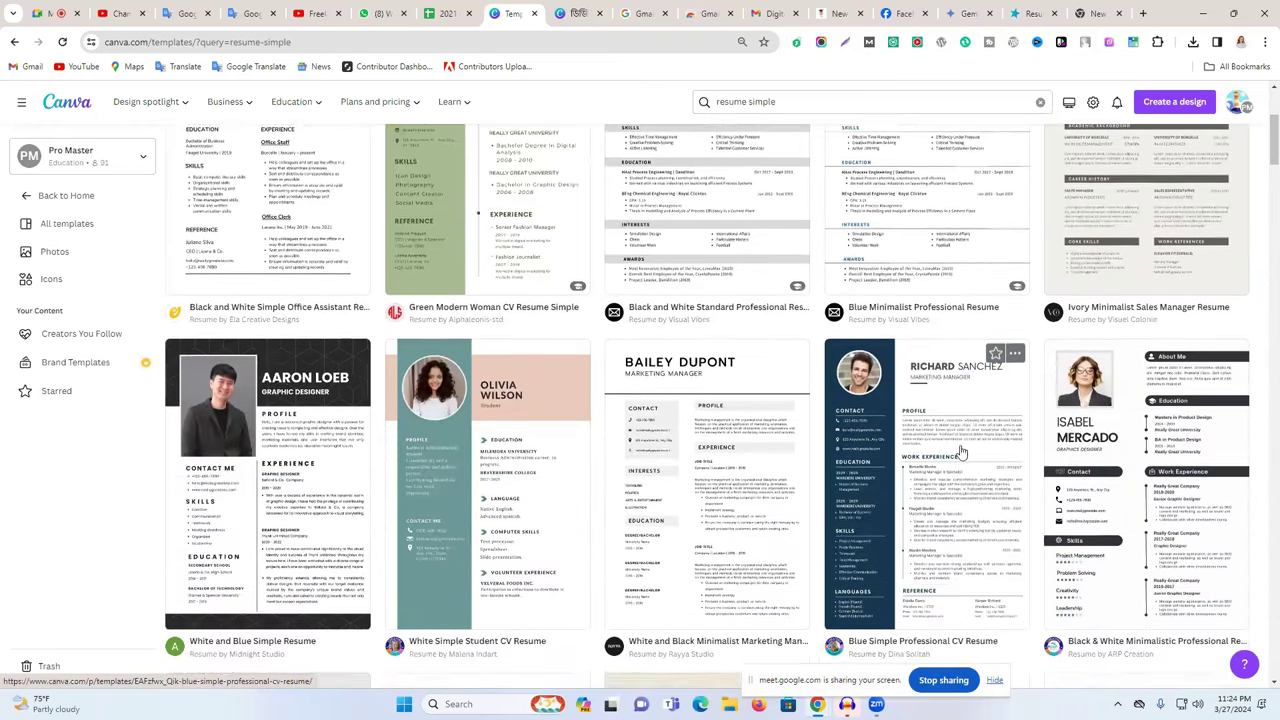
Return to the Resume Trick resume, glance at the Gemini draft, and download the resume as a PDF to the Downloads folder
left_click(1030, 13)
mouse_move(837, 433)
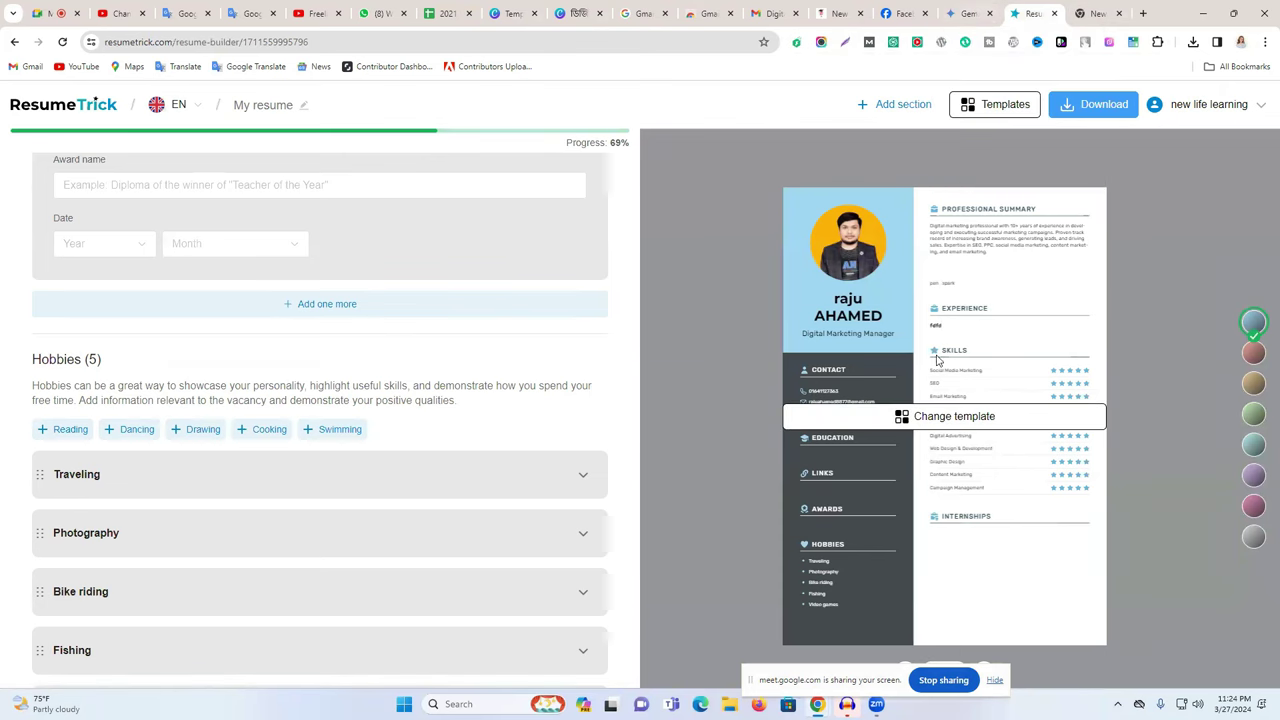
left_click(970, 8)
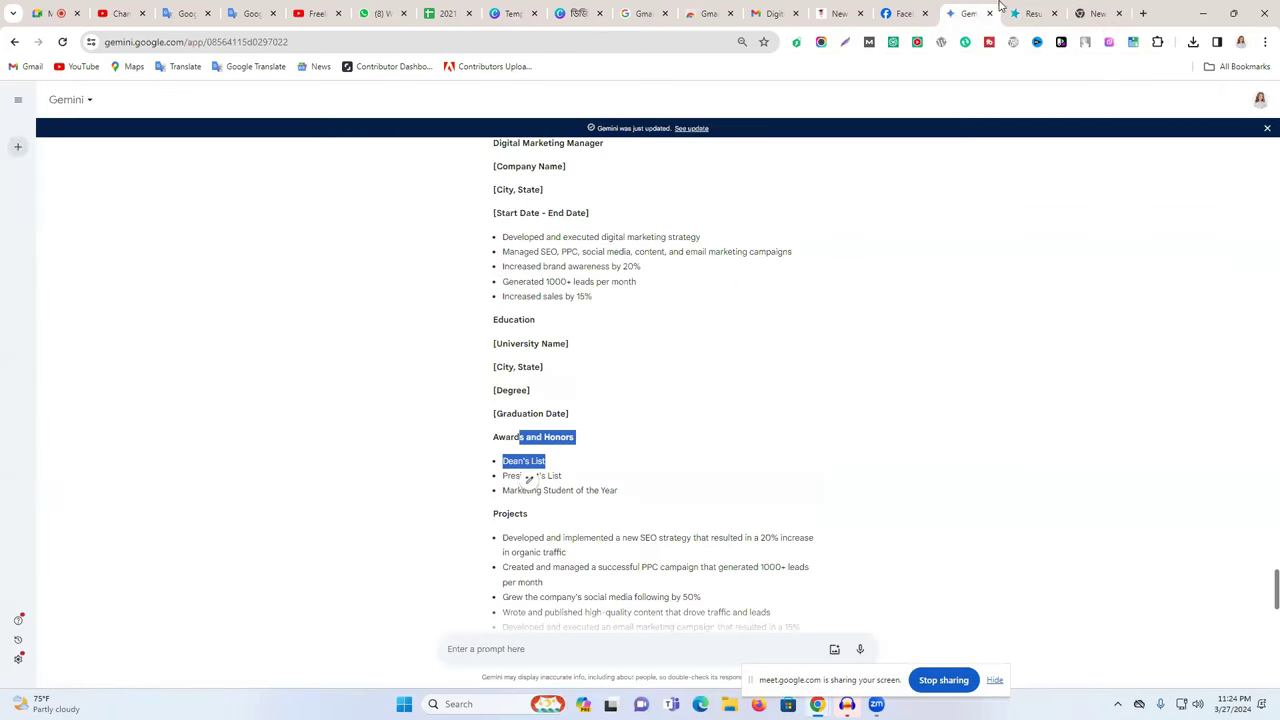
left_click(1048, 10)
left_click(1094, 103)
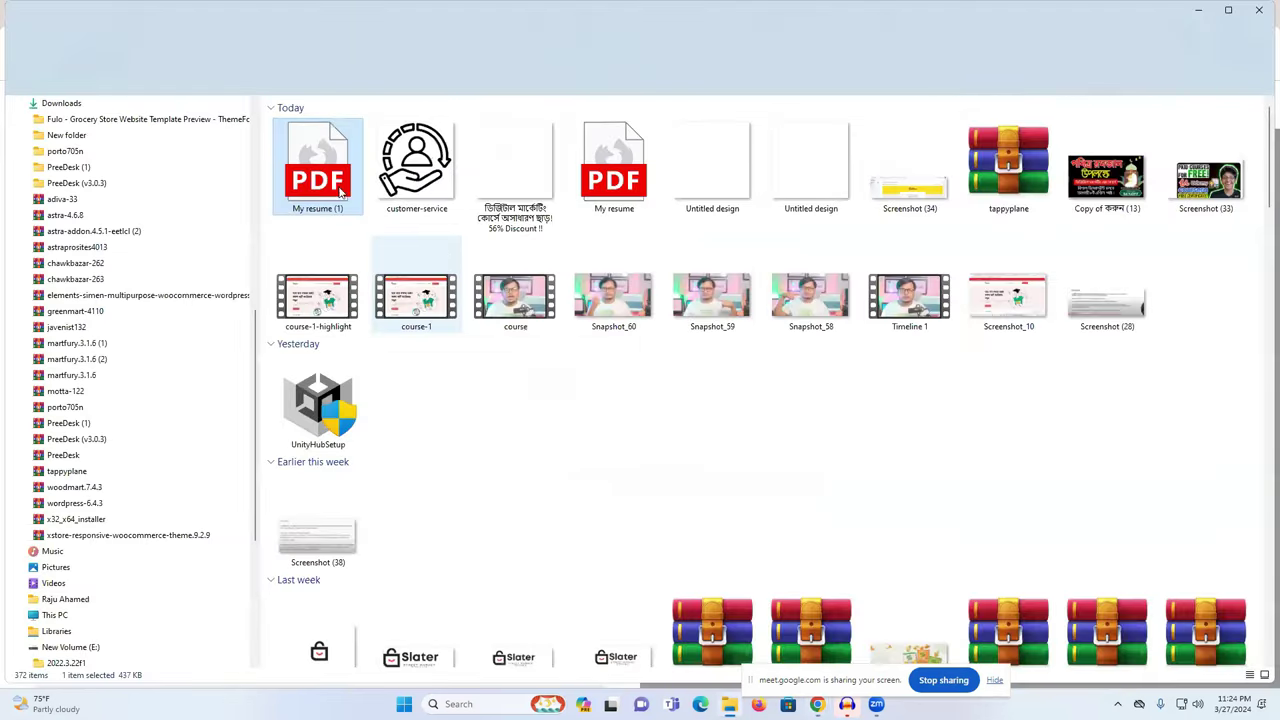
Open the downloaded "My resume (1)" PDF, review both pages from start to end, and close it
double_click(340, 190)
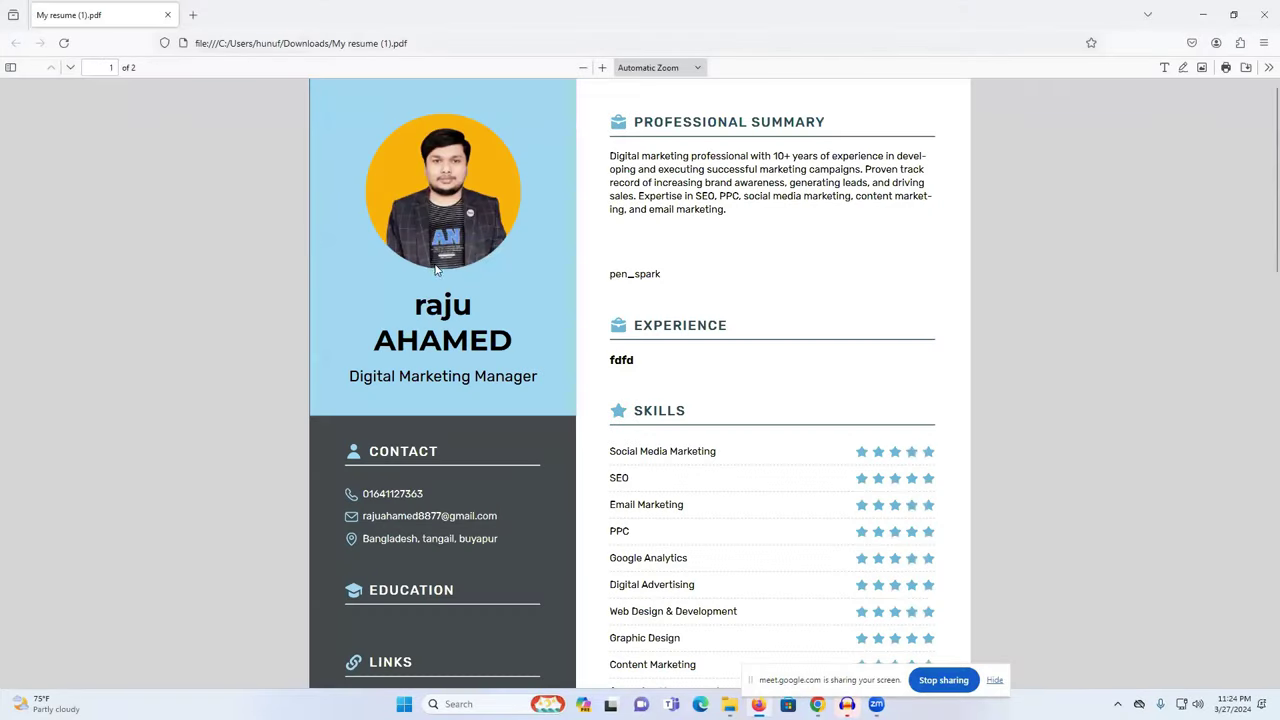
scroll(435, 292, "down", 10)
scroll(445, 288, "up", 10)
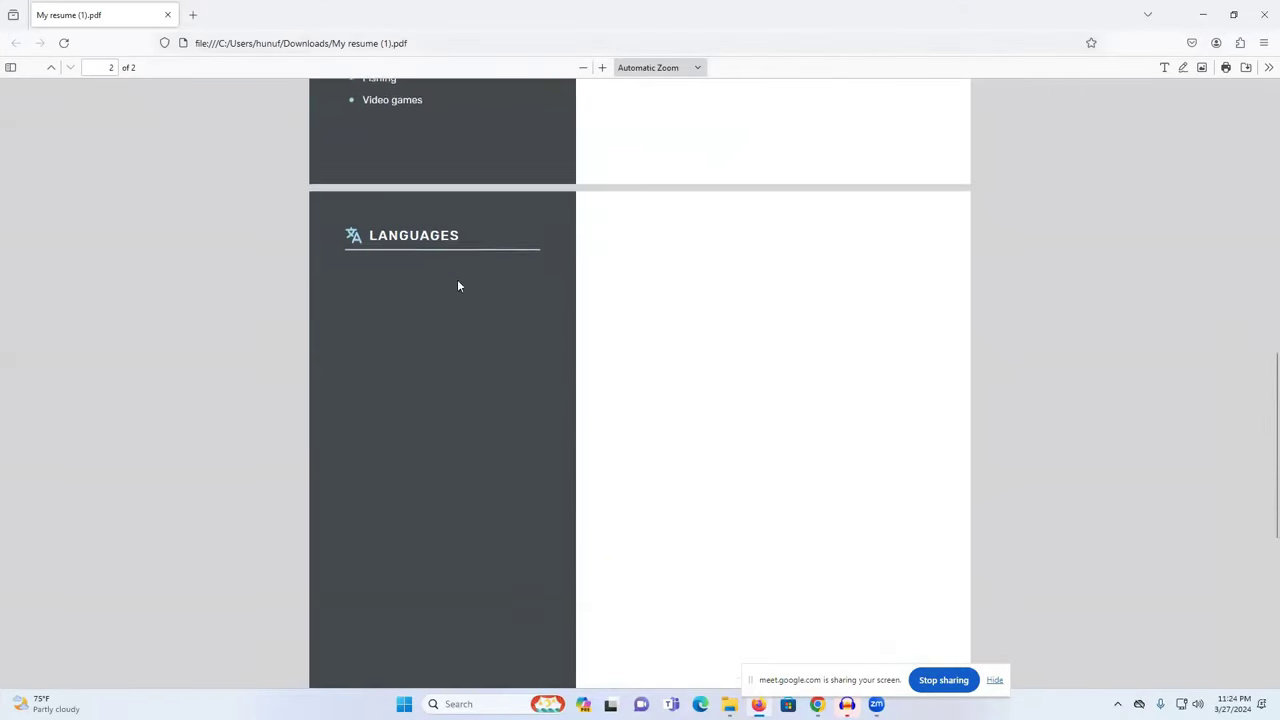
scroll(576, 389, "up", 3)
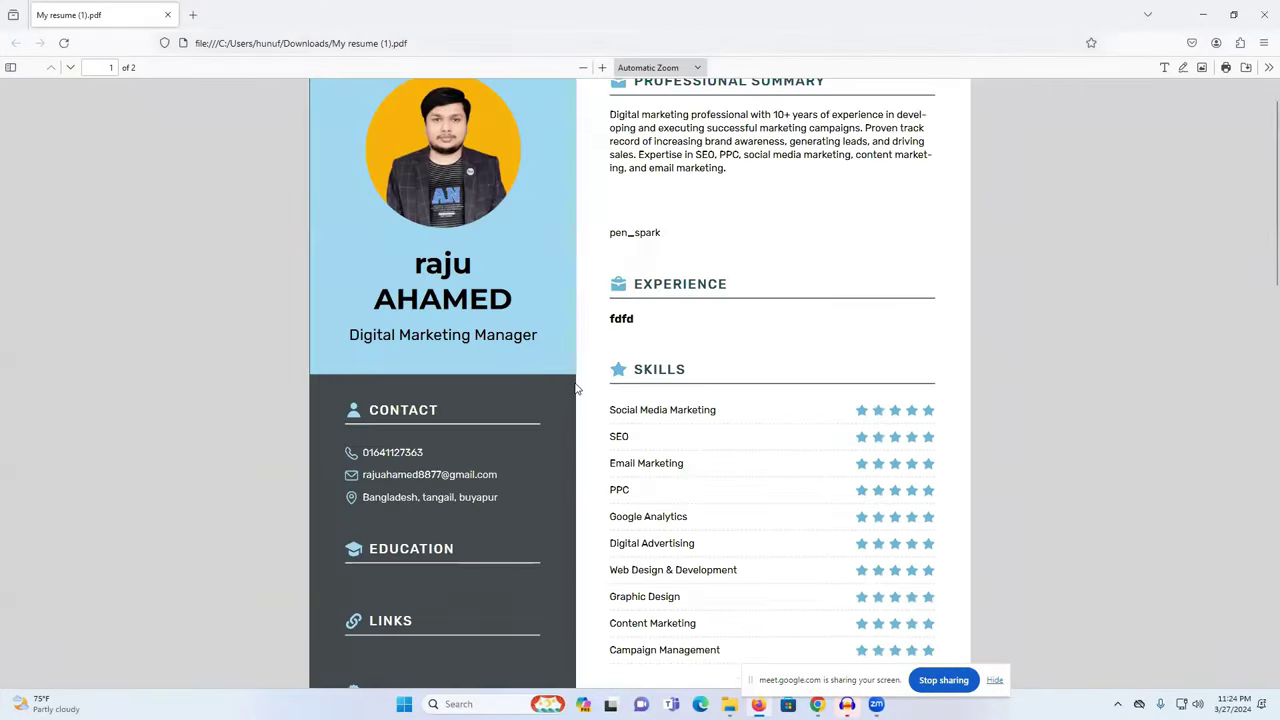
left_click(1261, 8)
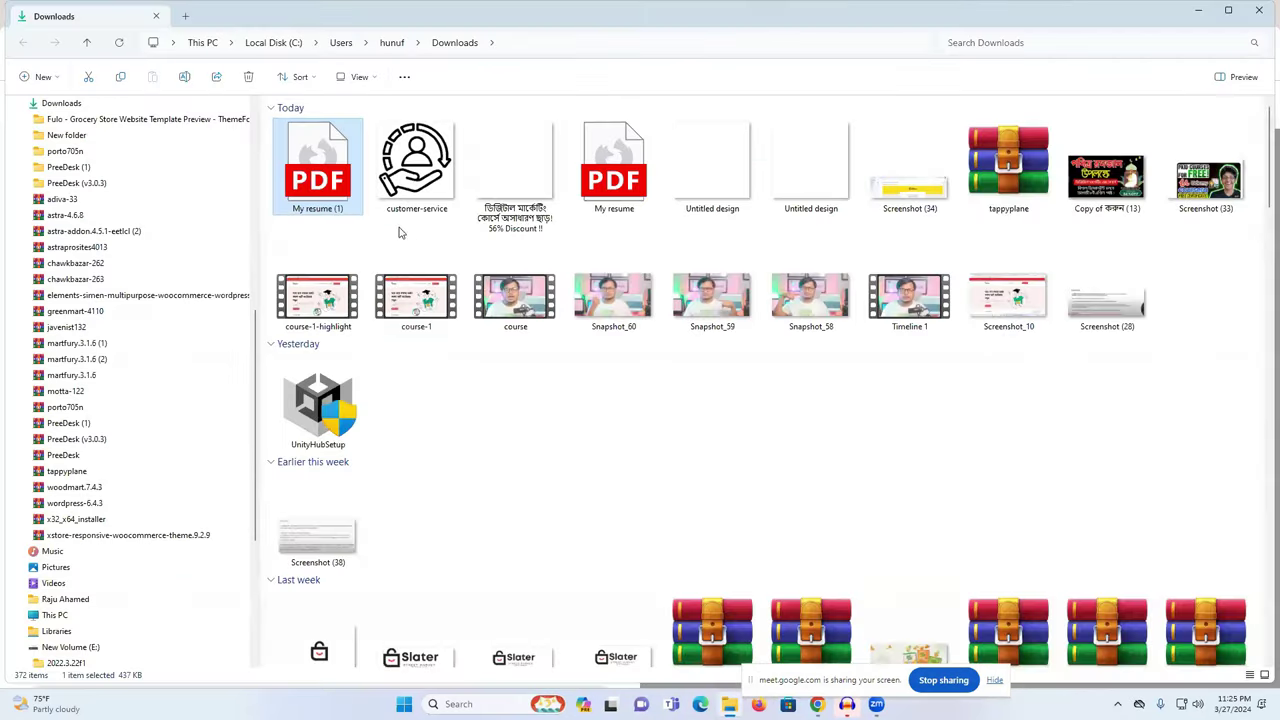
Delete today's files from "My resume (1)" through "Screenshot (34)" in the Downloads folder, and close the folder window
left_click_drag(265, 192, 945, 180)
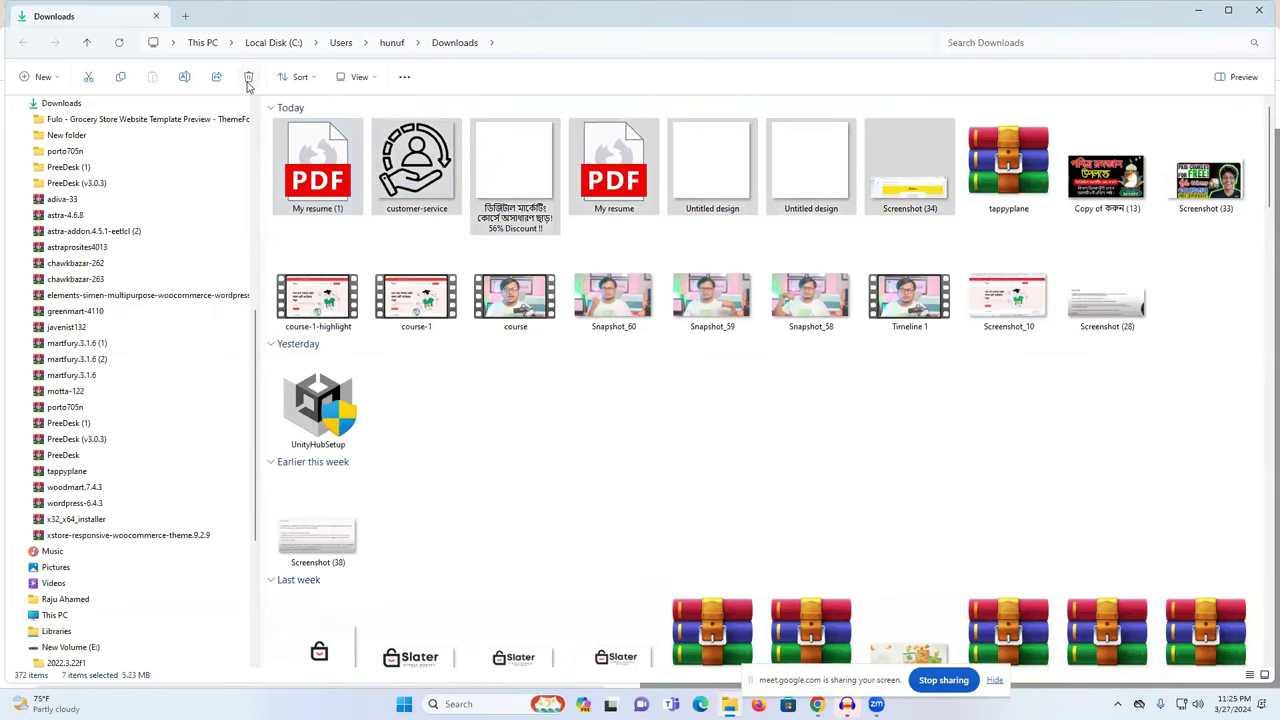
left_click(248, 80)
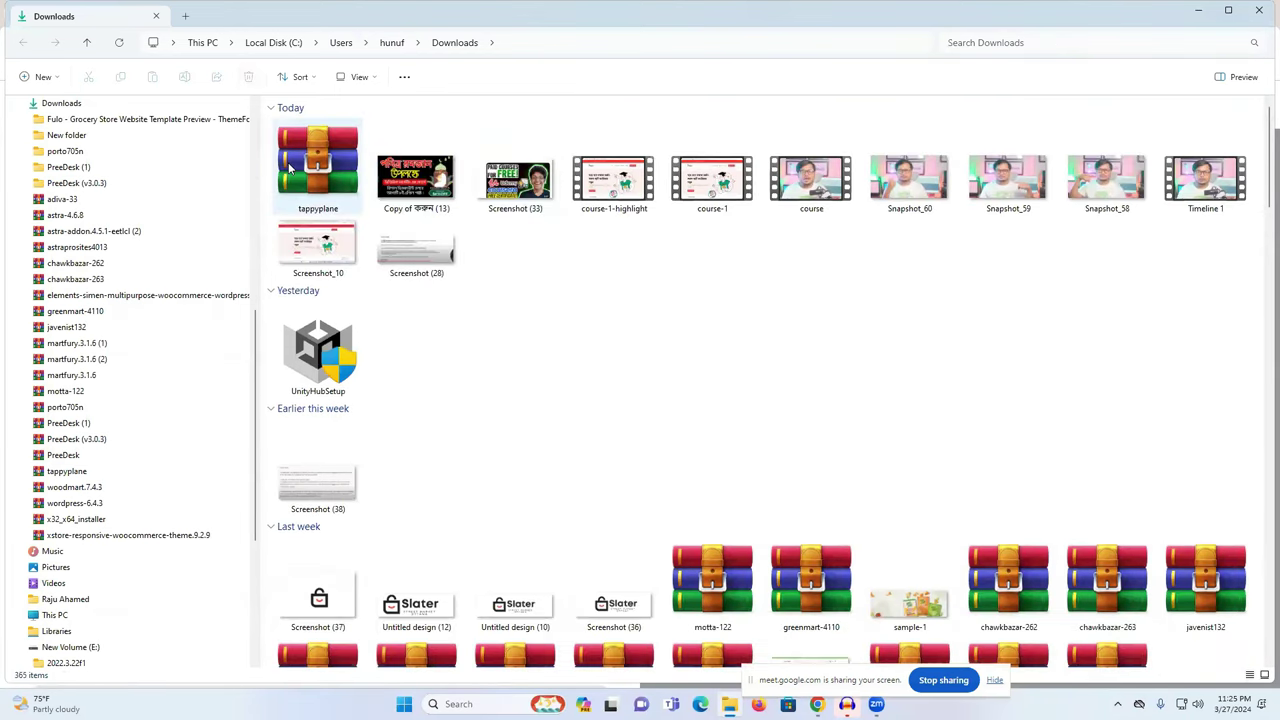
left_click(1258, 11)
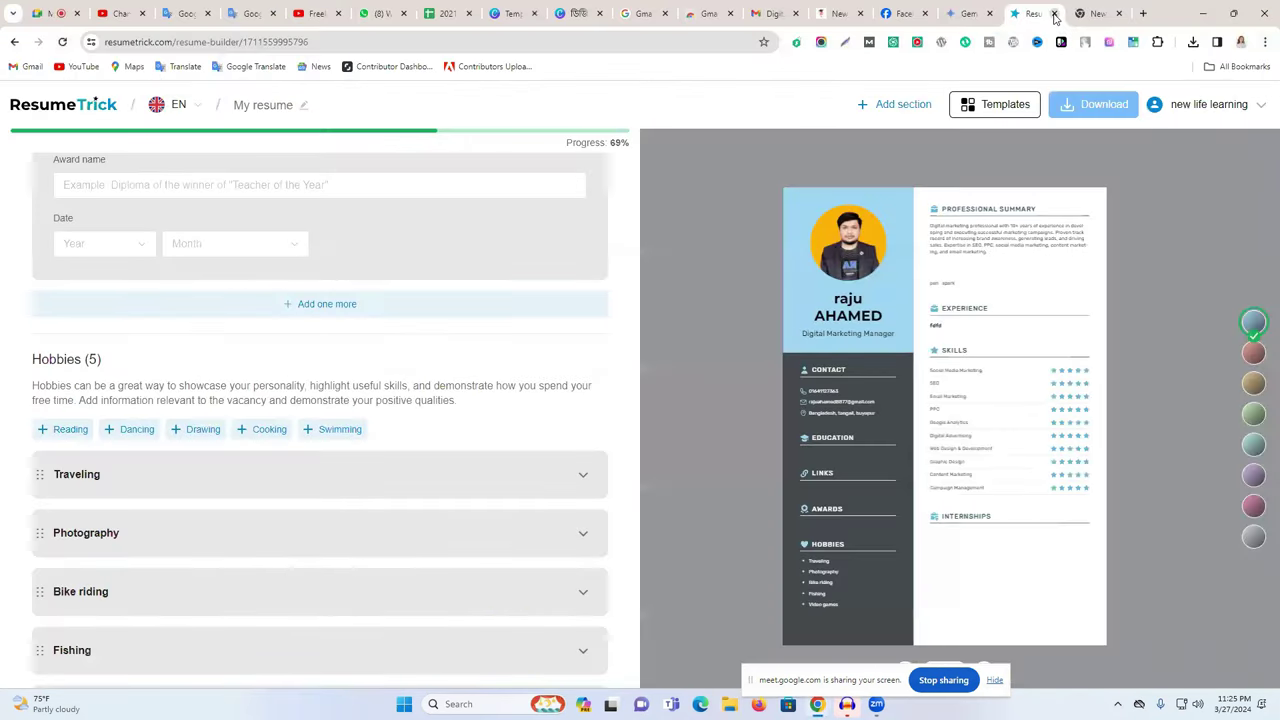
Close the Resume Trick resume, the blank browser page and the Gemini draft
left_click(1054, 14)
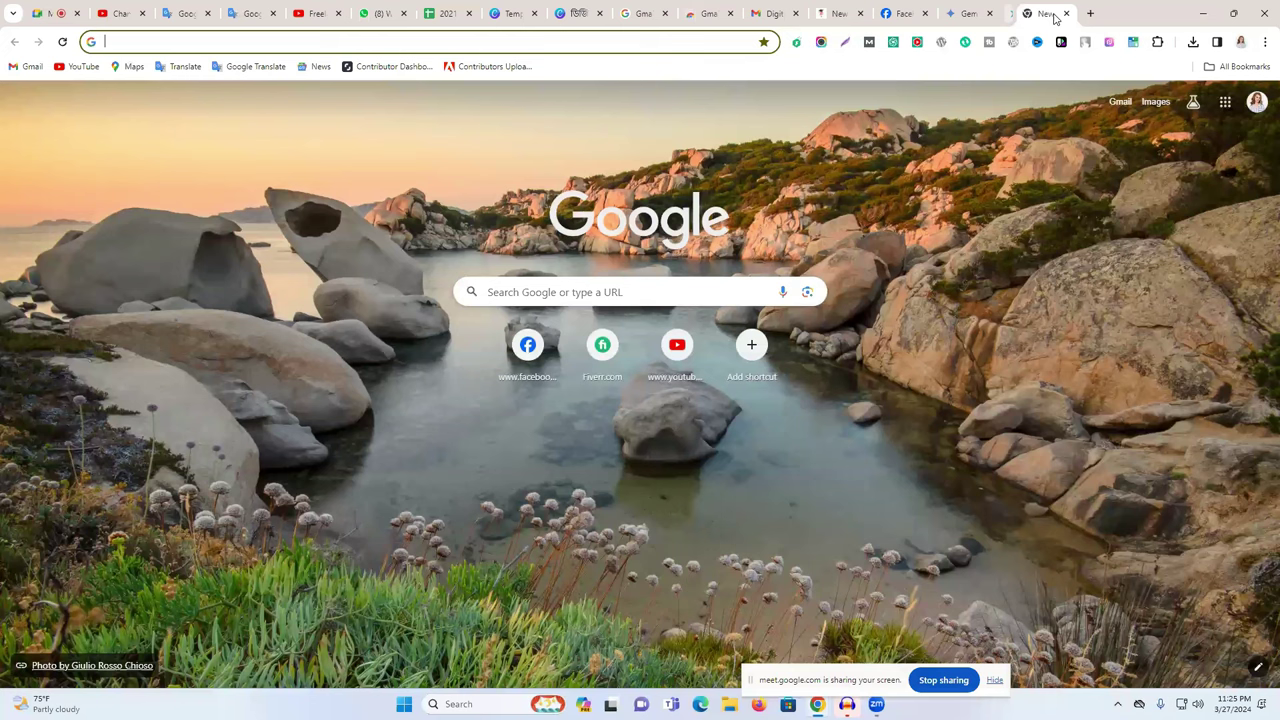
left_click(1064, 14)
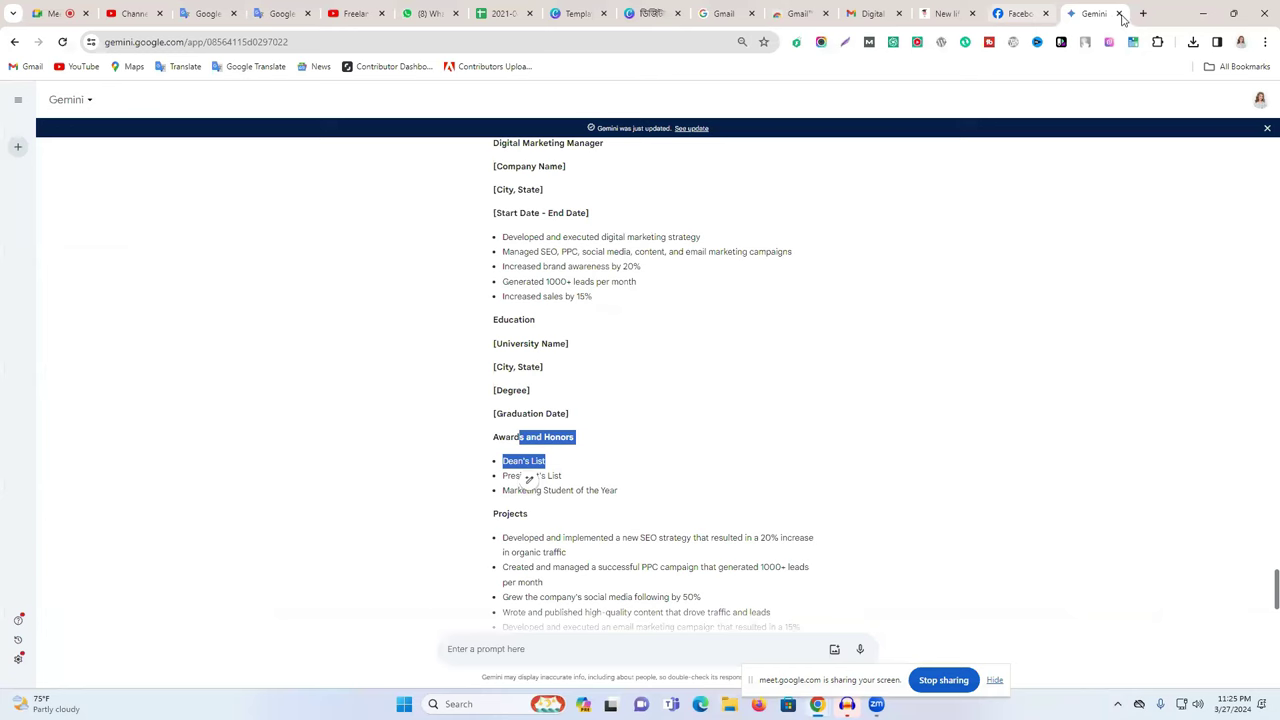
left_click(1122, 14)
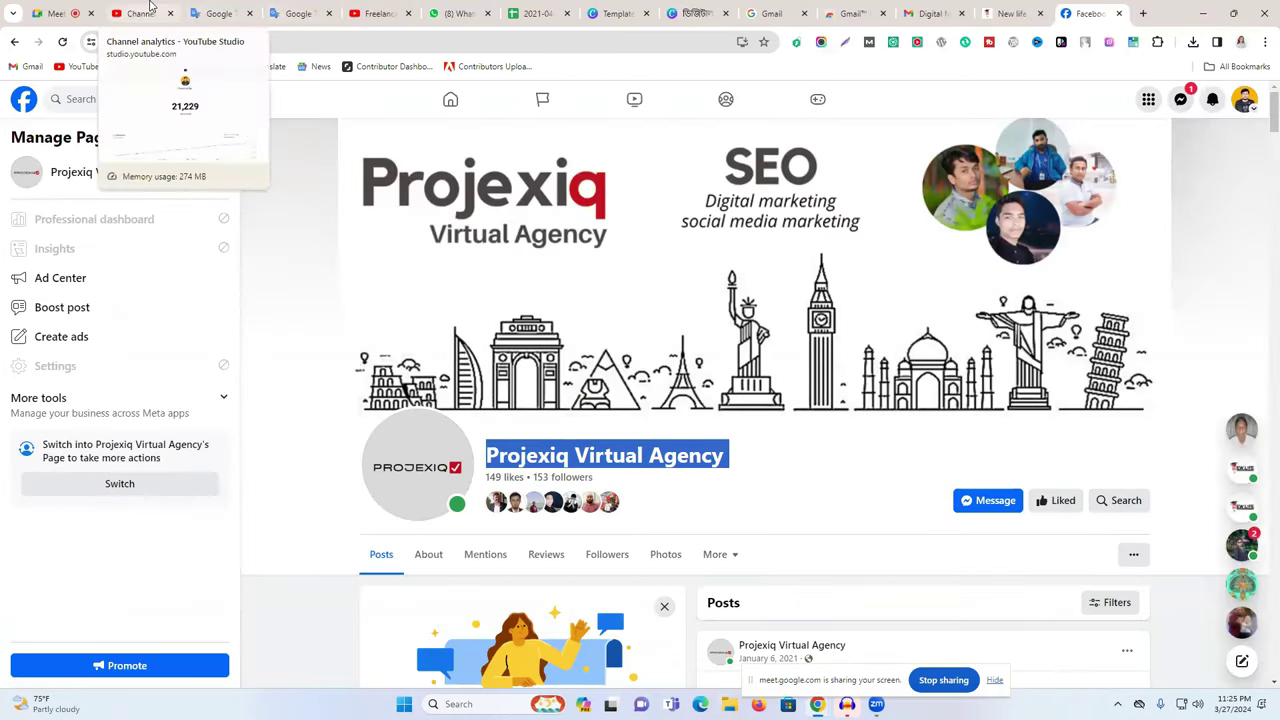
Switch to the YouTube channel analytics to view the subscriber figures, and look at the header of the channel's Community page
left_click(150, 10)
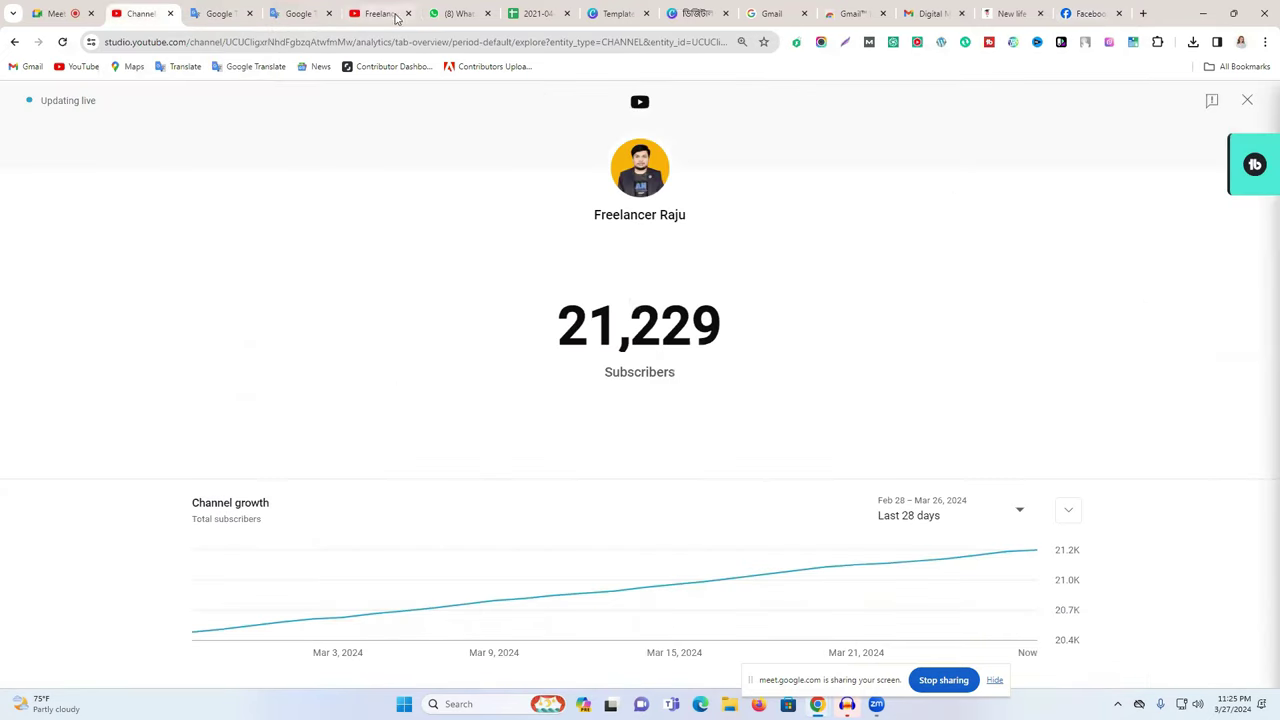
left_click(368, 14)
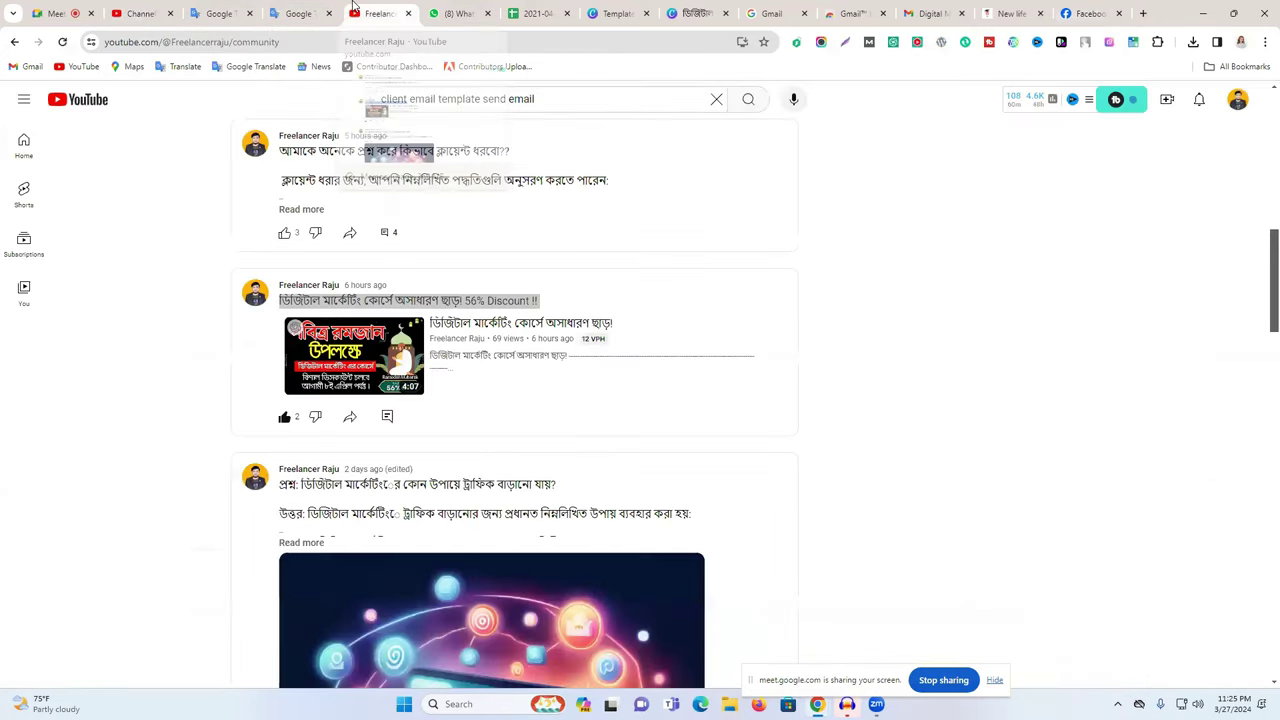
scroll(652, 352, "up", 8)
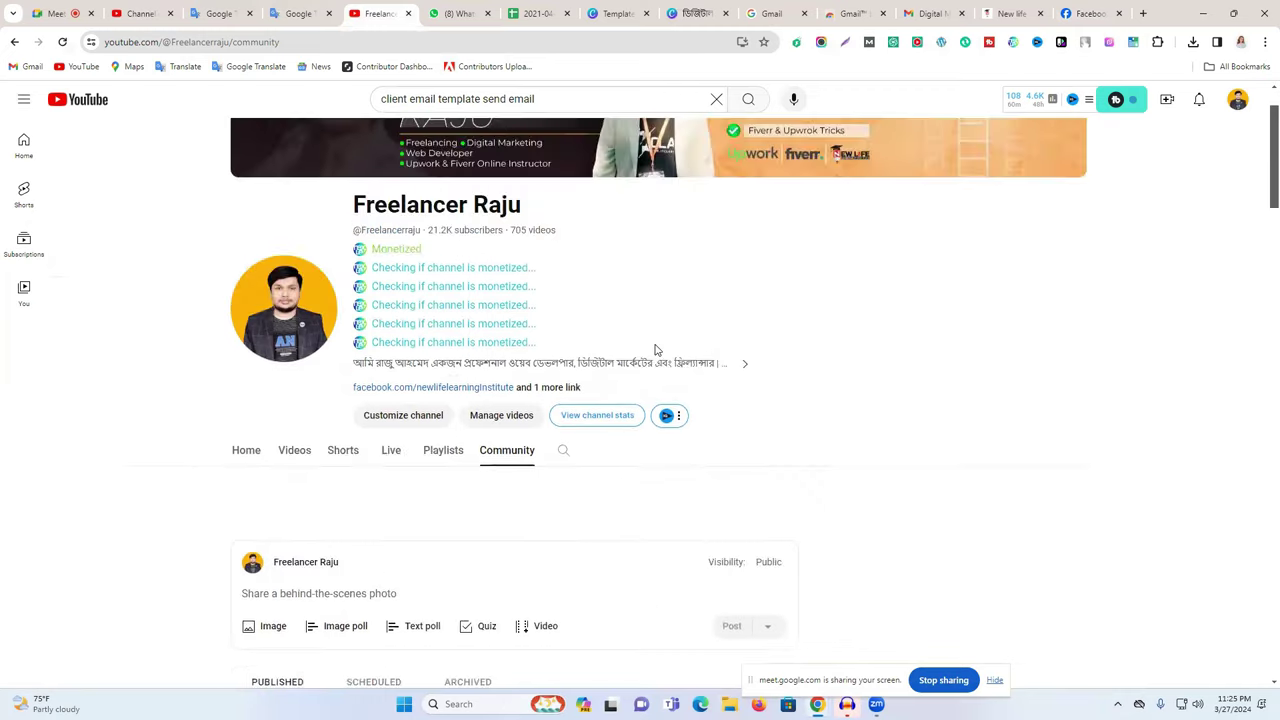